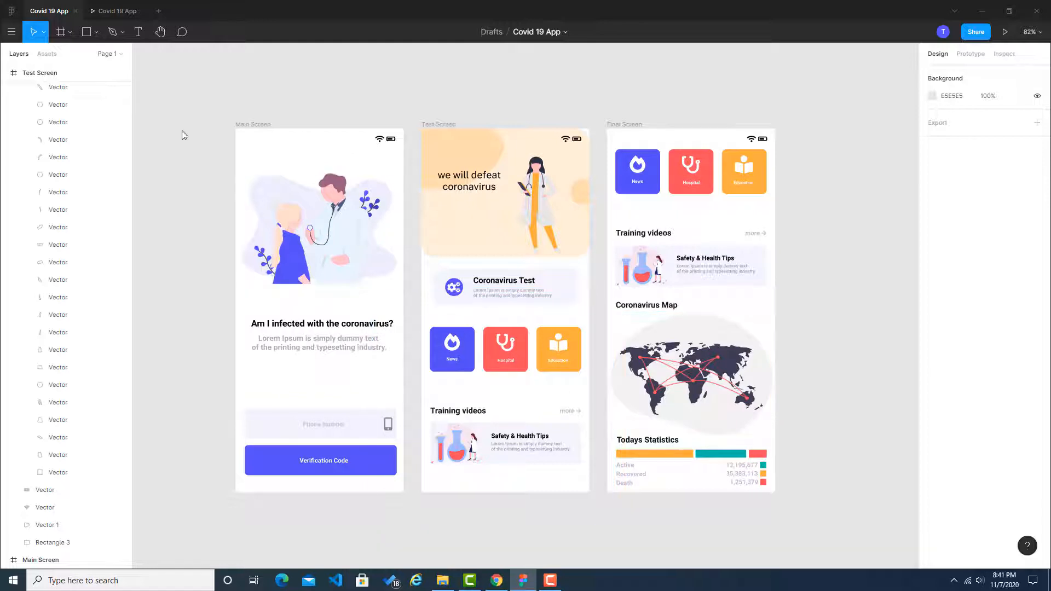
Step: Preview the Covid 19 App prototype, stepping forward through its three screens and back to the first
click(122, 15)
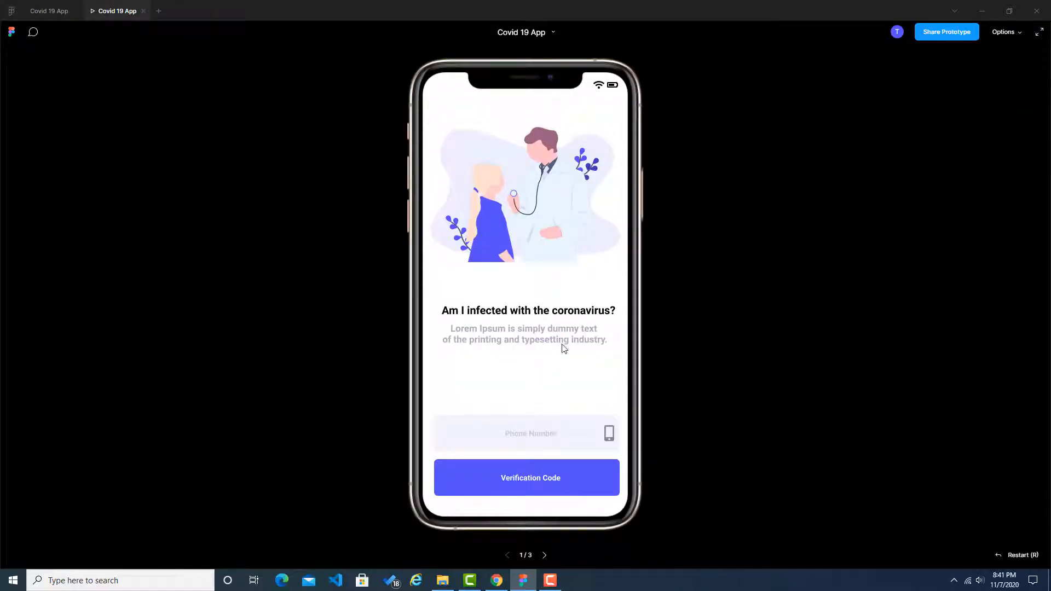
click(545, 555)
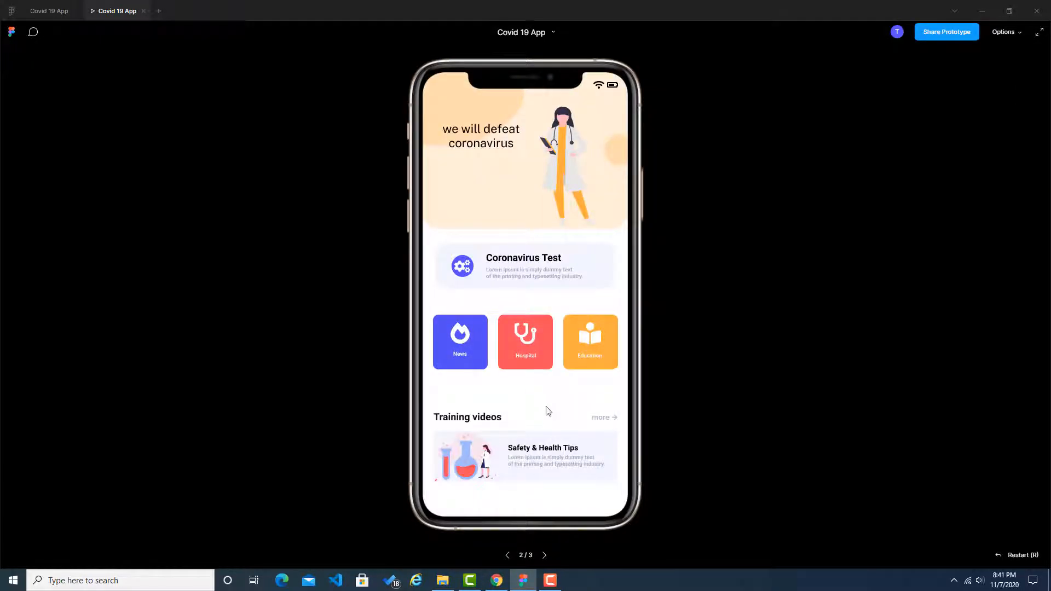
click(544, 556)
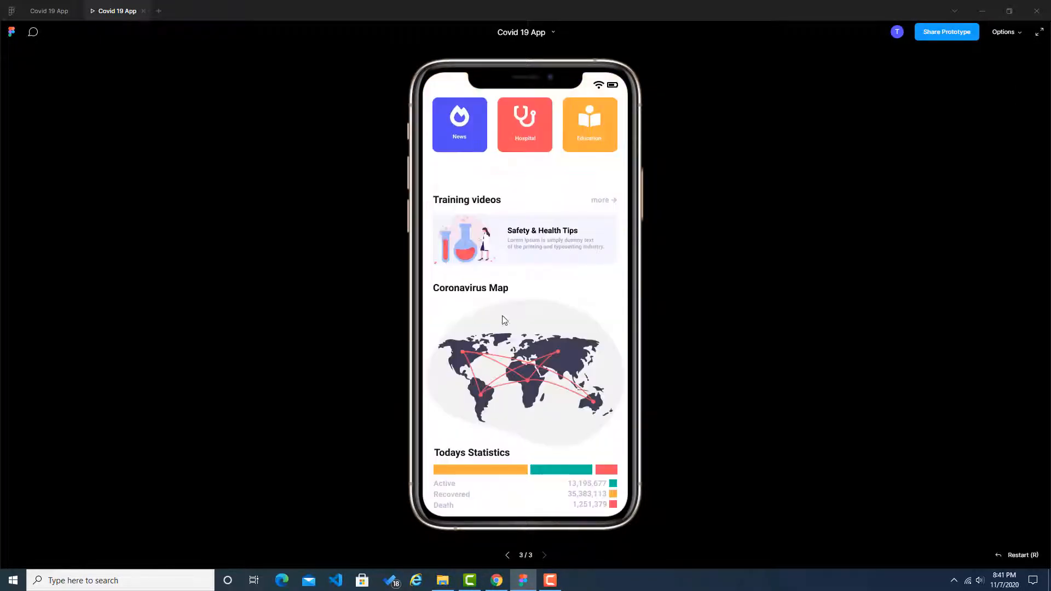
click(506, 555)
click(507, 555)
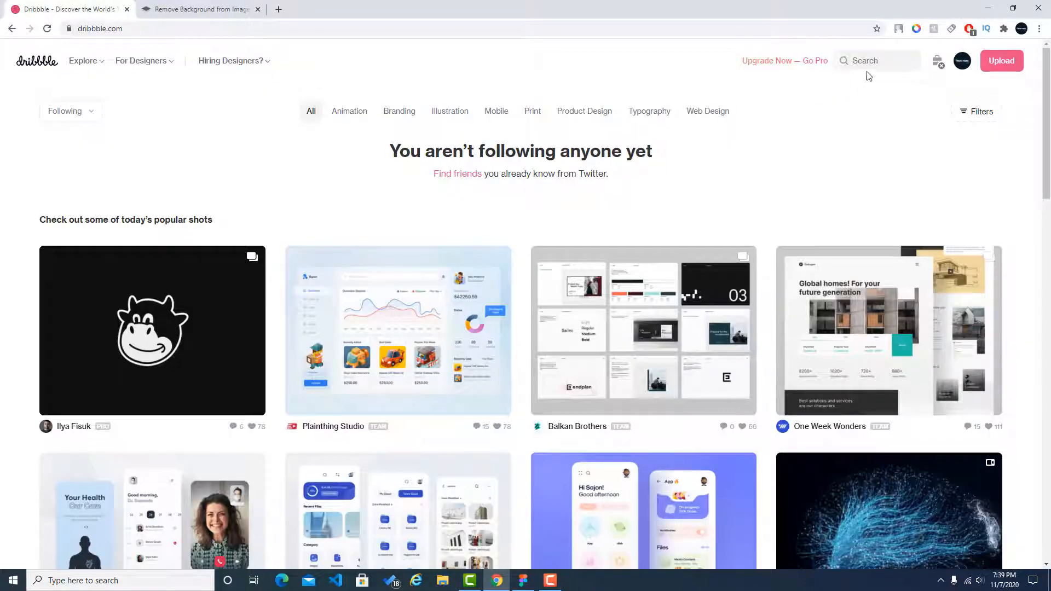
Step: Search Dribbble for "covid 19" shots
click(887, 61)
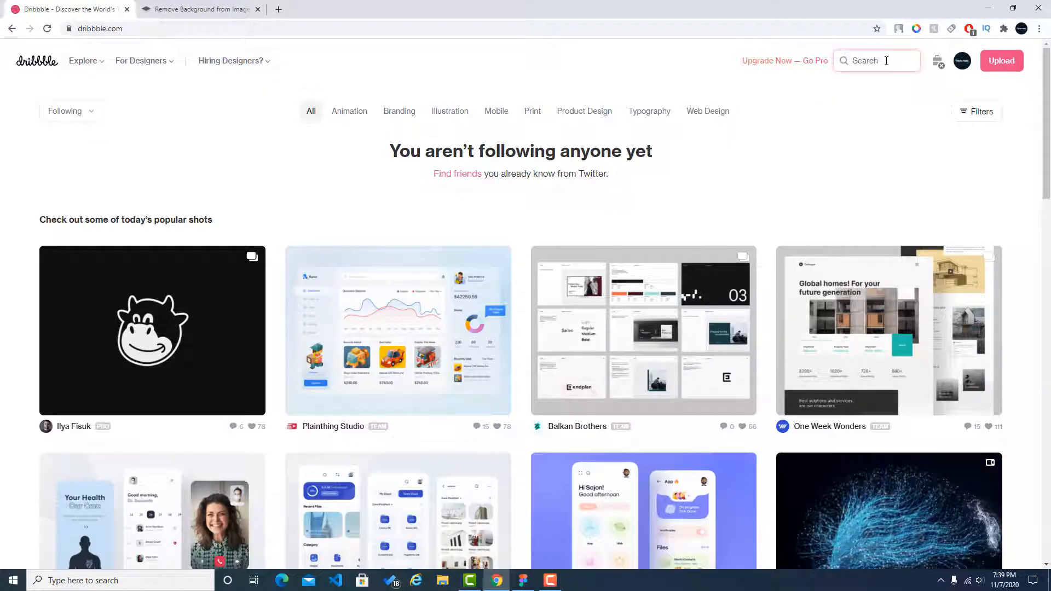
text(covid 19)
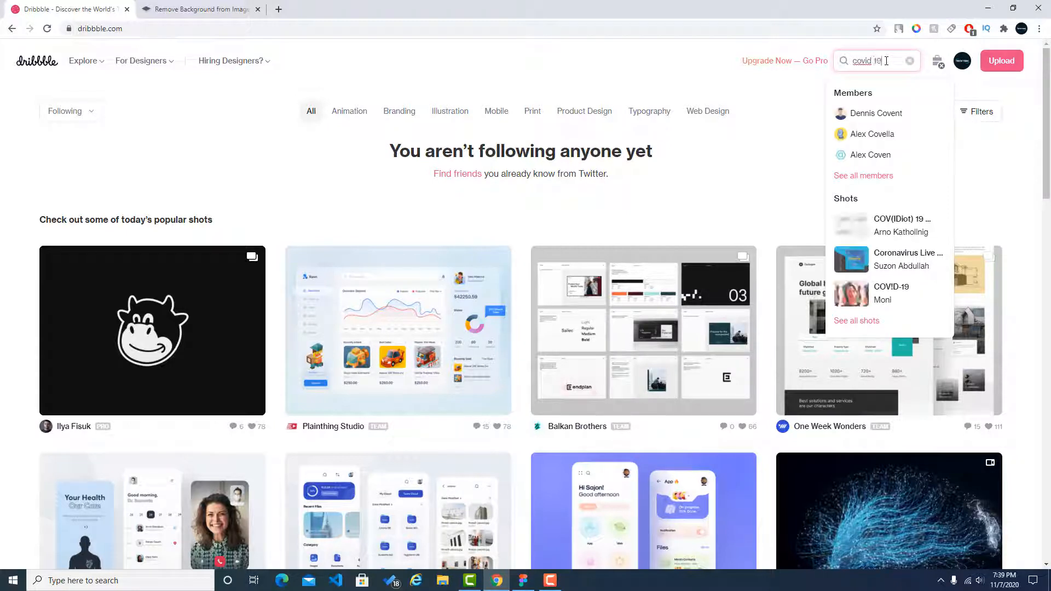
key(Return)
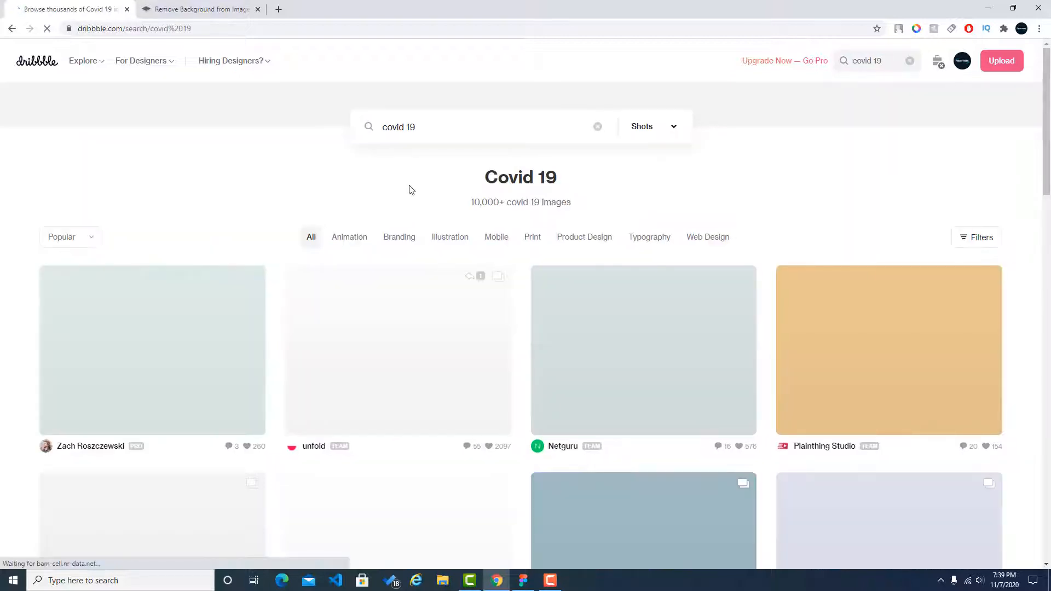
Step: Browse the covid 19 shots and open the Coronavirus Application design at full size
scroll(392, 191, down, 1)
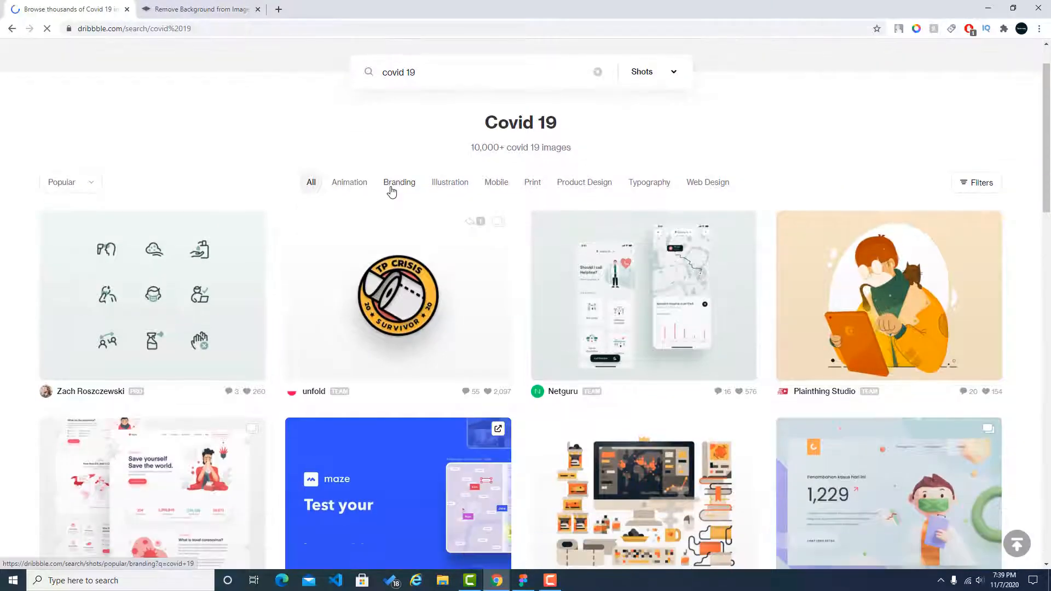
scroll(391, 191, up, 1)
scroll(611, 248, down, 8)
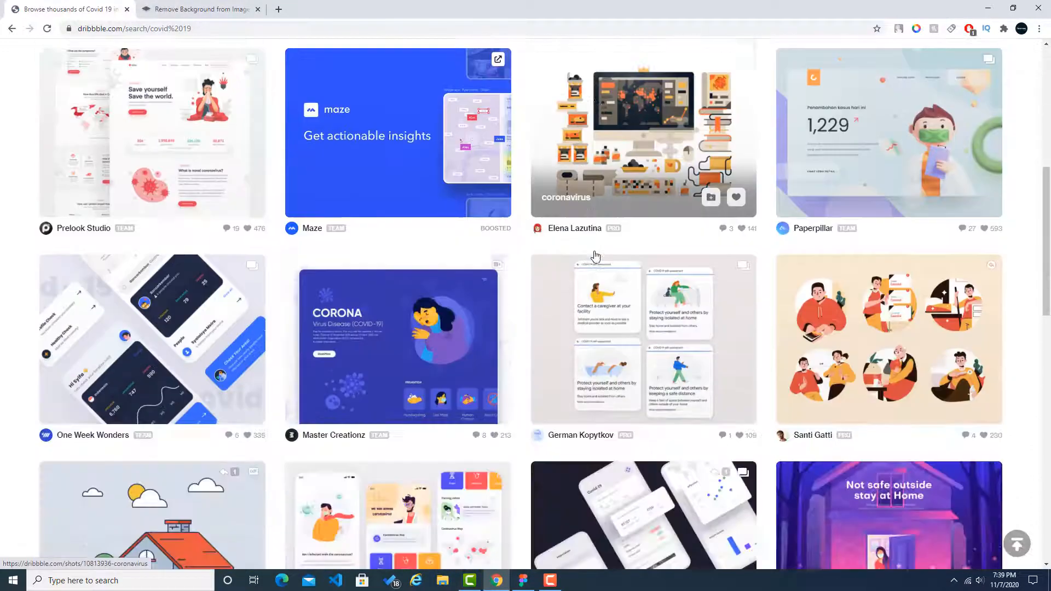
scroll(595, 256, down, 2)
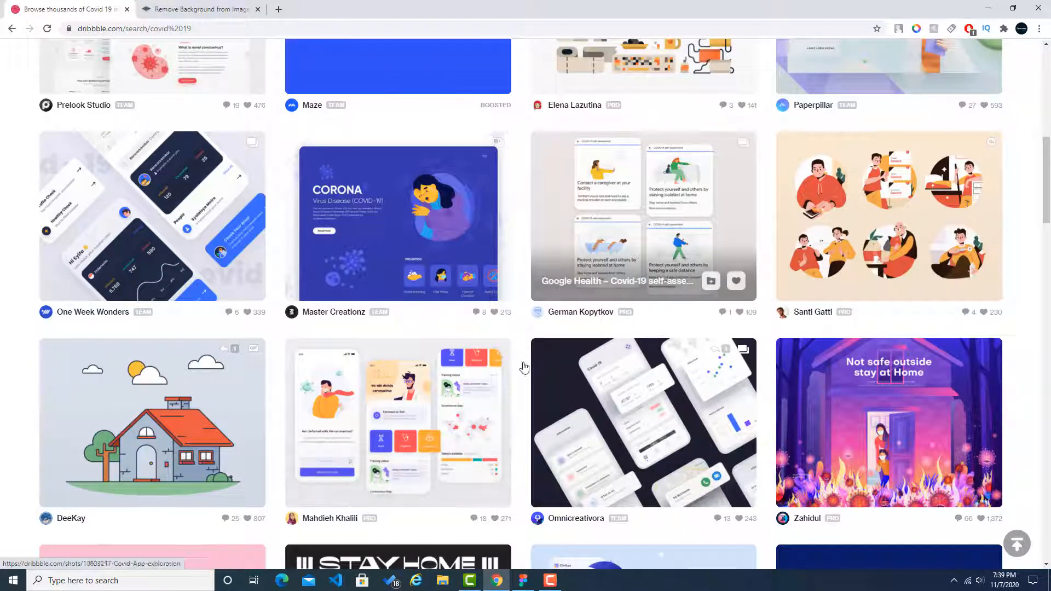
click(420, 392)
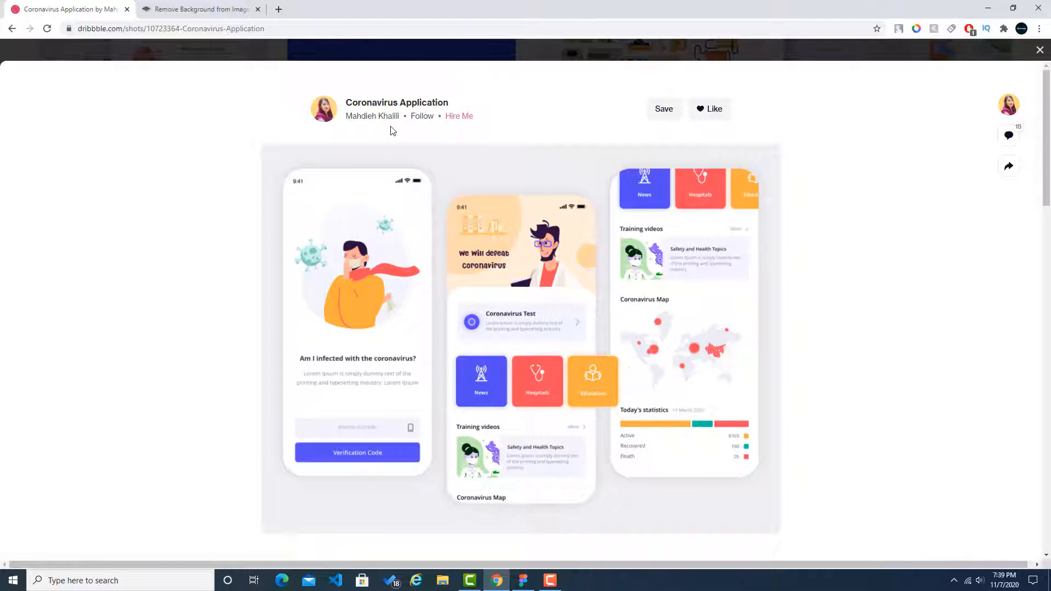
click(351, 254)
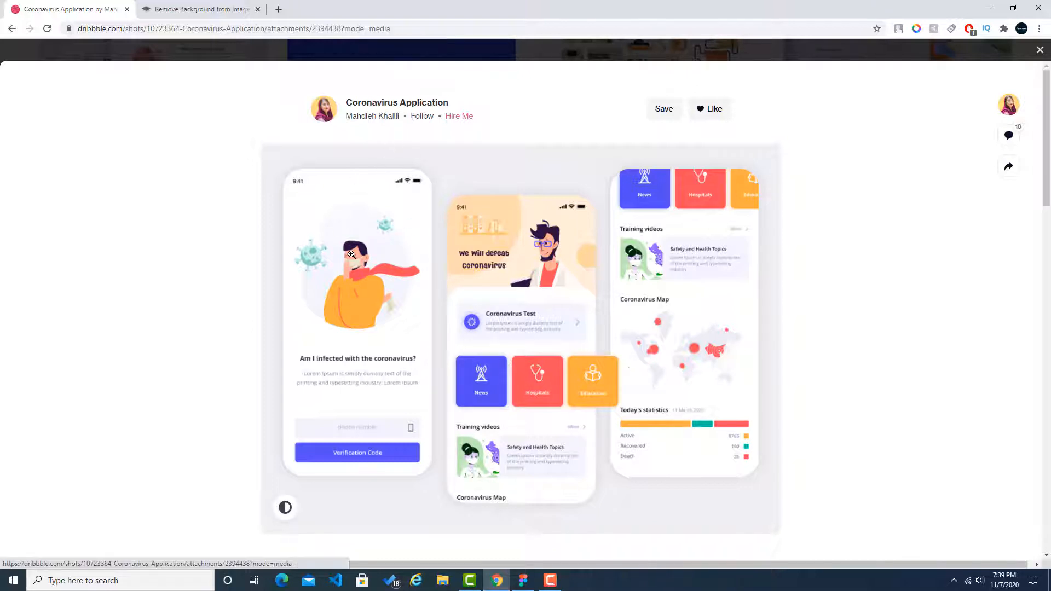
Step: Examine the layout of the three Coronavirus Application screens in the full-size image, and close it
scroll(353, 260, down, 1)
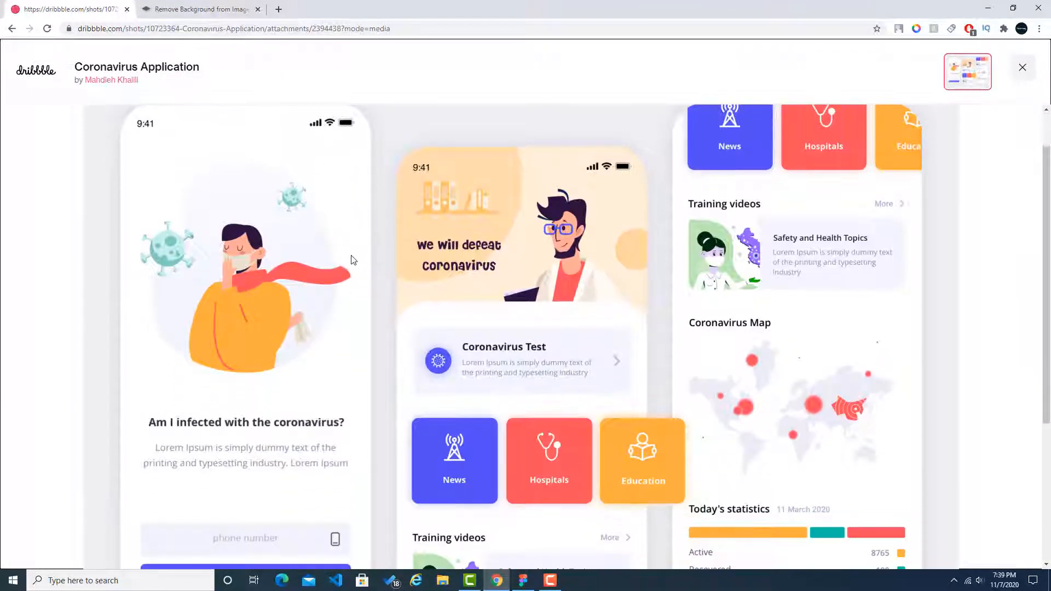
scroll(234, 227, down, 1)
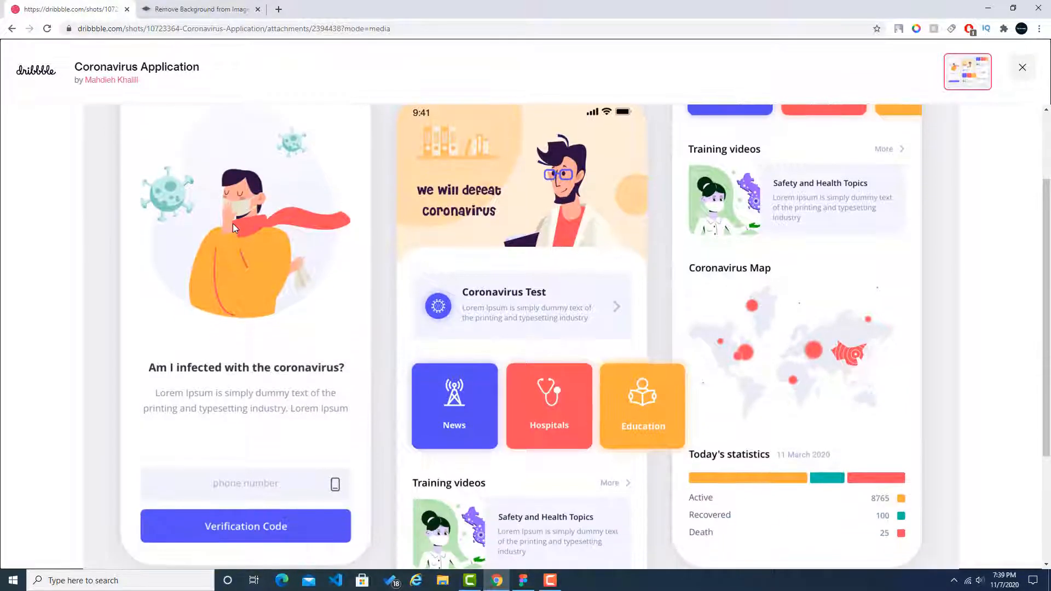
scroll(232, 223, up, 2)
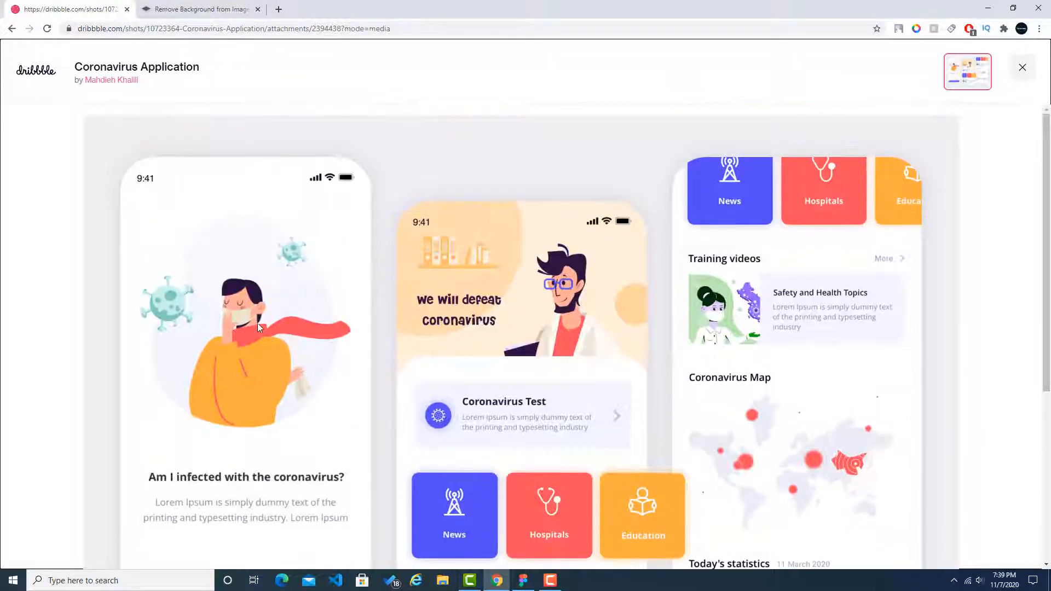
scroll(234, 306, down, 2)
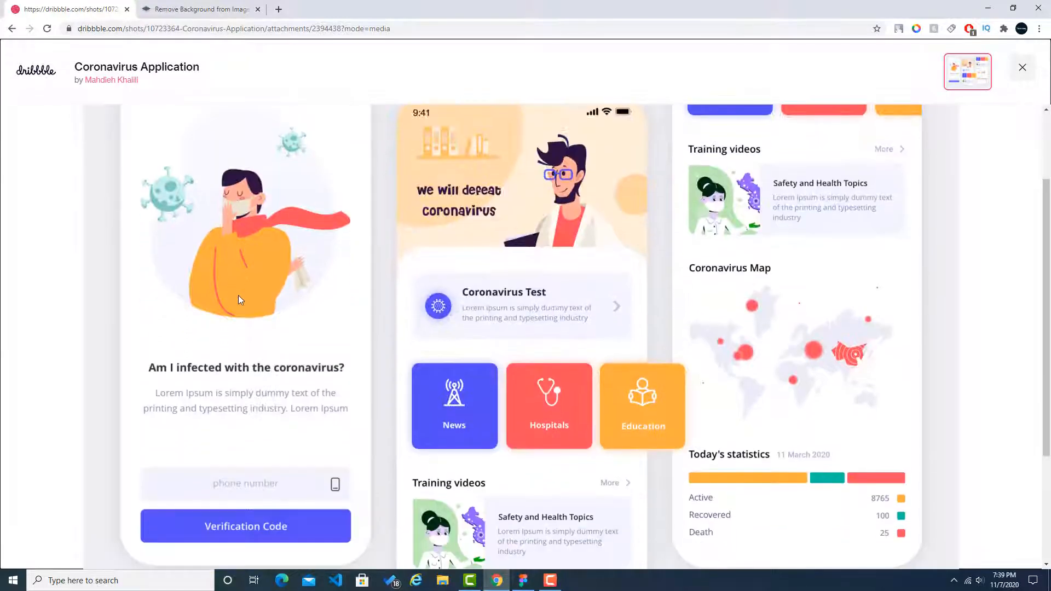
scroll(238, 295, down, 1)
scroll(466, 295, up, 1)
scroll(493, 274, up, 1)
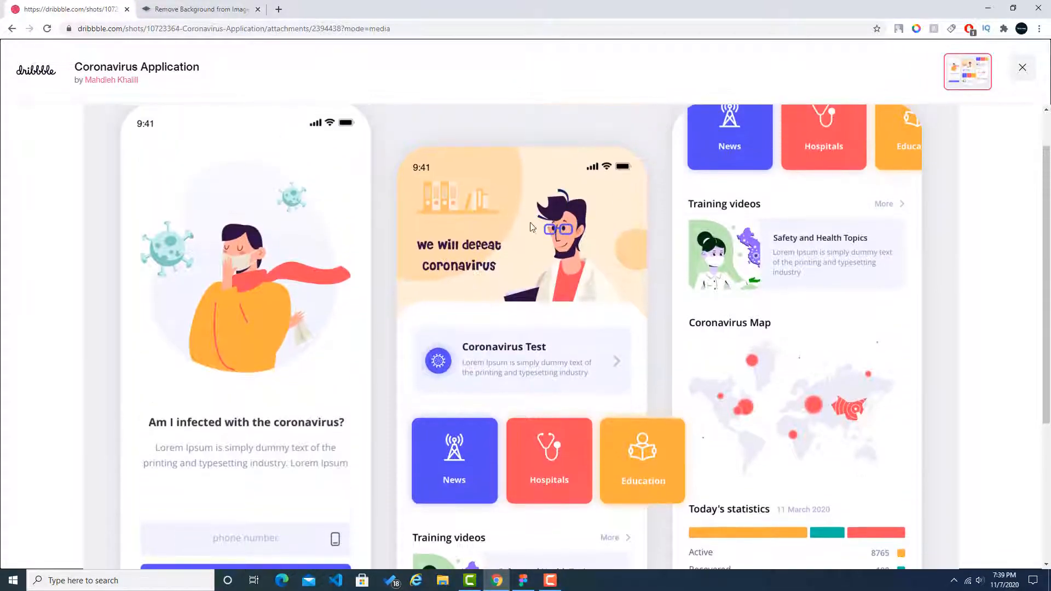
scroll(502, 317, down, 4)
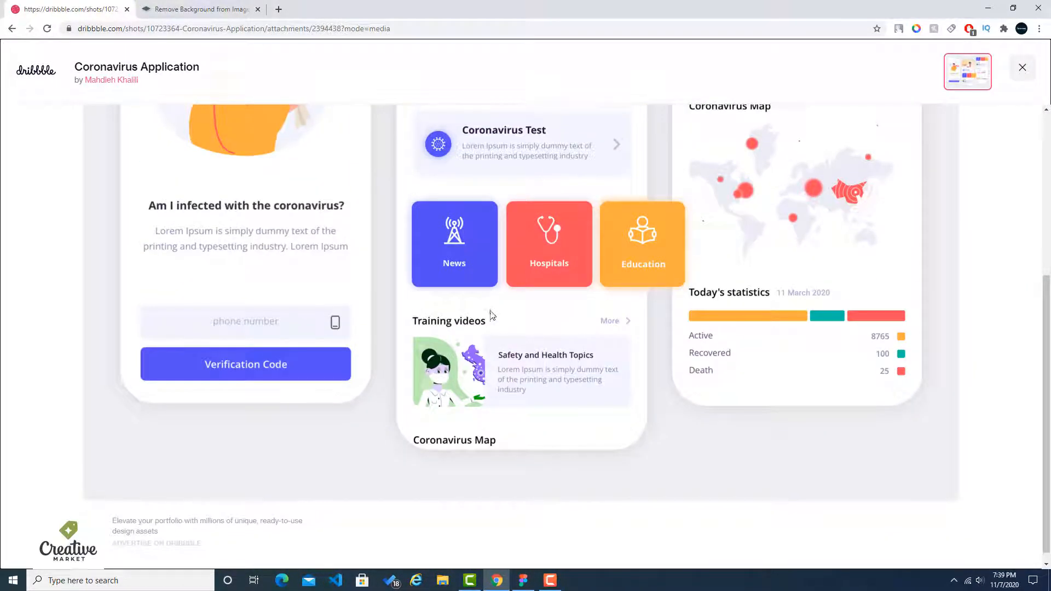
scroll(586, 310, up, 1)
scroll(726, 260, up, 3)
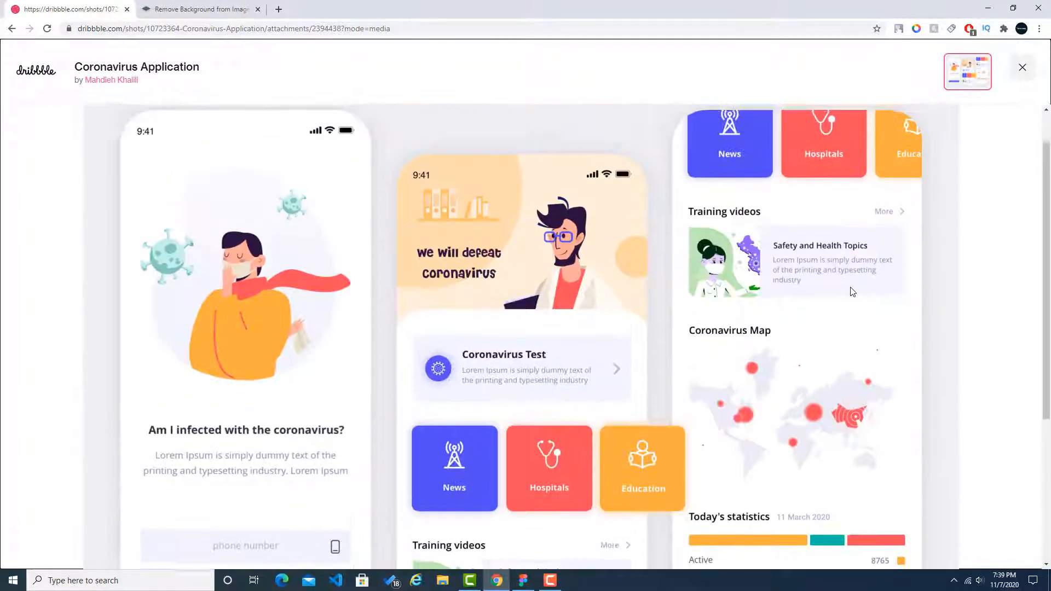
scroll(852, 291, up, 1)
scroll(850, 304, down, 2)
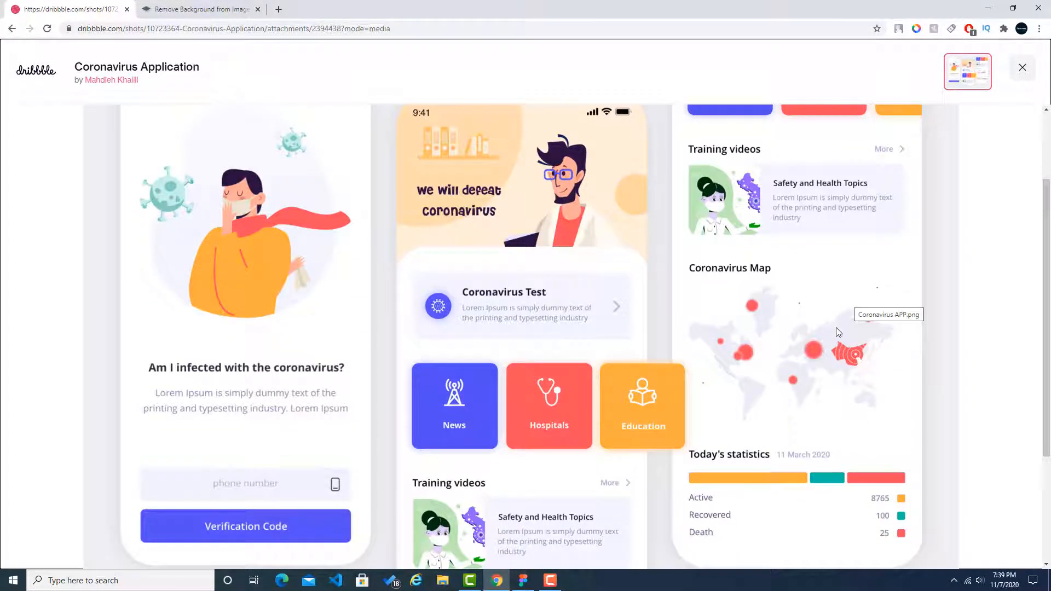
scroll(827, 292, up, 1)
scroll(618, 305, down, 1)
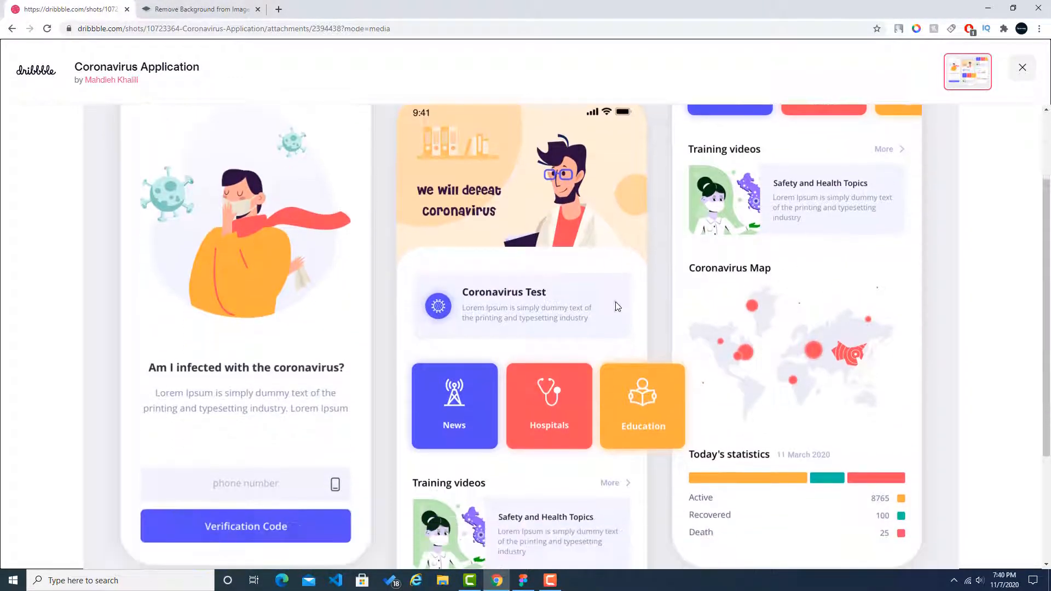
scroll(376, 261, up, 2)
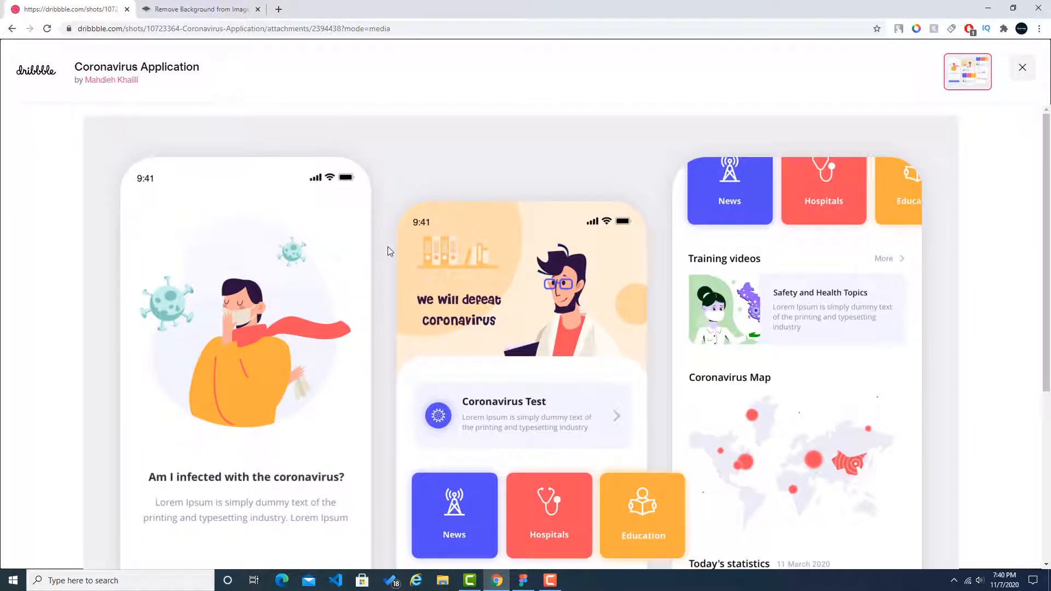
click(1016, 71)
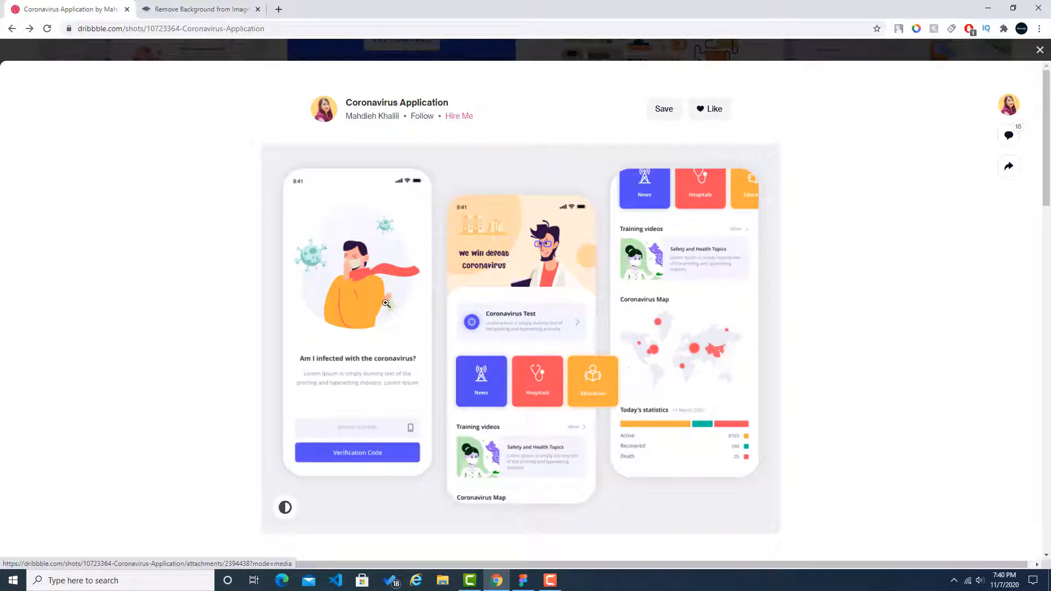
Step: Switch to Figma and create a new design file named "Covid 19 App"
key(alt+Tab)
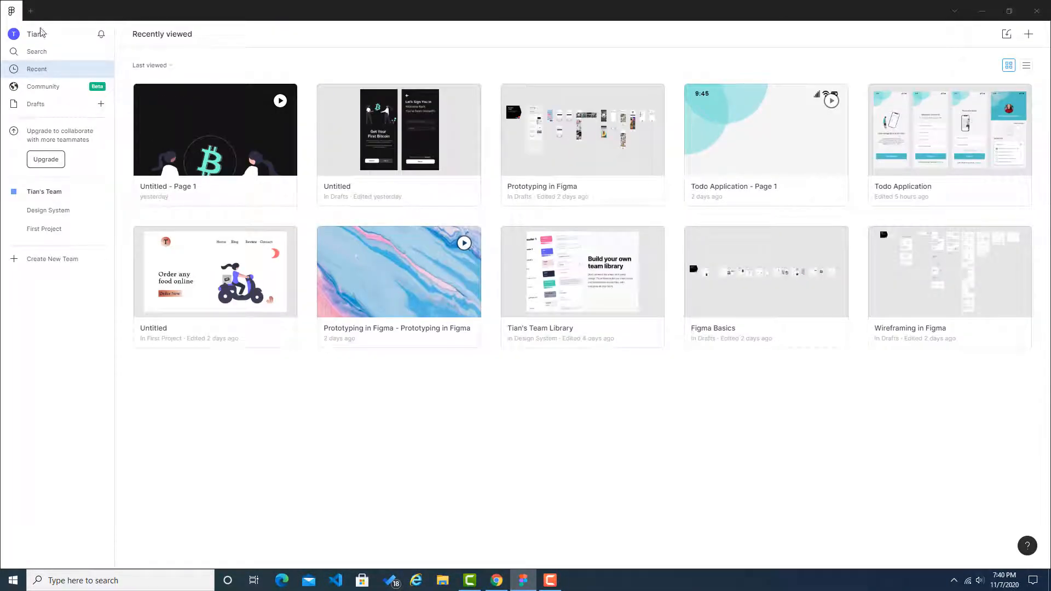
click(30, 12)
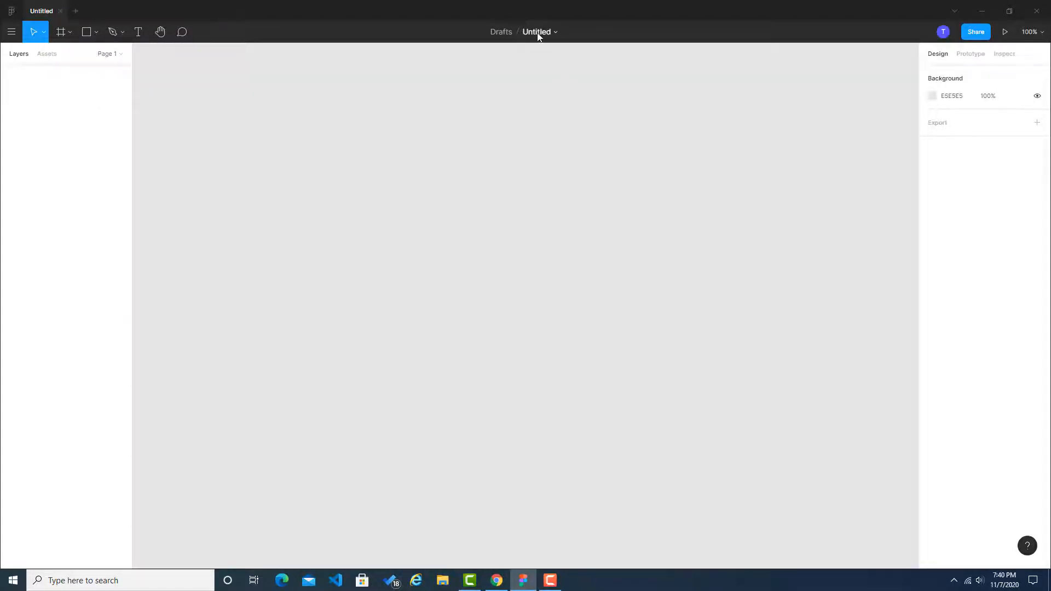
click(536, 34)
text(Covid 19 App)
key(Return)
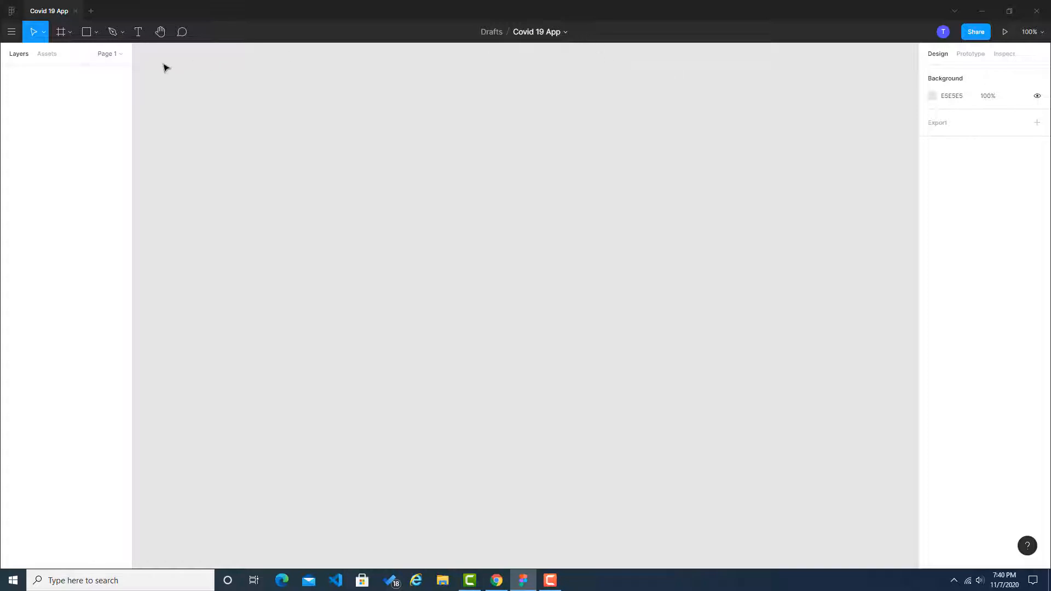
Step: Add an iPhone 11 Pro / X frame (375 × 812) to the empty canvas
click(70, 34)
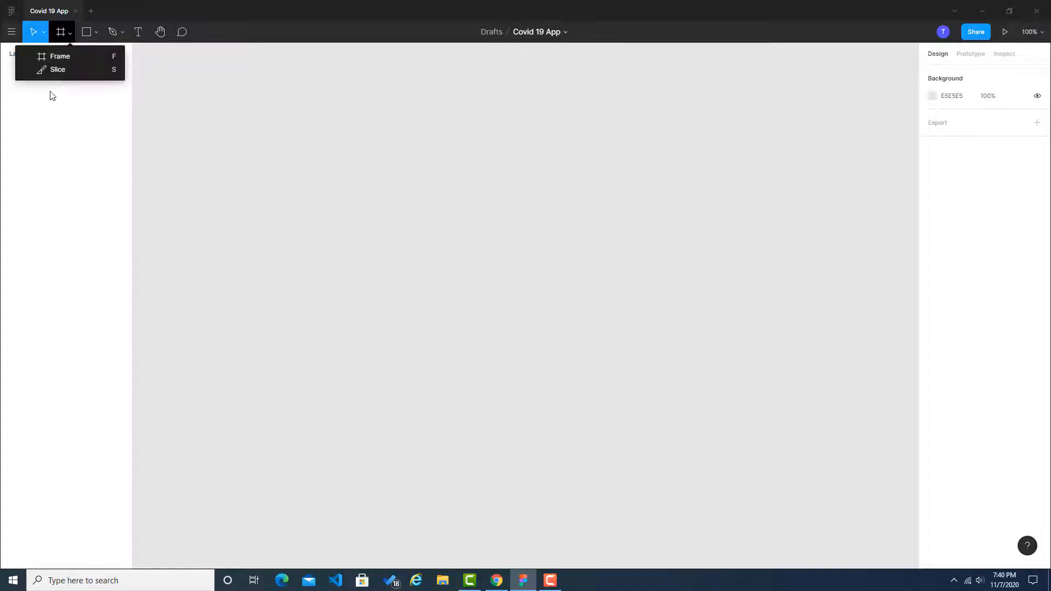
click(44, 58)
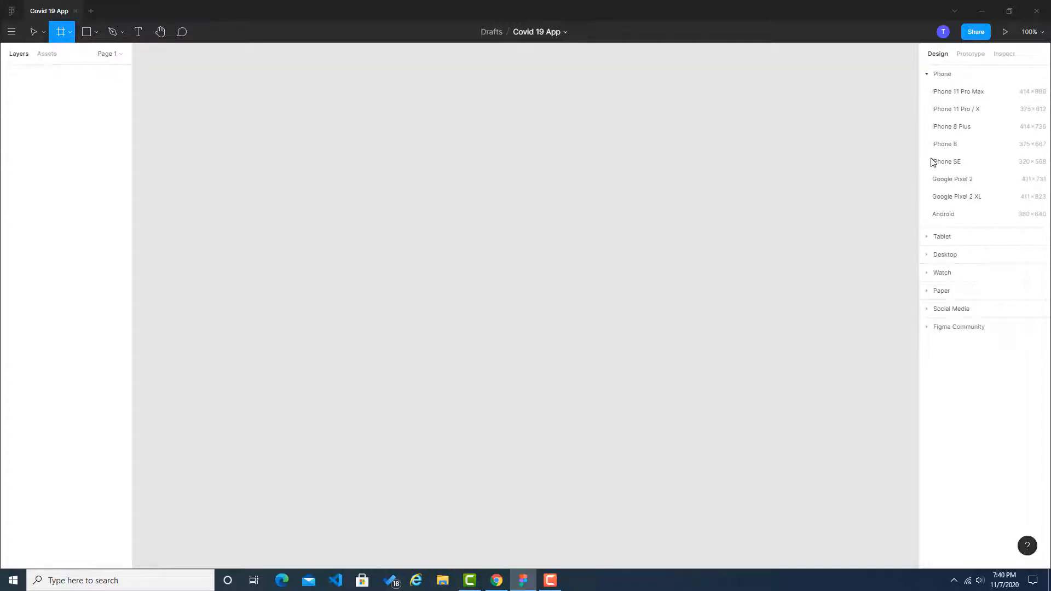
click(955, 109)
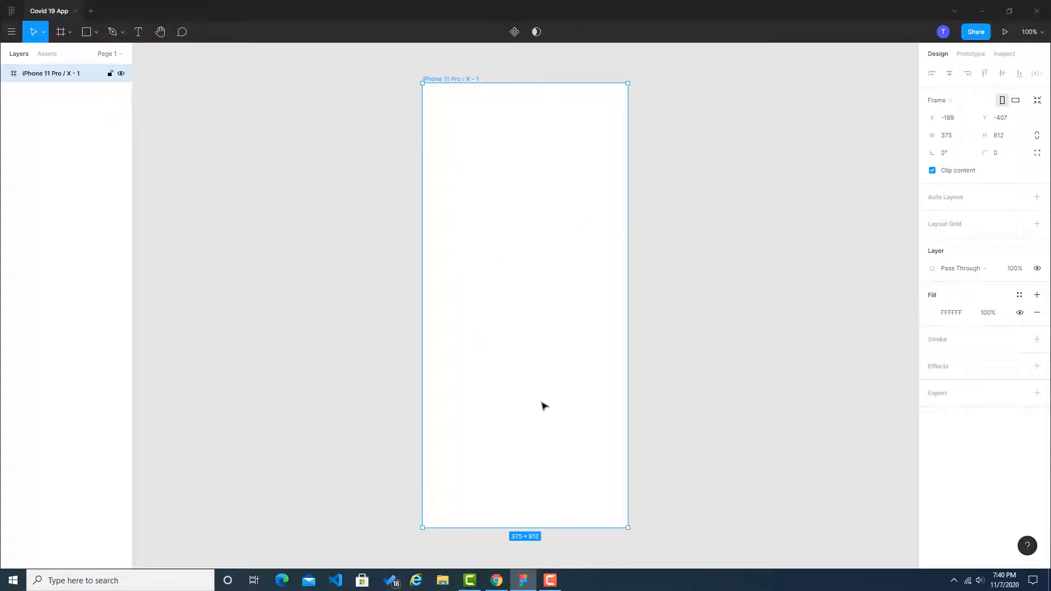
Step: Switch to Chrome, open fontawesome.com in a new tab, and go to its free start page
click(496, 580)
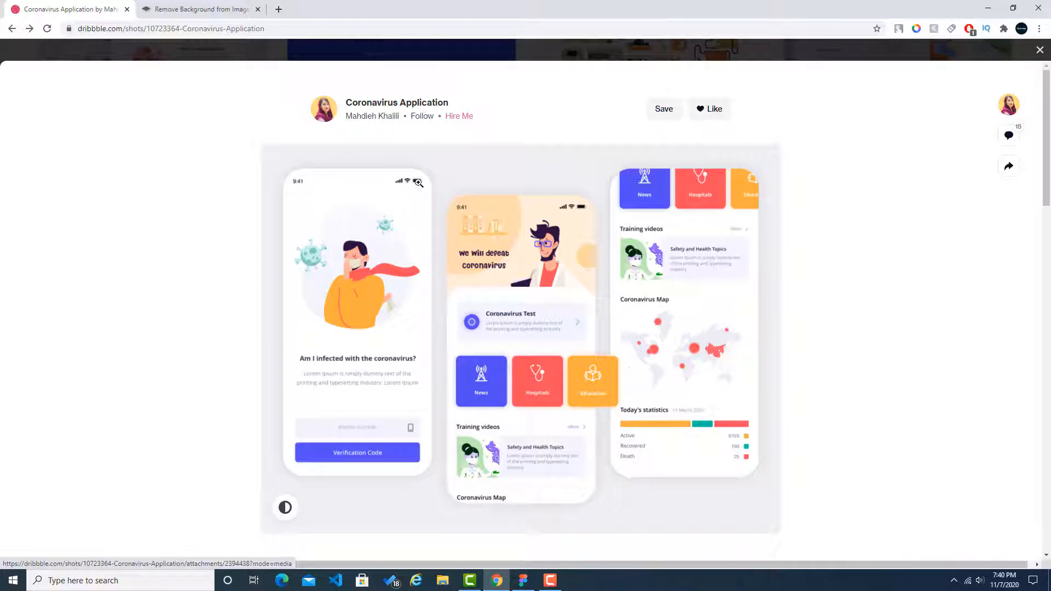
click(279, 9)
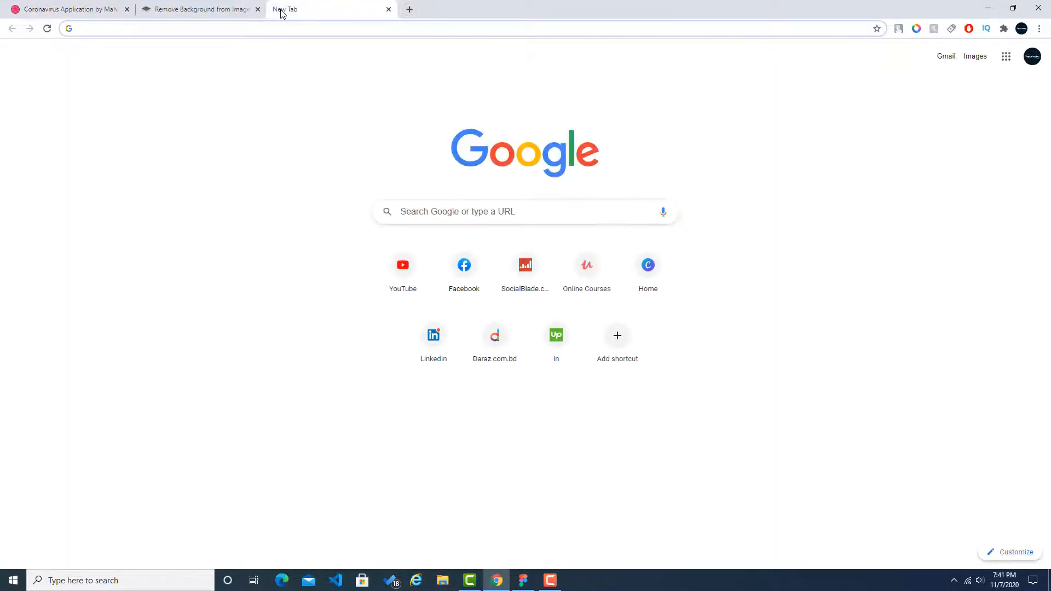
text(font)
key(Return)
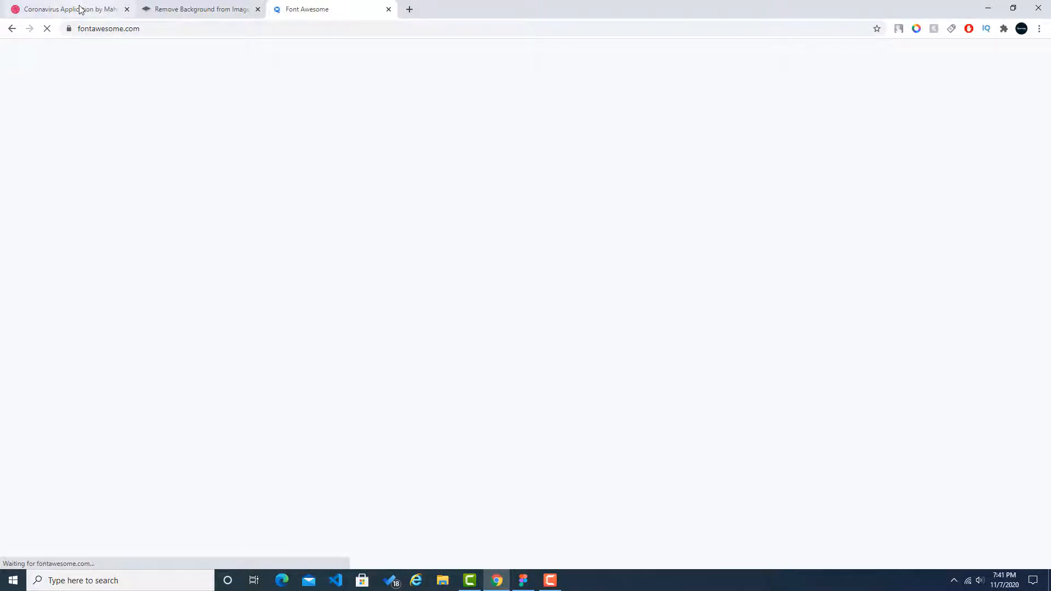
click(79, 10)
click(301, 8)
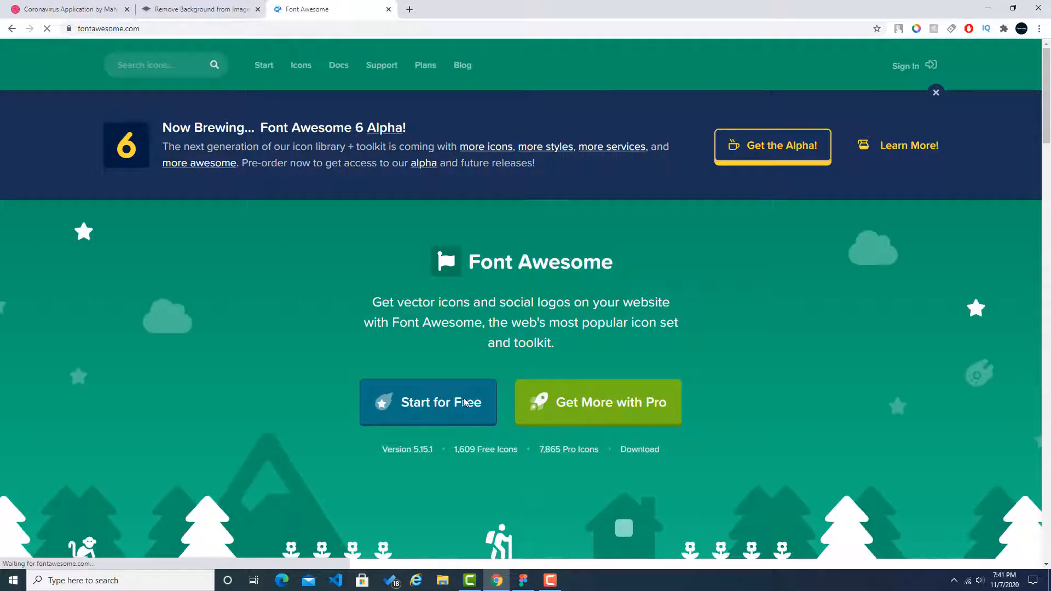
click(464, 403)
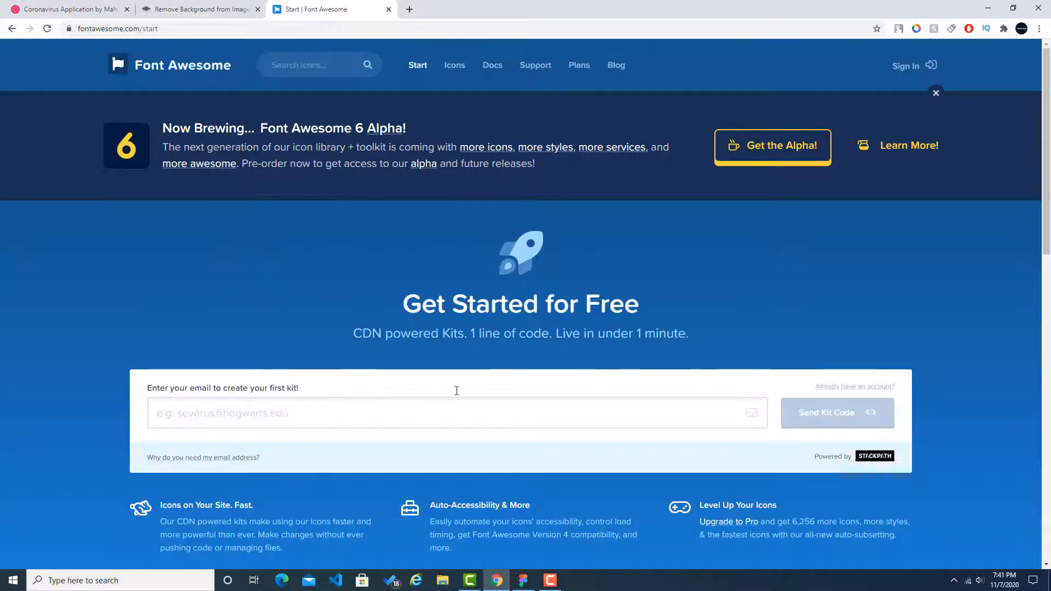
Step: Search the Font Awesome icons for "battery", checking the Coronavirus Application reference design
click(331, 67)
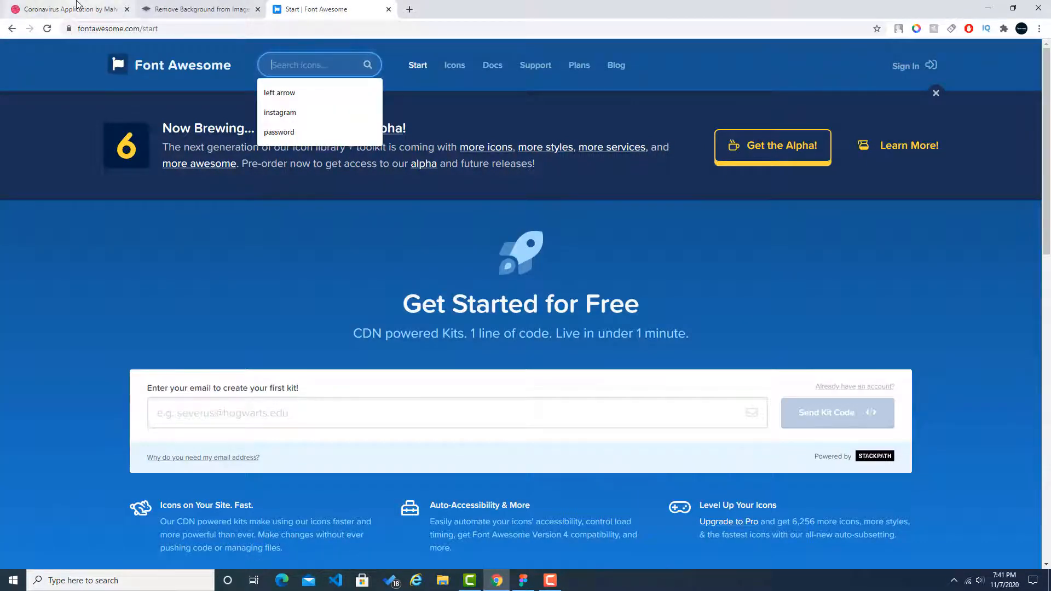
click(76, 7)
click(356, 9)
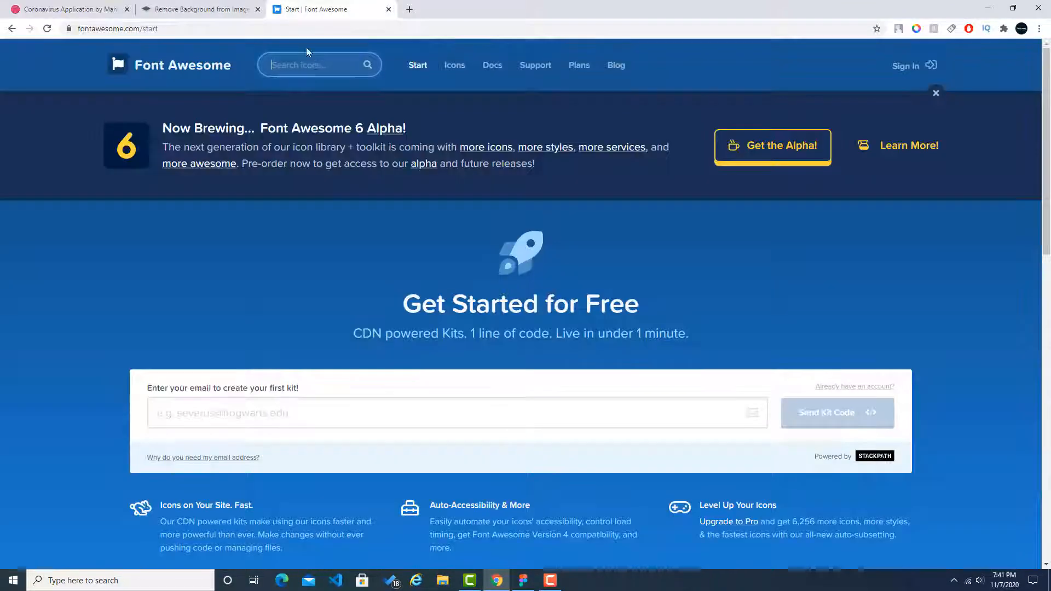
click(313, 67)
text(bat)
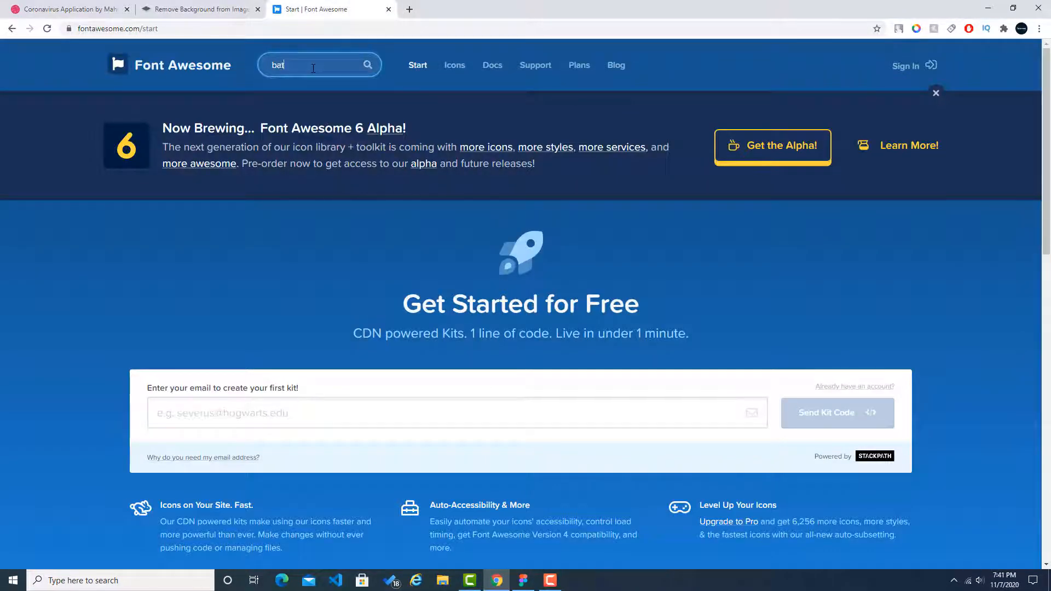
text(tery)
key(Return)
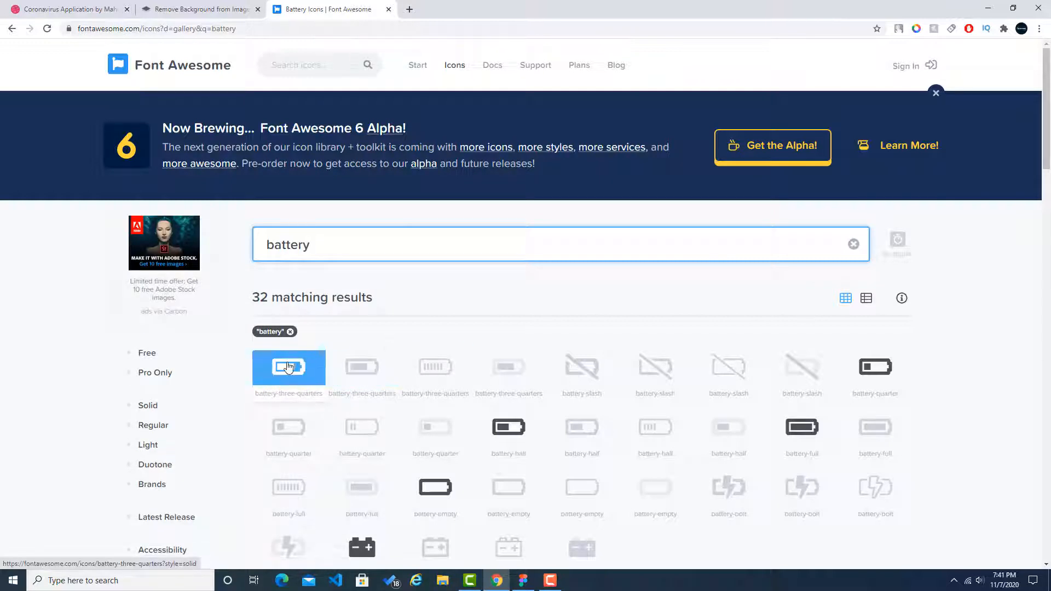
Step: Open Font Awesome in a second tab beside the battery results and search its icons for "wifi"
middle_click(148, 68)
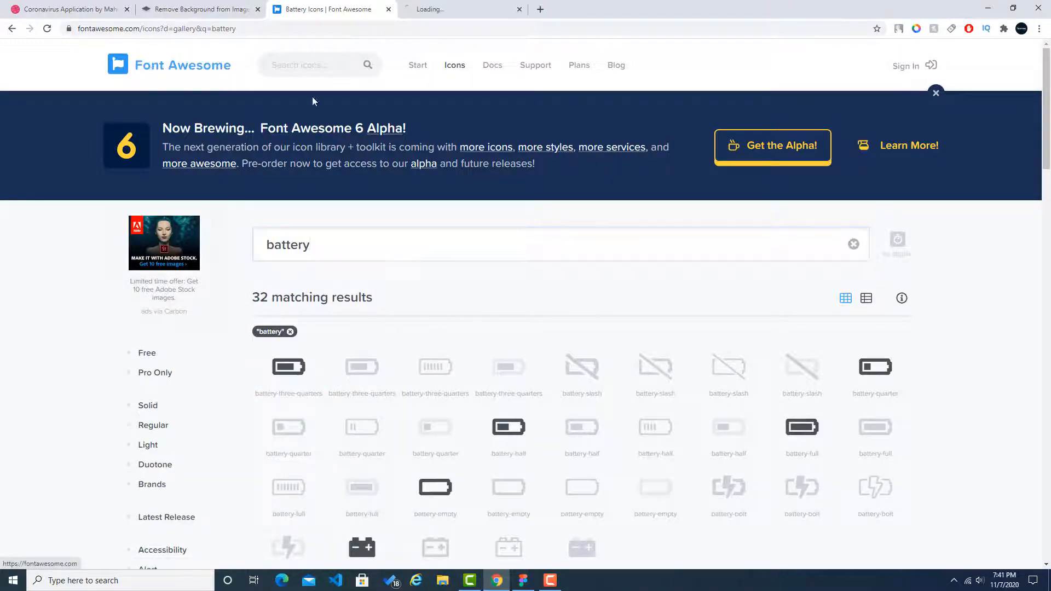
click(426, 11)
click(71, 9)
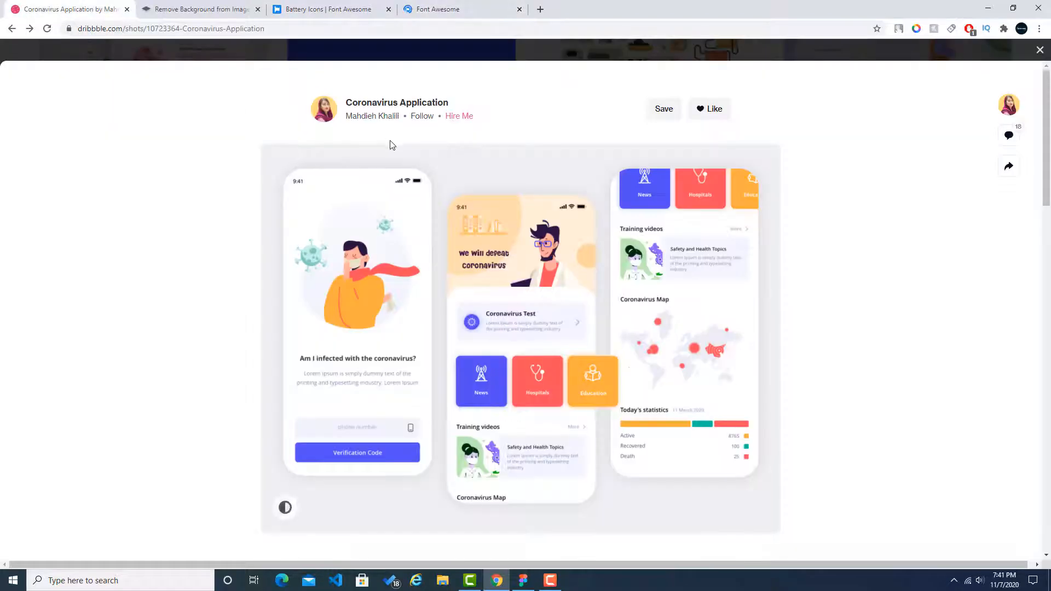
click(432, 10)
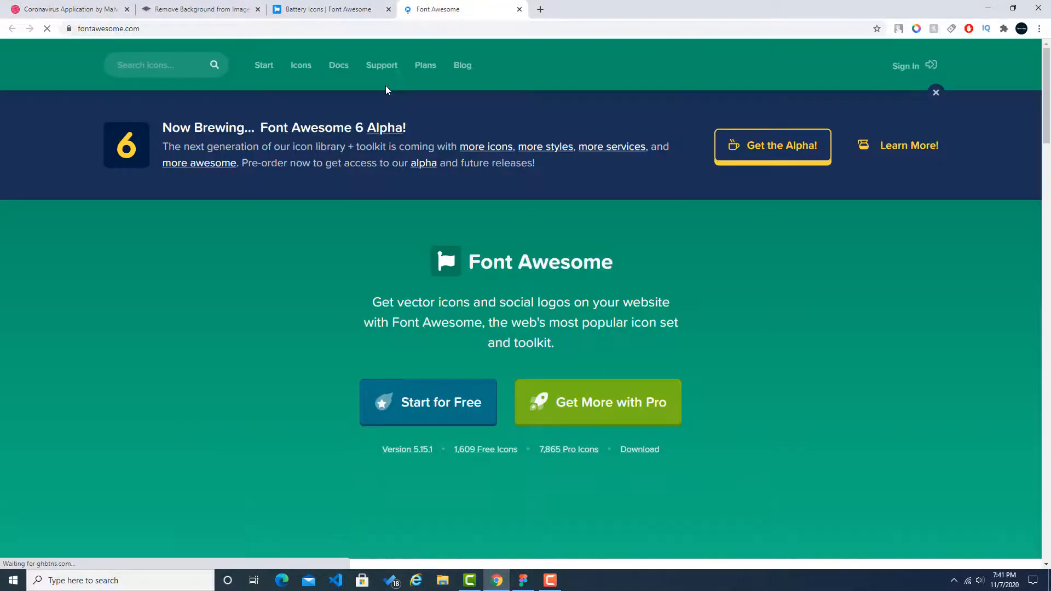
click(162, 61)
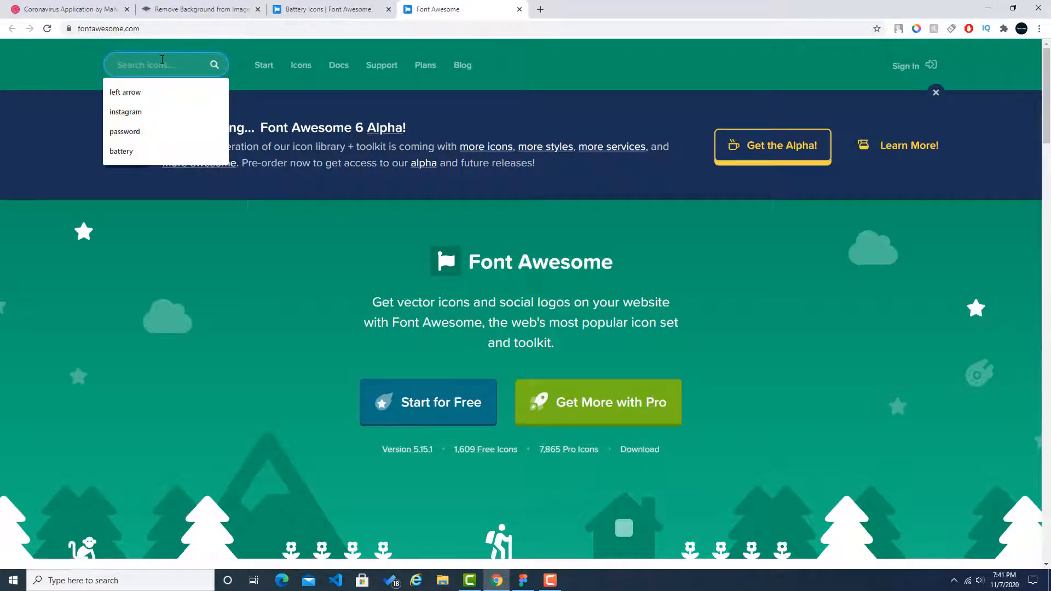
text(wifi)
key(Return)
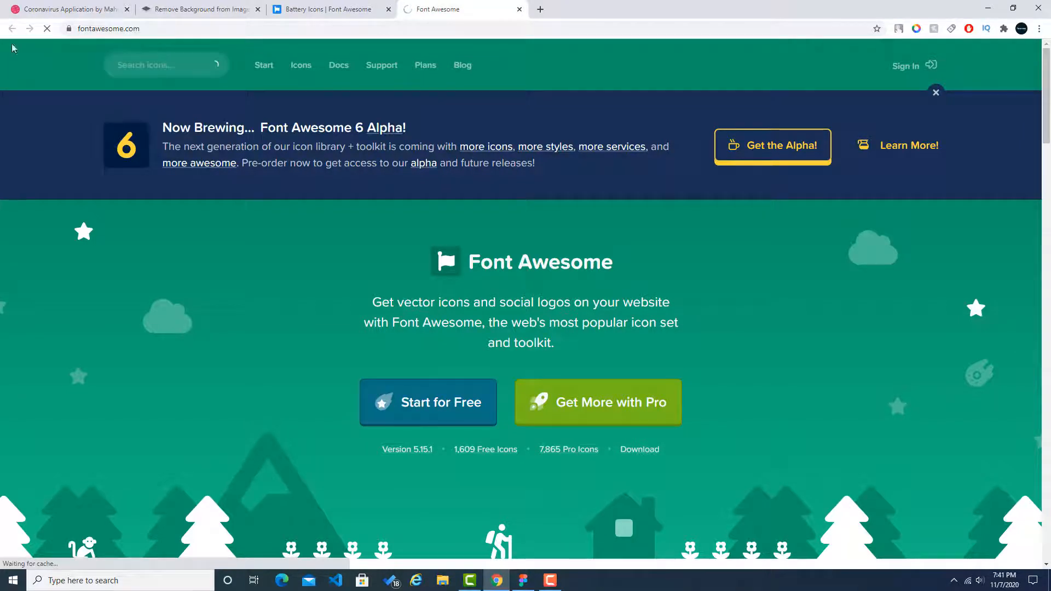
Step: Open another Font Awesome tab from the battery results and search its icons for "network"
click(308, 8)
middle_click(197, 73)
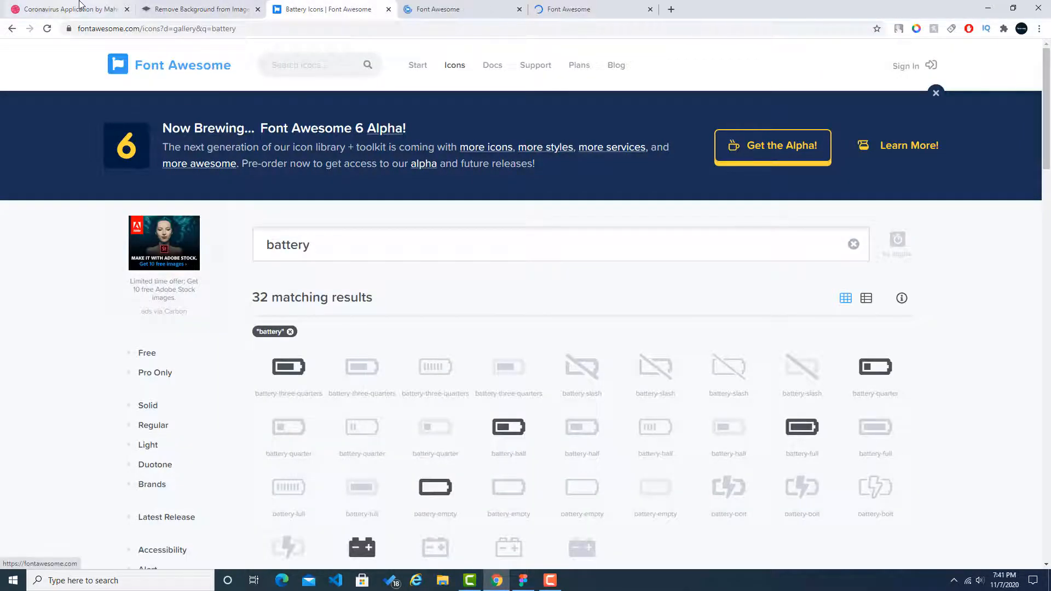
click(81, 4)
click(475, 2)
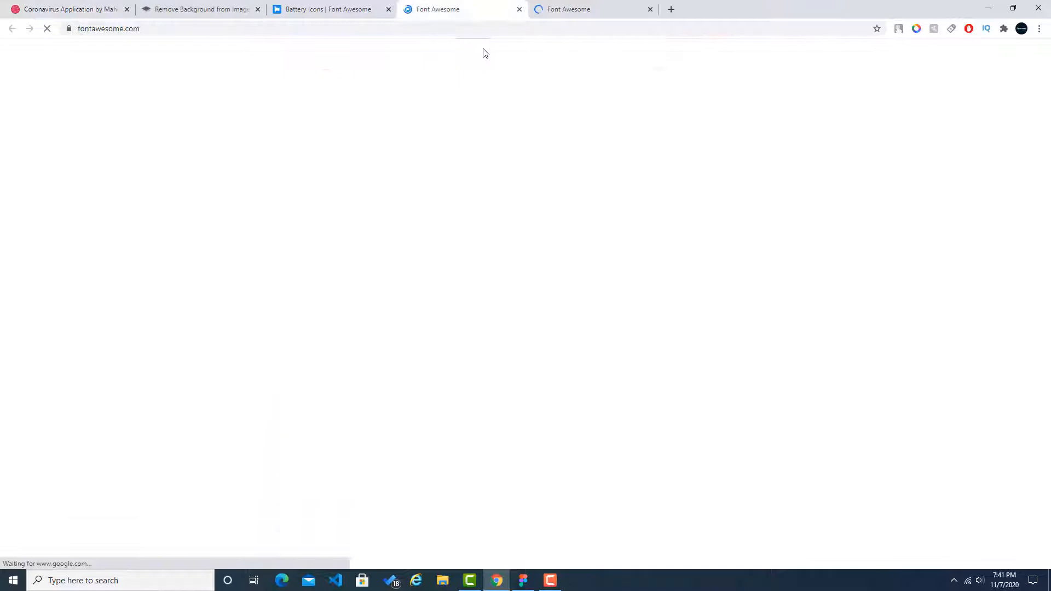
click(597, 8)
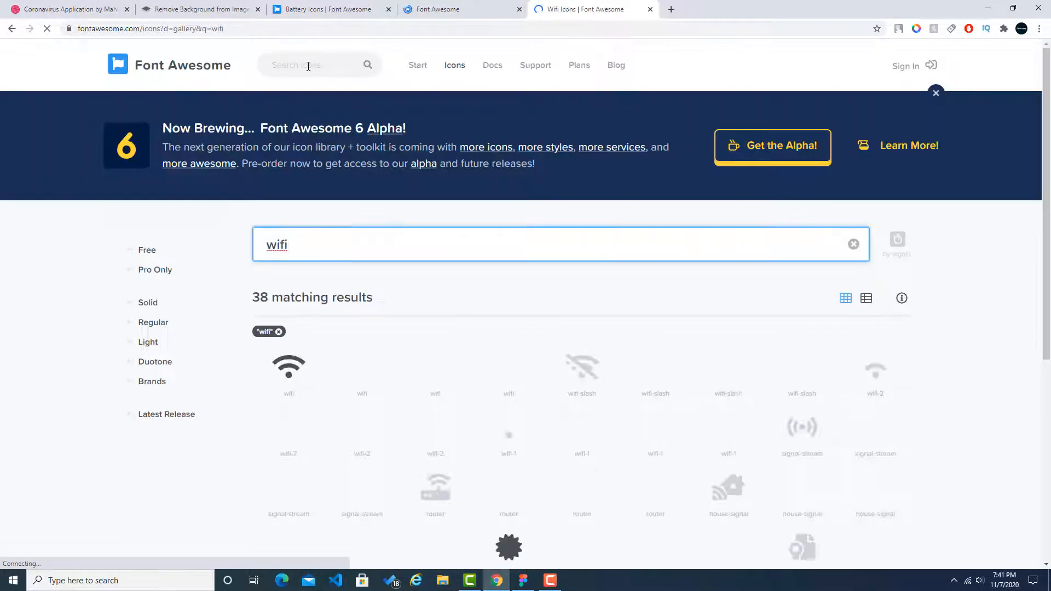
click(308, 67)
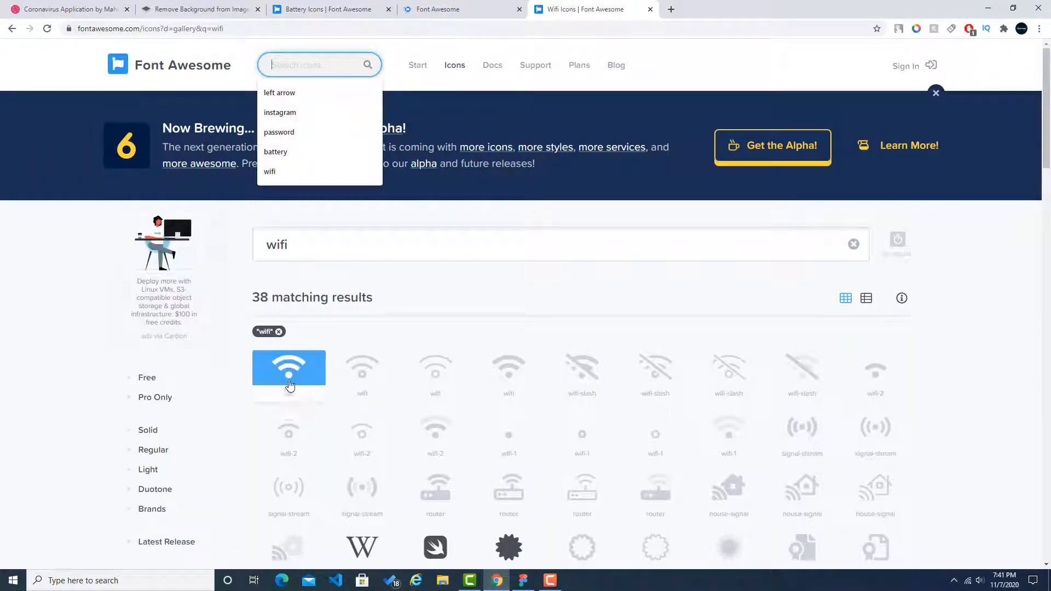
text(network)
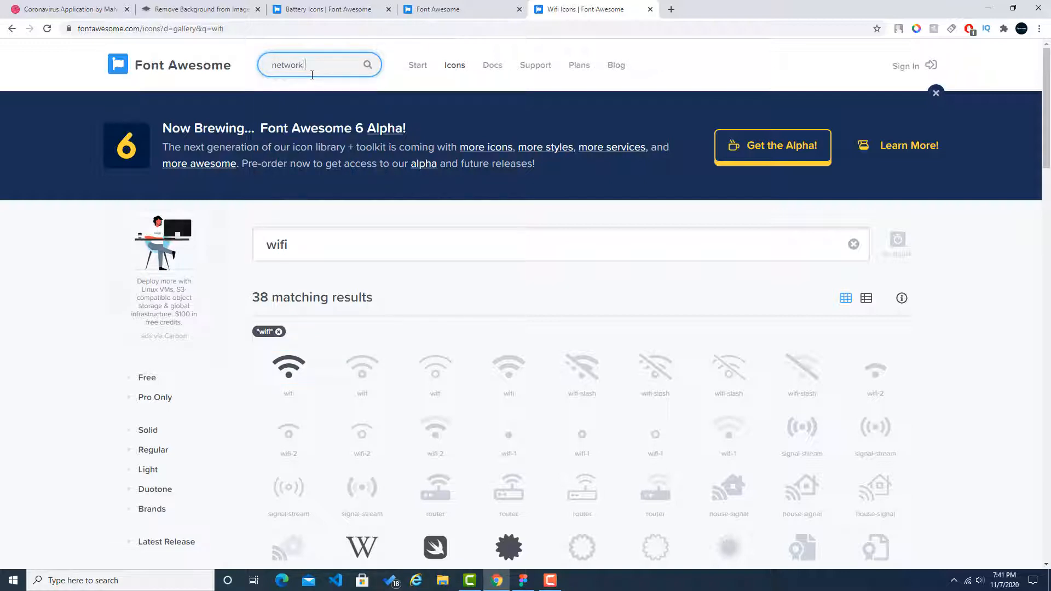
key(Return)
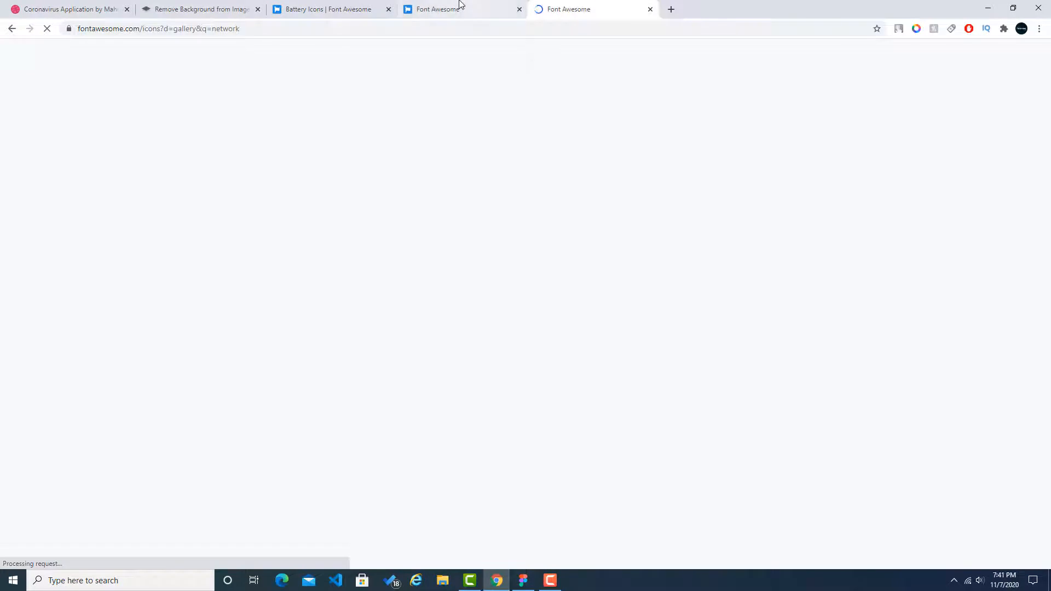
Step: Repeat the "wifi" icon search in the second Font Awesome tab
click(460, 5)
click(167, 68)
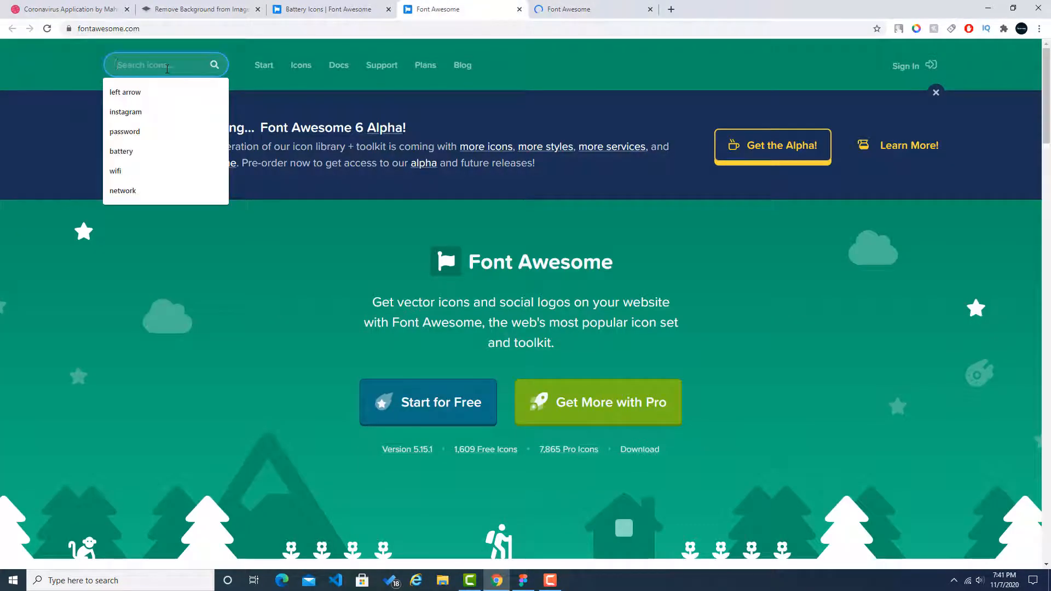
text(wifi)
key(Return)
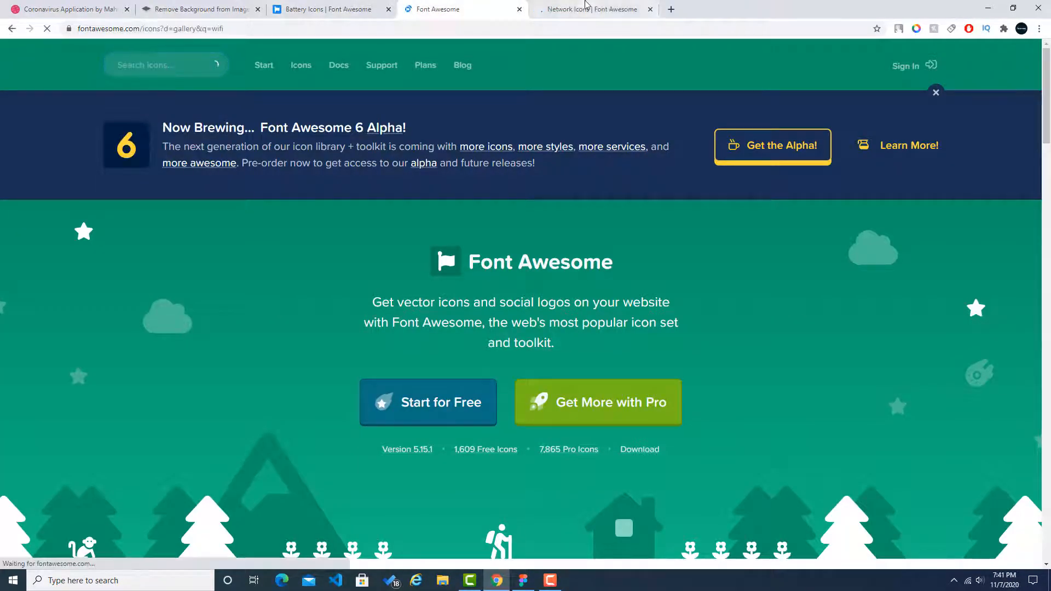
Step: Examine the network, wifi and battery icon results for suitable status bar icons
click(586, 5)
scroll(665, 282, down, 1)
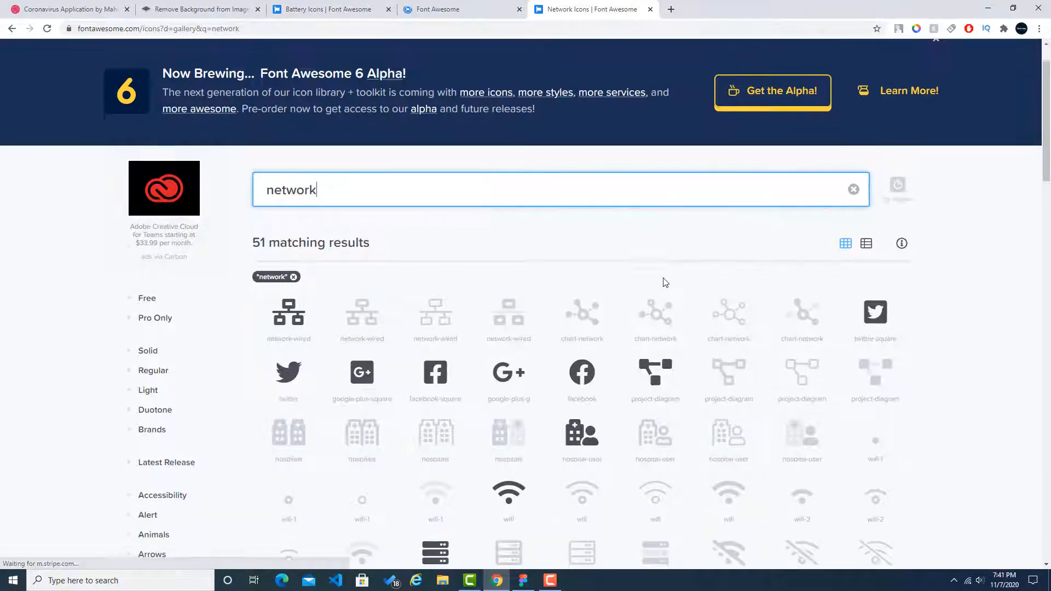
scroll(665, 283, down, 1)
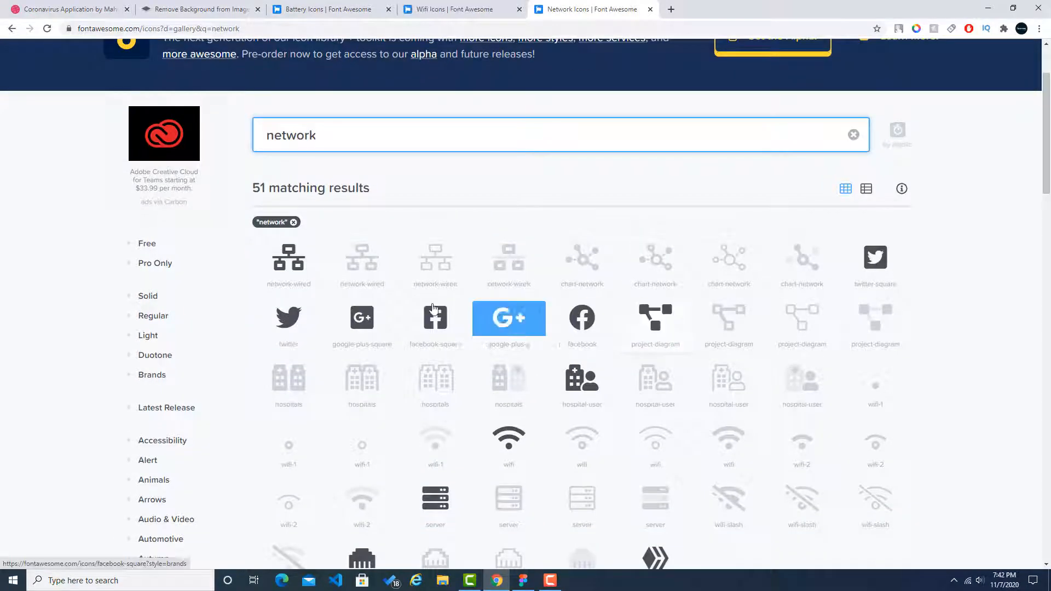
scroll(433, 307, up, 1)
scroll(430, 318, down, 3)
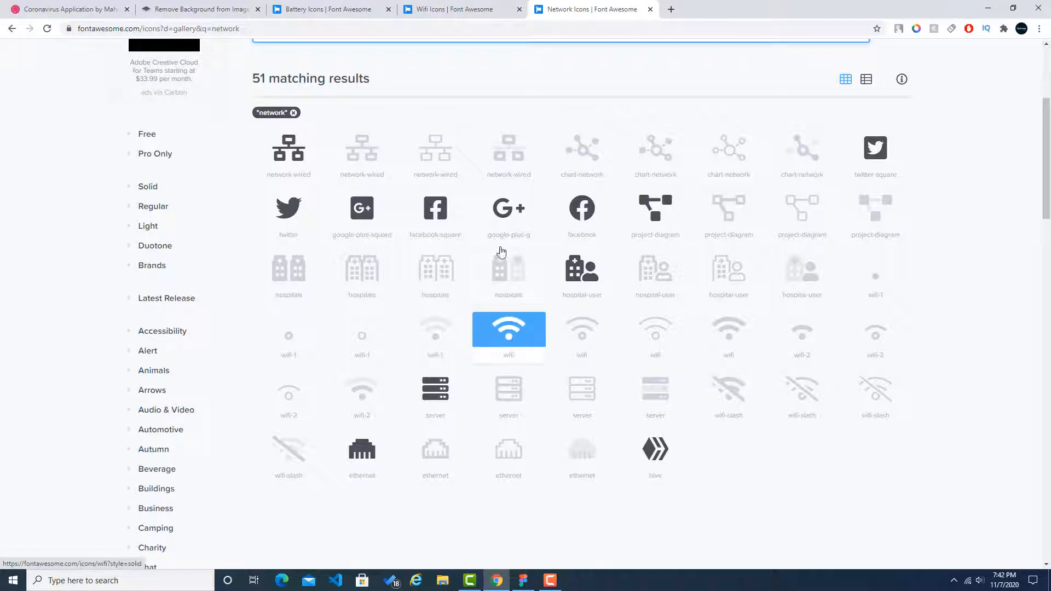
click(452, 10)
scroll(470, 293, down, 1)
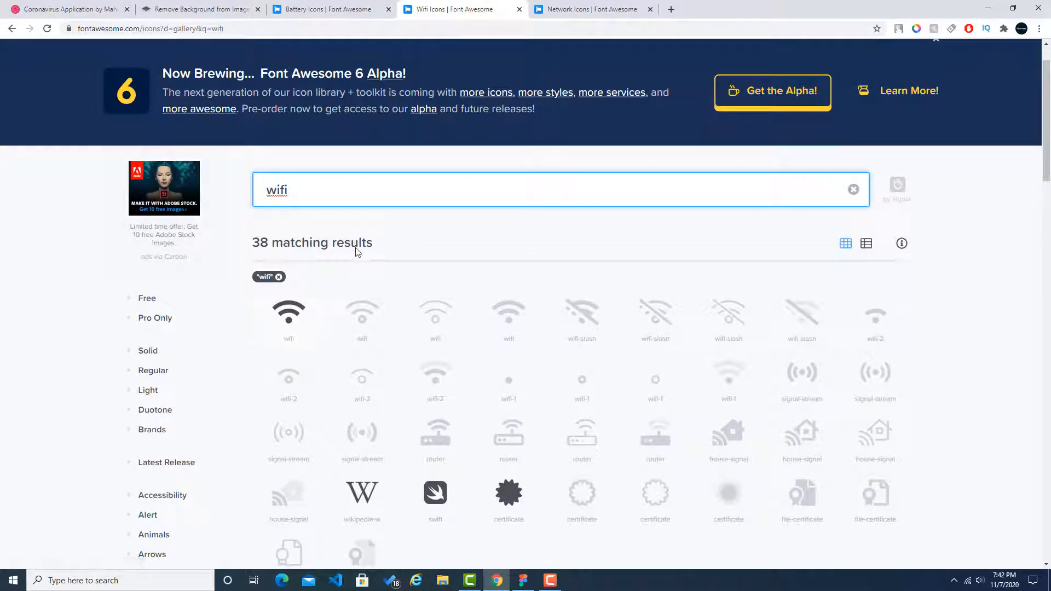
scroll(359, 254, down, 3)
click(328, 10)
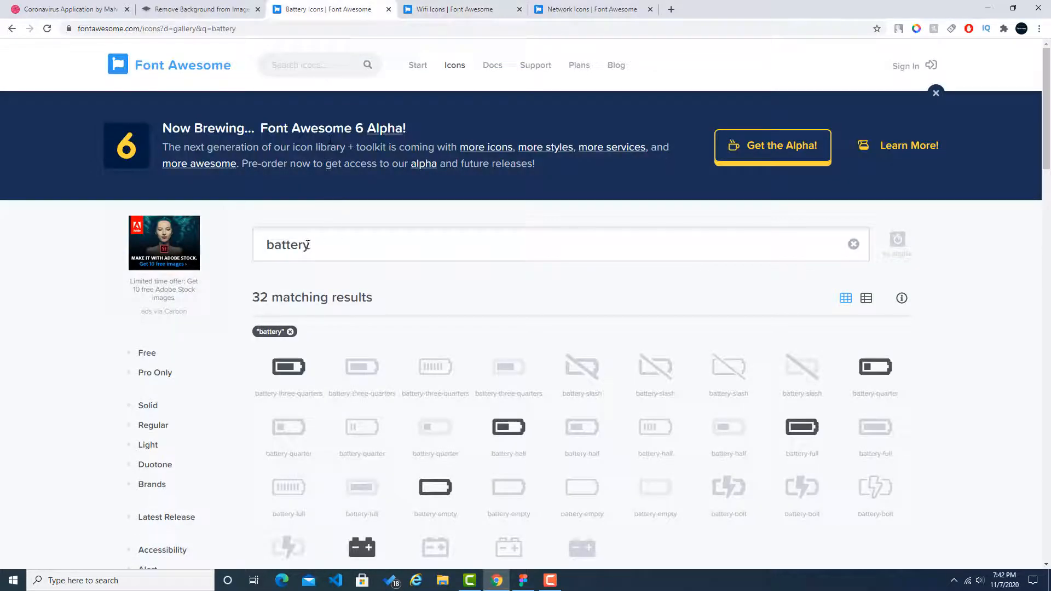
Step: Return to the Coronavirus Application design and start the colour picker extension's colour sampling on the page
click(73, 8)
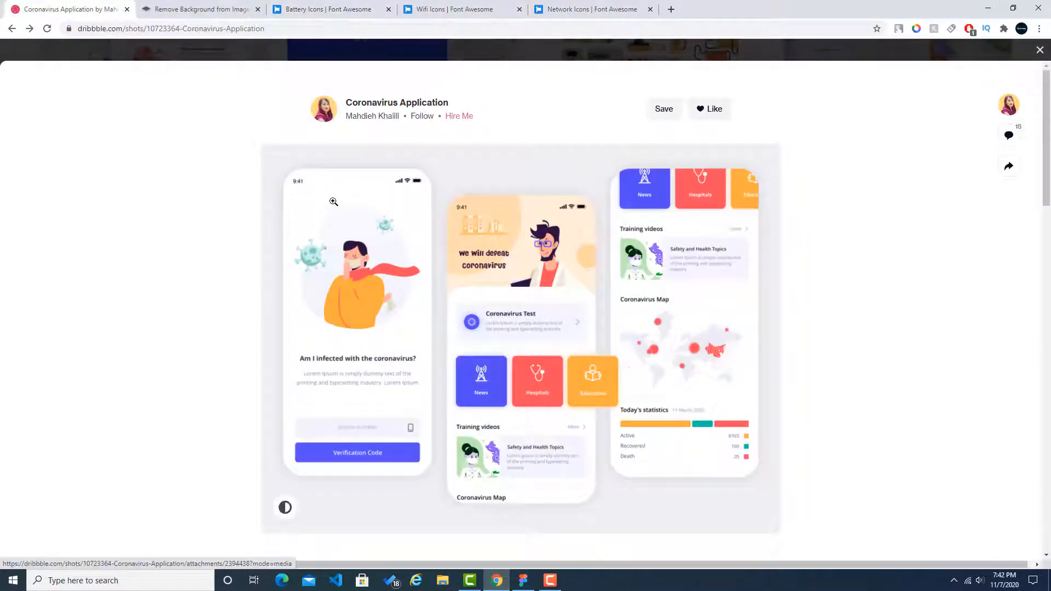
click(915, 30)
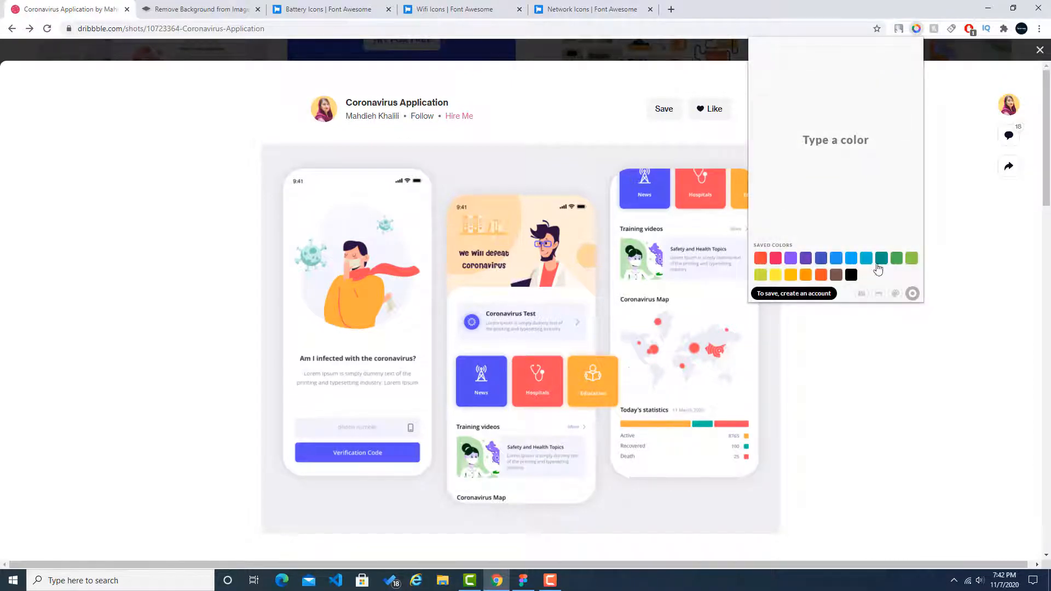
click(859, 296)
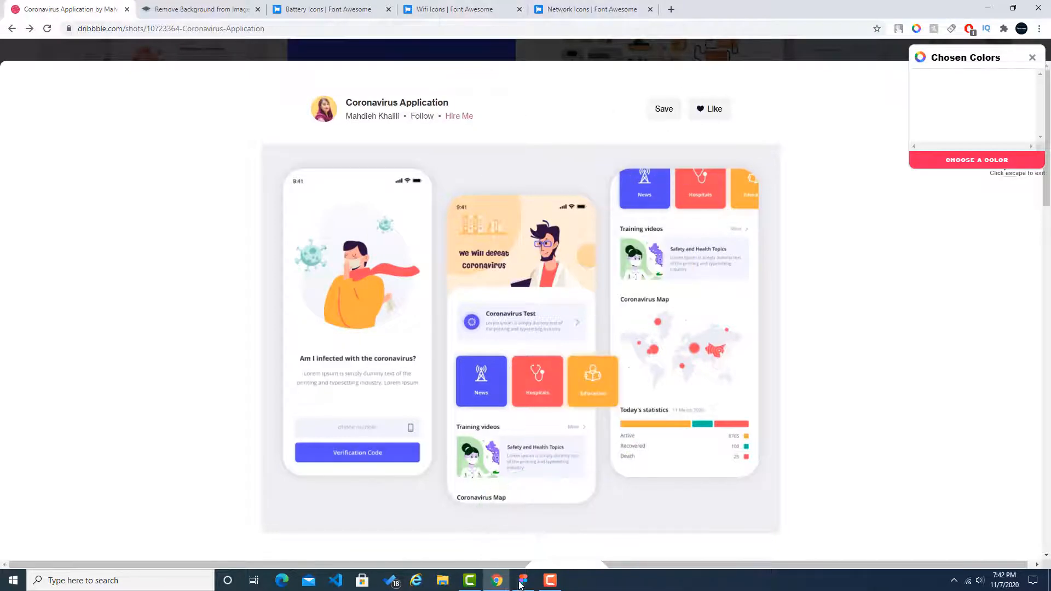
Step: Switch to Figma and select the iPhone 11 Pro / X frame
key(alt+Tab)
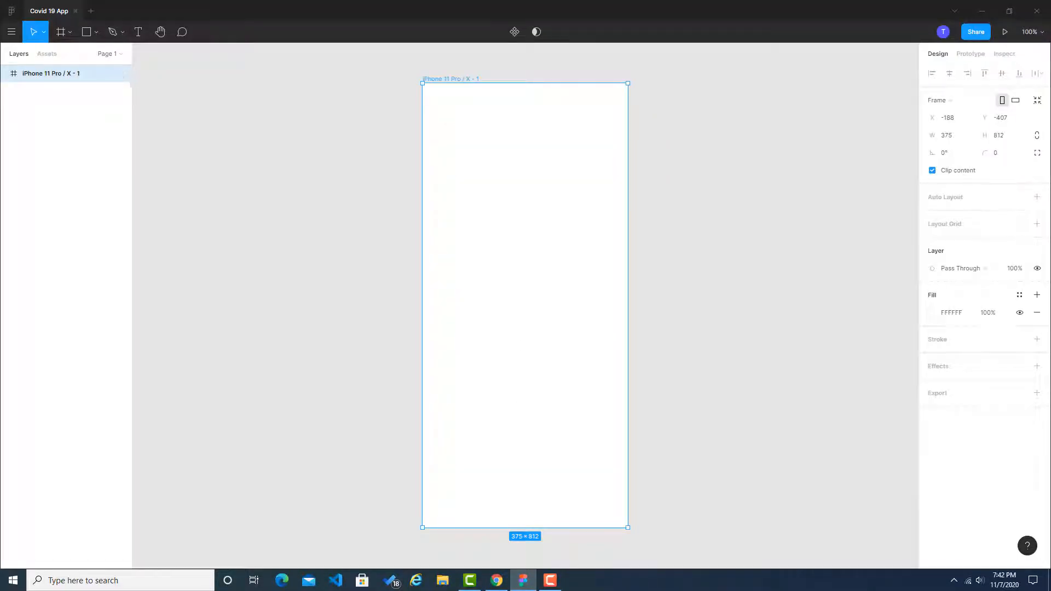
click(767, 296)
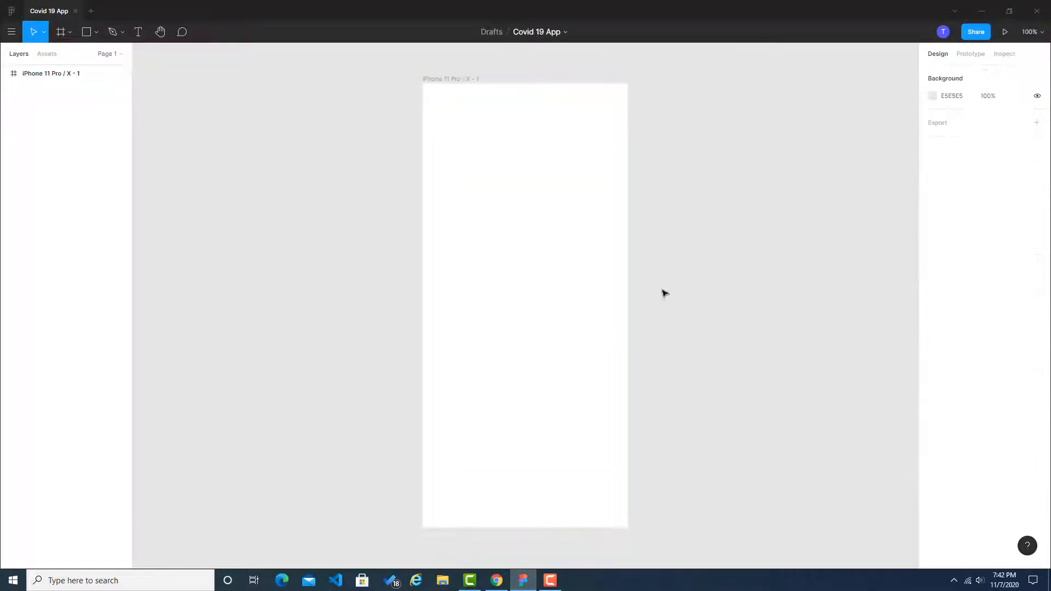
click(561, 202)
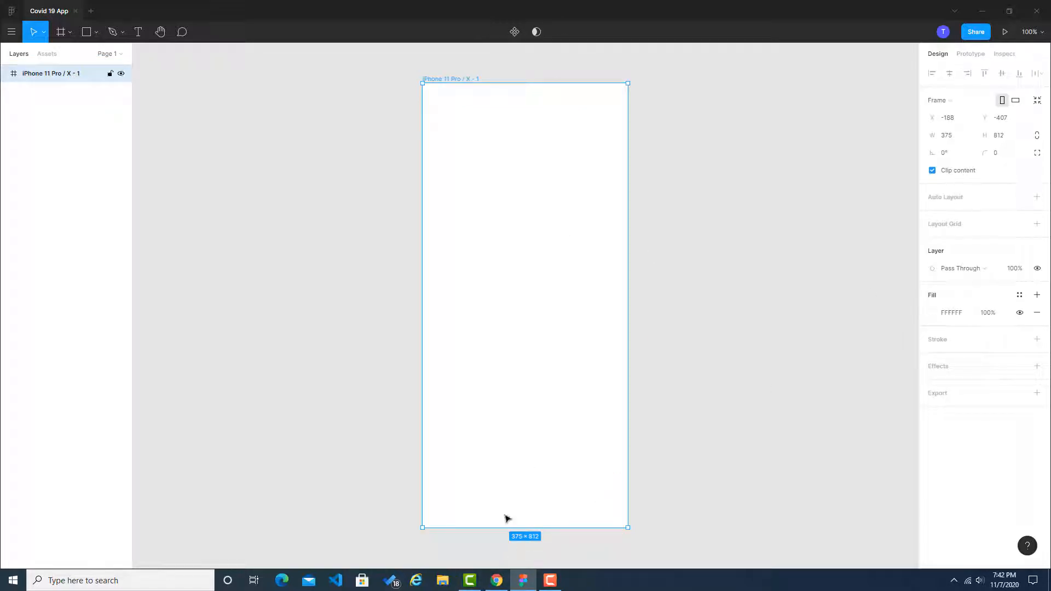
Step: Switch to Chrome and open the solid battery-three-quarters and wifi icon pages on Font Awesome
click(496, 581)
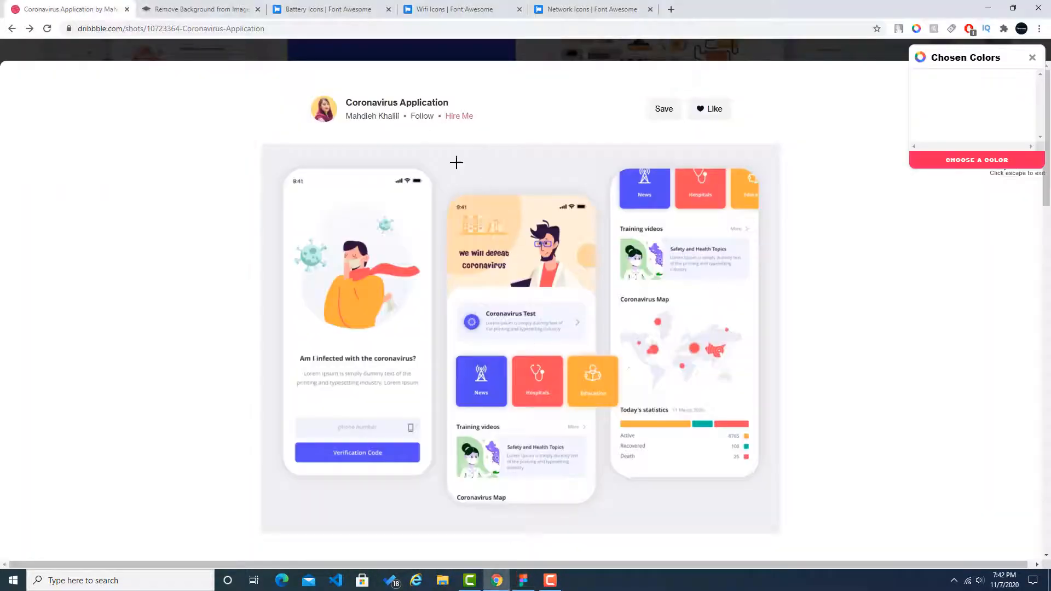
click(376, 9)
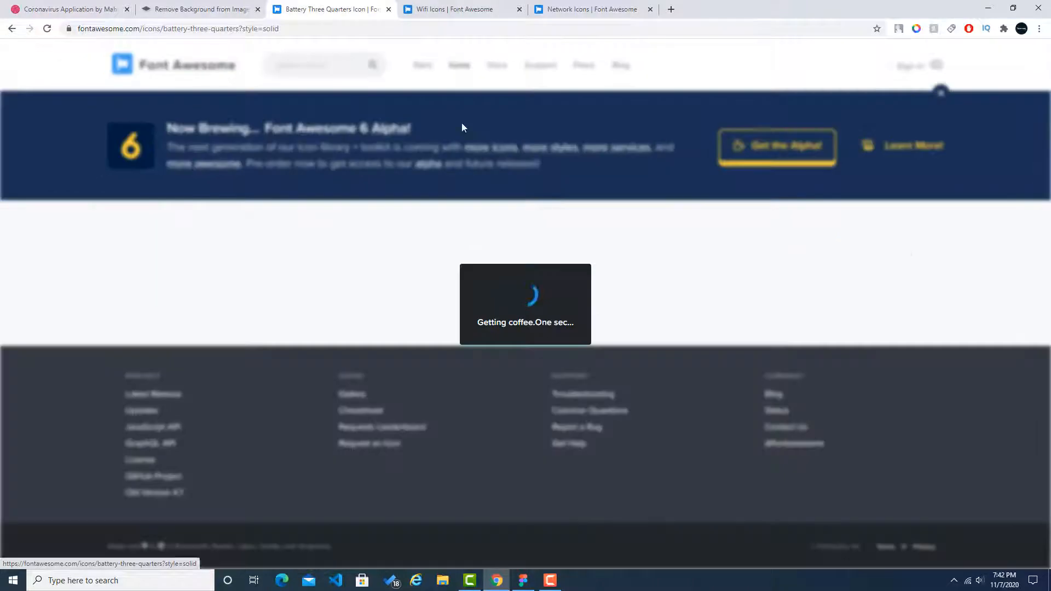
click(460, 10)
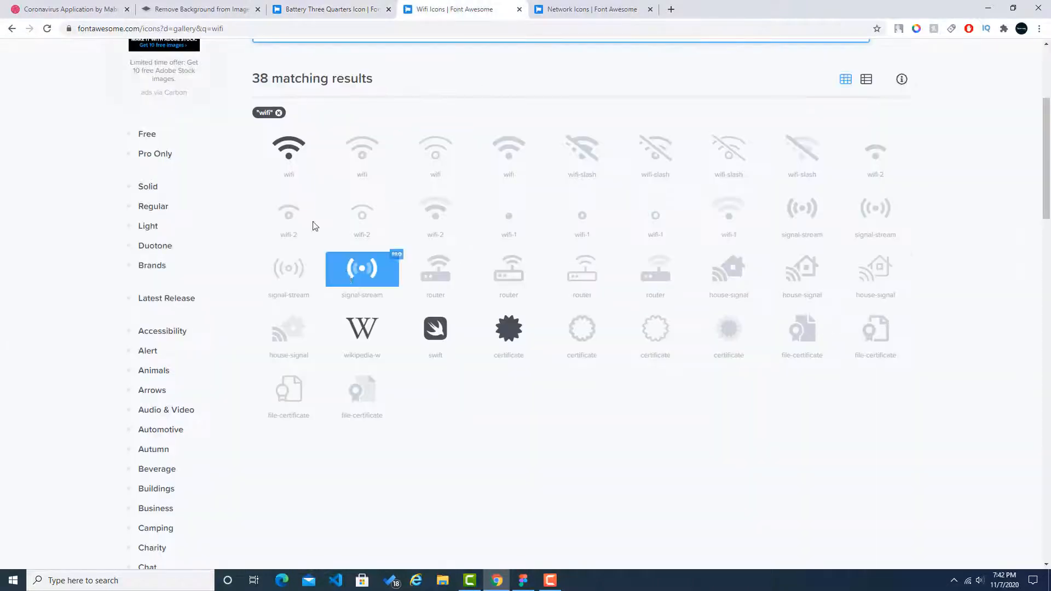
click(291, 145)
Step: Download the solid battery-three-quarters icon as an SVG, agreeing to the attribution terms
click(352, 9)
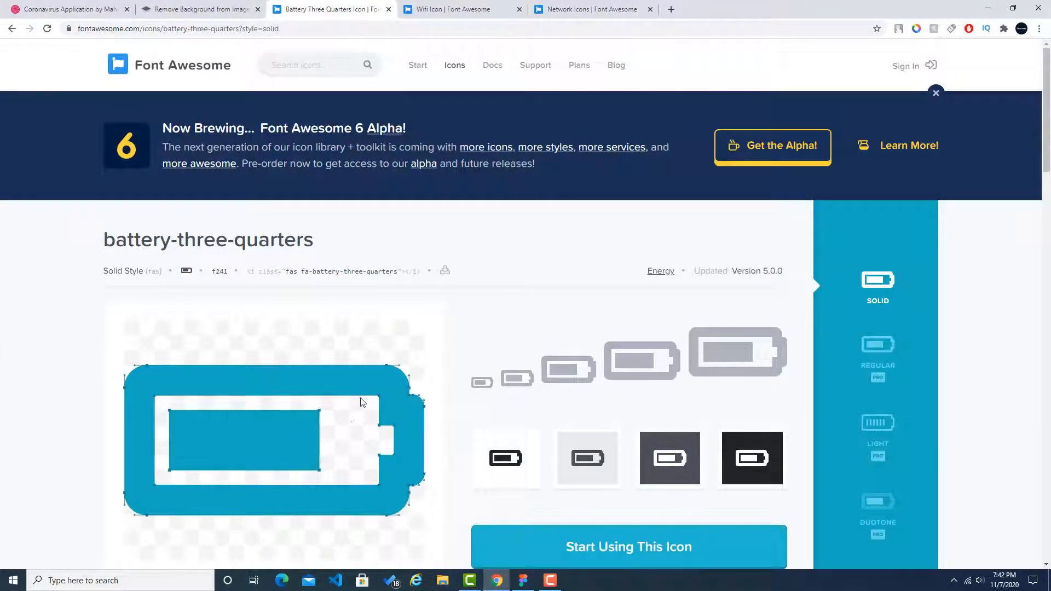
scroll(361, 402, down, 3)
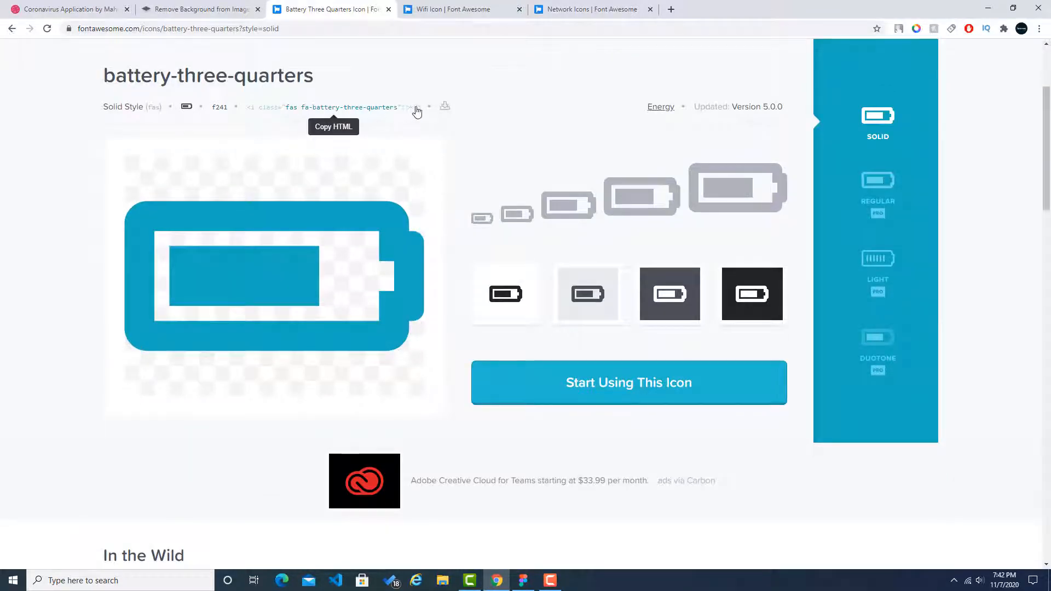
click(444, 106)
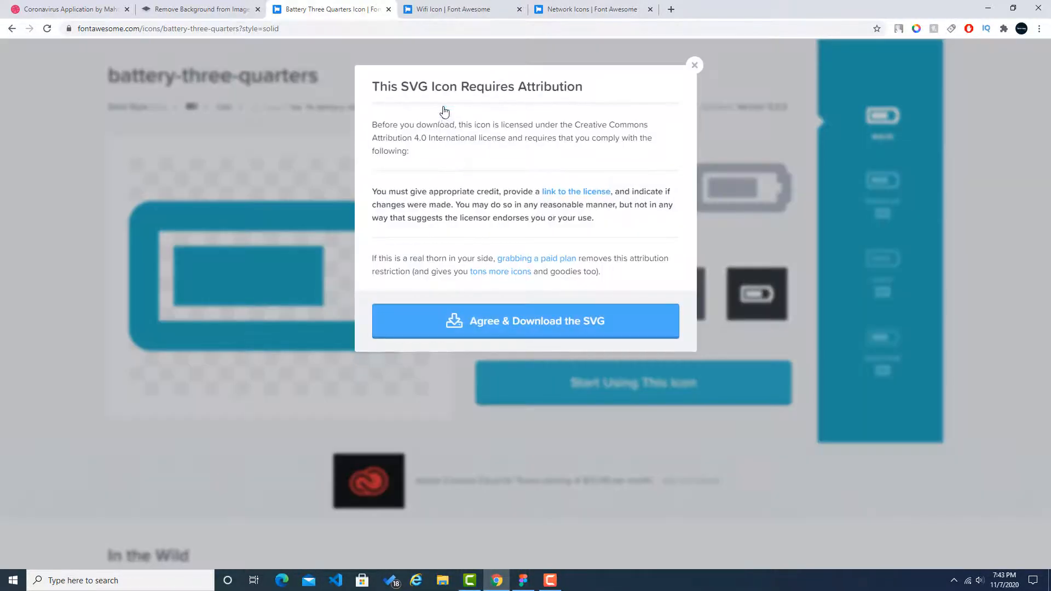
click(491, 328)
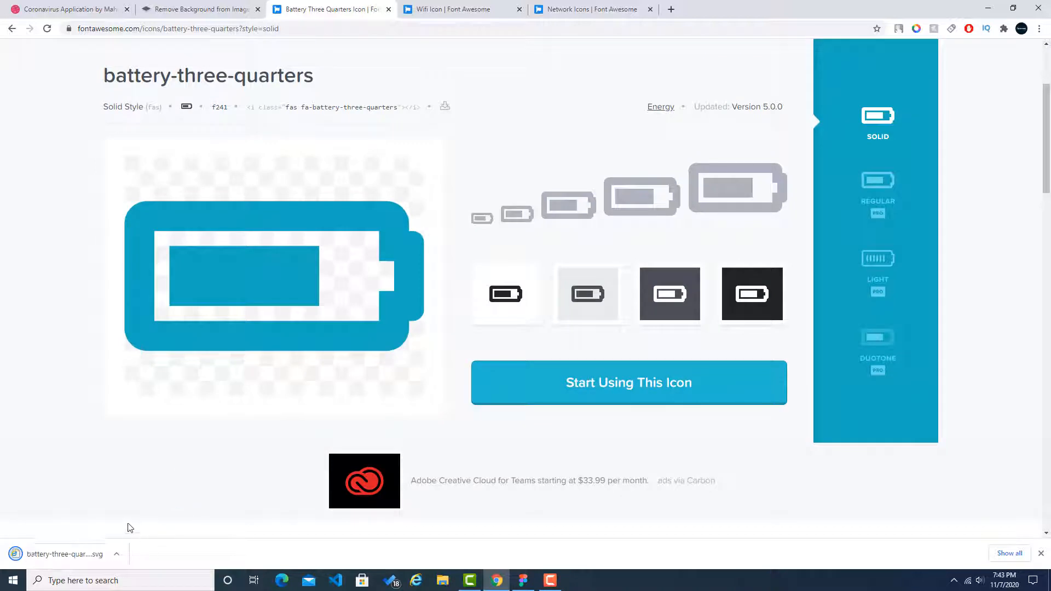
Step: Download the solid wifi icon as an SVG, agreeing to the attribution terms
click(591, 9)
click(453, 9)
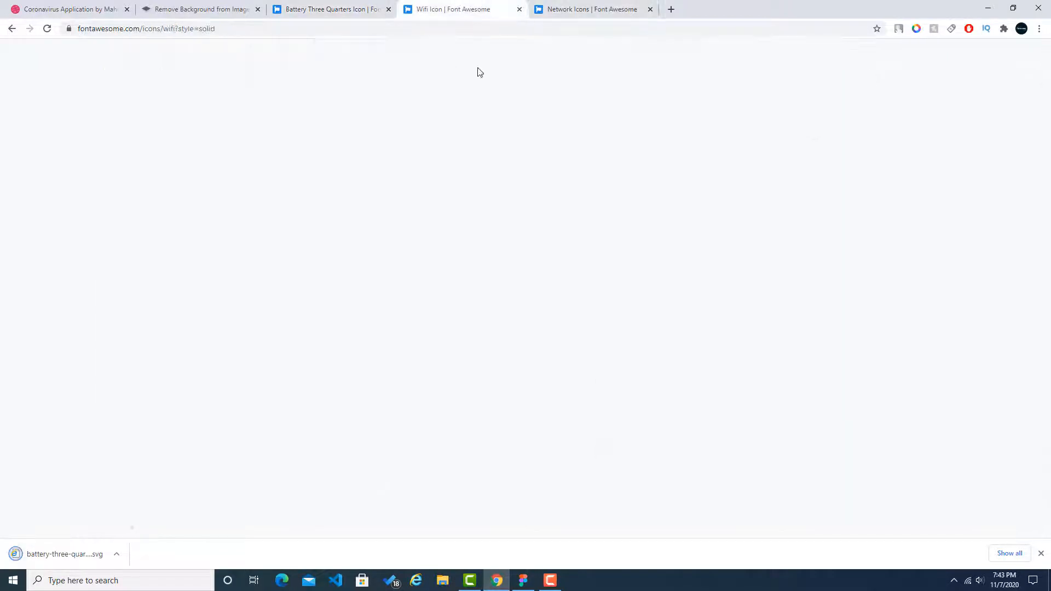
click(376, 271)
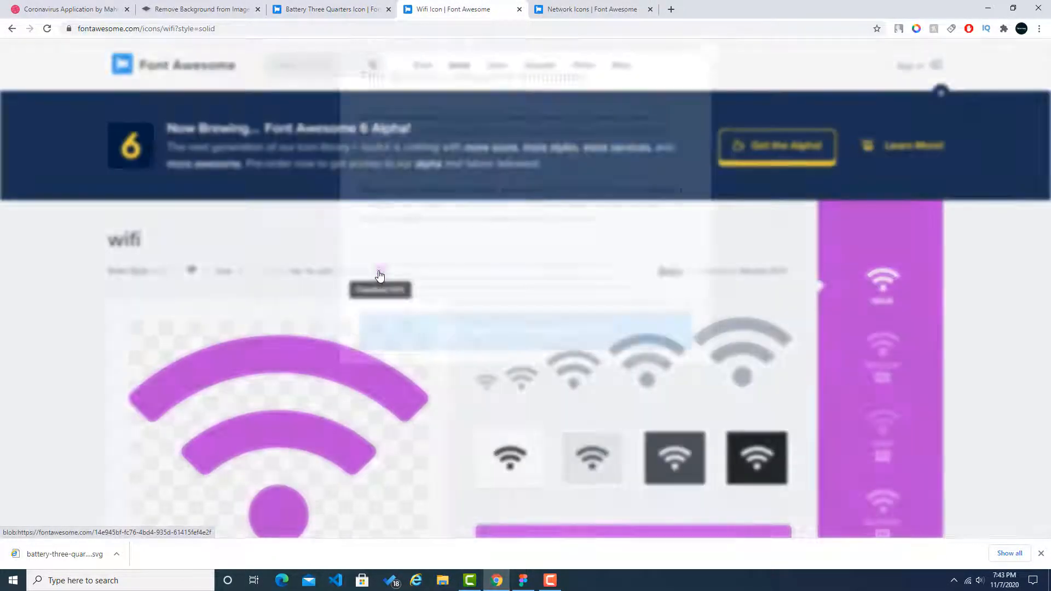
click(507, 319)
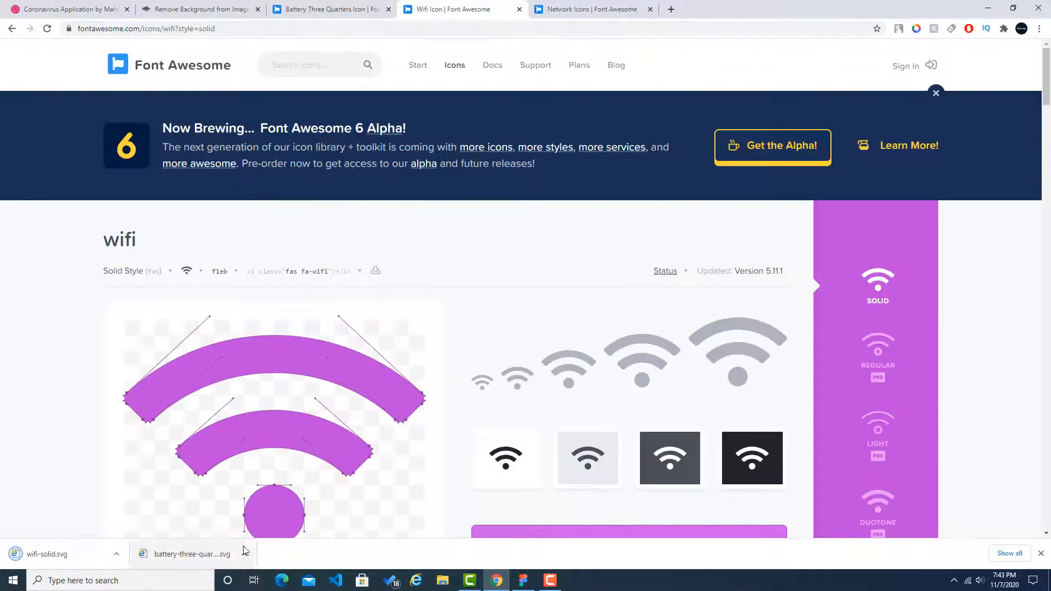
Step: Show the downloaded battery icon in its folder to reach the saved SVG files
click(245, 551)
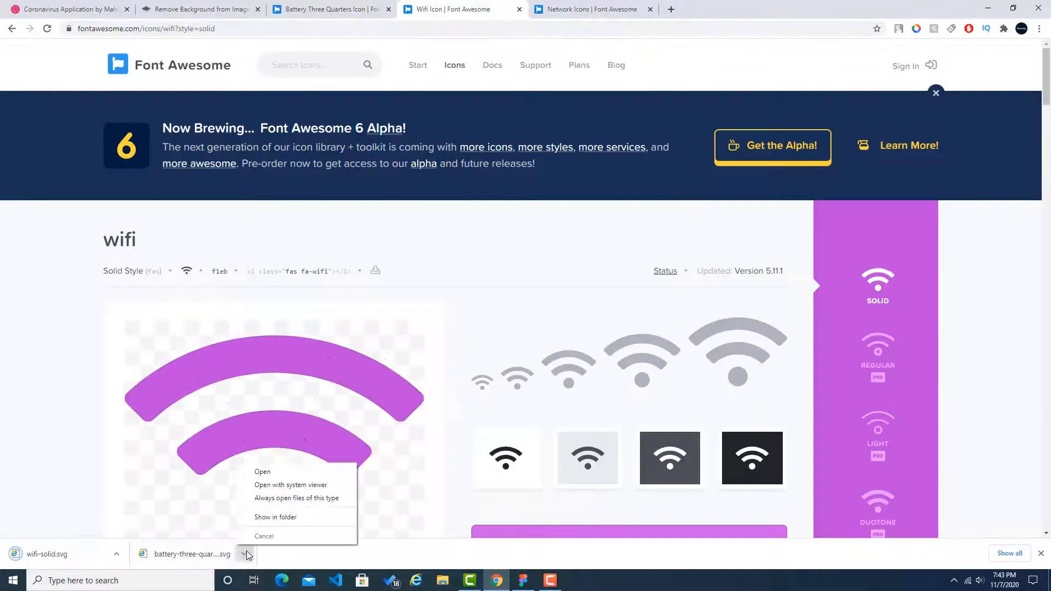
click(257, 515)
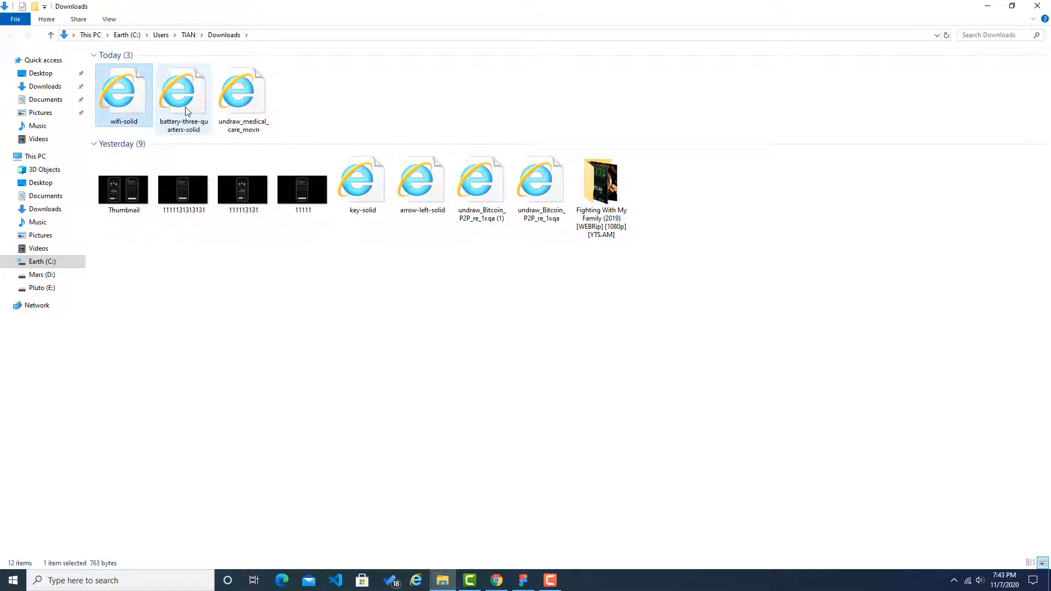
ctrl+click(123, 109)
mouse_move(123, 109)
mouse_down()
mouse_move(512, 517)
mouse_move(479, 501)
mouse_move(119, 100)
mouse_up()
click(324, 413)
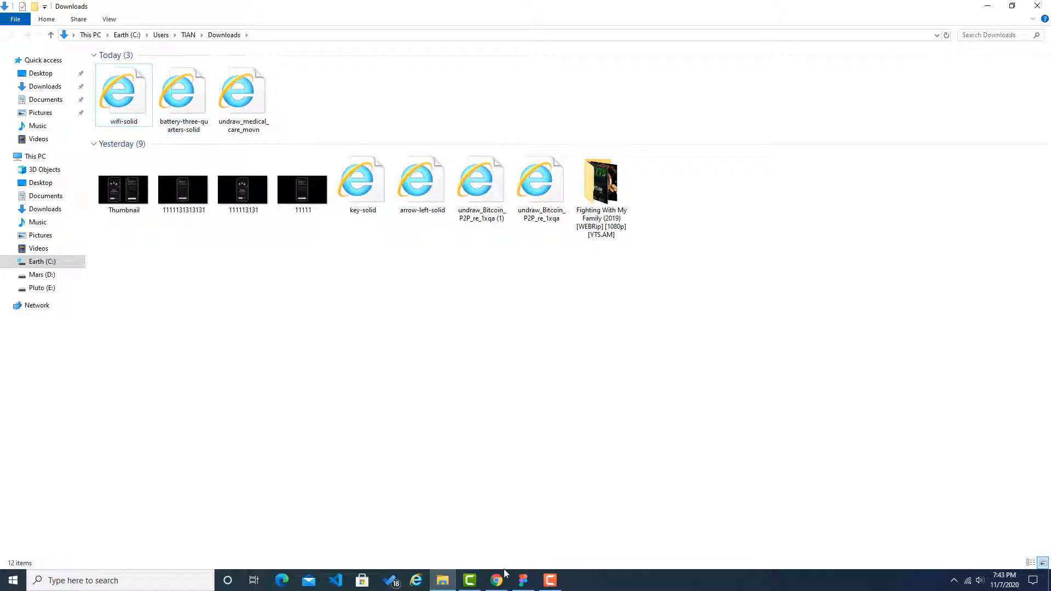
Step: Import the wifi-solid and battery-three-quarters-solid files from the Downloads folder onto the Figma canvas
click(523, 581)
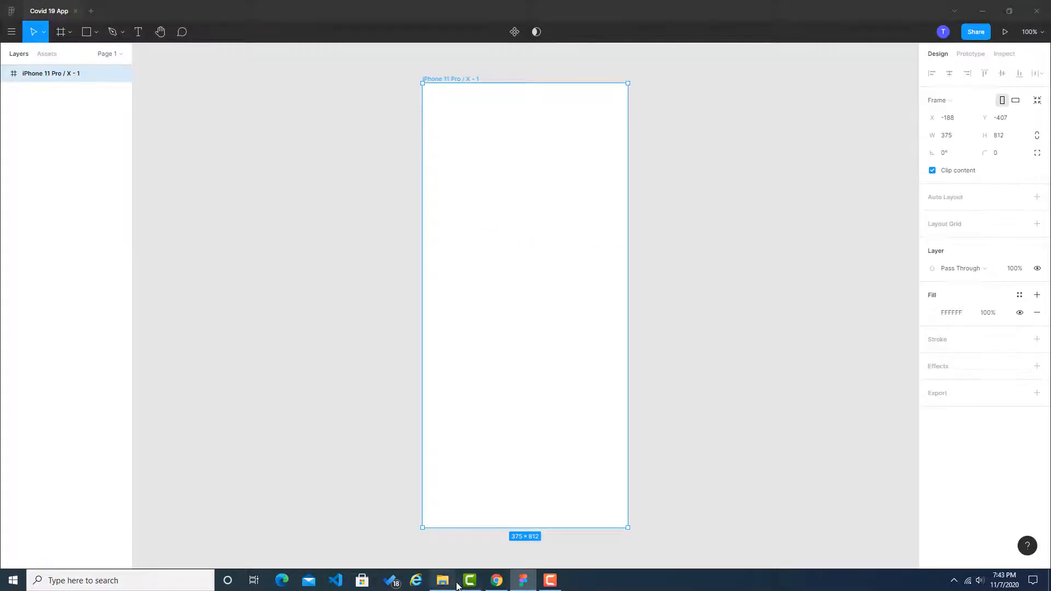
click(442, 580)
click(127, 122)
ctrl+click(187, 117)
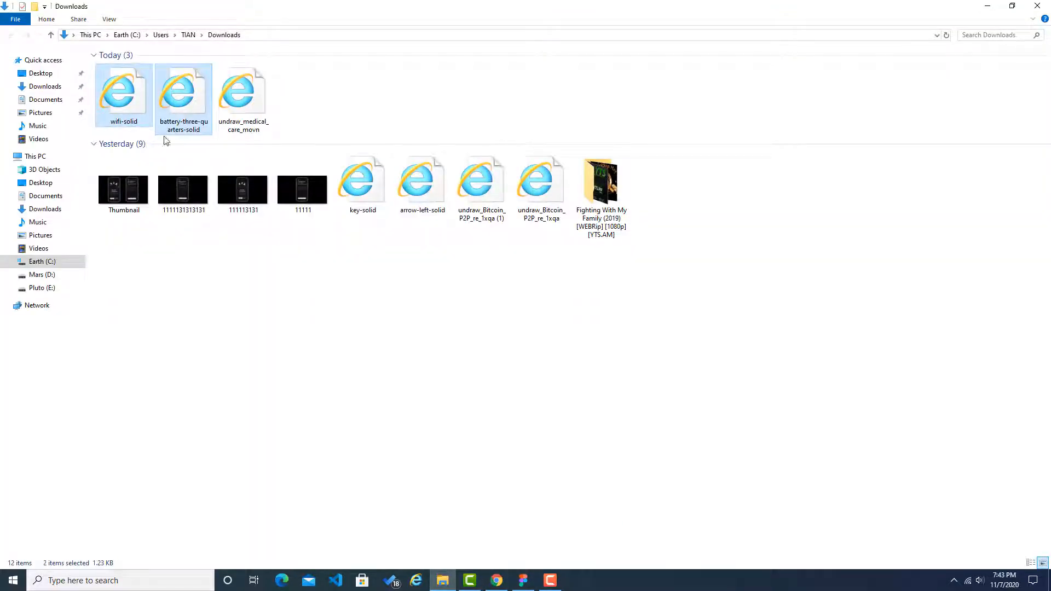
drag(166, 140, 515, 307)
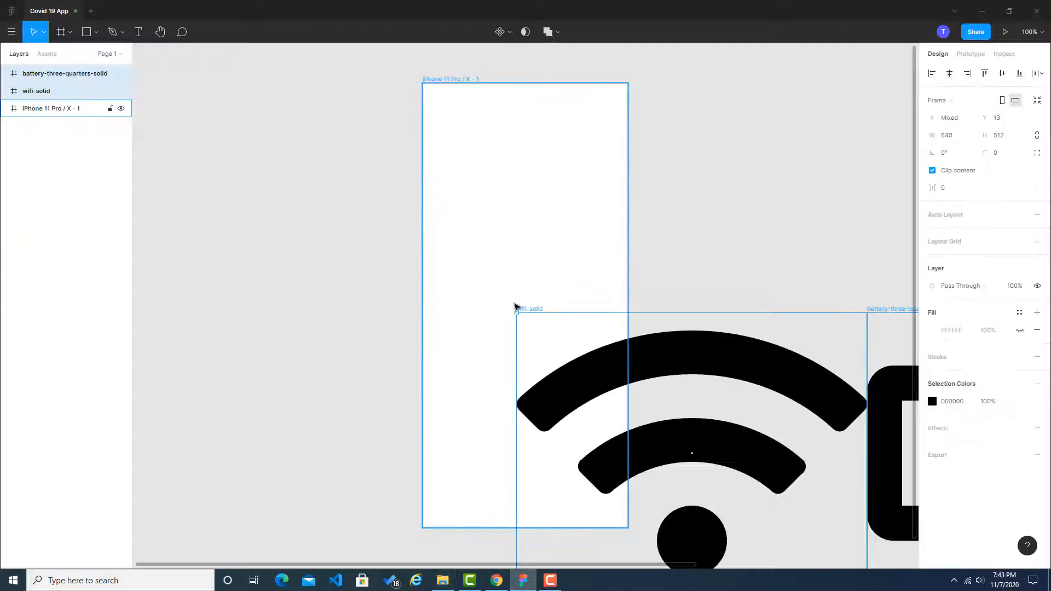
Step: Move both imported icons up over the phone frame and shift the battery shape slightly away from the wifi icon
drag(613, 386, 334, 218)
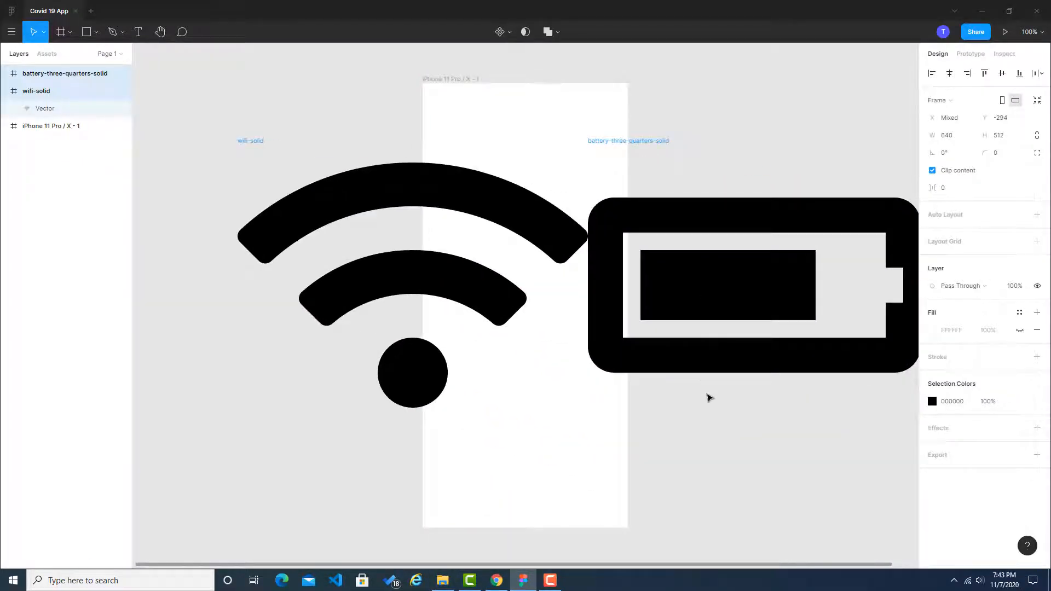
click(732, 301)
drag(732, 301, 784, 304)
Step: Shrink the wifi icon to about 39 × 27 and the battery icon to about 110 × 55 in the phone frame's upper right corner
click(539, 214)
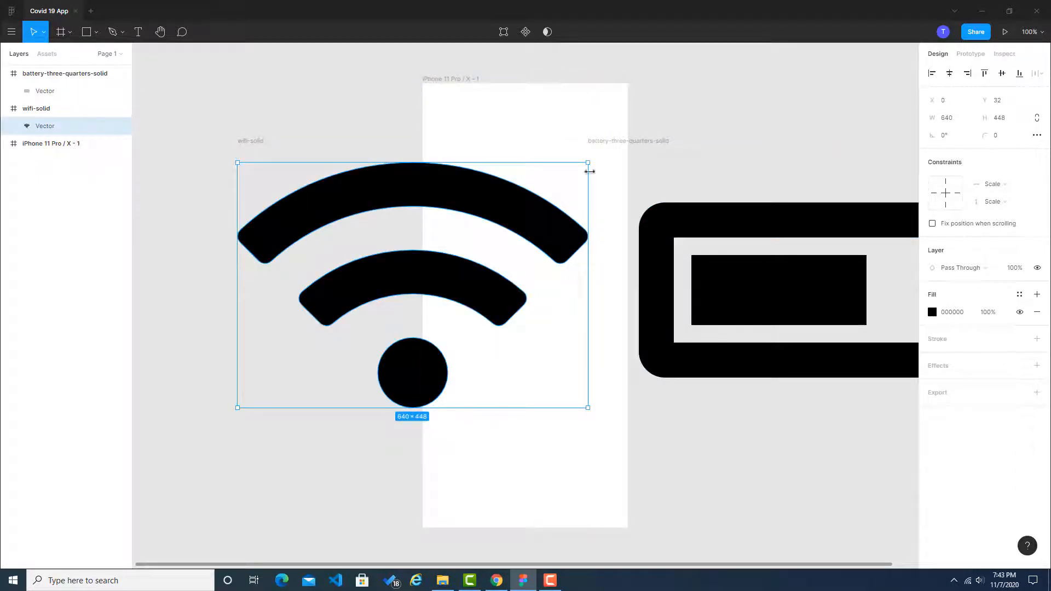
drag(589, 163, 597, 108)
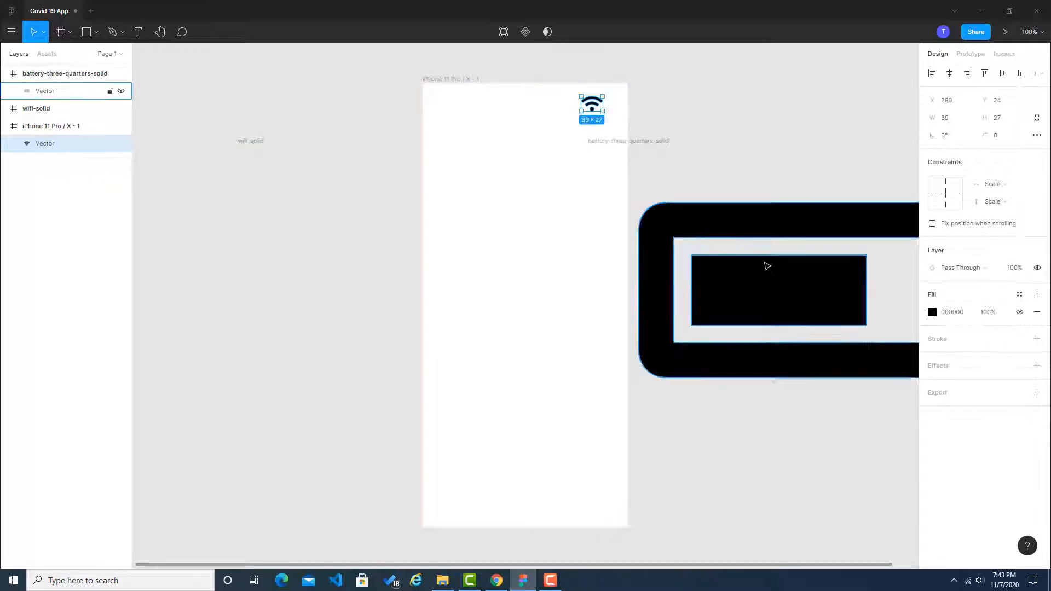
drag(767, 266, 450, 272)
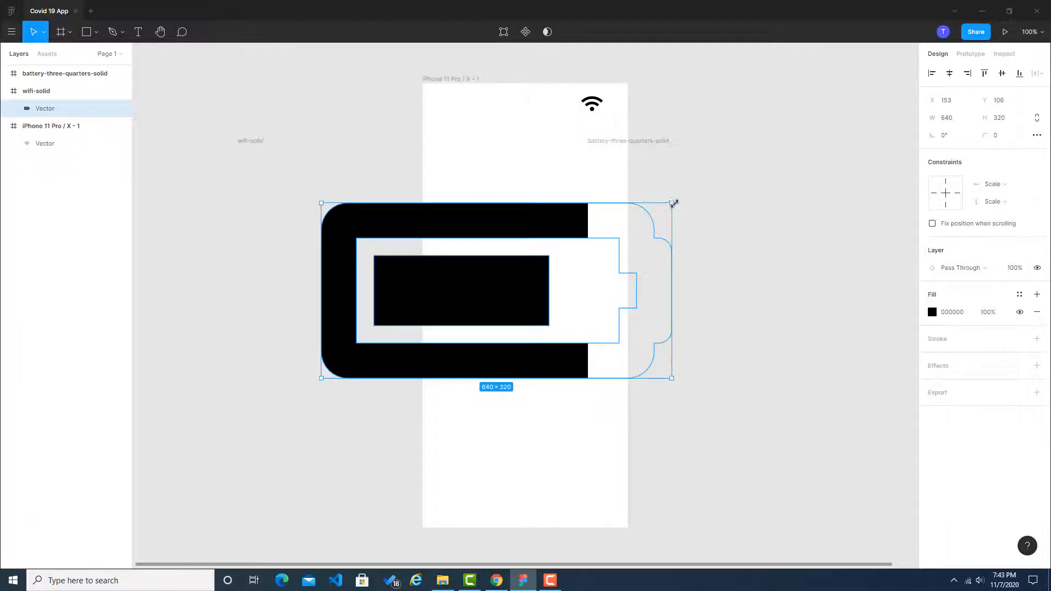
drag(673, 203, 567, 124)
Step: Delete the empty wifi-solid and battery-three-quarters-solid frames left on the canvas
click(685, 169)
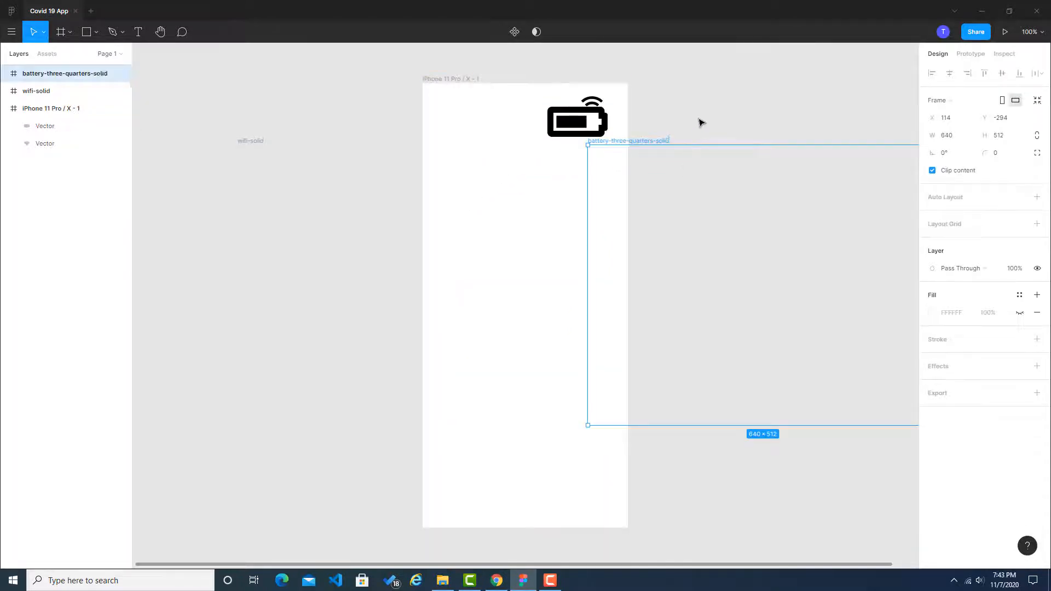
right_click(685, 279)
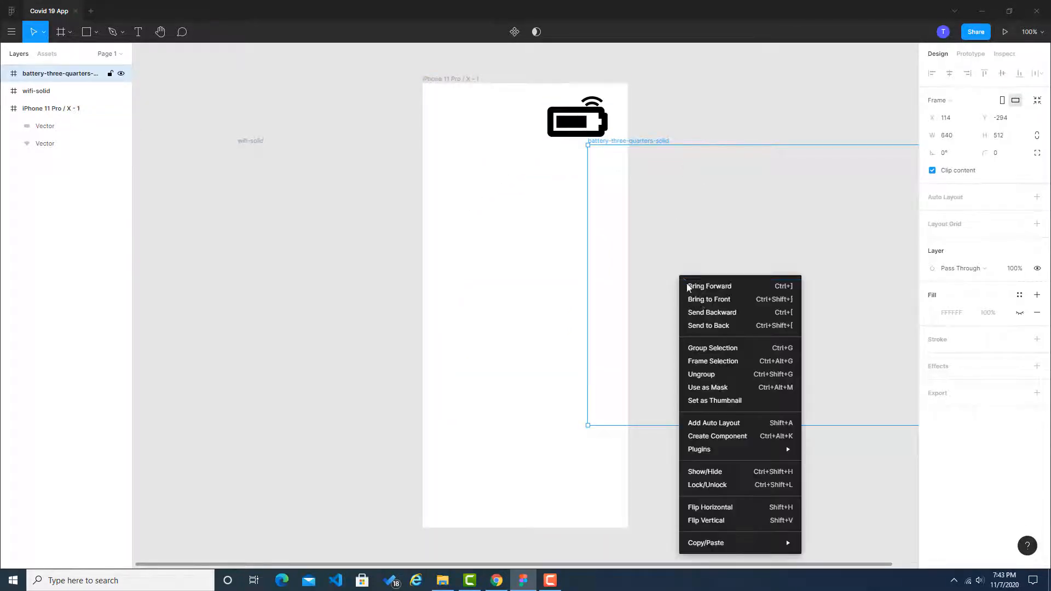
click(711, 237)
click(494, 229)
key(Delete)
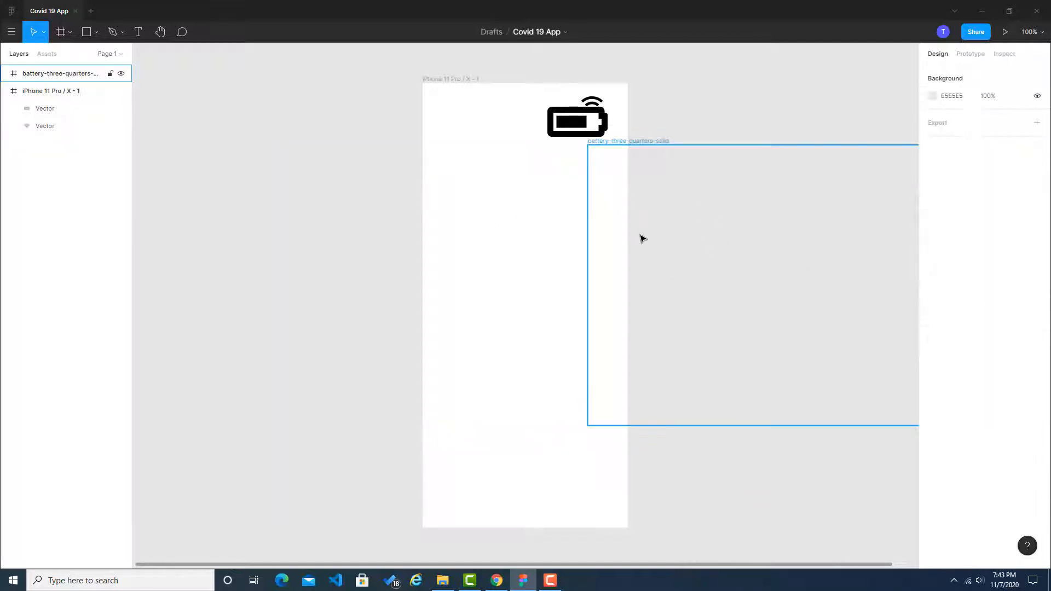
click(640, 237)
key(Delete)
Step: Rename the iPhone 11 Pro / X - 1 frame as Main Screen and select it
click(570, 123)
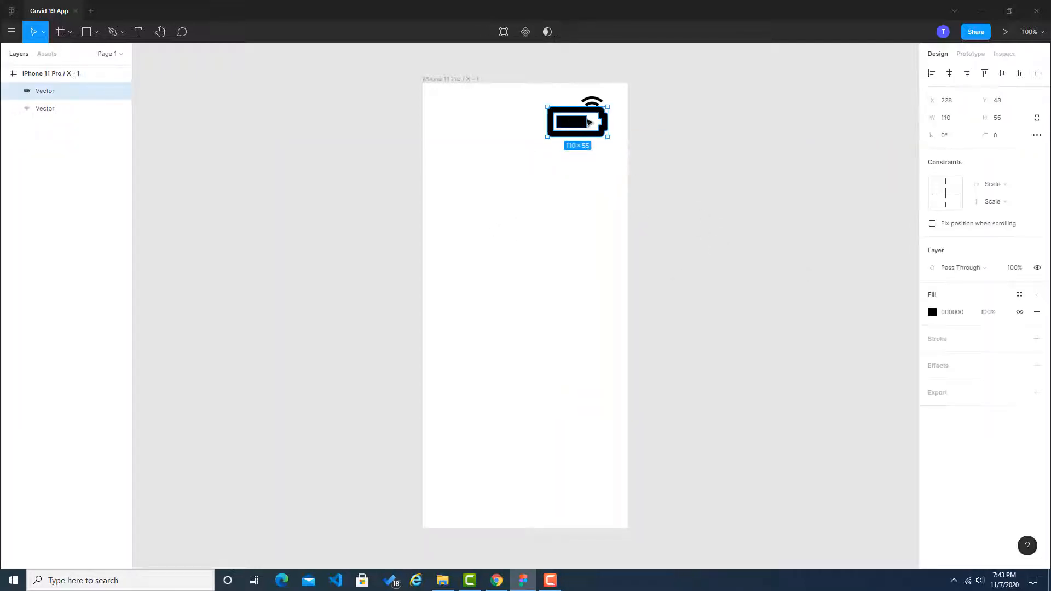
key(shift+2)
scroll(589, 113, down, 5)
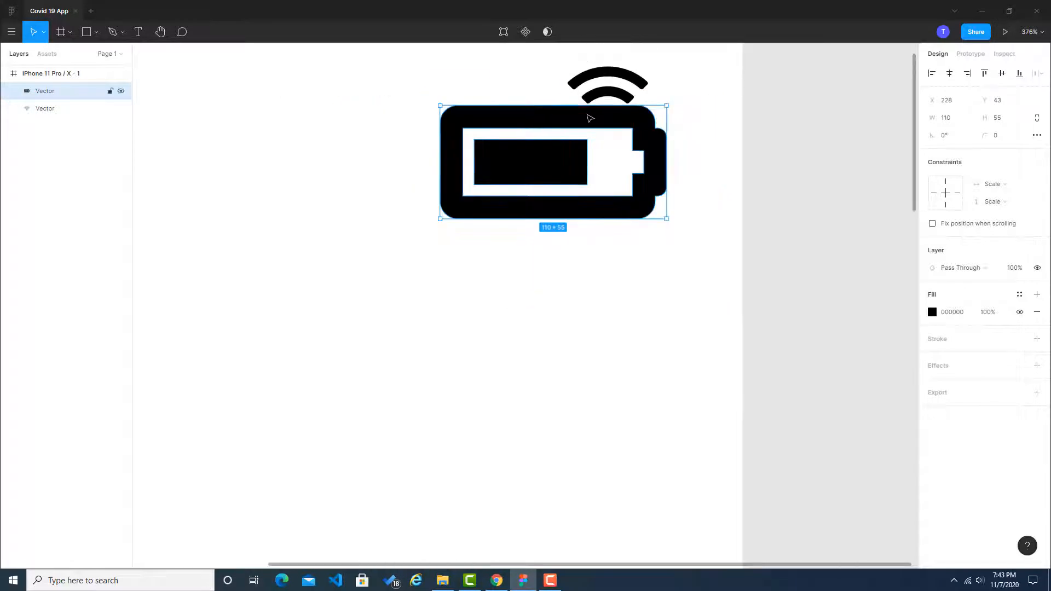
click(512, 363)
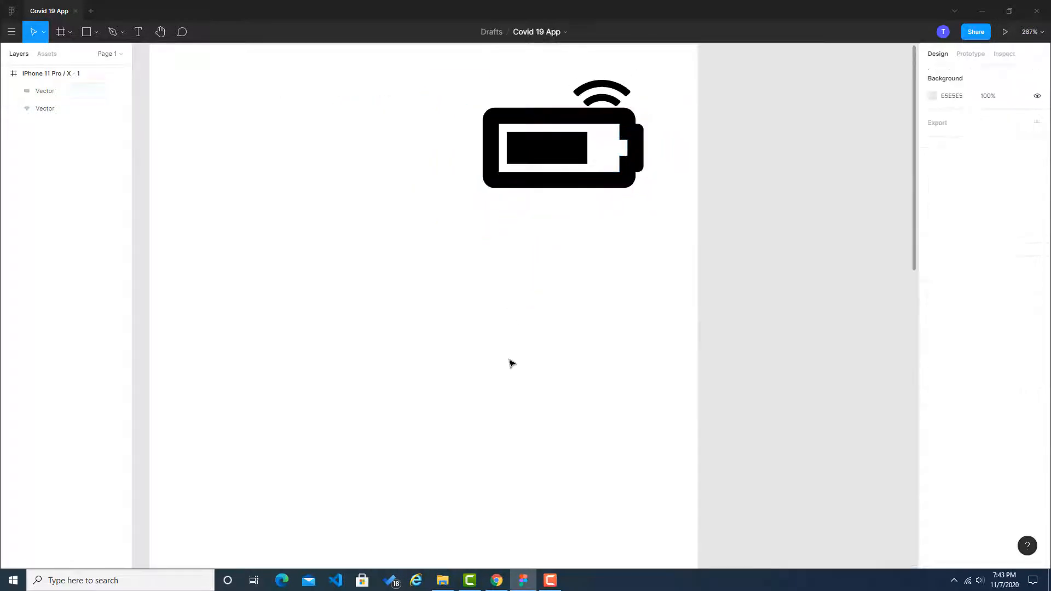
click(40, 76)
double_click(41, 76)
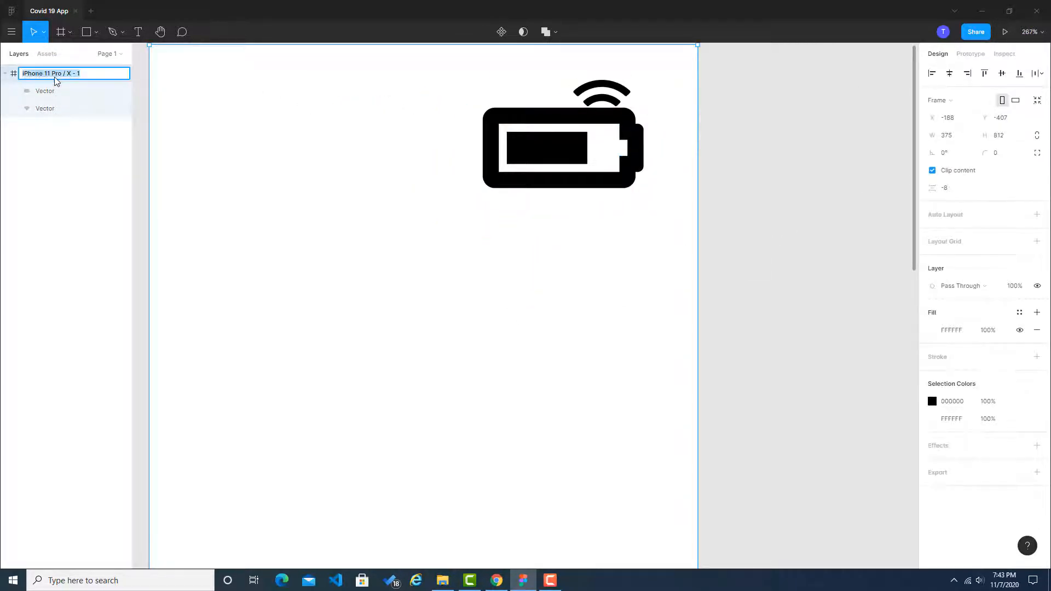
text(Main Screen)
key(Return)
click(755, 213)
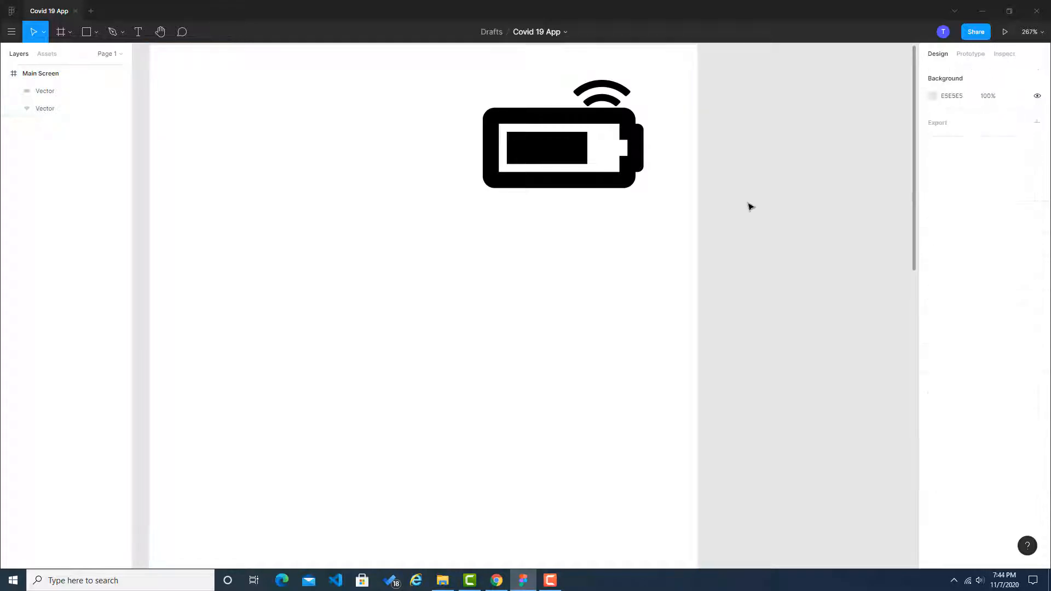
click(45, 75)
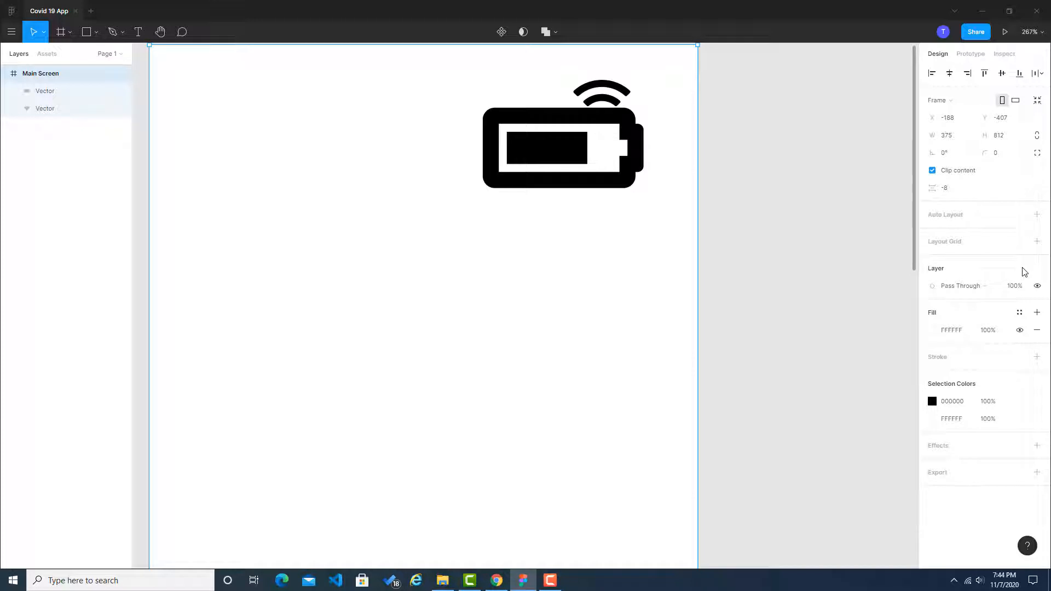
click(1022, 242)
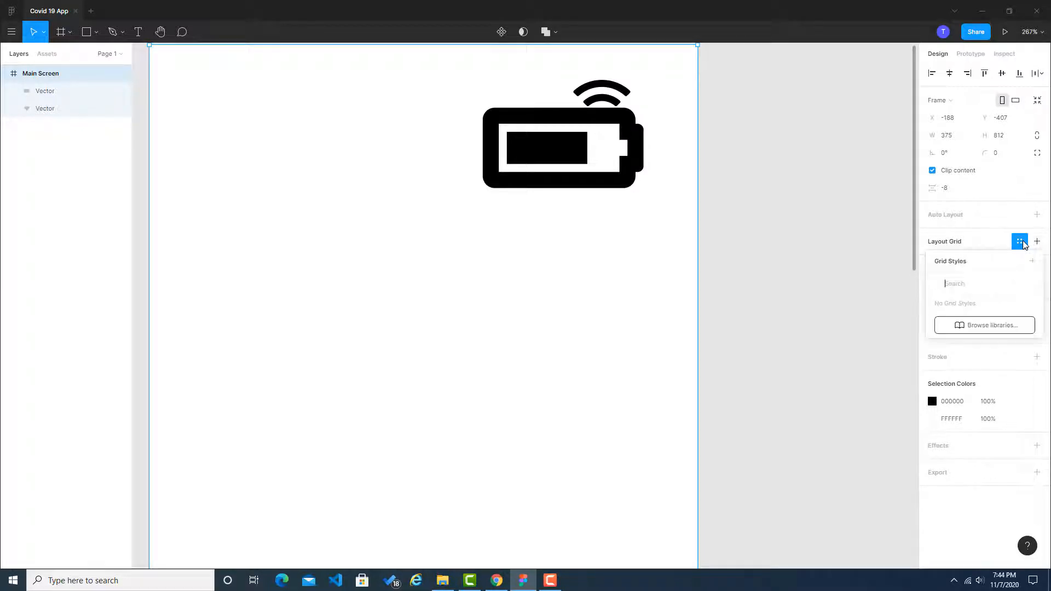
click(1021, 242)
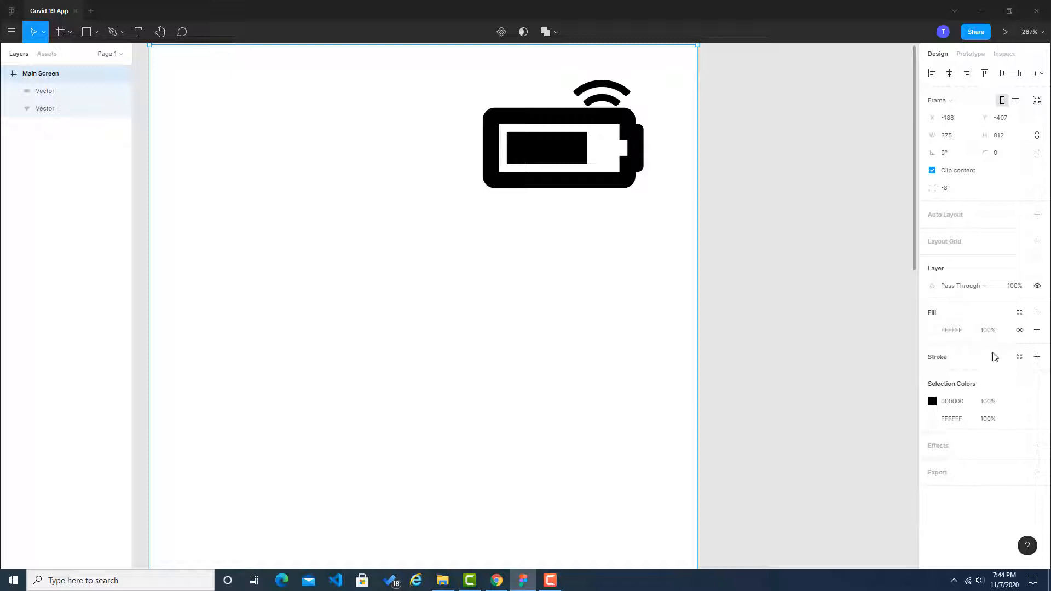
click(1020, 314)
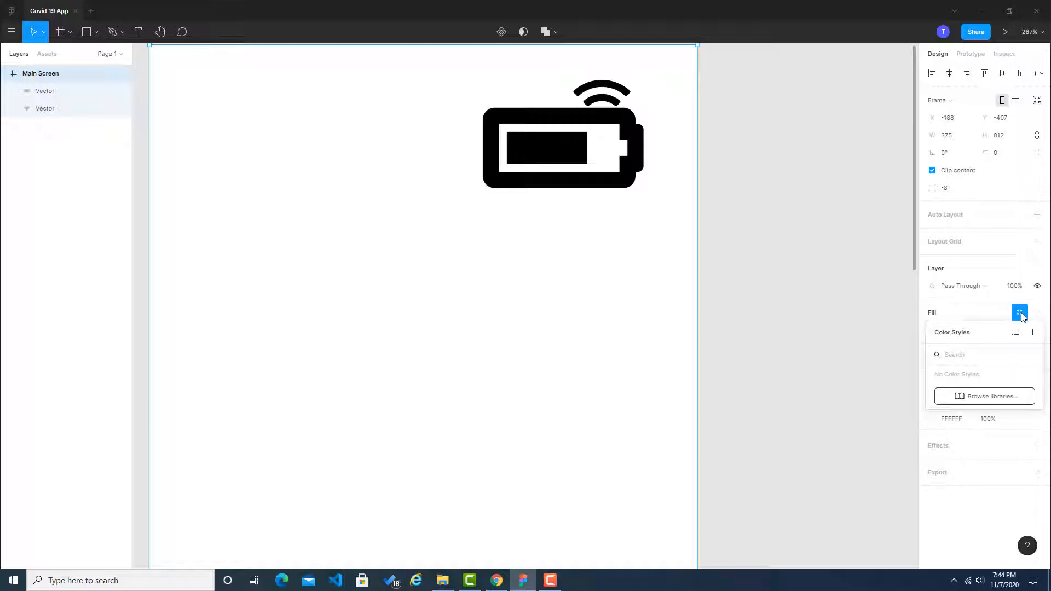
click(1021, 314)
click(1037, 286)
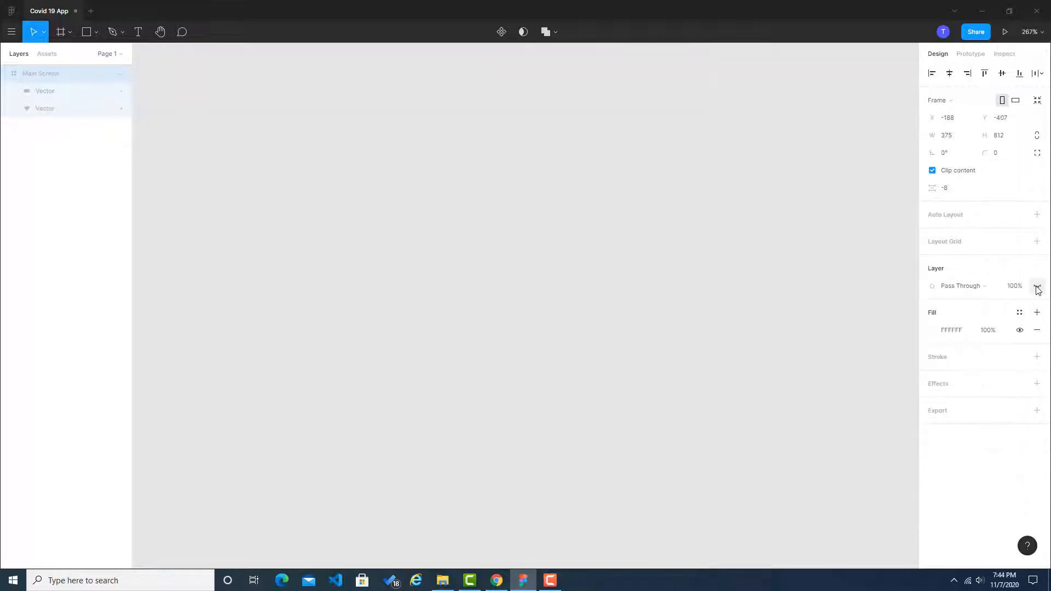
click(1038, 287)
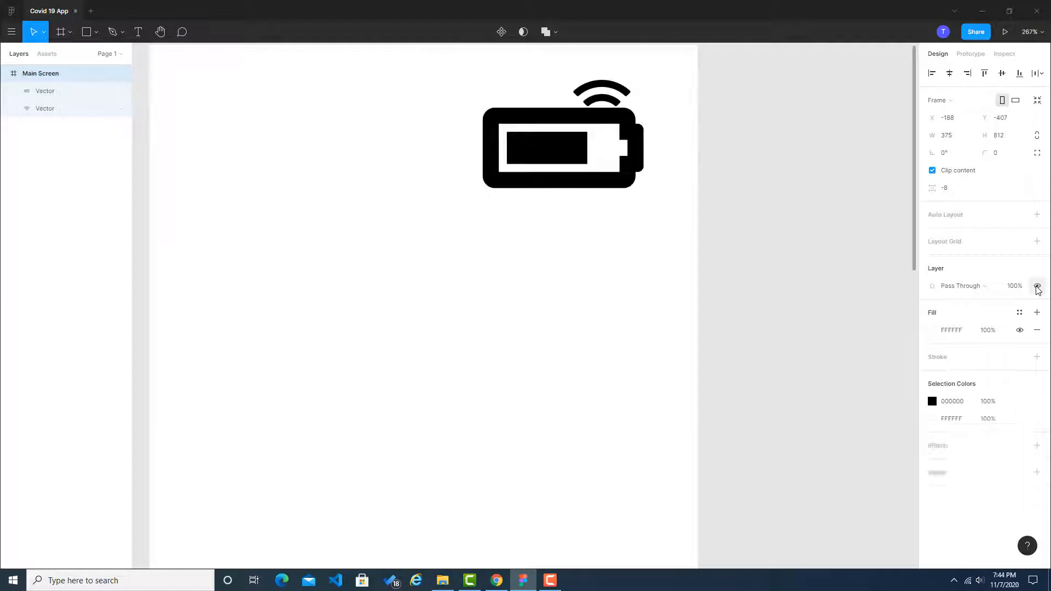
Step: Add a 10 px layout grid to the Main Screen frame
click(950, 246)
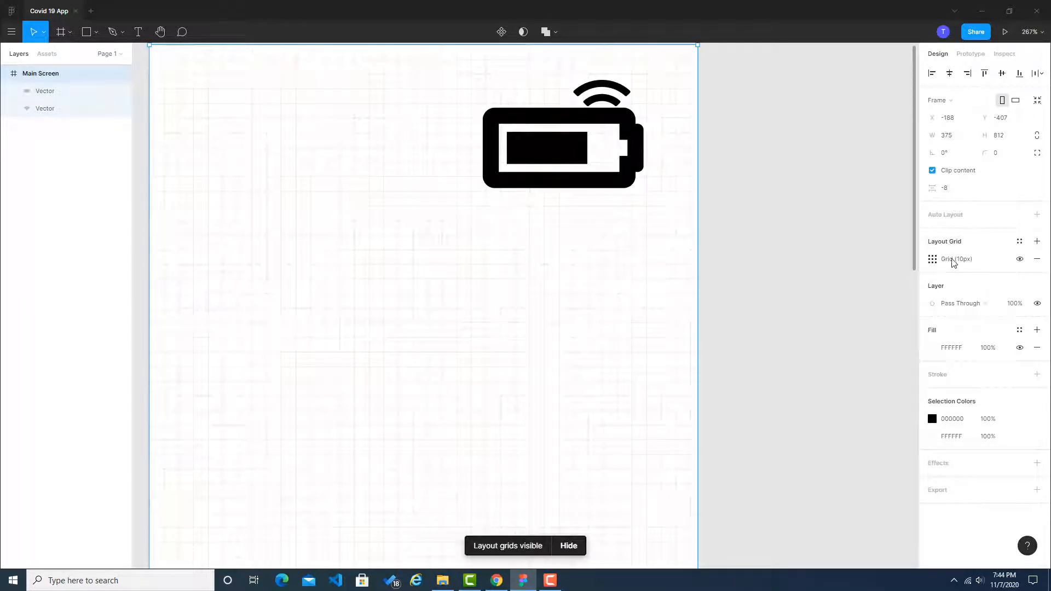
Step: Change the Main Screen's layout grid from a uniform grid to columns and set the count to 10
click(933, 259)
click(821, 262)
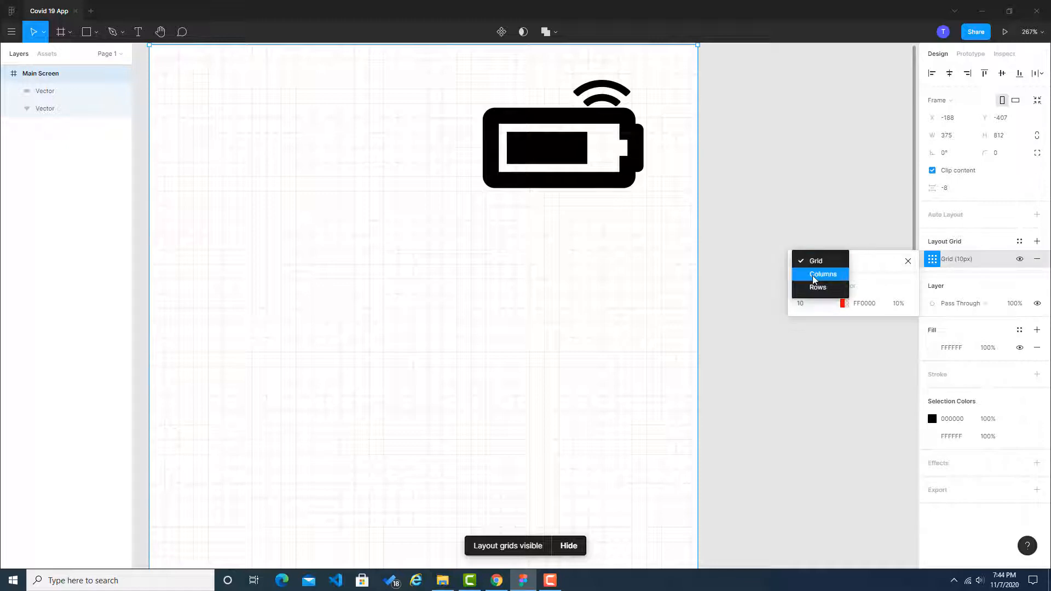
click(804, 274)
scroll(768, 196, up, 1)
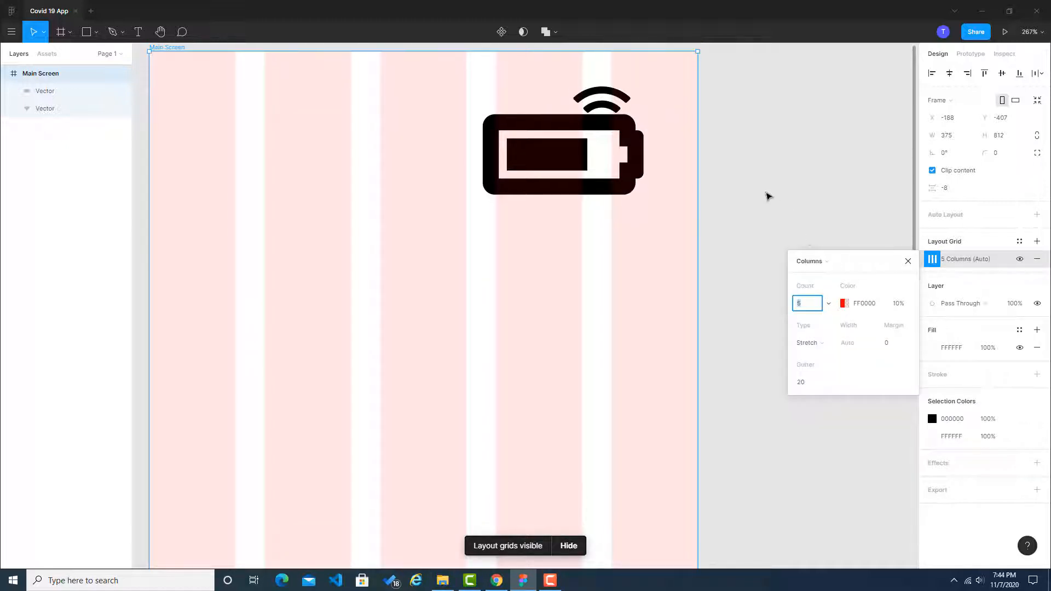
click(800, 306)
key(Return)
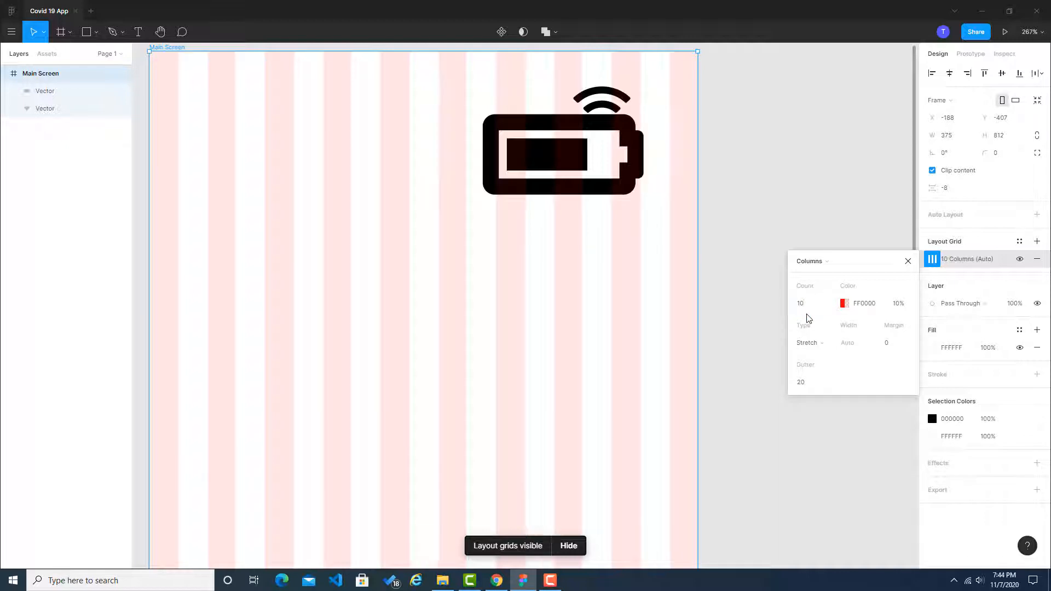
click(788, 226)
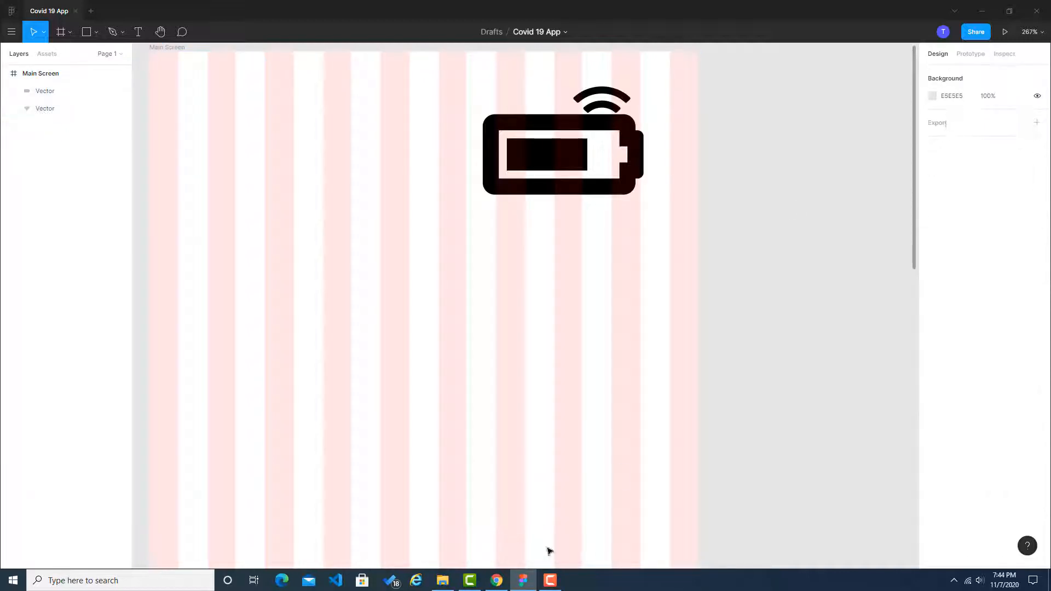
Step: Switch to Chrome to review the Coronavirus Application reference on Dribbble, and return to Figma
click(496, 580)
click(234, 5)
click(86, 4)
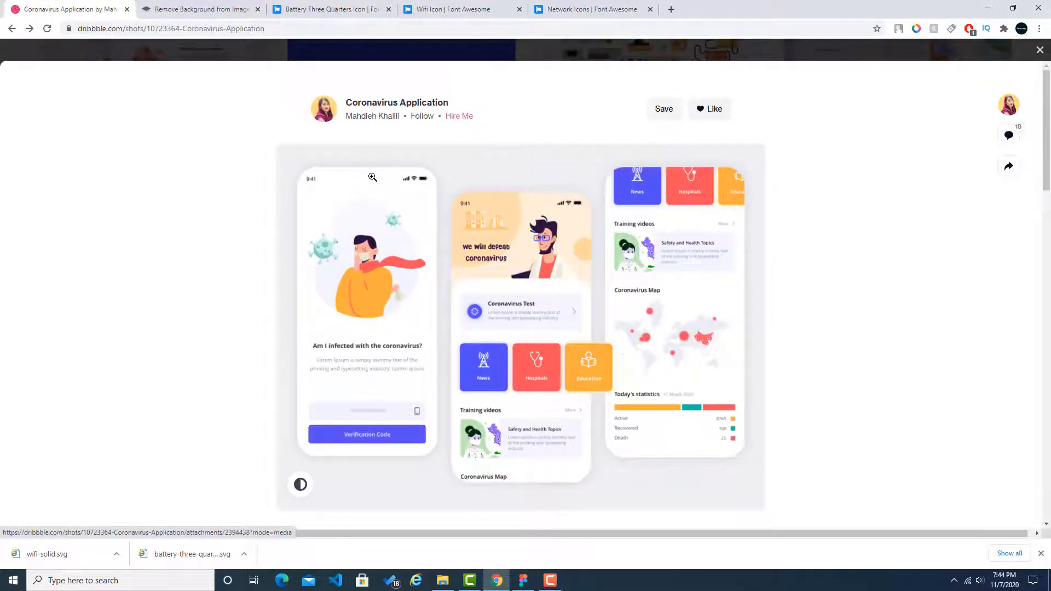
click(523, 580)
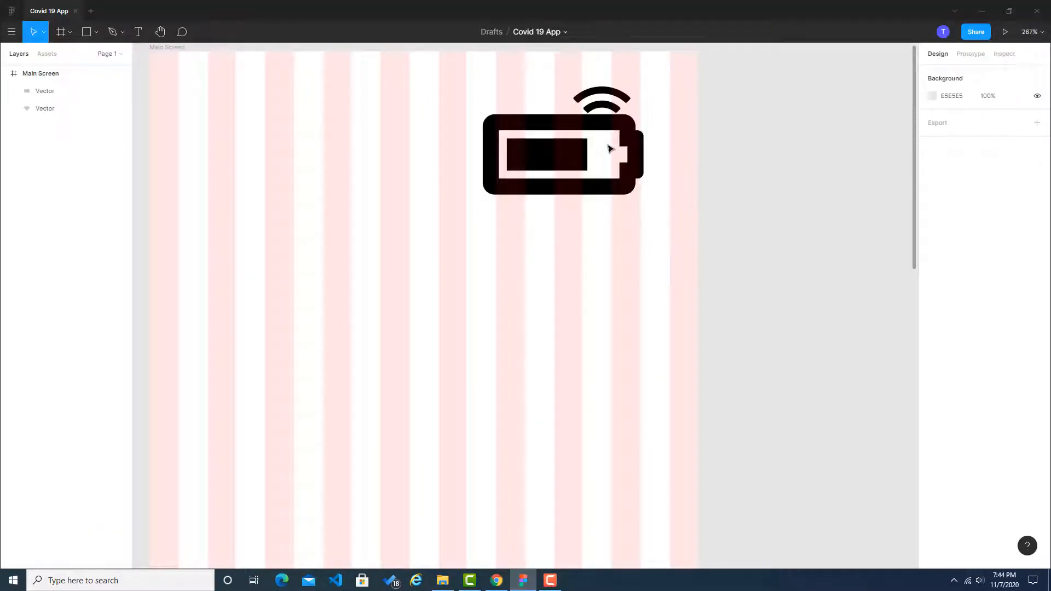
Step: Move the battery icon off the wifi icon and shrink the wifi icon to 20 × 14 within one grid column
drag(560, 138, 571, 280)
scroll(654, 113, up, 6)
click(490, 334)
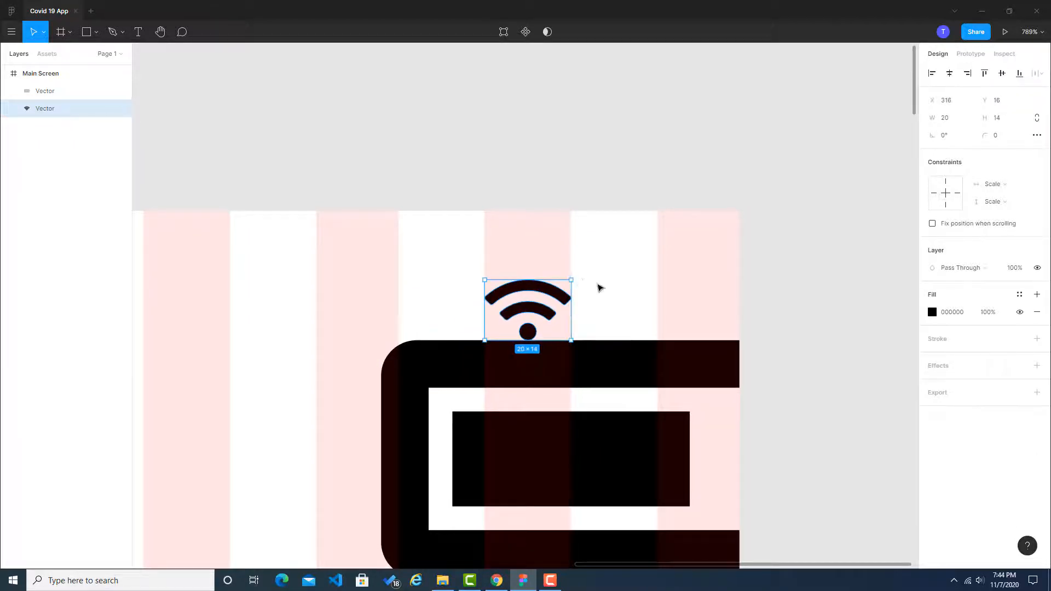
Step: Shrink the battery icon to 20 × 10 and place it just right of the wifi icon with a small gap
click(598, 320)
drag(631, 354, 627, 277)
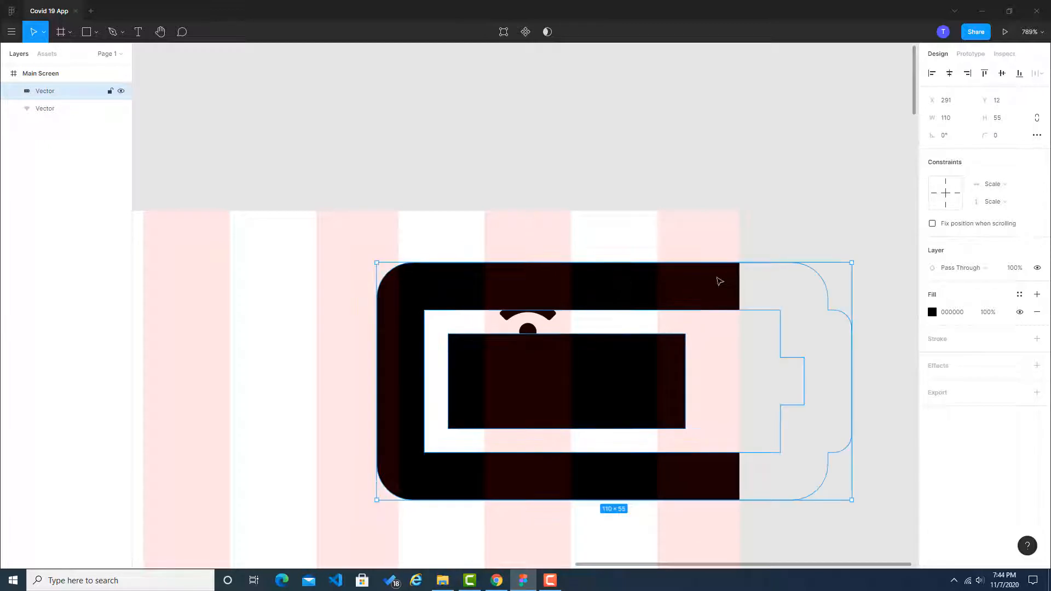
drag(844, 262, 636, 292)
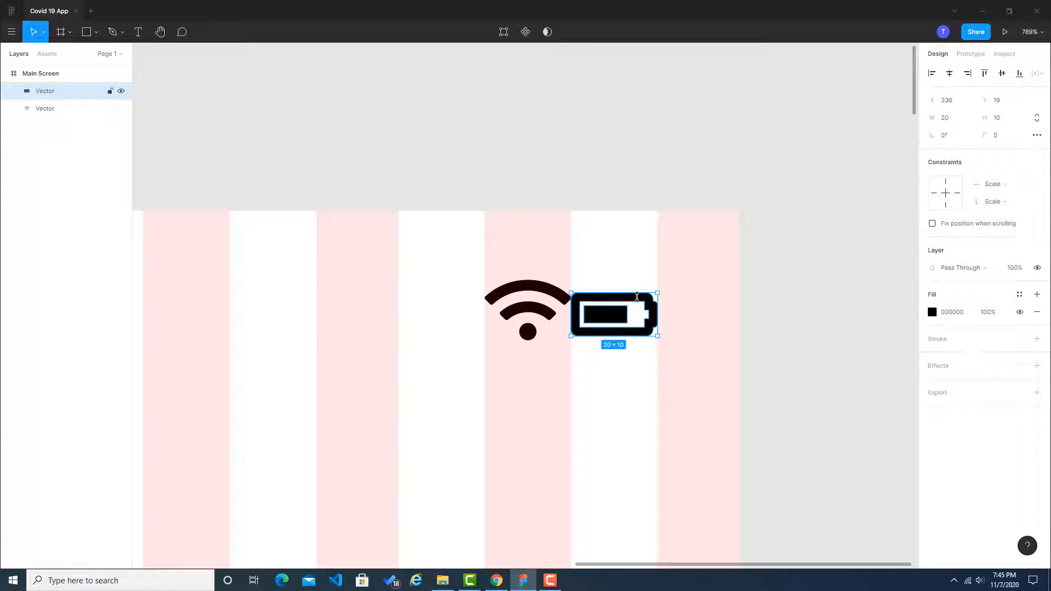
drag(641, 300, 649, 301)
click(767, 300)
scroll(640, 364, down, 8)
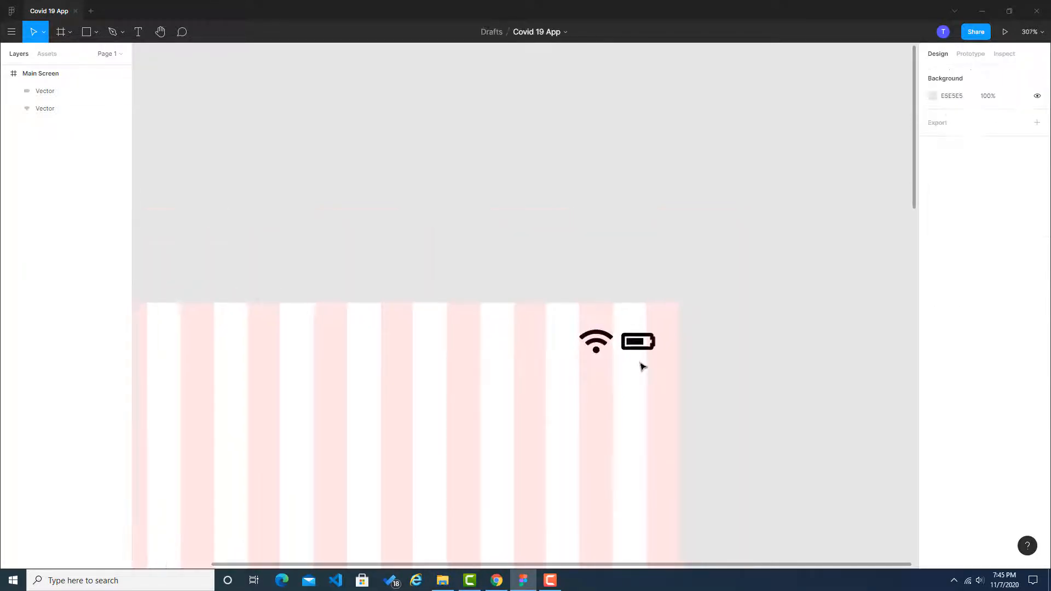
drag(485, 376, 508, 152)
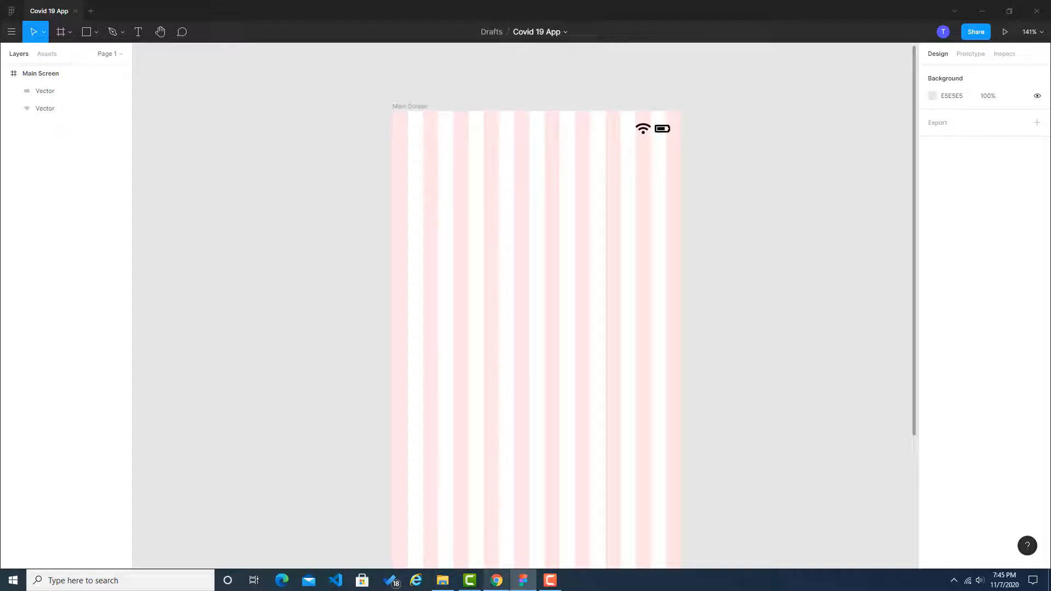
Step: Switch to Chrome, find the unDraw site through a web search for "undraw" and open its illustration search page
click(496, 580)
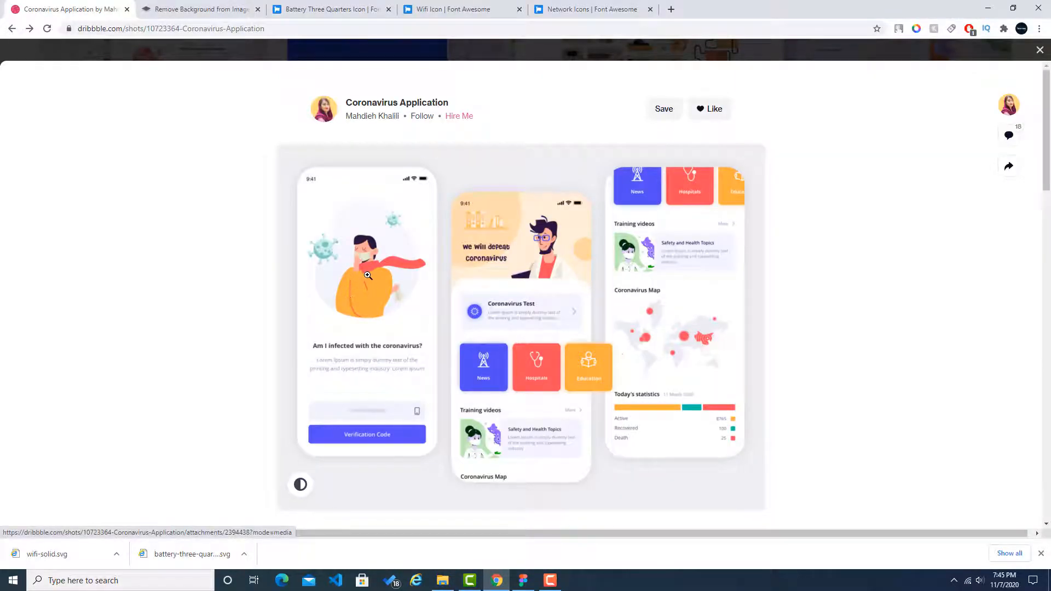
click(671, 9)
text(und)
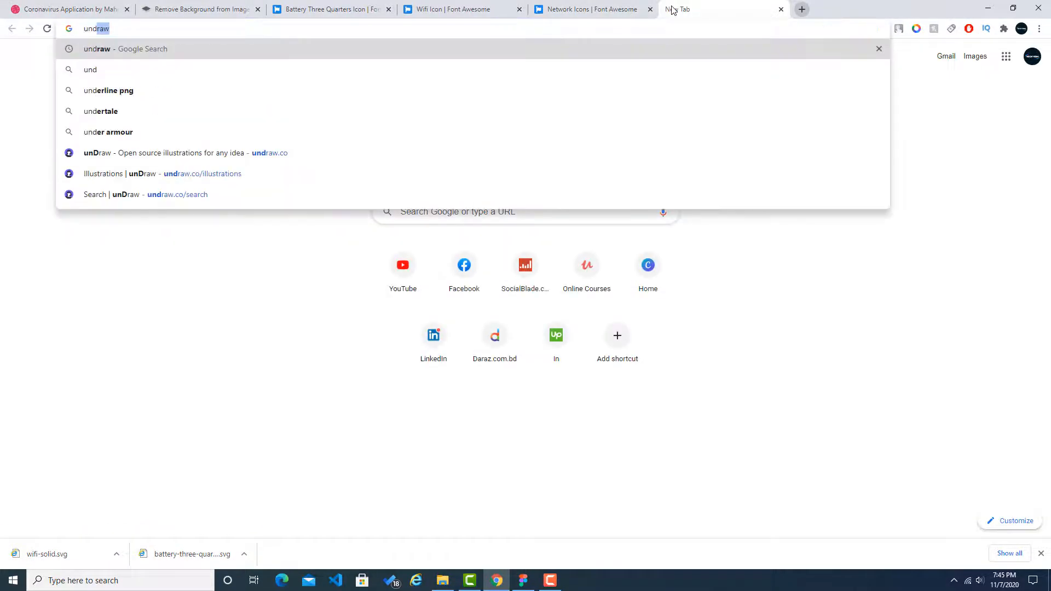
key(Return)
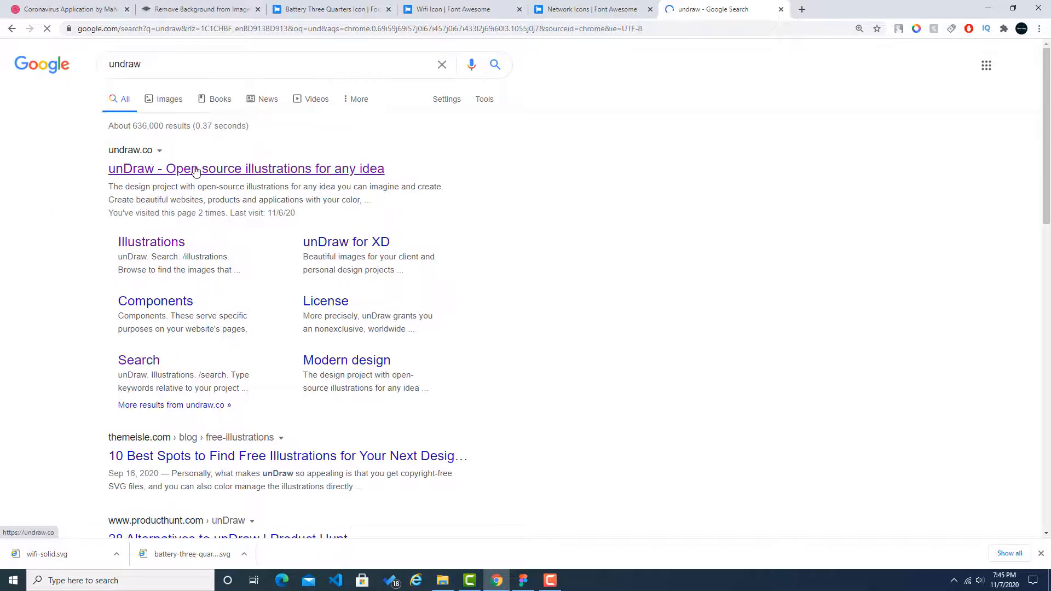
click(194, 170)
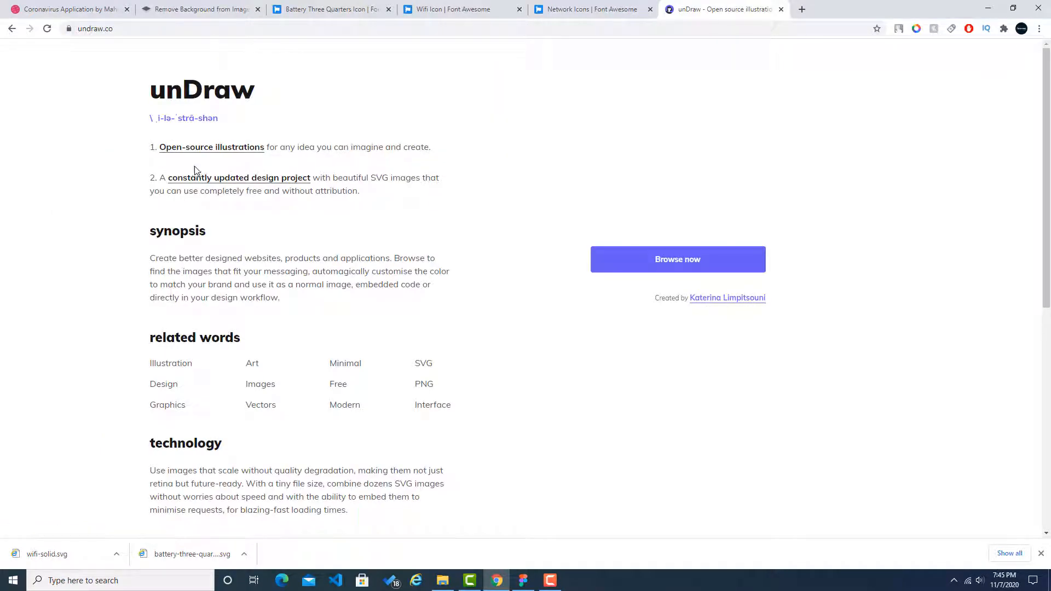
click(714, 264)
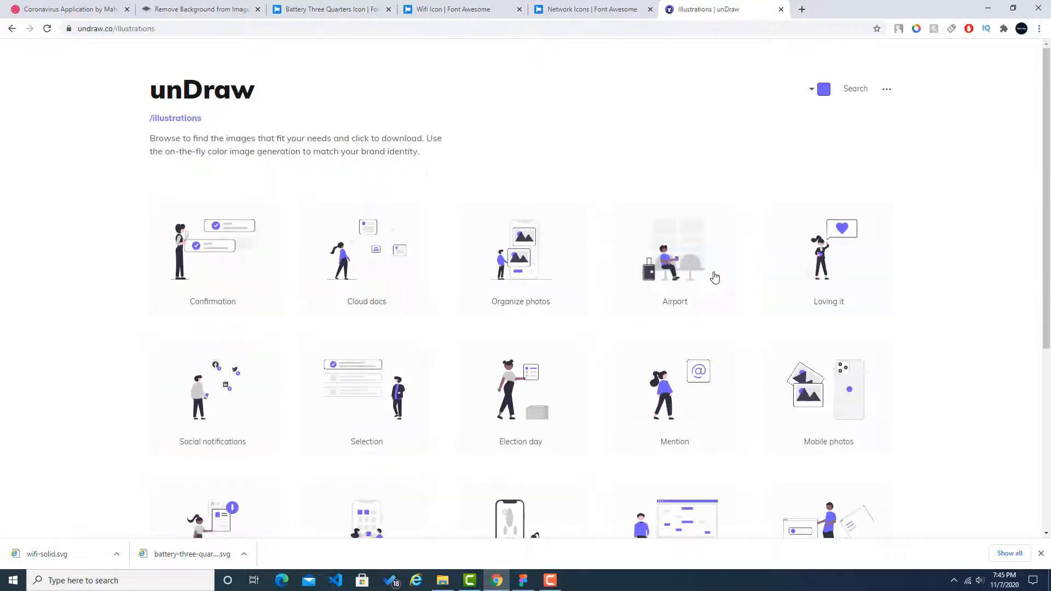
click(848, 92)
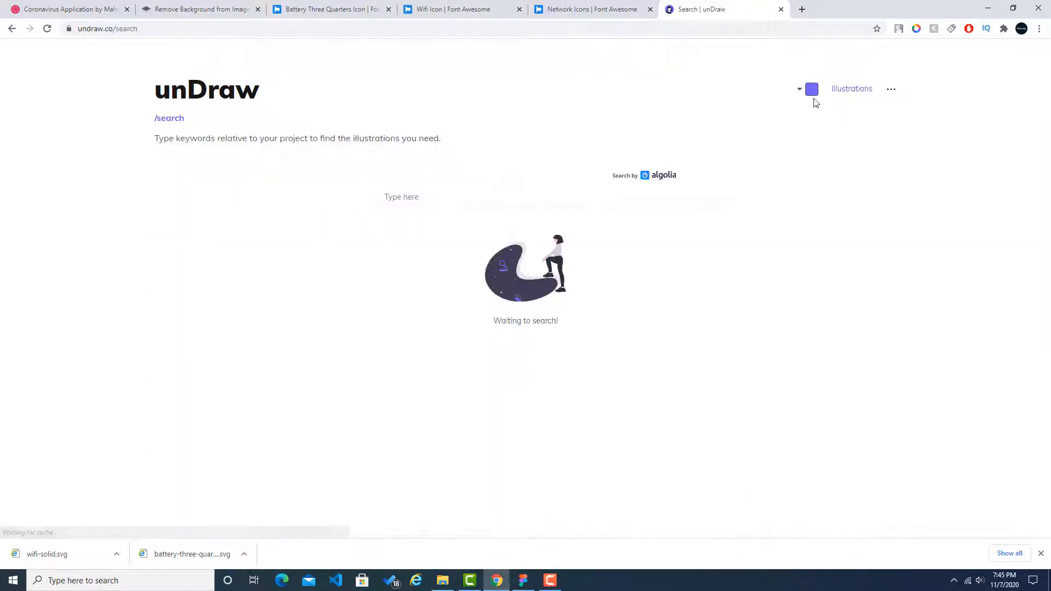
Step: Search unDraw for "health" and look through the matching illustrations
click(514, 202)
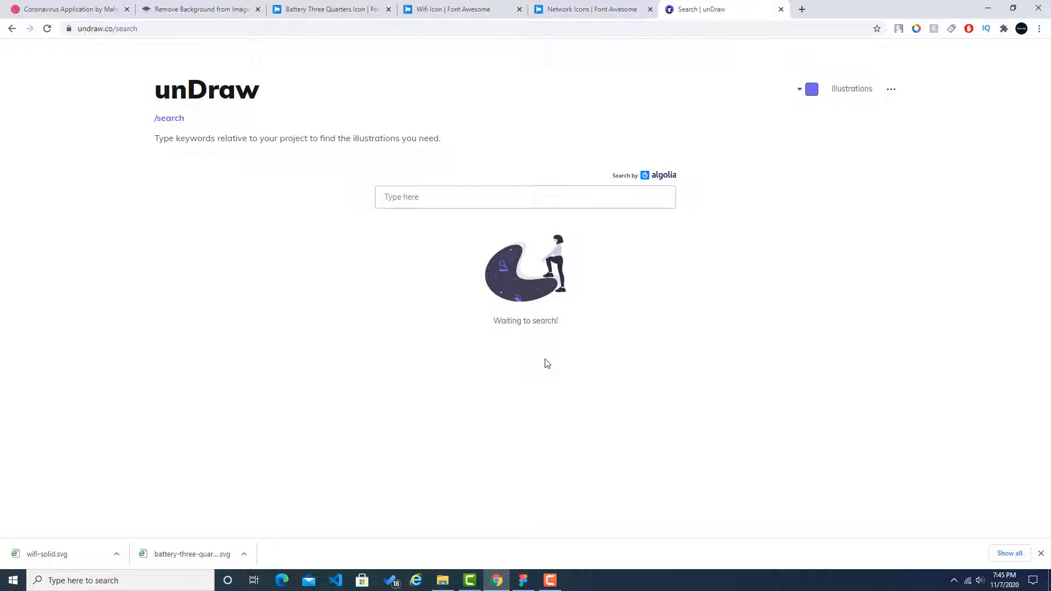
text(health)
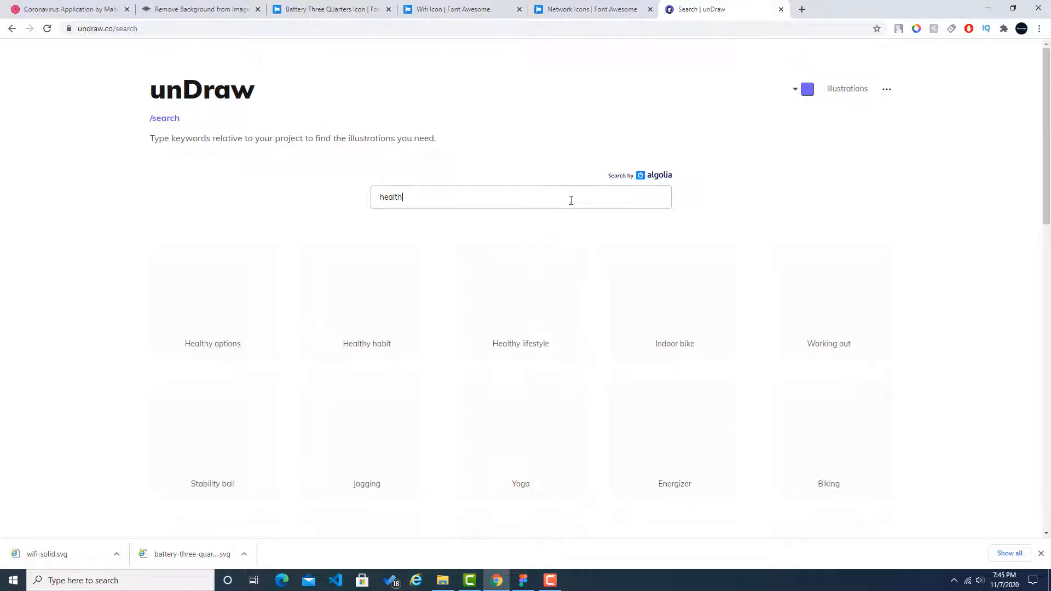
scroll(955, 301, down, 4)
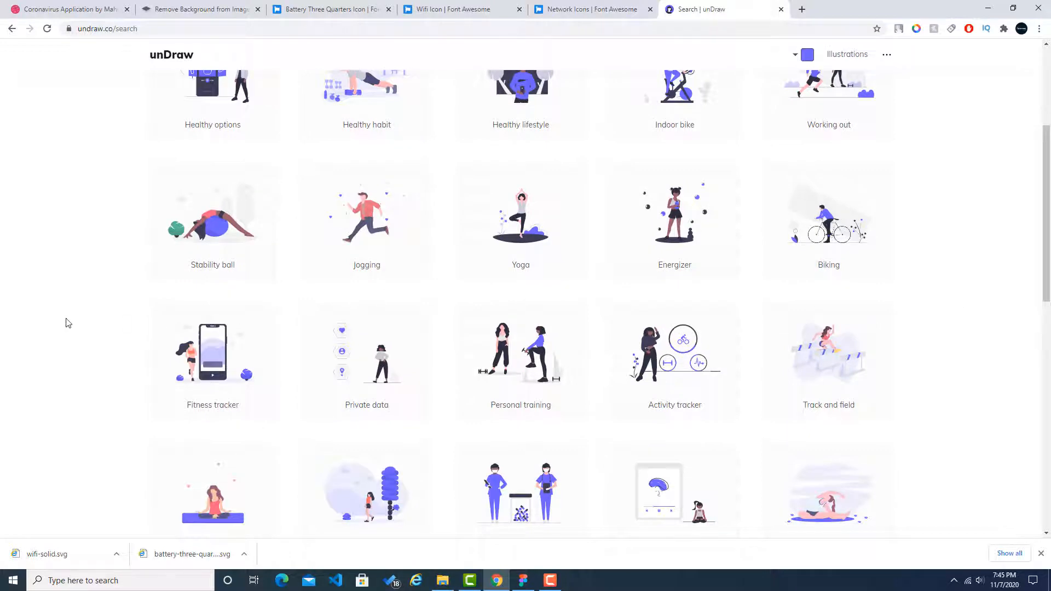
scroll(583, 274, up, 4)
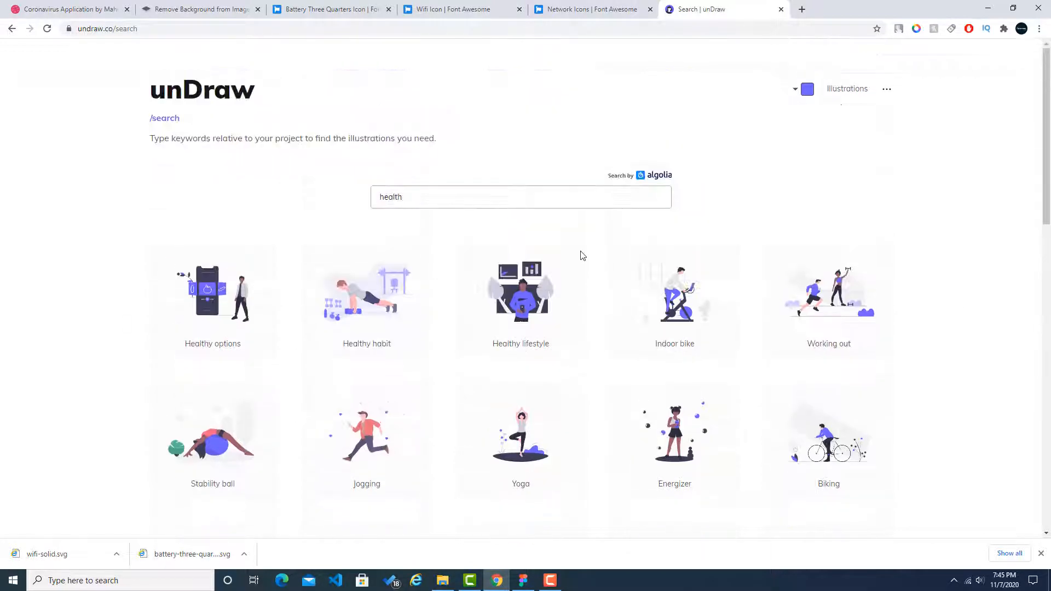
Step: Search unDraw for "medical" instead and preview the Doctor illustration without downloading it
double_click(513, 200)
text(medic)
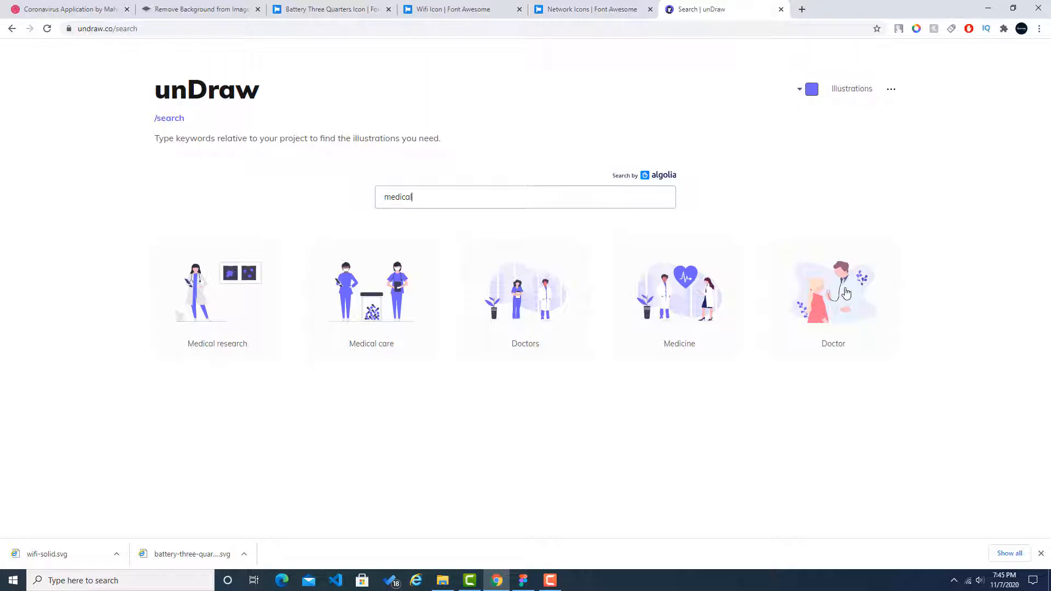
click(846, 293)
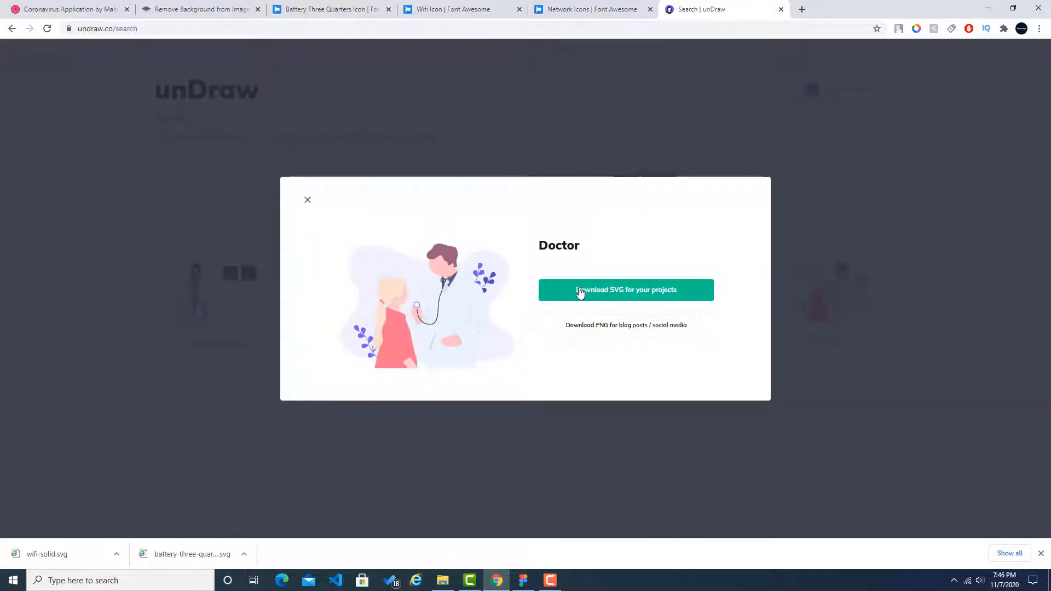
click(816, 214)
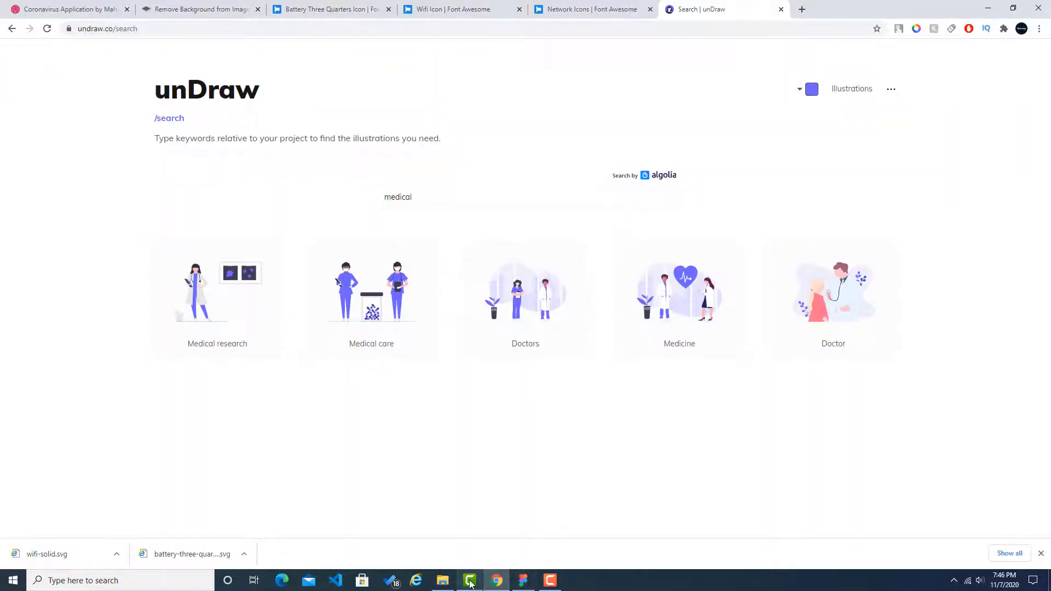
Step: Sample #564ff5 from the Verification Code button in the Dribbble reference with the eye dropper extension and copy its hex code
click(61, 8)
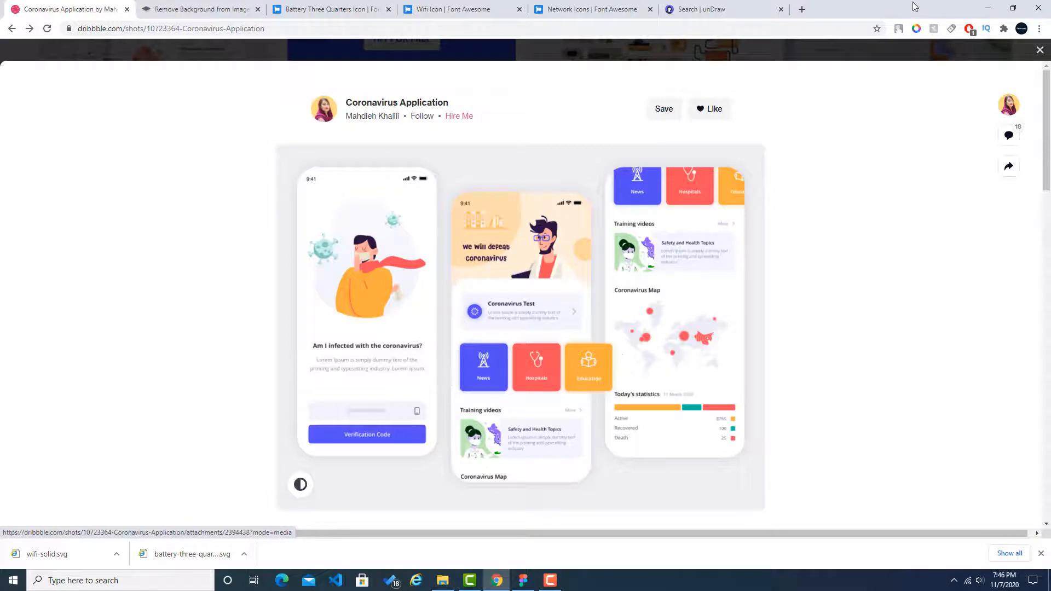
click(916, 29)
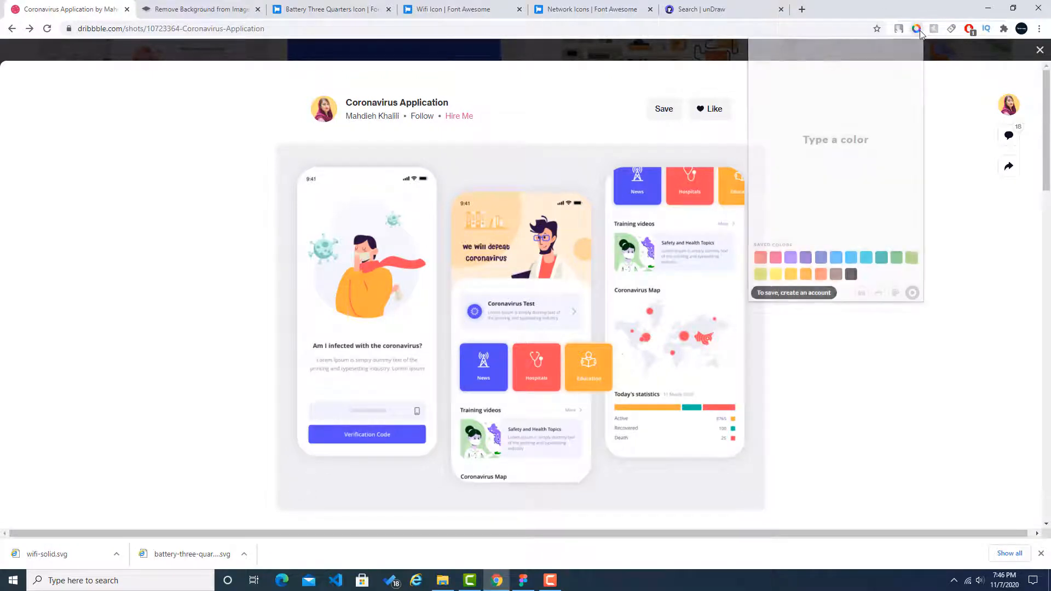
click(863, 296)
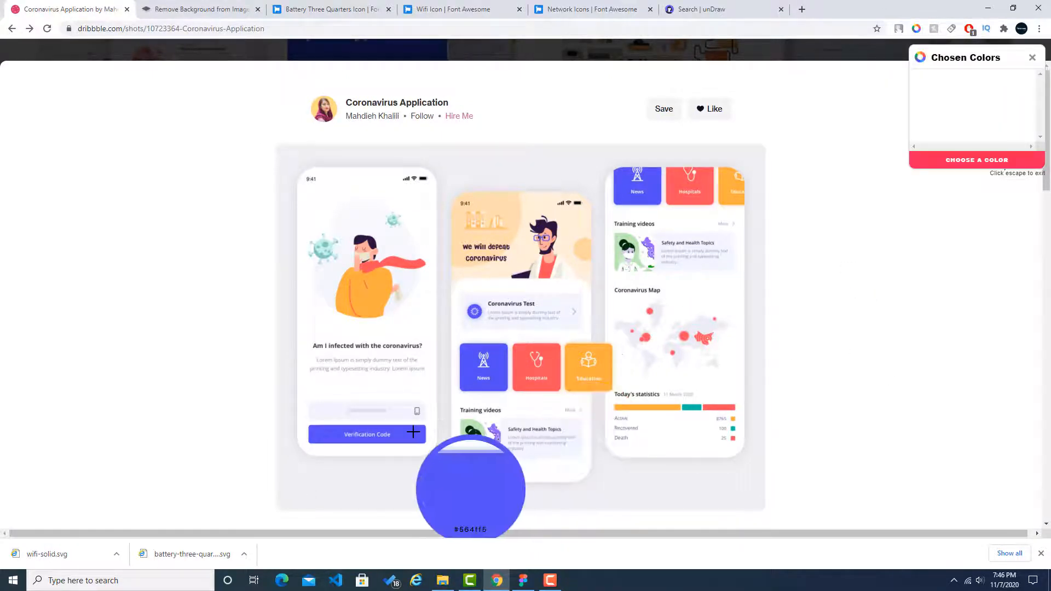
click(413, 433)
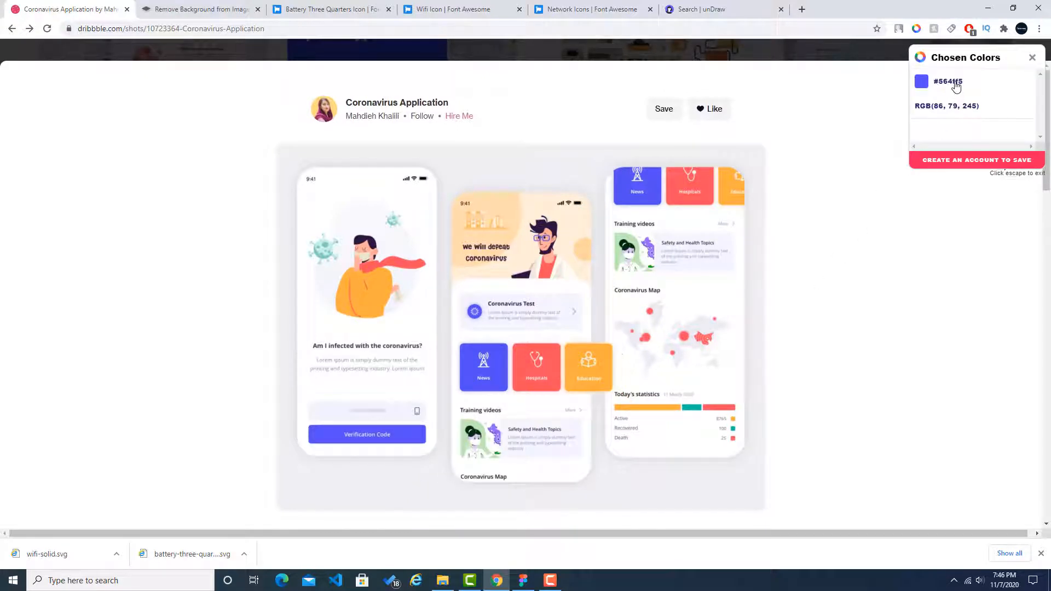
Step: Set the accent colour of the unDraw illustrations to #564ff5
click(522, 576)
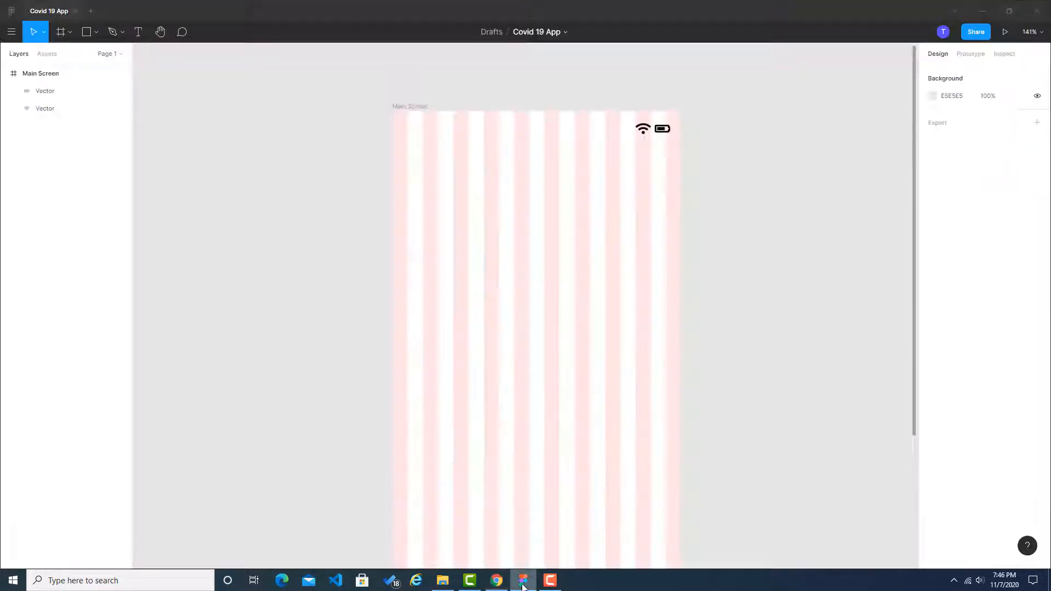
click(498, 577)
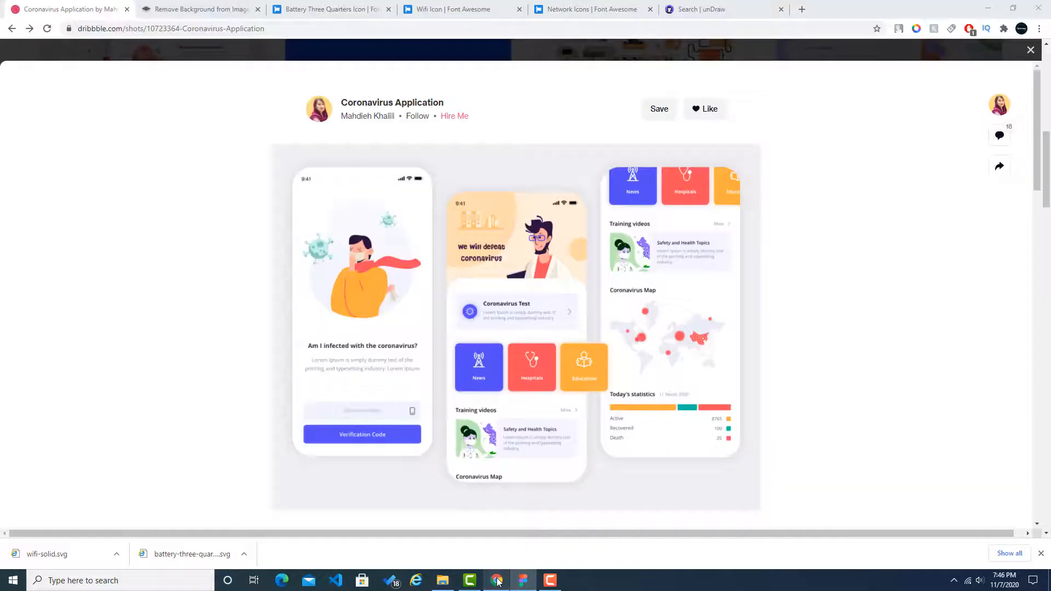
click(482, 4)
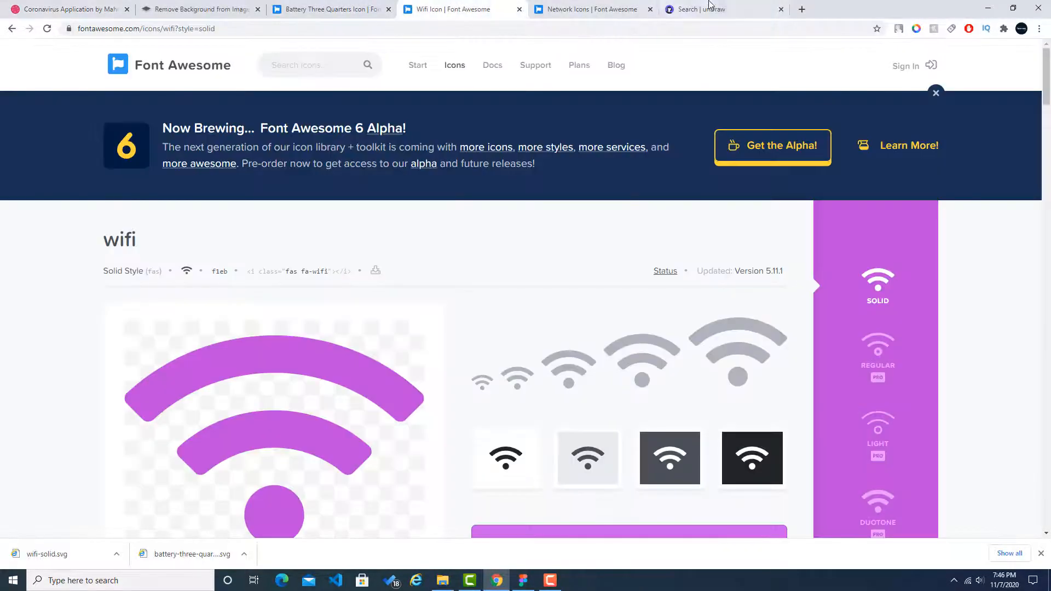
click(720, 11)
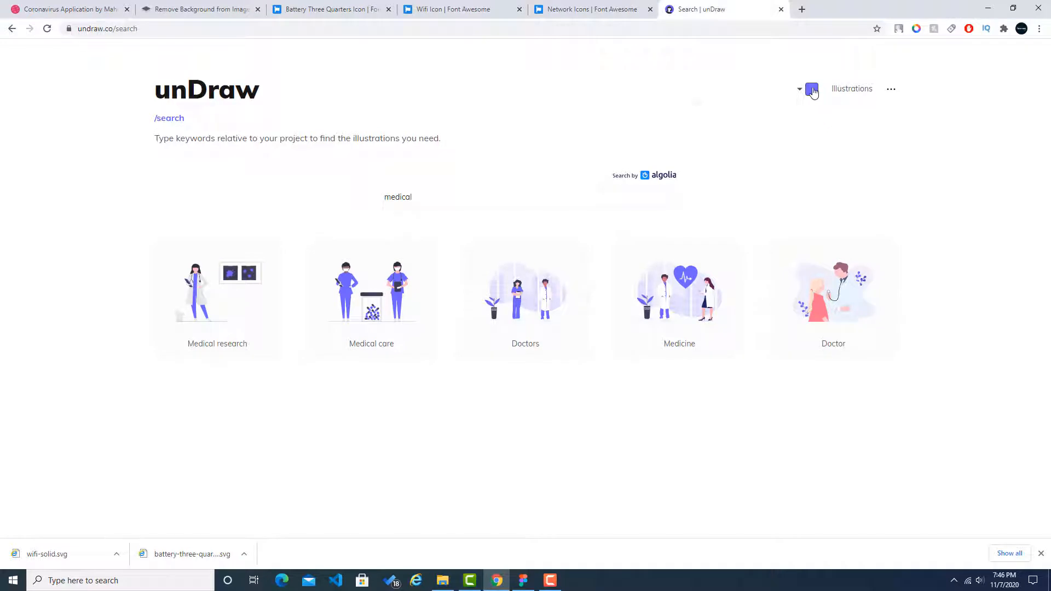
click(812, 90)
double_click(780, 196)
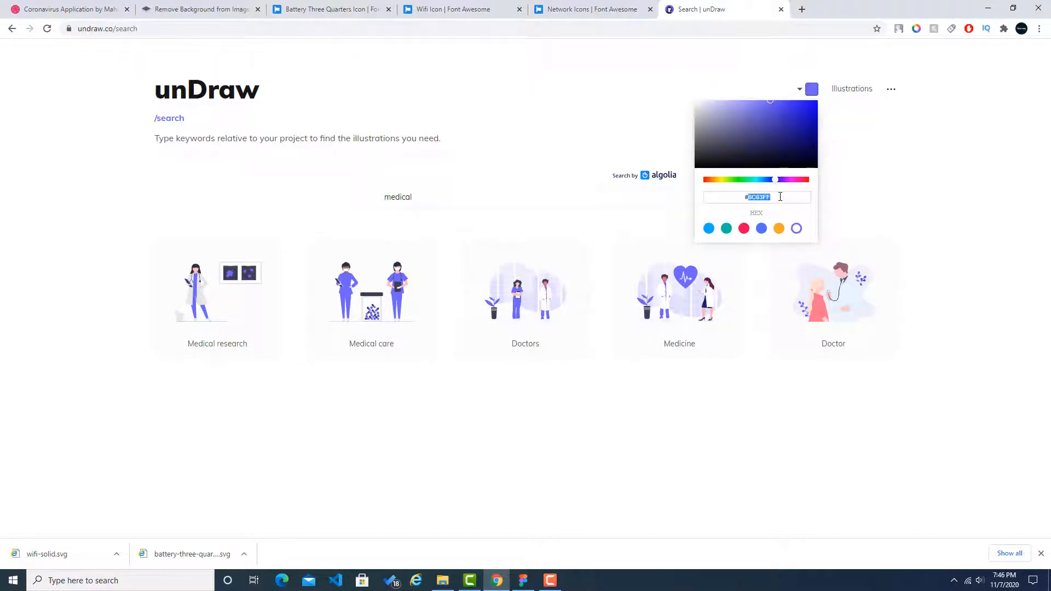
text(#564ff5)
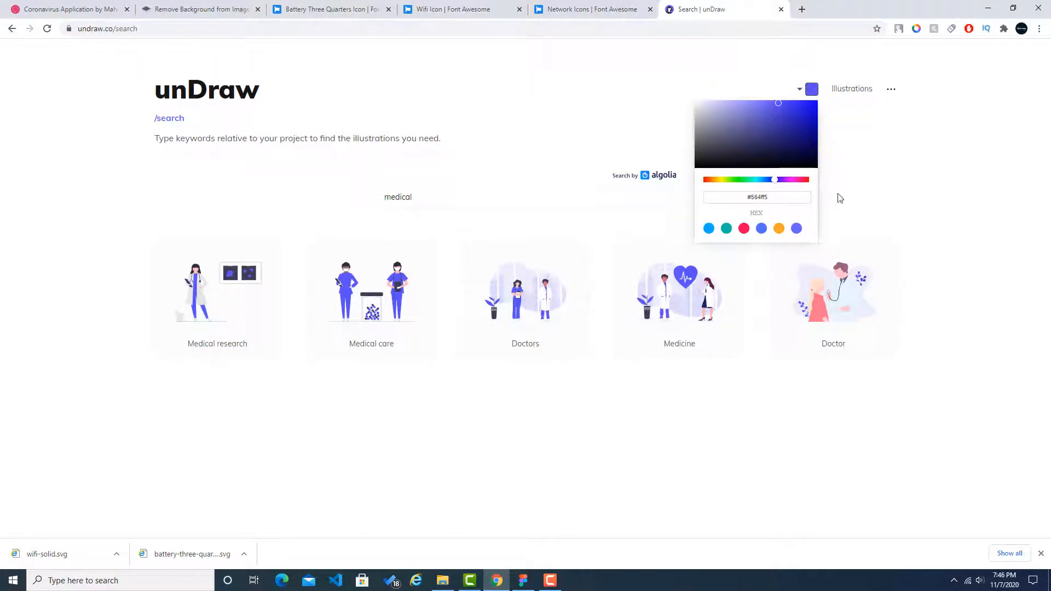
click(893, 197)
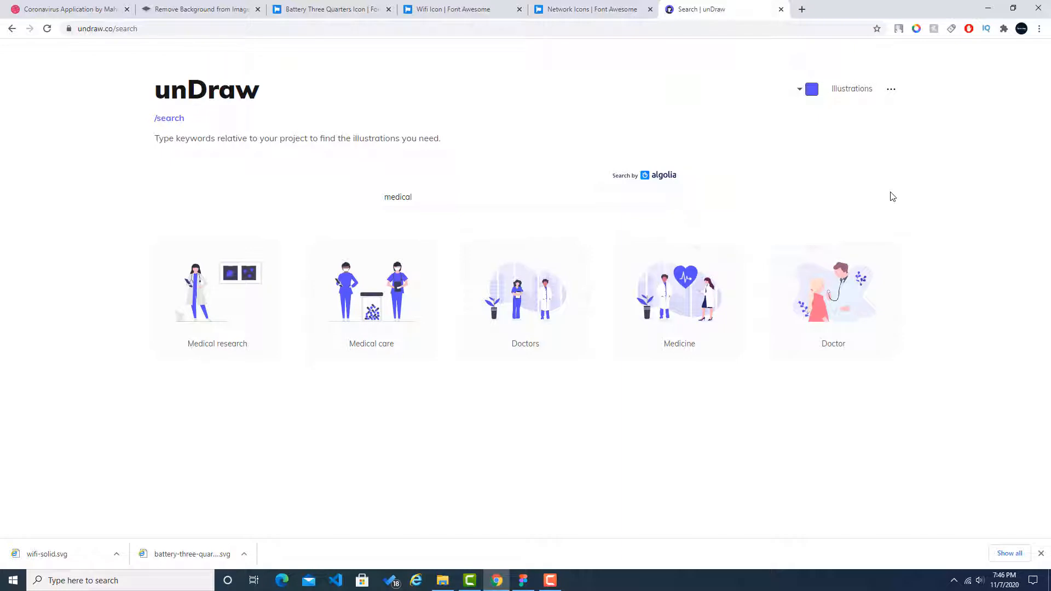
Step: Sample the purple #564ff5 again from the Dribbble coronavirus app reference with the eye dropper extension and copy its hex code
click(812, 90)
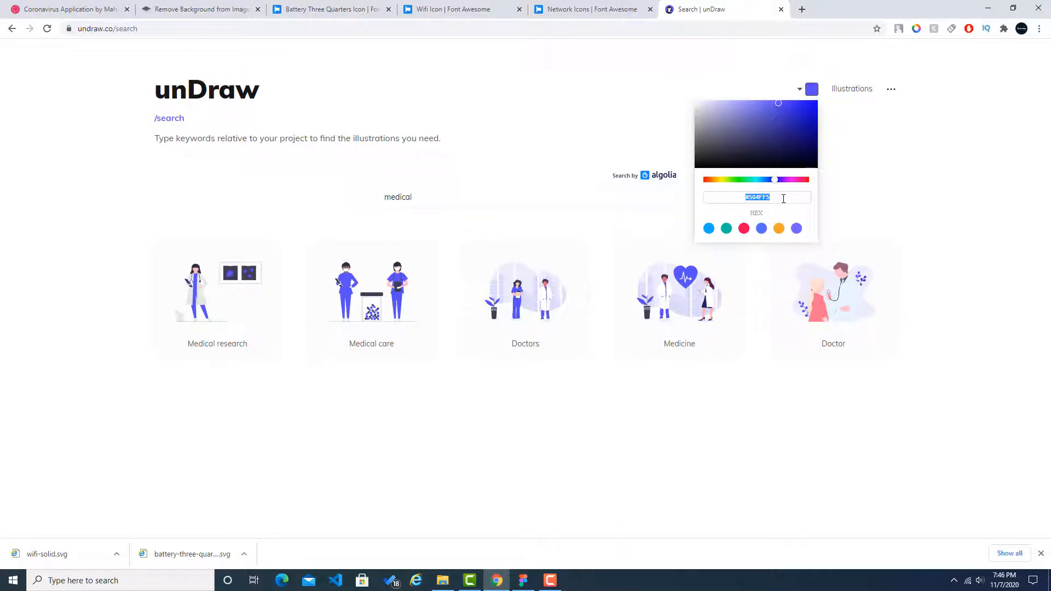
click(890, 199)
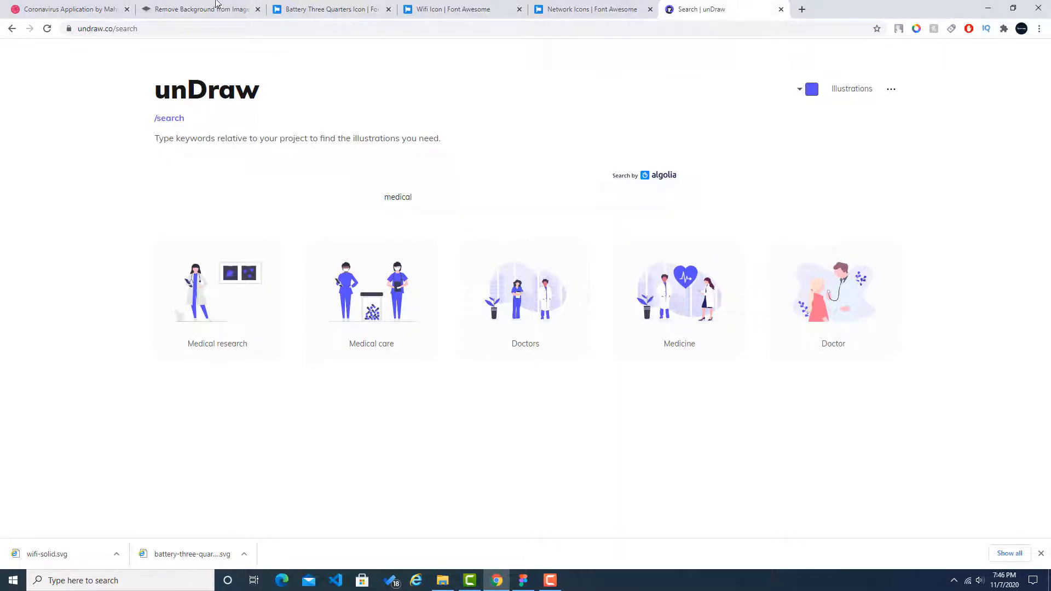
click(79, 6)
click(916, 29)
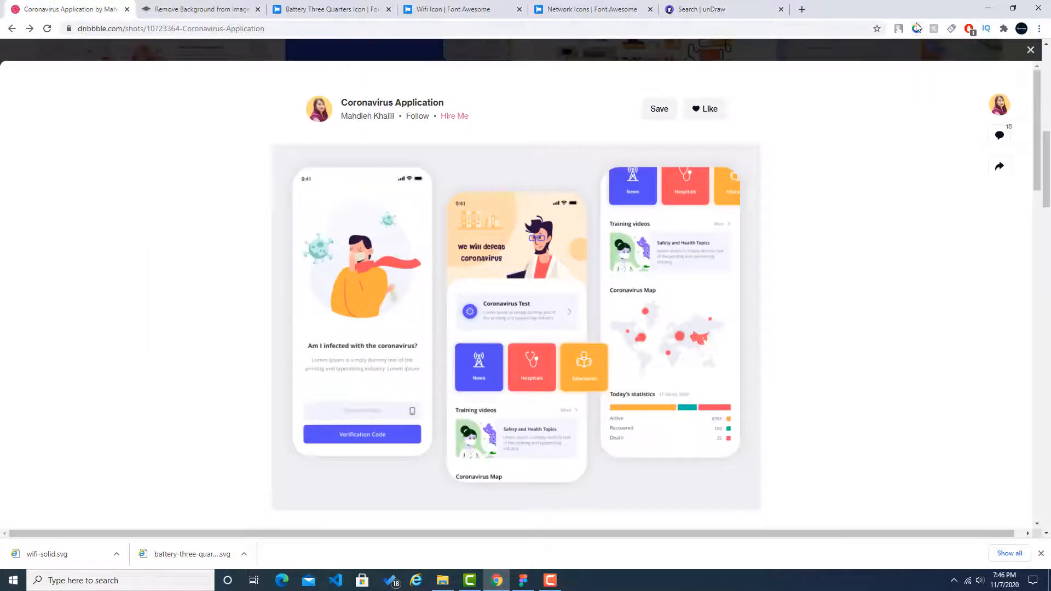
click(862, 294)
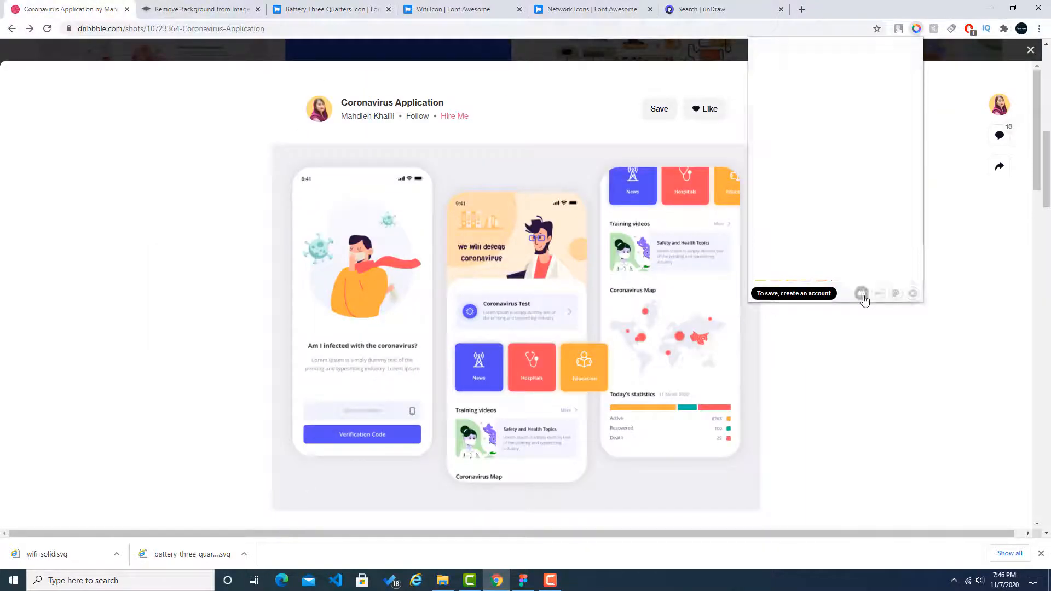
click(465, 486)
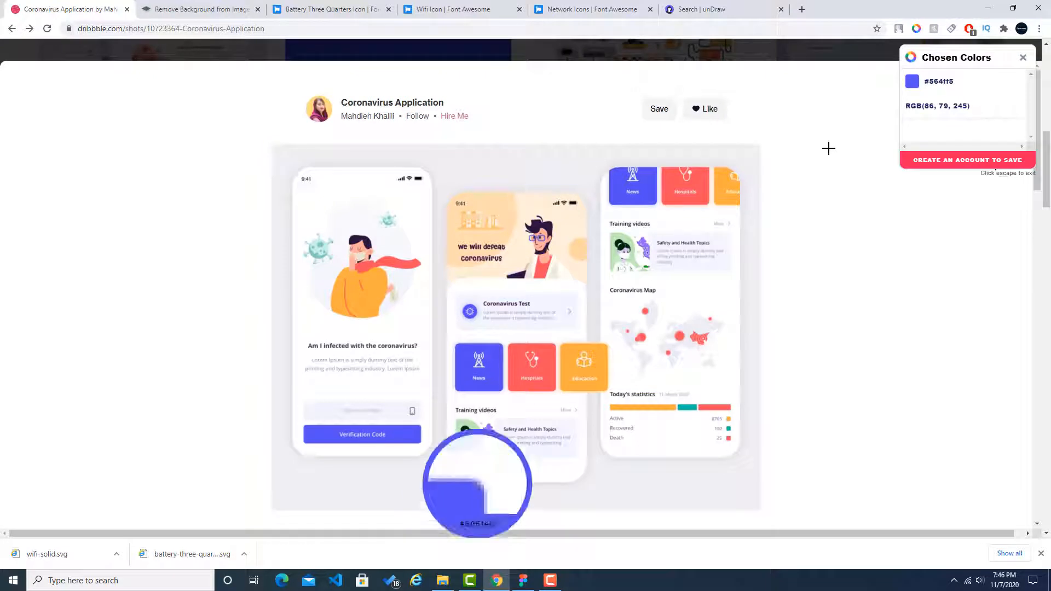
click(946, 82)
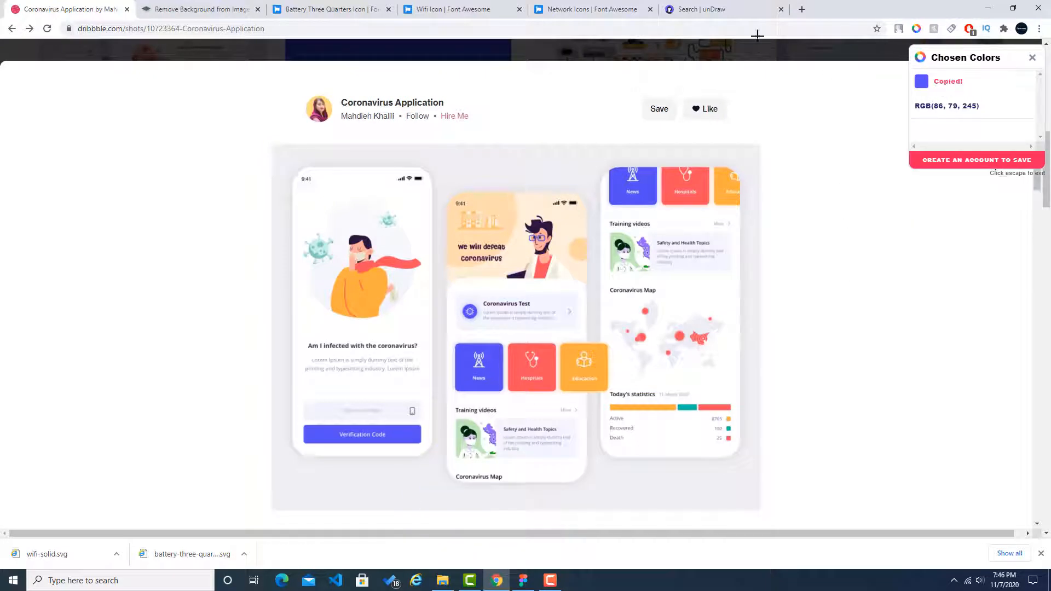
Step: Reapply the copied hex code #564ff5 as the accent colour of the unDraw illustrations
click(691, 8)
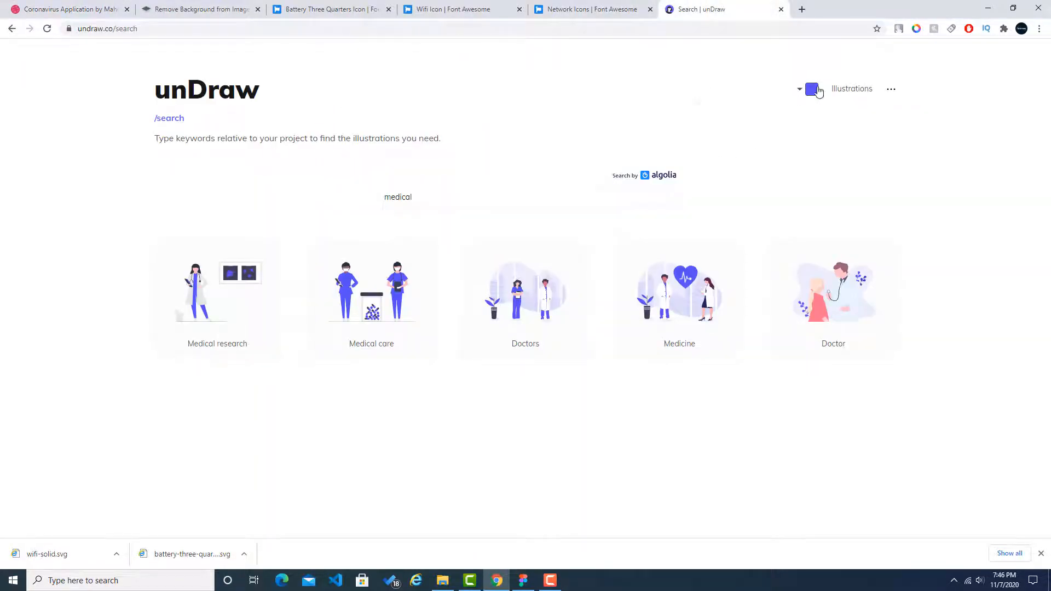
click(812, 89)
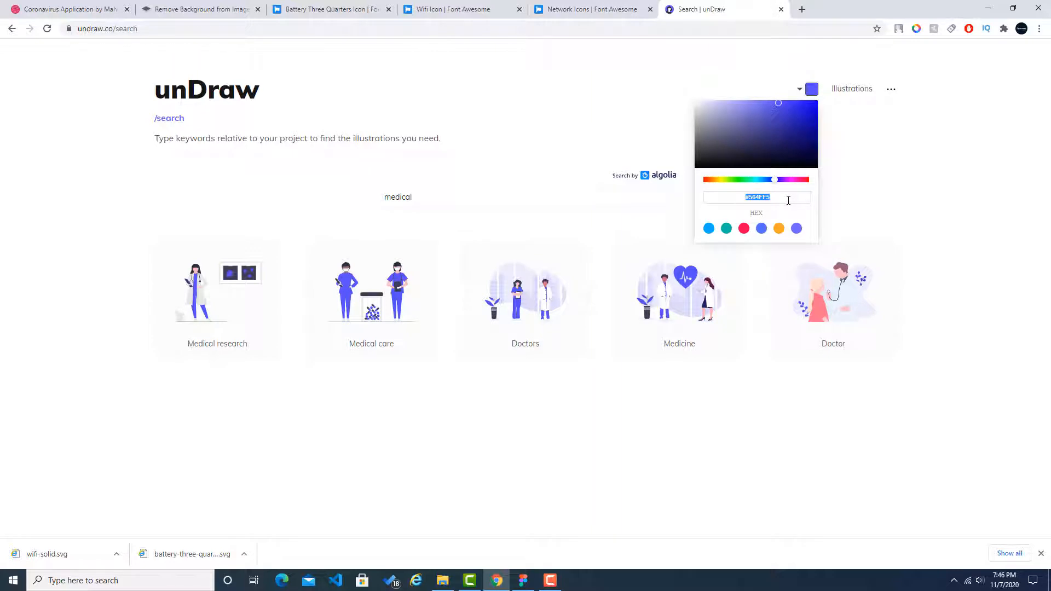
text(#564FF5)
click(943, 200)
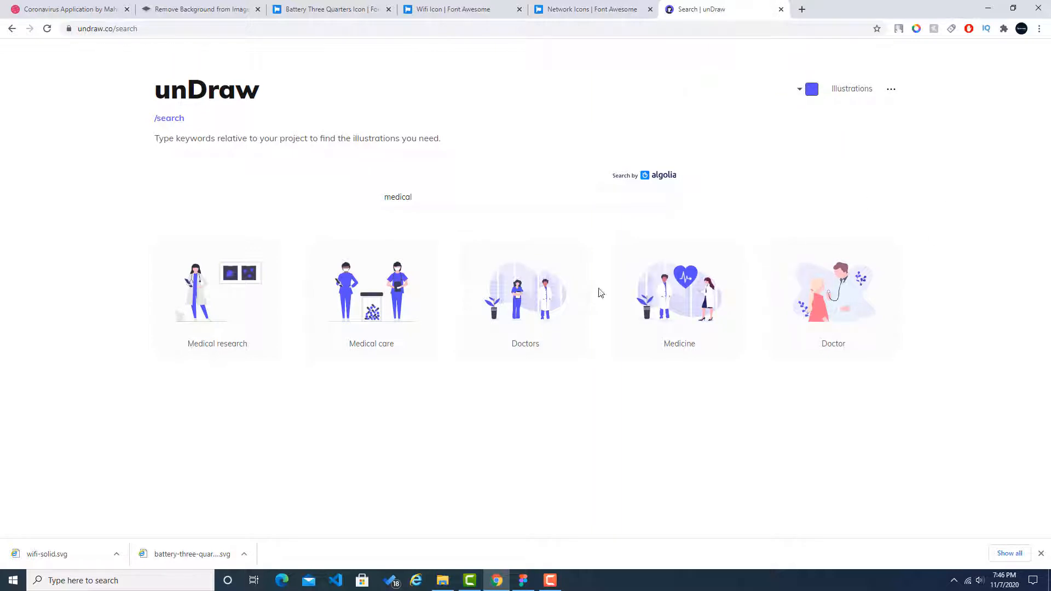
Step: Download the Doctor illustration as an SVG and import undraw_doctor_kw5l from the Downloads folder into the Main Screen in Figma
click(818, 297)
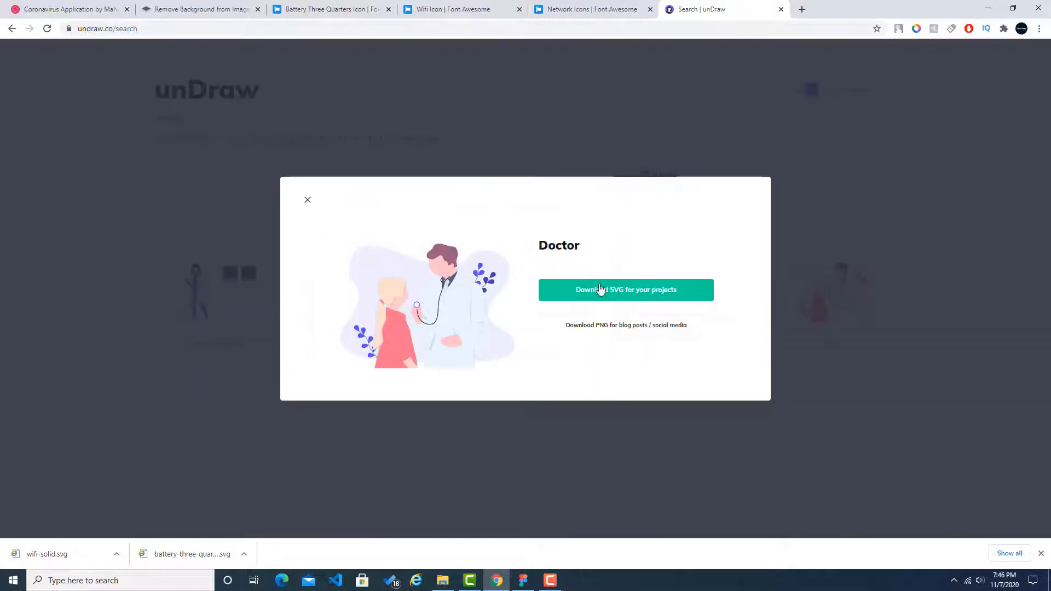
click(644, 294)
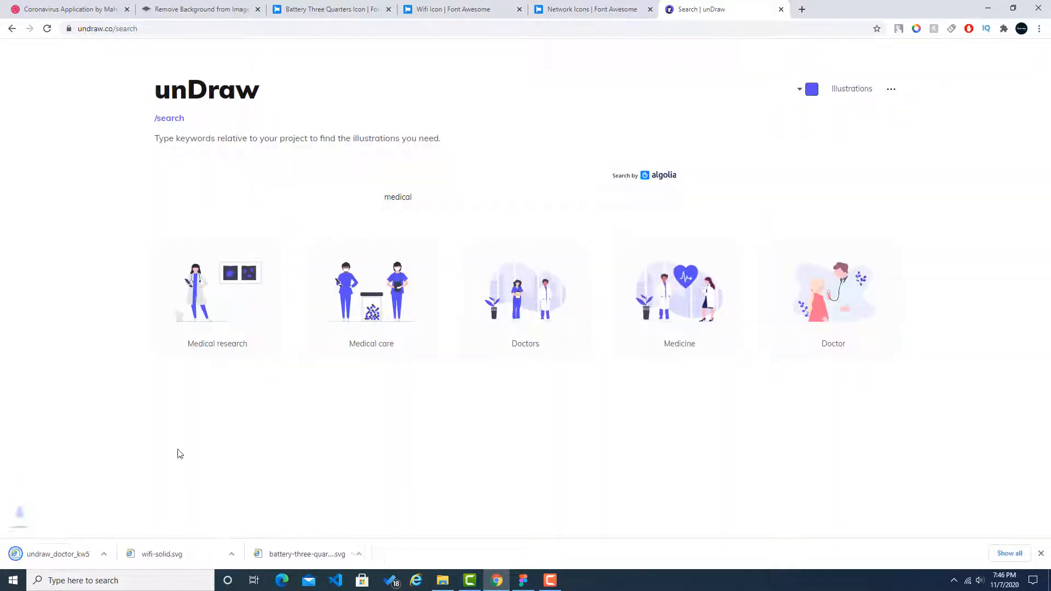
click(117, 554)
click(132, 518)
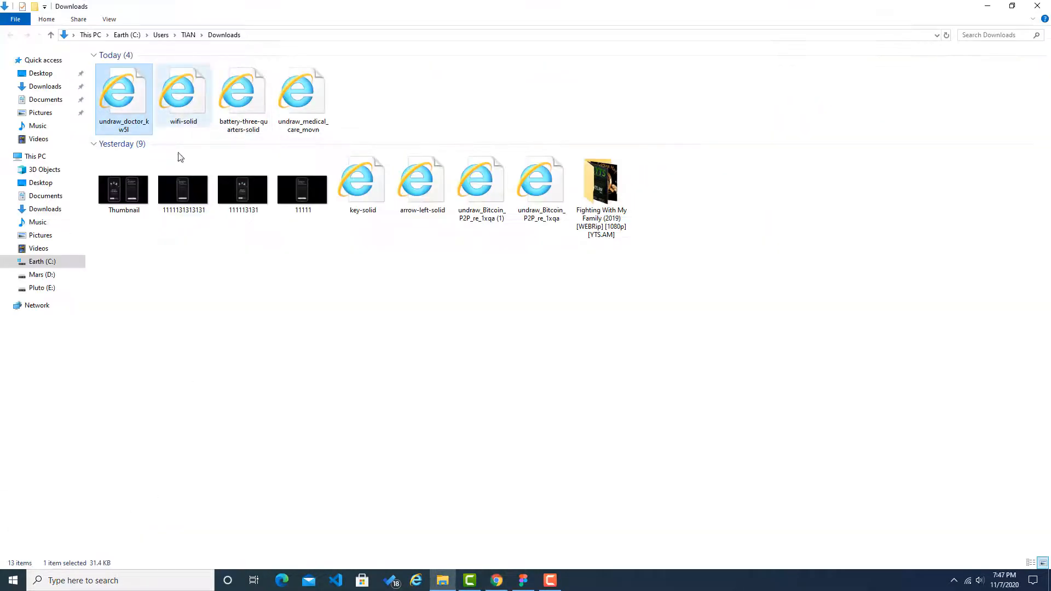
drag(141, 127, 465, 265)
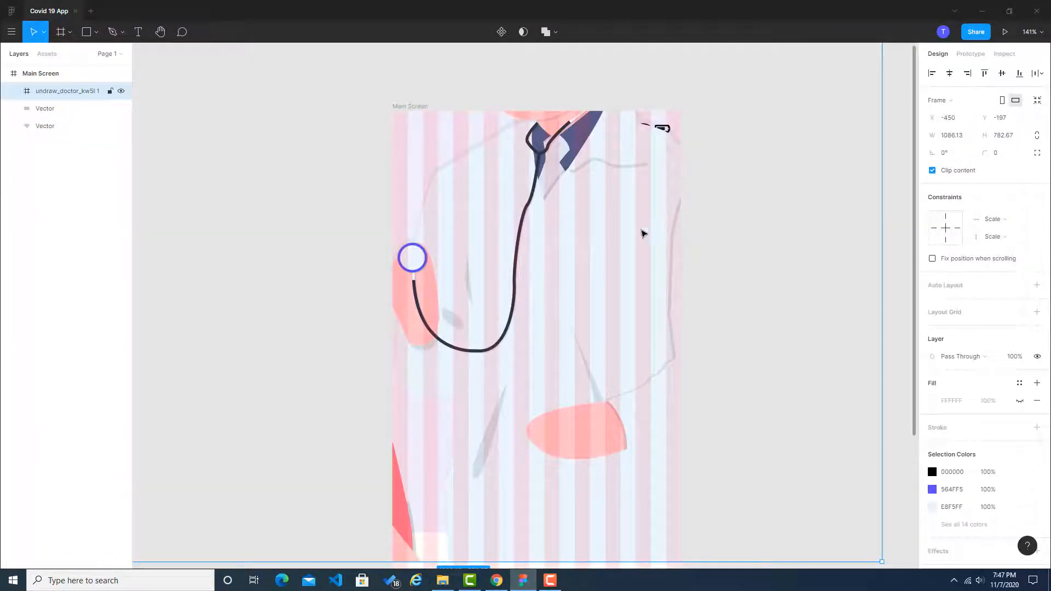
Step: Scale the doctor illustration down to about 345 × 249 and place it in the upper half of the Main Screen frame
drag(590, 306, 337, 409)
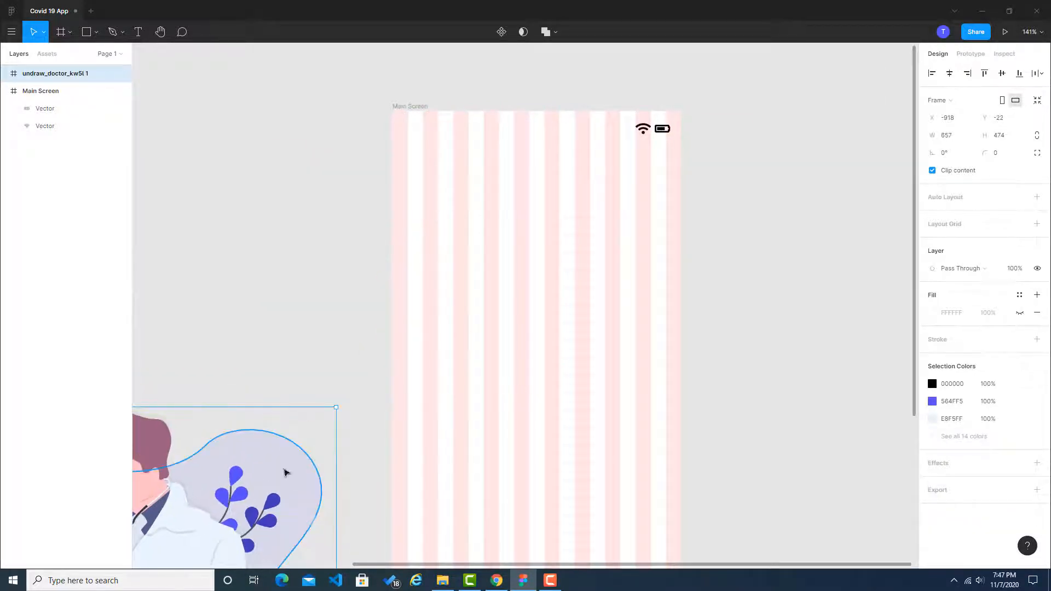
drag(270, 477, 628, 208)
drag(695, 137, 456, 311)
drag(409, 396, 617, 279)
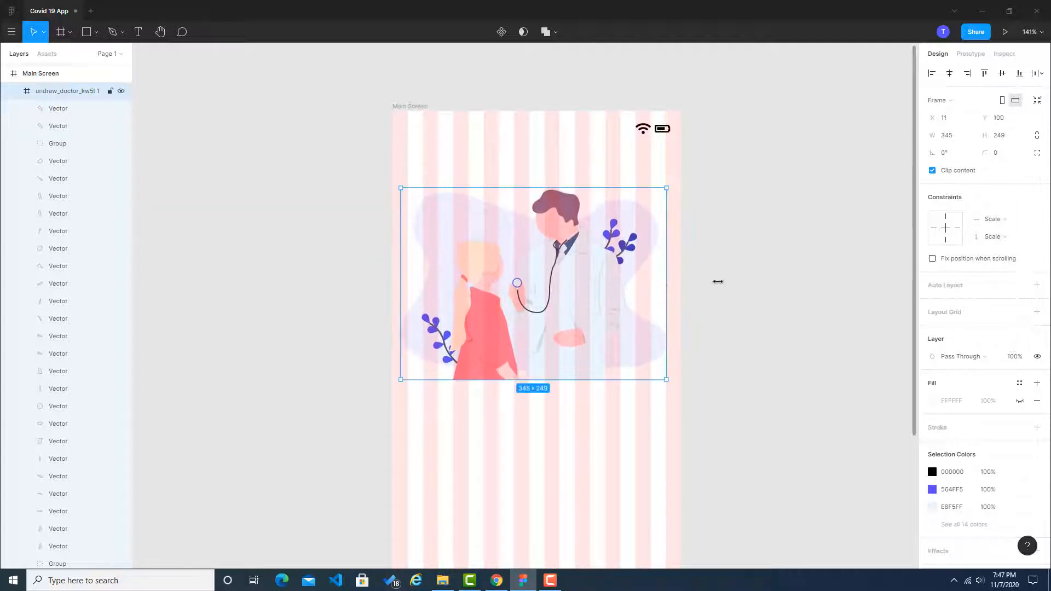
click(760, 288)
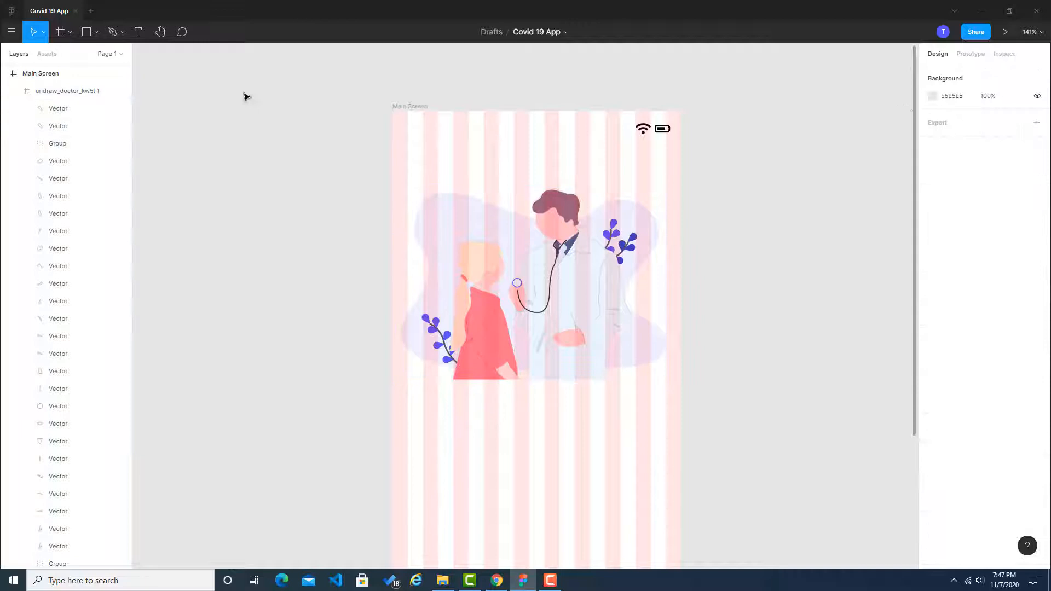
Step: Collapse the doctor illustration's layers and hide the 10-column layout grid of the Main Screen frame
click(49, 75)
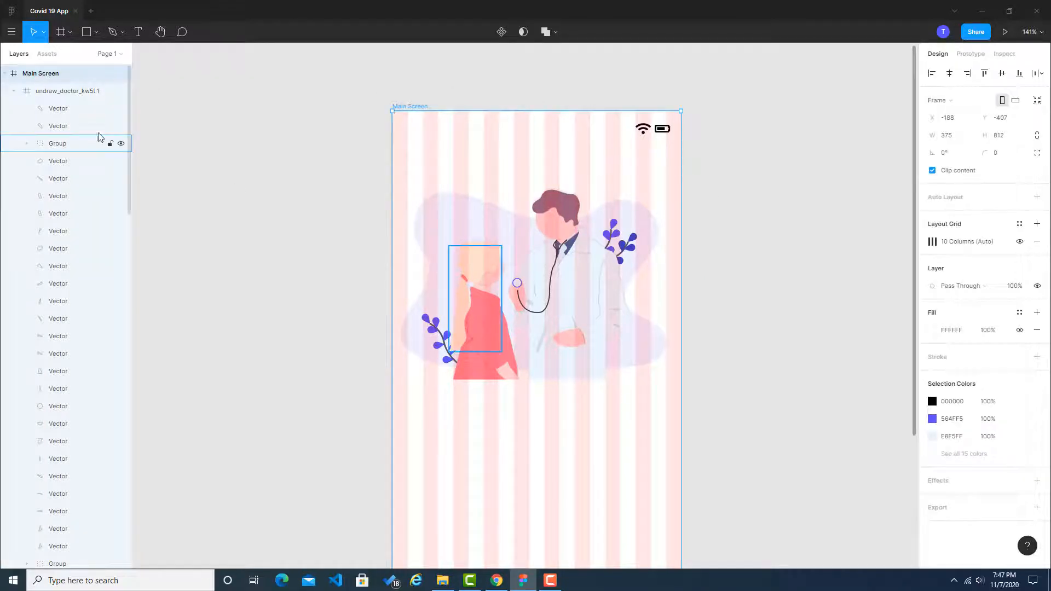
click(14, 91)
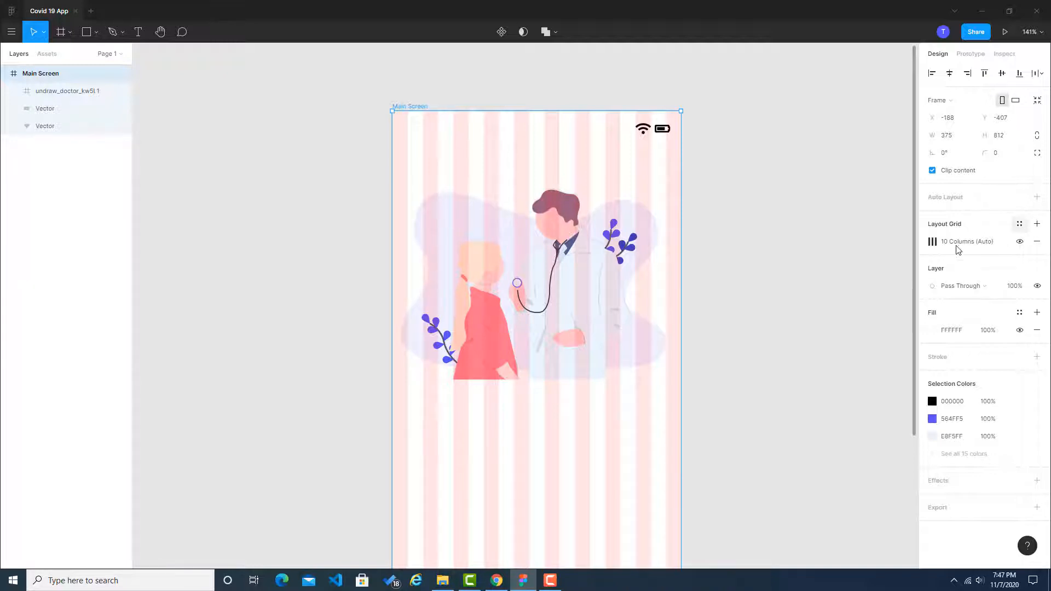
click(932, 242)
click(830, 250)
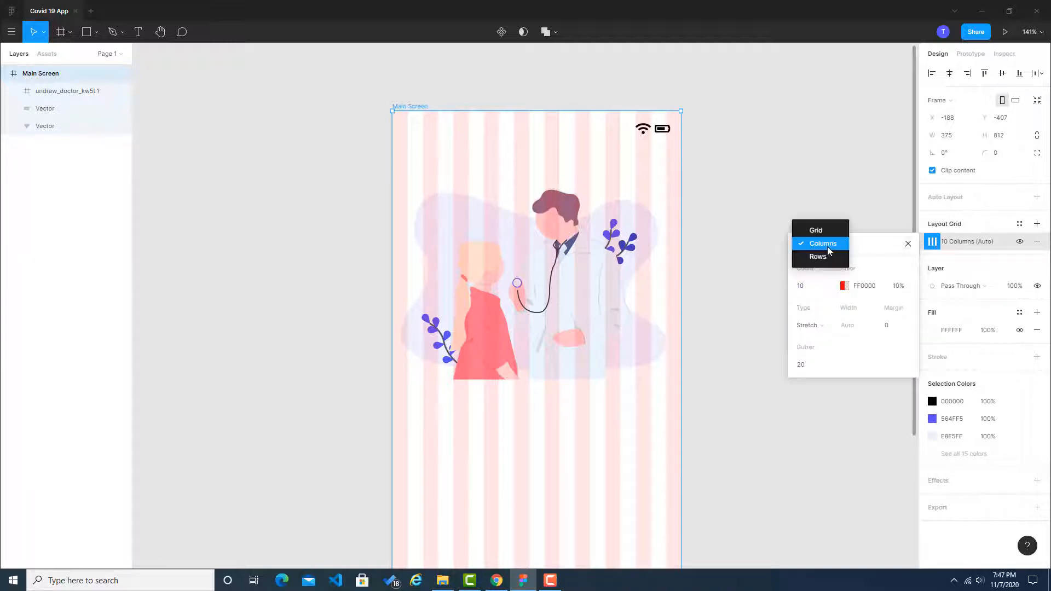
click(1019, 244)
click(1020, 241)
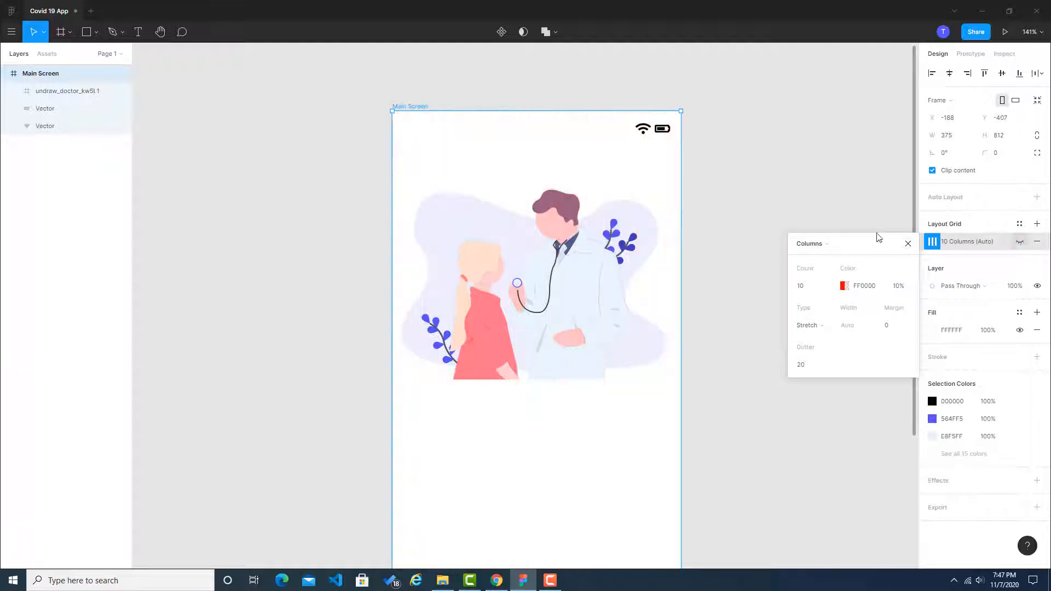
click(760, 225)
Step: Nudge the doctor illustration to X 15, Y 98 so it is centred horizontally on the Main Screen
drag(623, 359, 621, 356)
click(764, 335)
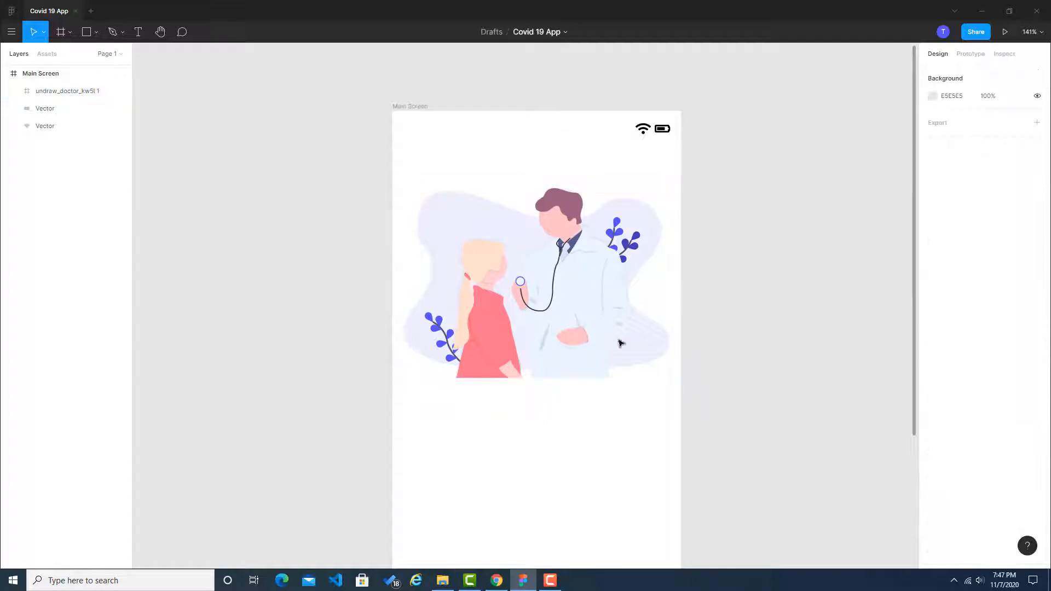
click(504, 345)
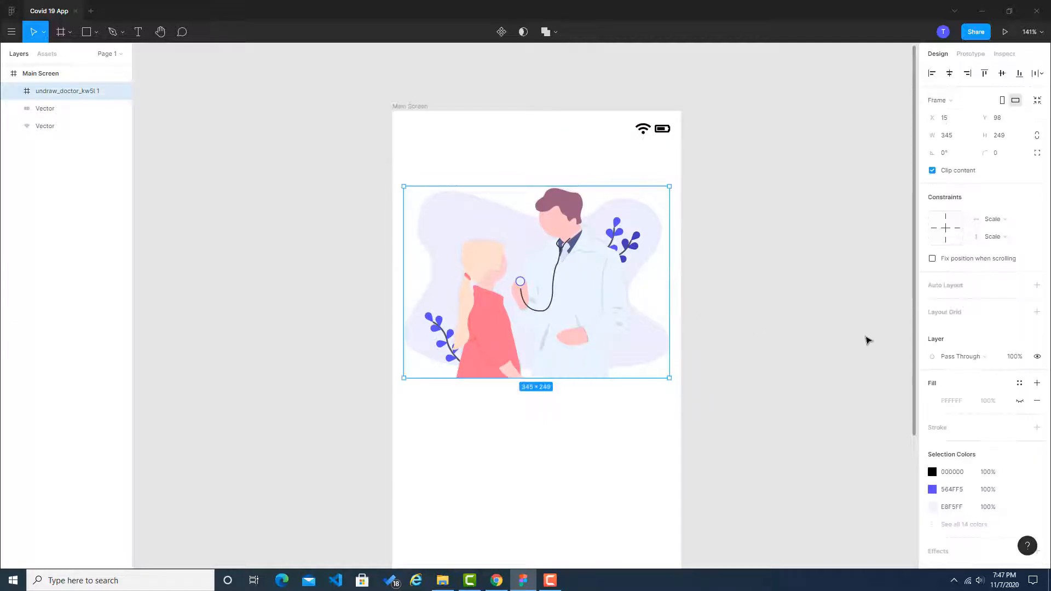
scroll(839, 328, down, 2)
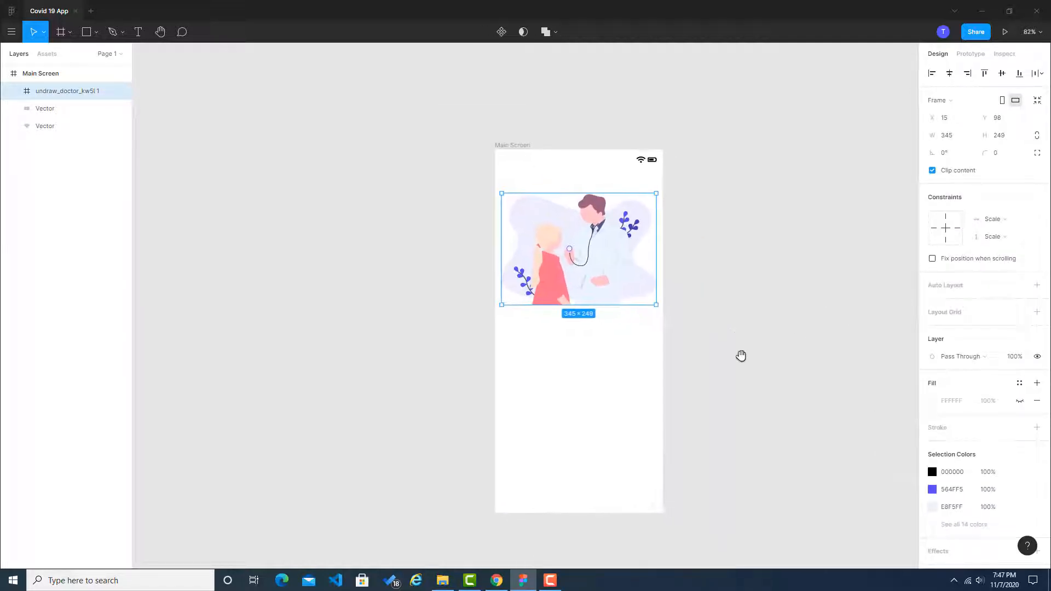
Step: Search unDraw for "germ" illustrations and compare them with the first screen of the Dribbble reference
click(497, 580)
click(91, 8)
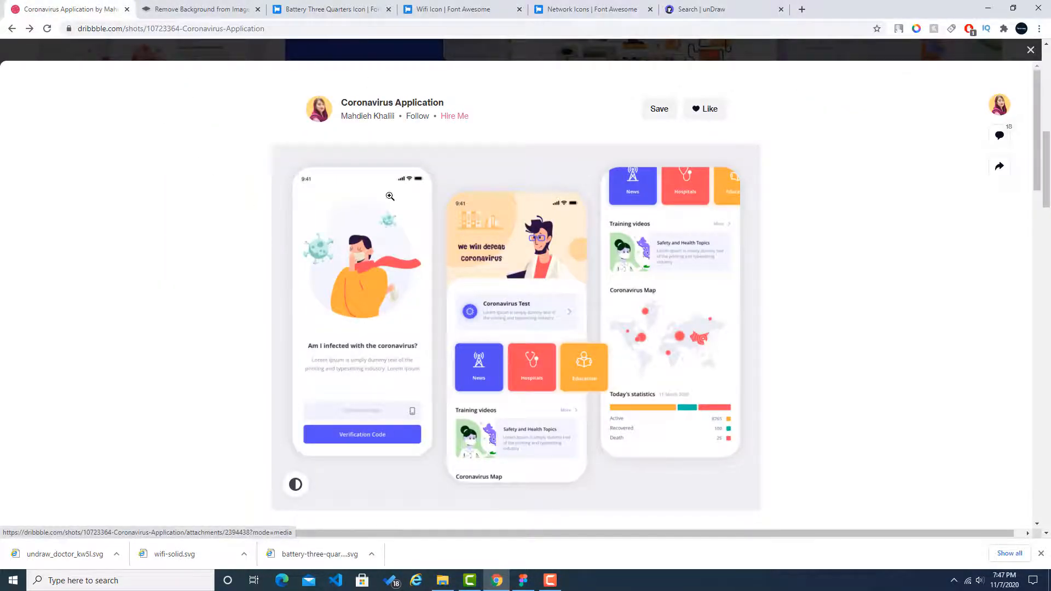
click(711, 9)
click(560, 196)
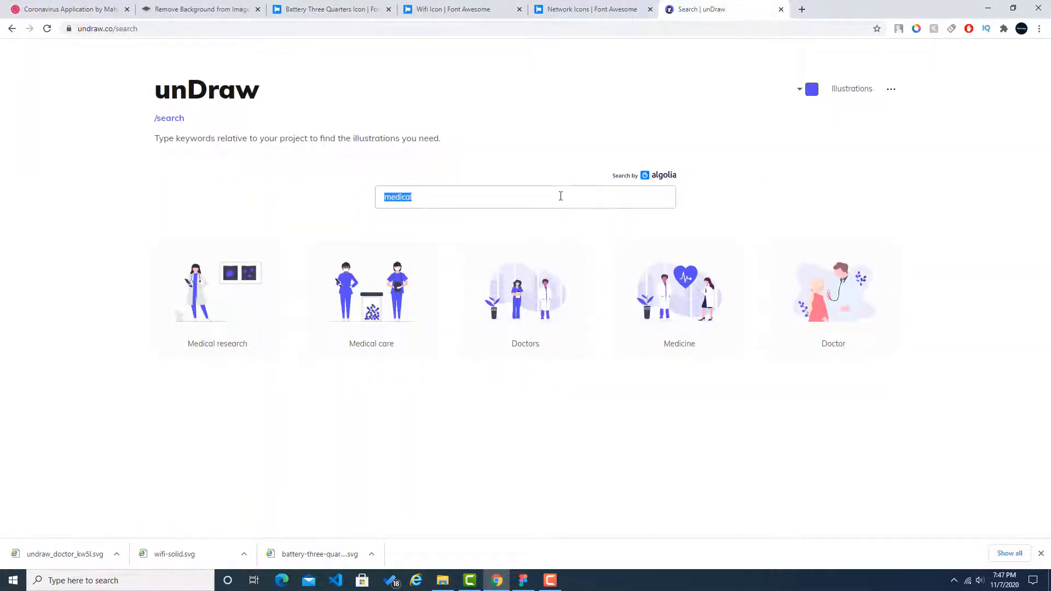
text(germ)
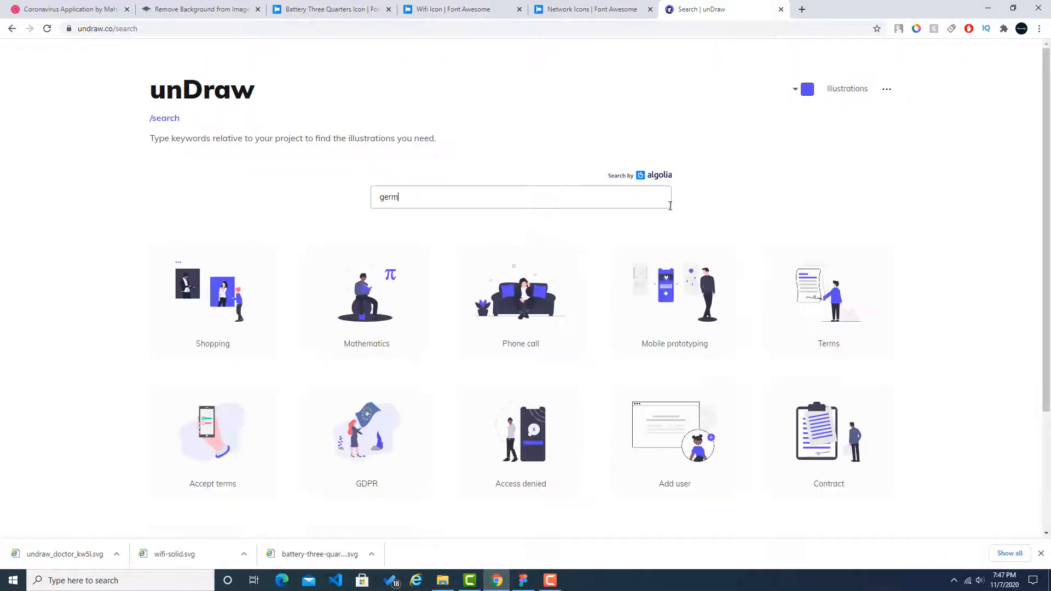
scroll(956, 230, down, 3)
scroll(956, 230, up, 3)
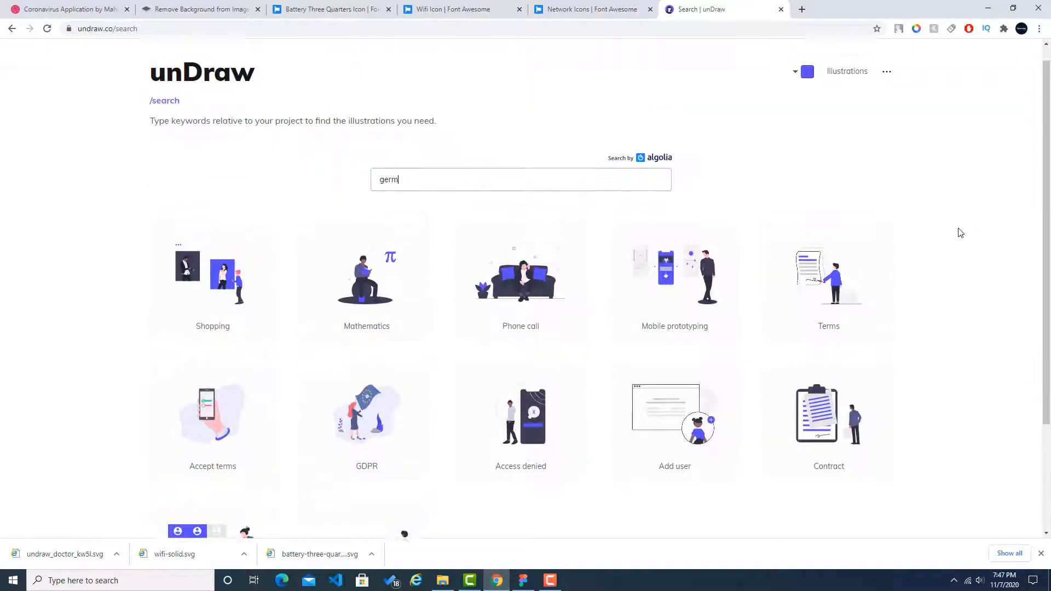
click(56, 8)
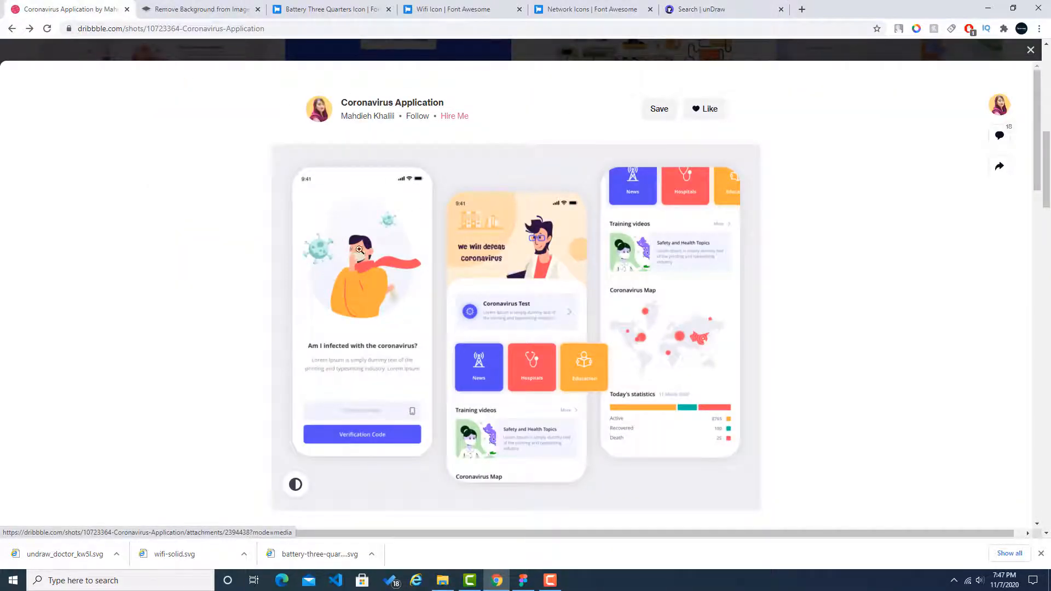
Step: Back in Figma, change the fill of the girl's dress in the doctor illustration to the copied purple #564ff5
click(523, 580)
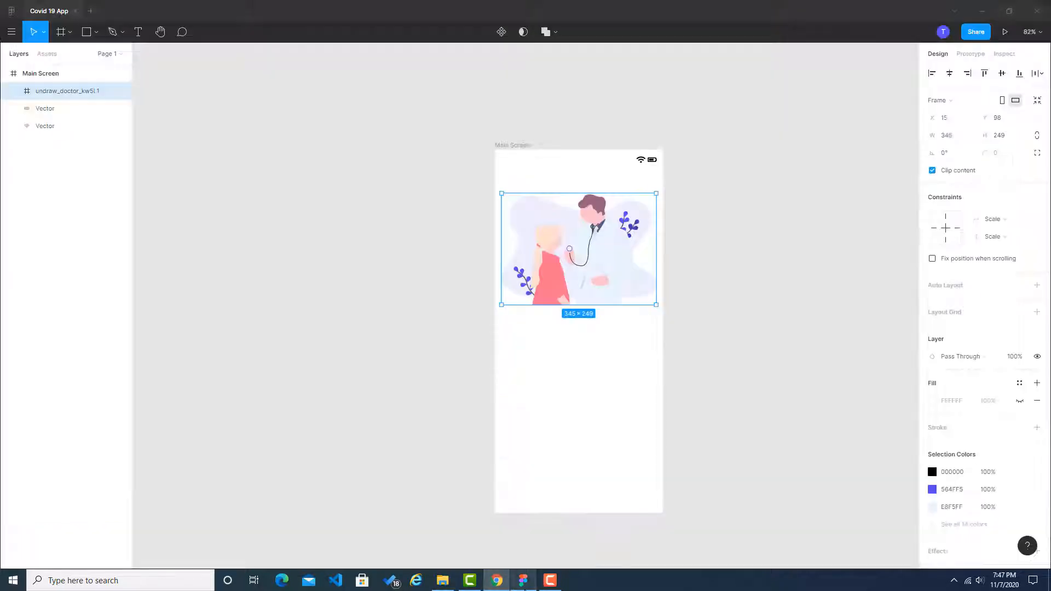
click(725, 294)
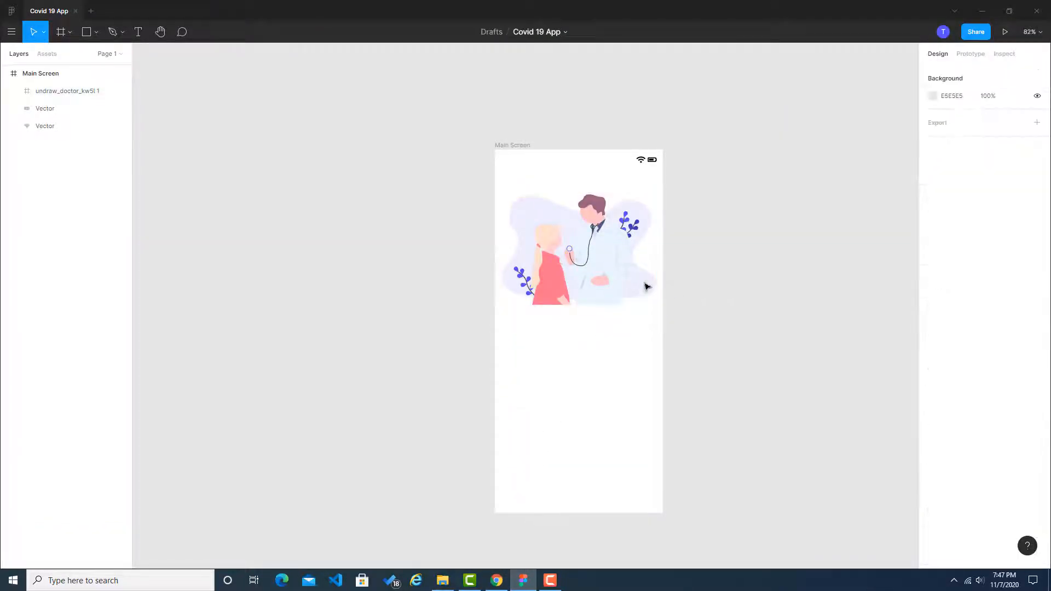
click(567, 288)
scroll(587, 276, up, 5)
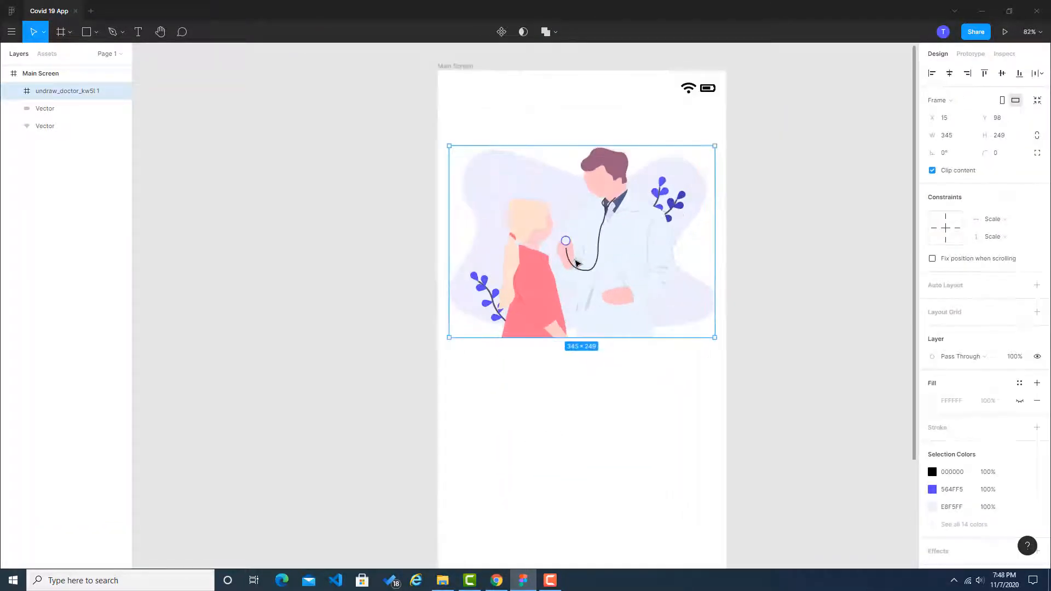
double_click(547, 304)
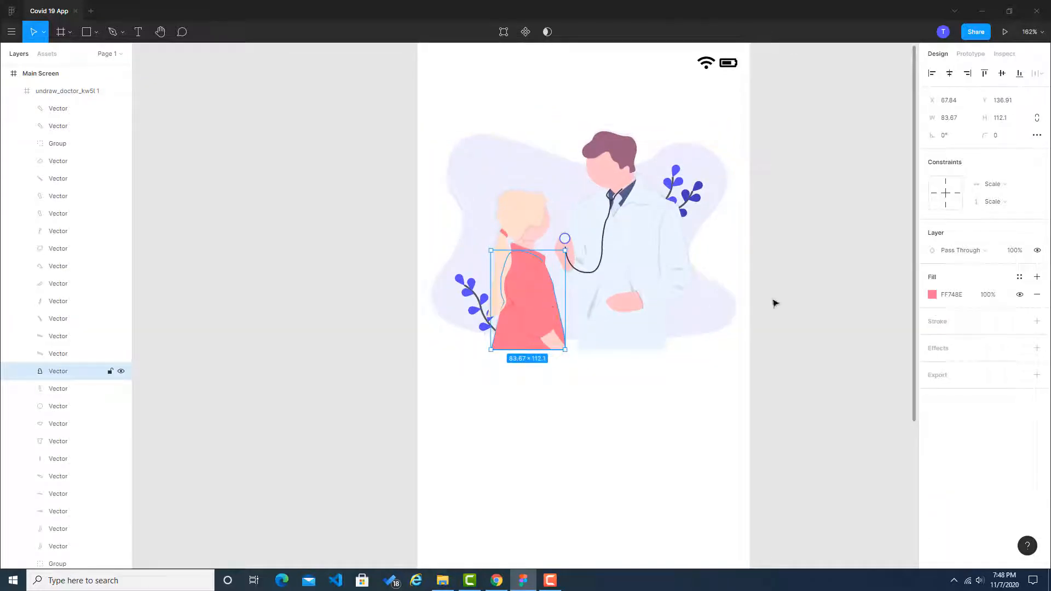
click(953, 300)
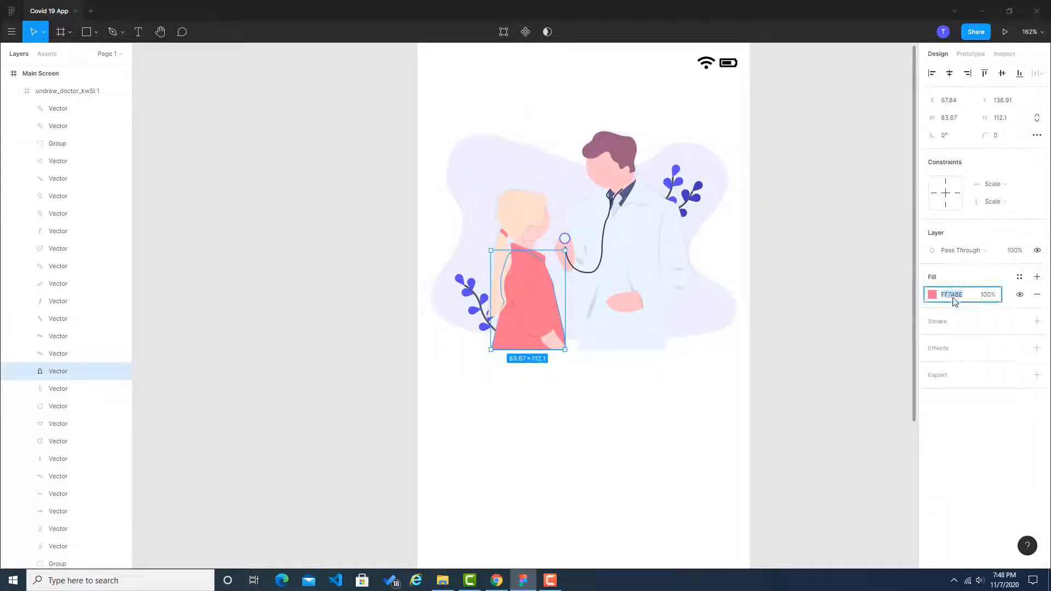
key(ctrl+v)
click(875, 324)
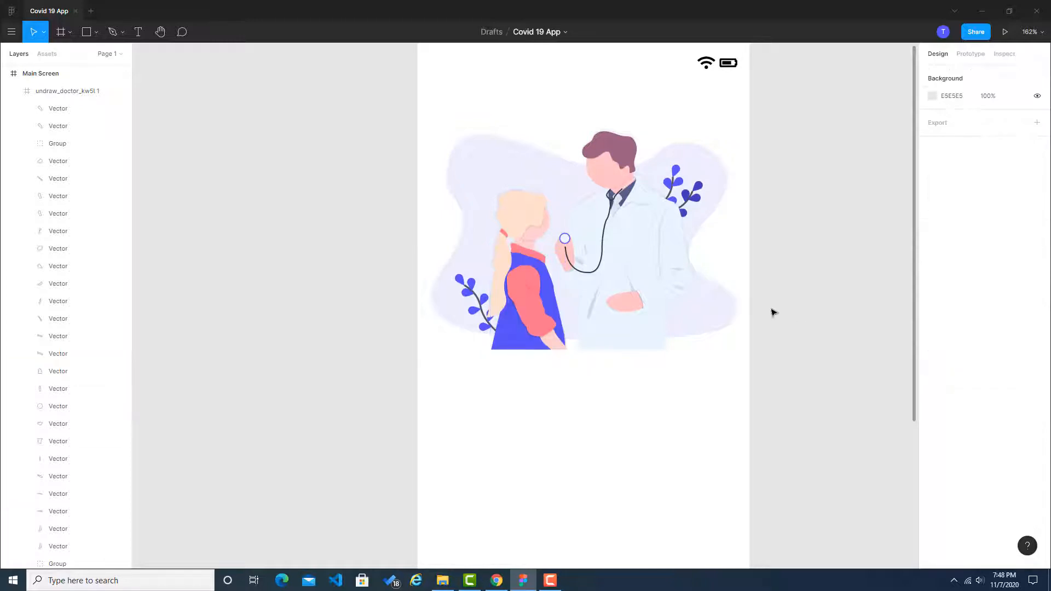
Step: Change the fill of the girl's sleeve and of the cuff at her elbow to the copied purple #564ff5
double_click(551, 308)
click(951, 294)
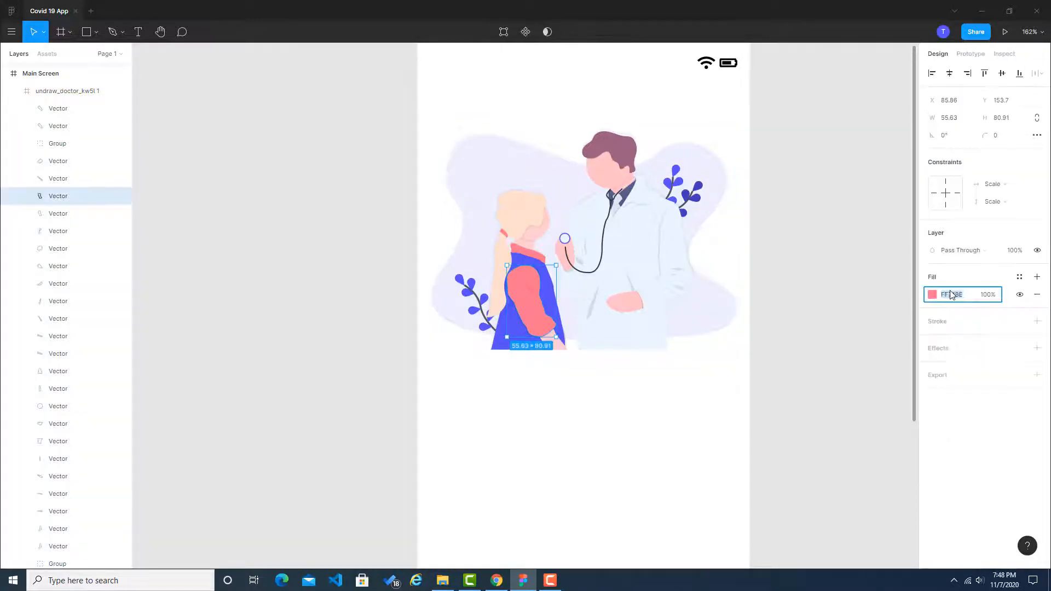
key(ctrl+v)
click(882, 308)
double_click(551, 325)
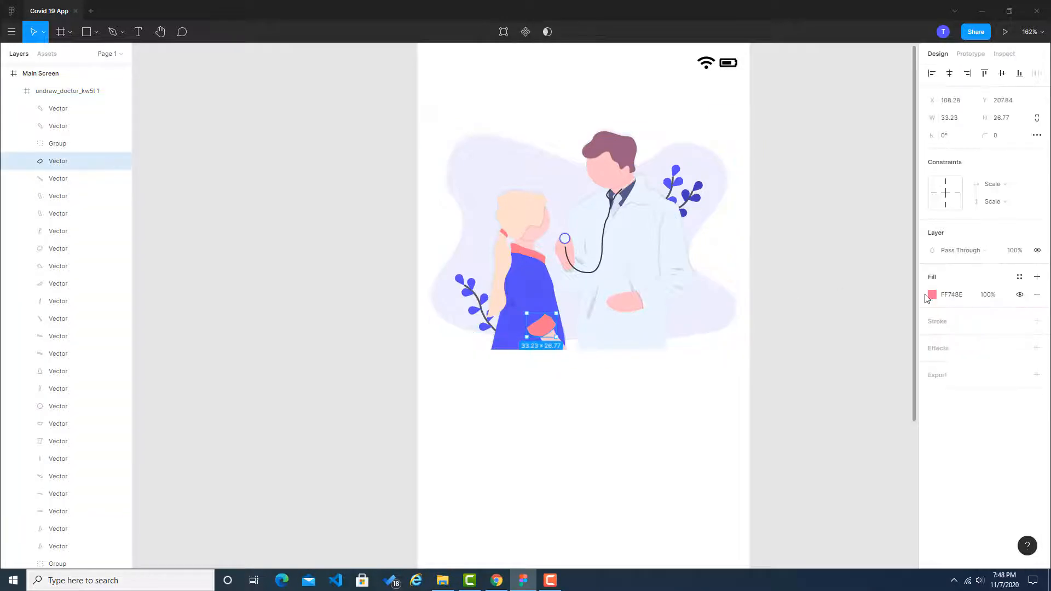
click(947, 295)
text(564FF5)
click(870, 312)
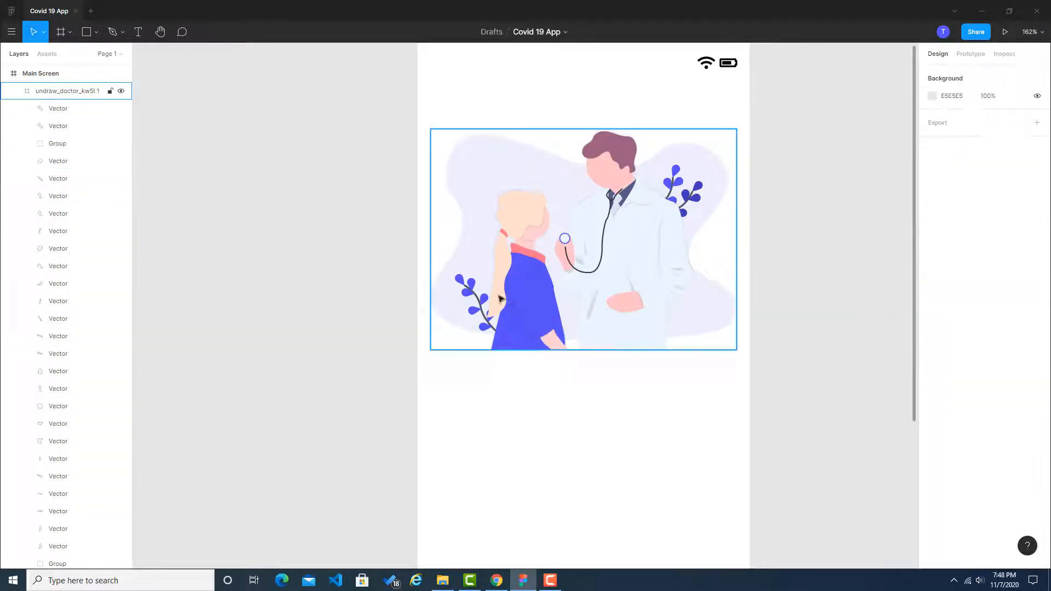
Step: Recolour the girl's collar and hair tie with the same purple #564ff5 fill
click(539, 257)
double_click(539, 257)
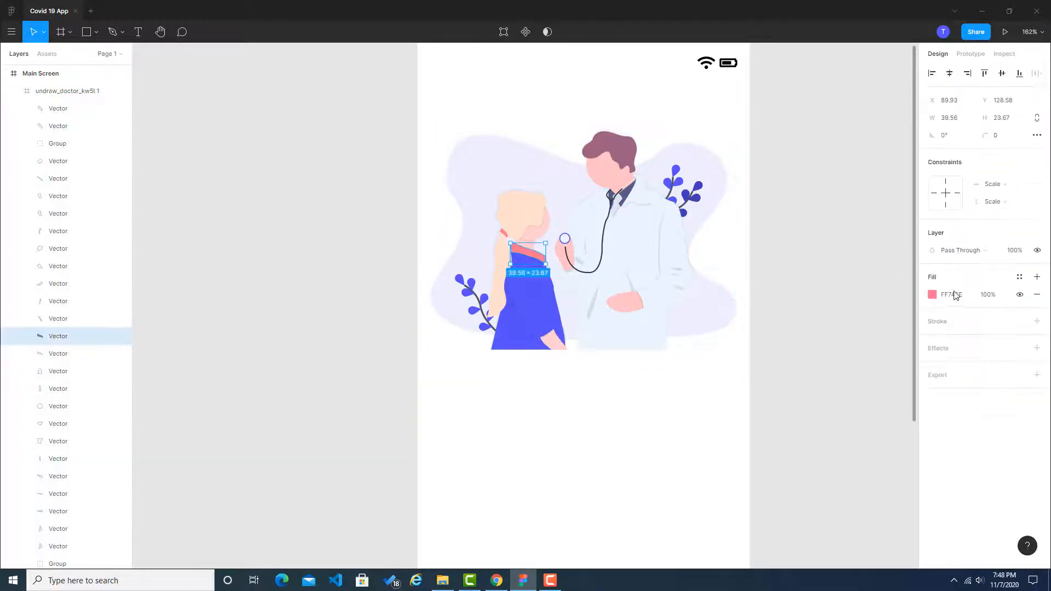
click(955, 296)
text(#564ff5)
click(818, 282)
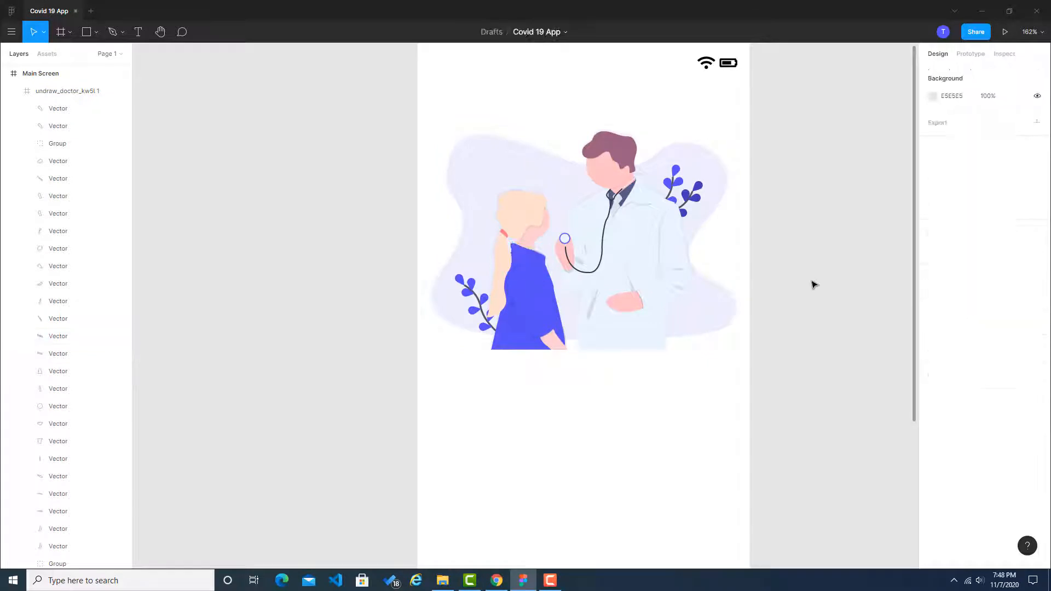
click(504, 236)
click(504, 234)
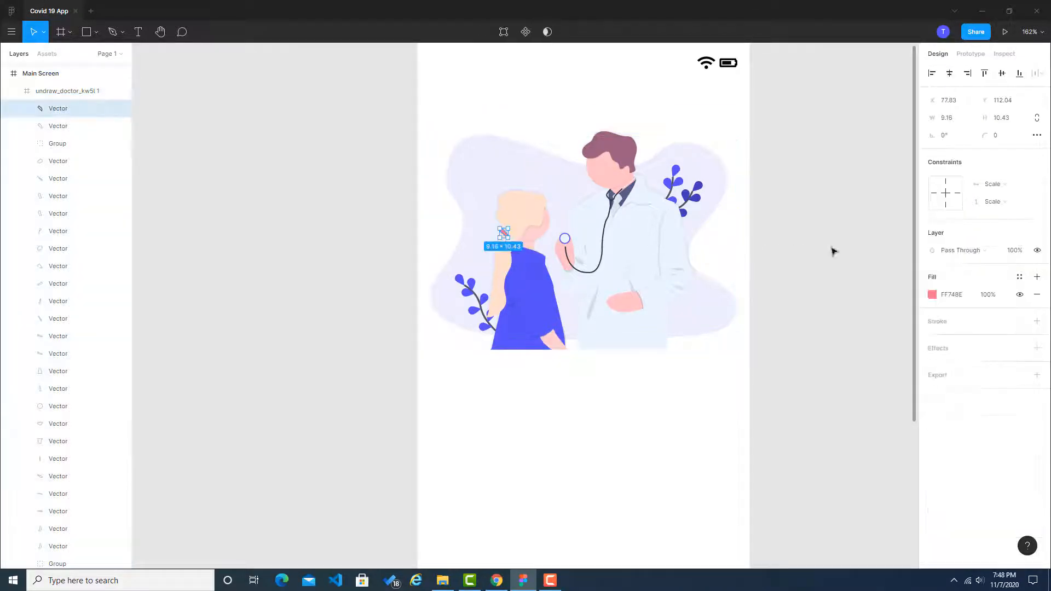
click(951, 295)
key(ctrl+v)
click(900, 300)
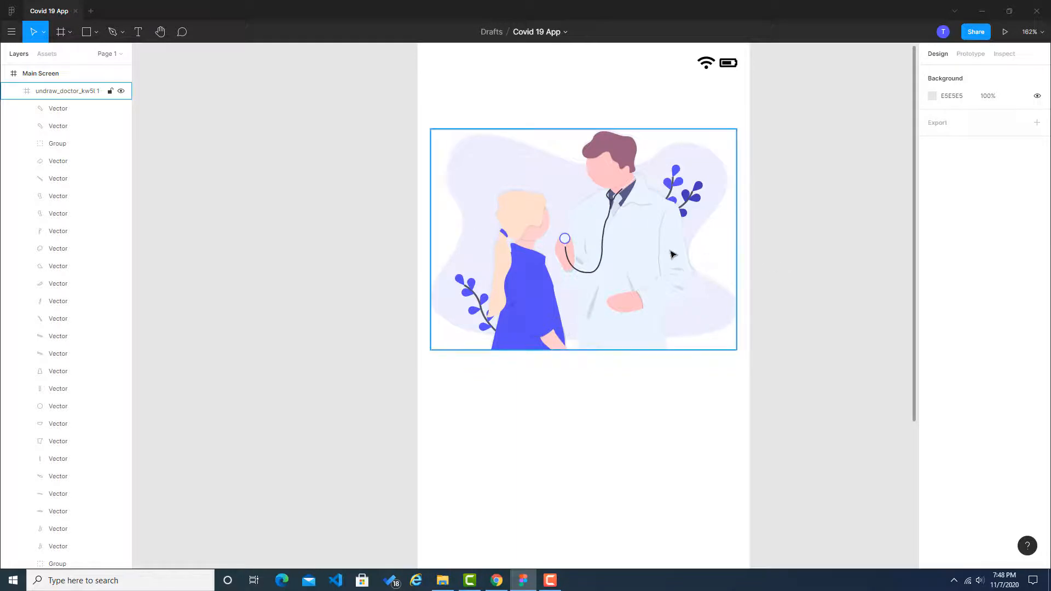
Step: Try the purple #564ff5 as the fill of the doctor's coat and undo the change
click(644, 258)
click(644, 255)
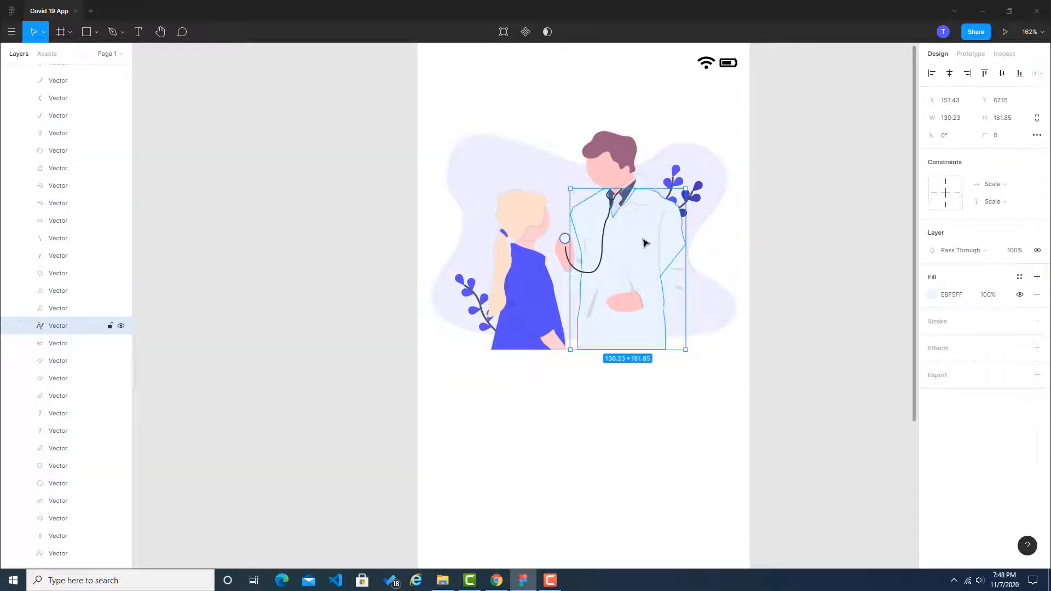
click(962, 294)
text(#564ff5)
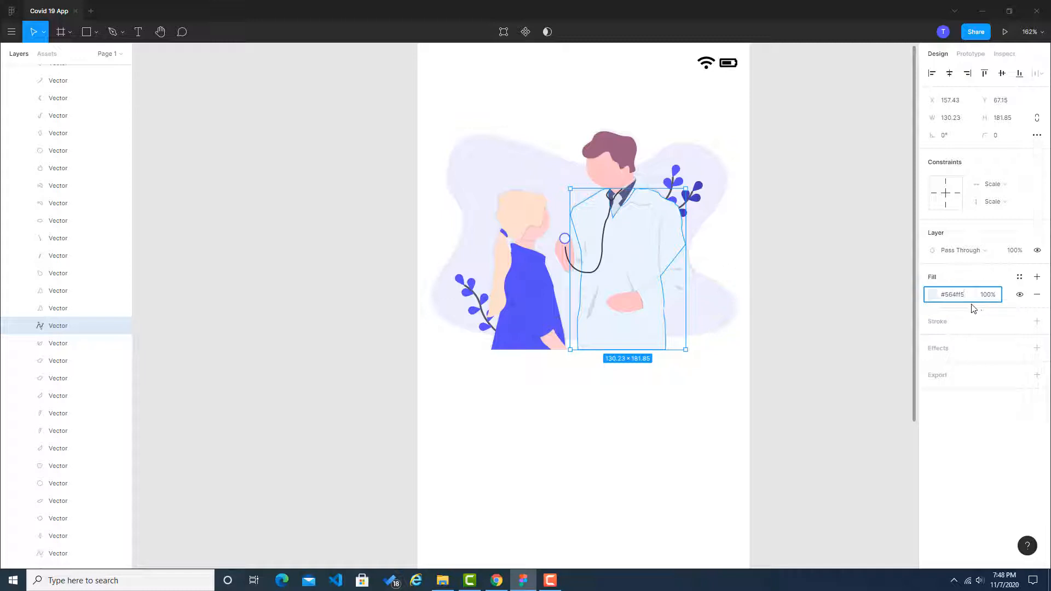
click(854, 292)
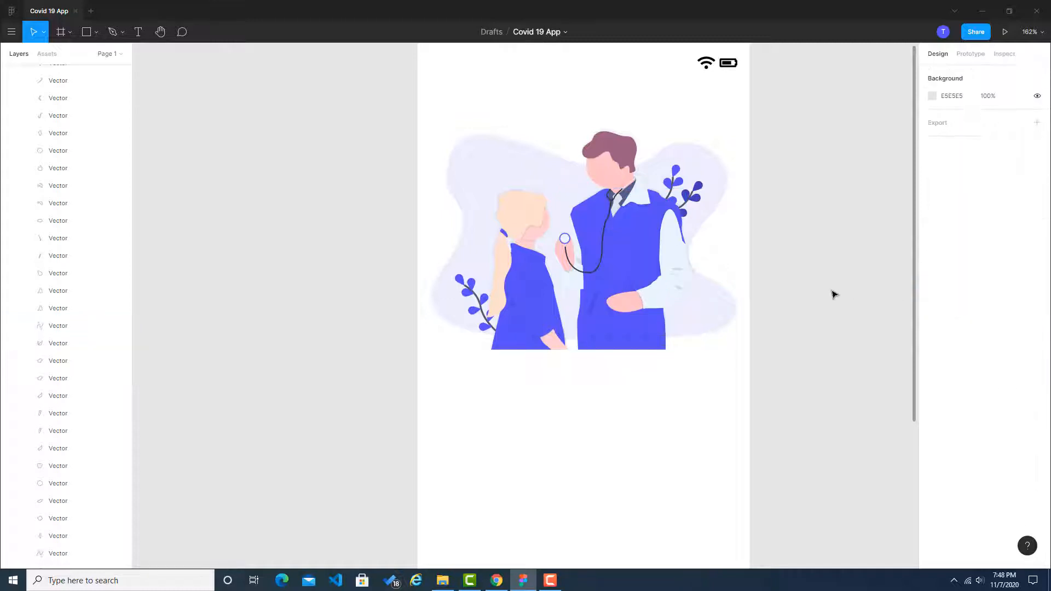
key(ctrl+z)
key(ctrl+z)
click(832, 293)
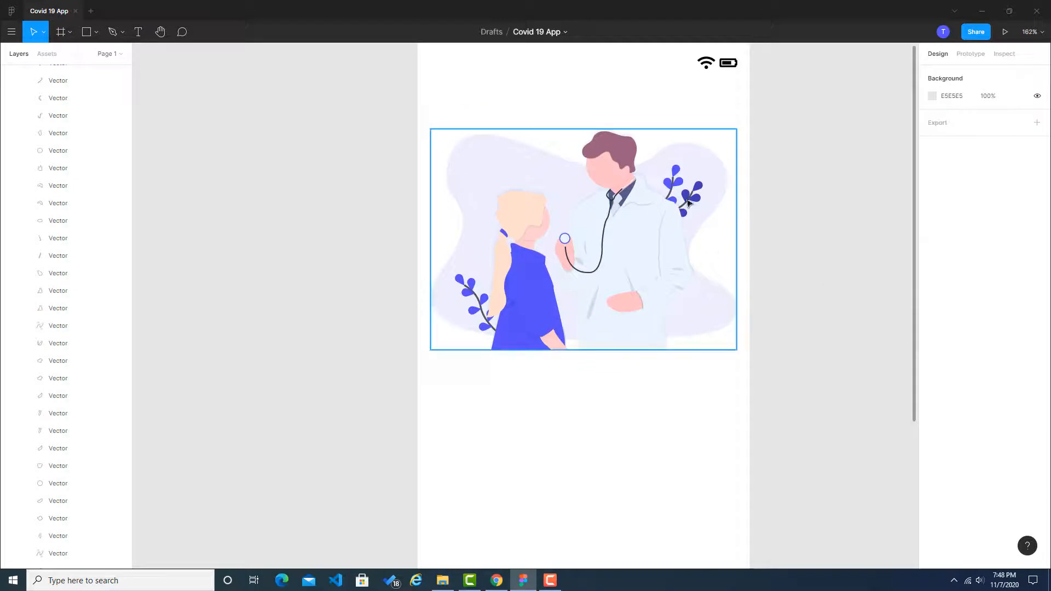
Step: Switch to Chrome, enlarge the Dribbble shot and examine the heading and text layout of its first screen
scroll(832, 295, down, 4)
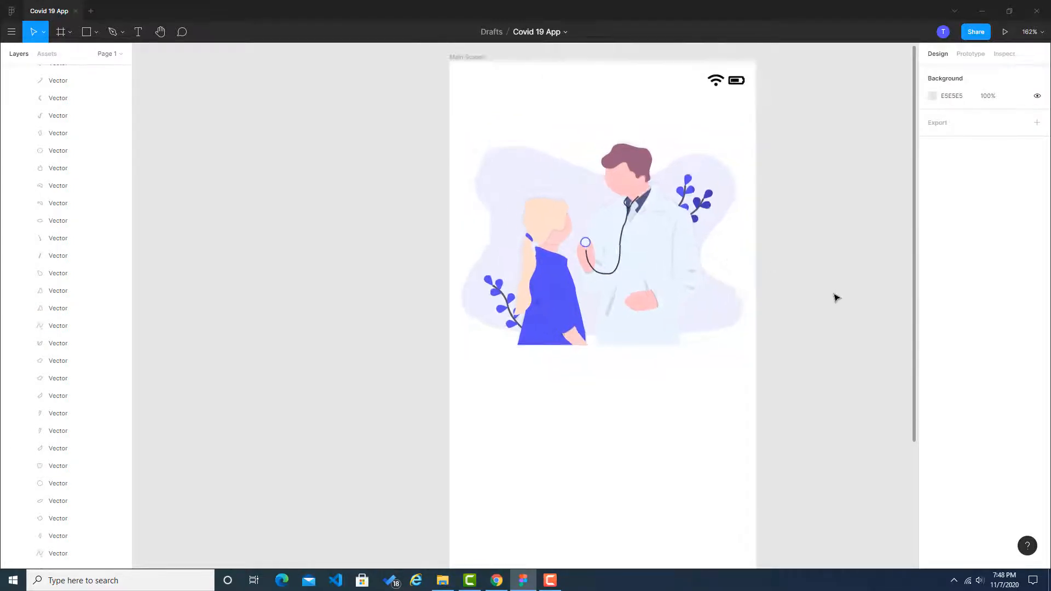
drag(839, 401, 762, 351)
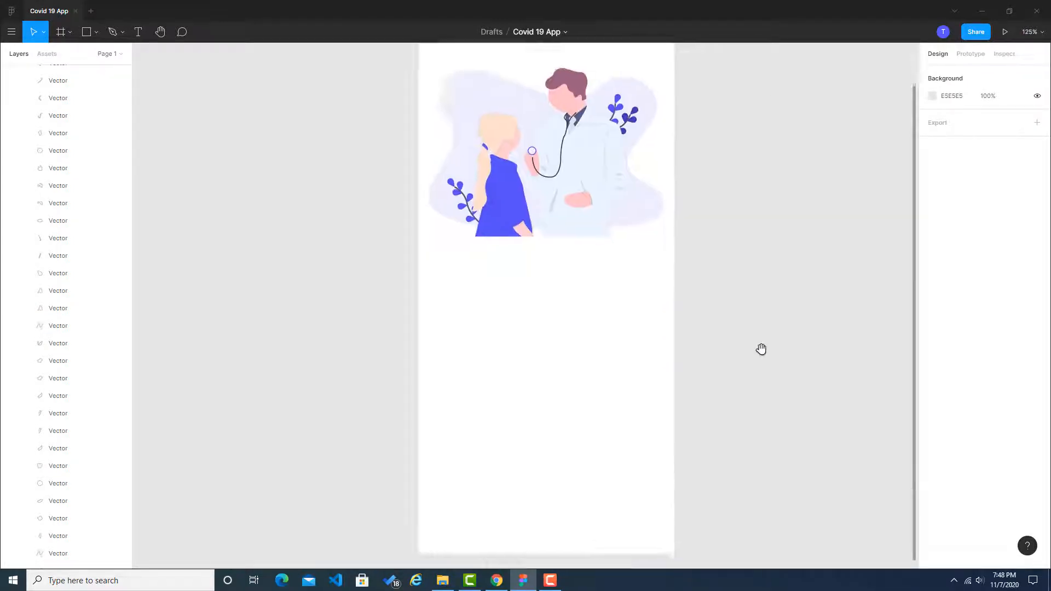
scroll(759, 331, down, 5)
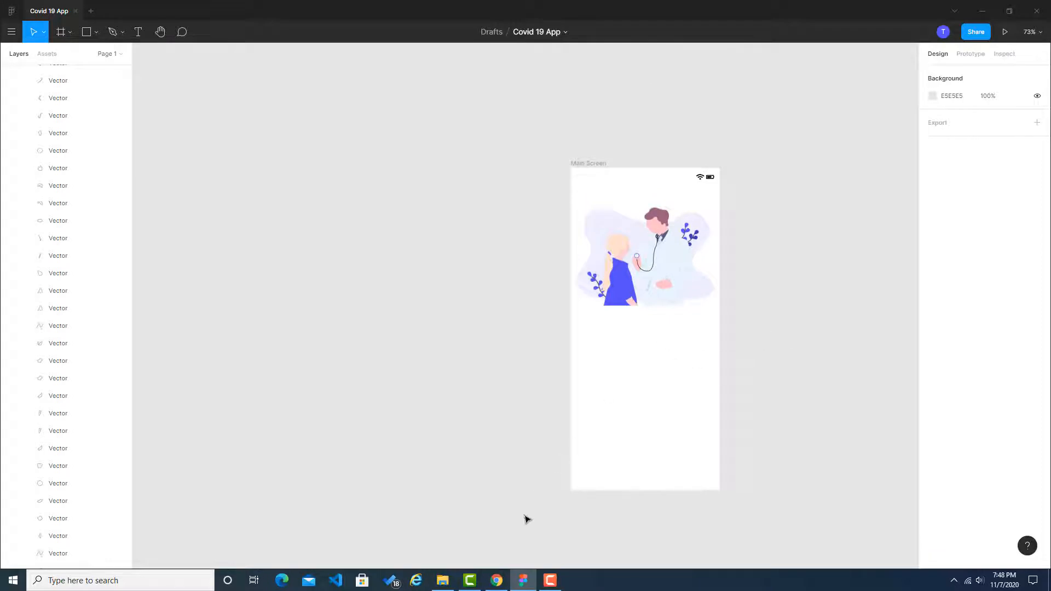
click(496, 580)
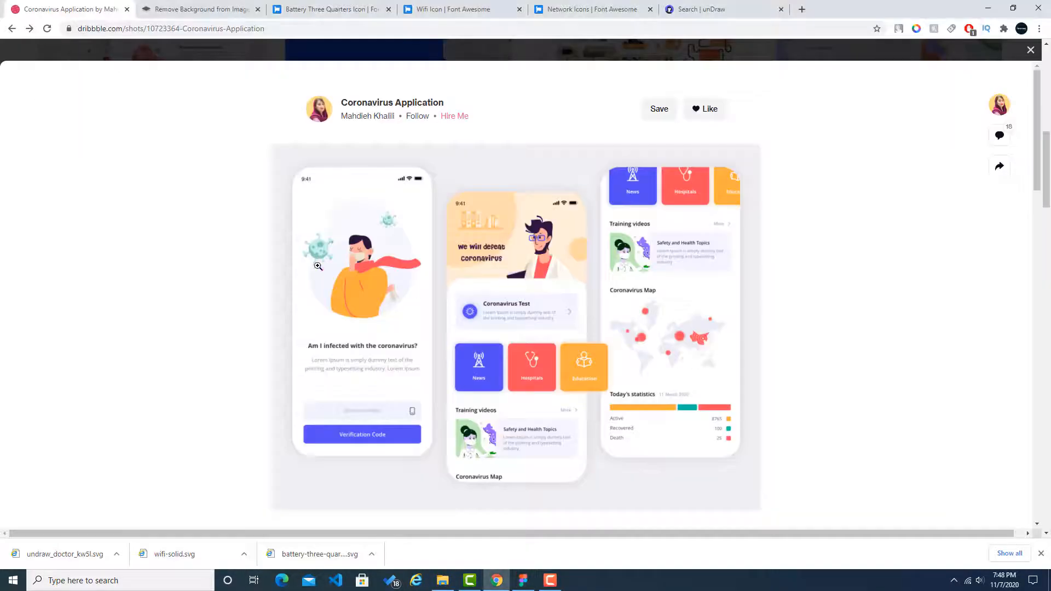
click(330, 353)
scroll(307, 301, up, 1)
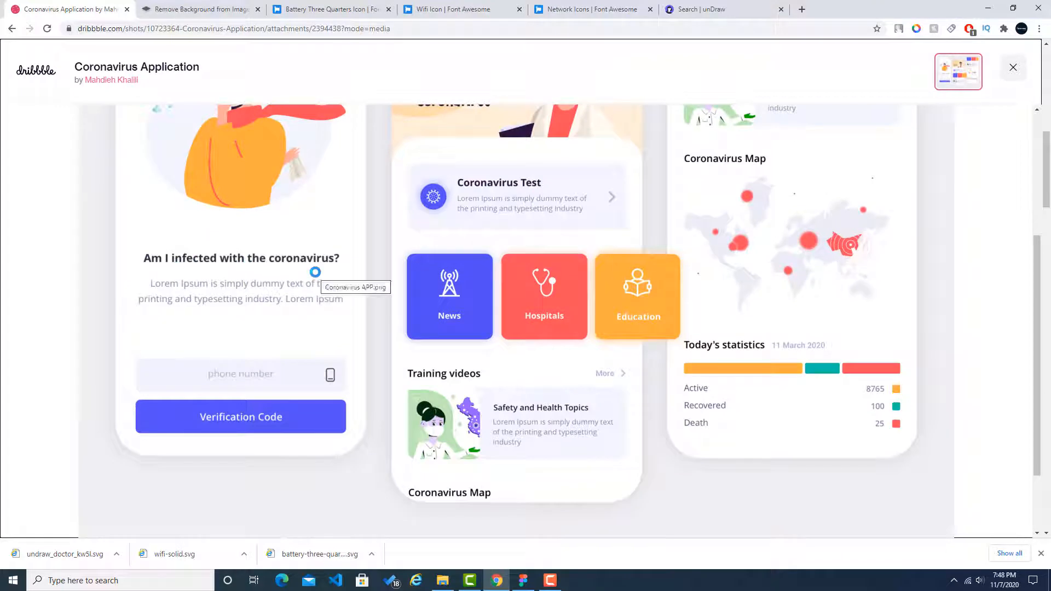
Step: Back in Figma, add the text "Am I infected with the coronavirus?" in a box about 299 × 69 below the doctor illustration
click(522, 580)
click(138, 32)
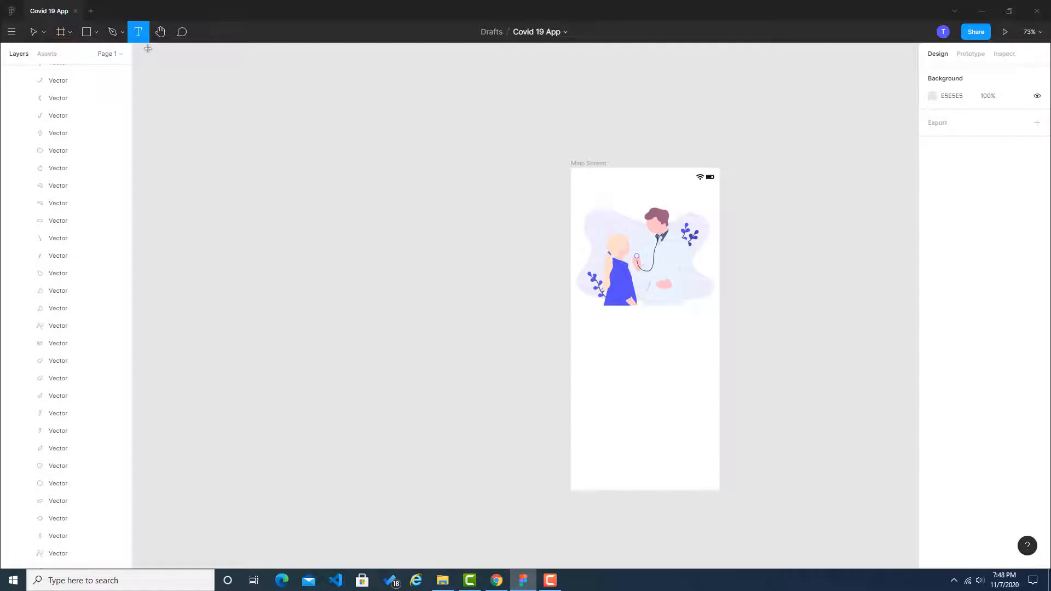
drag(587, 339, 707, 366)
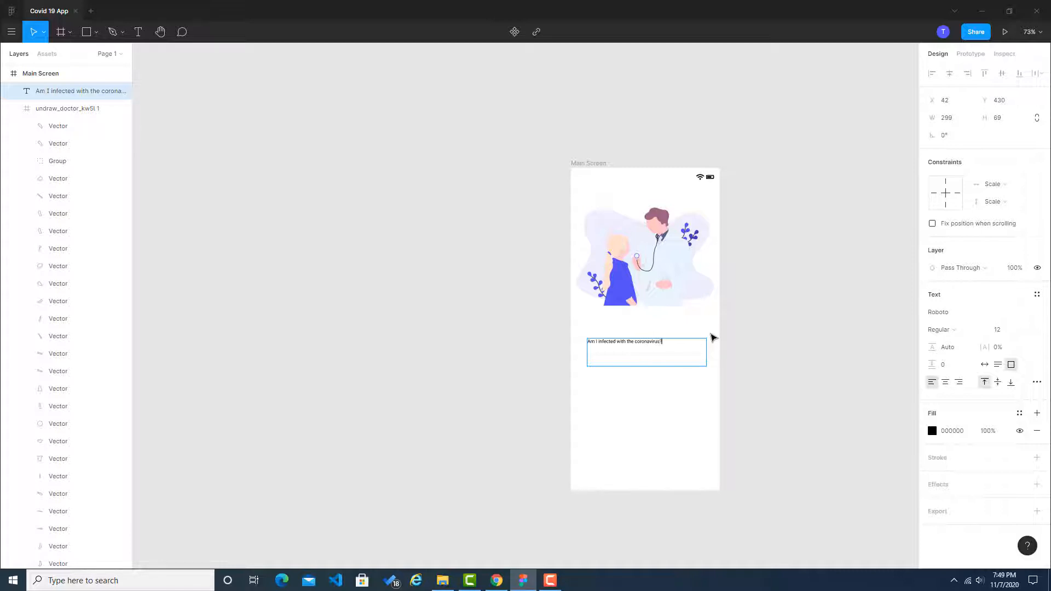
Step: Try font sizes 50, 40, 30, 20 and 15 on the whole "Am I infected with the coronavirus?" heading
key(ctrl+a)
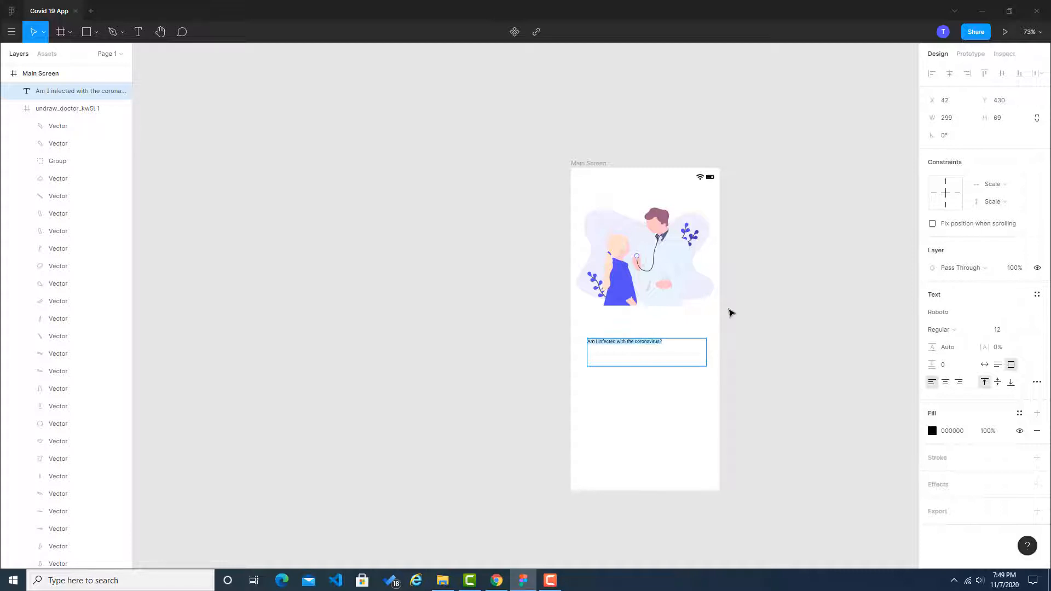
click(1009, 334)
text(50)
key(Return)
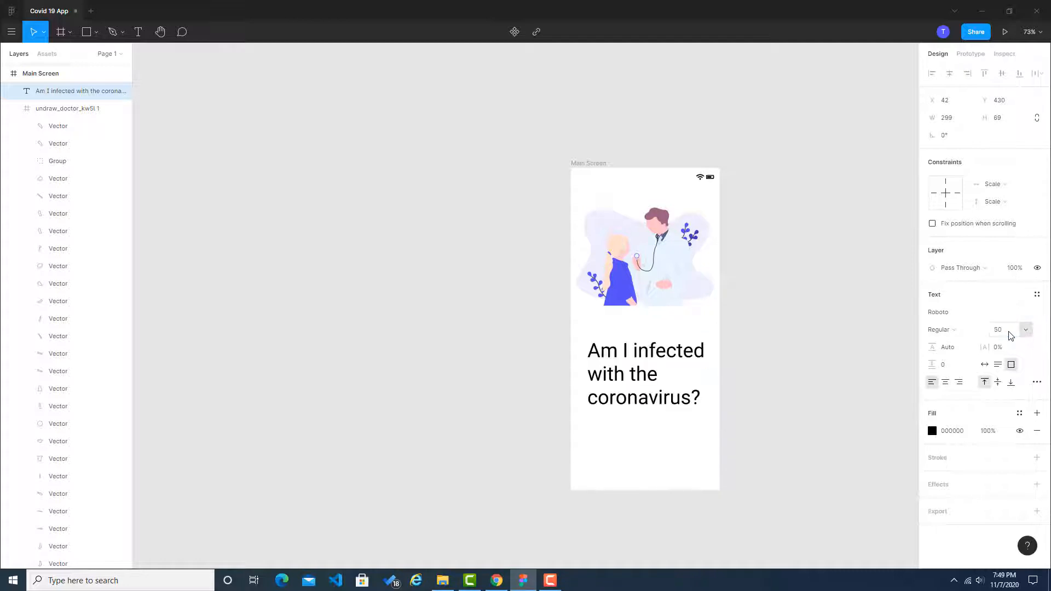
click(1007, 328)
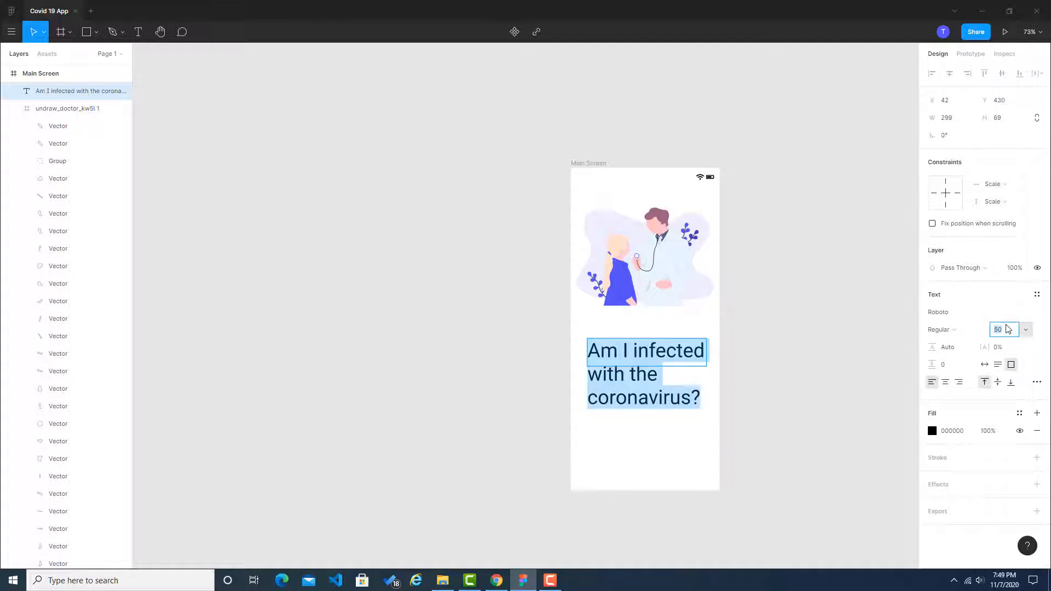
key(Return)
click(1009, 328)
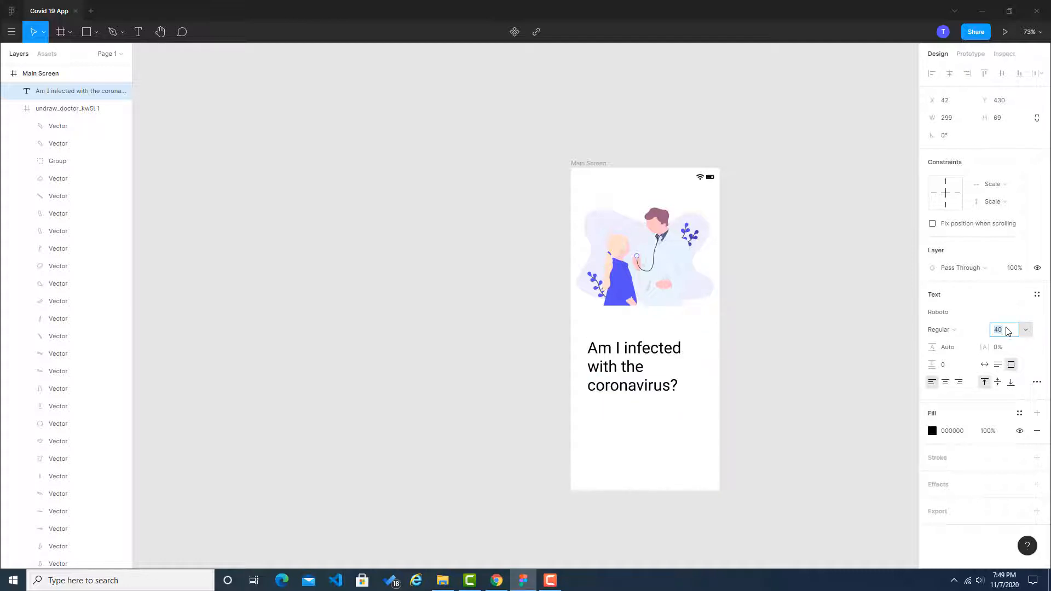
key(Return)
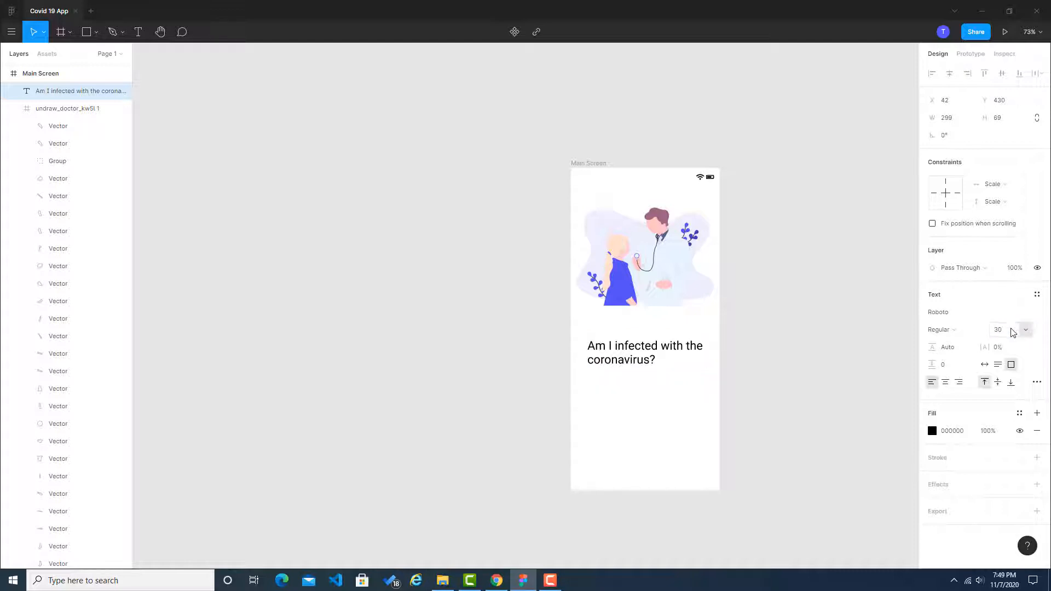
click(1012, 331)
text(20)
key(Return)
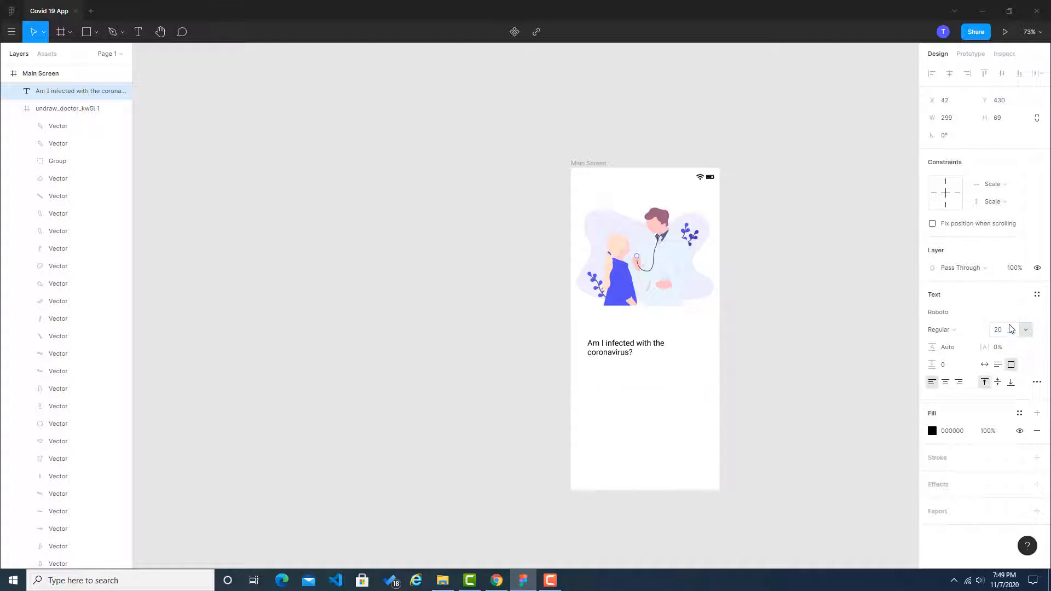
click(1011, 330)
key(Return)
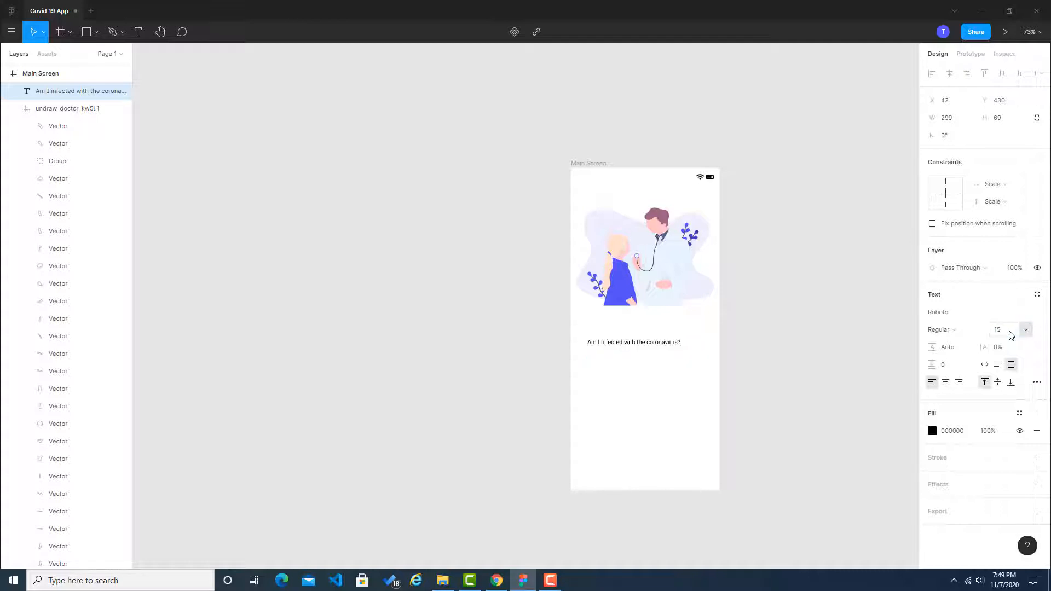
Step: Make the coronavirus heading bold and set its text box to auto width
click(943, 317)
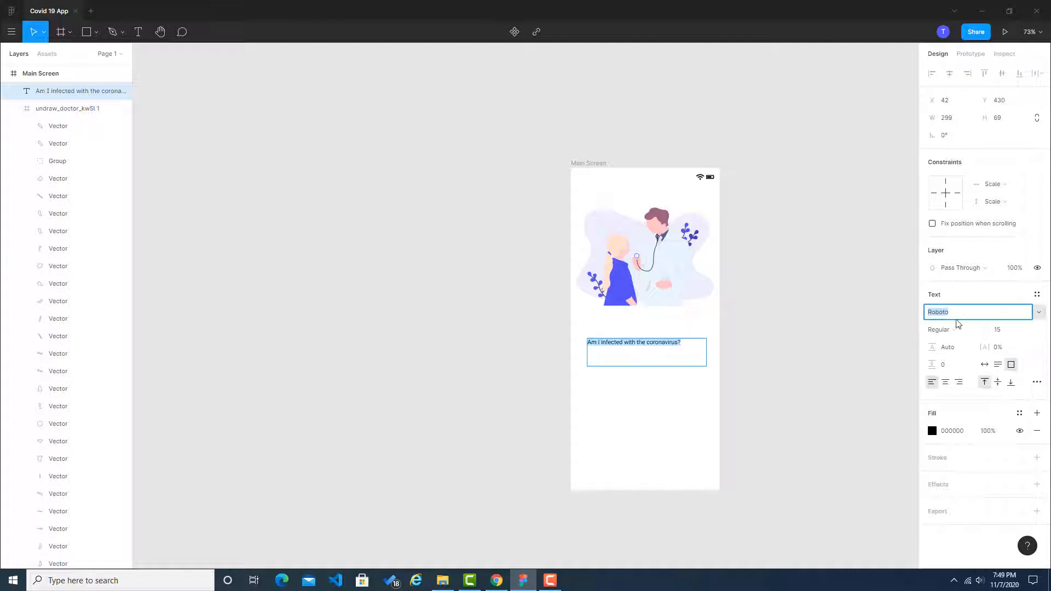
click(951, 332)
click(958, 356)
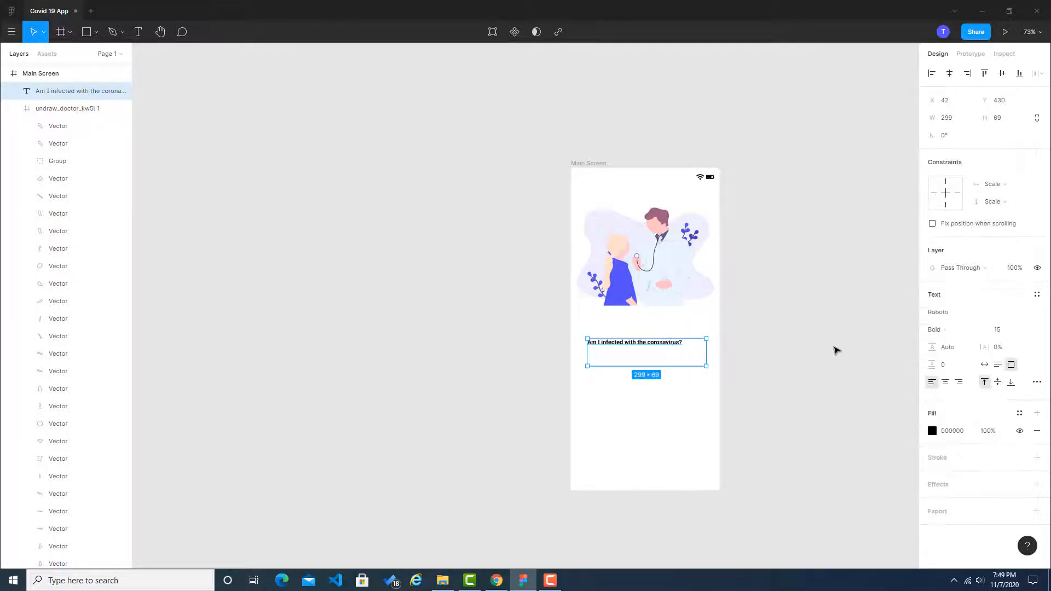
click(827, 351)
click(680, 346)
click(984, 365)
click(776, 356)
Step: Try font size 18 on the bold heading and settle on size 19
click(653, 347)
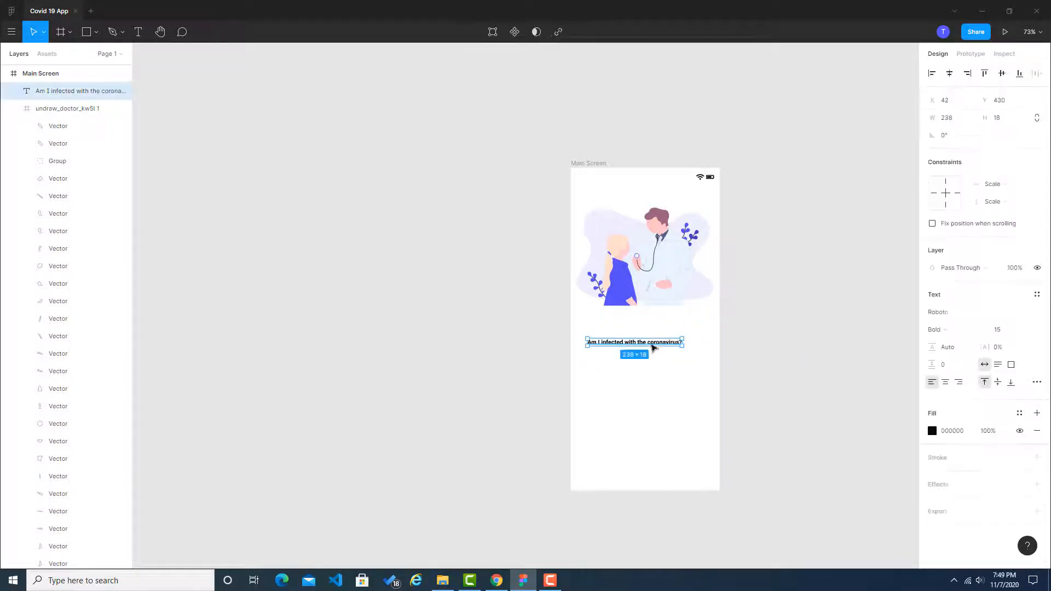
click(1007, 335)
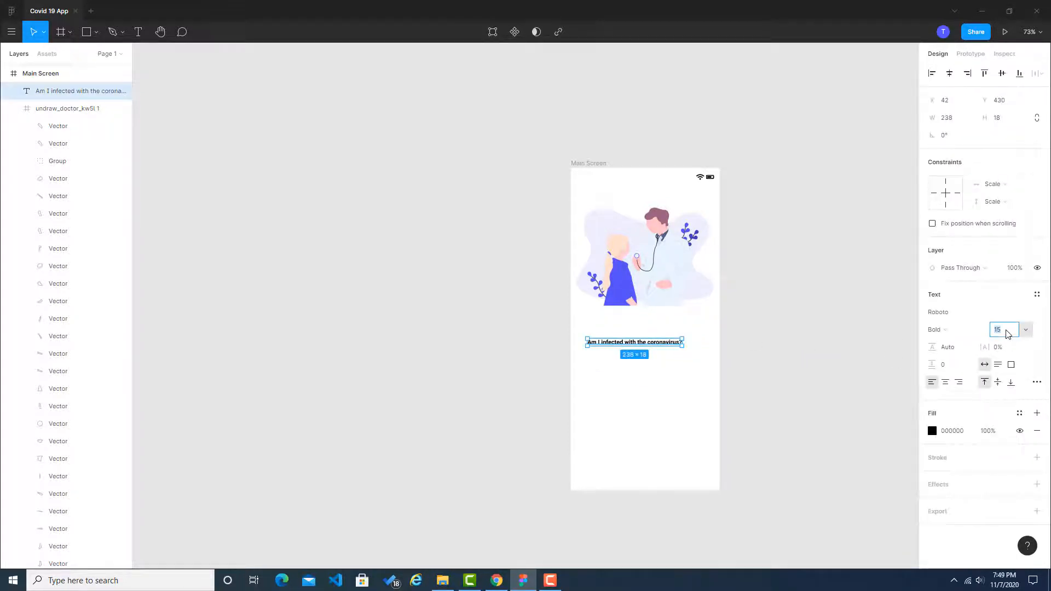
text(18)
key(Return)
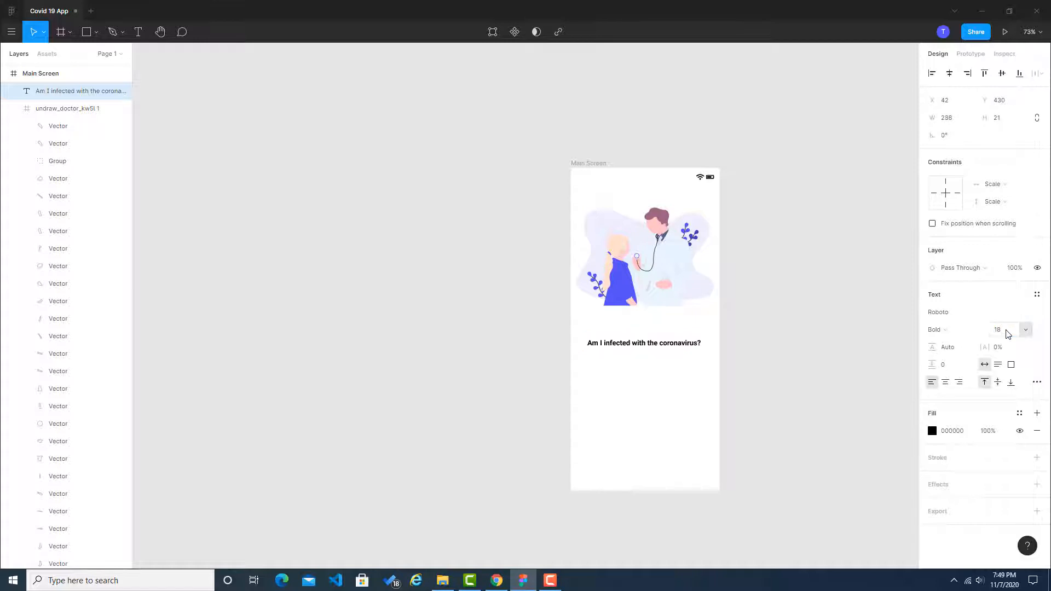
click(1000, 335)
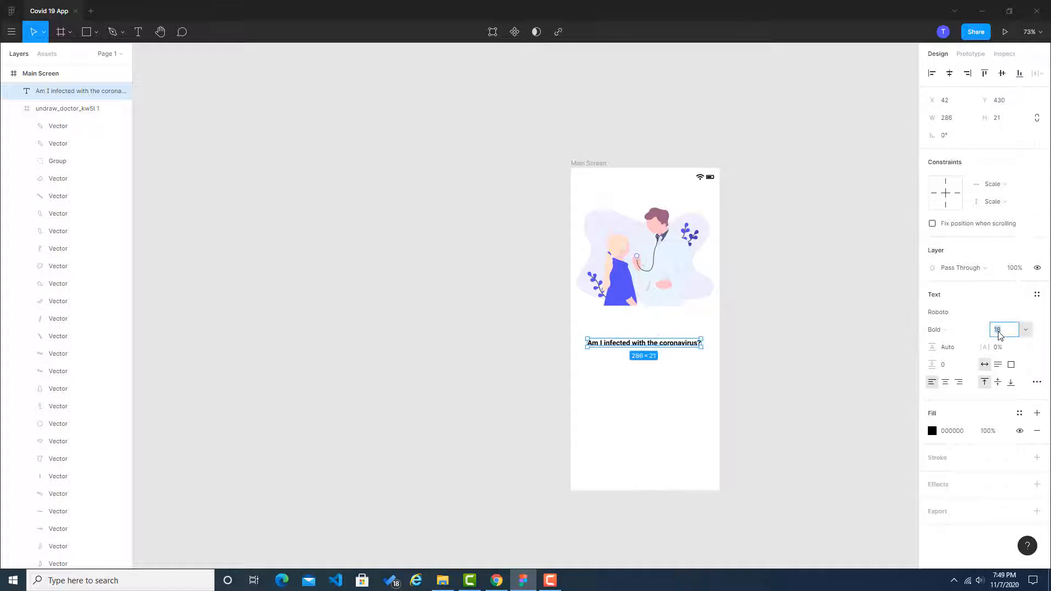
text(19)
key(Return)
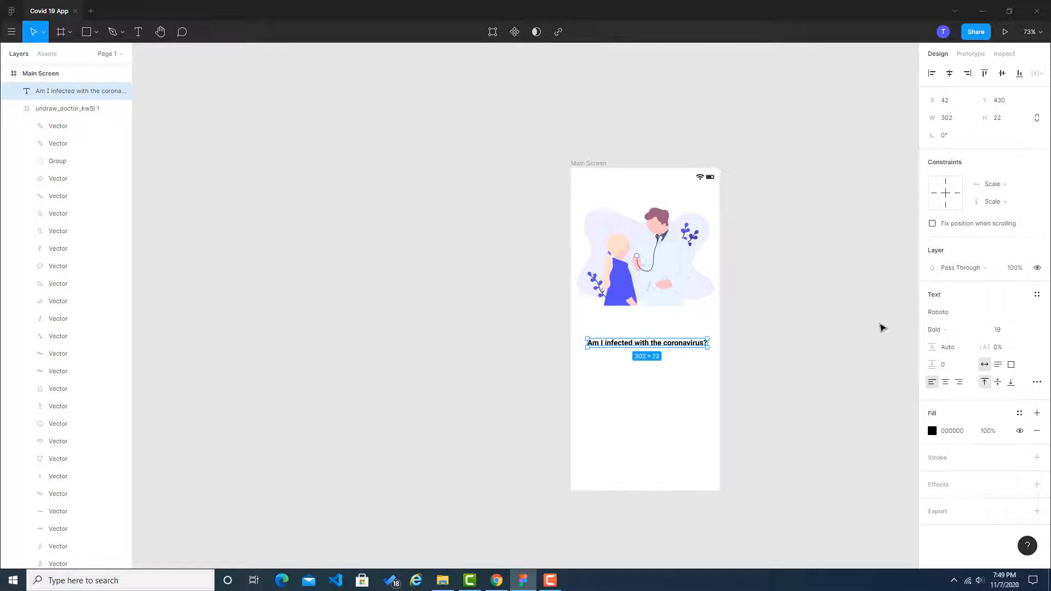
click(882, 326)
Step: Move the heading to X 43, Y 425 so that it is centred horizontally under the doctor illustration
drag(688, 348, 560, 336)
click(737, 266)
scroll(536, 356, up, 1)
scroll(541, 383, up, 3)
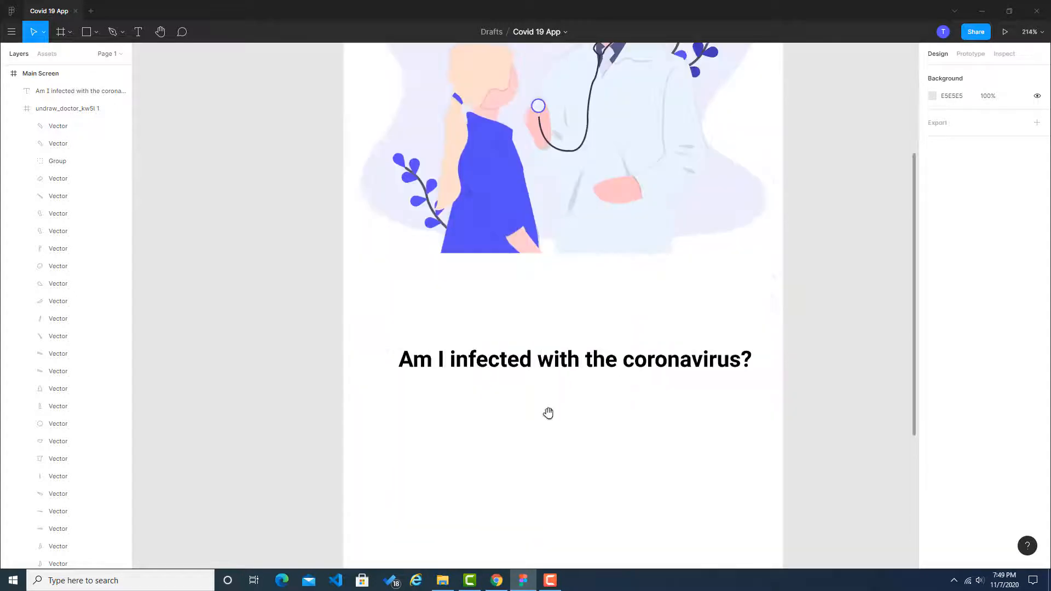
drag(547, 413, 523, 302)
scroll(525, 302, down, 3)
drag(538, 264, 535, 265)
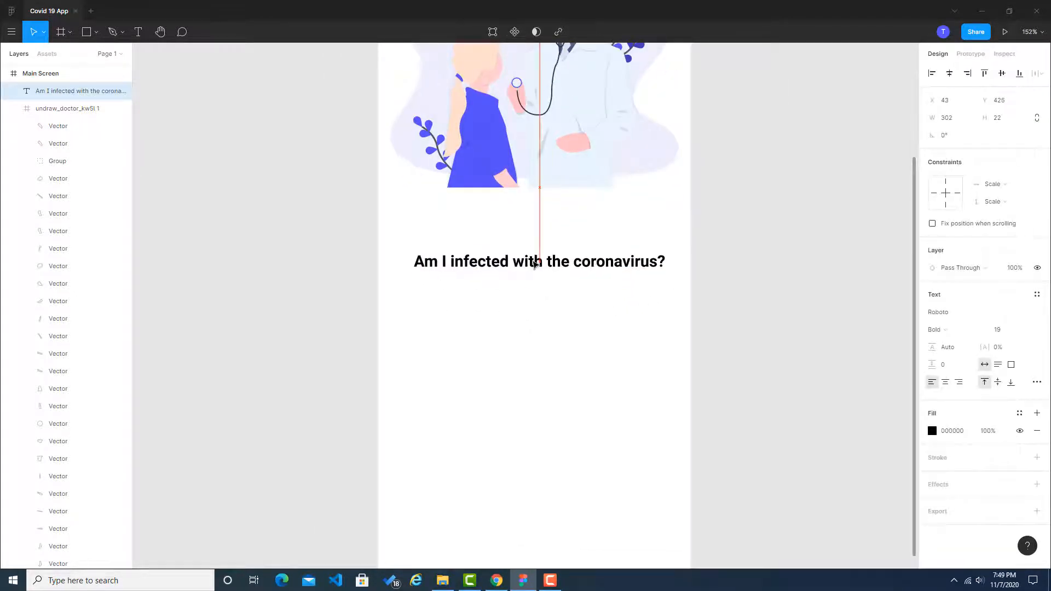
click(821, 285)
Step: Switch to Chrome, search Google for lorem ipsum in a new tab, open lipsum.com and select the first Lorem Ipsum sentence
key(alt+Tab)
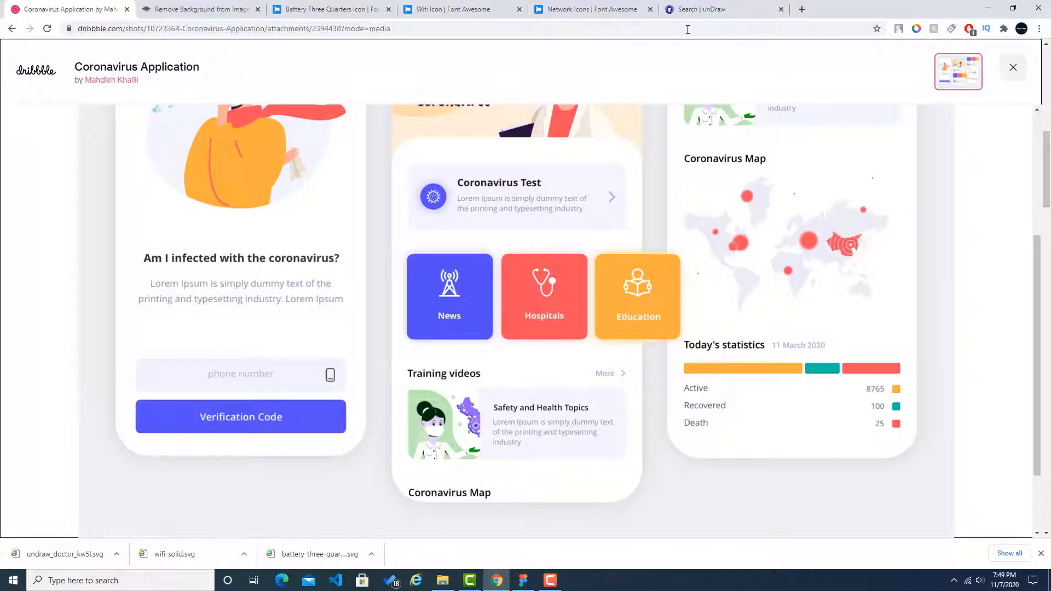
click(802, 9)
text(lorem)
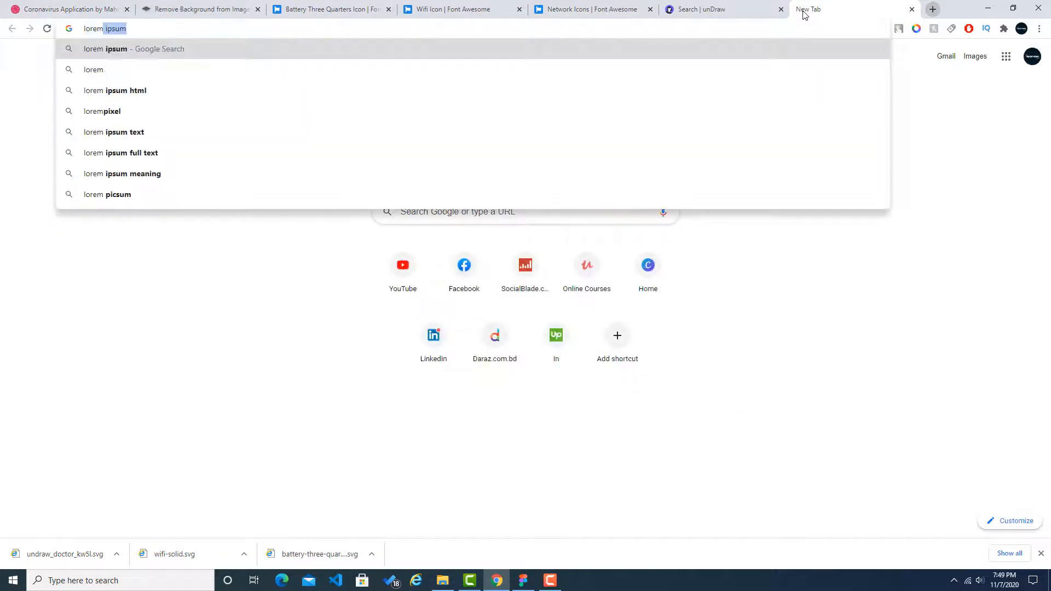
key(Return)
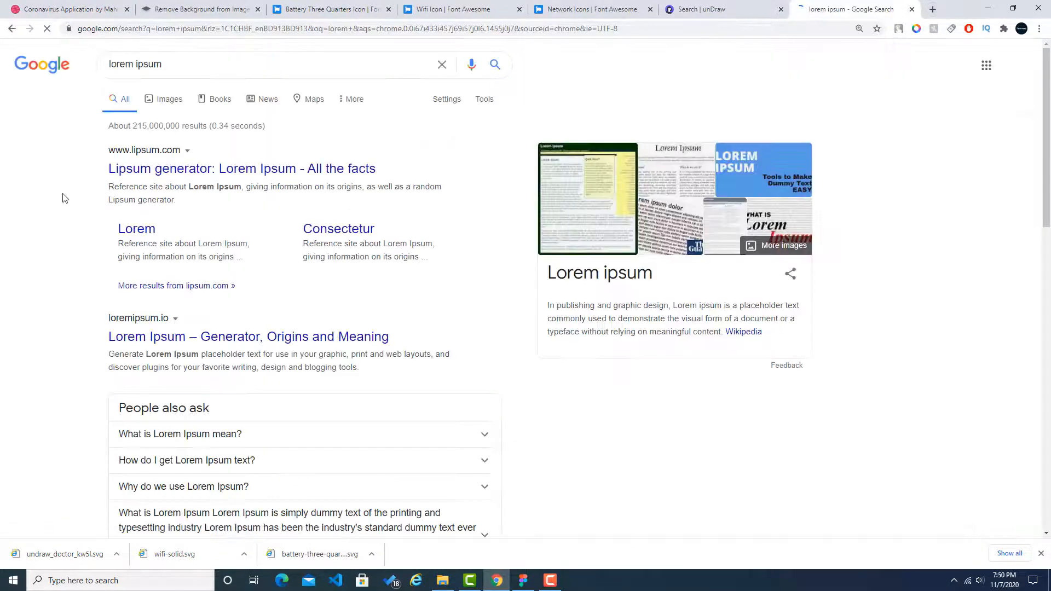
click(157, 169)
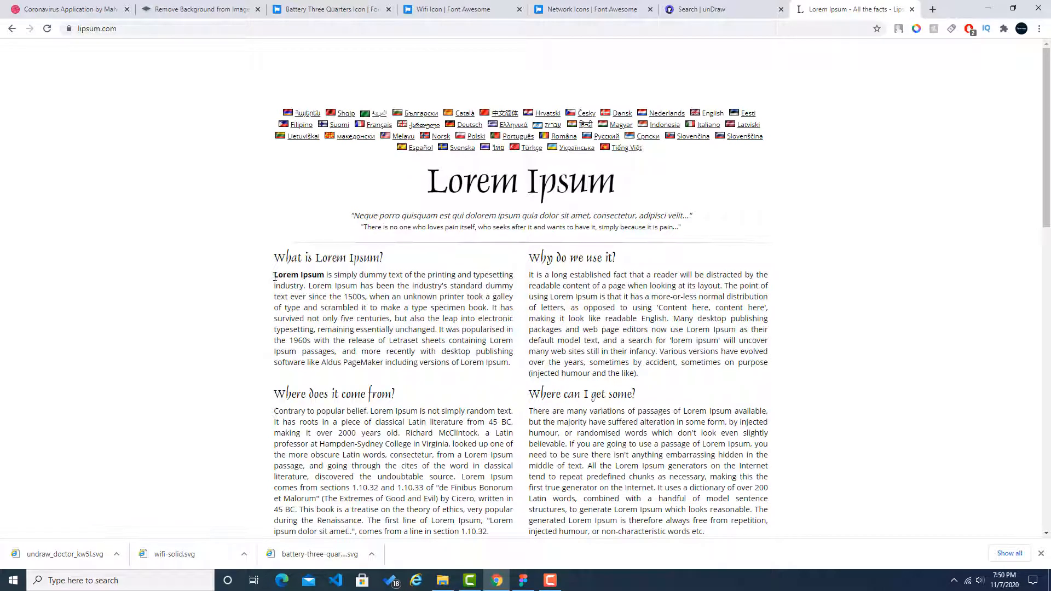
drag(274, 276, 305, 286)
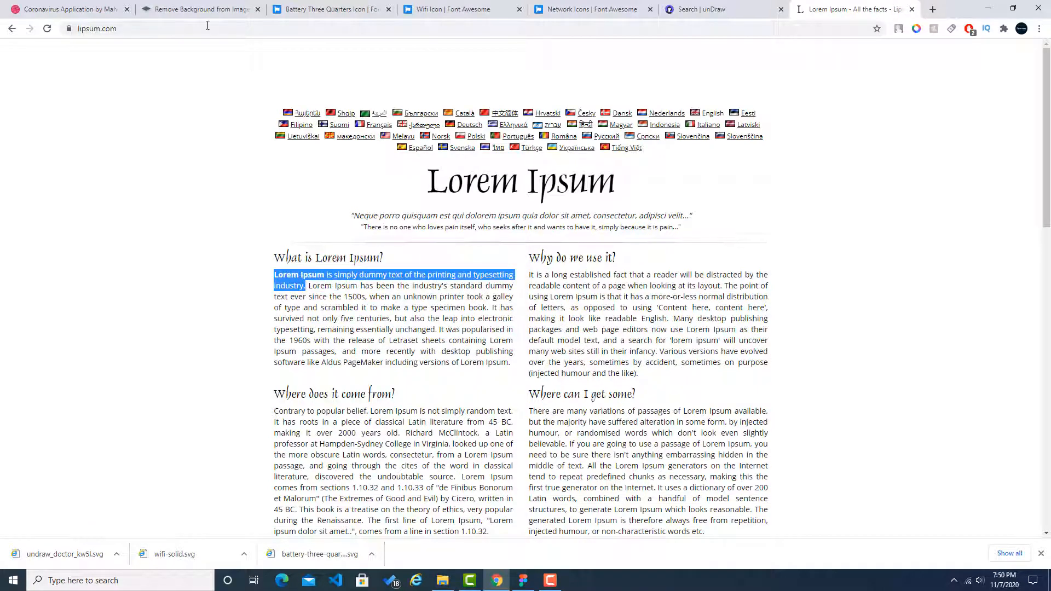
Step: Back in Figma, place a copy of the coronavirus heading below the original at X 47, Y 493
click(523, 580)
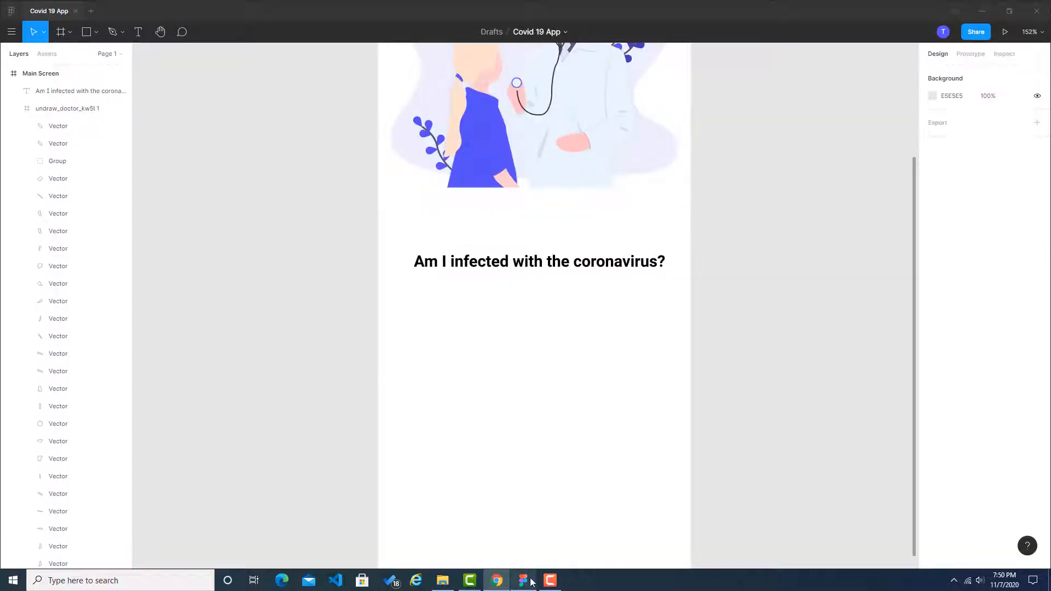
click(591, 269)
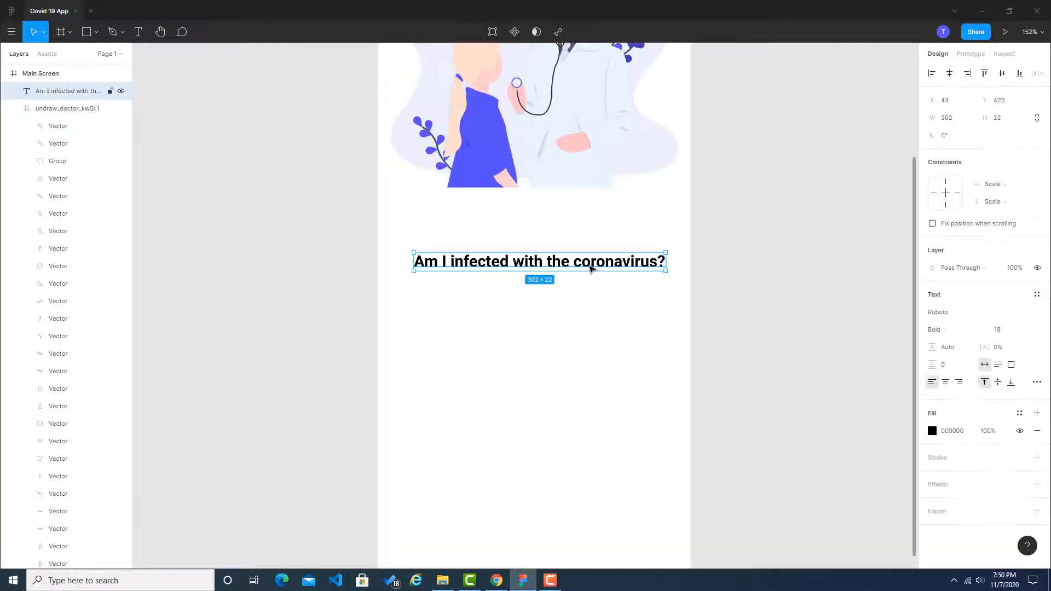
key(ctrl+v)
drag(591, 269, 593, 318)
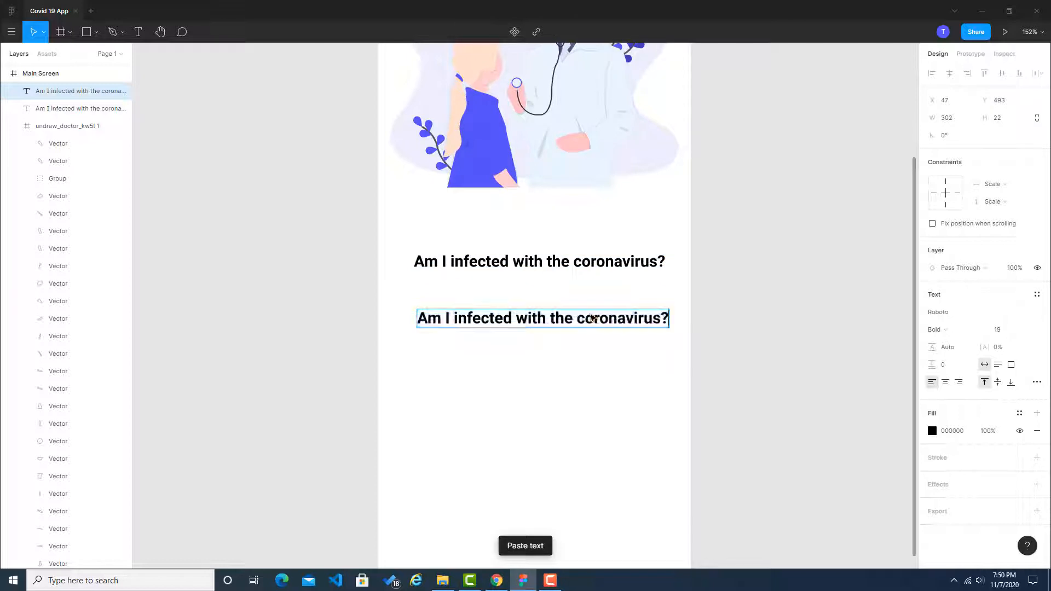
Step: Copy the first Lorem Ipsum sentence from lipsum.com in Chrome and replace the duplicated heading's text with it in Figma
click(496, 580)
drag(334, 275, 335, 275)
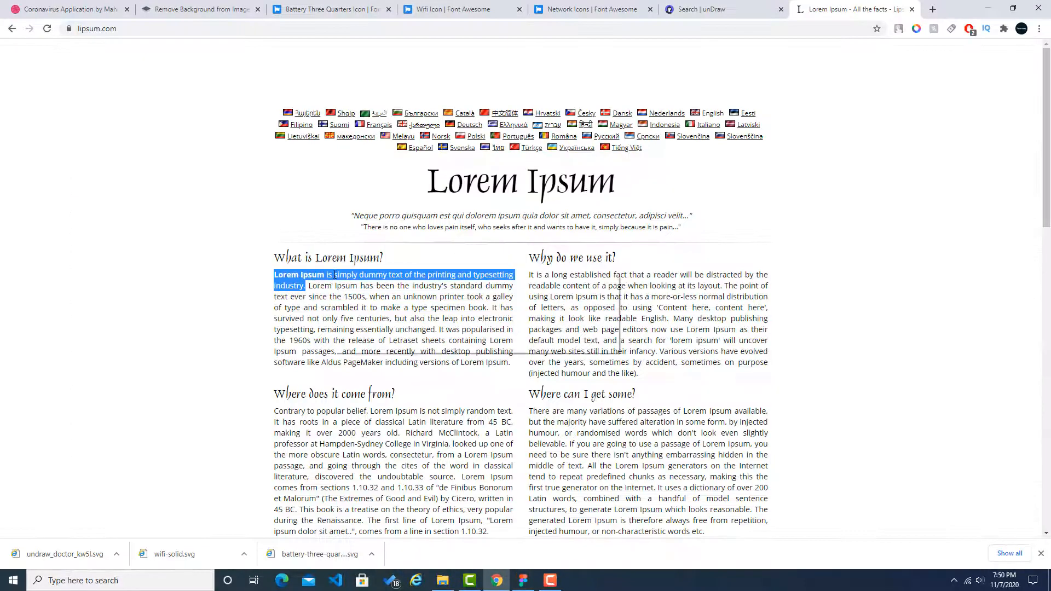
right_click(335, 275)
click(347, 285)
click(523, 581)
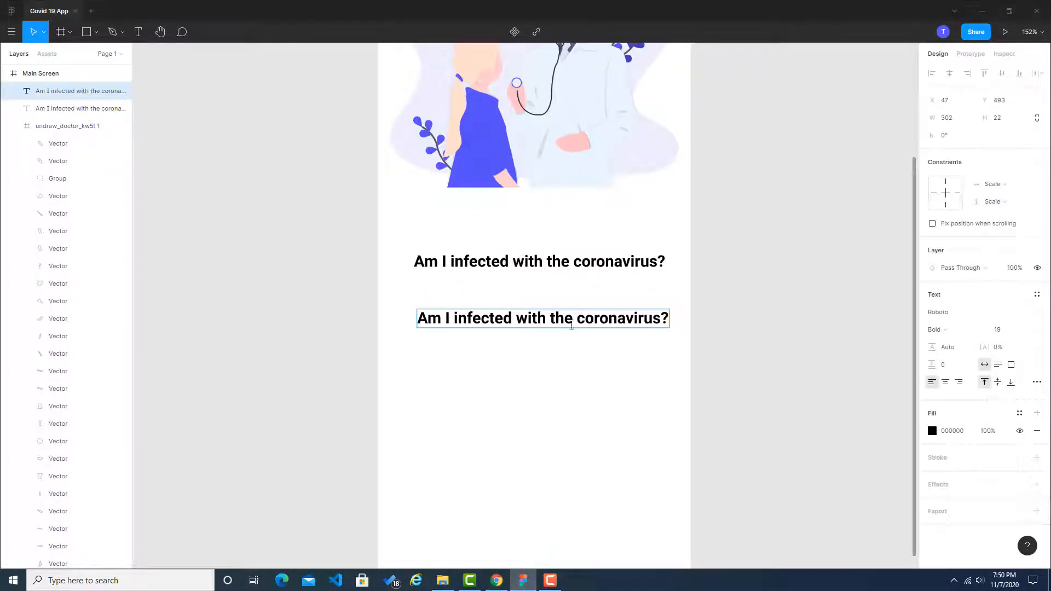
key(ctrl+v)
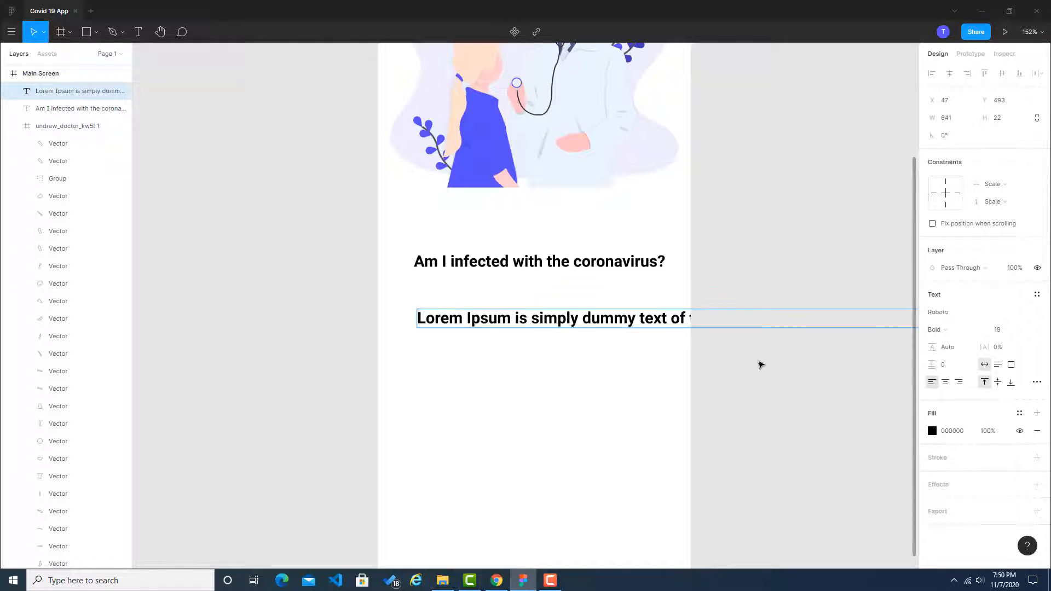
Step: Break the Lorem Ipsum text into two lines, with the second line starting at "of the printing"
key(Escape)
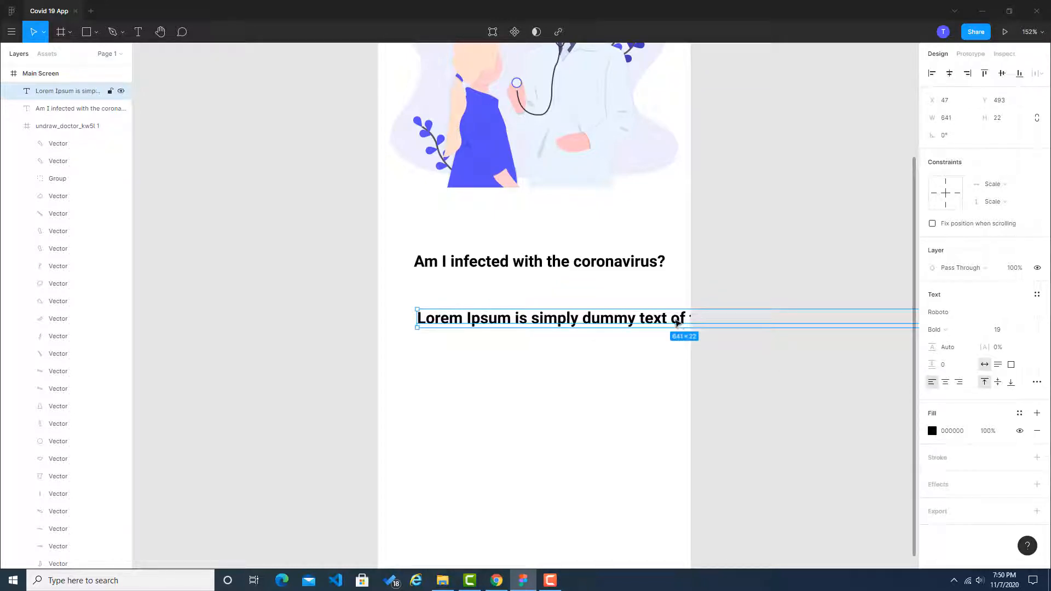
double_click(675, 322)
click(675, 323)
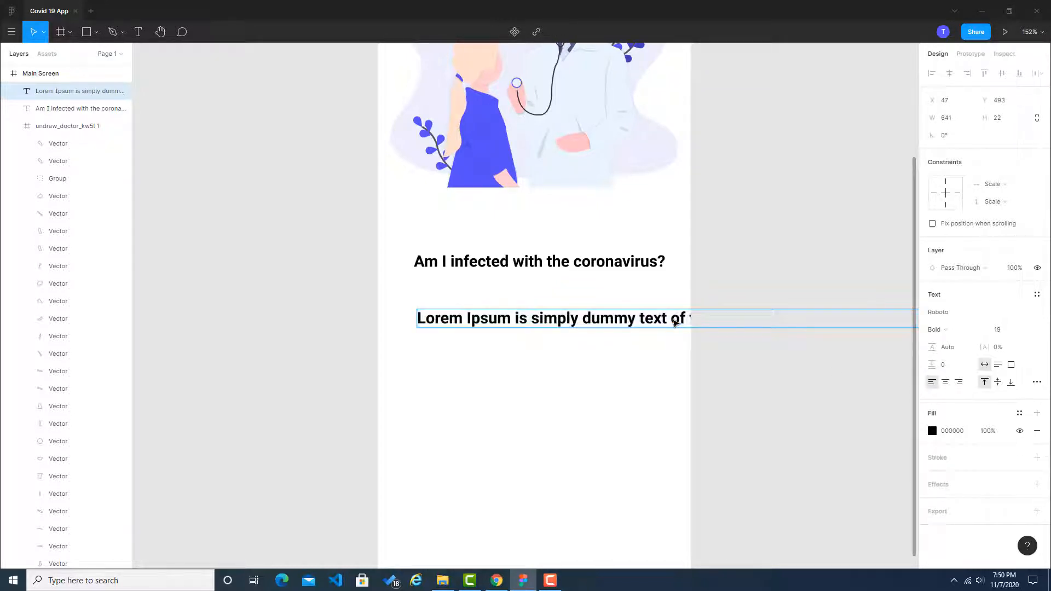
key(Return)
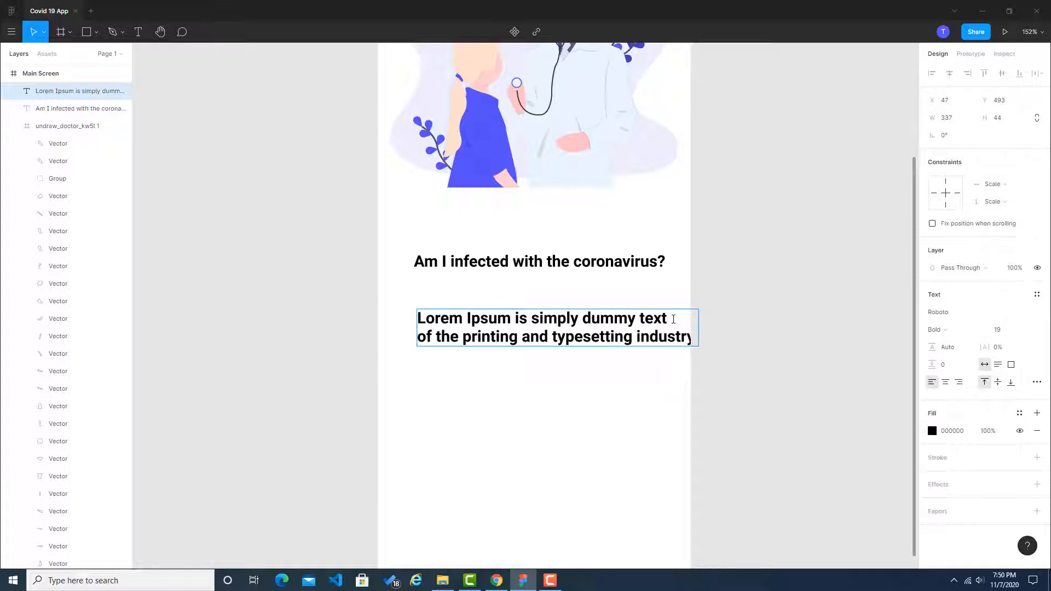
Step: Set the font size of the whole two-line Lorem Ipsum text to 14
key(ctrl+a)
click(997, 330)
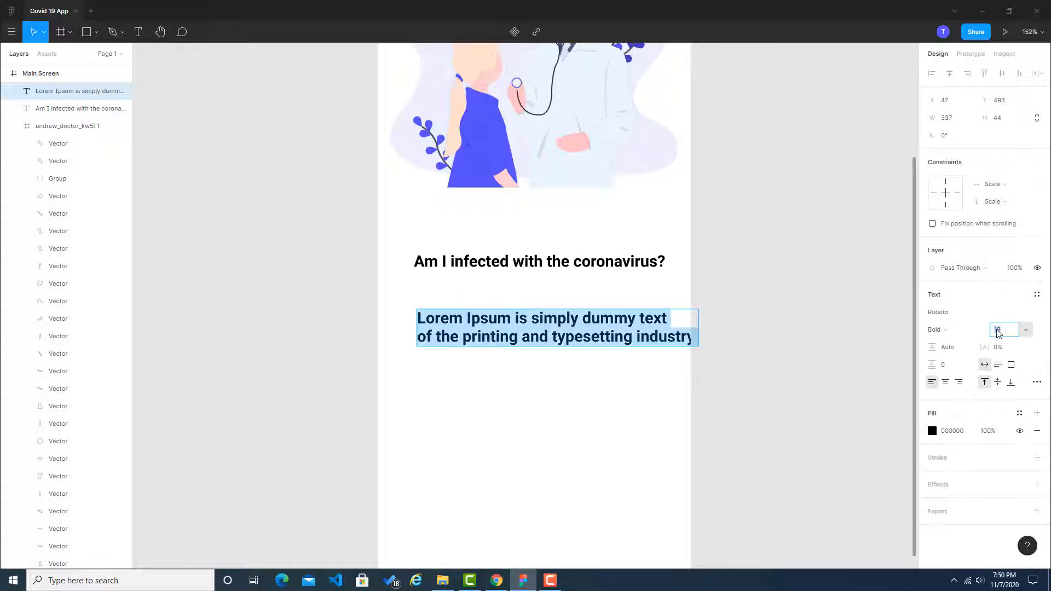
text(14)
key(Return)
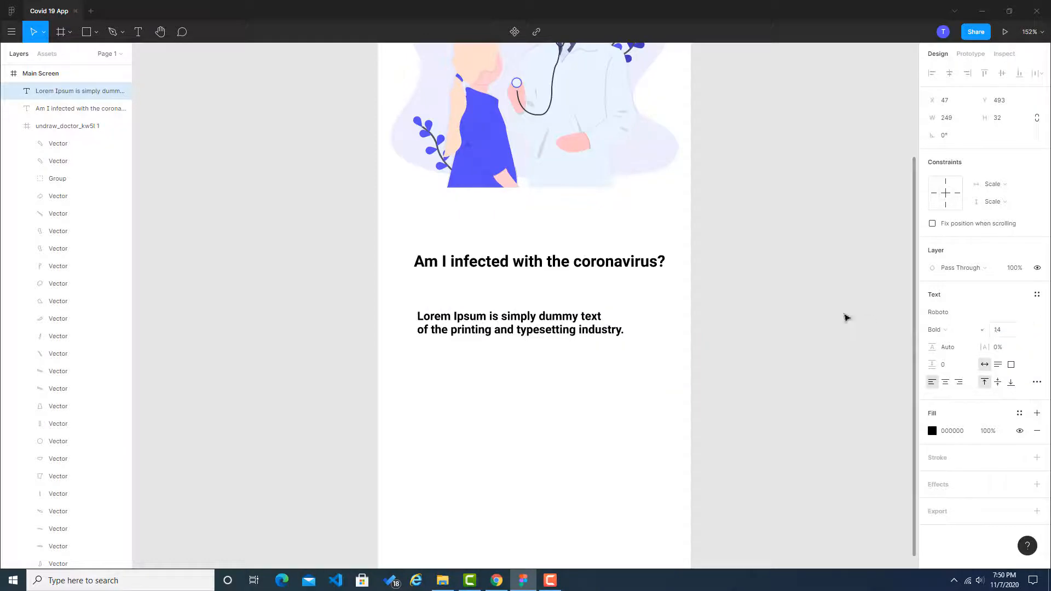
key(Escape)
Step: Switch to Chrome and bring up the Coronavirus Application reference on Dribbble
click(494, 581)
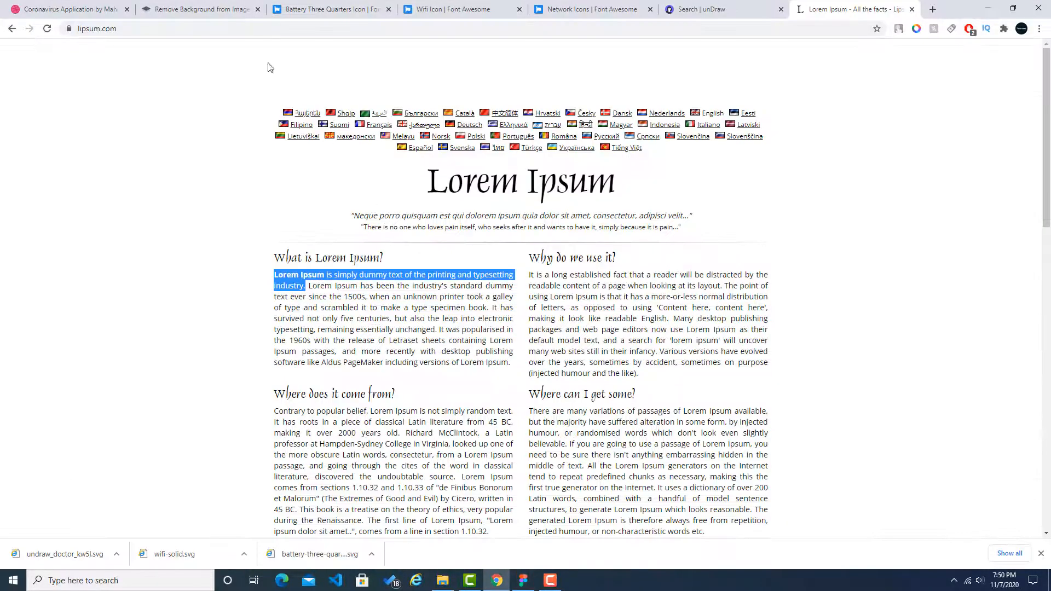
click(121, 3)
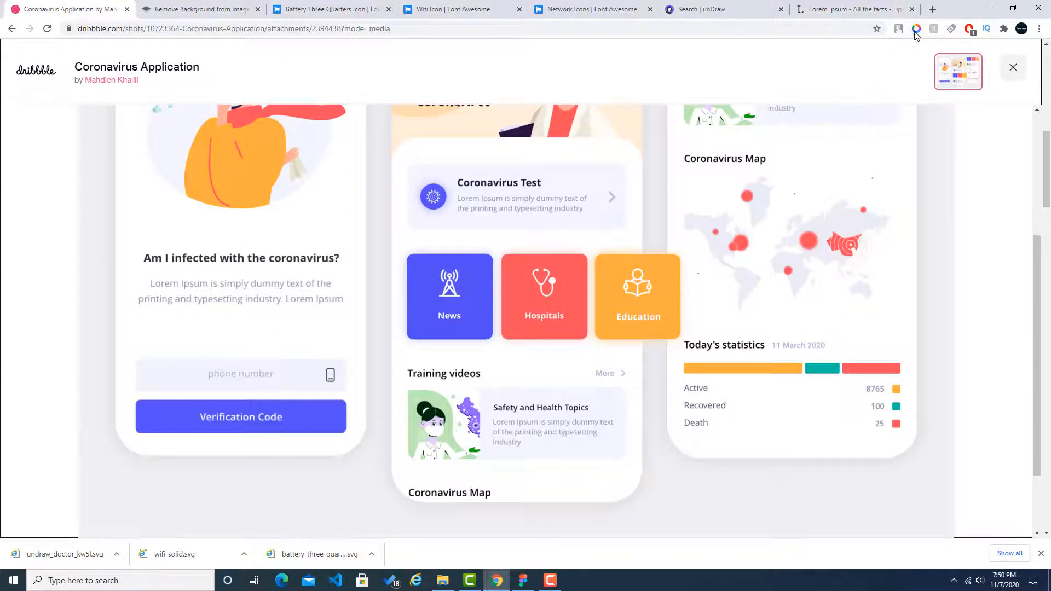
click(915, 30)
click(861, 295)
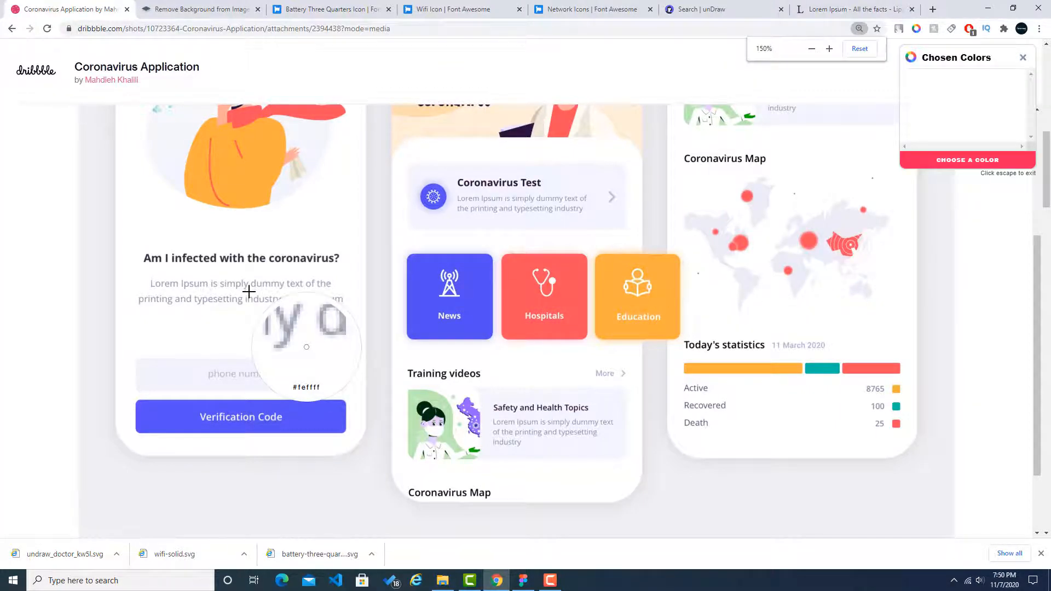
key(Escape)
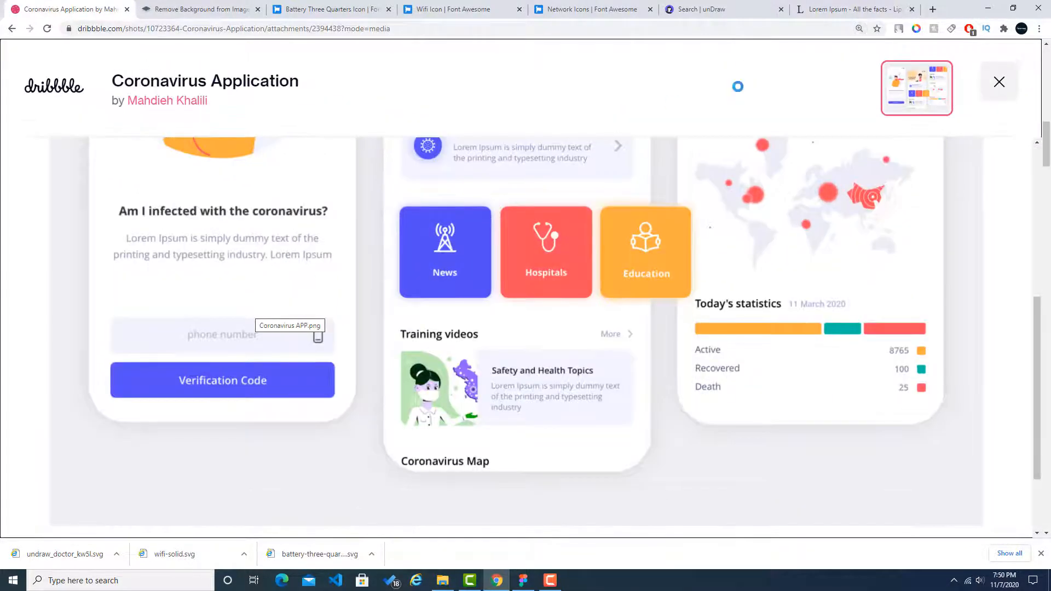
click(858, 28)
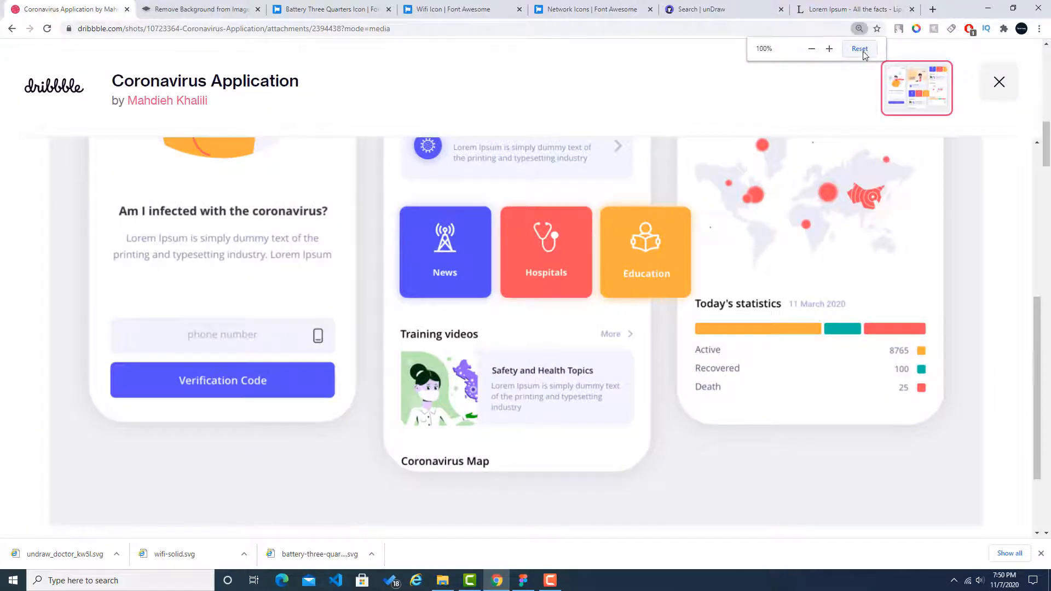
click(861, 49)
Step: Sample the grey #a9adbf from the reference's Lorem Ipsum text with the colour picker extension and copy its hex code
click(916, 29)
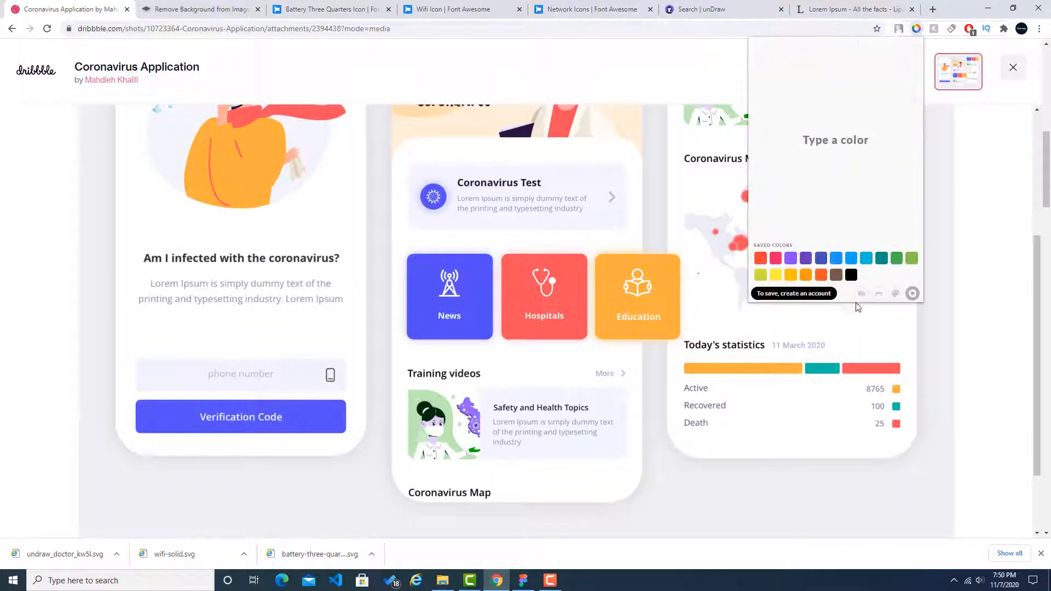
click(861, 293)
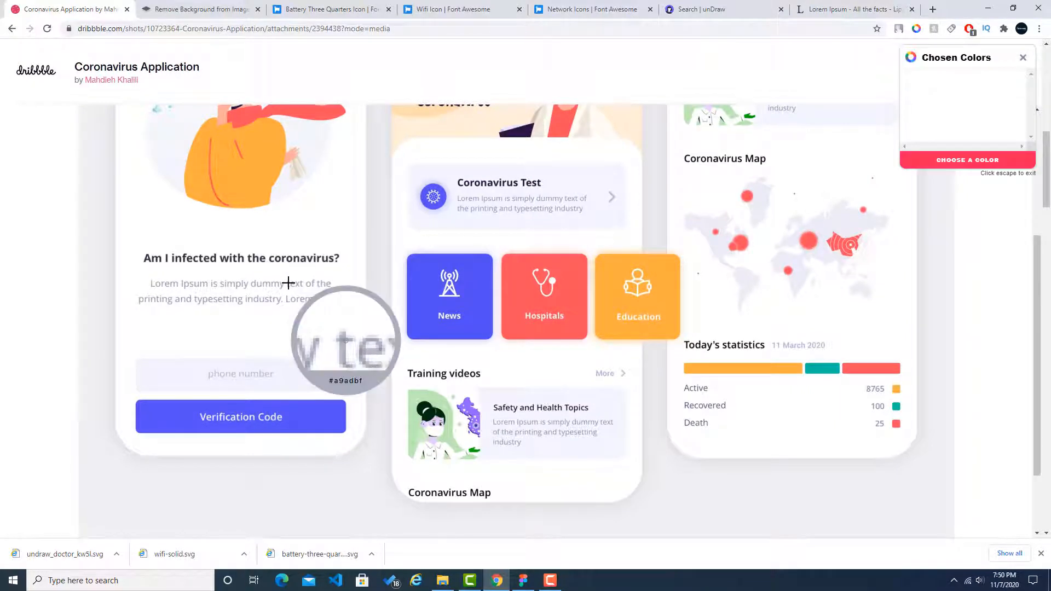
click(288, 283)
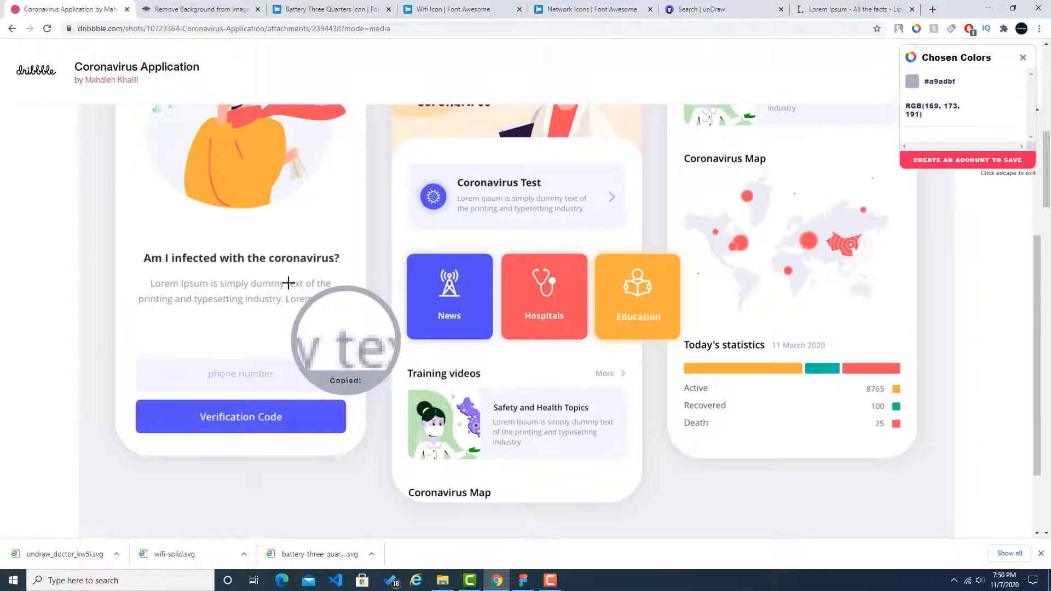
click(944, 83)
Step: Back in Figma, set the Lorem Ipsum text's fill to A9ADBF
click(521, 581)
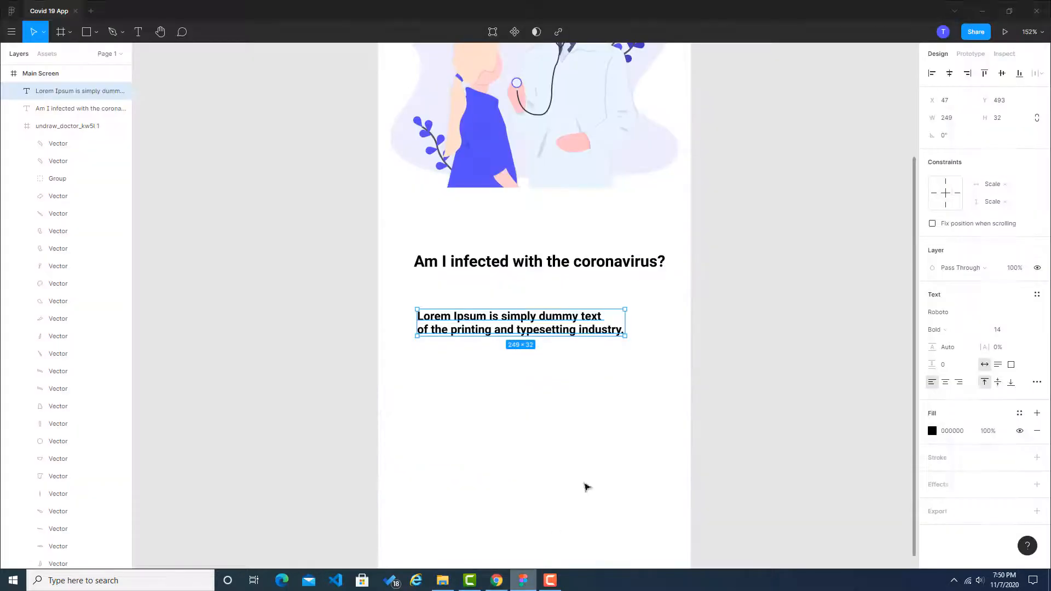
click(750, 352)
click(590, 329)
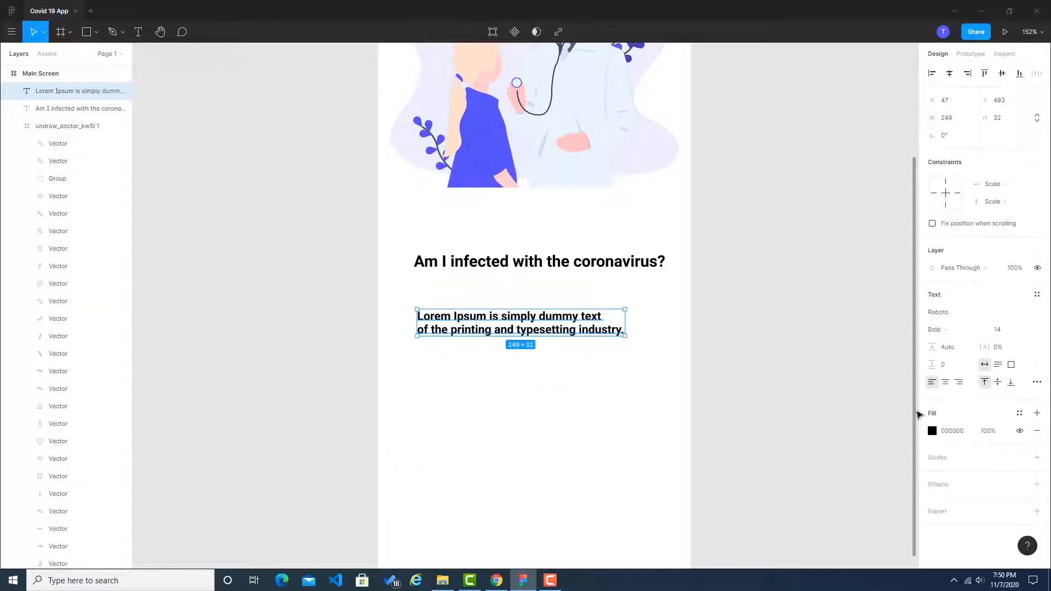
click(953, 431)
key(ctrl+v)
click(853, 386)
Step: Centre-align the Lorem Ipsum text and move it up so that it sits centred just below the coronavirus heading
click(579, 326)
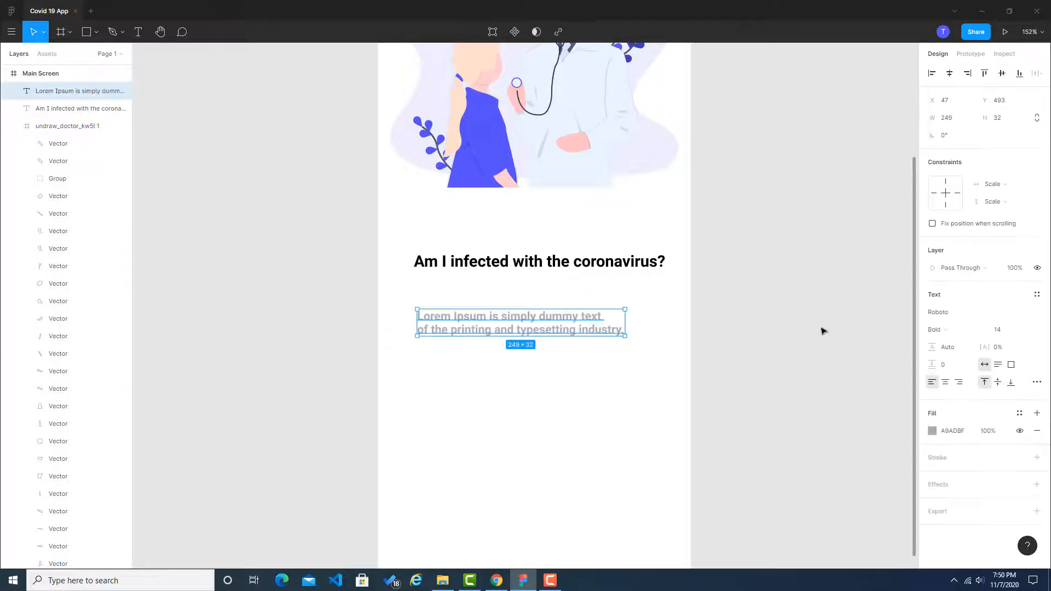
click(948, 387)
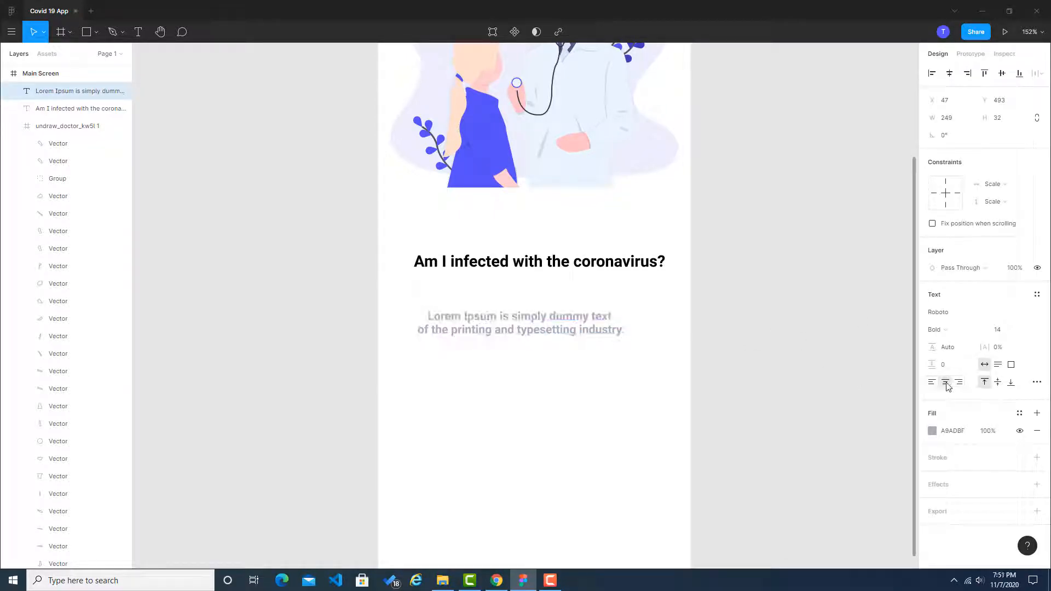
click(565, 300)
drag(556, 319, 568, 301)
click(711, 304)
Step: Switch to the Dribbble reference in Chrome to examine the phone number field and Verification Code button
scroll(798, 337, down, 2)
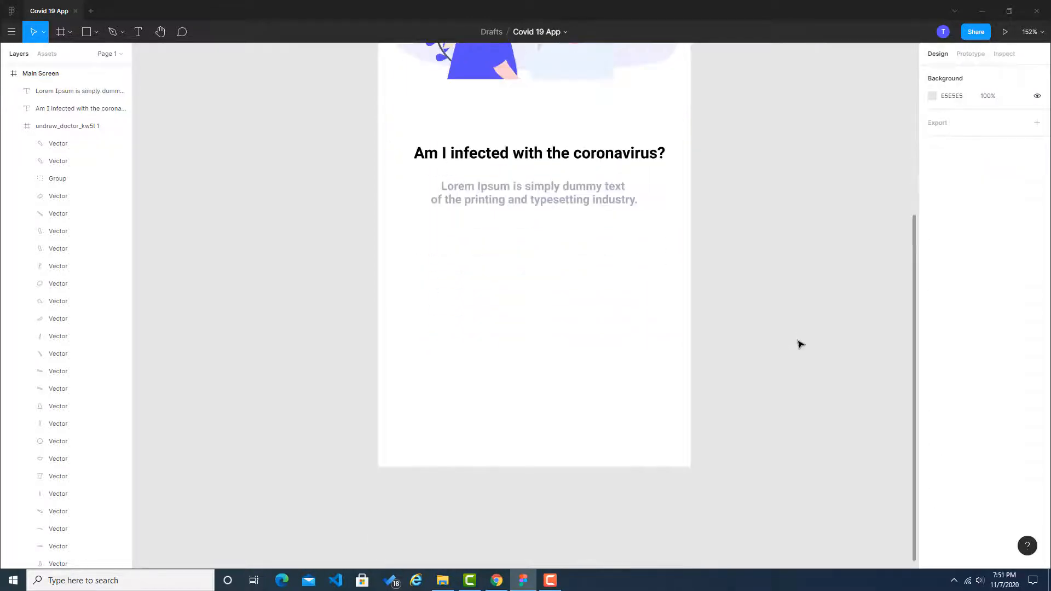
key(alt+Tab)
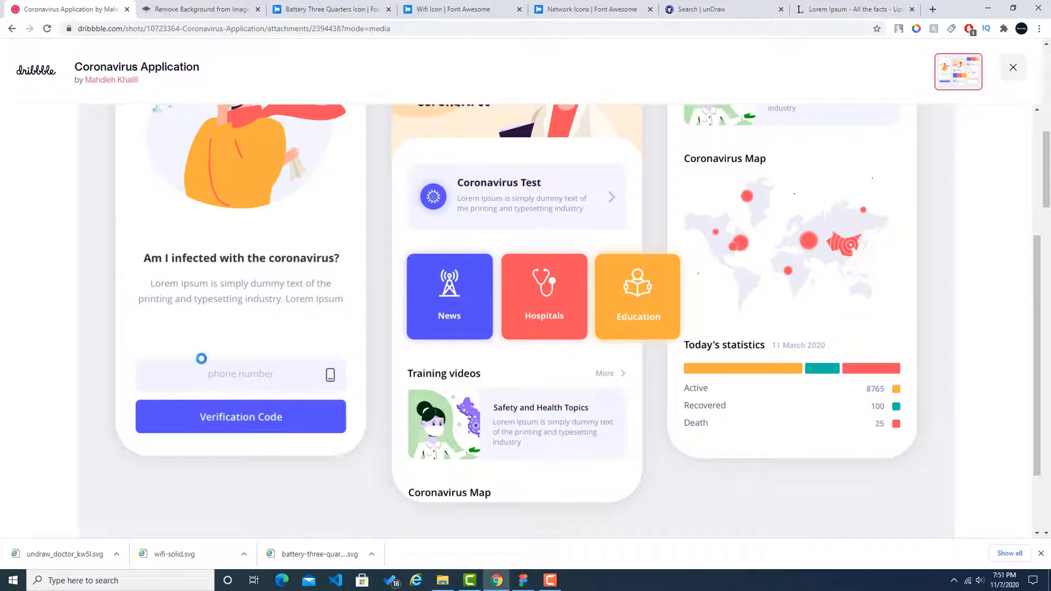
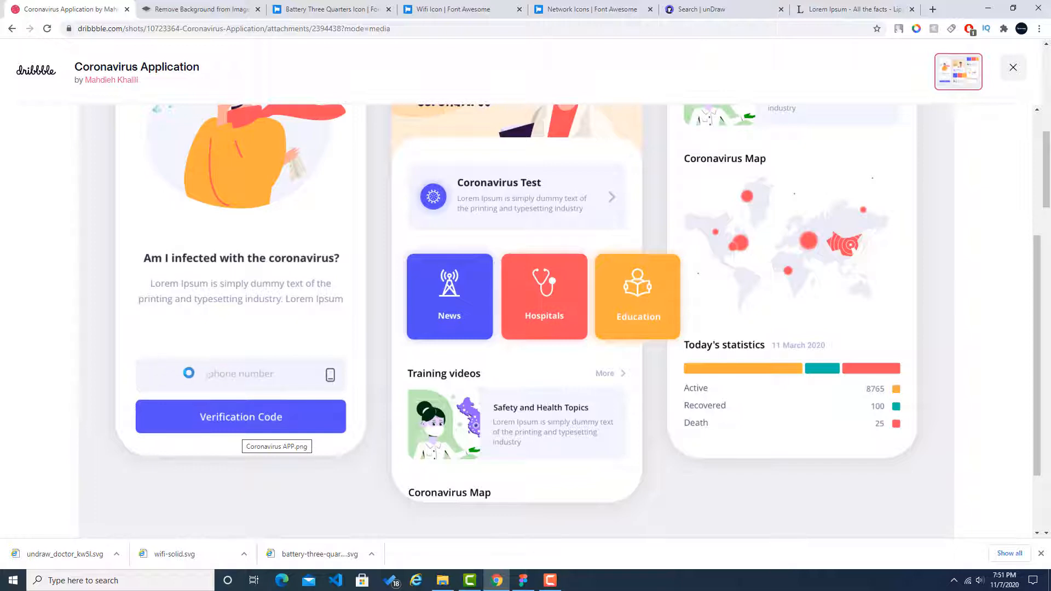
Step: Back in Figma, draw a rectangle about 339 × 67 below the Lorem Ipsum text, near the bottom of the Main Screen
click(523, 580)
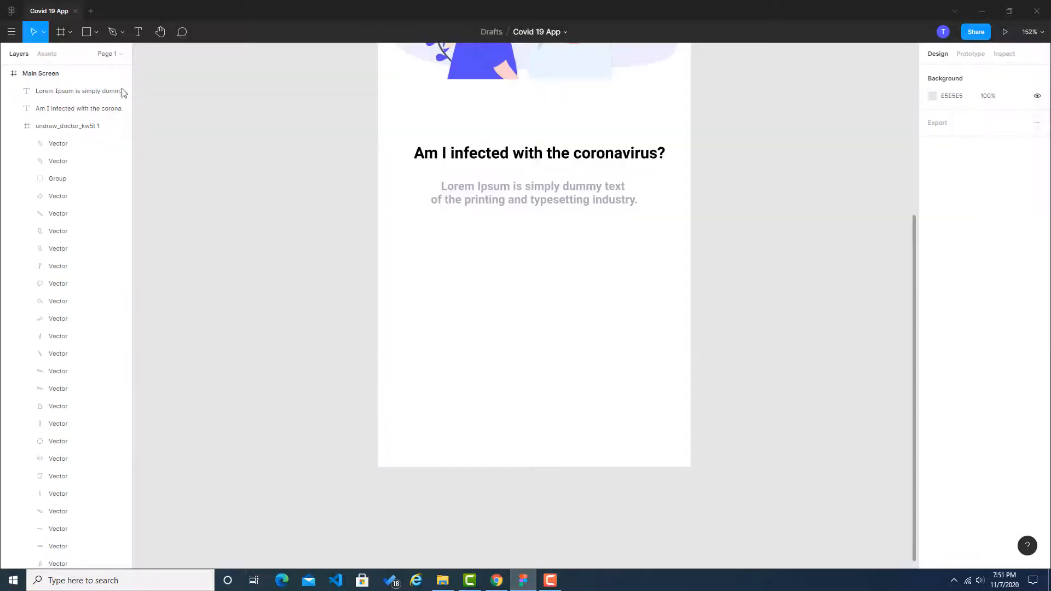
click(96, 32)
click(87, 55)
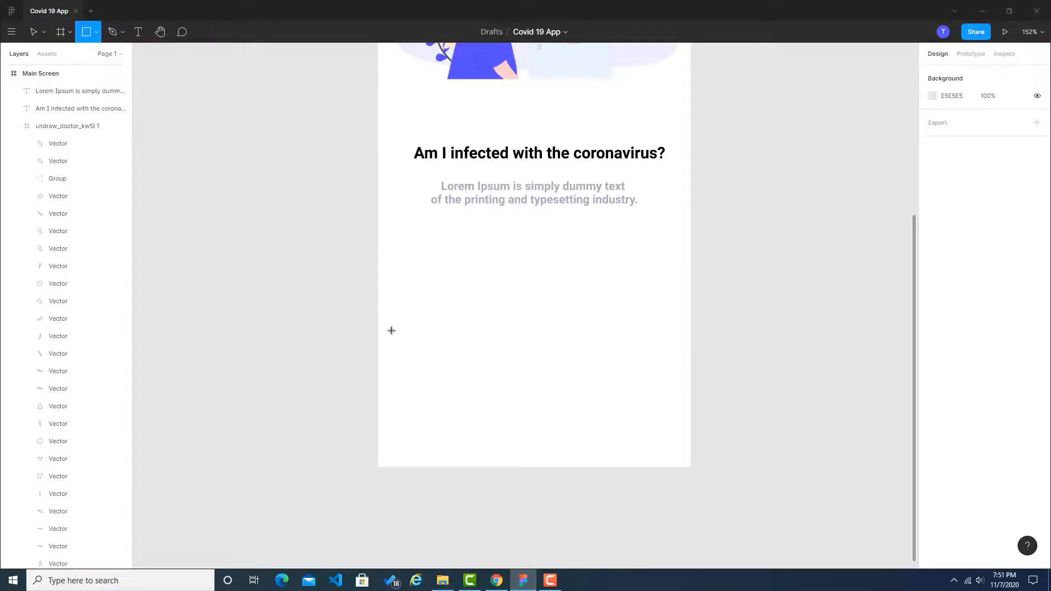
drag(395, 312, 679, 371)
click(711, 359)
Step: Round the grey rectangle's corners, trying a radius of 5 and settling on 7
click(610, 354)
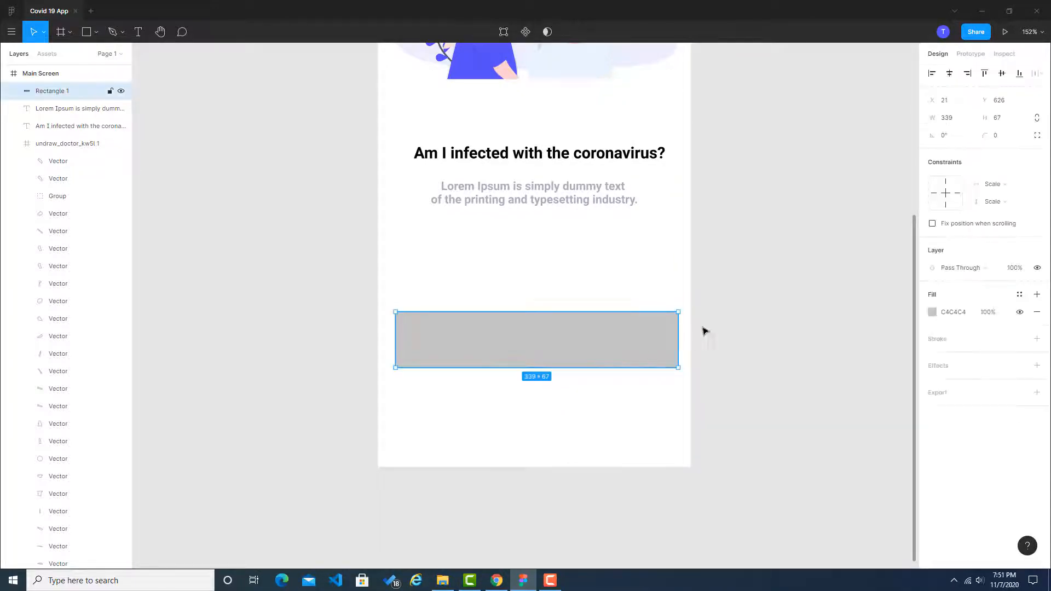
text(5)
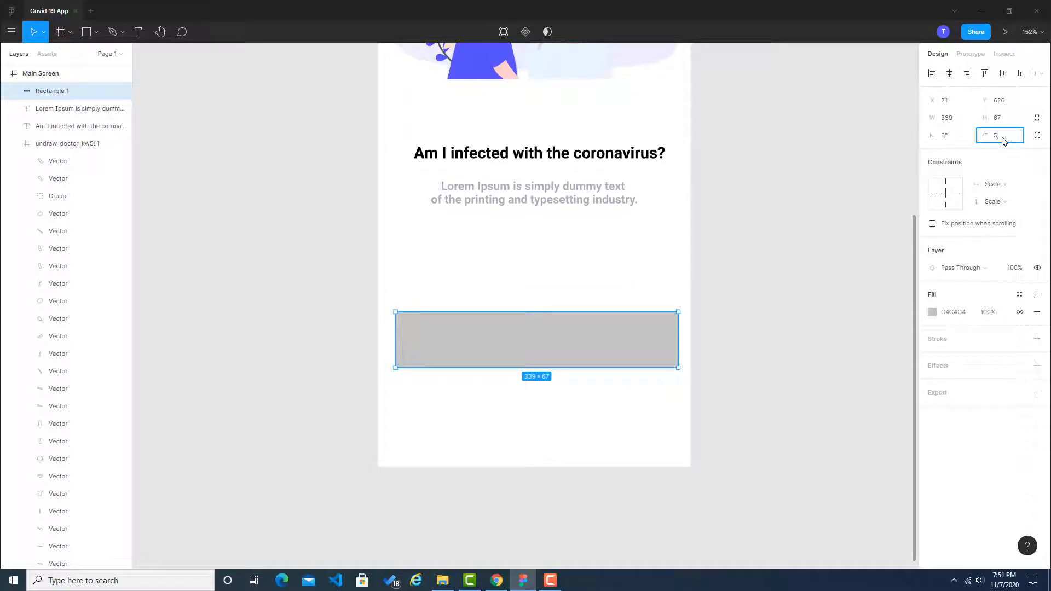
click(783, 258)
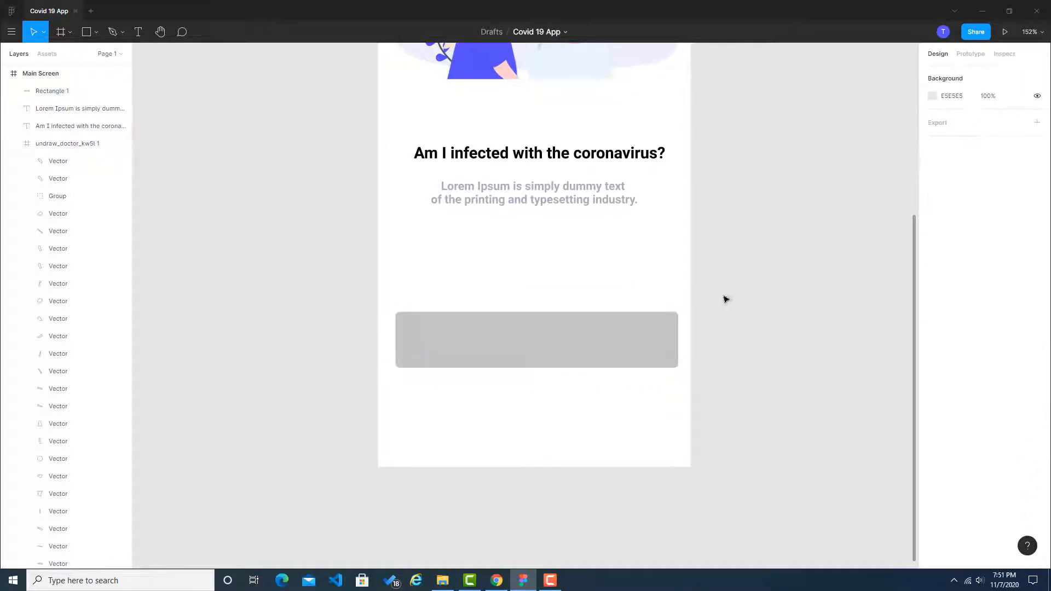
key(alt+Tab)
key(alt+Tab)
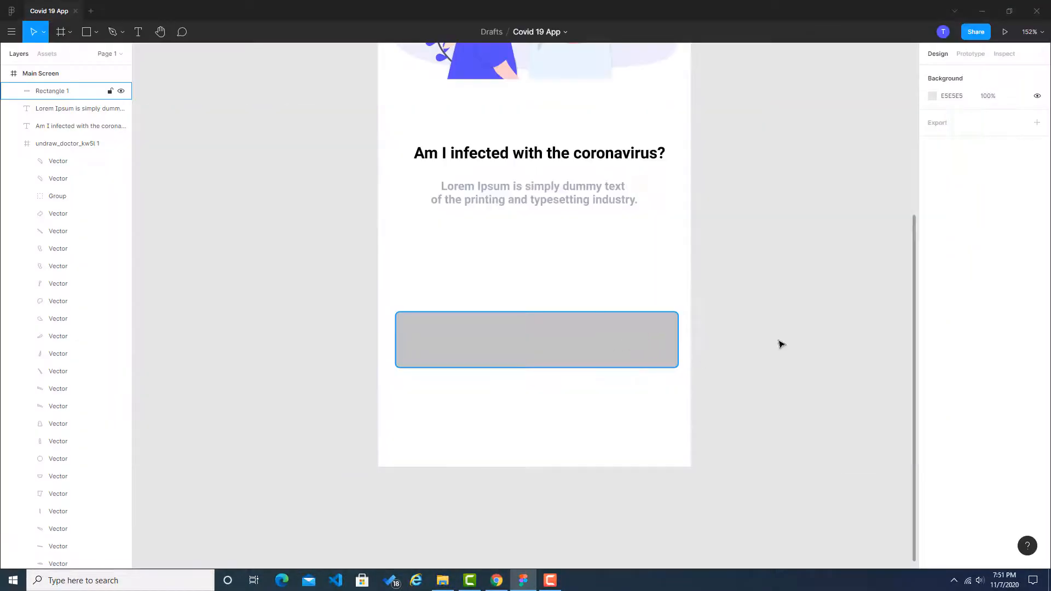
click(645, 340)
click(1011, 138)
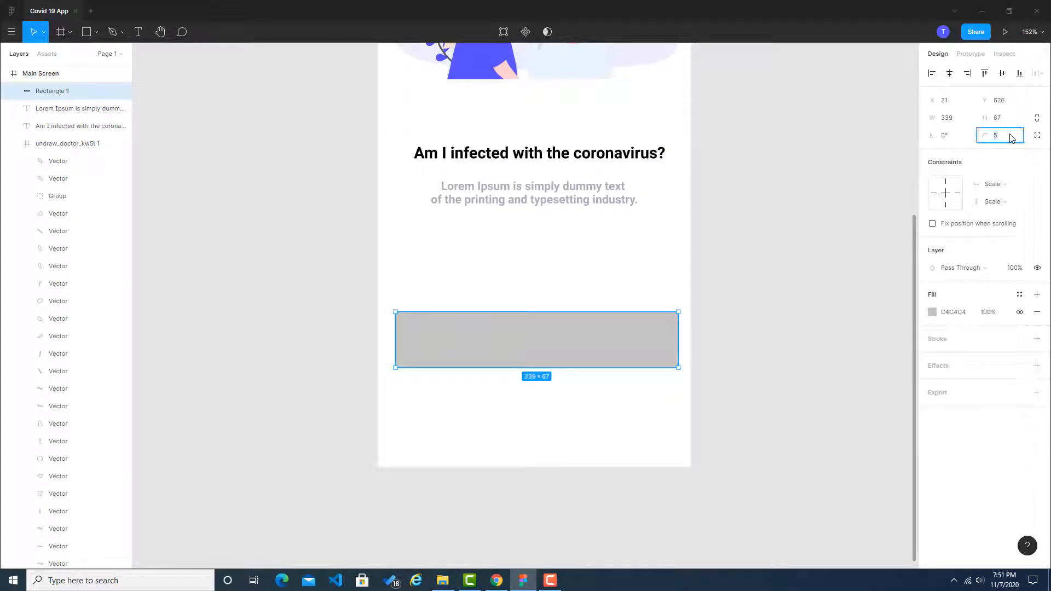
click(832, 324)
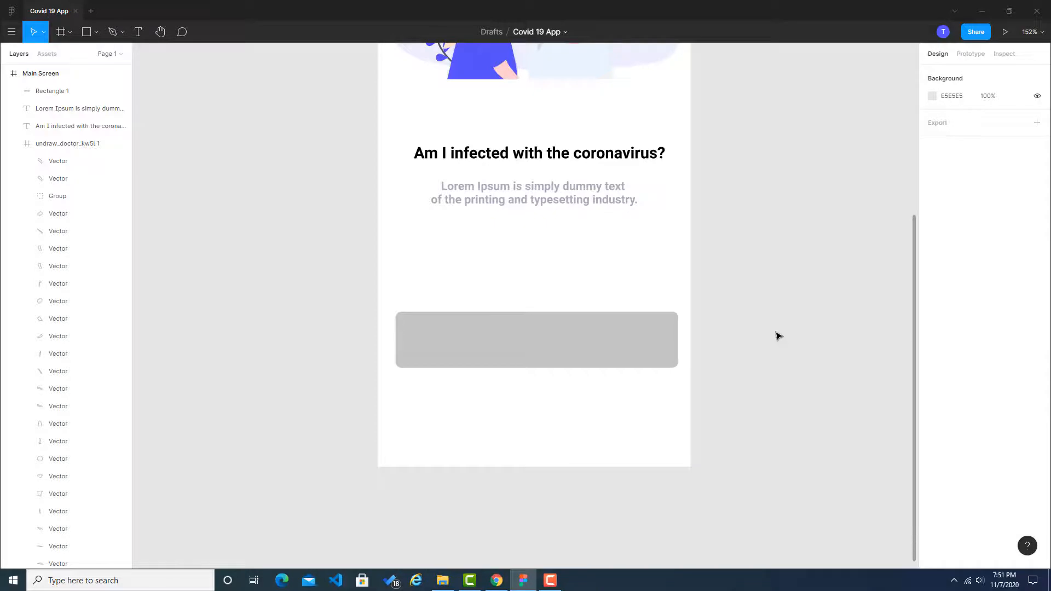
Step: In Chrome, sample the pale #f2f2fa background of the reference's phone number field with the colour picker extension to copy its hex code
key(alt+Tab)
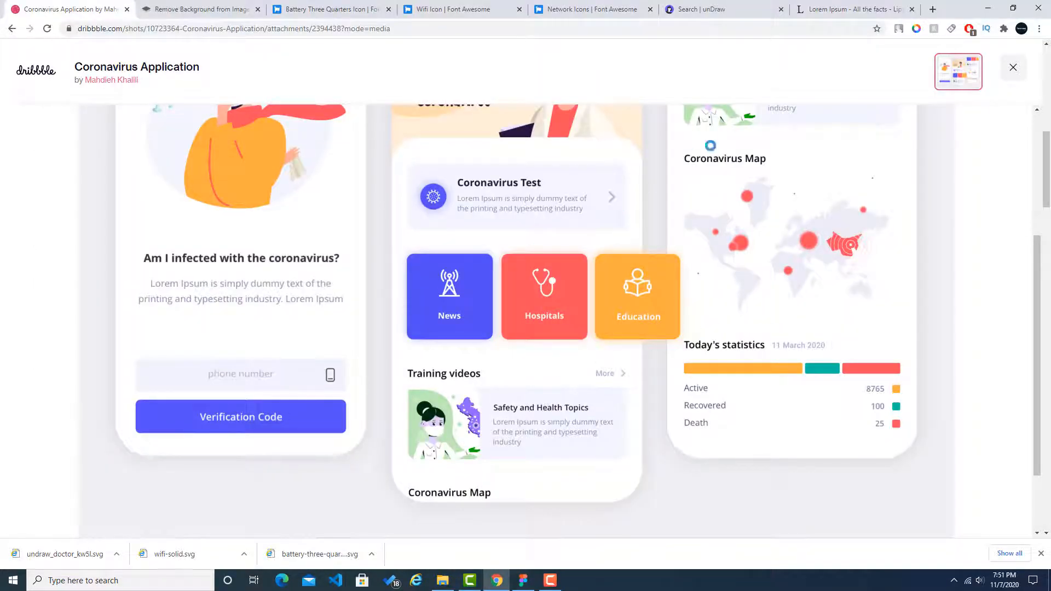
click(916, 29)
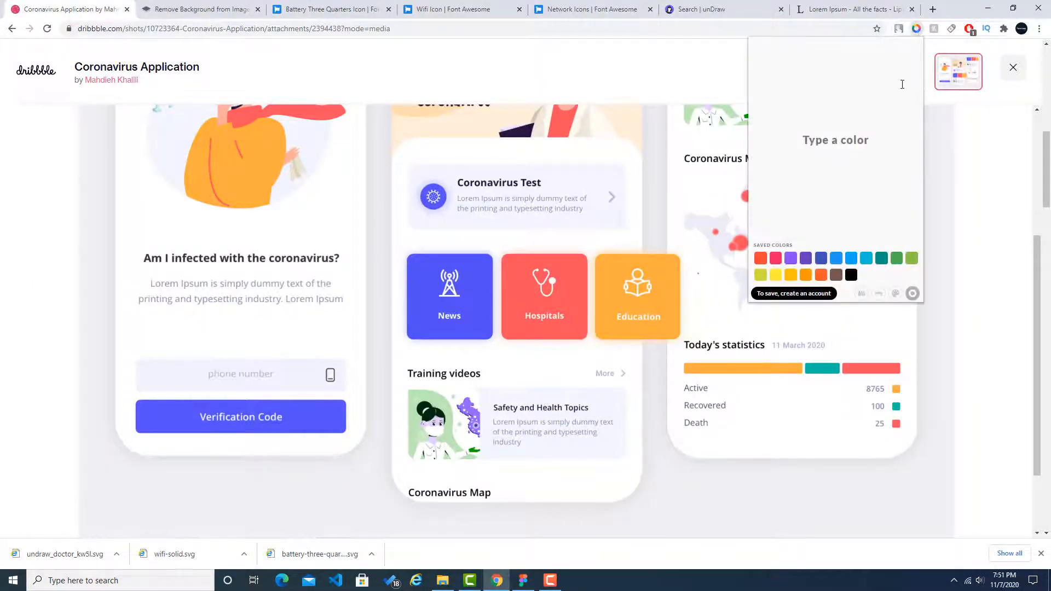
click(865, 292)
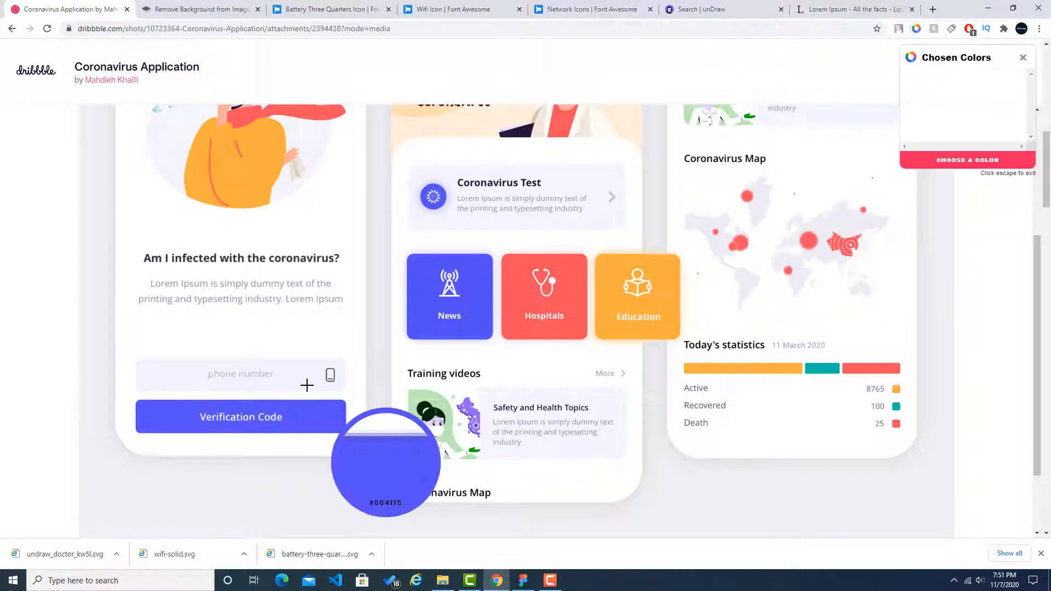
click(358, 431)
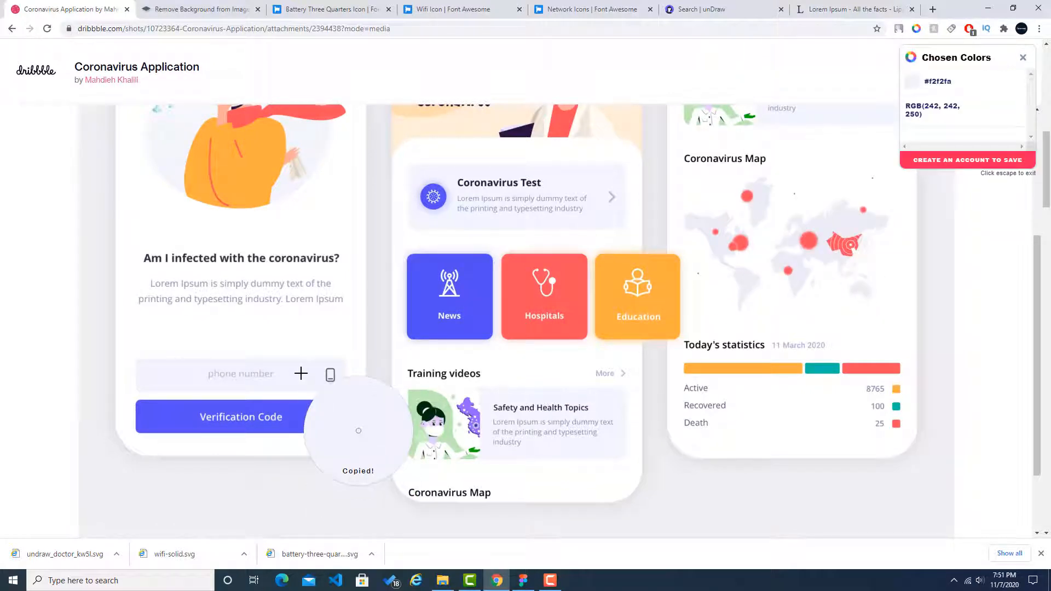
Step: Back in Figma, set the rounded rectangle's fill to F2F2FA
click(523, 581)
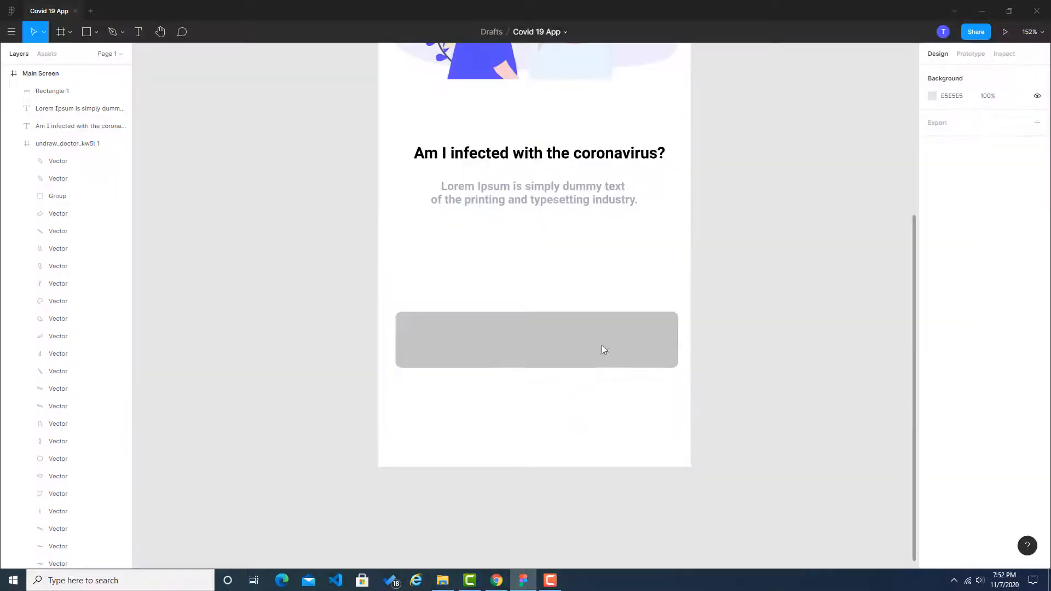
click(609, 345)
click(932, 312)
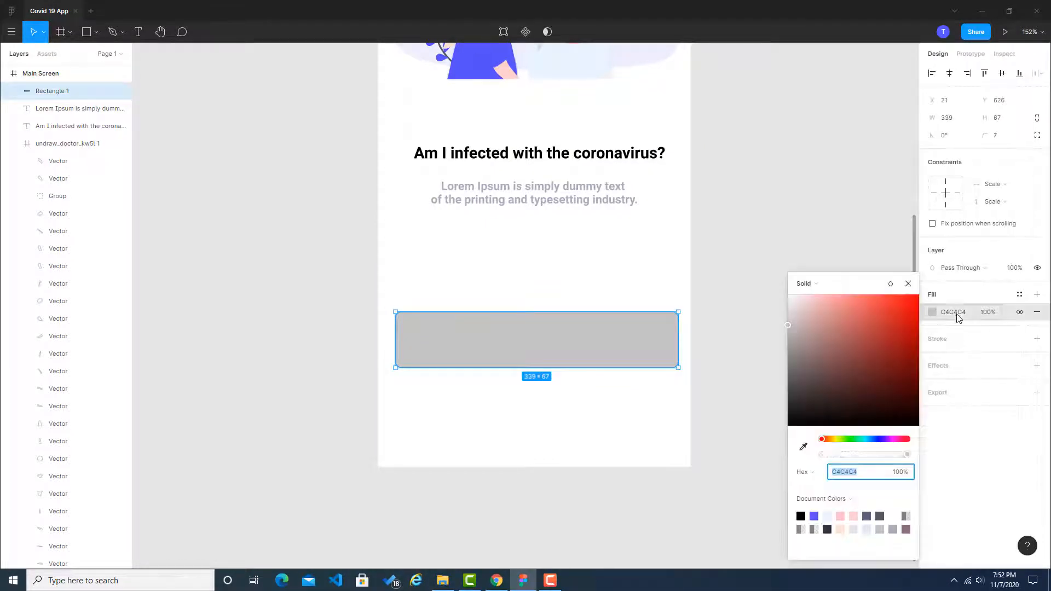
click(960, 312)
key(ctrl+v)
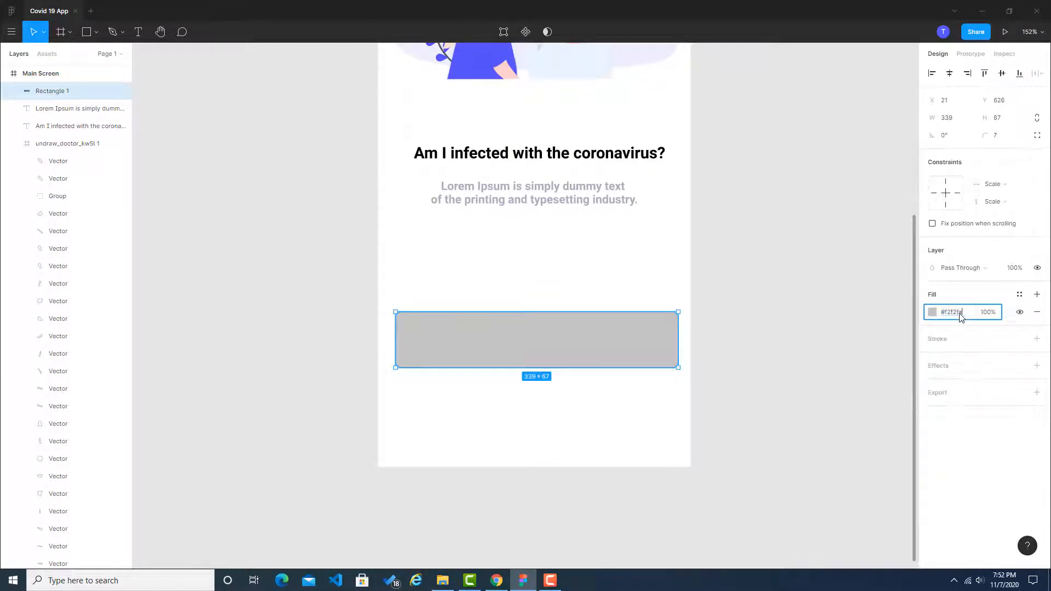
click(838, 320)
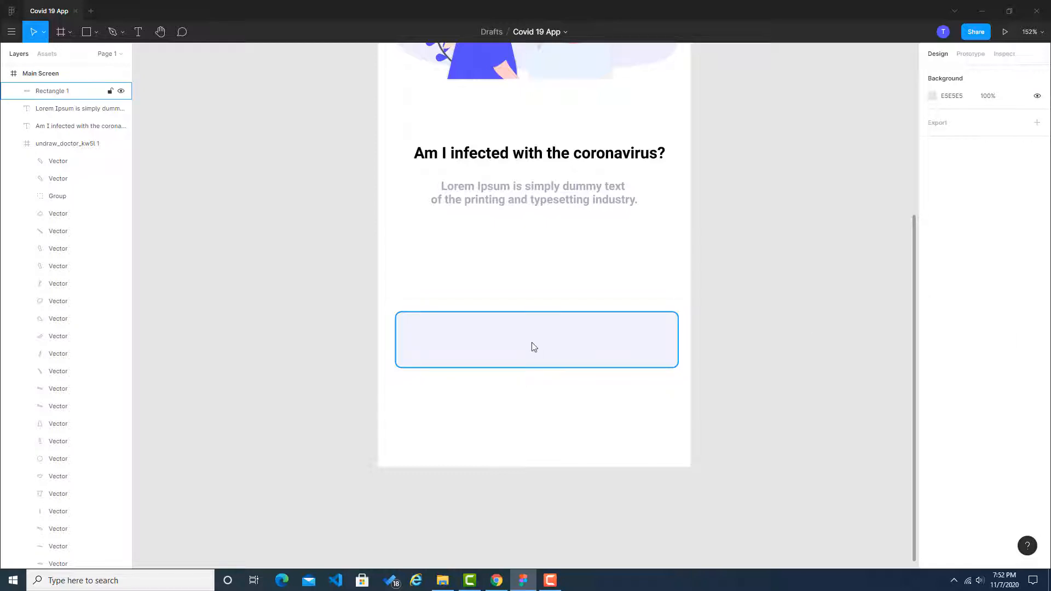
Step: Check the field's placeholder in the Dribbble reference, and add the text "Phone Number" inside the pale rectangle in Figma
key(alt+Tab)
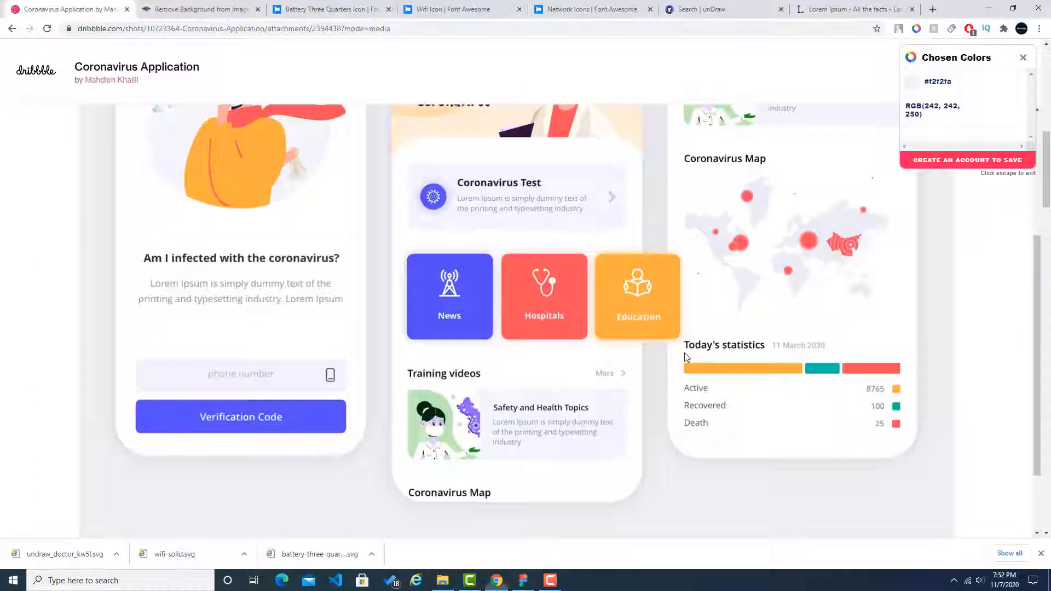
click(260, 373)
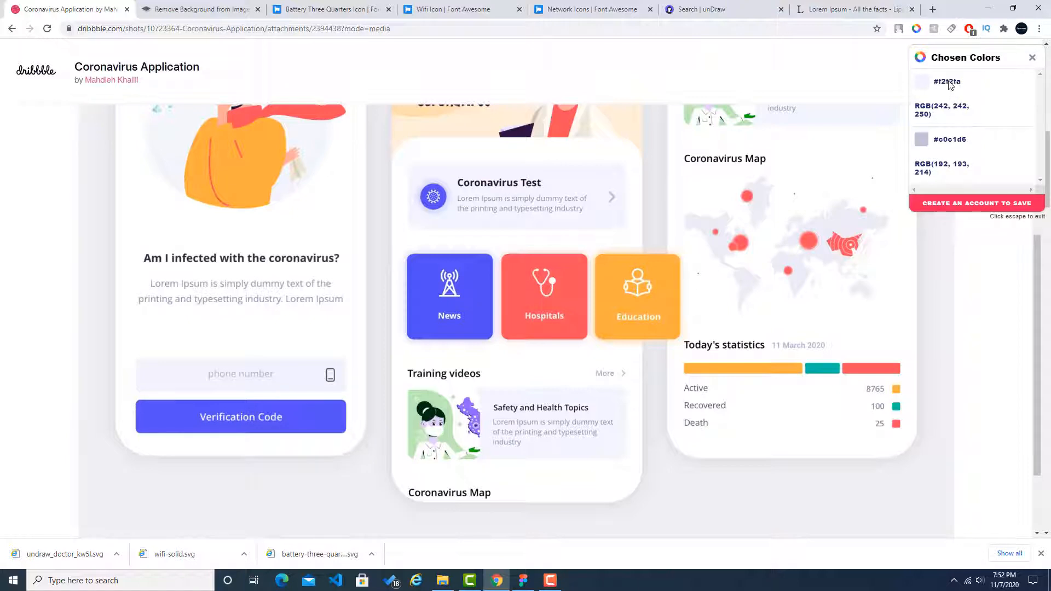
click(522, 580)
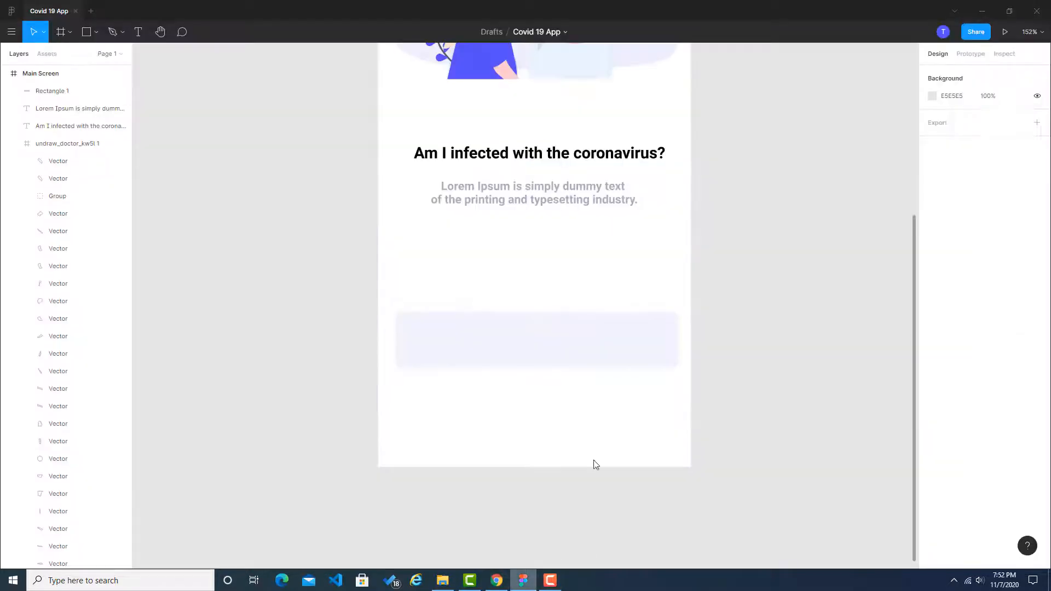
click(138, 37)
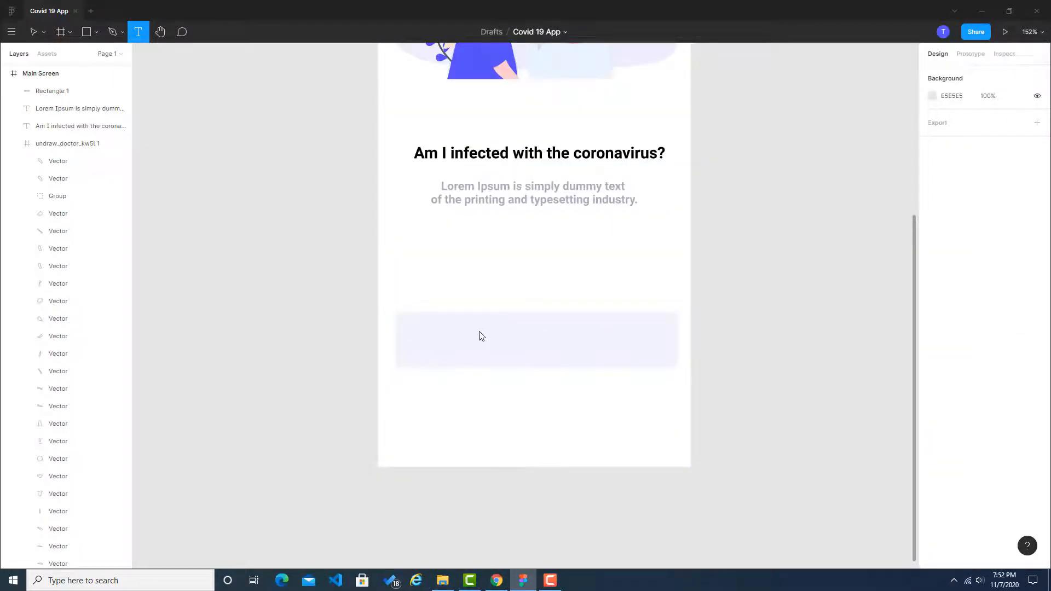
click(482, 336)
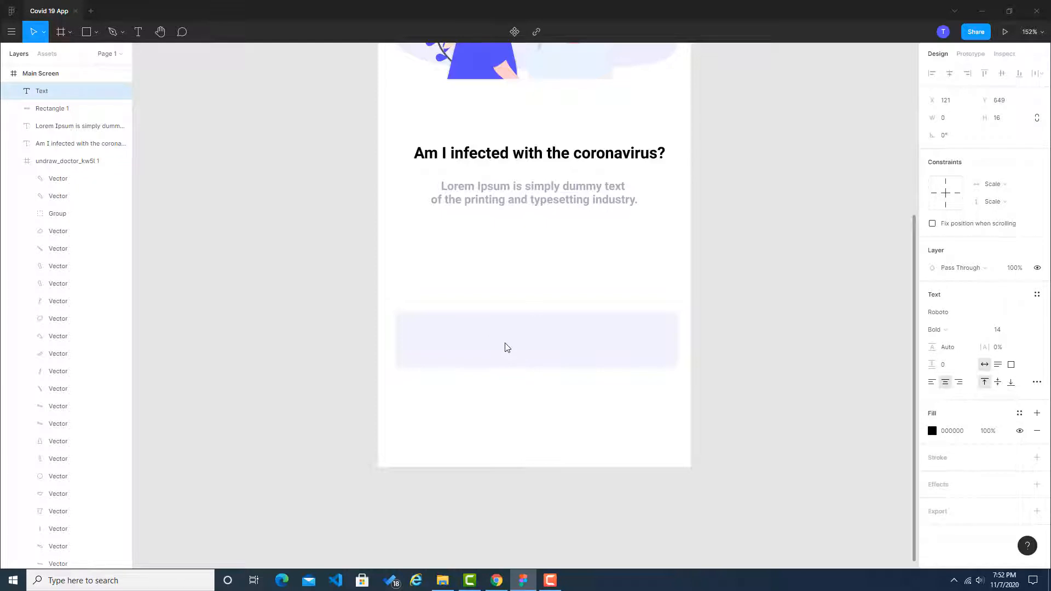
text(Phone Number)
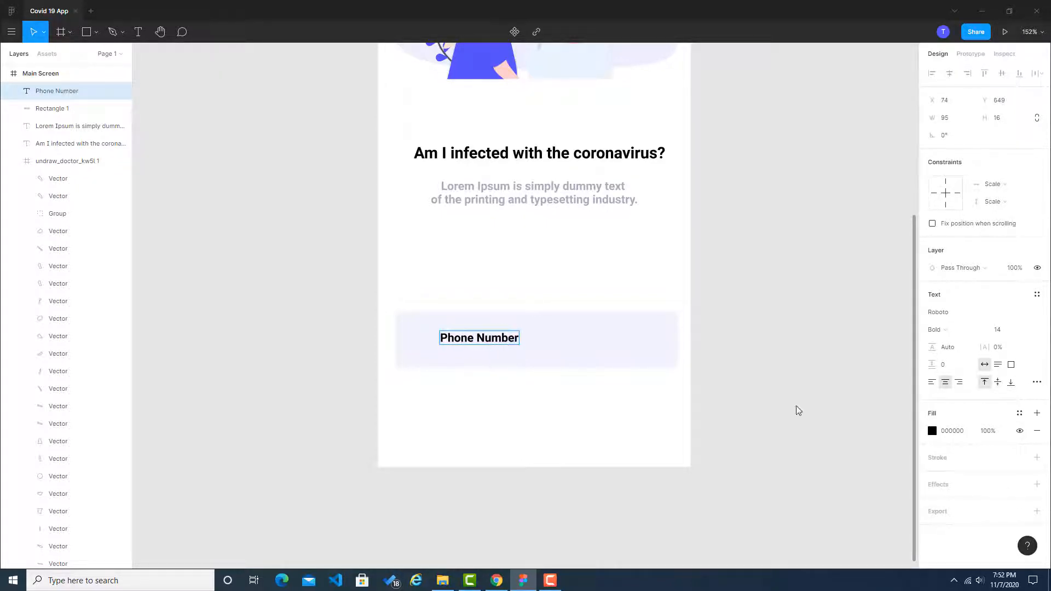
Step: Move the Phone Number text to the middle of the pale rectangle
key(Escape)
drag(506, 342, 569, 342)
click(859, 349)
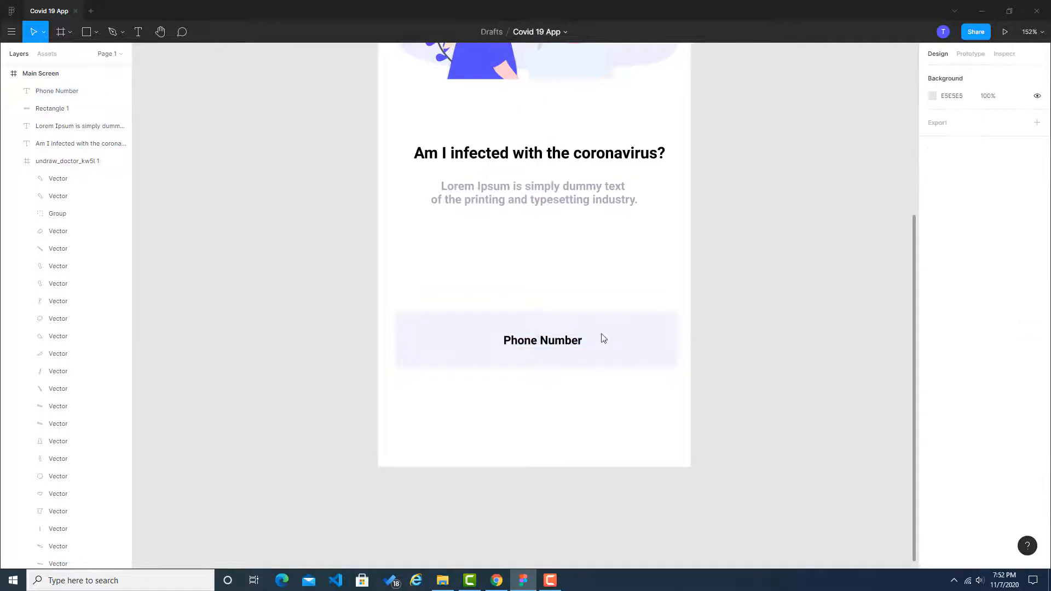
Step: Try F2F2FA as the fill of the Phone Number text
click(560, 340)
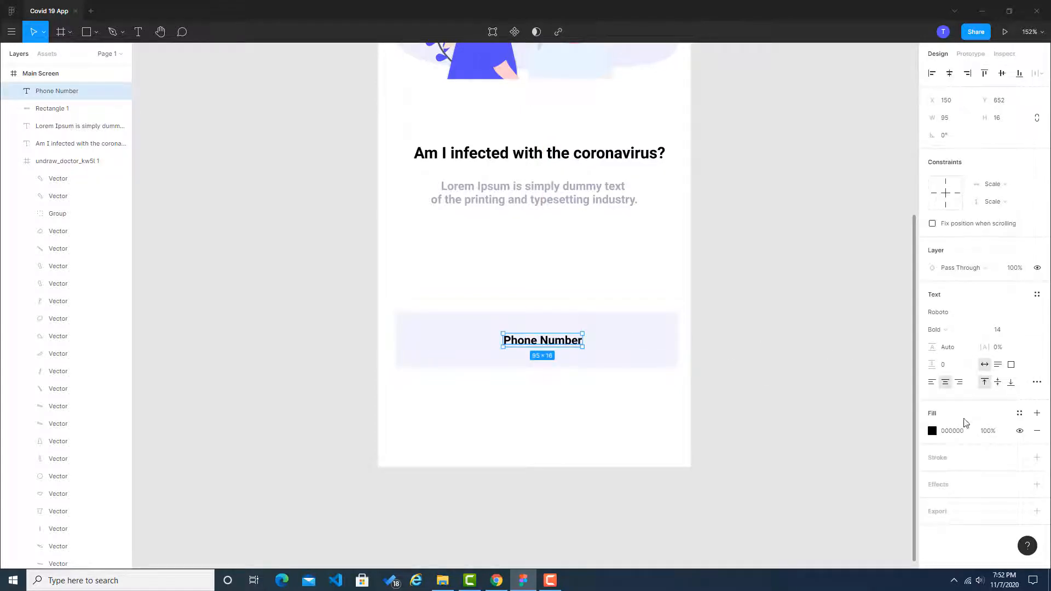
click(830, 394)
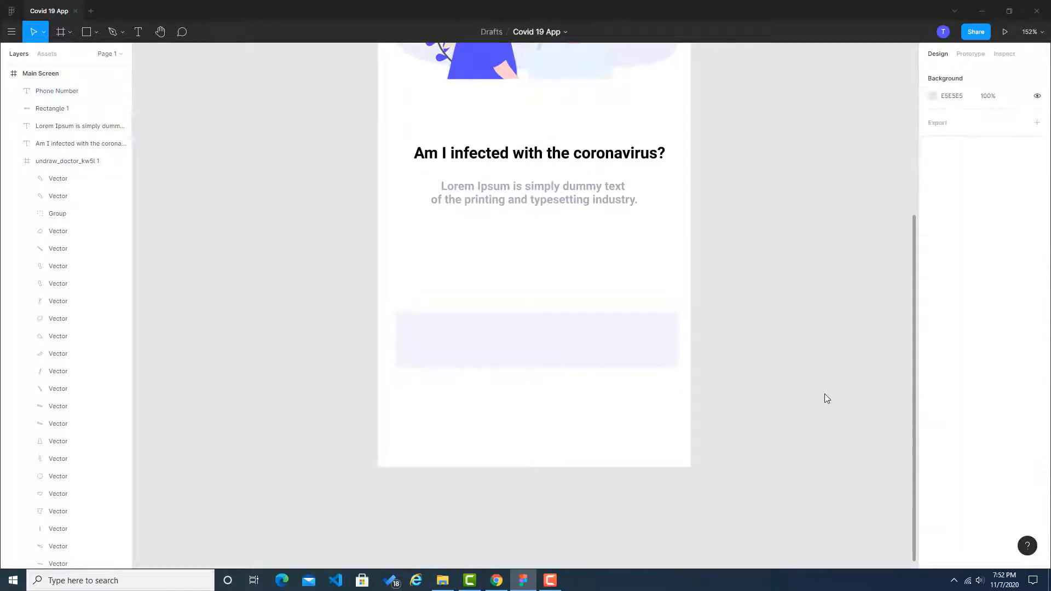
Step: In Chrome, sample the grey #c7c7d7 of the reference's phone number placeholder with the colour picker extension to copy its hex code
click(506, 586)
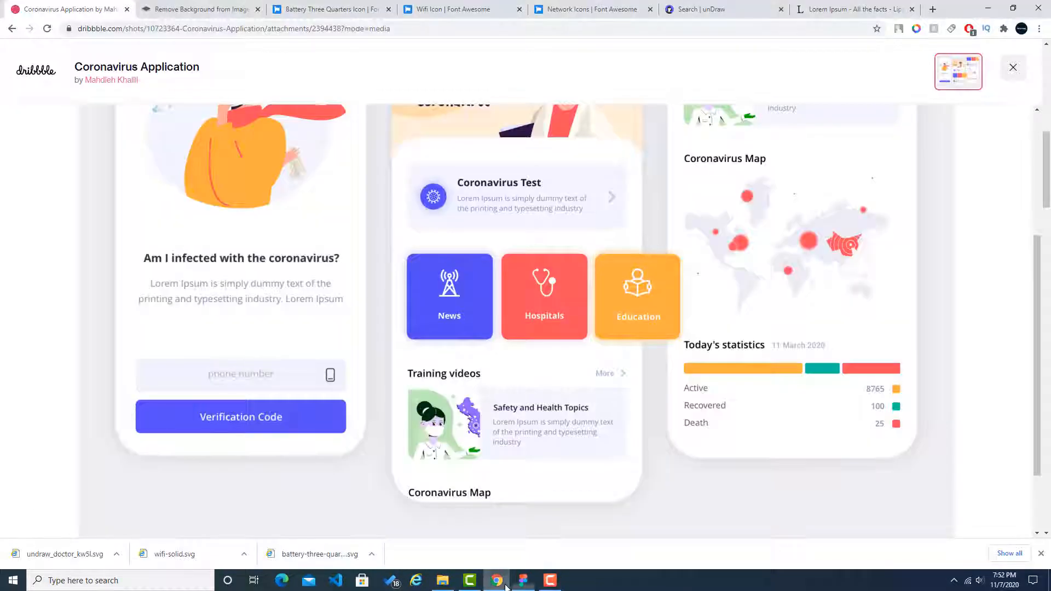
click(916, 29)
click(859, 296)
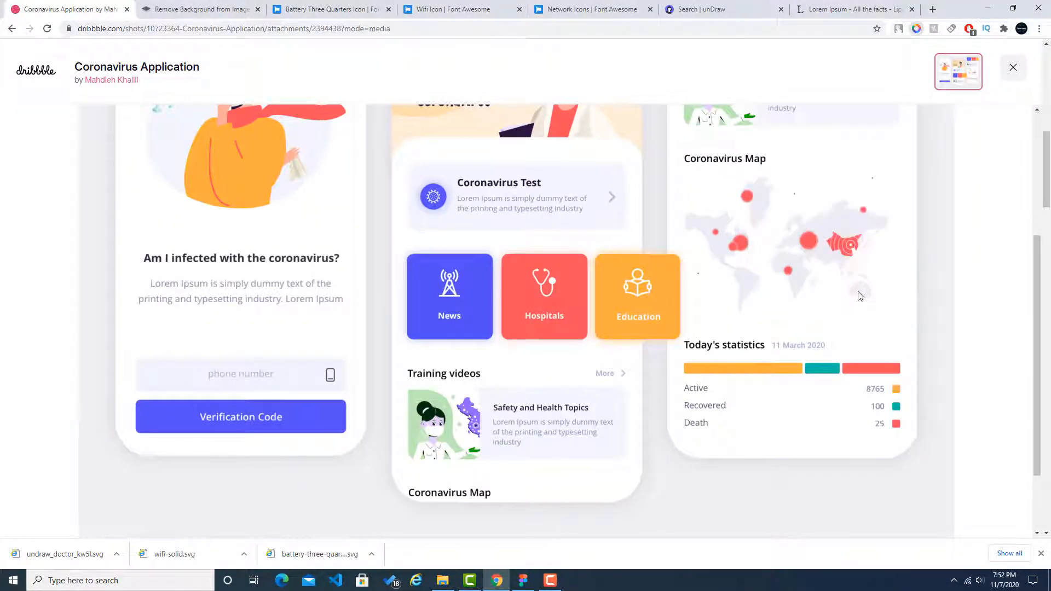
click(241, 378)
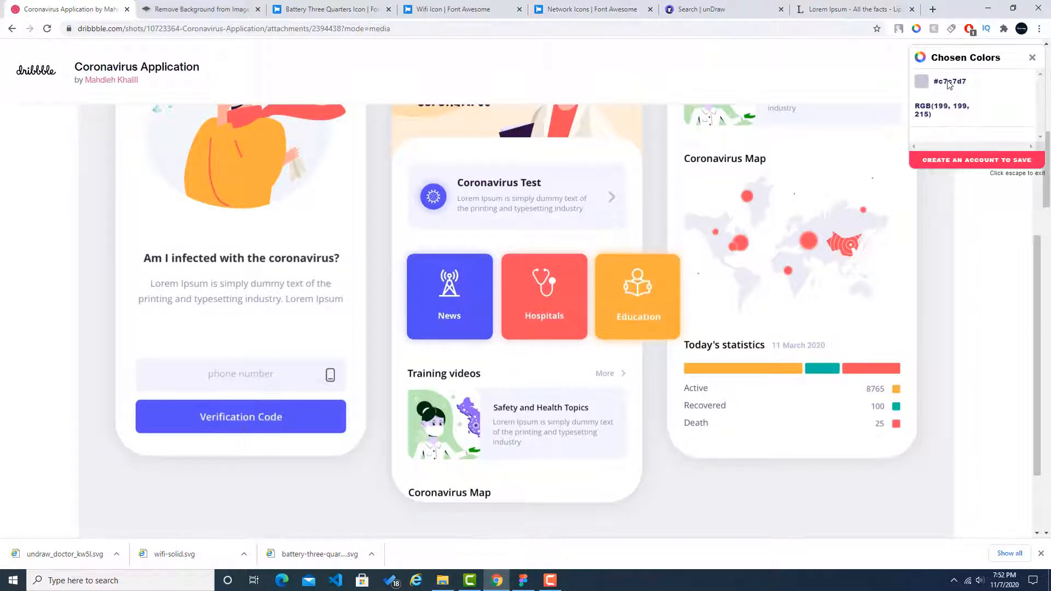
Step: Back in Figma, set the Phone Number text's fill to C7C7D7
click(523, 580)
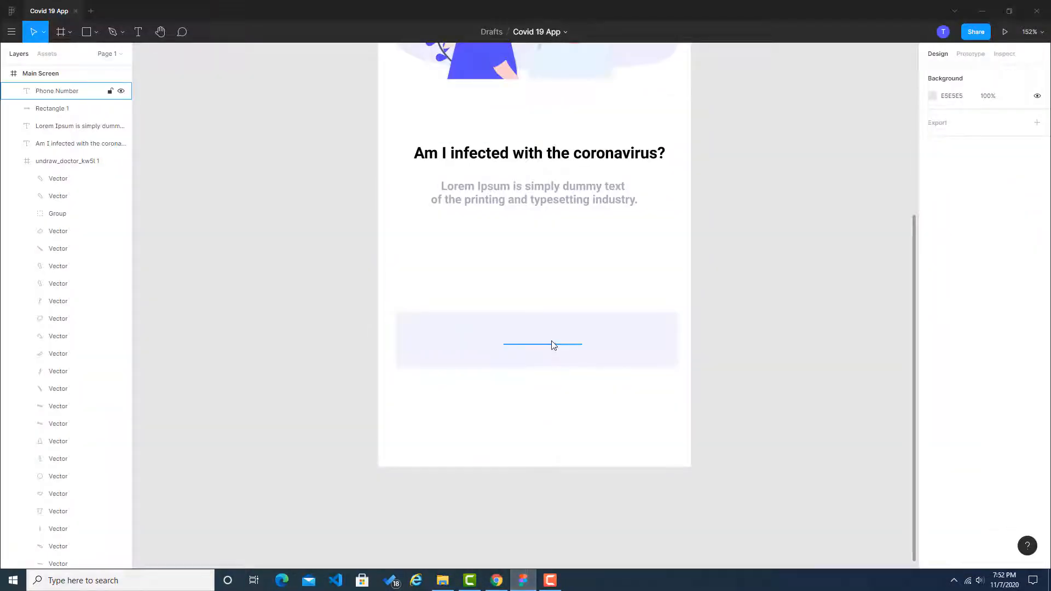
click(541, 345)
click(968, 435)
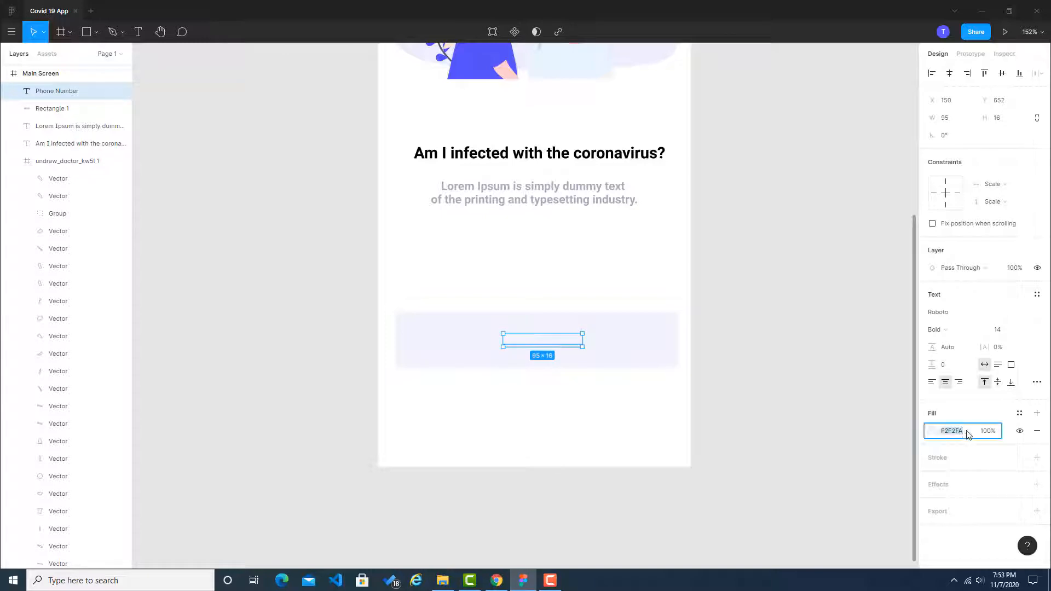
key(ctrl+v)
click(803, 292)
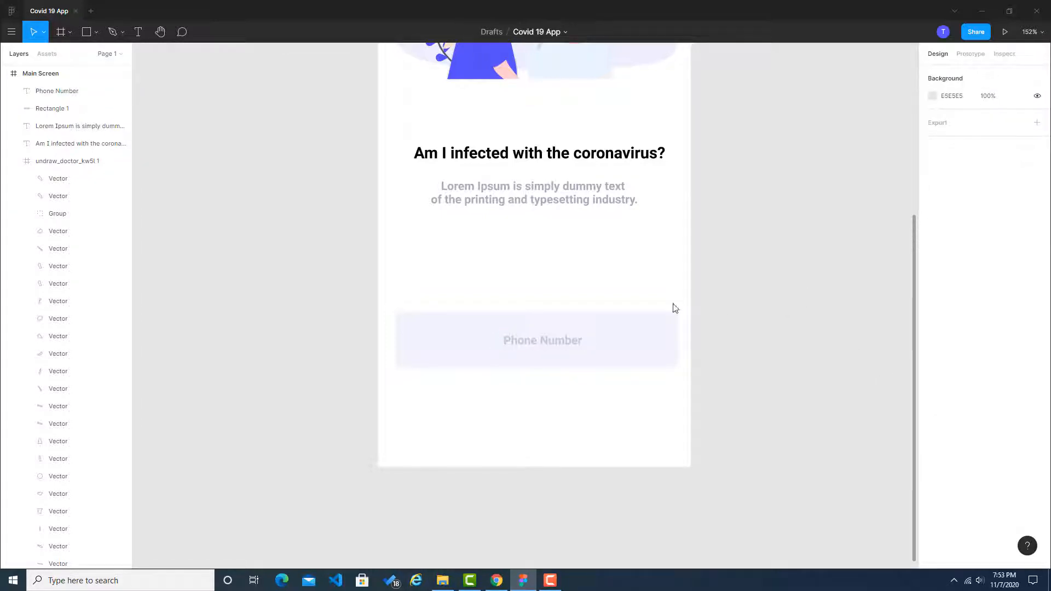
Step: In Chrome, search Font Awesome for "phone" and open the solid mobile-alt icon
key(alt+Tab)
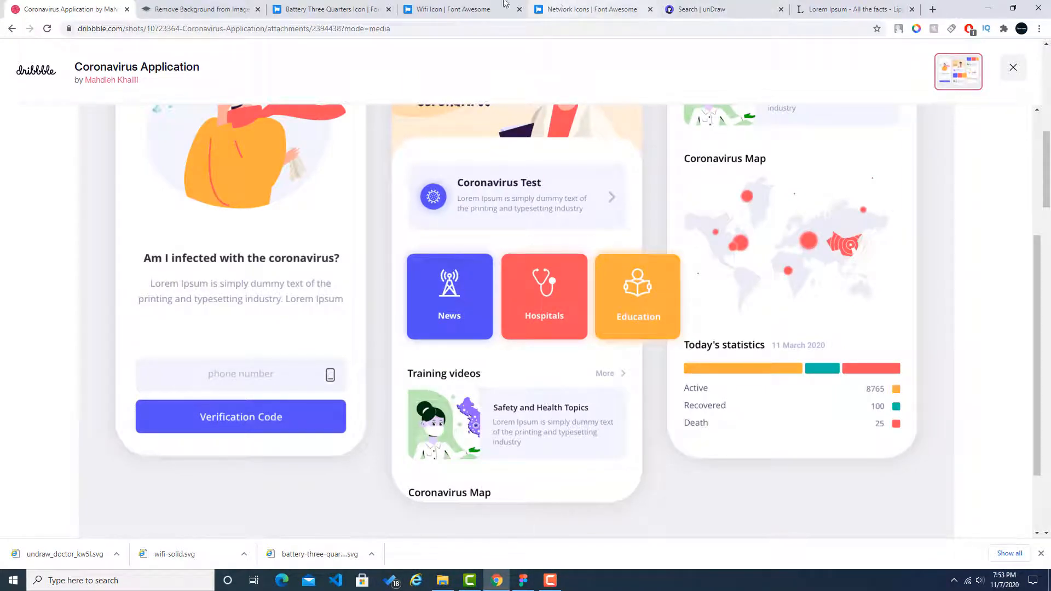
click(459, 5)
click(327, 65)
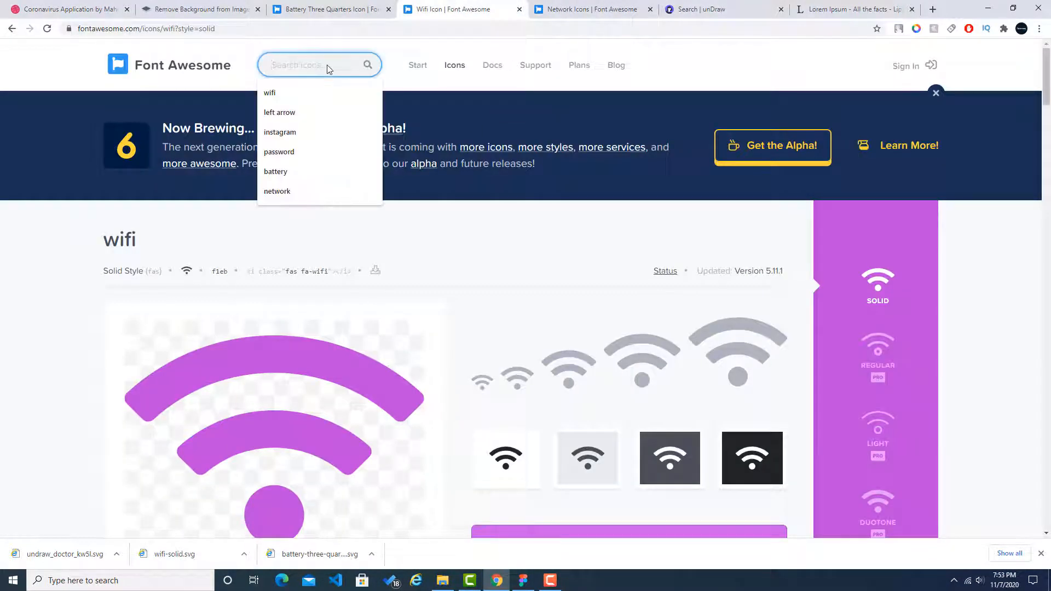
text(phone)
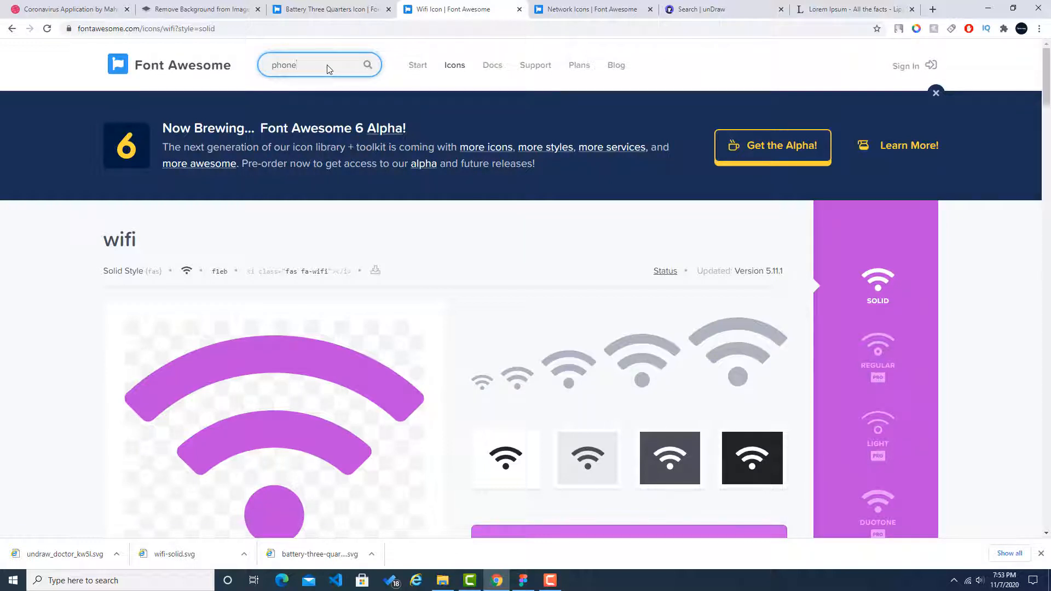
key(Return)
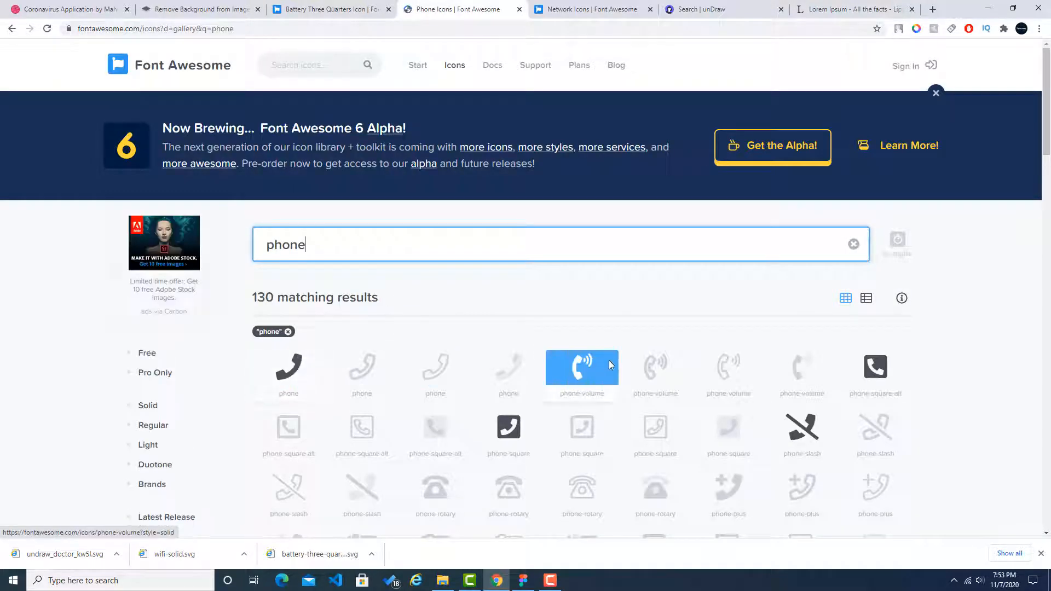
scroll(476, 332, down, 5)
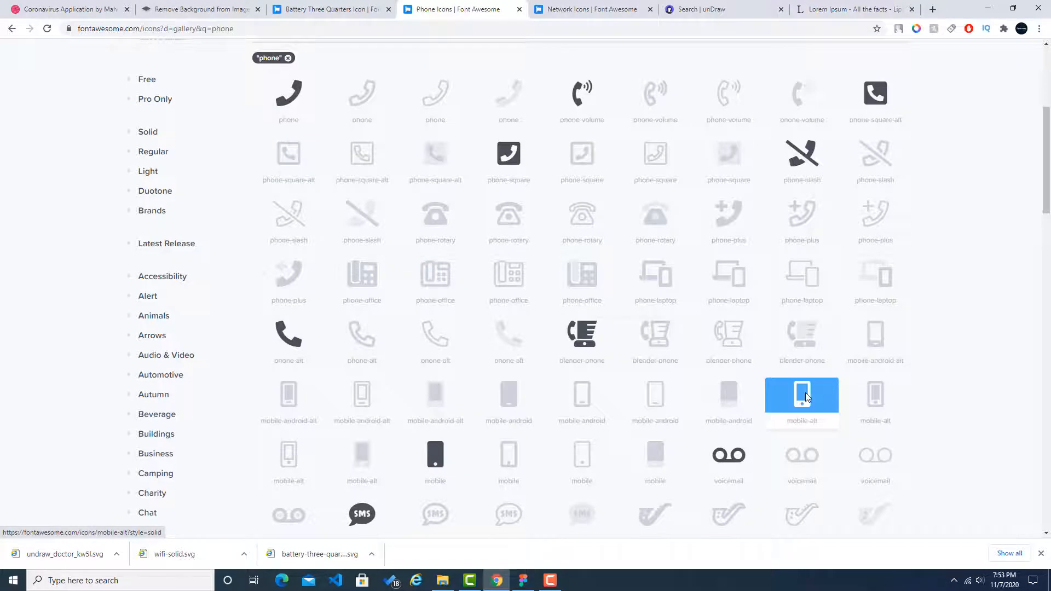
click(806, 392)
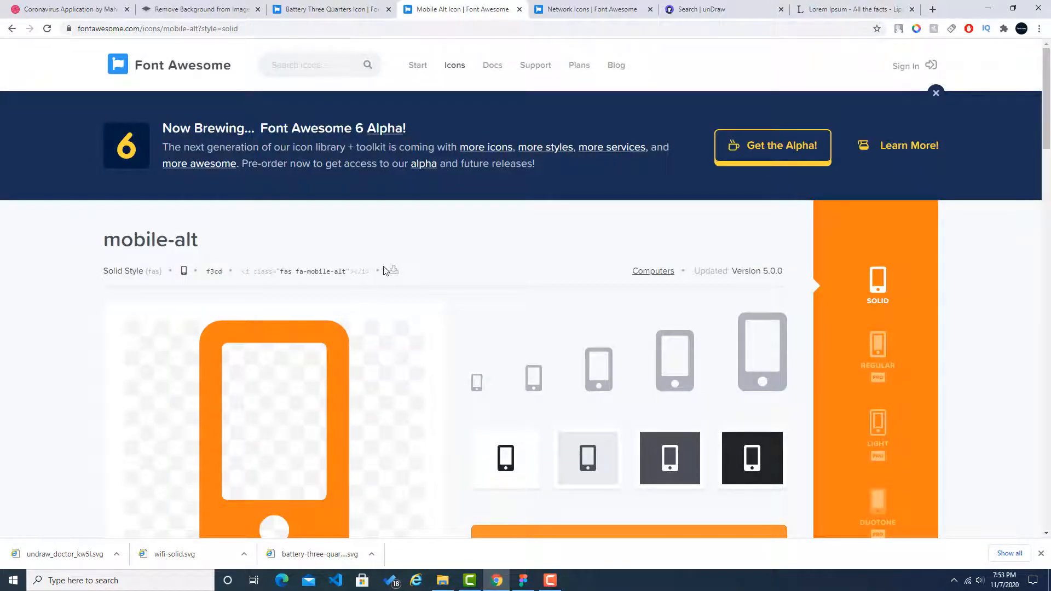
Step: Download the mobile-alt icon as an SVG, agreeing to the attribution terms, and show the file in its Downloads folder
click(393, 270)
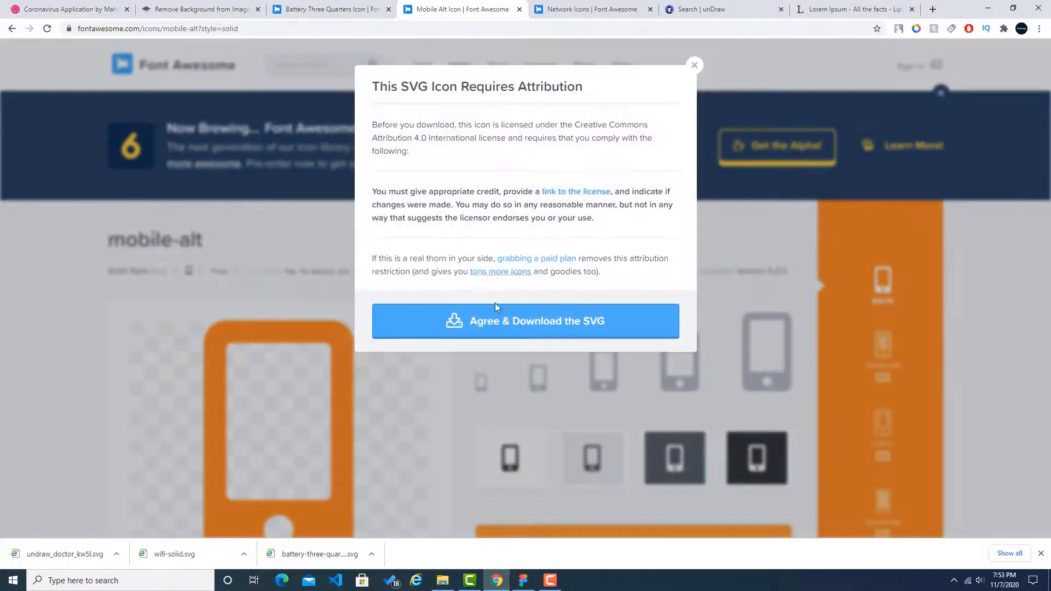
click(504, 324)
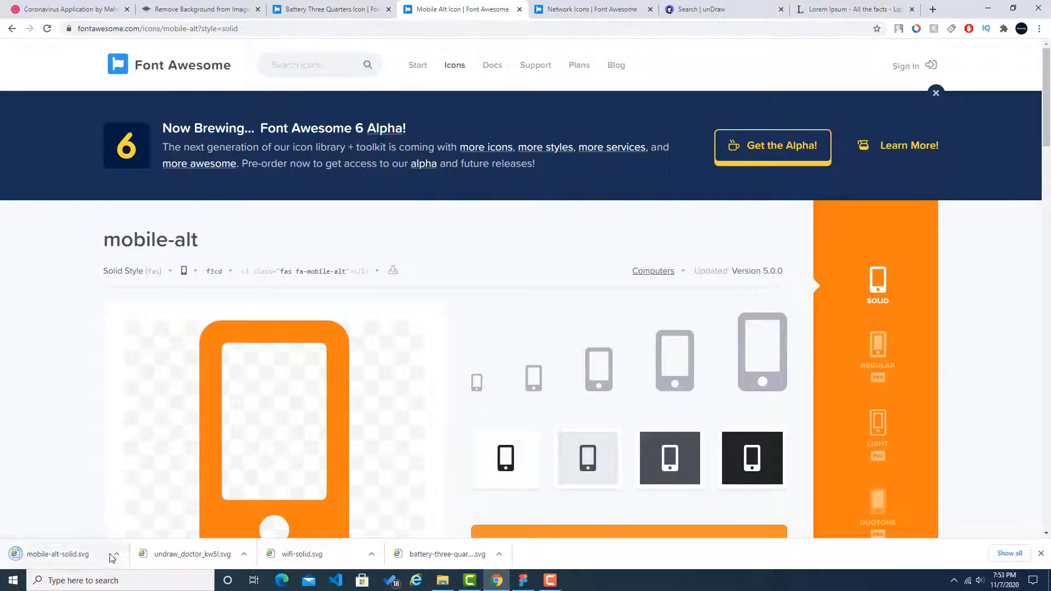
click(113, 555)
click(133, 522)
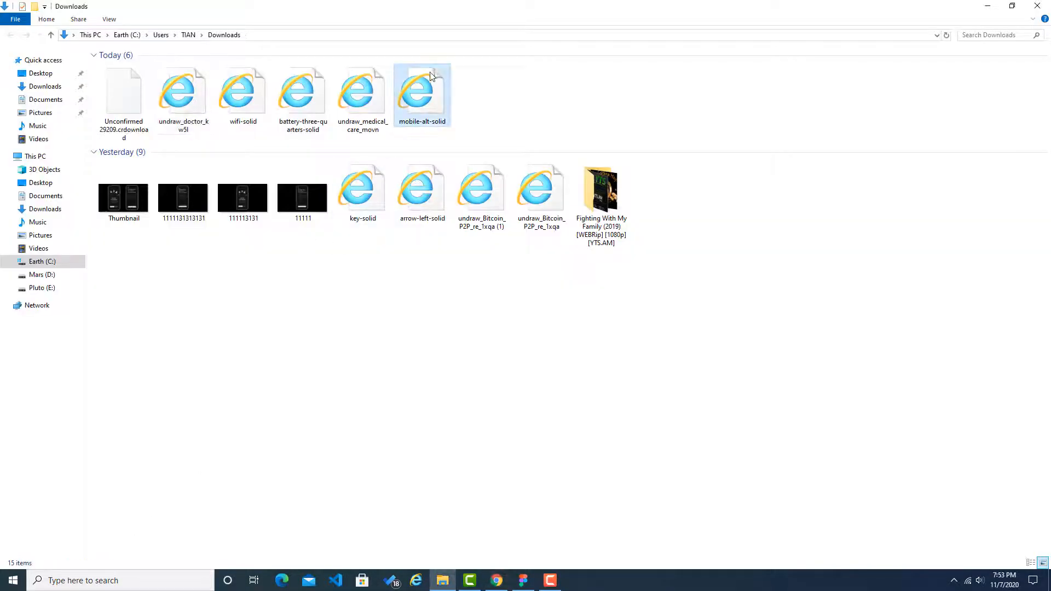
Step: Import mobile-alt-solid into the Figma Main Screen, shrink it to about 25 × 40, and place it at the right end of the phone number field
drag(428, 100, 598, 340)
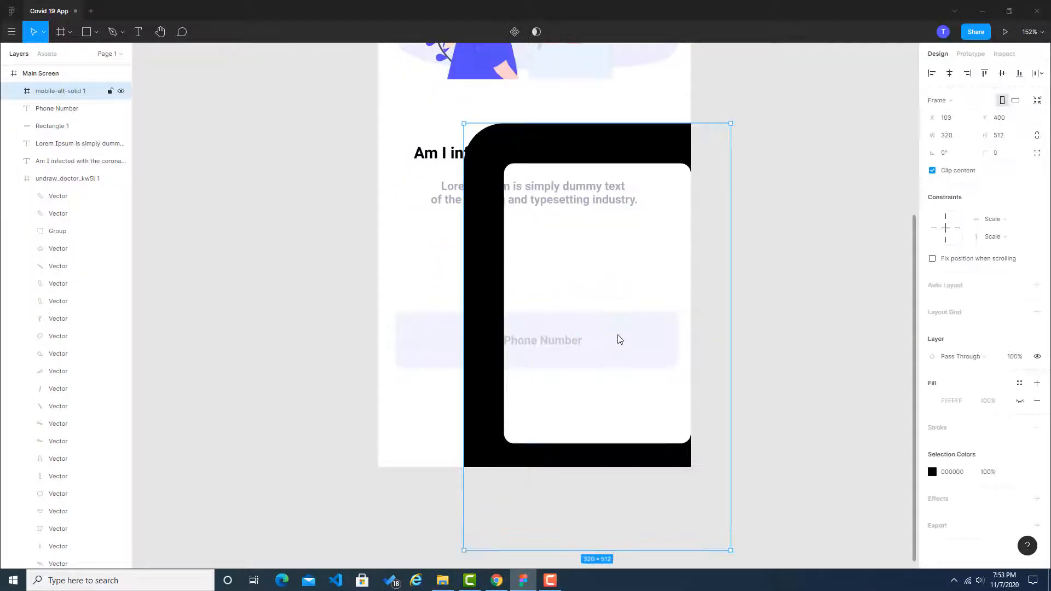
drag(622, 164, 462, 206)
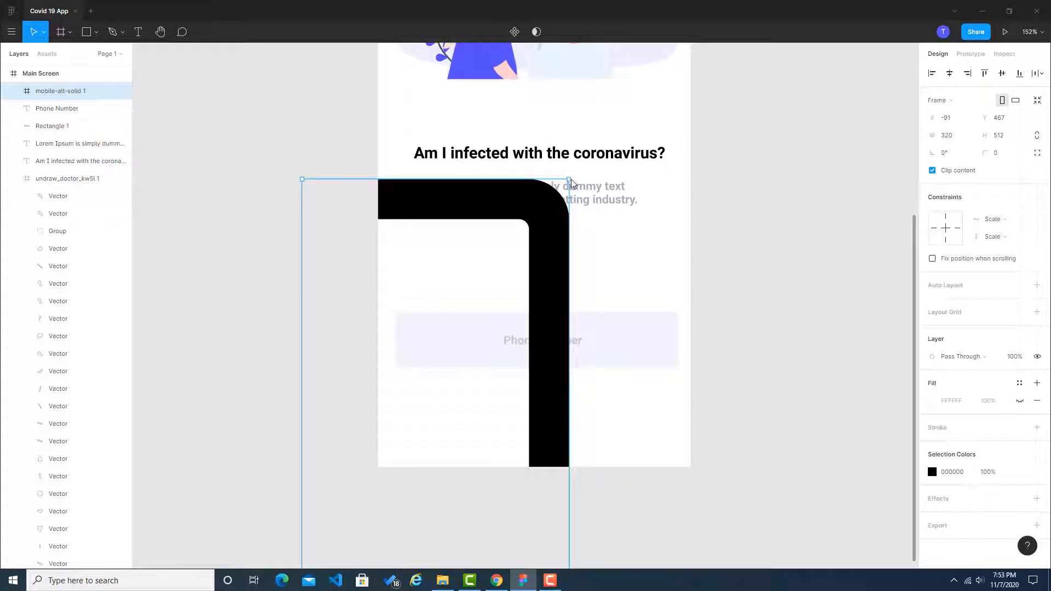
drag(569, 180, 548, 405)
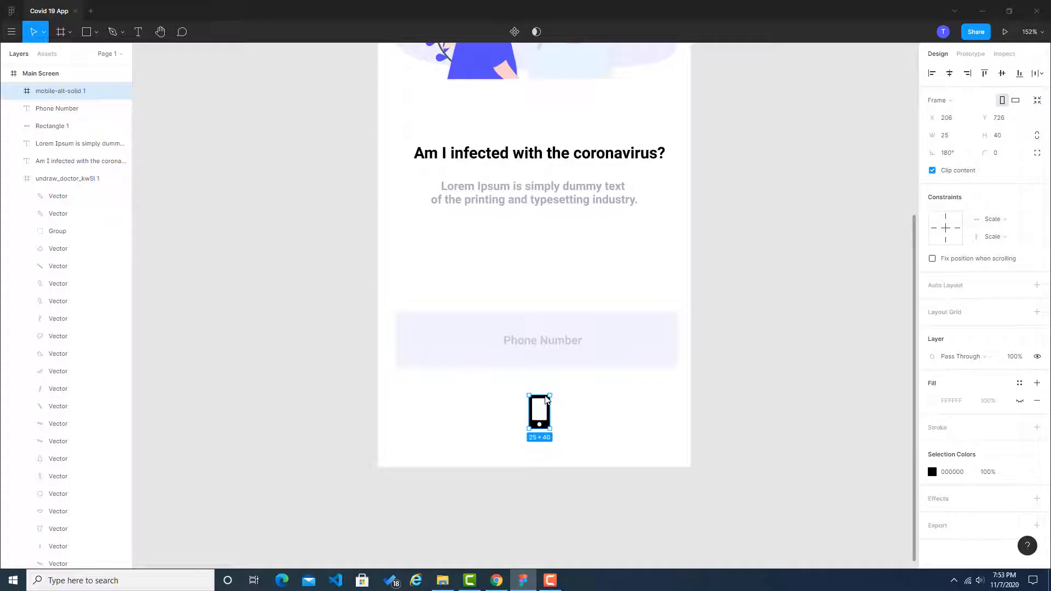
click(563, 394)
drag(541, 406, 656, 335)
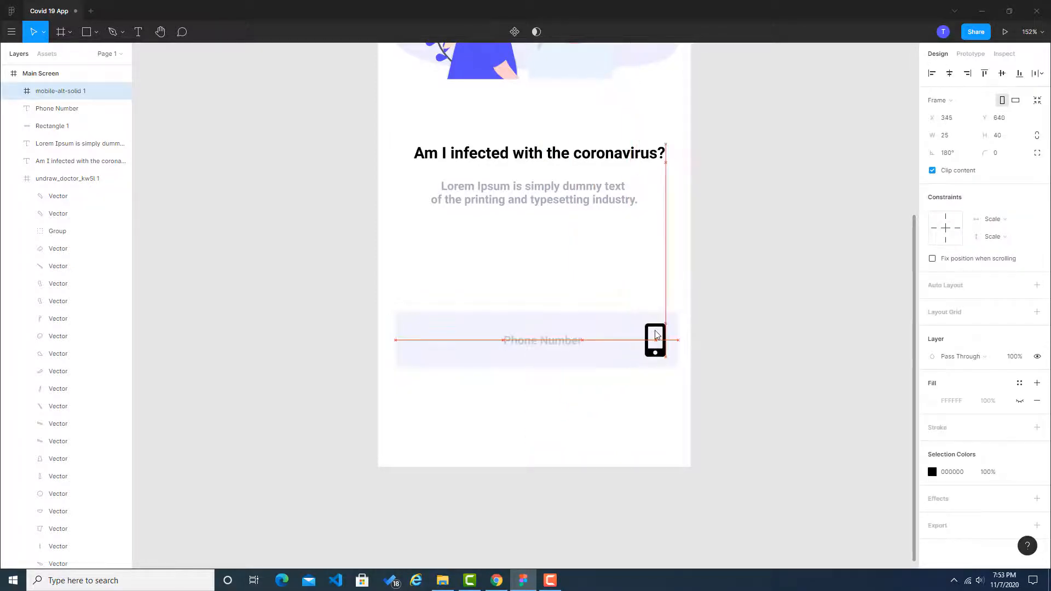
click(720, 328)
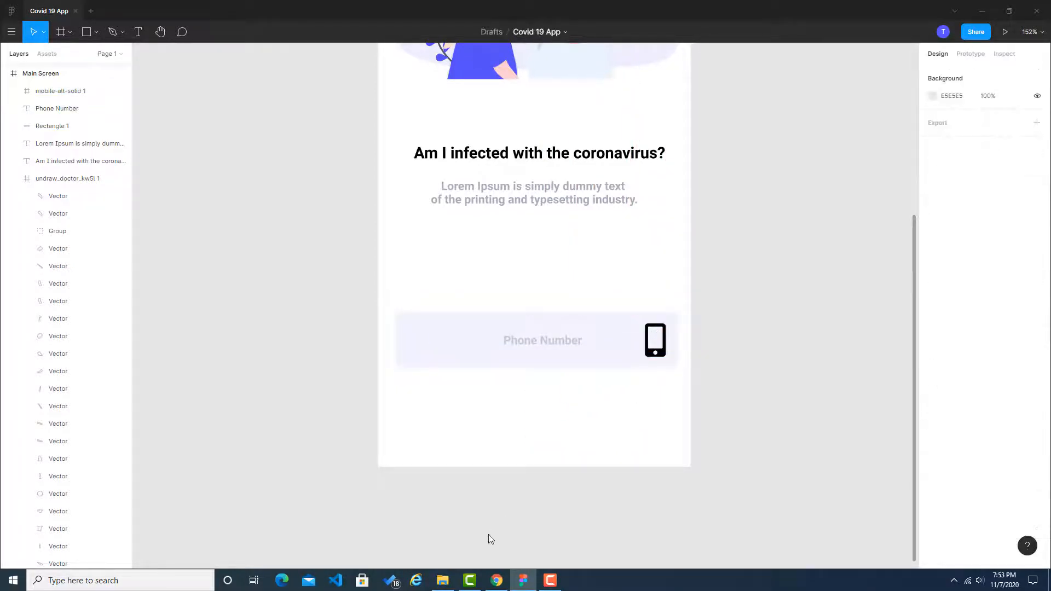
Step: Check the icon's proportions in the Dribbble reference, then scale the phone icon in Figma down to about 18 × 29
click(496, 580)
scroll(419, 222, down, 3)
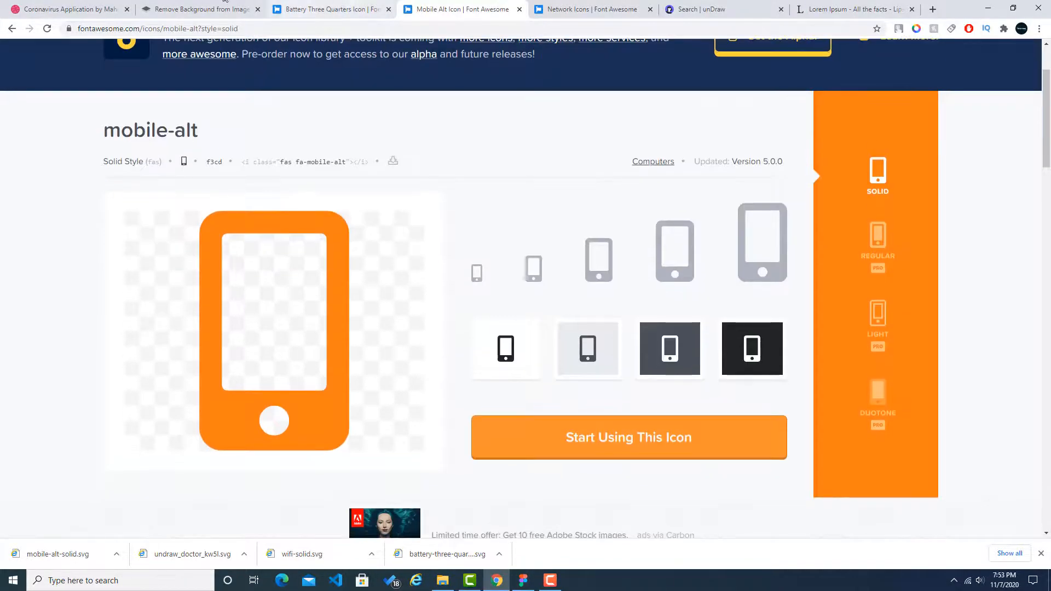
click(41, 4)
click(522, 580)
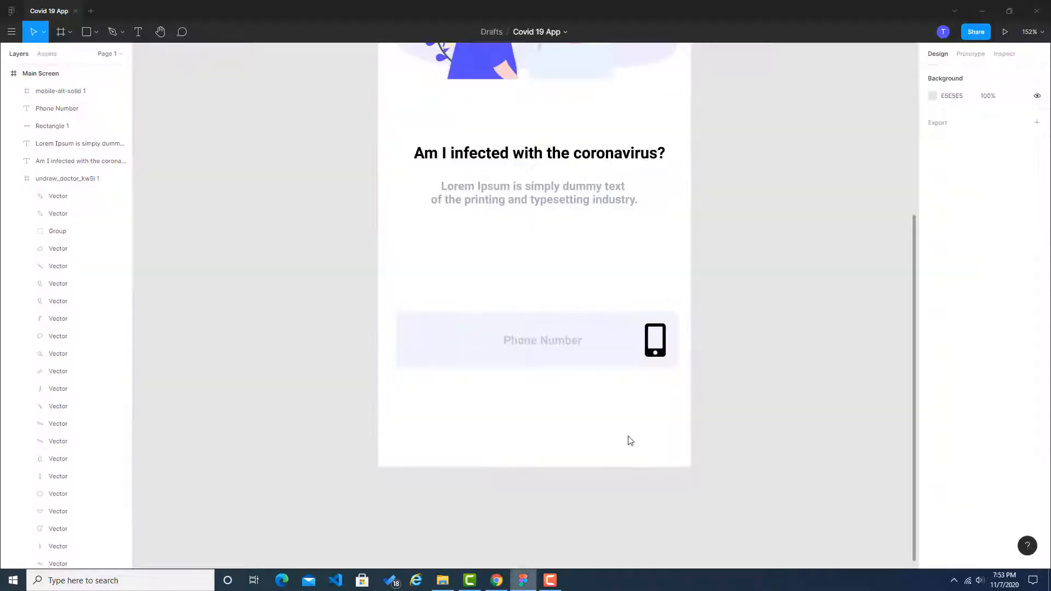
click(664, 337)
scroll(667, 336, up, 10)
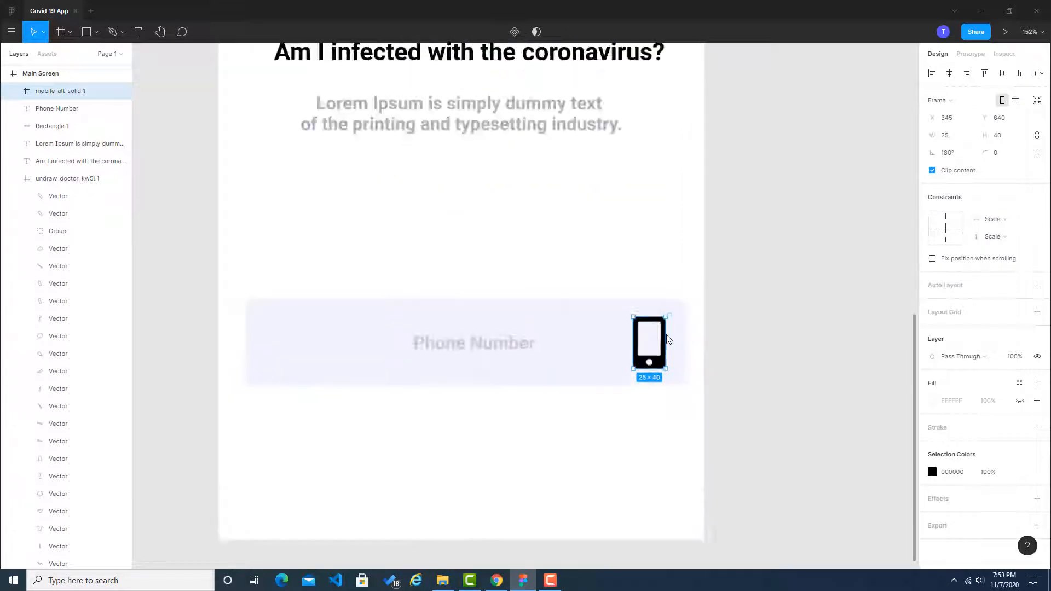
drag(667, 298, 635, 332)
drag(633, 374, 669, 357)
click(887, 354)
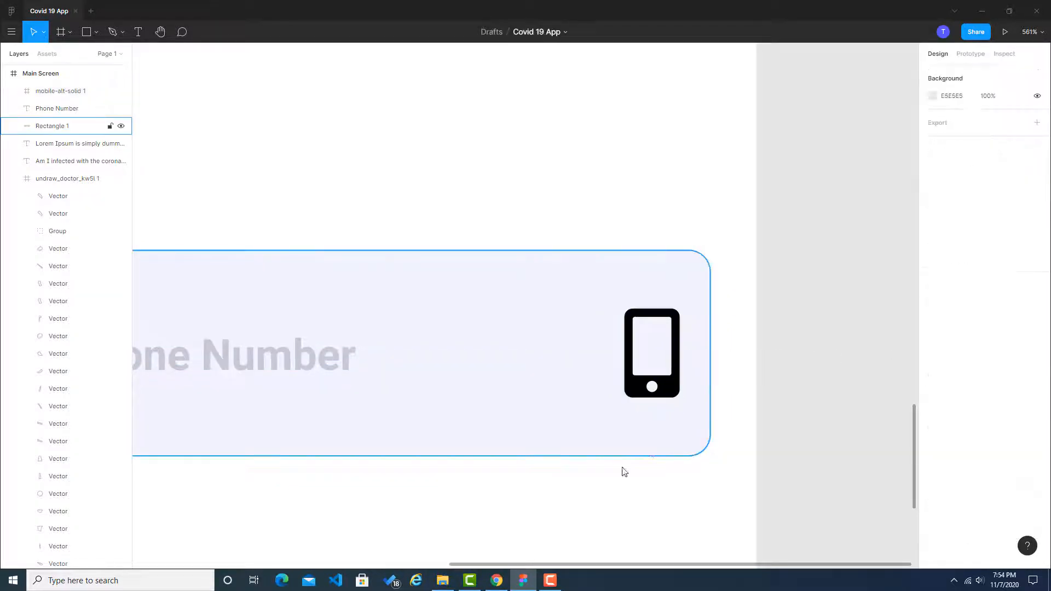
Step: In Chrome, sample the grey RGB(136, 136, 139) of the reference's phone icon with the colour picker extension and copy its code
click(504, 584)
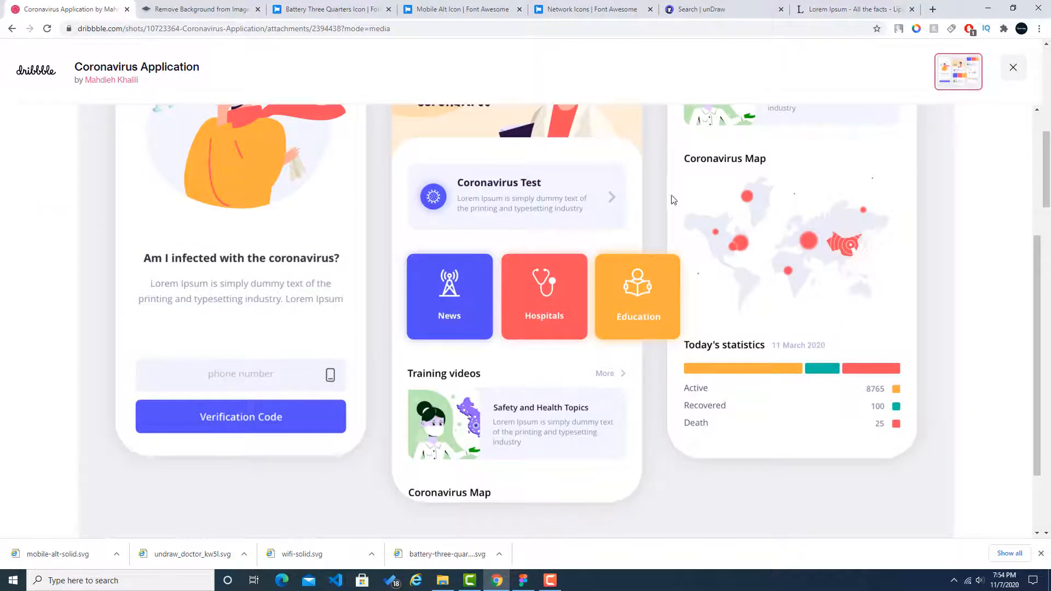
click(916, 28)
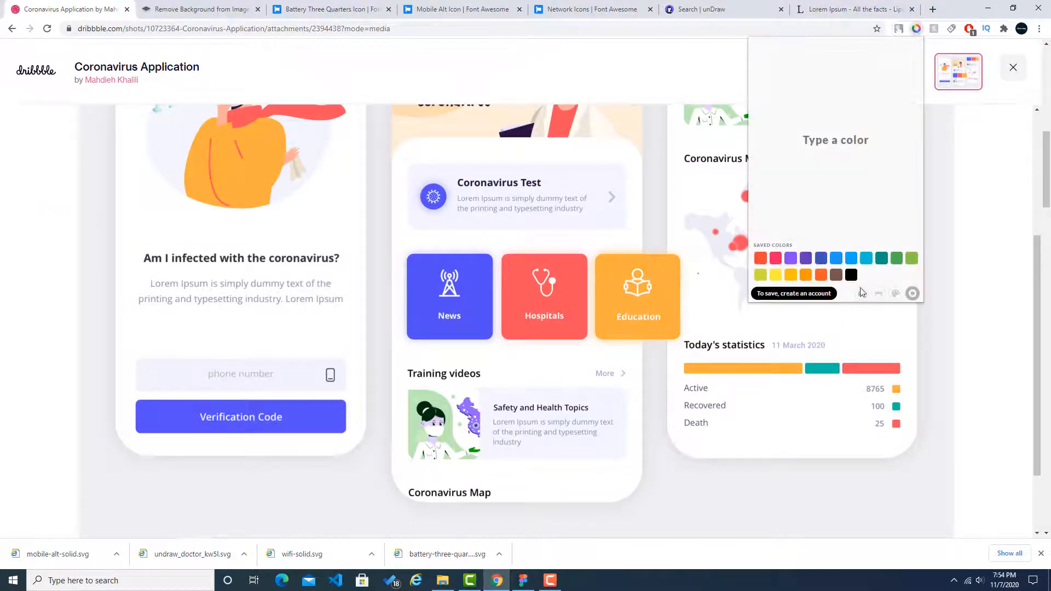
click(861, 294)
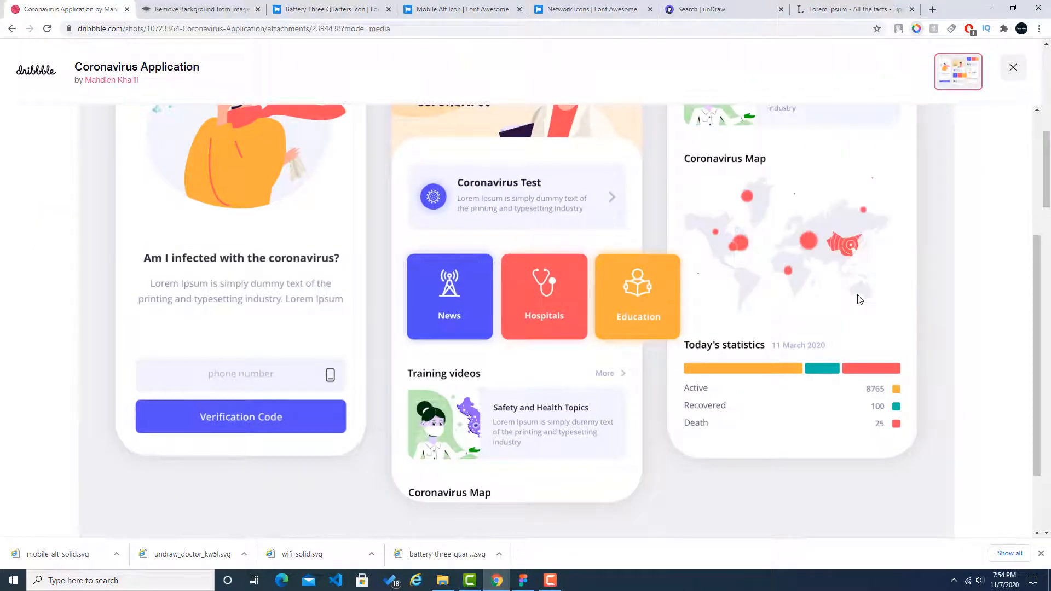
click(330, 374)
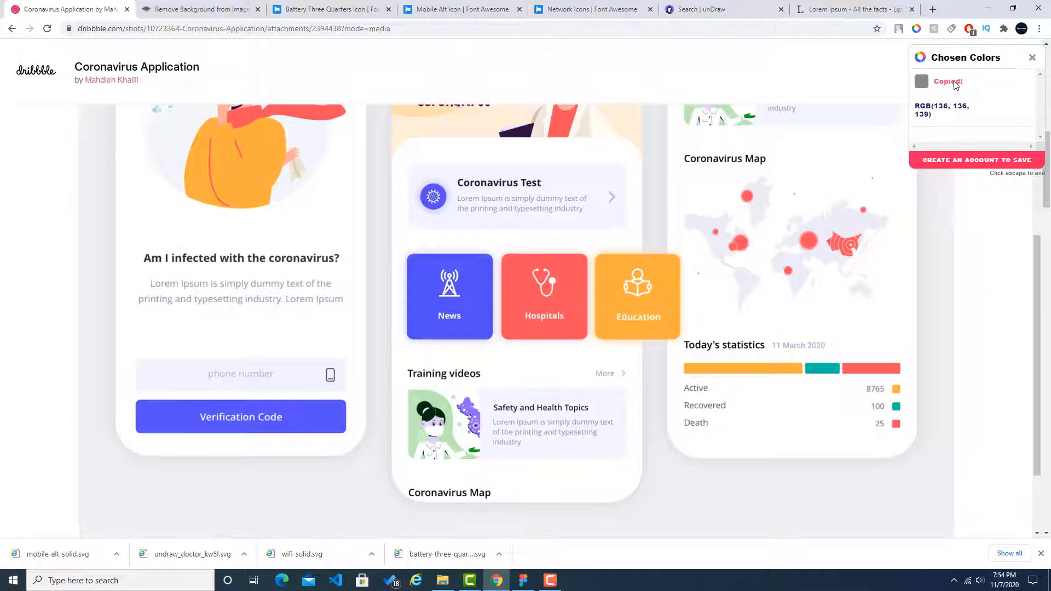
Step: Back in Figma, apply the copied grey to the phone icon in place of black
click(522, 580)
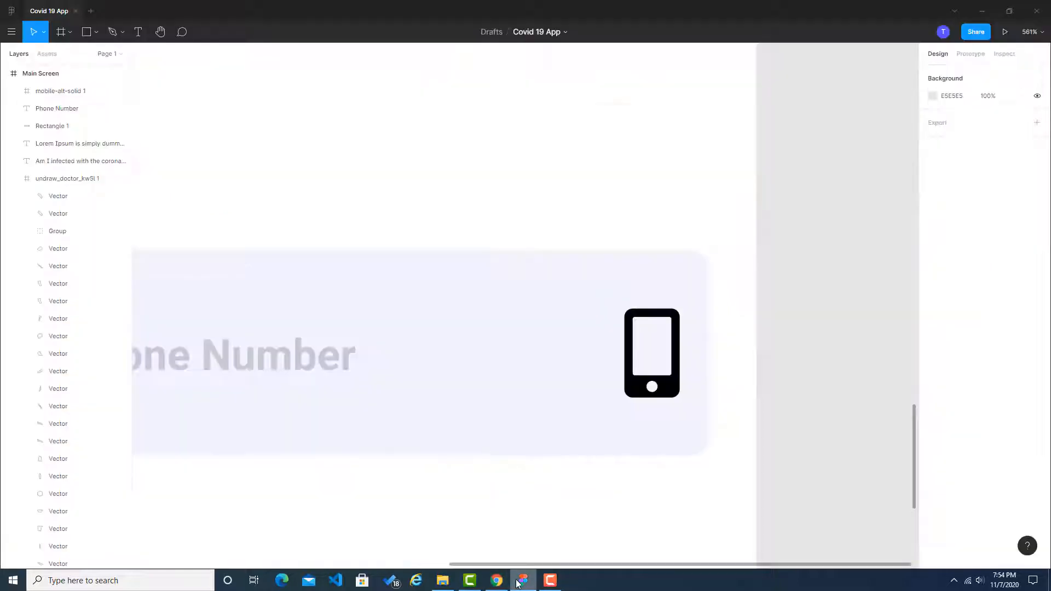
click(668, 381)
click(952, 473)
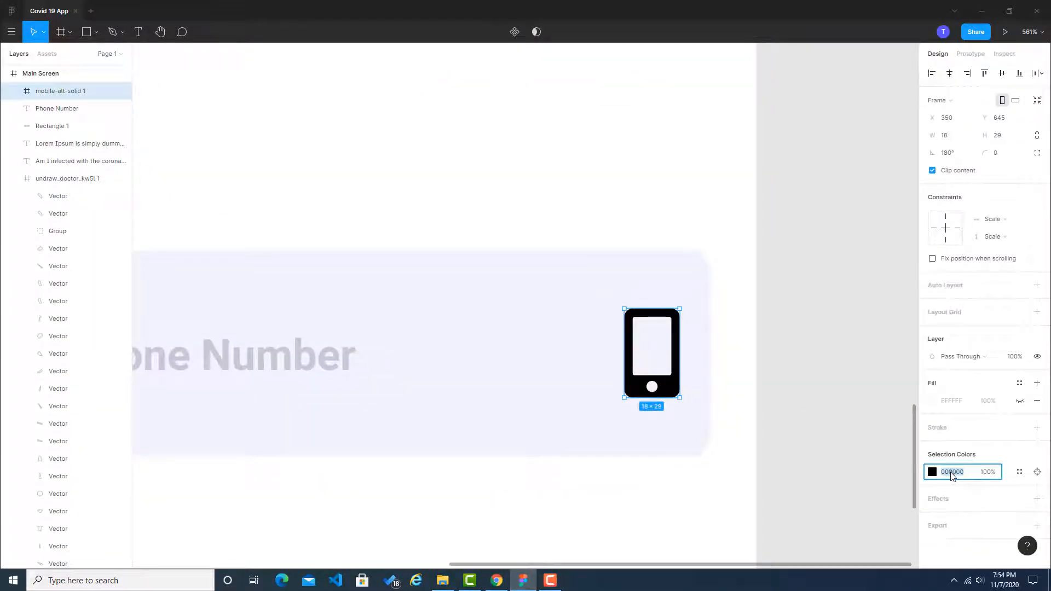
key(ctrl+v)
click(842, 377)
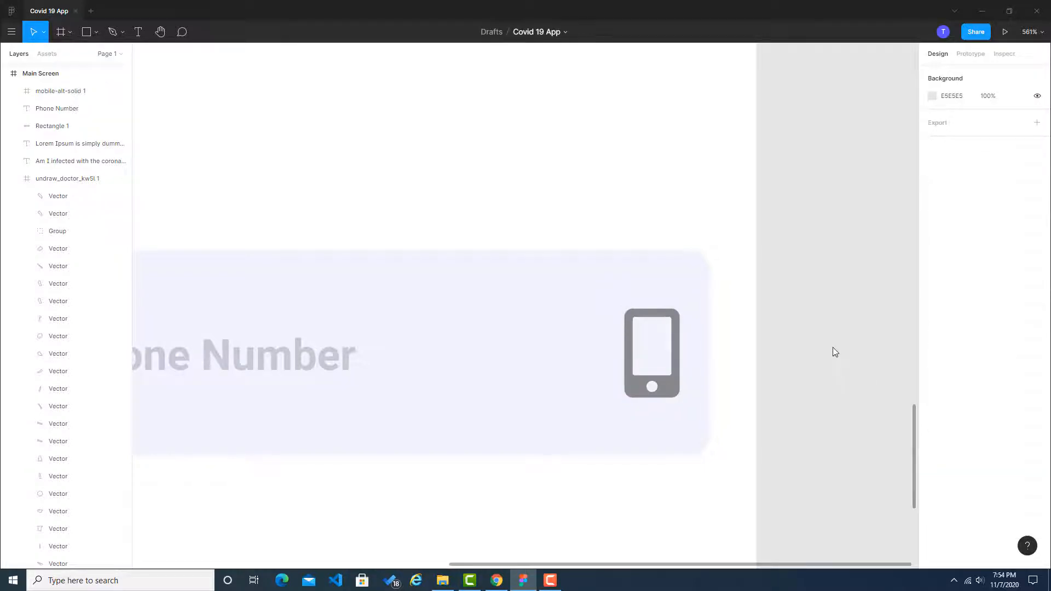
Step: Duplicate the phone number field's pale rectangle and place the copy directly below it, aligned with the original
scroll(833, 347, down, 5)
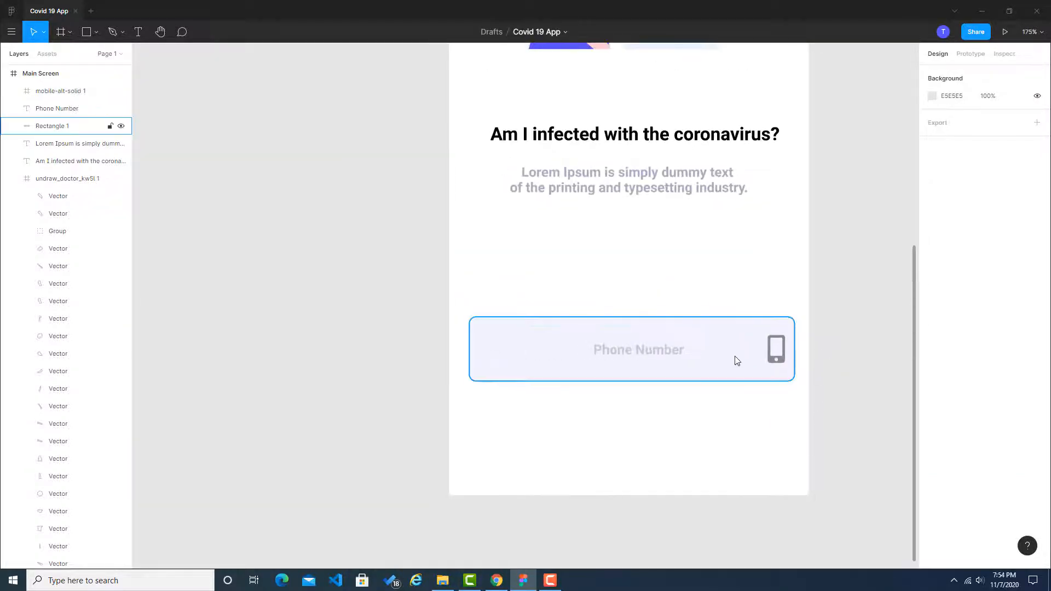
click(737, 361)
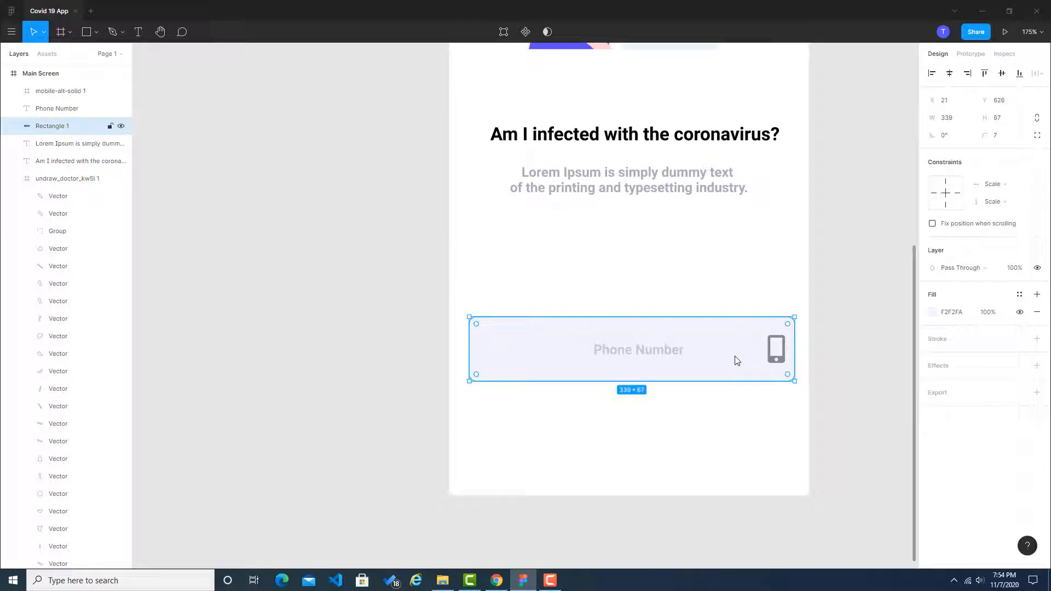
key(ctrl+v)
drag(737, 361, 734, 431)
click(650, 485)
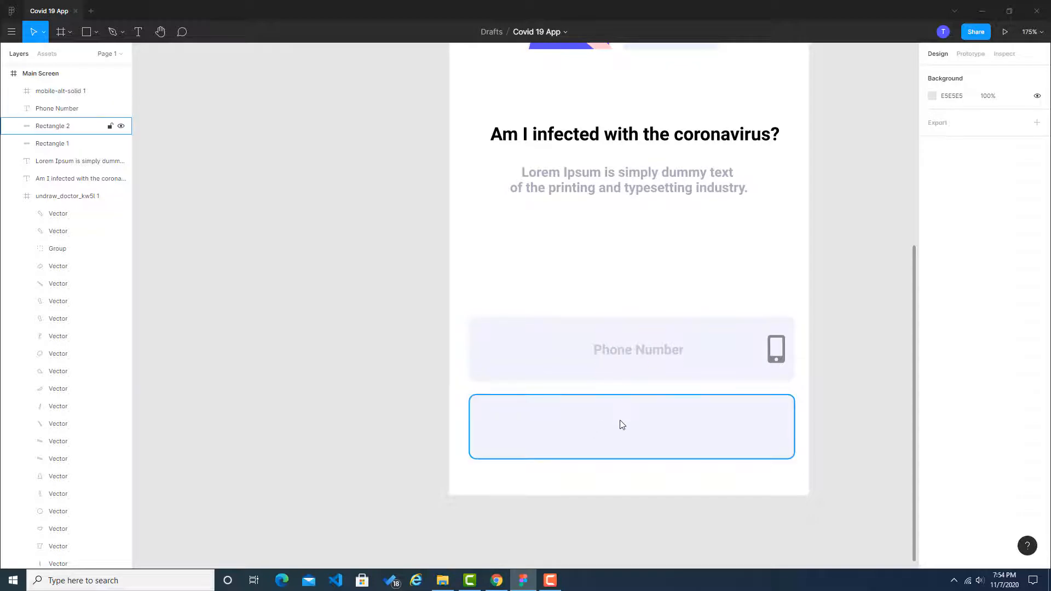
Step: Duplicate the Phone Number text and centre the copy vertically in the lower rectangle
click(638, 354)
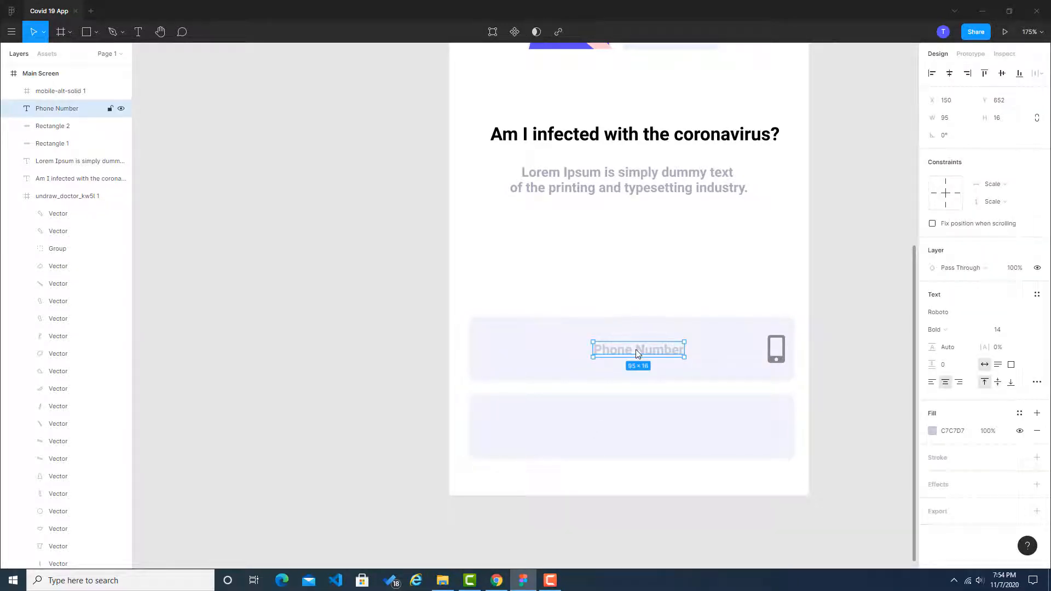
key(ctrl+v)
drag(635, 350, 637, 429)
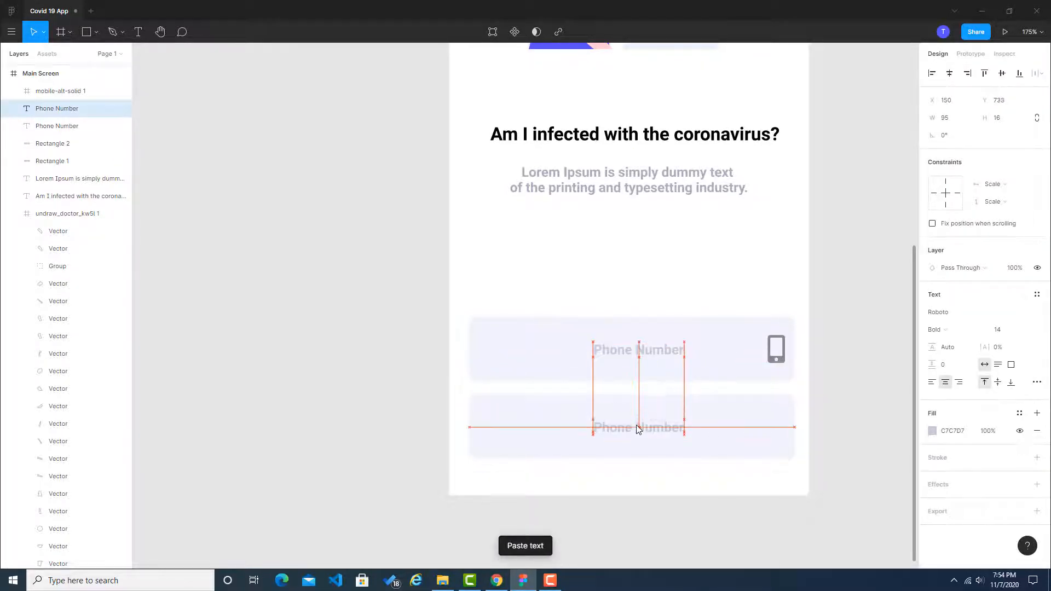
click(845, 402)
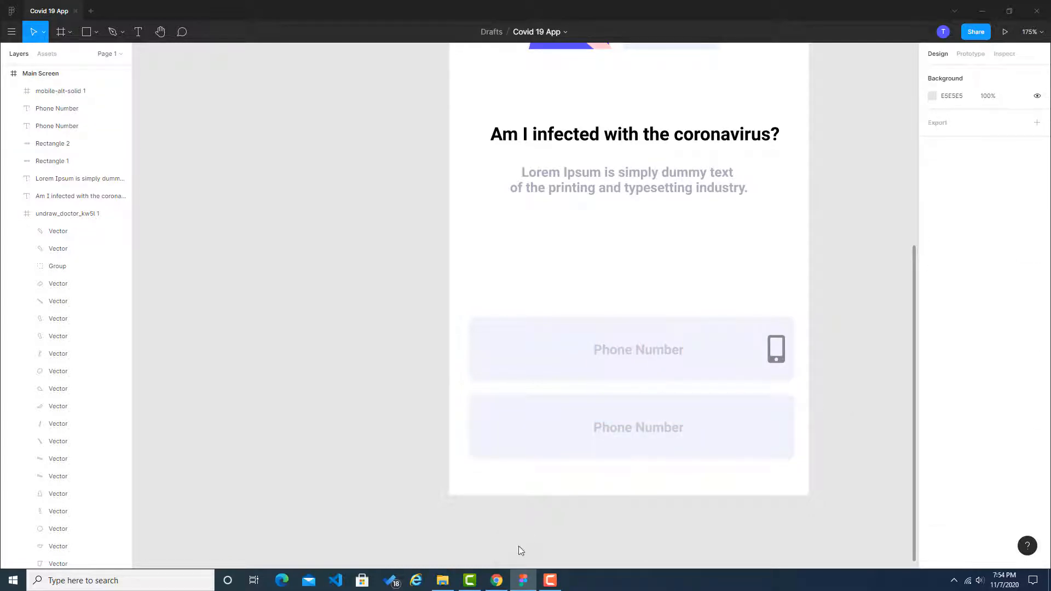
Step: Check the button label in the Chrome reference, then replace the lower rectangle's text in Figma with "Verification Code"
click(496, 580)
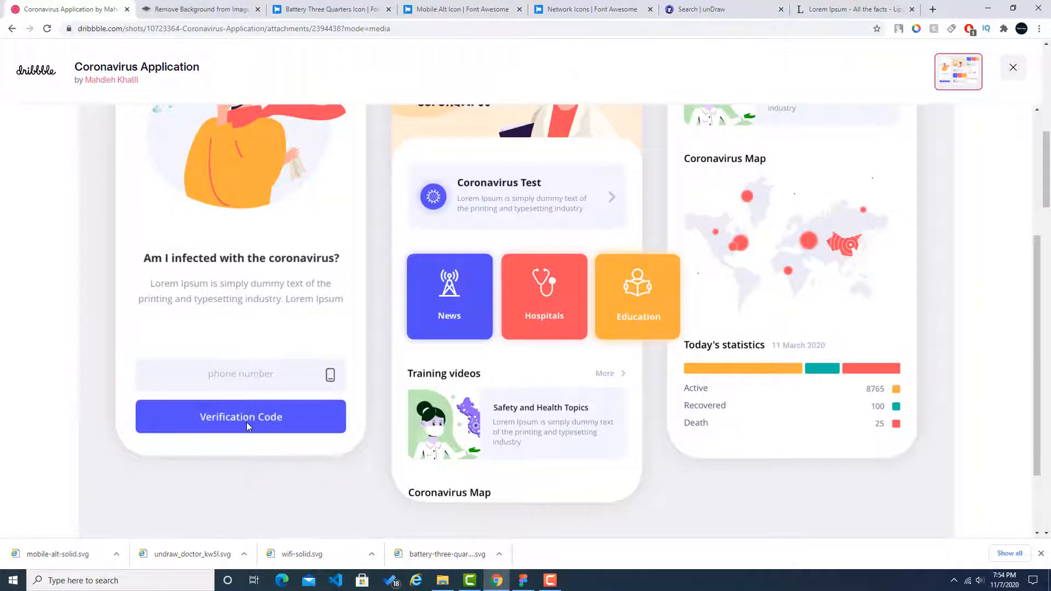
key(alt+Tab)
click(646, 429)
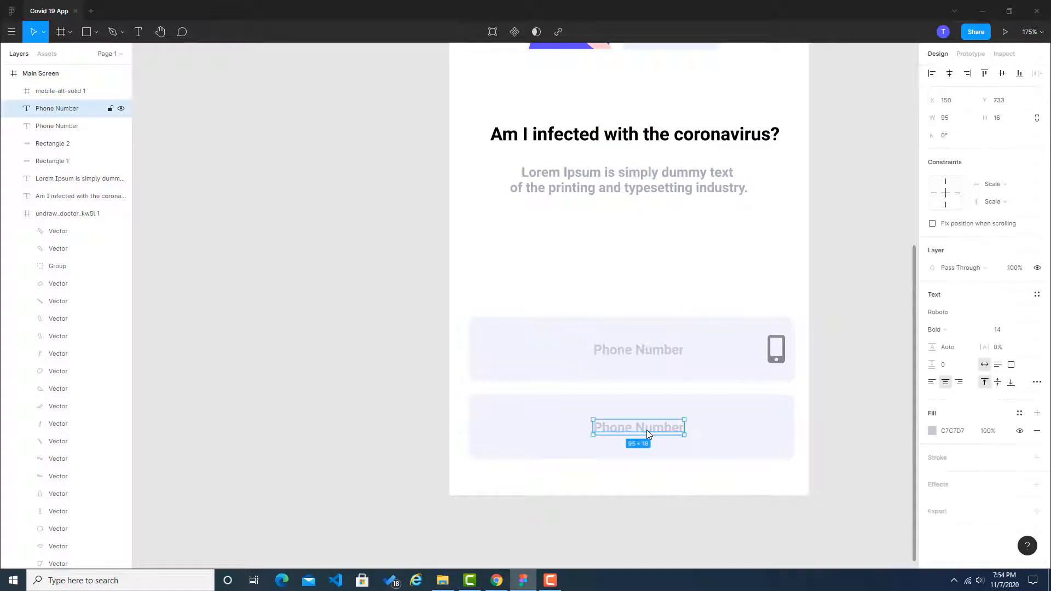
key(alt+Tab)
key(alt+Tab)
double_click(646, 429)
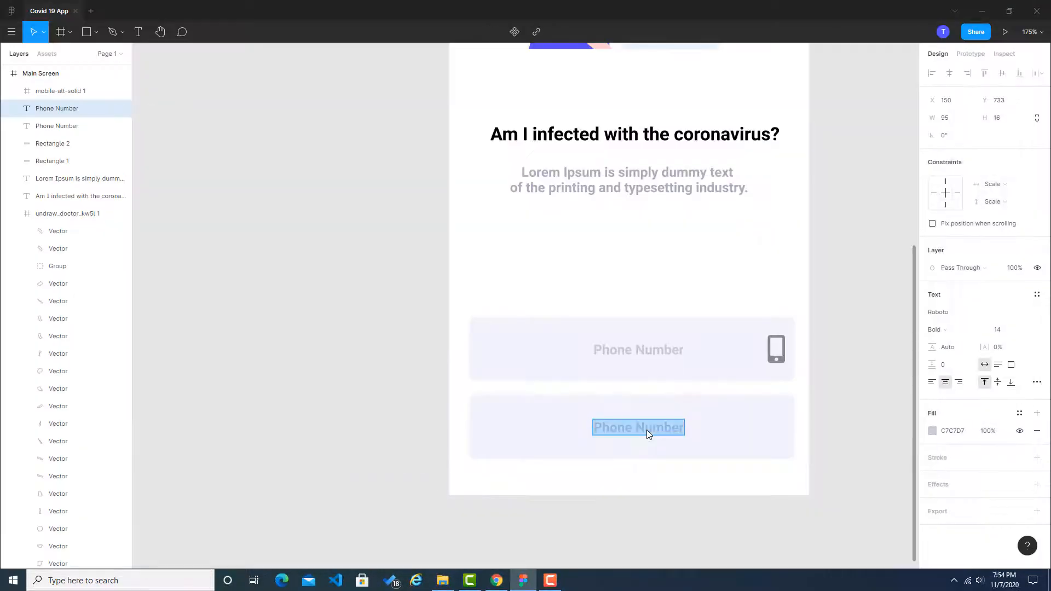
text(Veri)
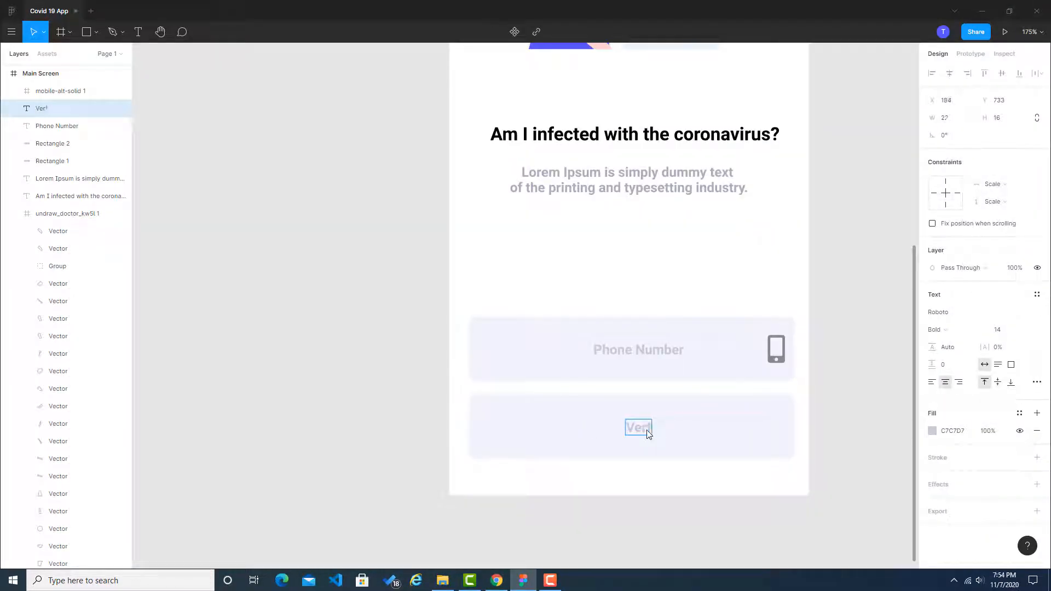
text(fication Code)
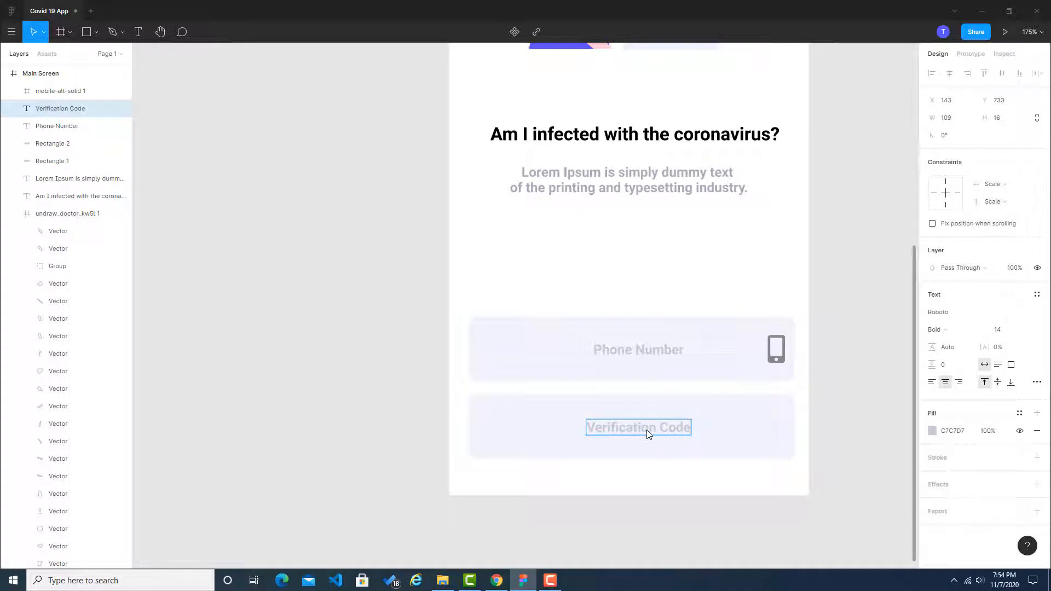
key(Escape)
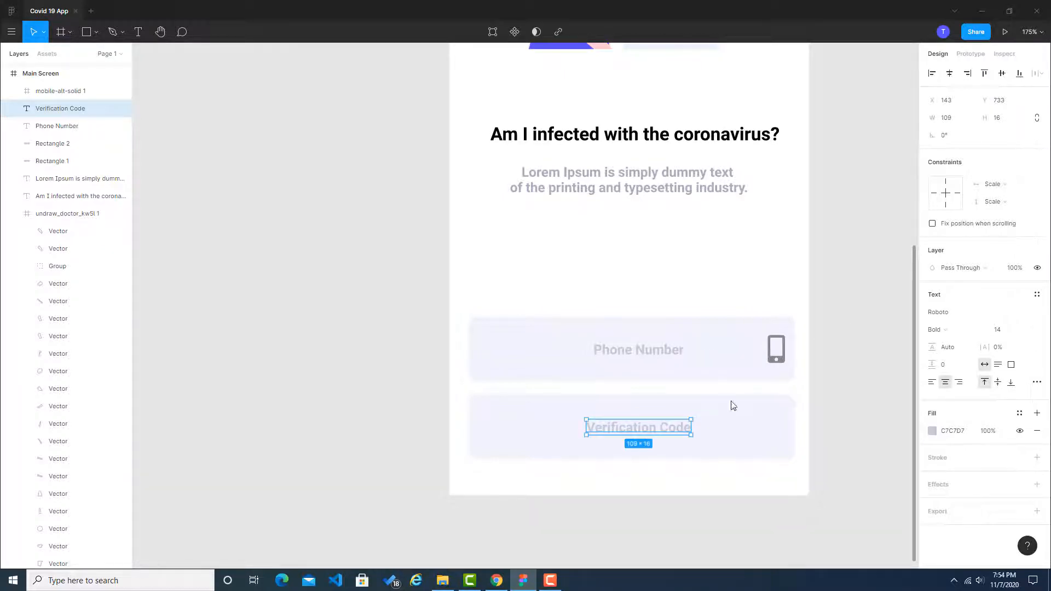
click(832, 389)
Step: In Chrome, sample the blue #564ff5 of the reference's Verification Code button with the colour picker extension and copy its code
click(496, 581)
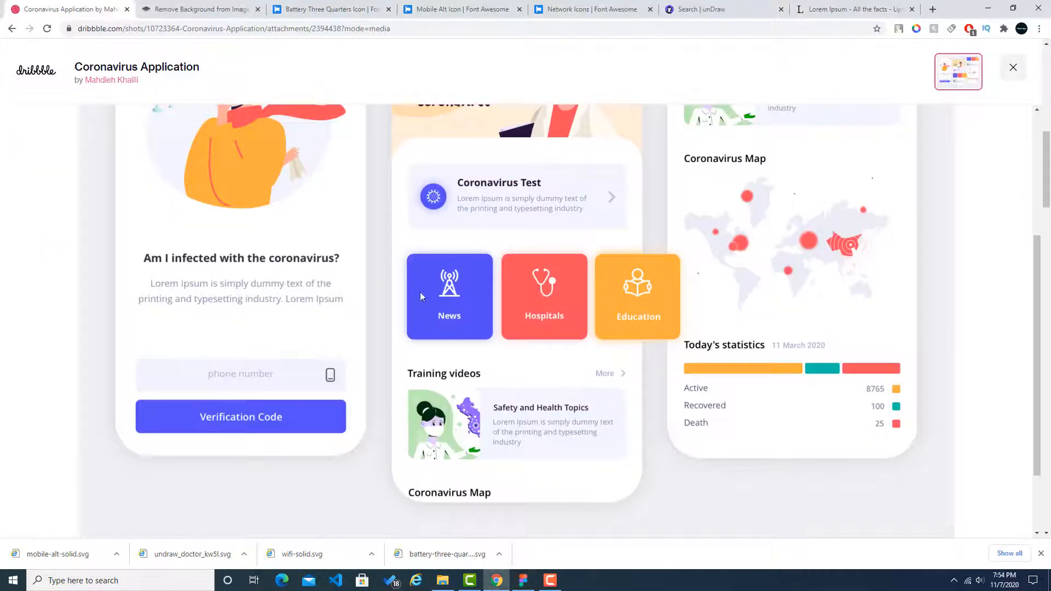
click(916, 28)
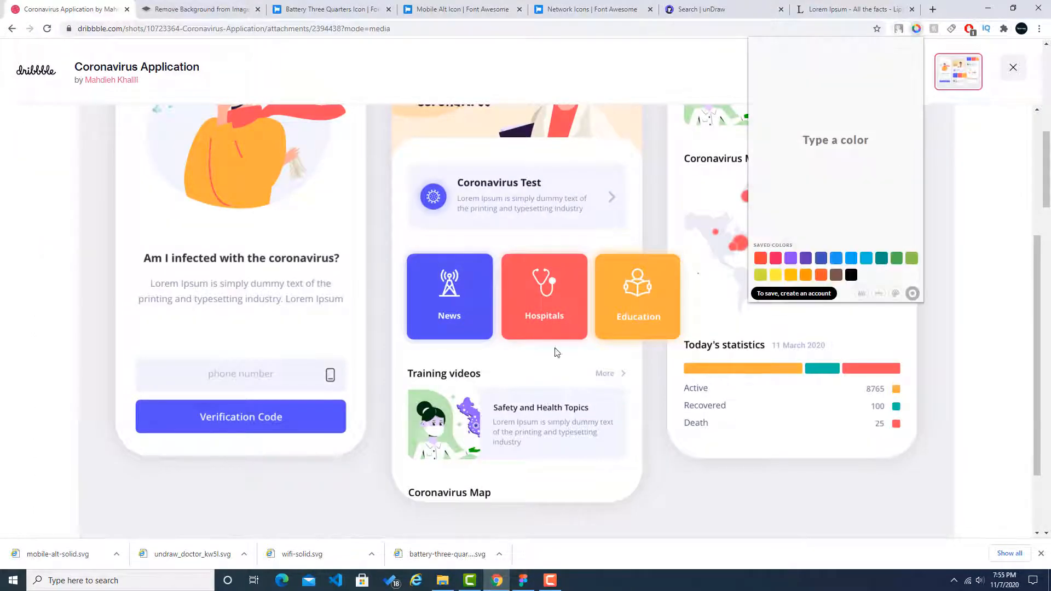
click(858, 295)
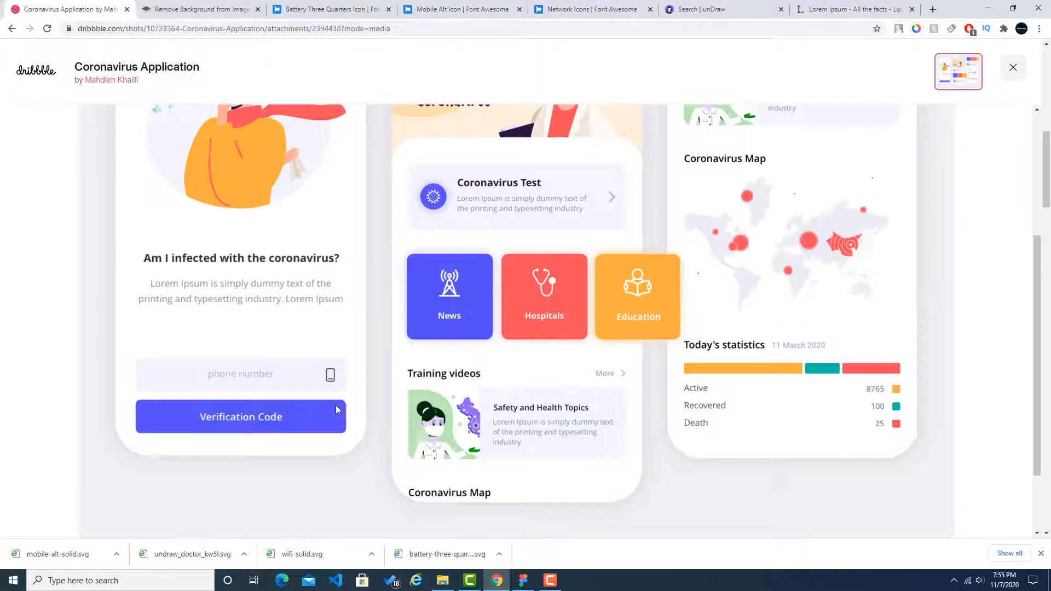
click(321, 416)
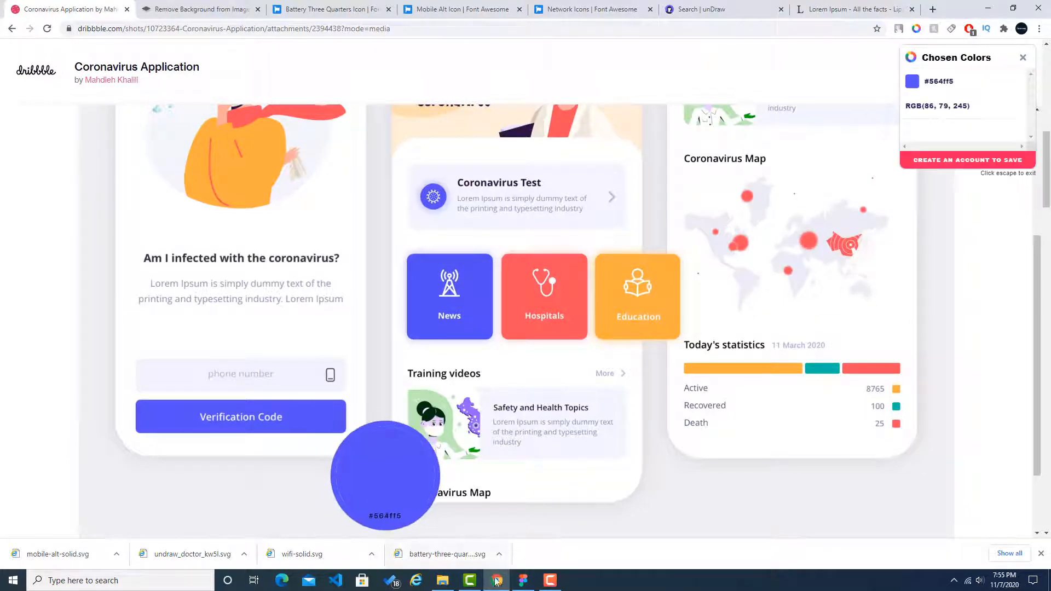
Step: Back in Figma, fill the rectangle behind the Verification Code text with the copied blue #564ff5
key(alt+Tab)
click(717, 416)
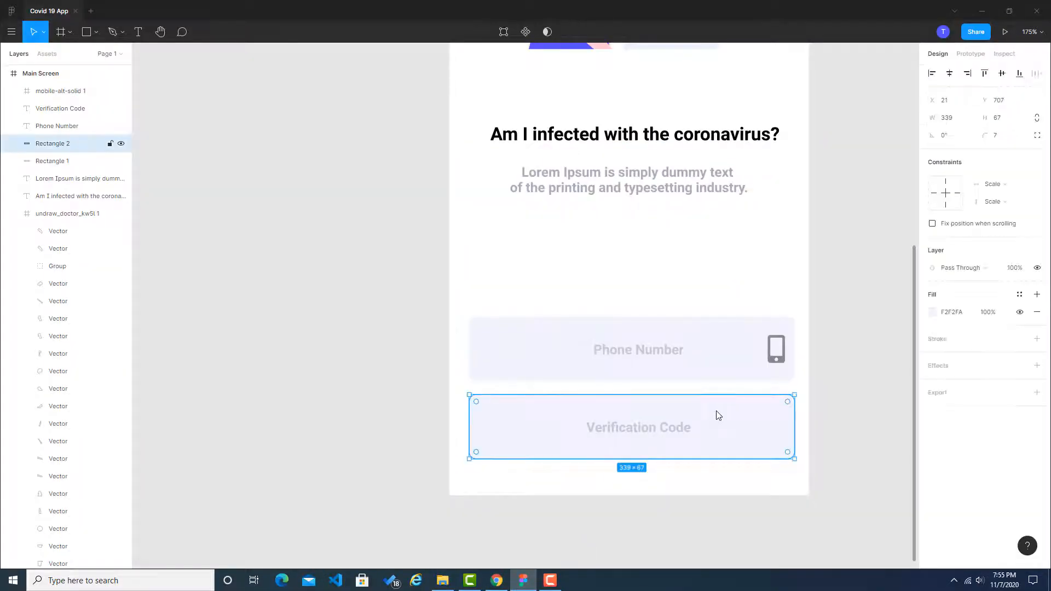
click(953, 312)
key(ctrl+v)
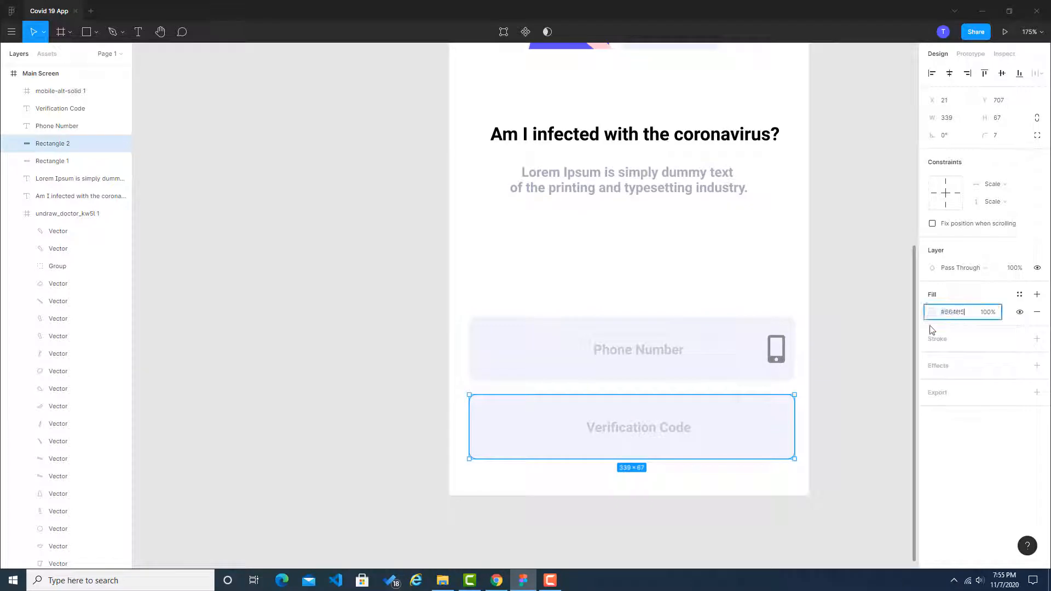
click(869, 339)
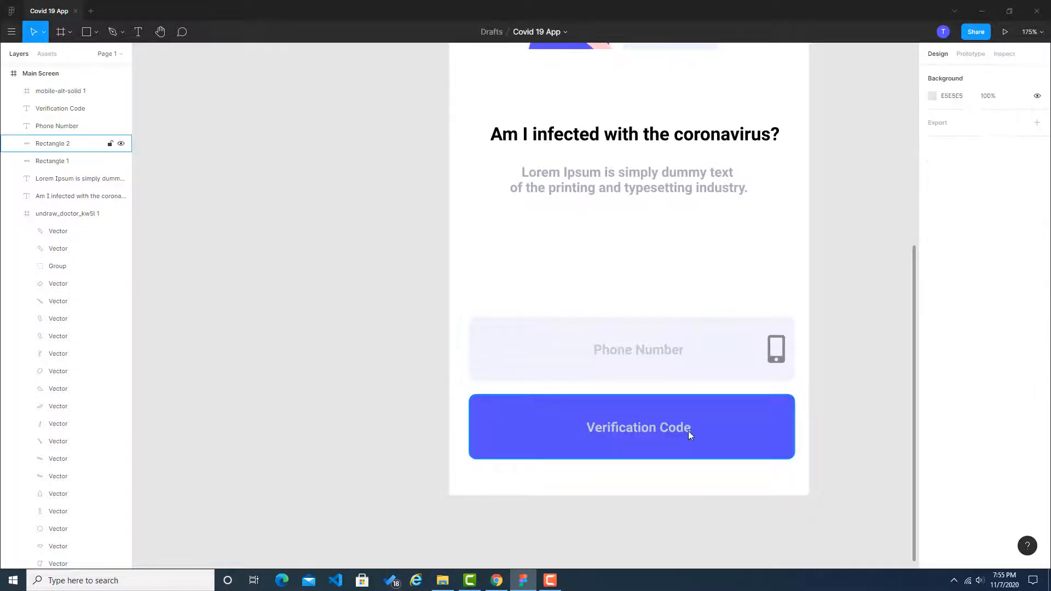
Step: In Chrome, try to sample the light colour of the reference's Verification Code lettering with the colour picker extension
click(496, 581)
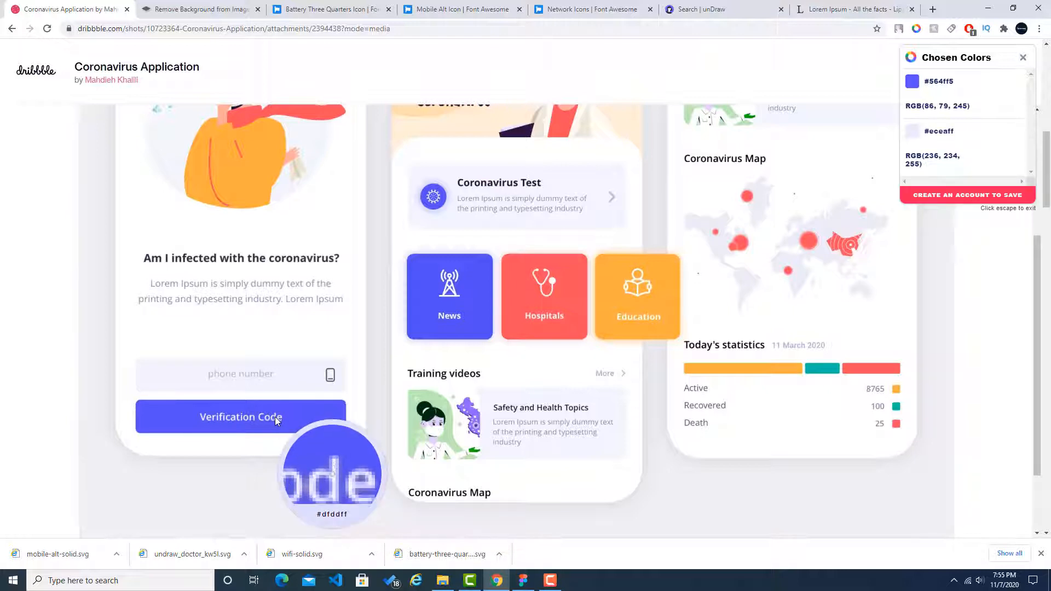
click(275, 417)
scroll(954, 100, up, 1)
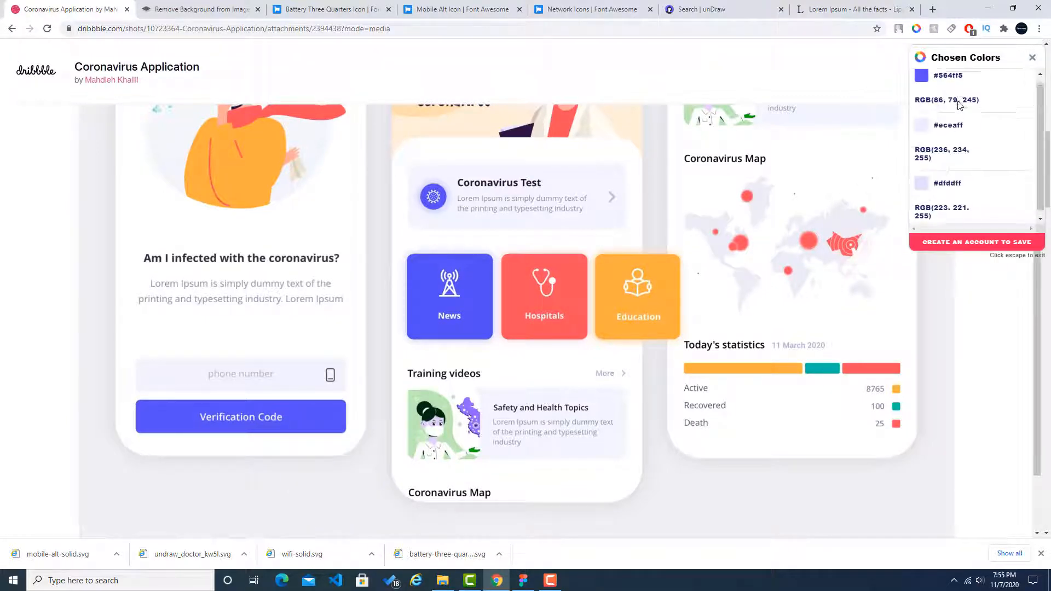
key(Escape)
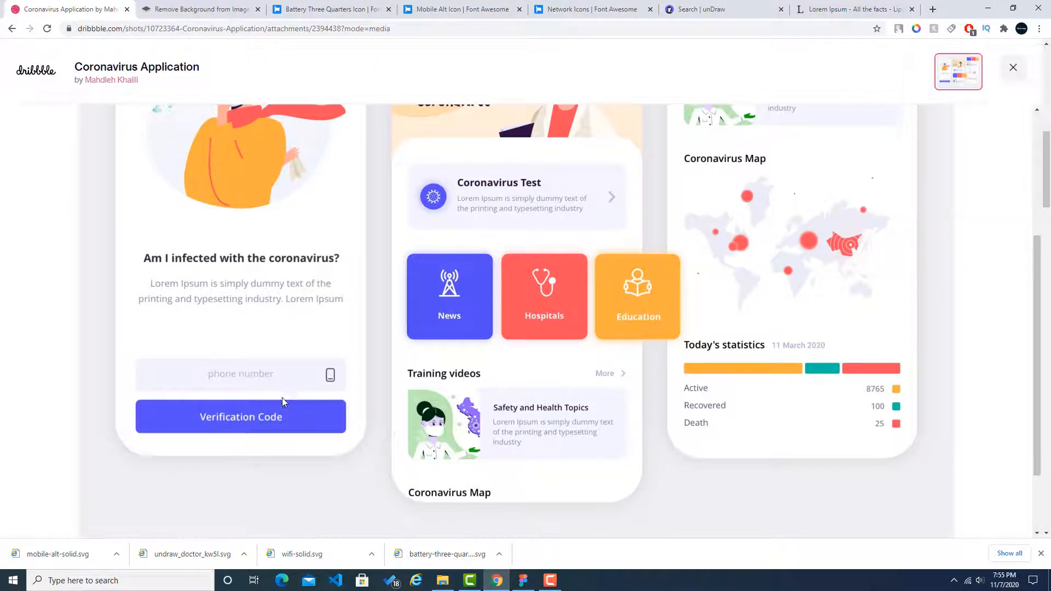
click(915, 29)
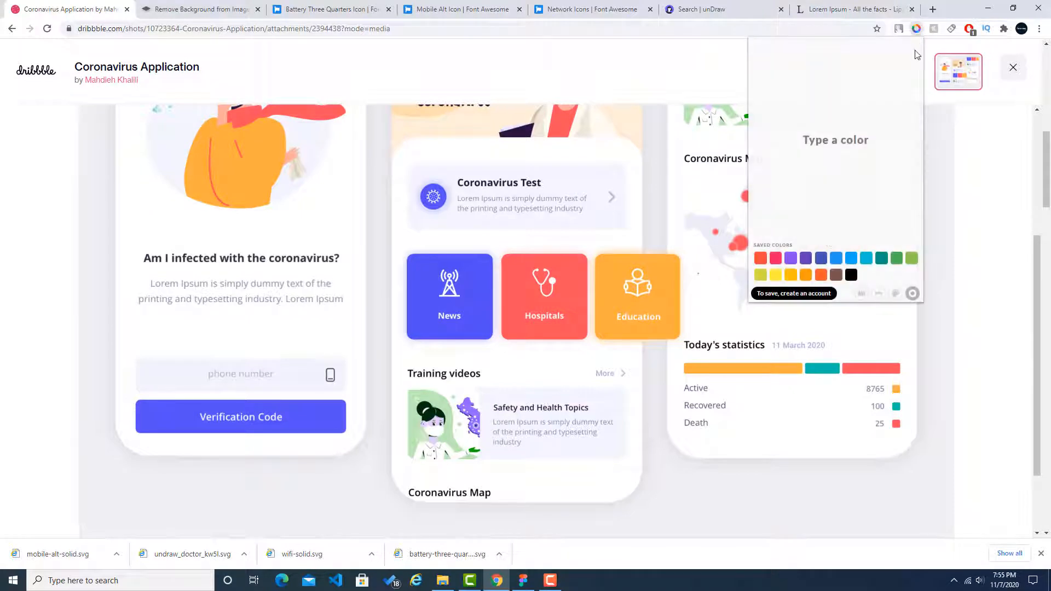
click(868, 290)
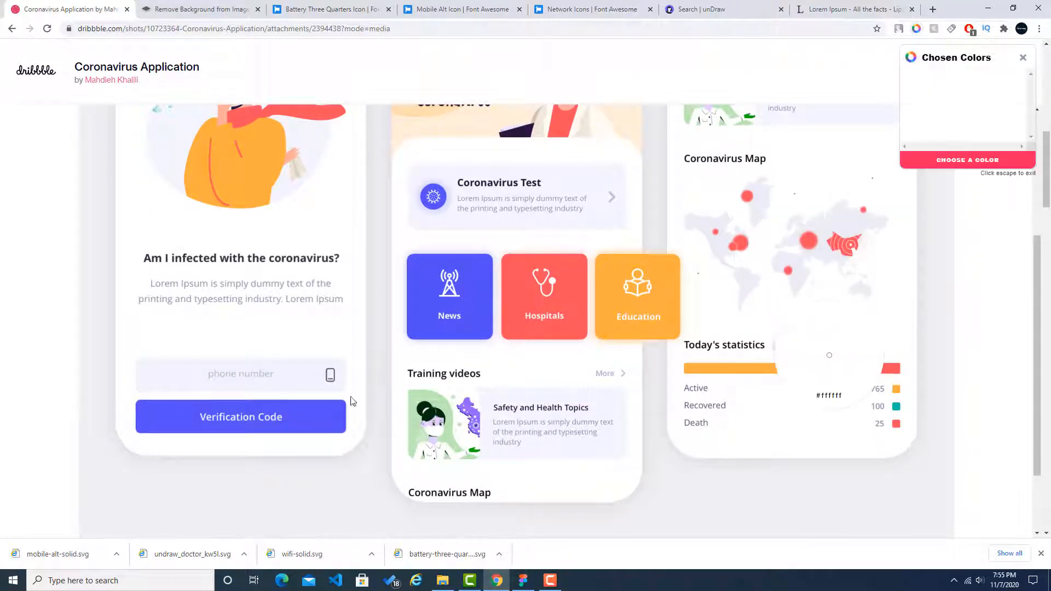
click(268, 418)
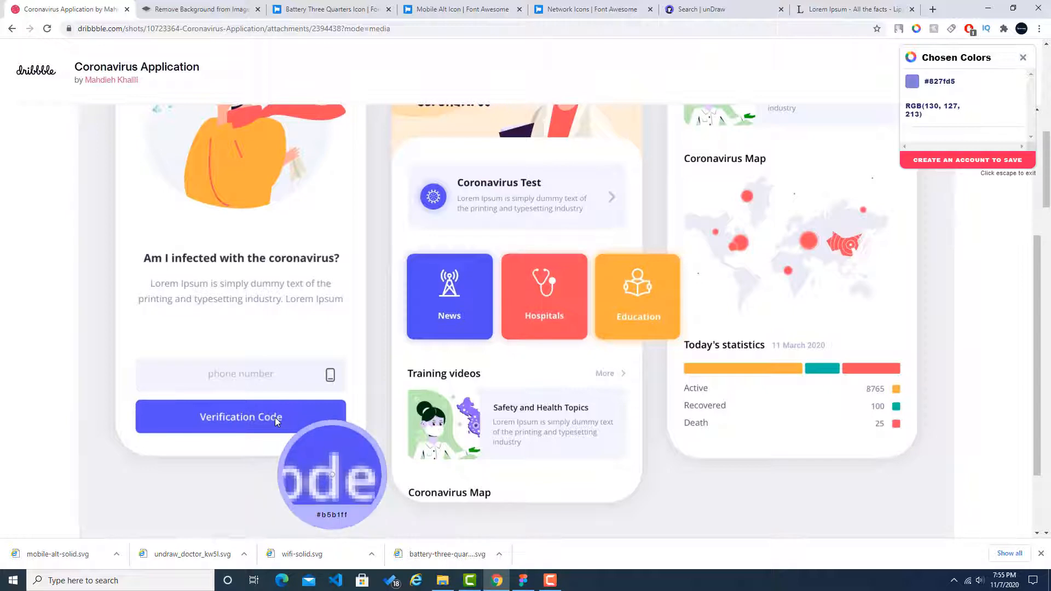
click(275, 417)
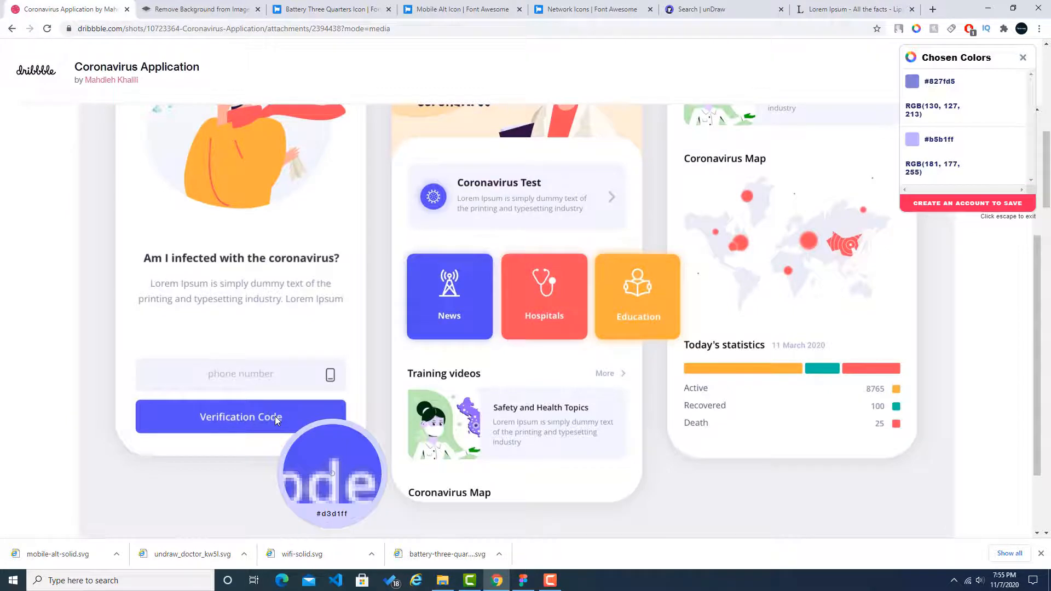
click(275, 416)
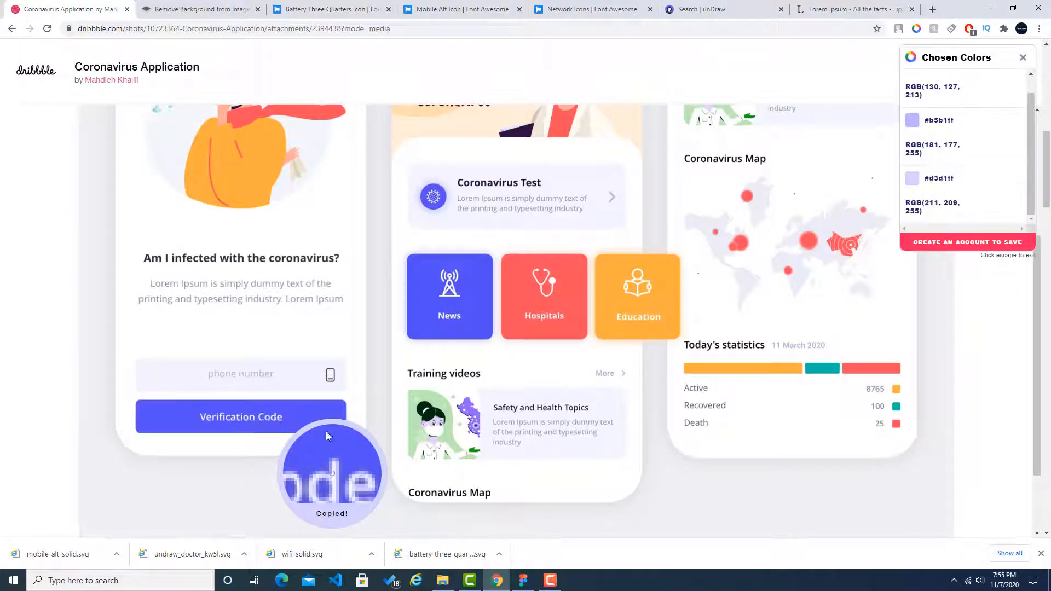
Step: Back in Figma, set the Verification Code text's fill to white, FFFFFF
click(522, 580)
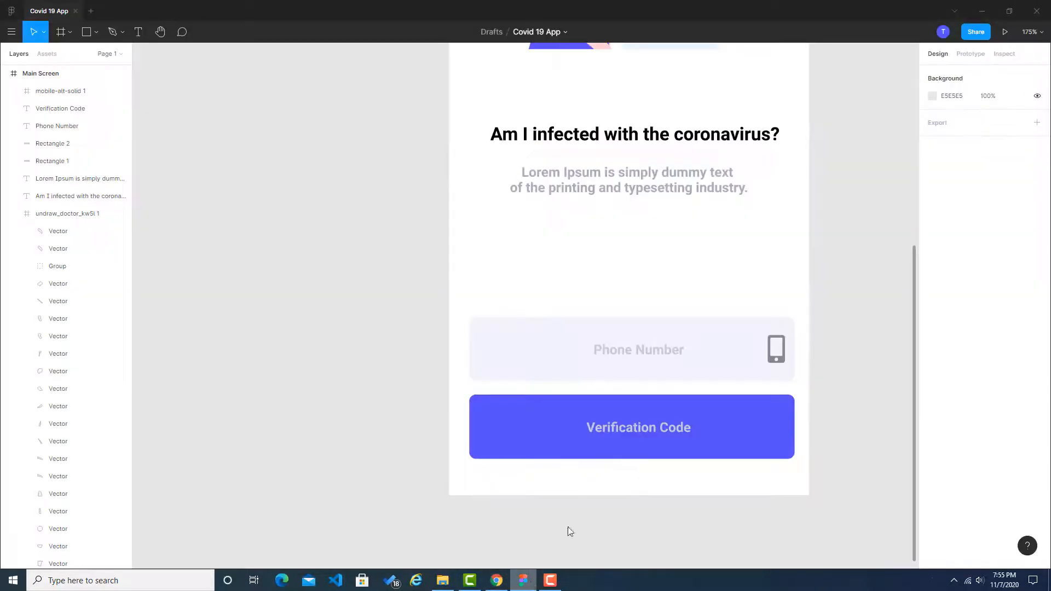
click(631, 429)
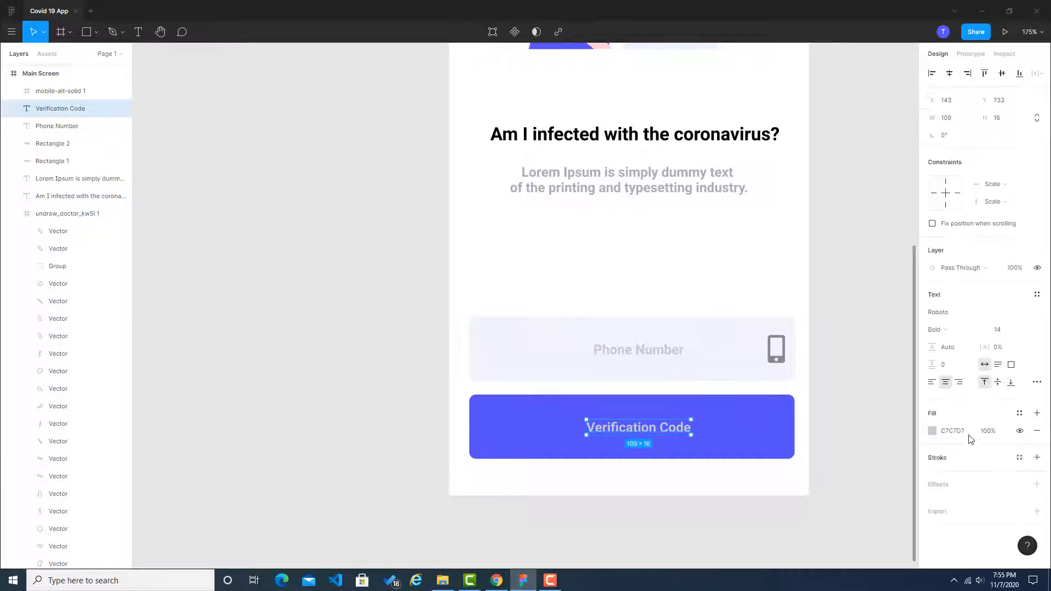
click(969, 434)
text(fff)
key(Return)
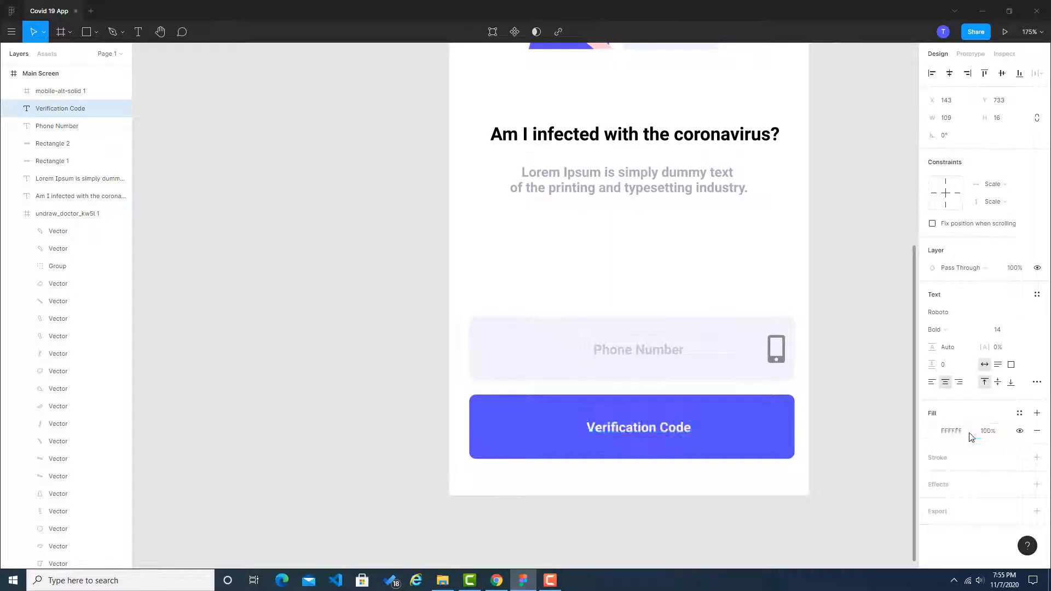
click(877, 343)
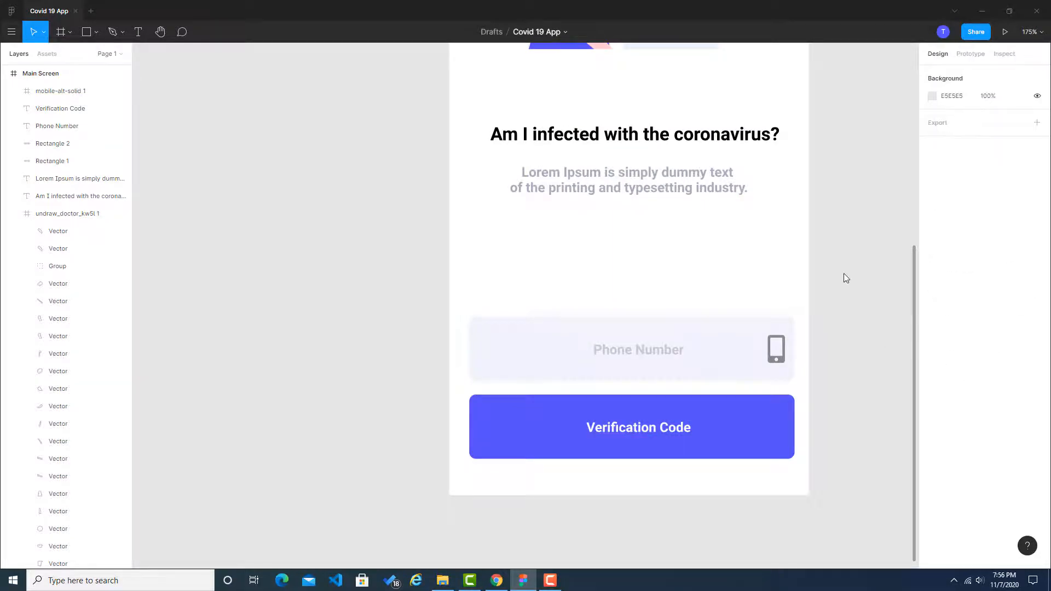
Step: Compare the Main Screen with the Chrome reference and set the Lorem Ipsum subtitle's font size to 16 in Figma
scroll(843, 274, down, 5)
drag(889, 184, 629, 312)
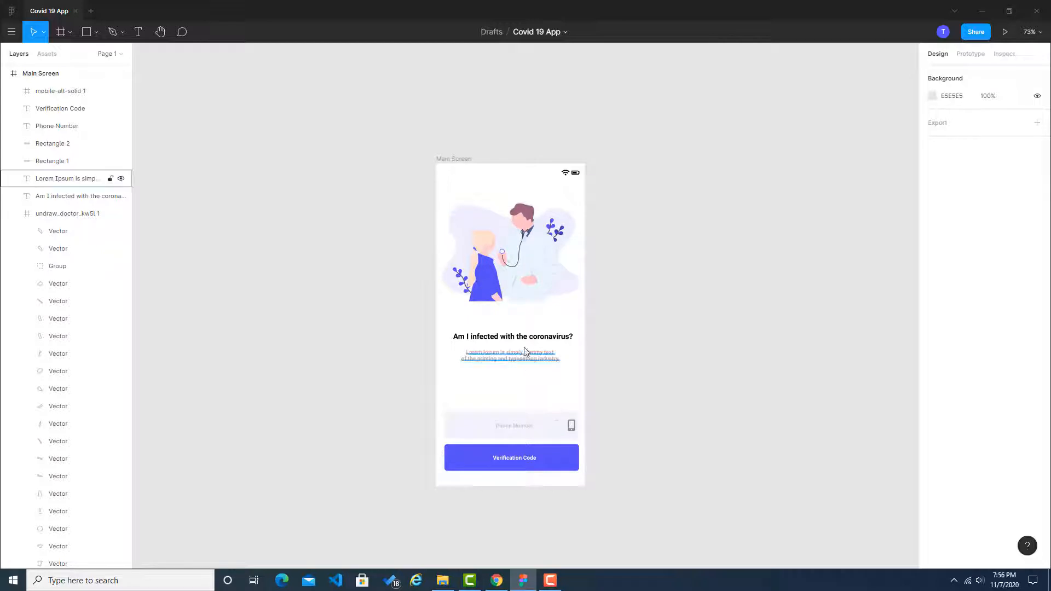
click(496, 580)
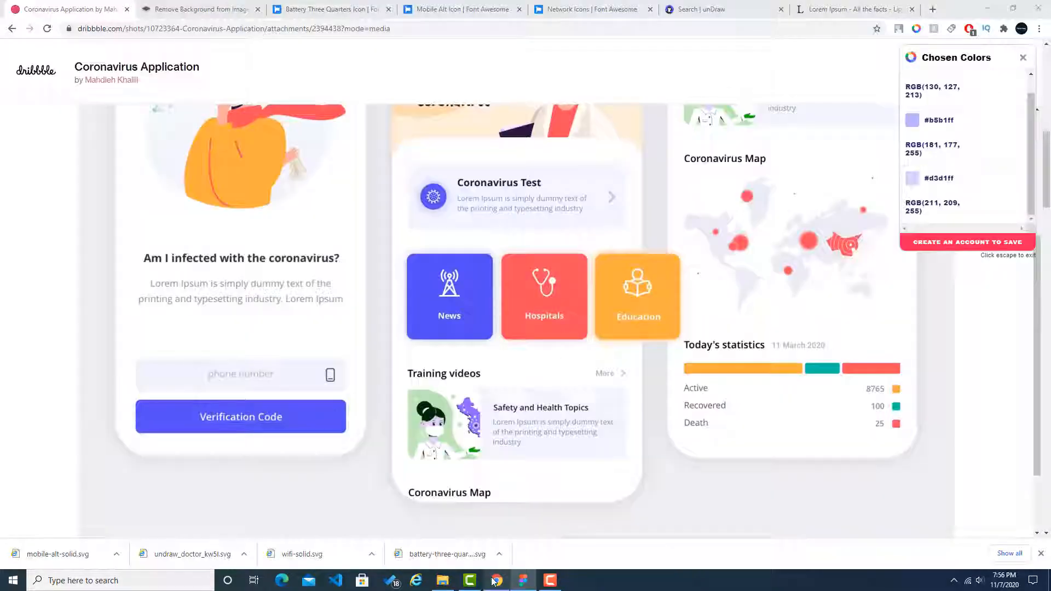
key(alt+Tab)
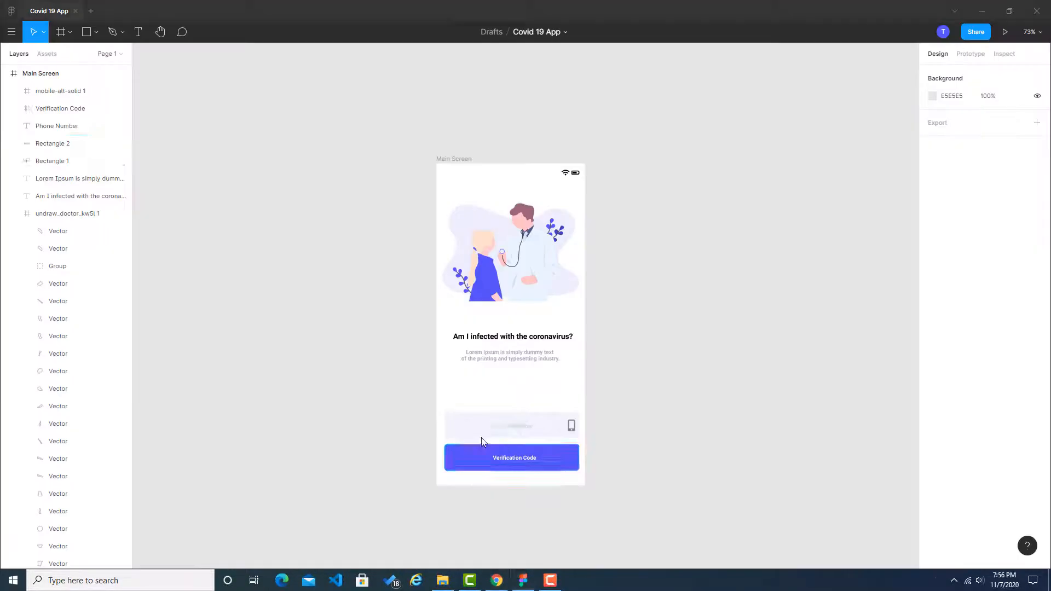
click(501, 357)
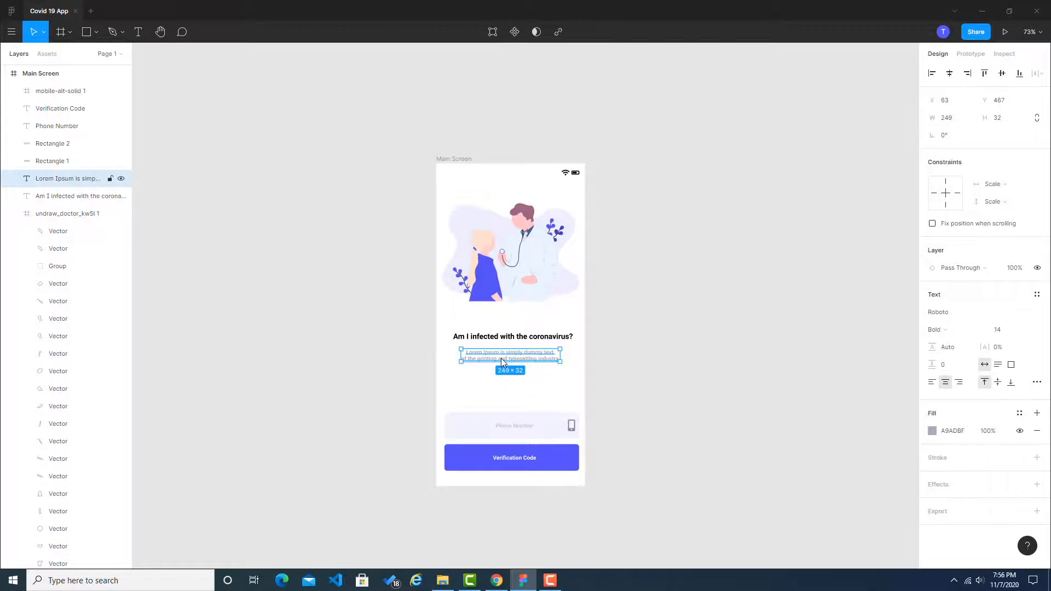
click(1005, 331)
text(16)
key(Return)
click(807, 329)
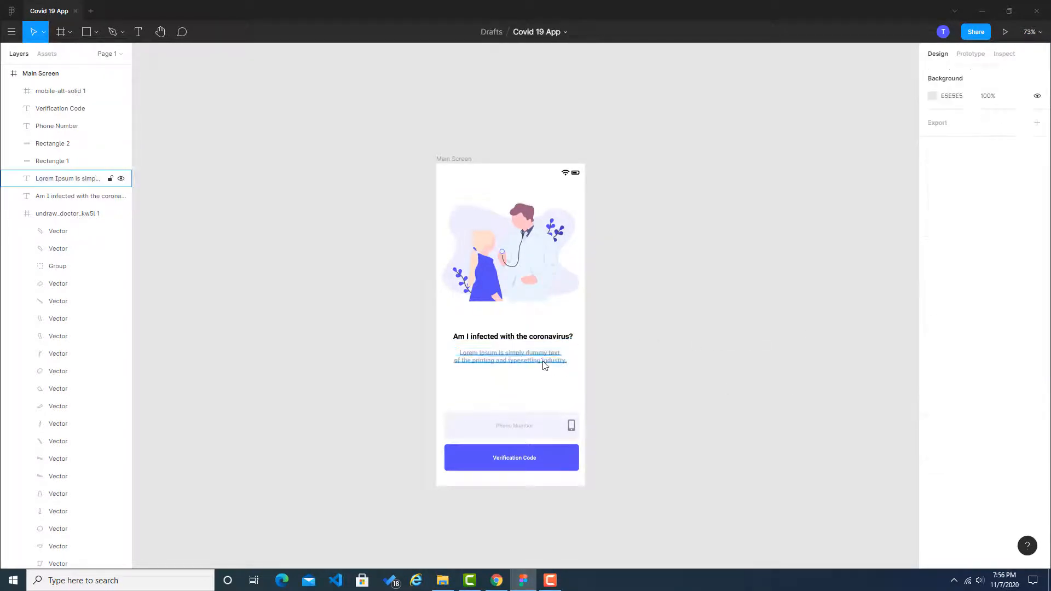
Step: Set the font size of the "Am I infected with the coronavirus?" heading to 20 and shift it slightly left towards the frame's centre
click(559, 337)
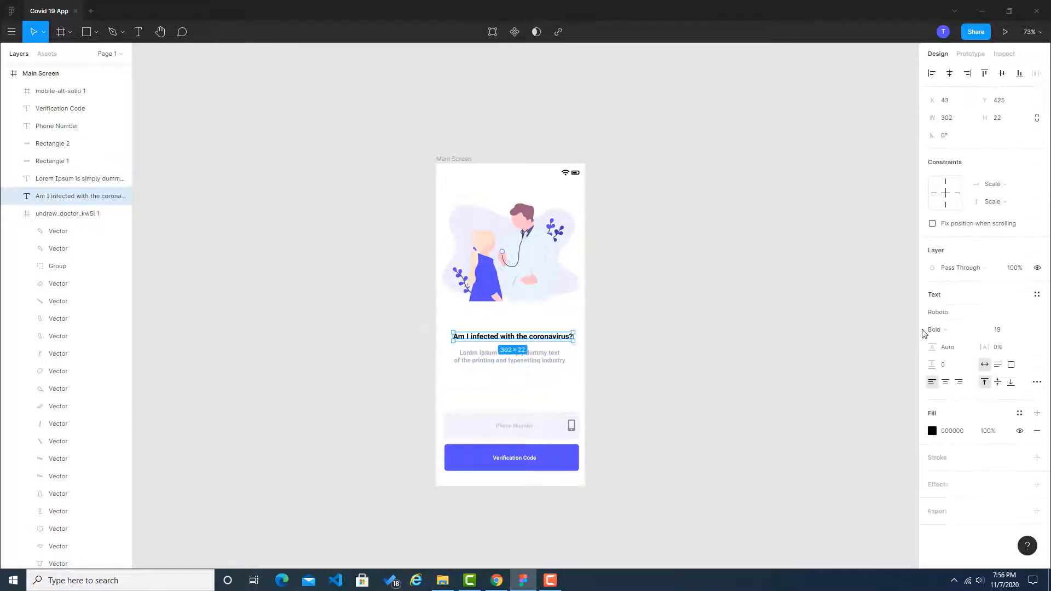
click(998, 330)
text(20)
key(Return)
click(601, 341)
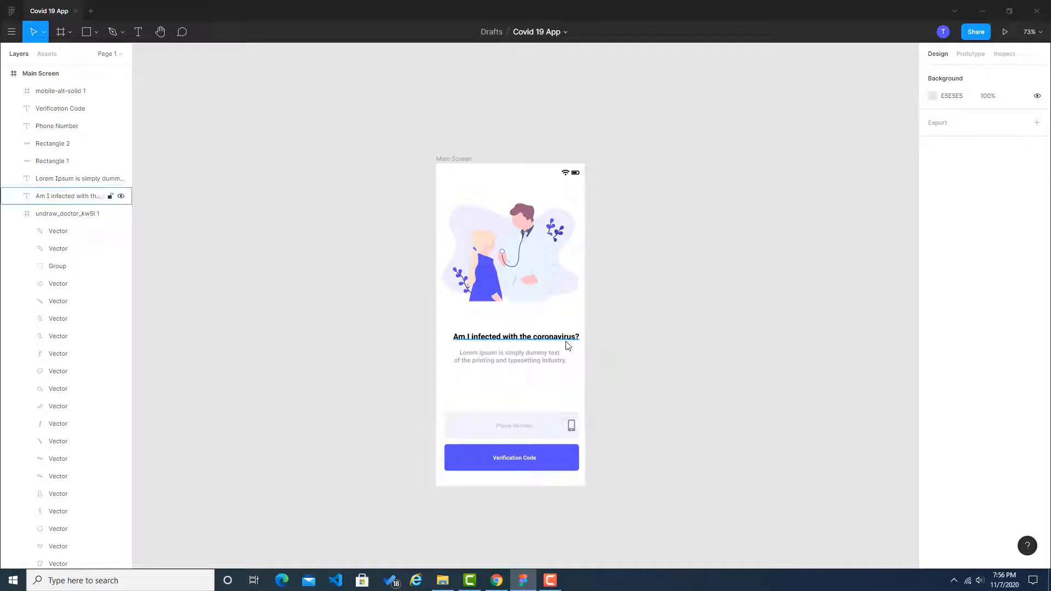
drag(564, 342, 516, 325)
Step: Set the Lorem Ipsum subtitle's font size to 18 and move it up to Y 460, closer to the heading
scroll(504, 350, up, 3)
click(520, 371)
click(1008, 330)
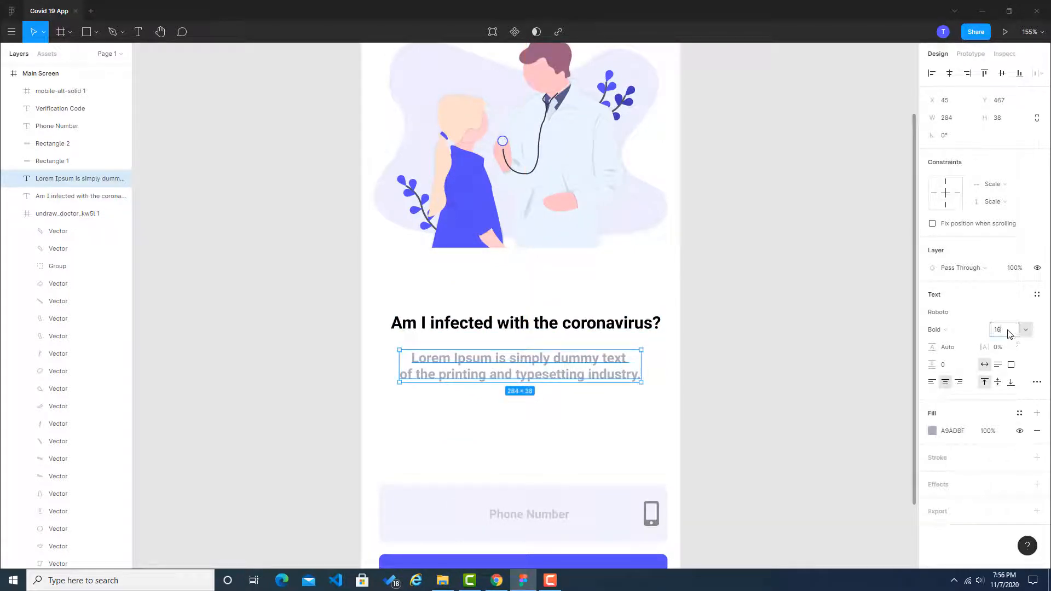
text(20)
key(Return)
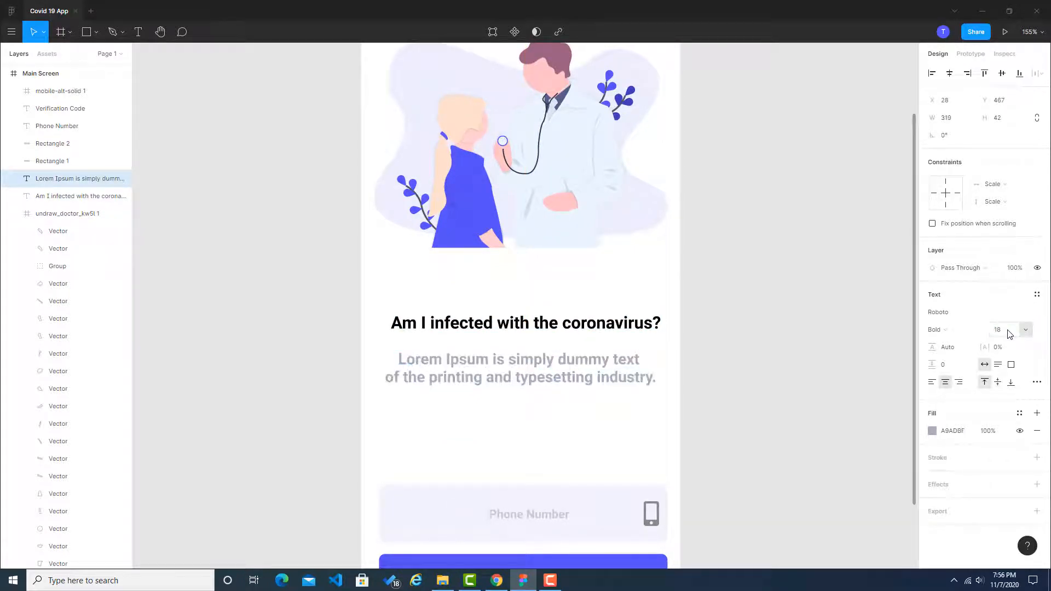
click(750, 337)
drag(630, 366, 627, 356)
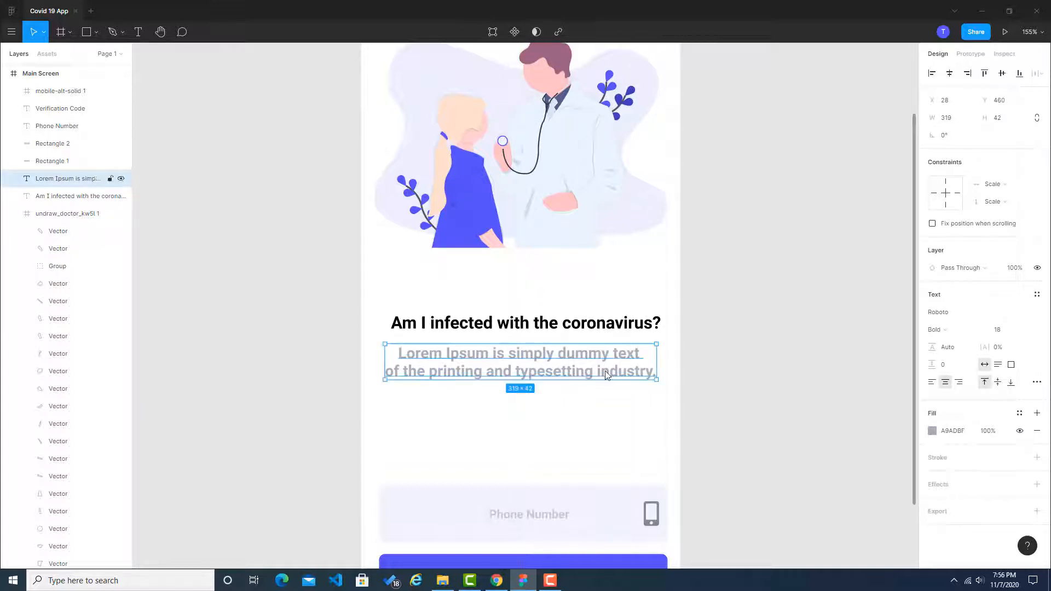
Step: Set the Lorem Ipsum subtitle's font size to 17 and move it up to Y 458, closer to the heading
click(1006, 331)
text(17)
key(Return)
click(851, 318)
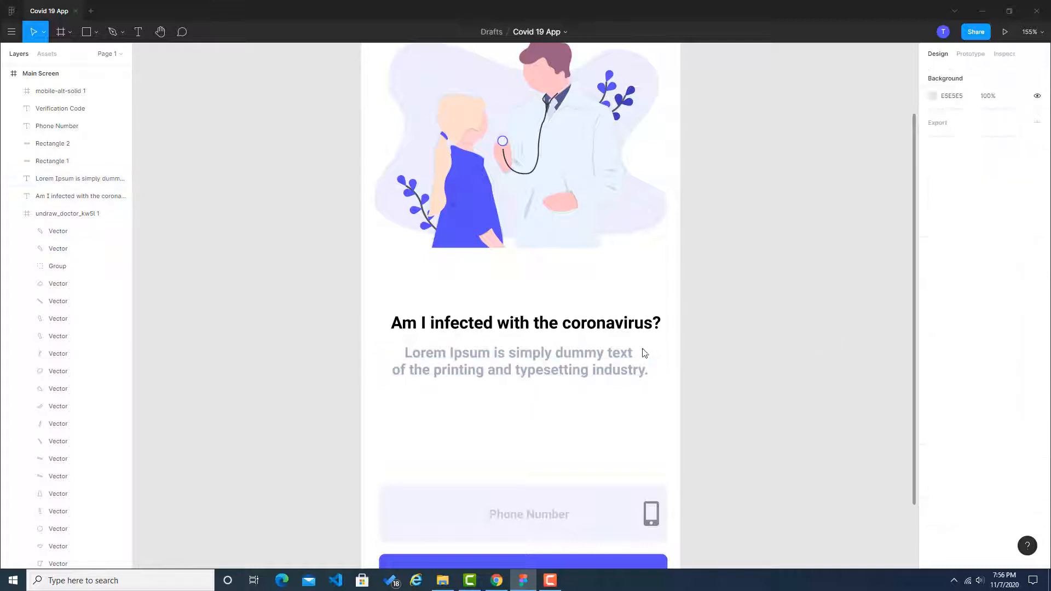
drag(589, 356, 589, 353)
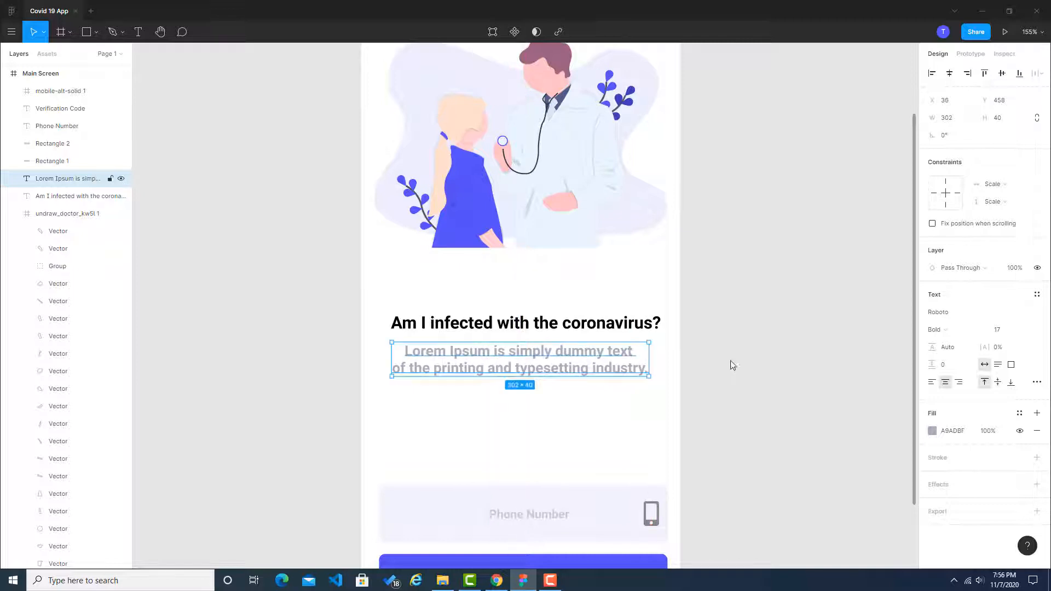
click(774, 353)
Step: Collapse the phone icon and doctor illustration groups in the layer list and preview the Main Screen as a prototype
scroll(777, 352, down, 5)
drag(781, 313, 553, 263)
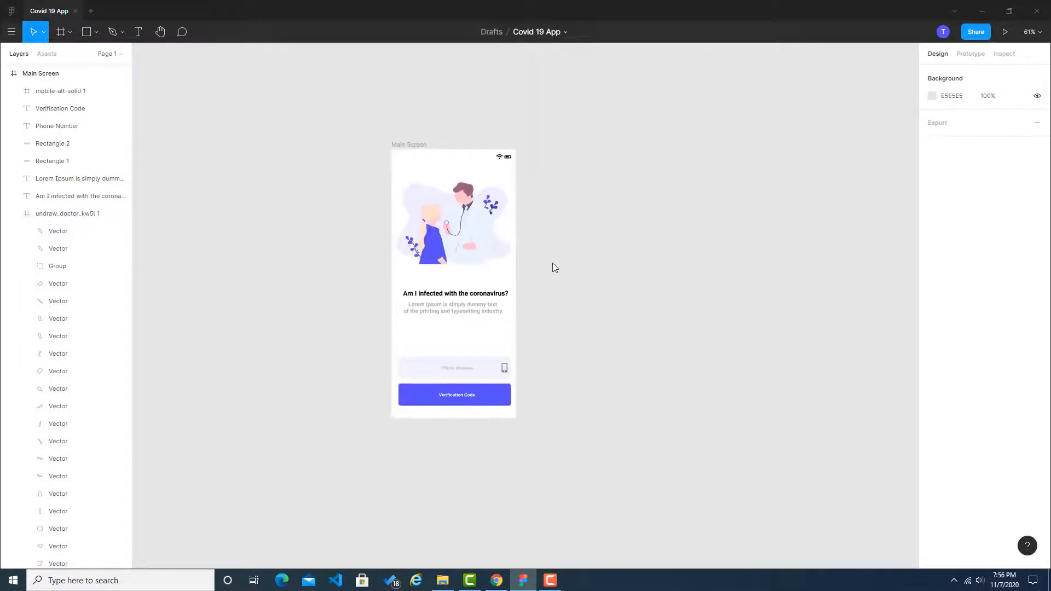
click(15, 91)
click(14, 231)
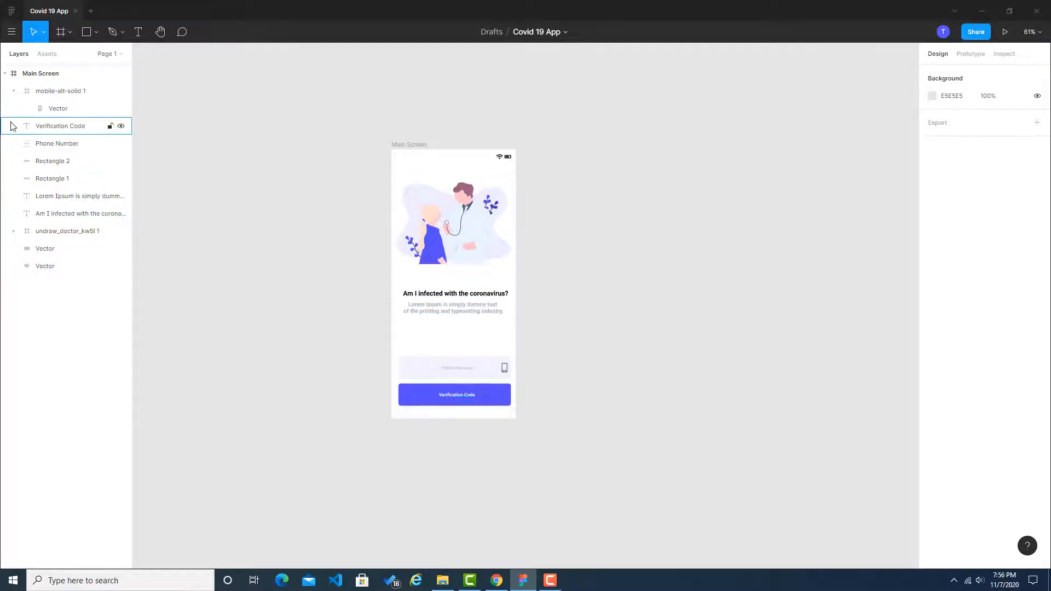
click(14, 90)
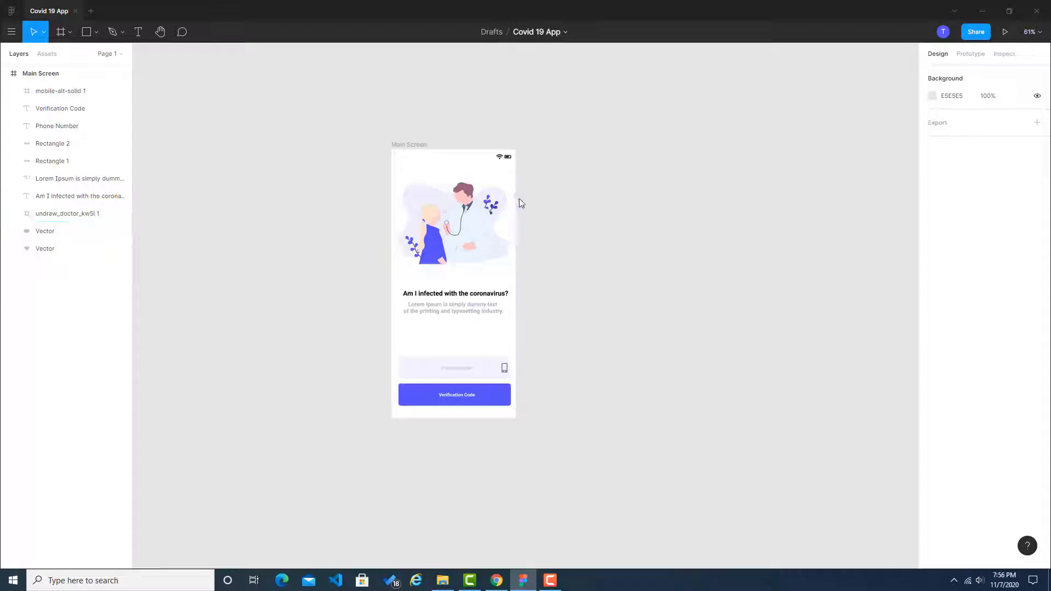
click(1005, 32)
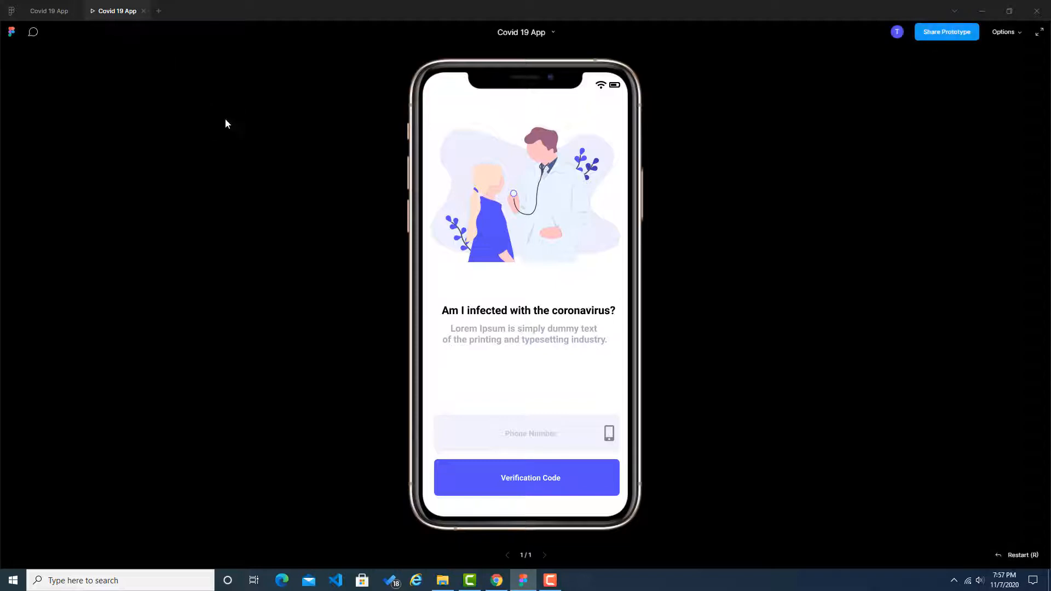
click(142, 11)
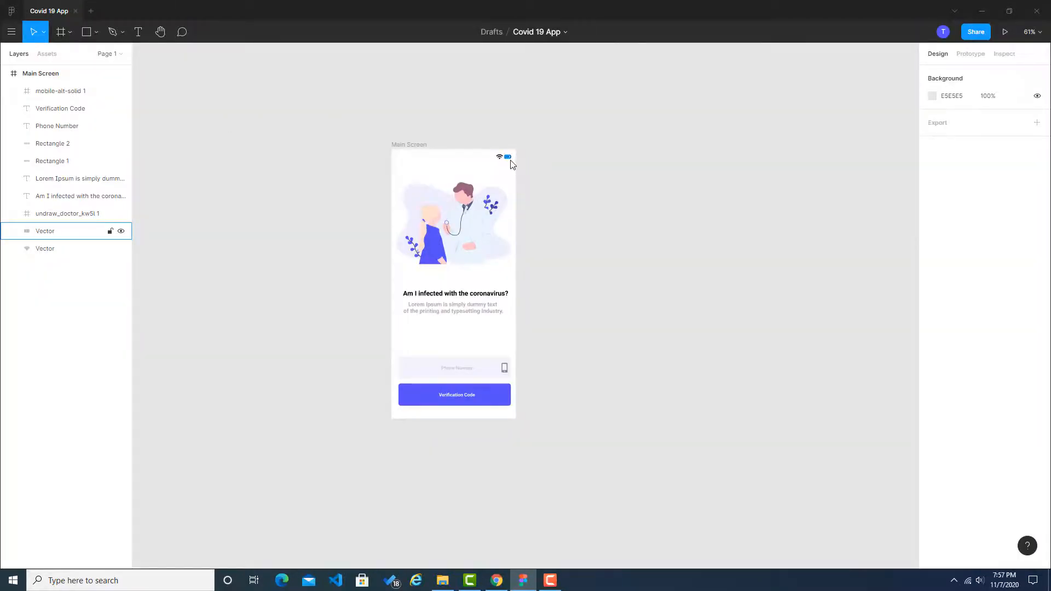
Step: Move the wifi and battery icons slightly left, away from the frame's edge, and check them in the prototype preview
scroll(509, 165, up, 5)
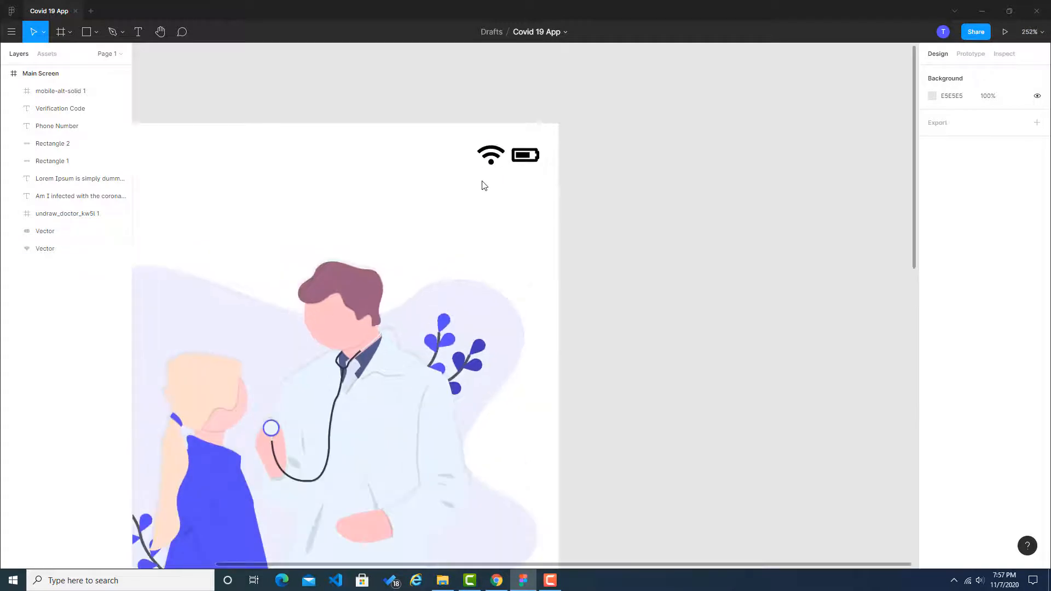
drag(484, 186, 513, 159)
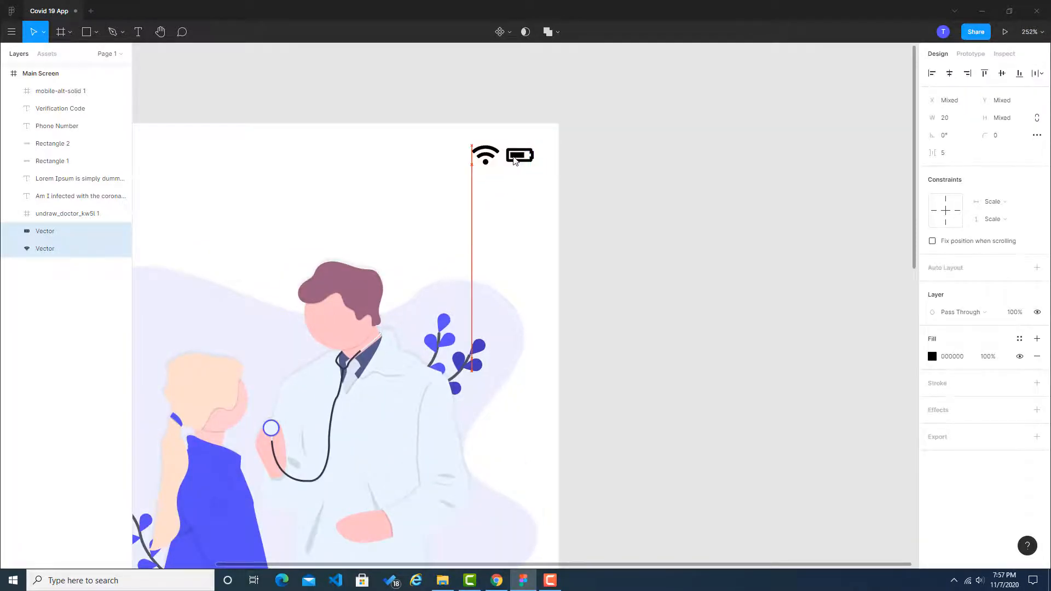
click(617, 165)
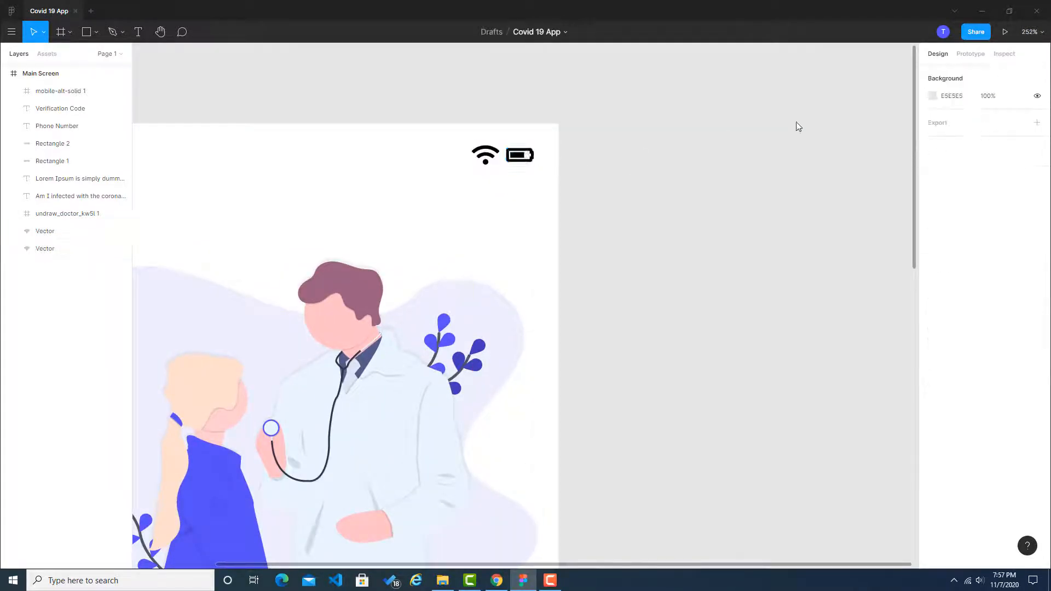
click(1005, 32)
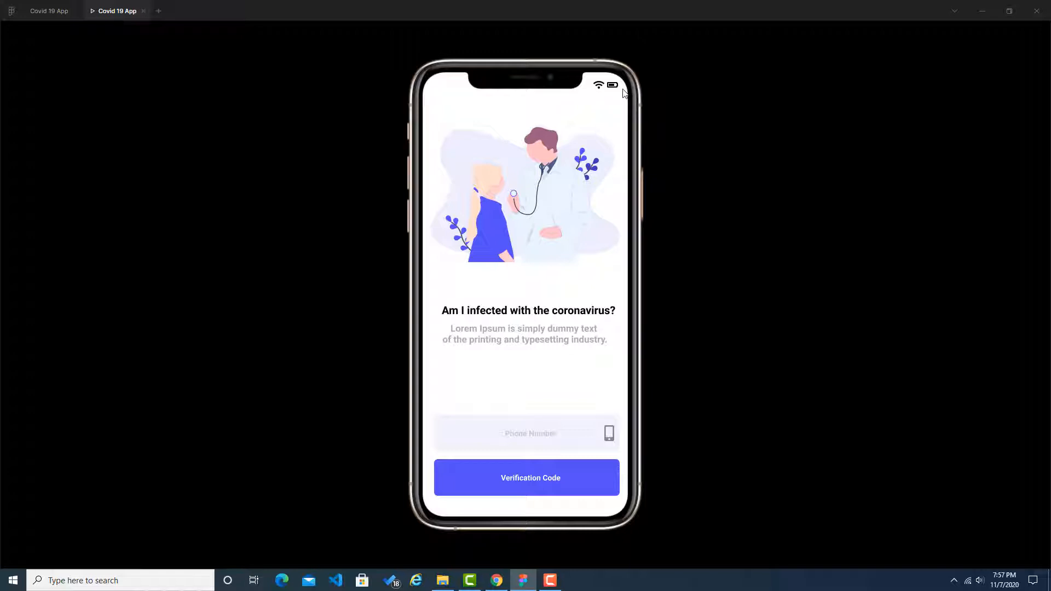
click(48, 12)
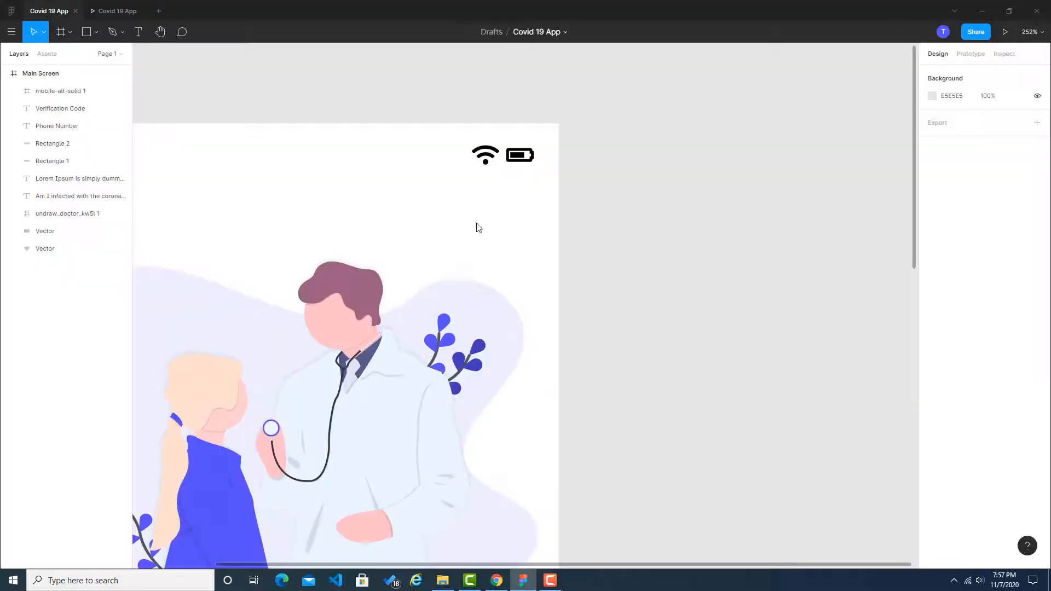
Step: Switch to the Dribbble reference in Chrome, exit the colour picker and set the page zoom to 100%
click(496, 580)
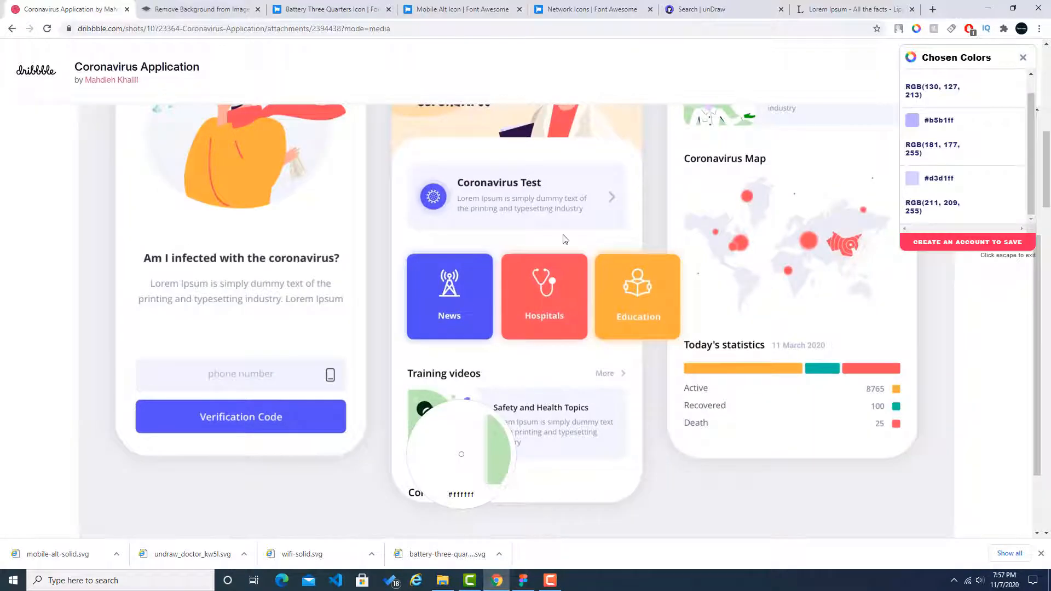
key(Escape)
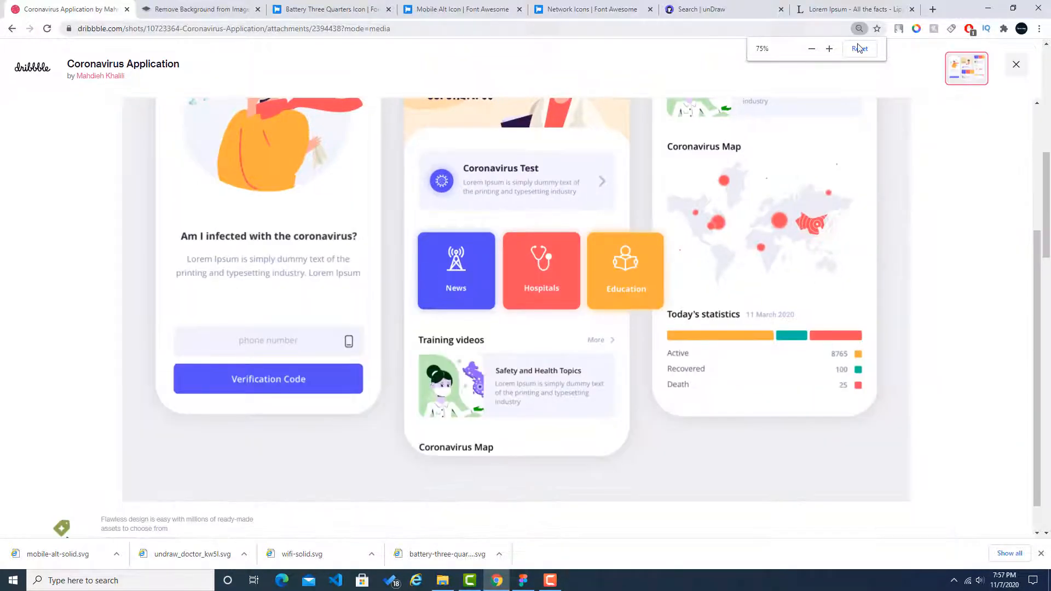
click(860, 48)
scroll(787, 95, down, 1)
click(868, 53)
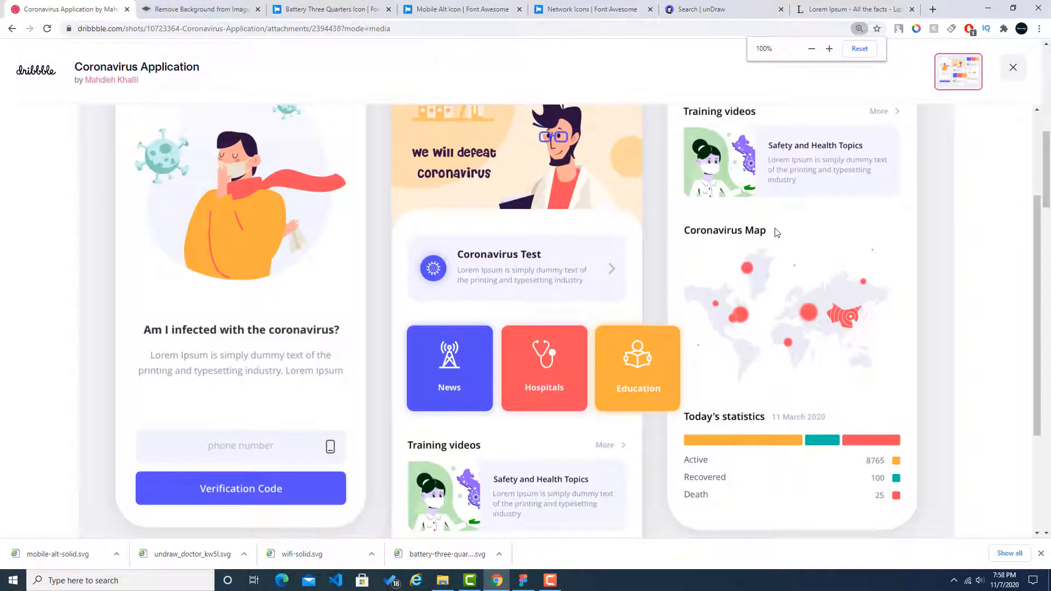
Step: Examine the reference's second screen, from the illustrated header through the Coronavirus Test card and category tiles to the Training videos section
scroll(613, 286, up, 2)
scroll(478, 268, down, 3)
scroll(478, 268, up, 3)
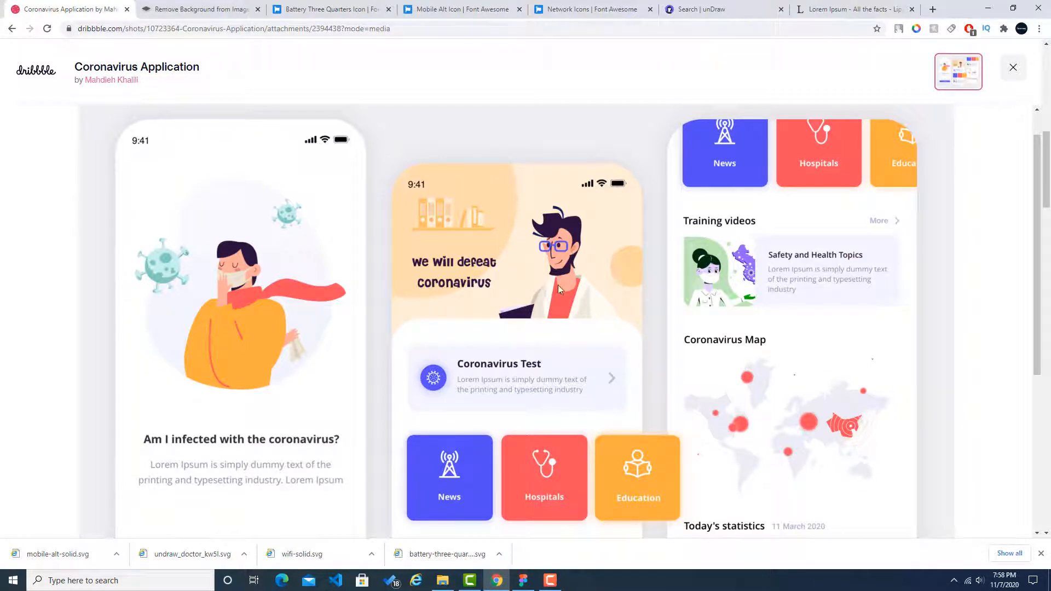
scroll(554, 278, down, 3)
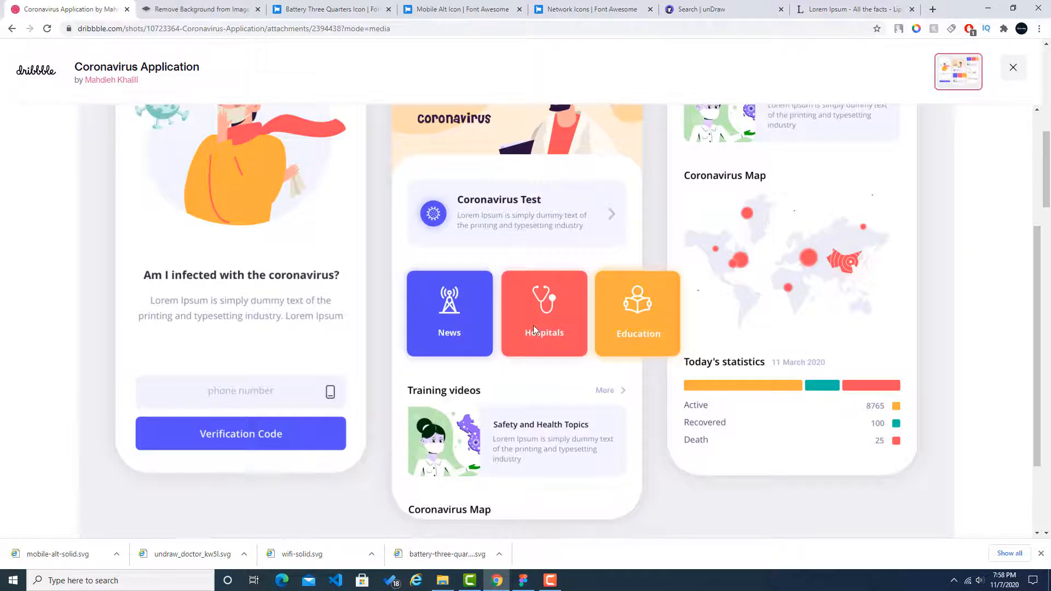
scroll(509, 377, down, 1)
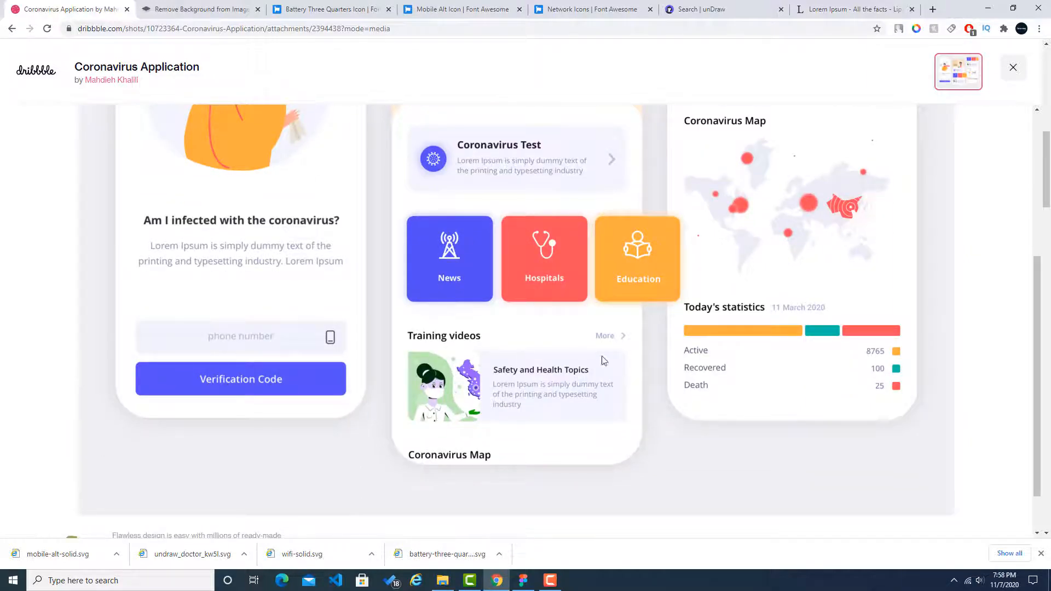
scroll(489, 356, up, 3)
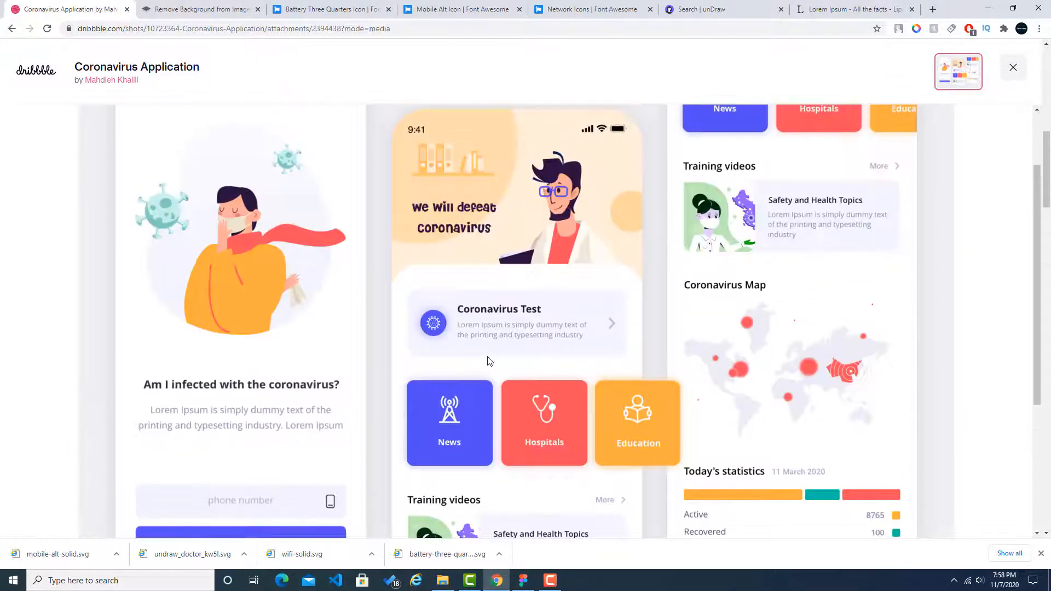
scroll(489, 359, down, 3)
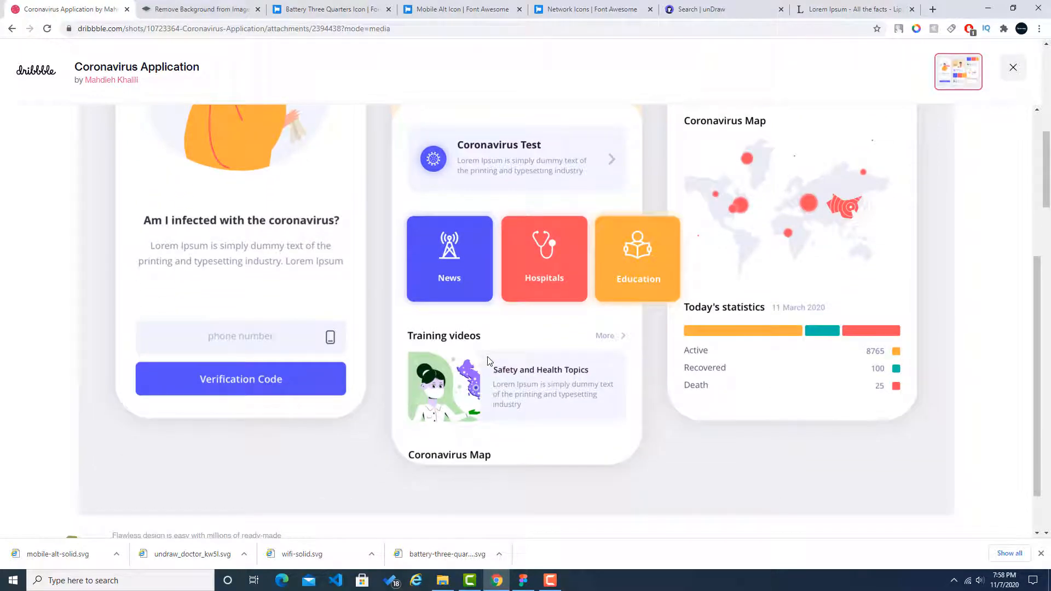
scroll(495, 353, up, 4)
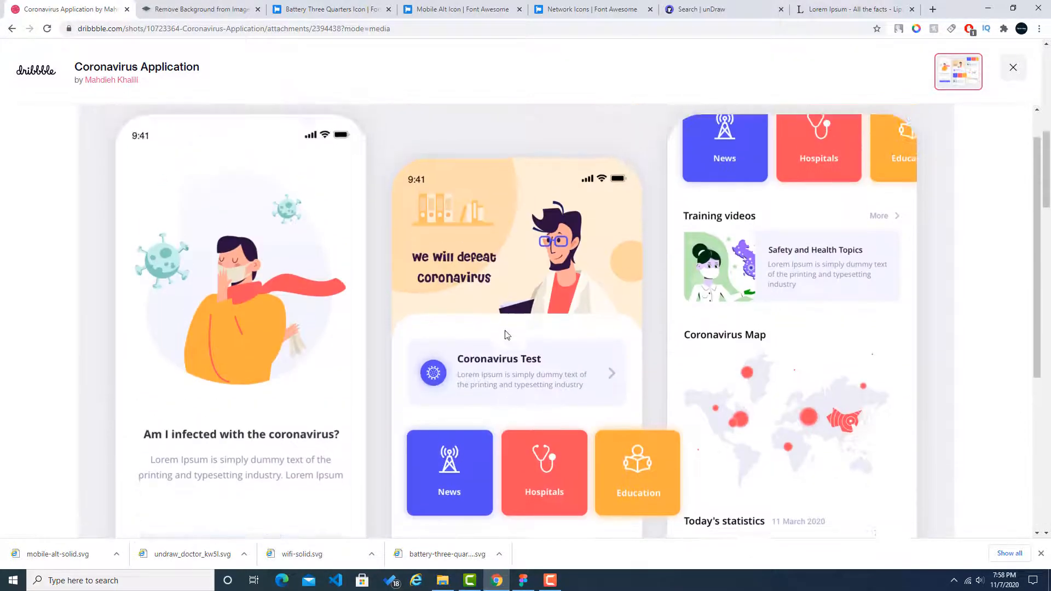
scroll(509, 300, down, 3)
scroll(508, 298, up, 1)
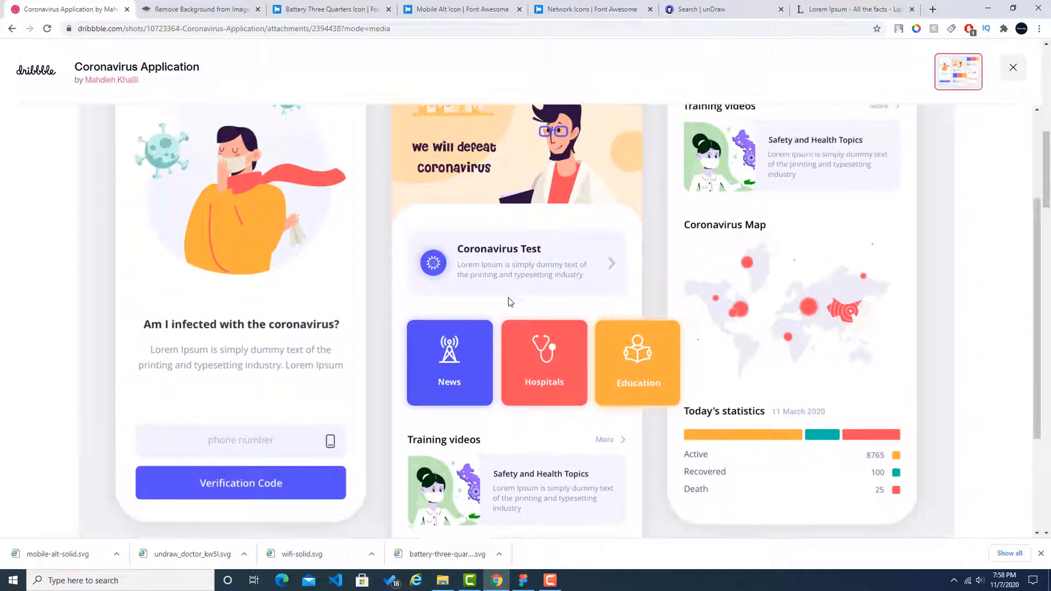
scroll(508, 297, down, 1)
scroll(508, 297, up, 2)
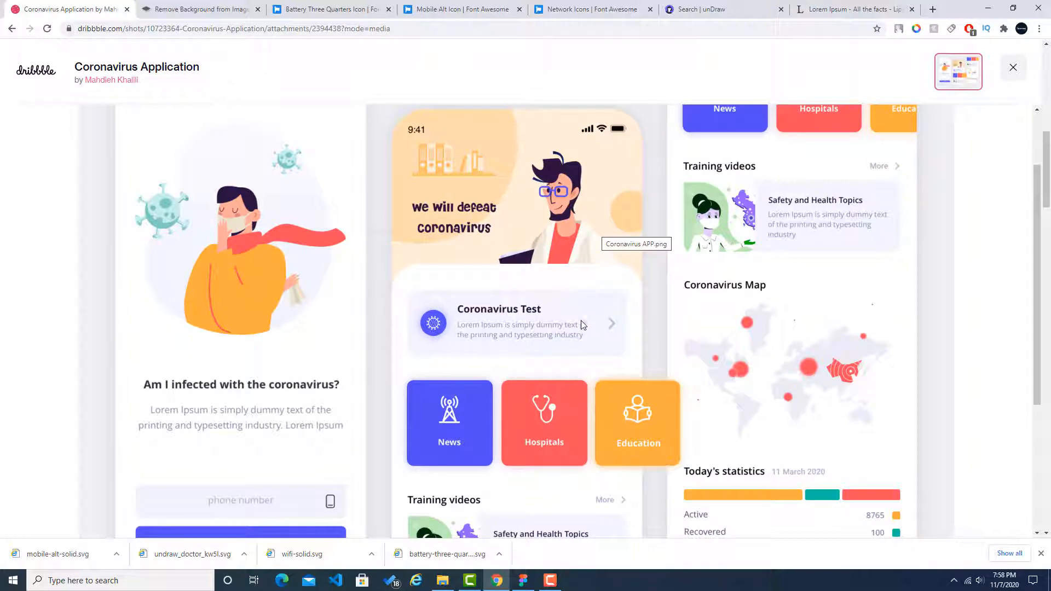
scroll(520, 316, down, 4)
scroll(452, 317, up, 2)
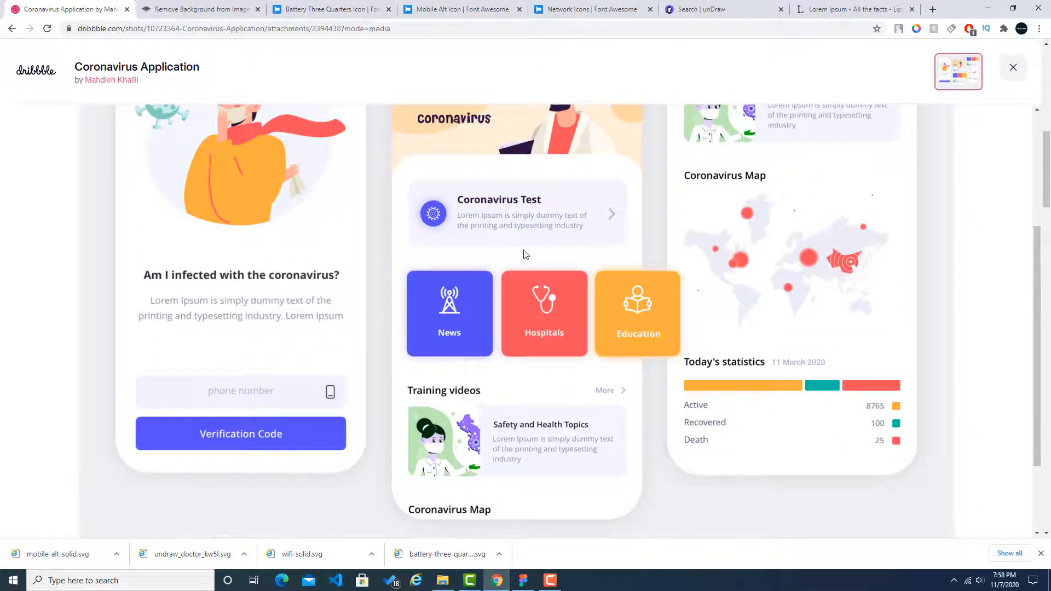
scroll(524, 253, up, 3)
Step: Return to Figma, duplicate the Main Screen frame beside the original and open the copy's name for editing
key(alt+Tab)
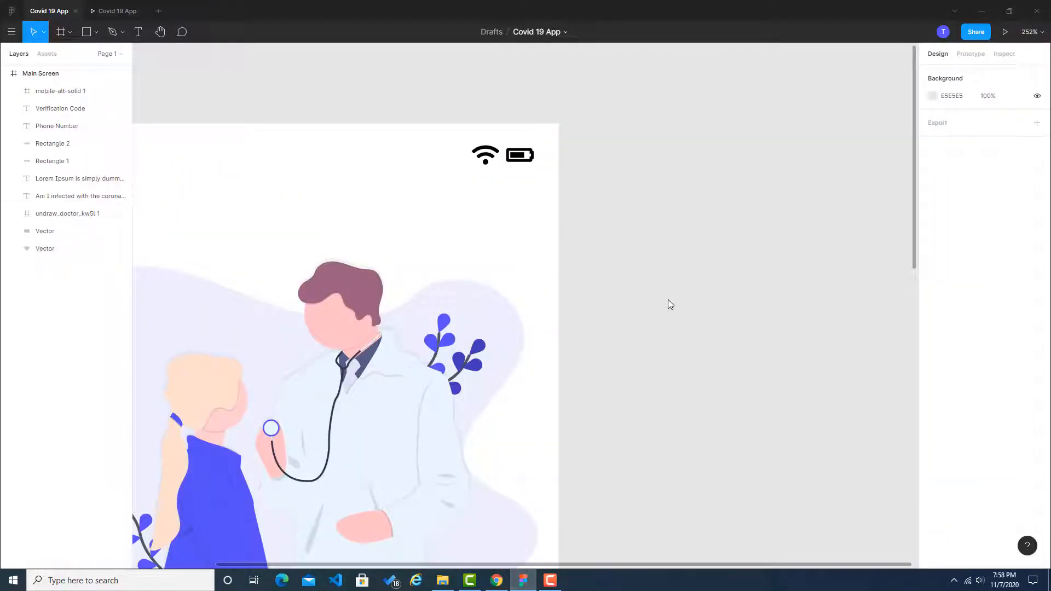
key(shift+0)
scroll(668, 305, down, 3)
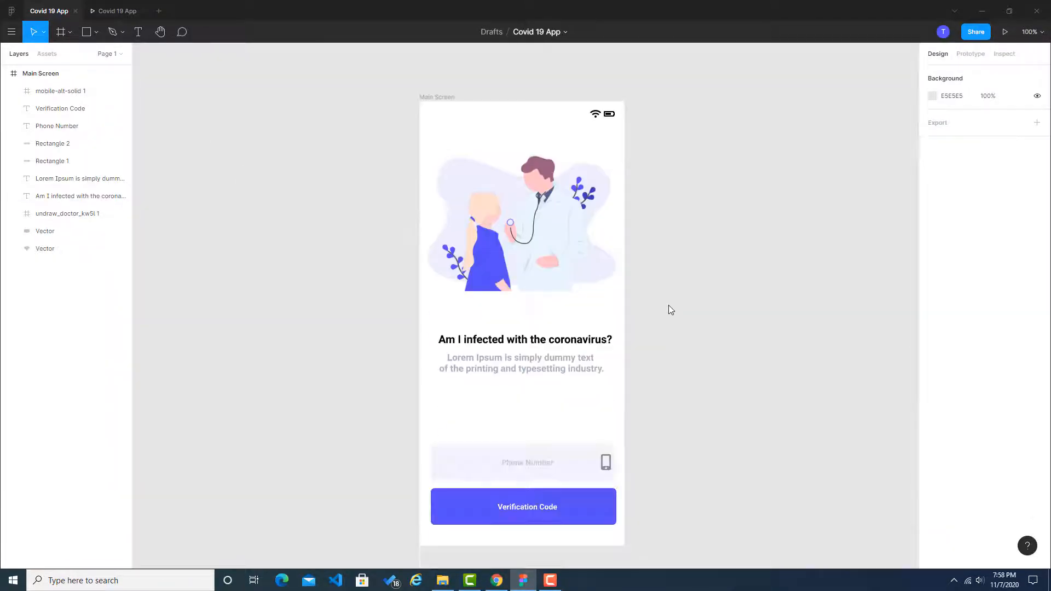
click(45, 79)
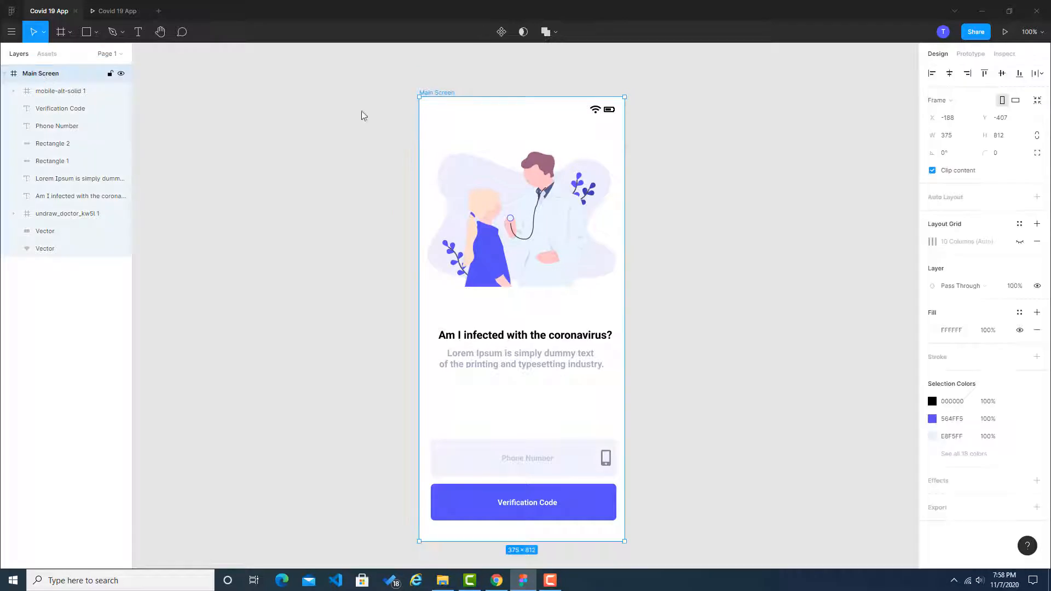
key(ctrl+v)
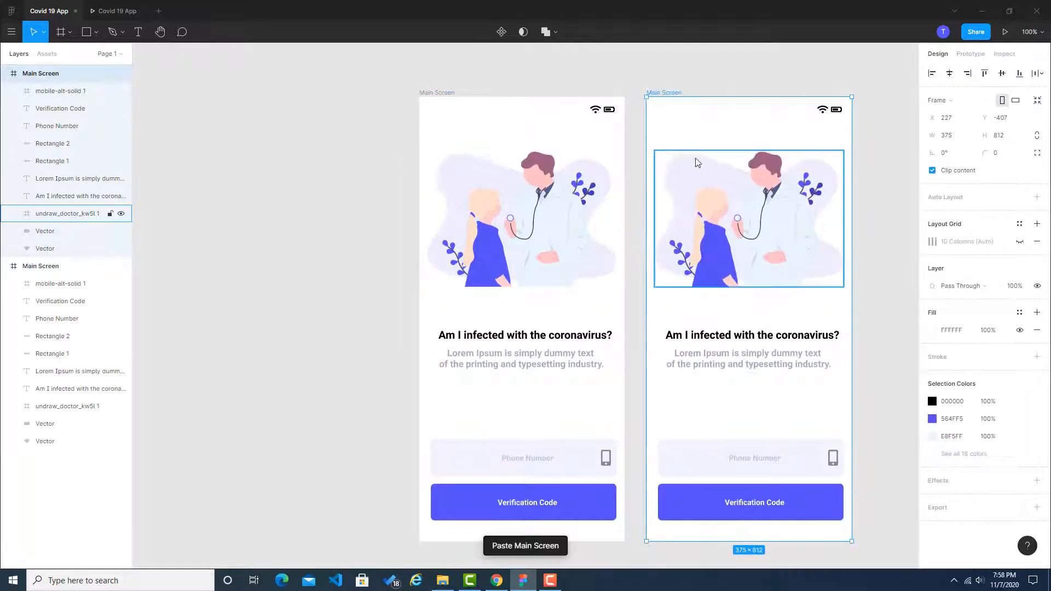
key(ctrl+r)
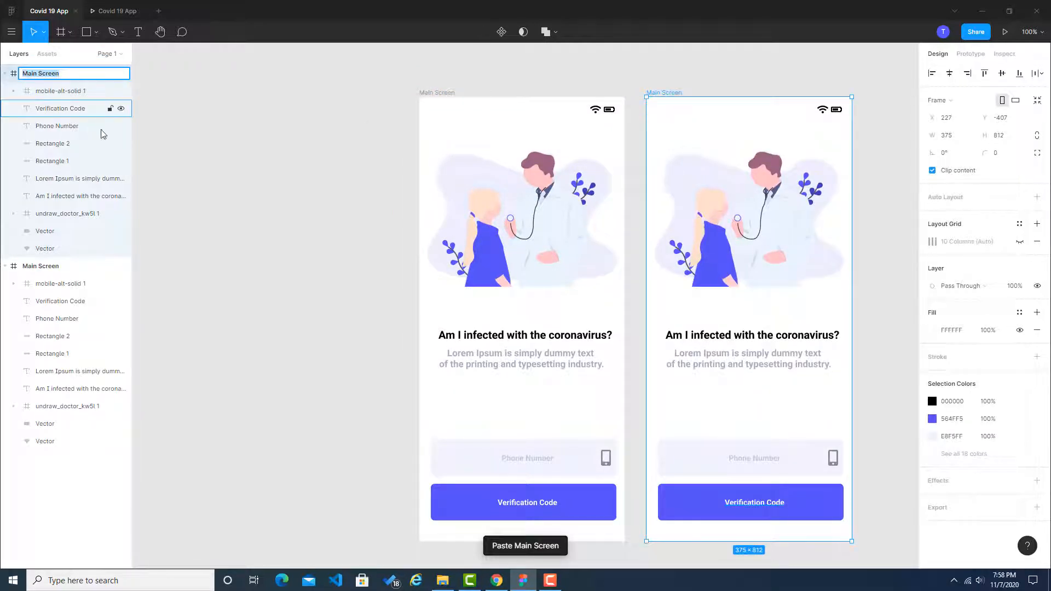
key(Return)
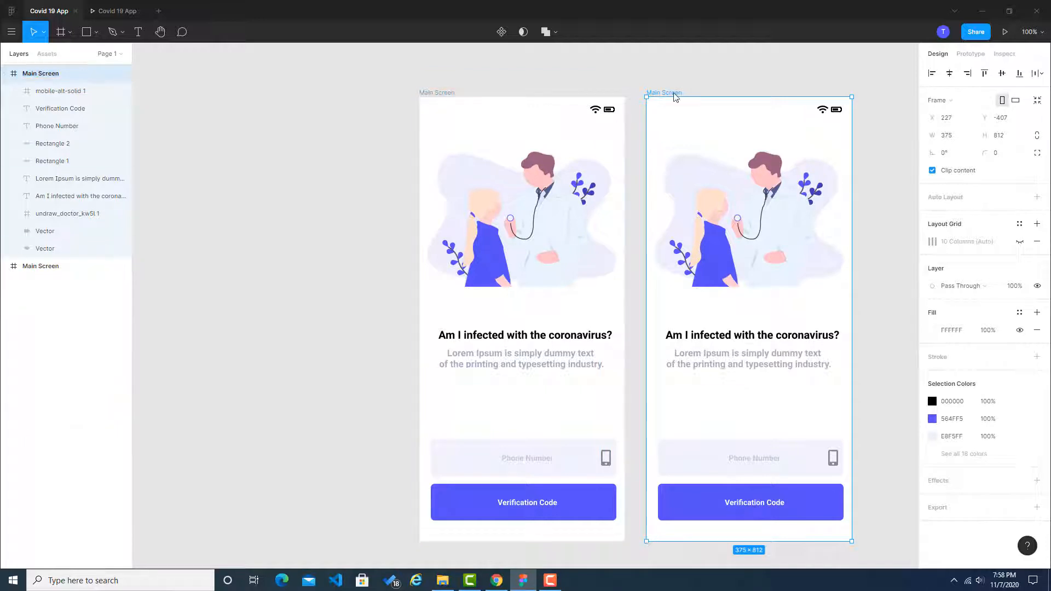
double_click(39, 76)
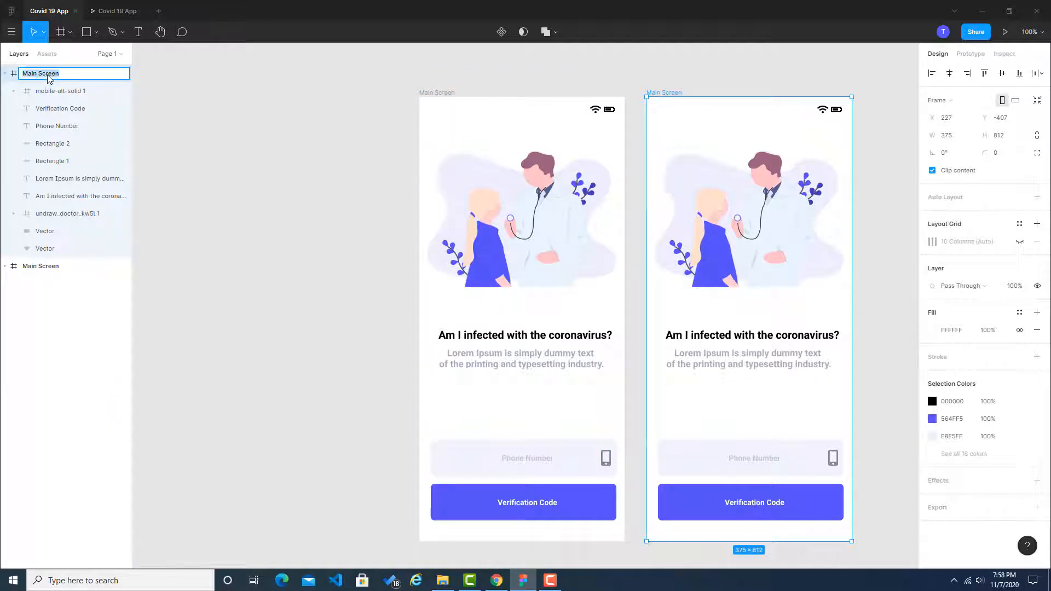
Step: Check the second screen's content in the Chrome reference to decide on a name for the duplicated frame
key(alt+Tab)
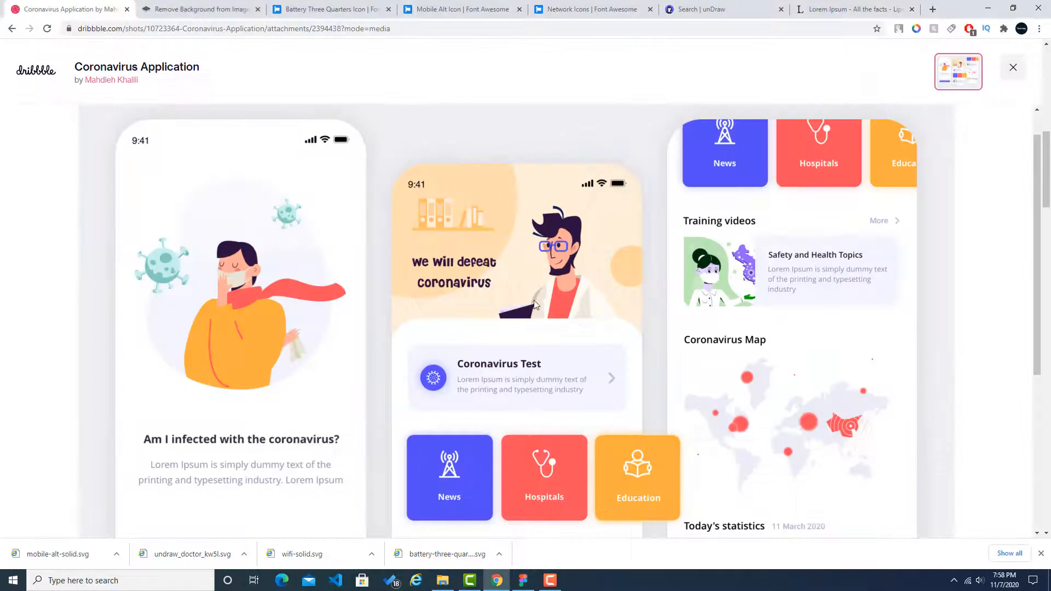
scroll(535, 305, down, 3)
scroll(536, 304, up, 1)
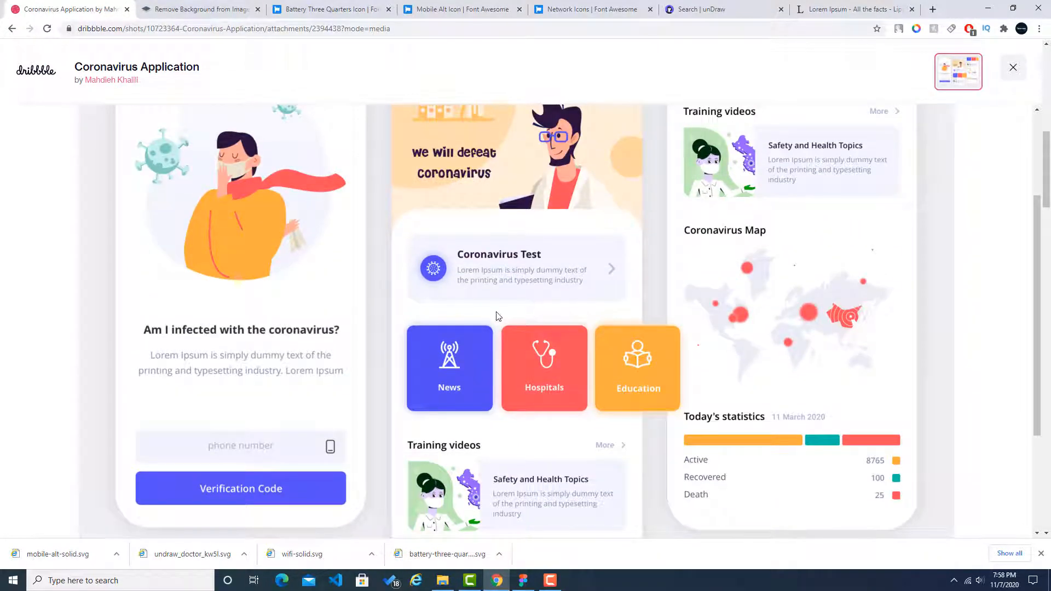
scroll(477, 181, up, 1)
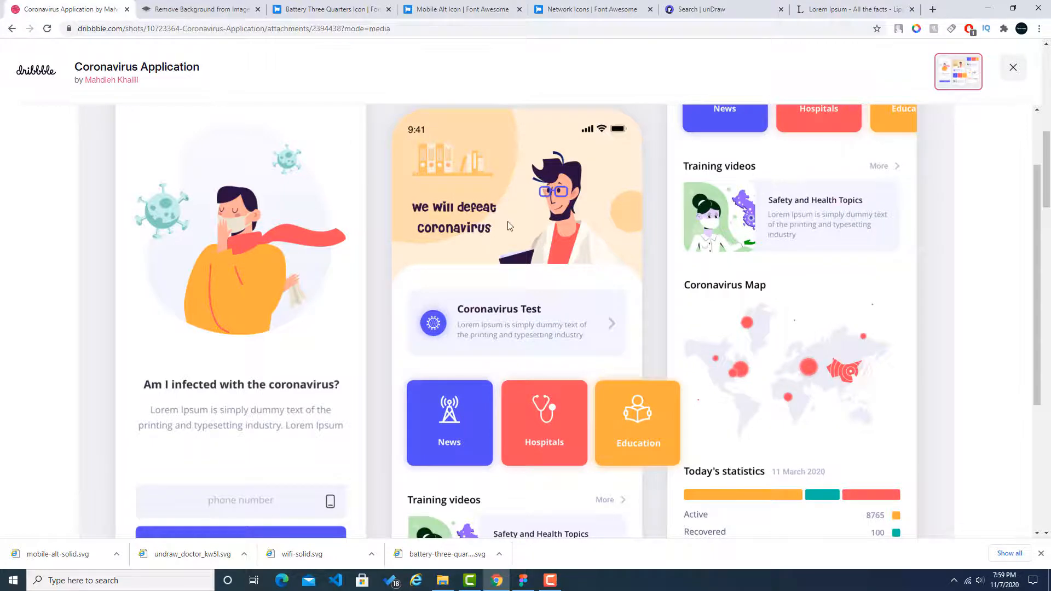
scroll(480, 216, down, 2)
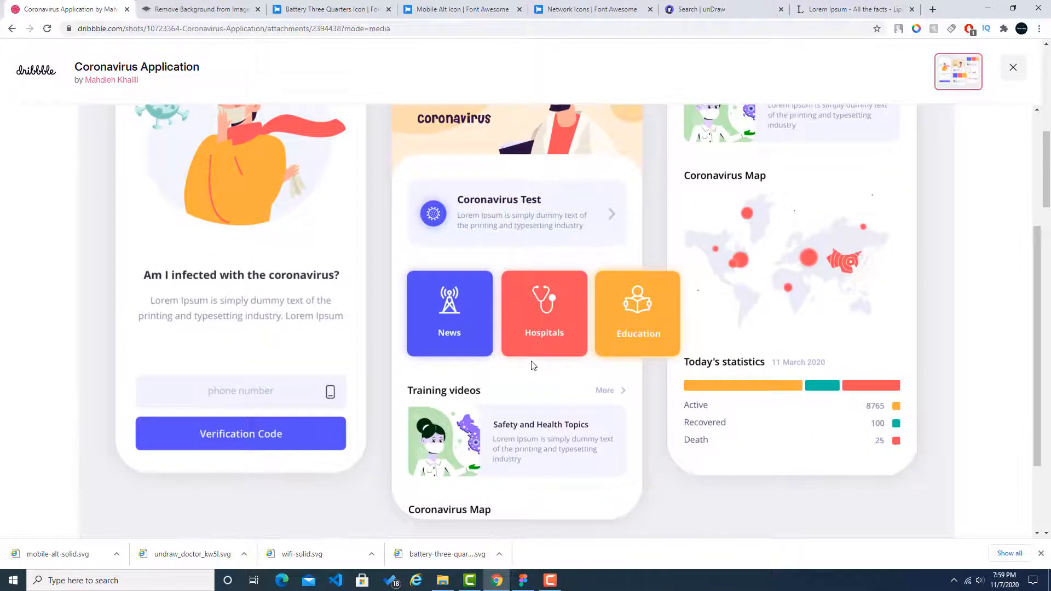
Step: Examine the reference's second screen, from the illustrated header through the Coronavirus Test card and category tiles to the Training videos section
scroll(586, 348, down, 2)
scroll(512, 340, up, 4)
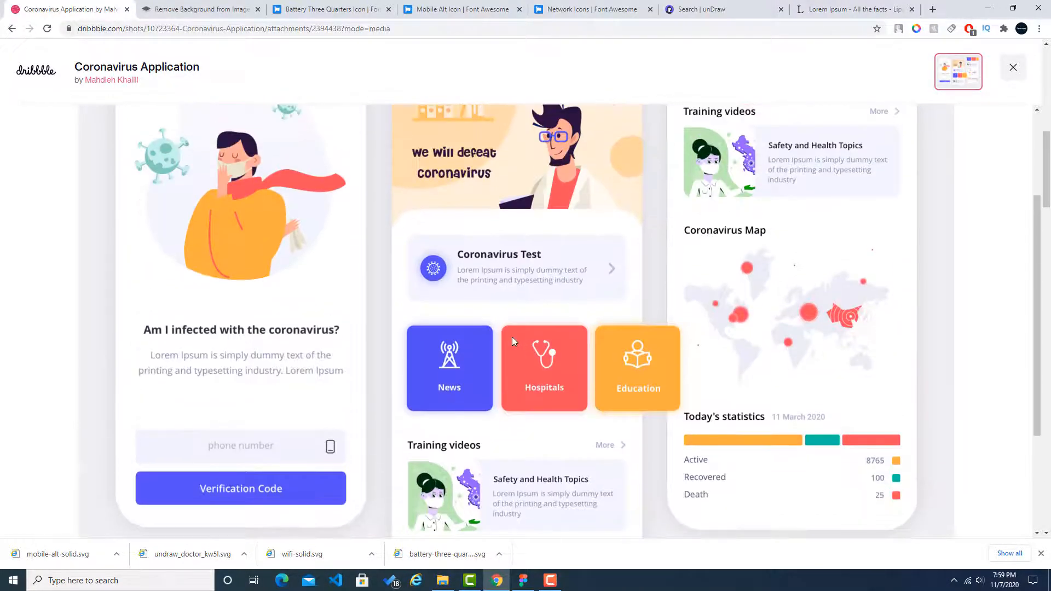
scroll(512, 340, up, 1)
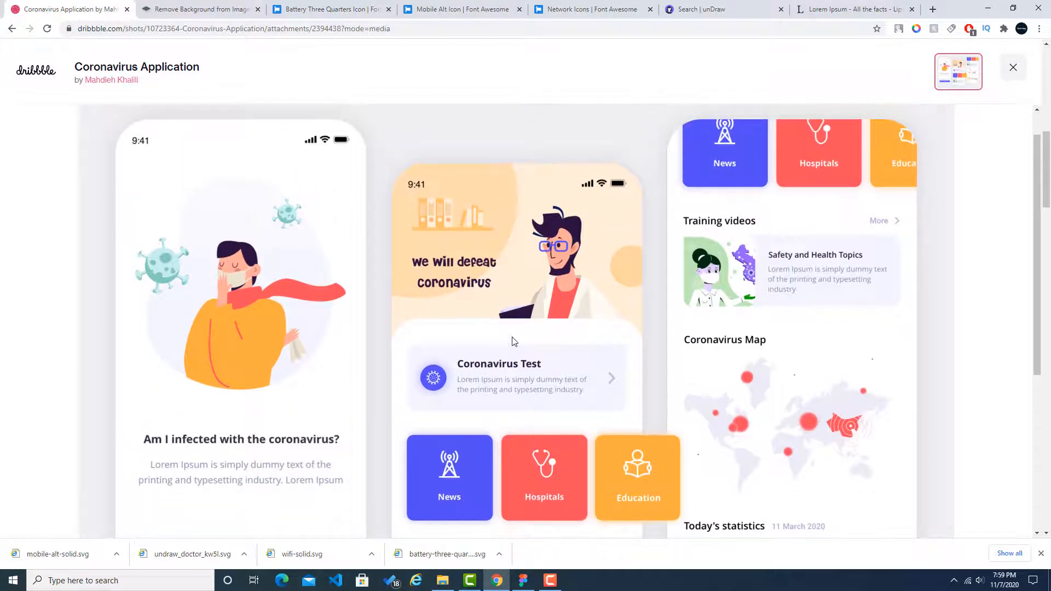
scroll(514, 342, down, 2)
scroll(487, 301, up, 2)
scroll(527, 302, down, 2)
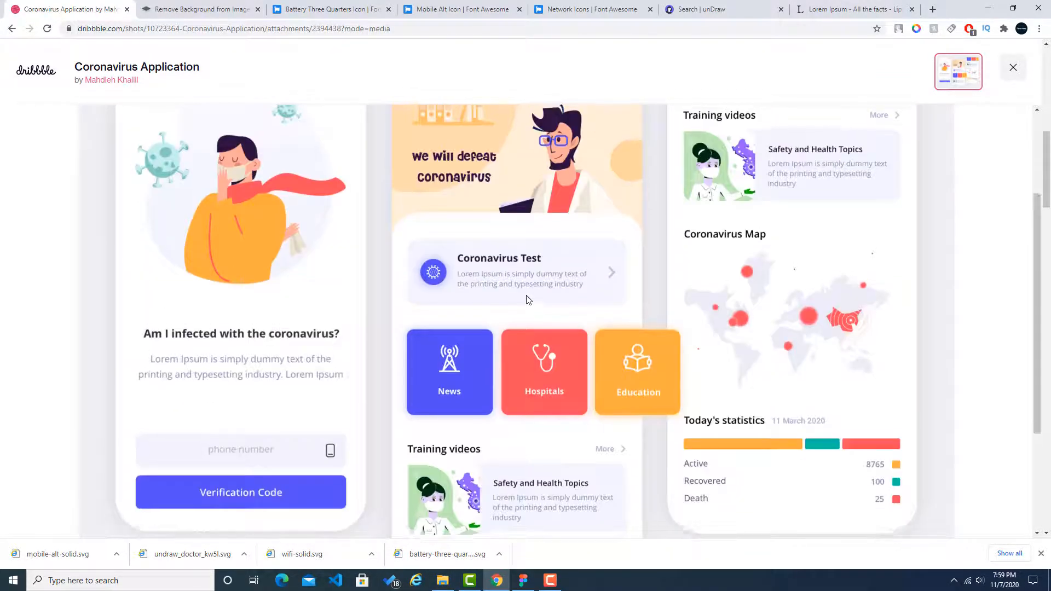
scroll(527, 300, up, 2)
scroll(527, 300, down, 2)
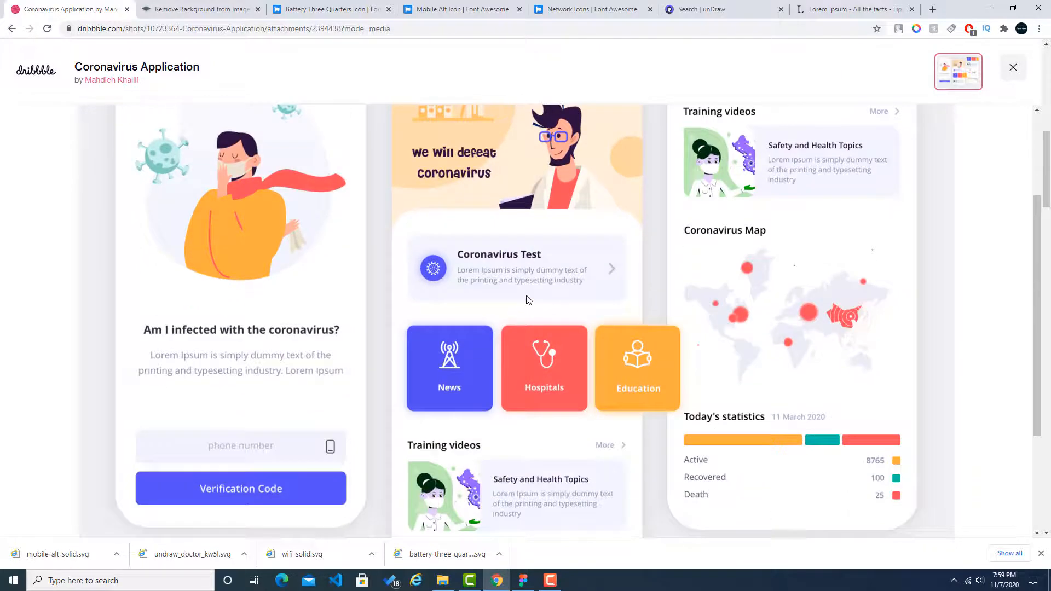
scroll(527, 299, up, 1)
scroll(527, 295, down, 2)
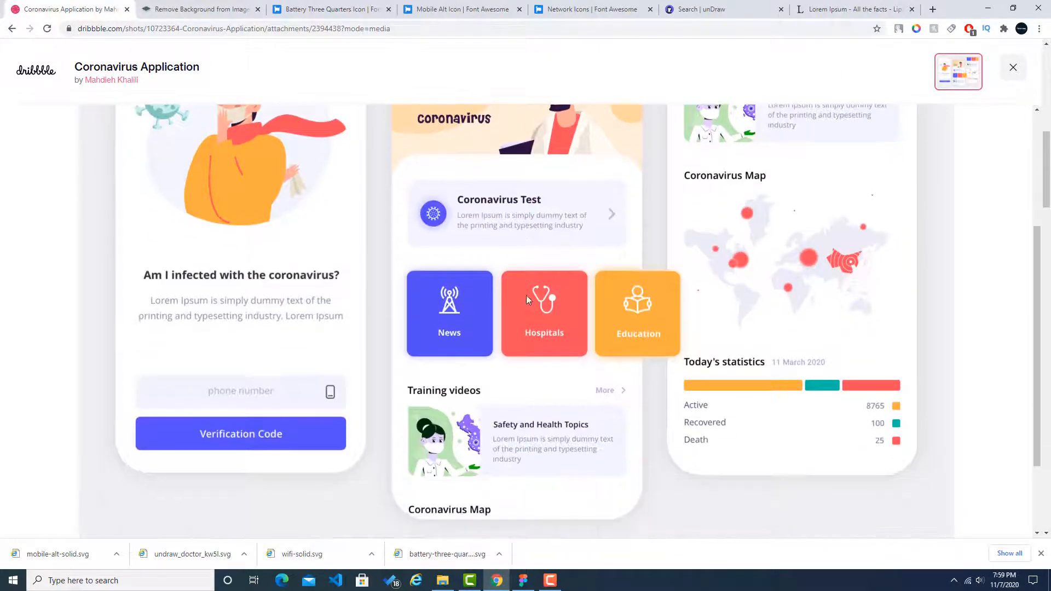
scroll(527, 294, up, 2)
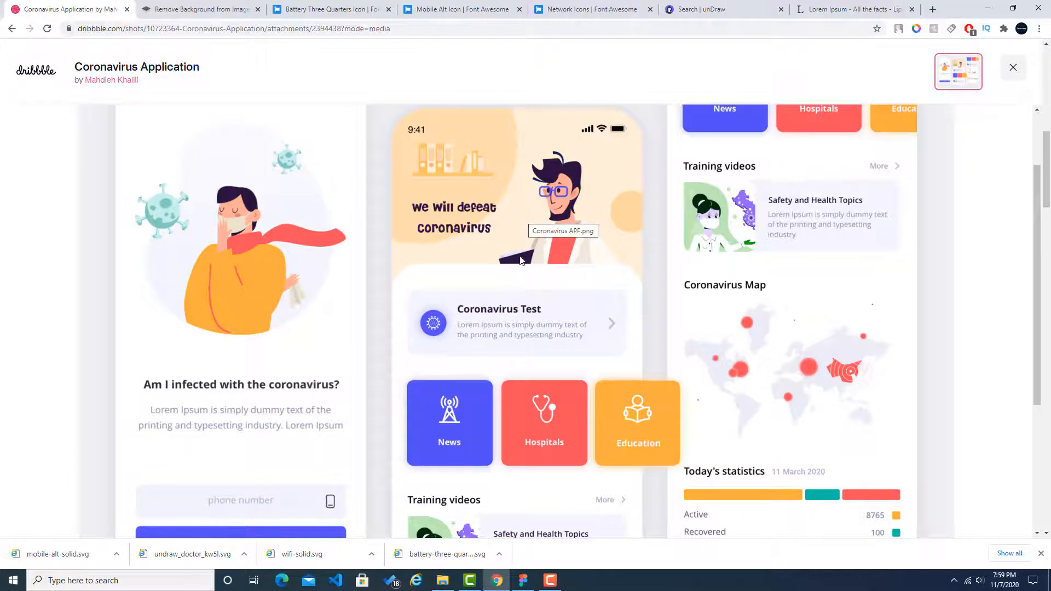
Step: Return to Figma and rename the duplicated Main Screen frame to "Test Screen"
click(523, 581)
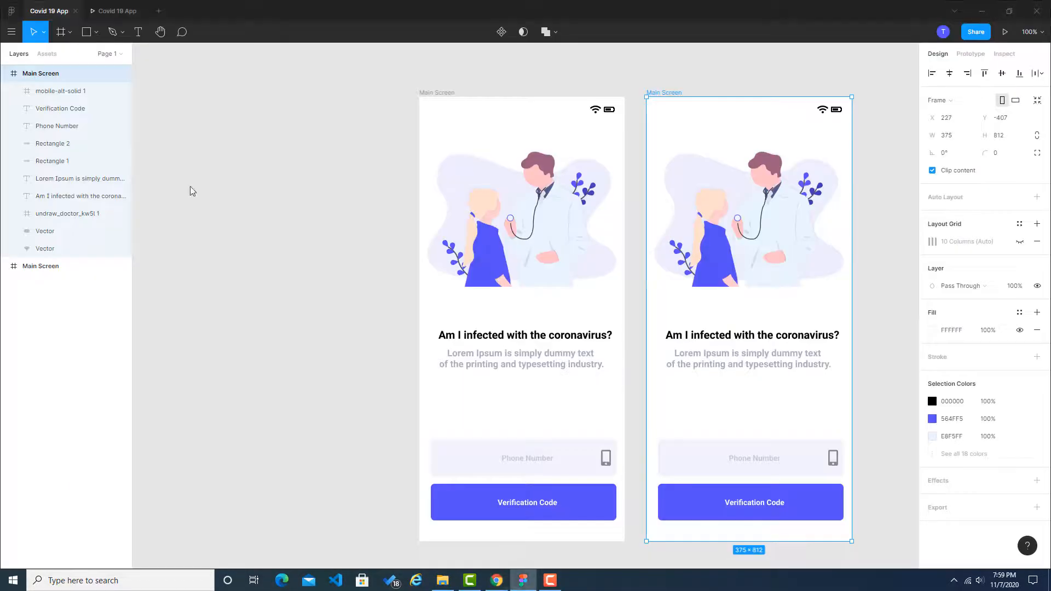
double_click(30, 75)
text(Test Scr)
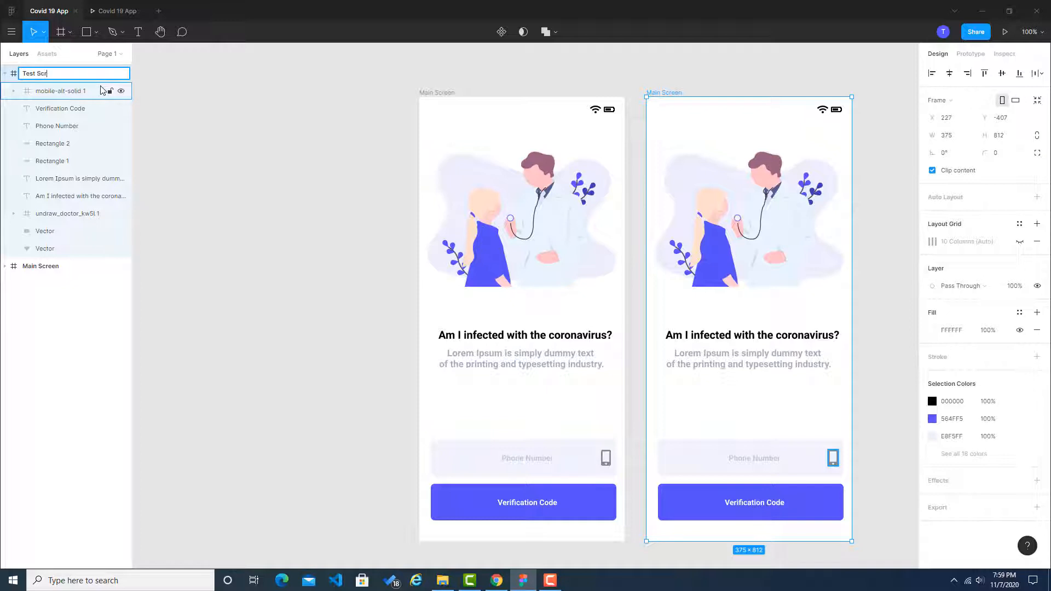
text(een)
key(Return)
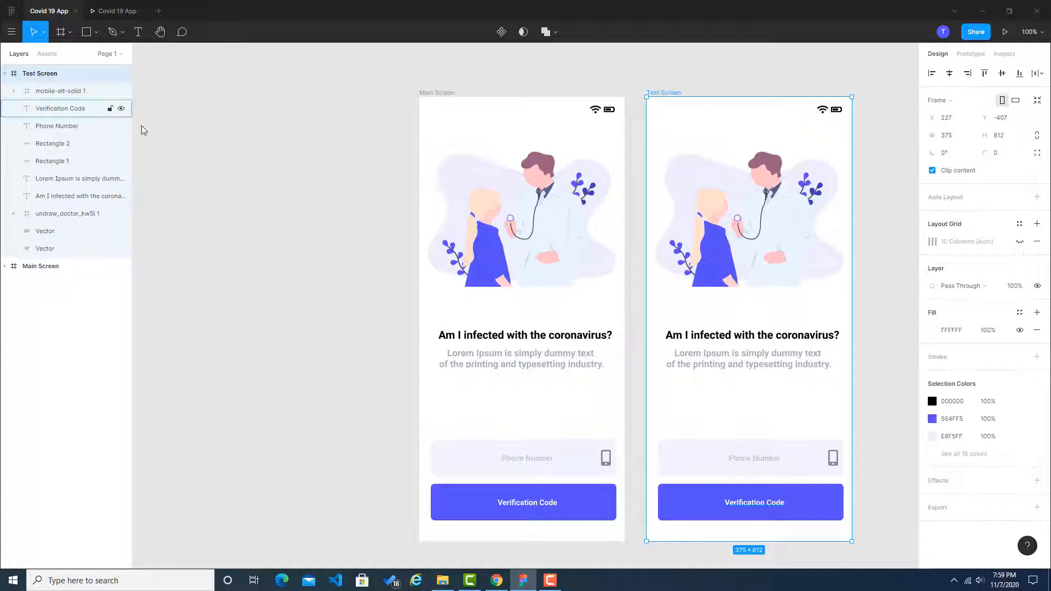
click(256, 149)
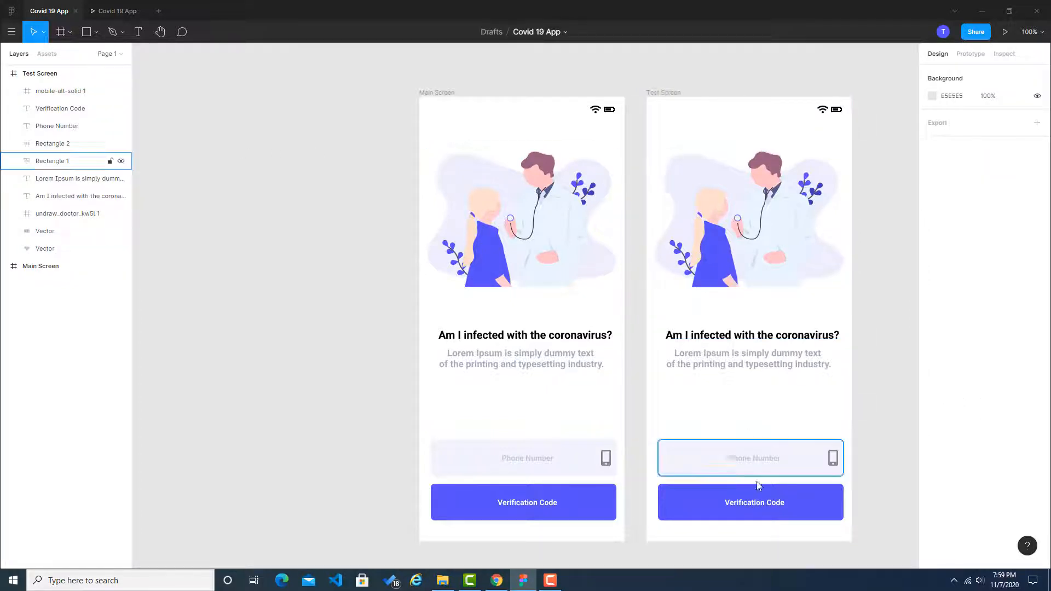
Step: Check the Chrome reference, then delete all content copied into the Test Screen frame except the Wi-Fi and battery icons
drag(658, 530, 830, 315)
click(888, 337)
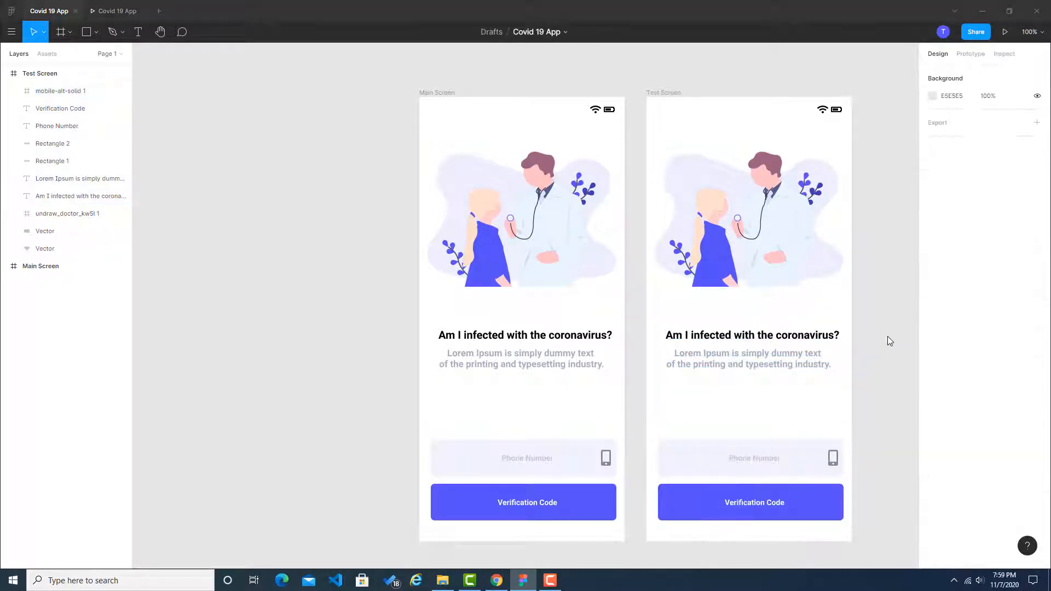
key(alt+Tab)
key(alt+Tab)
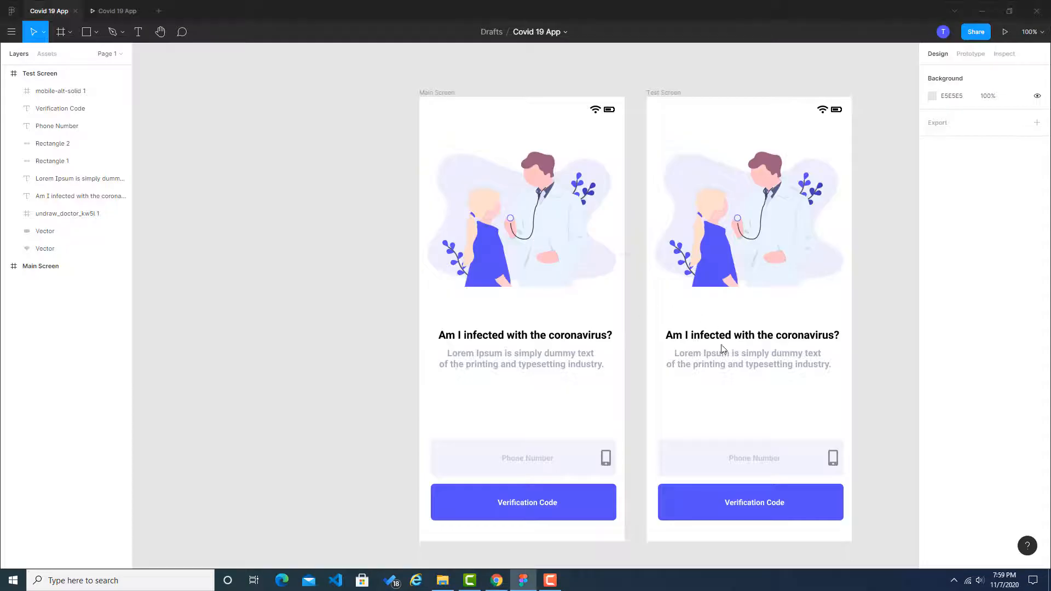
key(alt+Tab)
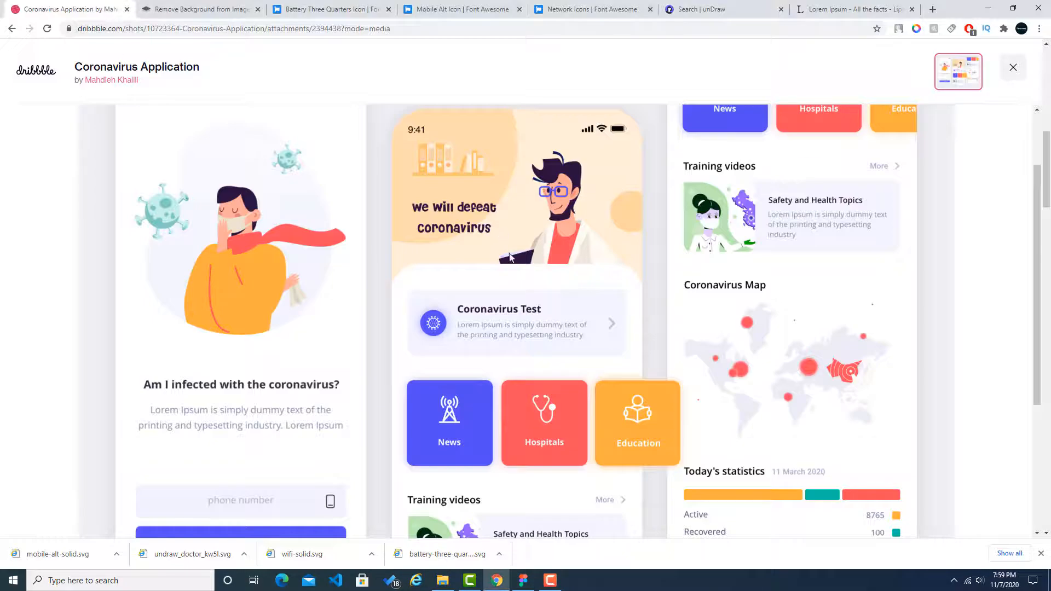
key(alt+Tab)
drag(664, 537, 853, 166)
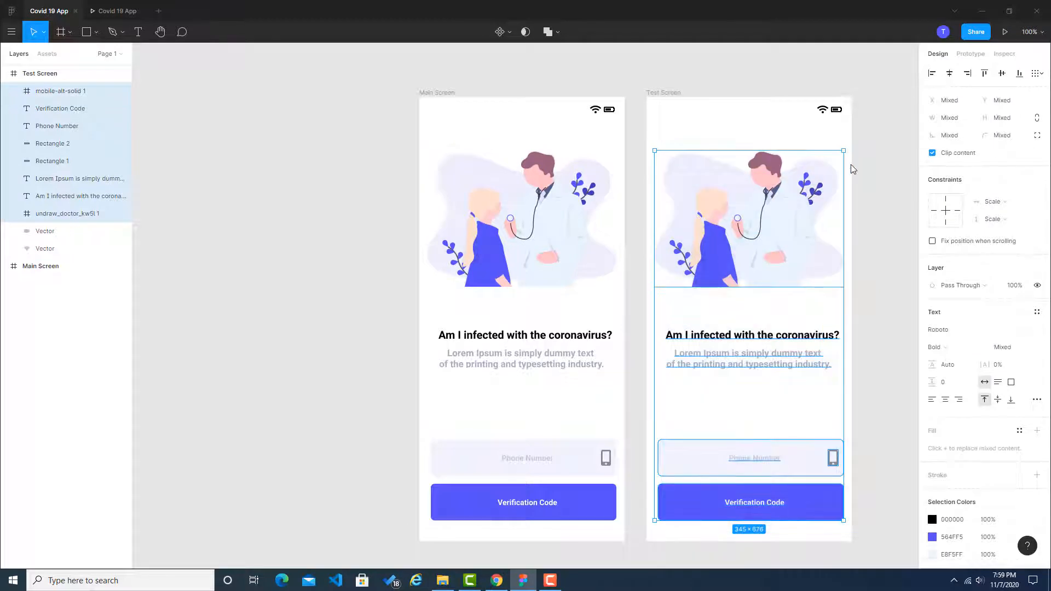
key(Delete)
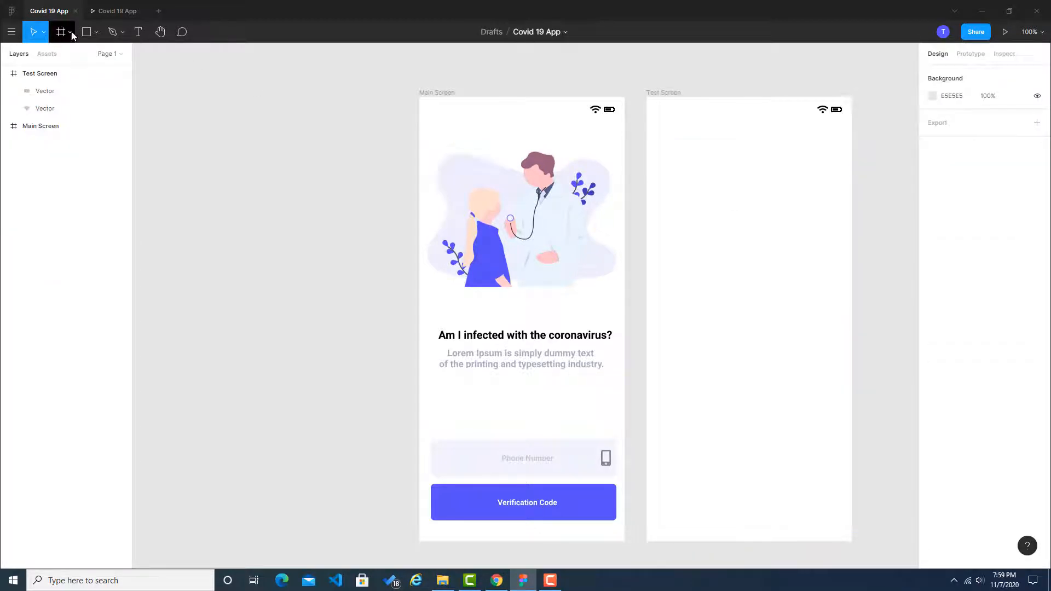
Step: Draw a horizontal guide line across the full width of the Test Screen, about a third of the way down
click(95, 36)
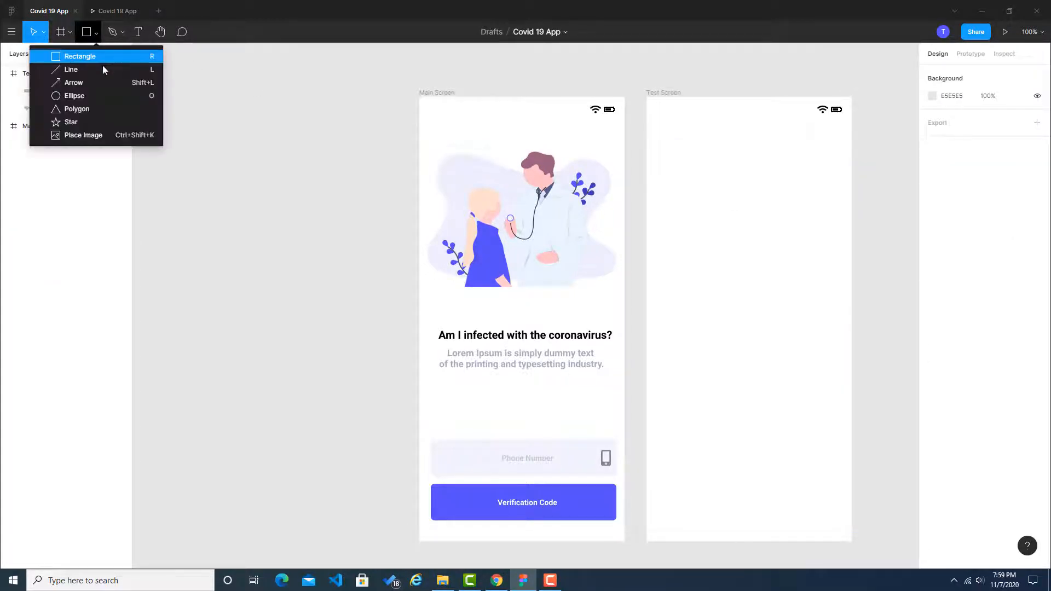
click(91, 70)
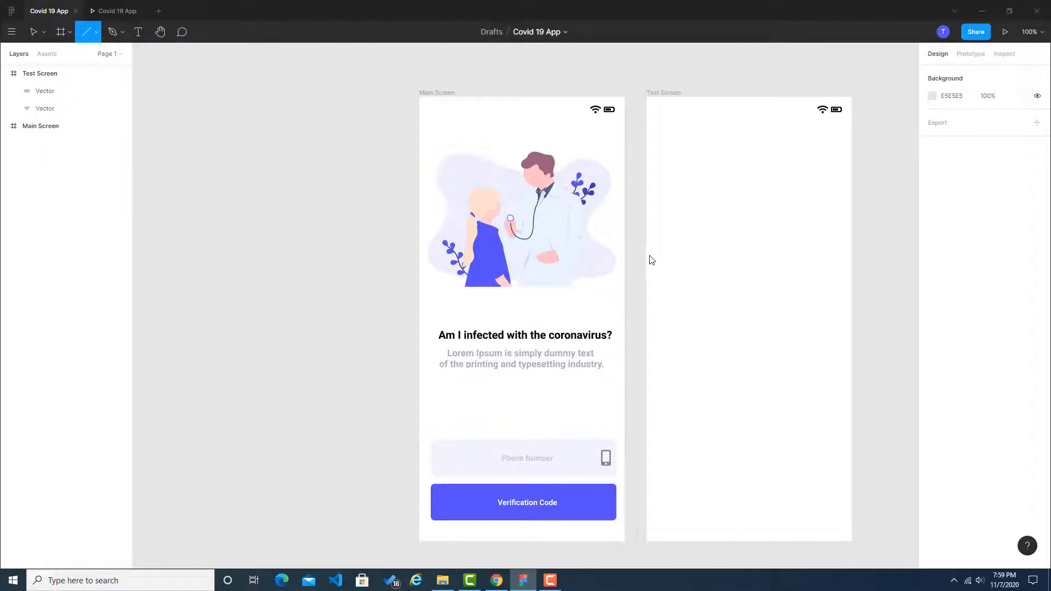
mouse_move(650, 254)
mouse_down()
mouse_move(877, 253)
mouse_move(852, 254)
mouse_up()
click(878, 255)
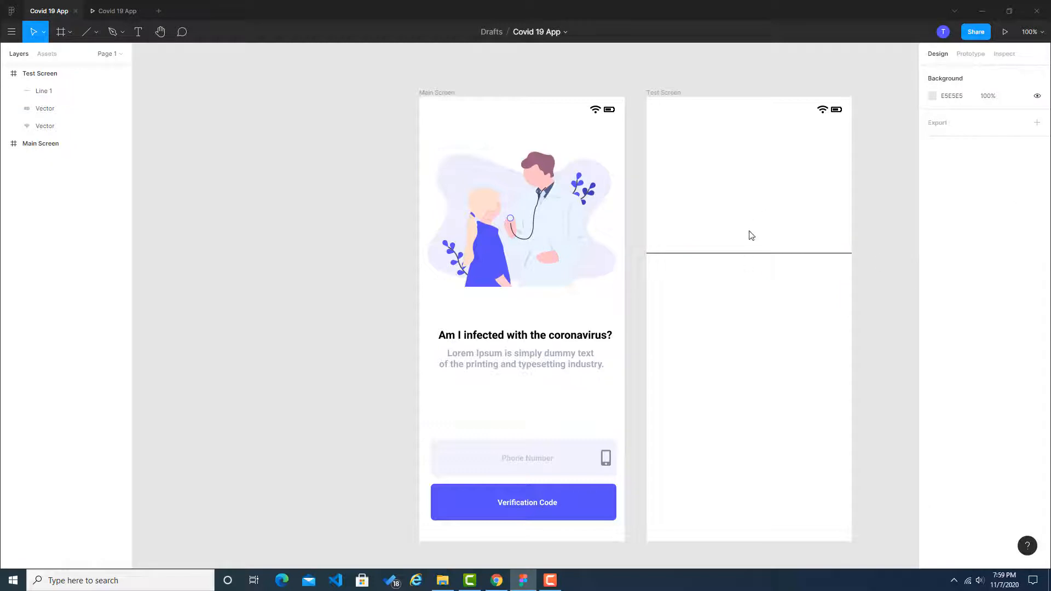
Step: Check the reference's section layout in Chrome, then draw a second full-width horizontal line just below the Test Screen's middle in Figma
key(alt+Tab)
click(522, 220)
scroll(536, 293, down, 4)
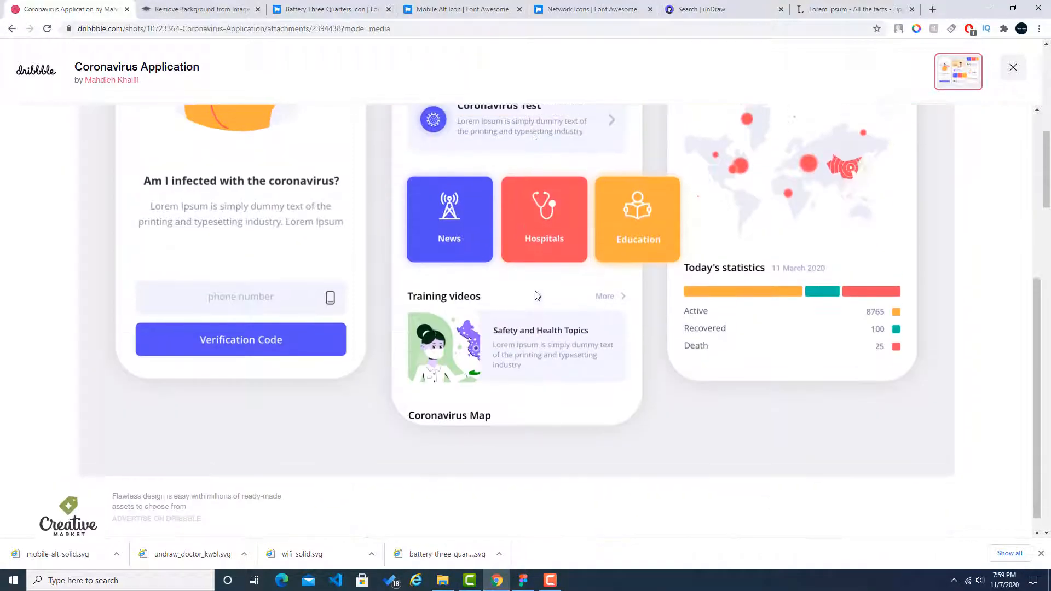
scroll(535, 296, up, 3)
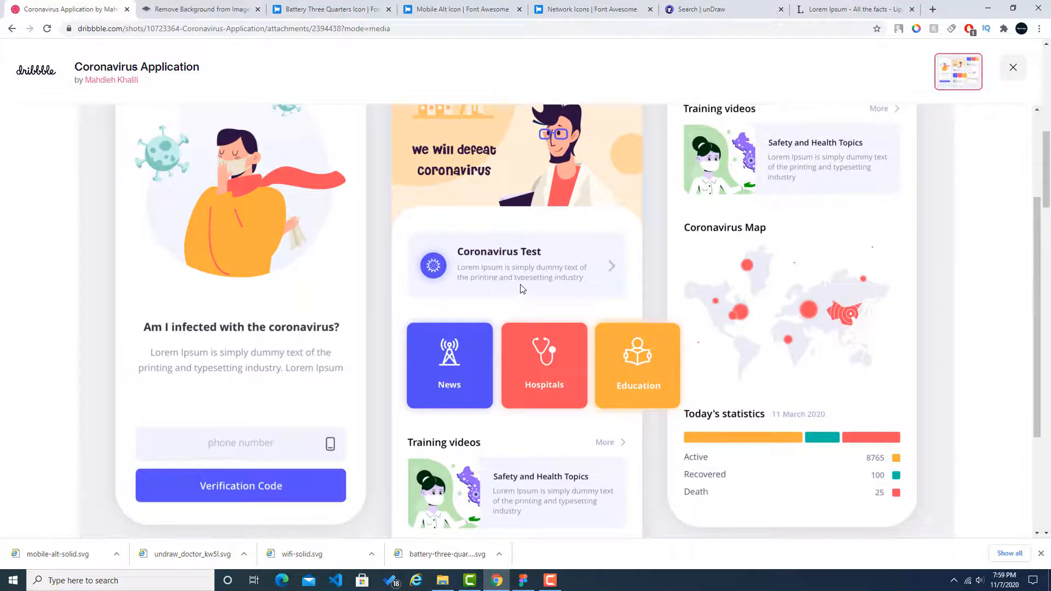
key(alt+Tab)
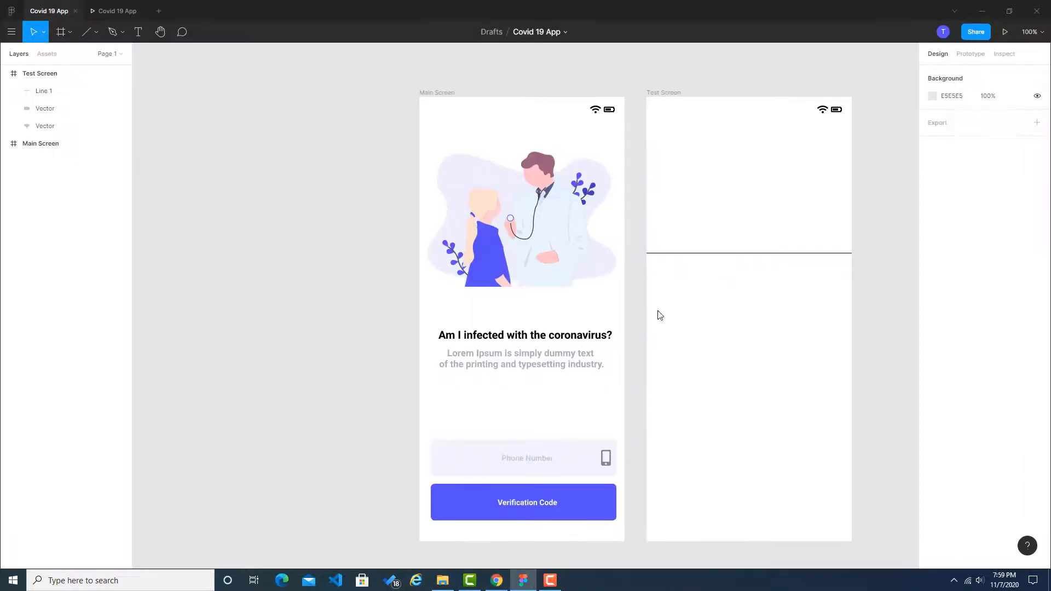
click(96, 33)
click(83, 33)
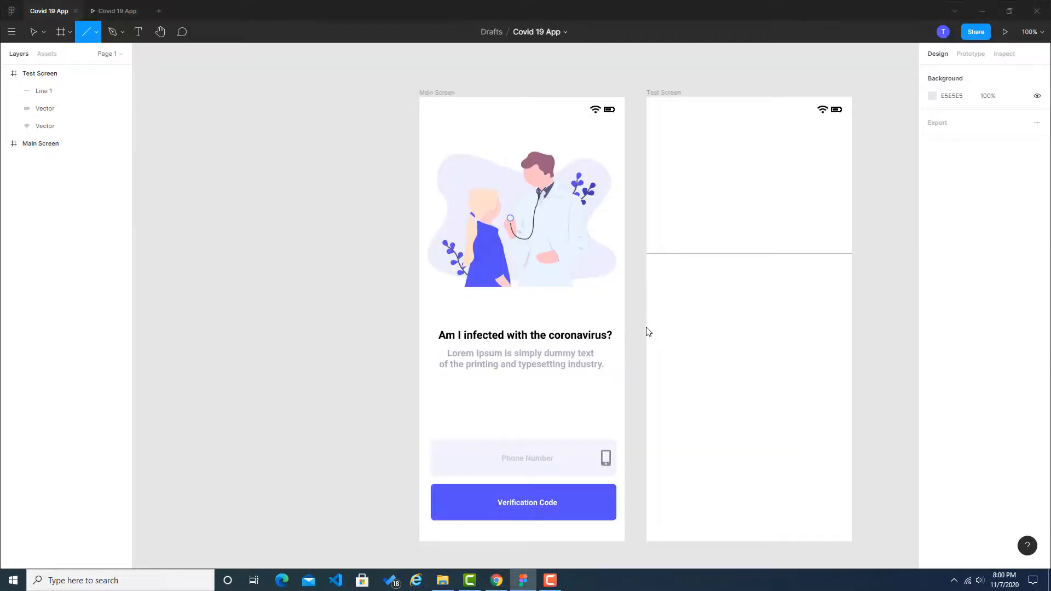
mouse_move(646, 327)
mouse_down()
mouse_move(863, 328)
mouse_move(854, 327)
mouse_up()
Step: Check the category tiles in the Chrome reference, then draw a third full-width line in Figma about three quarters down the Test Screen
key(alt+Tab)
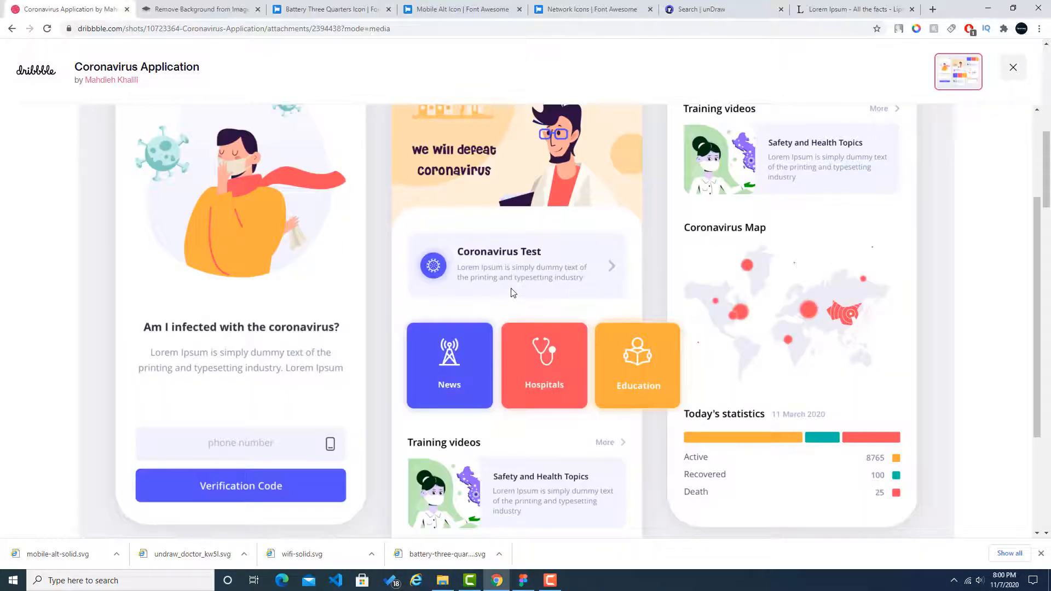
scroll(577, 330, down, 1)
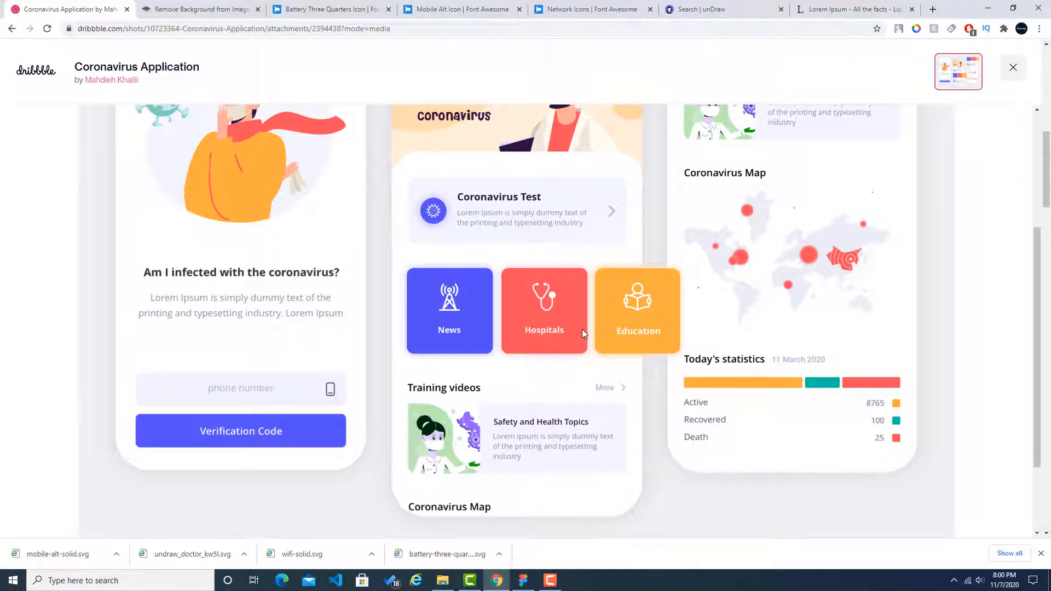
key(alt+Tab)
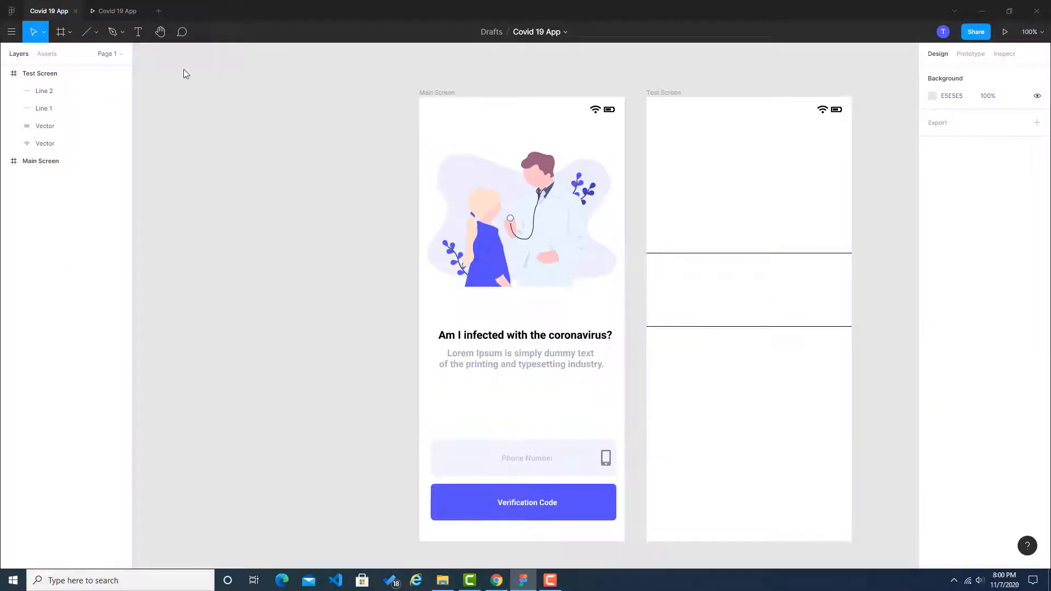
click(85, 34)
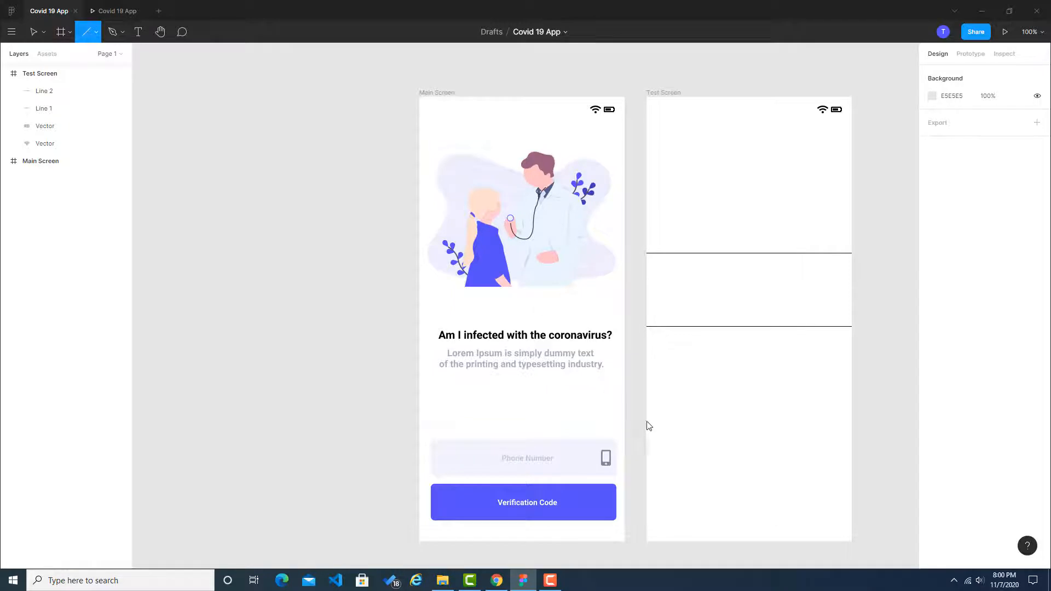
drag(647, 416, 850, 420)
click(884, 422)
Step: Switch to unDraw in Chrome, search for "scientist" and download the Medical research illustration as SVG
key(alt+Tab)
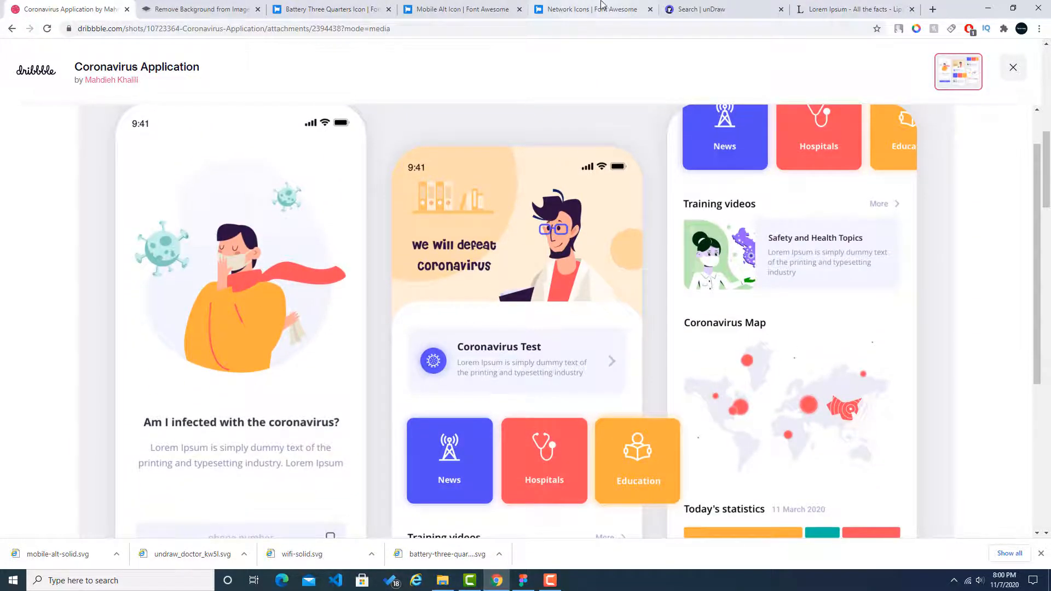
click(699, 9)
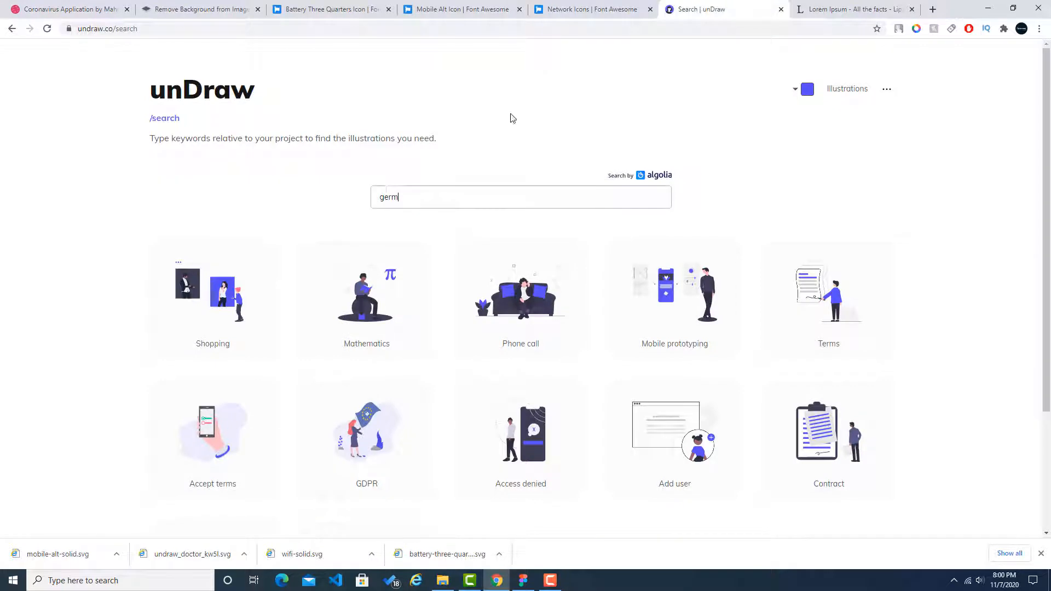
double_click(435, 198)
text(scientist)
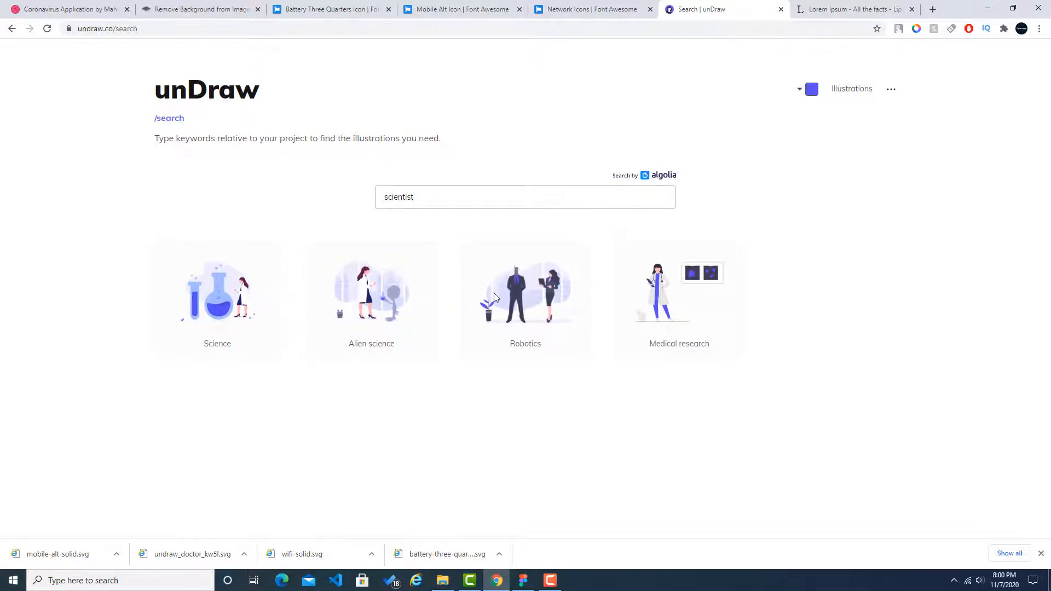
click(668, 295)
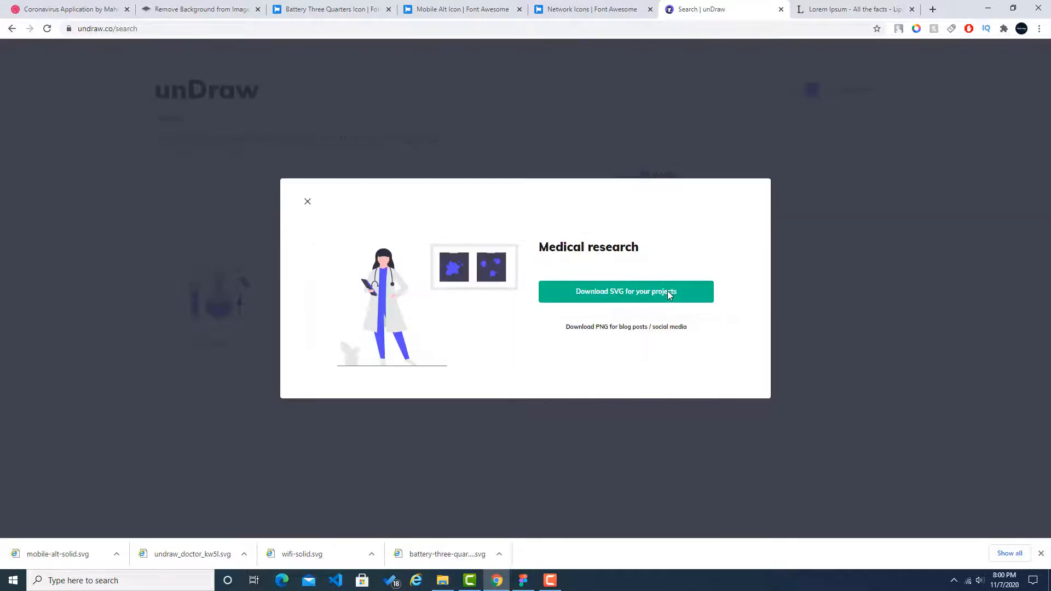
click(622, 295)
Step: Review the illustrated header of the Dribbble reference's second screen, then return to the unDraw "scientist" search
click(97, 4)
scroll(573, 261, down, 4)
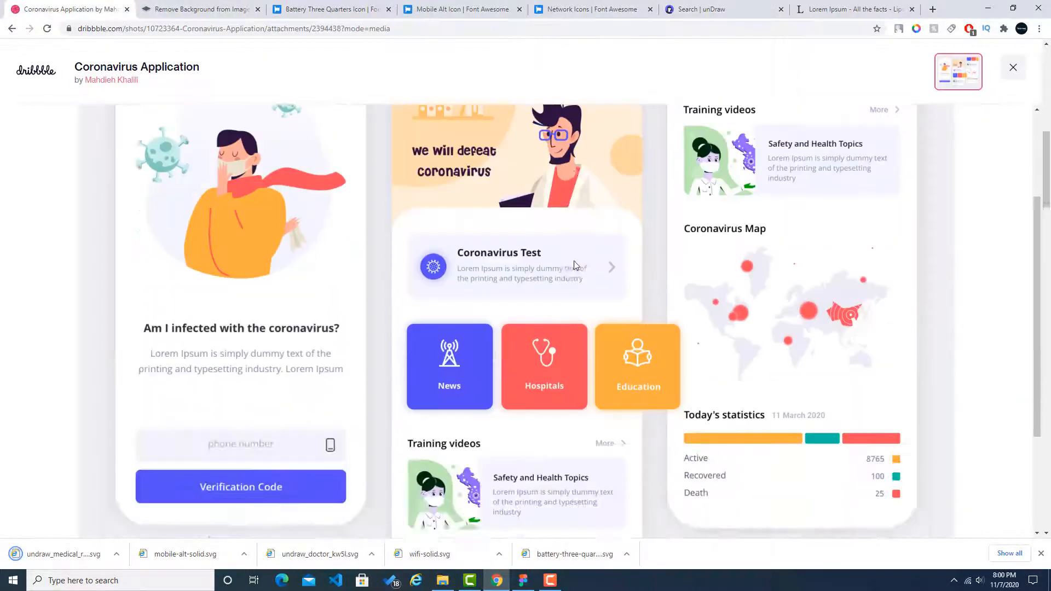
scroll(573, 261, up, 4)
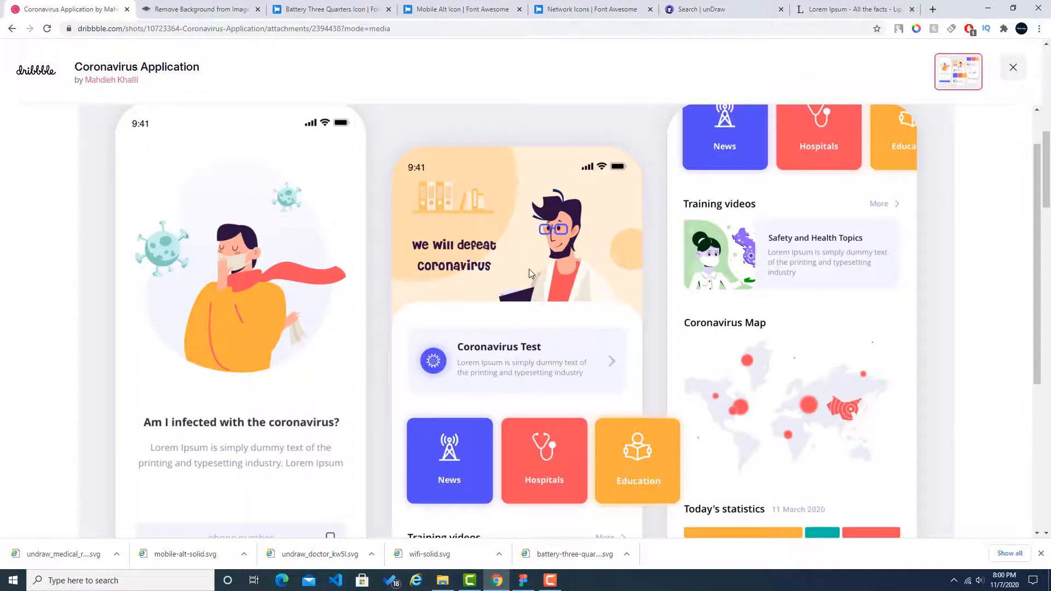
scroll(536, 257, down, 2)
scroll(511, 195, up, 1)
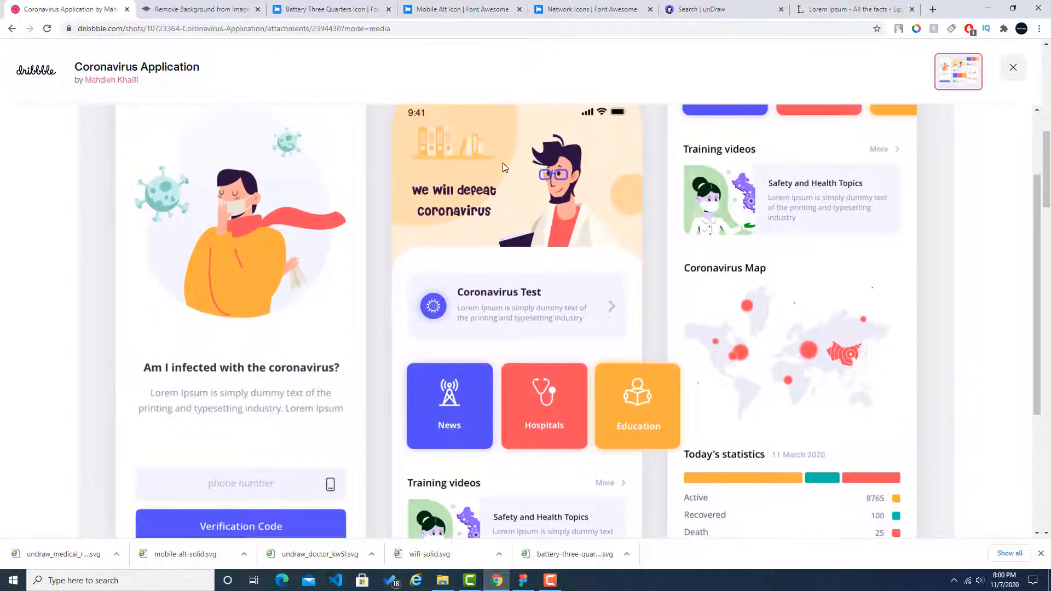
scroll(538, 207, up, 1)
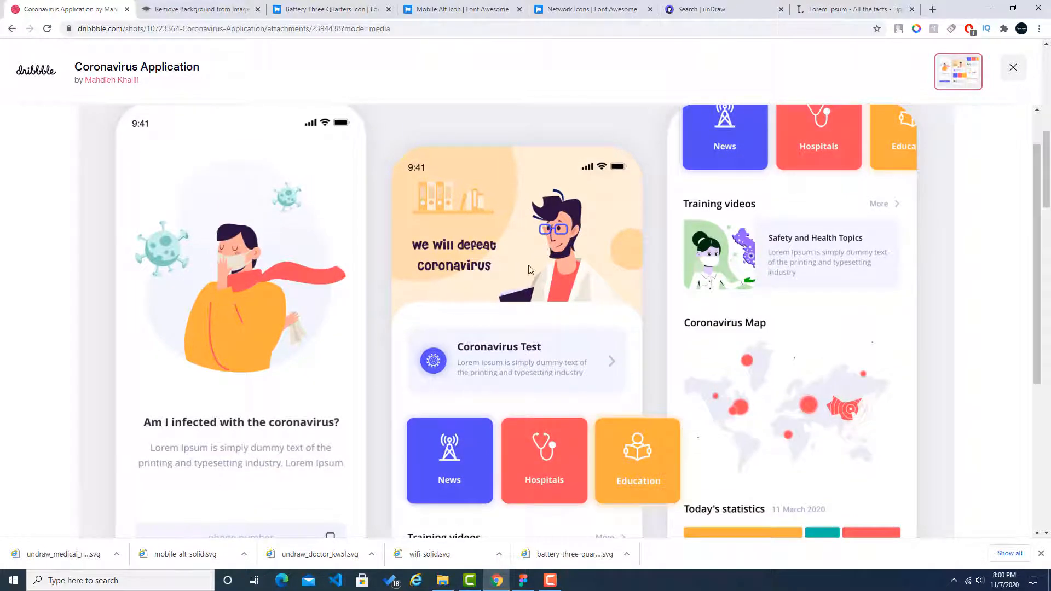
click(687, 9)
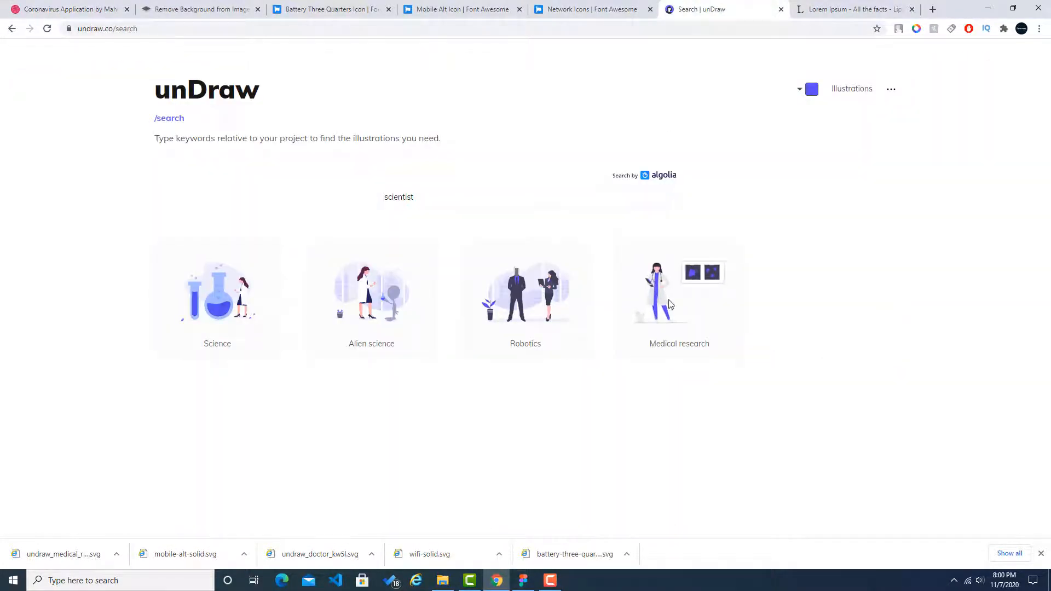
Step: Sample the orange #ffad3d of the Education tile in the Dribbble reference with the colour picker extension
click(110, 10)
click(919, 32)
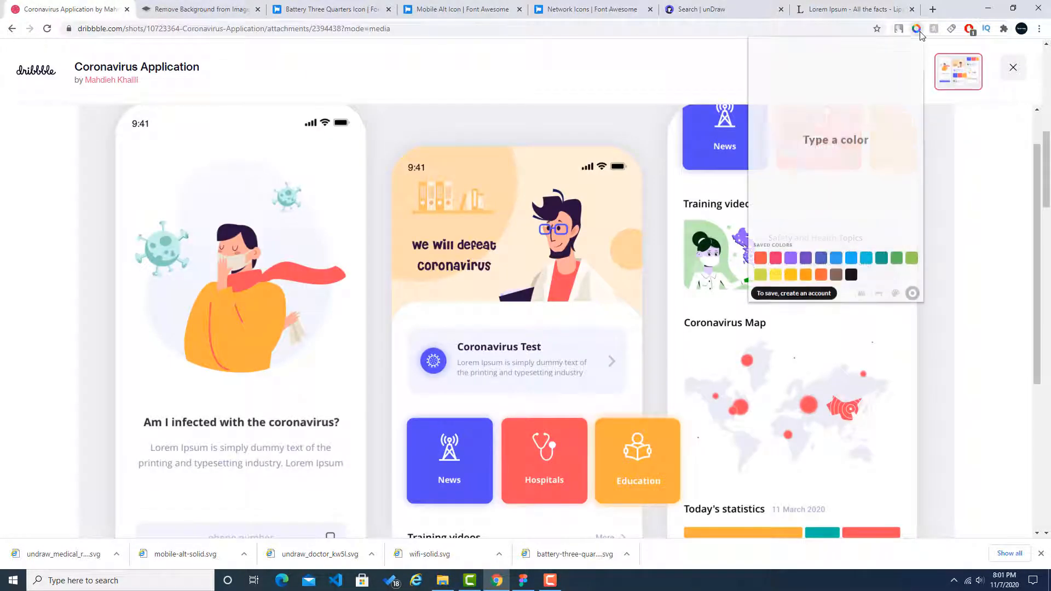
click(863, 296)
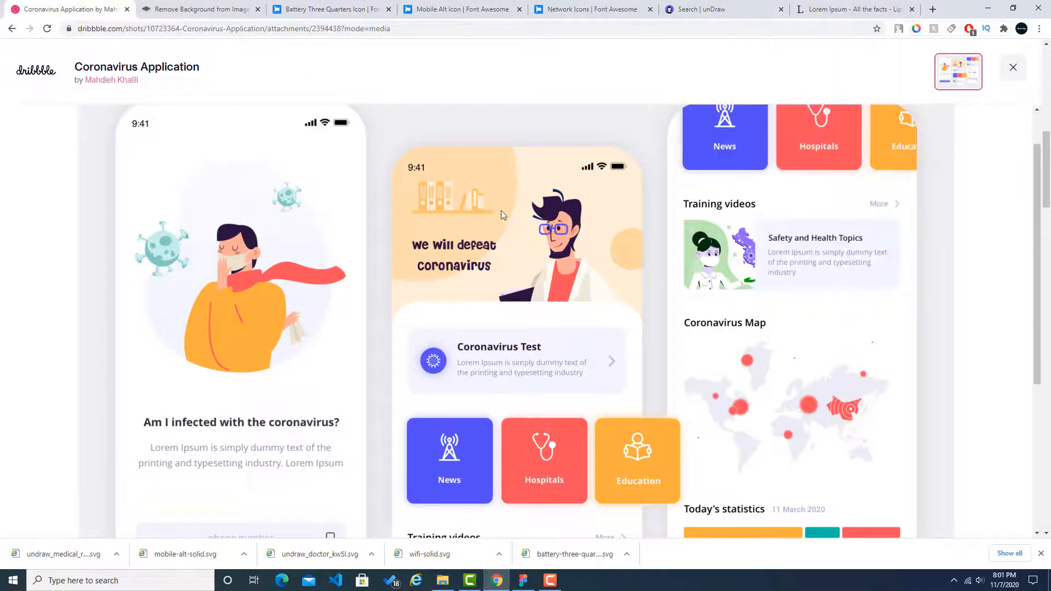
click(605, 459)
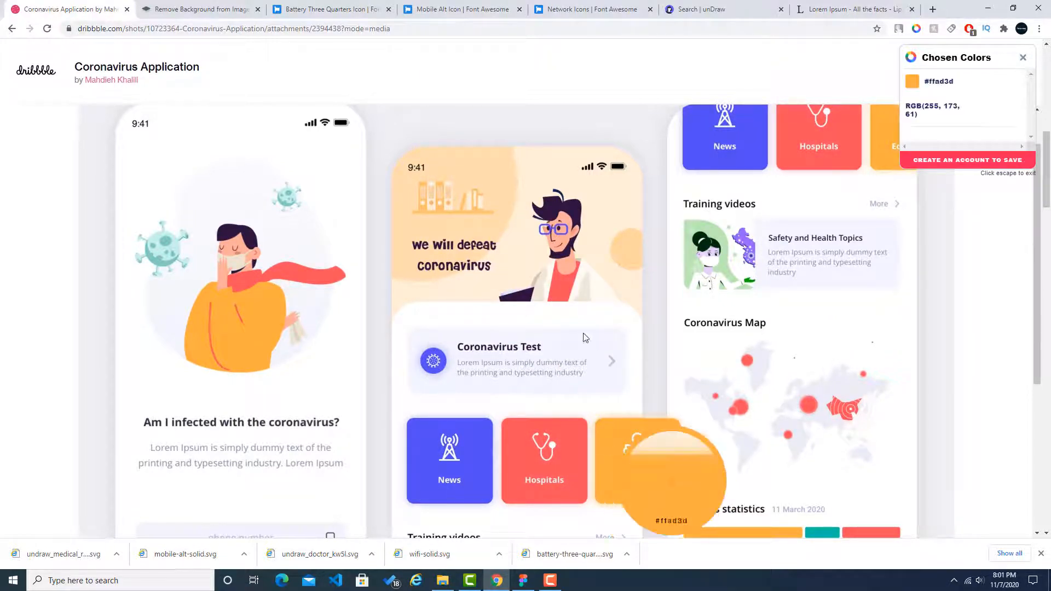
Step: Return to the unDraw "scientist" search and set the illustrations' main colour to the sampled orange #ffad3d
click(761, 7)
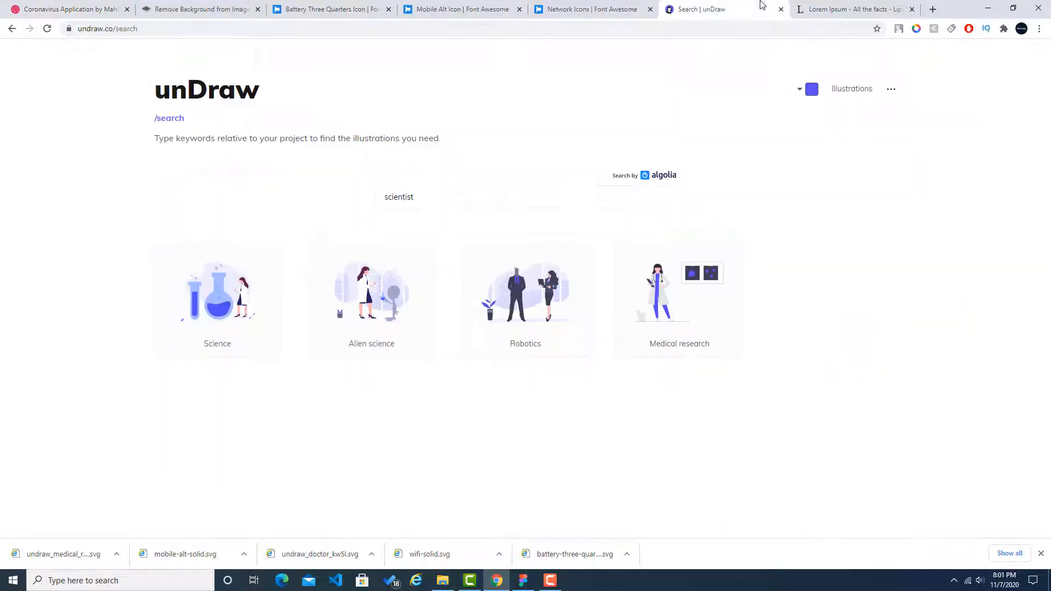
click(810, 90)
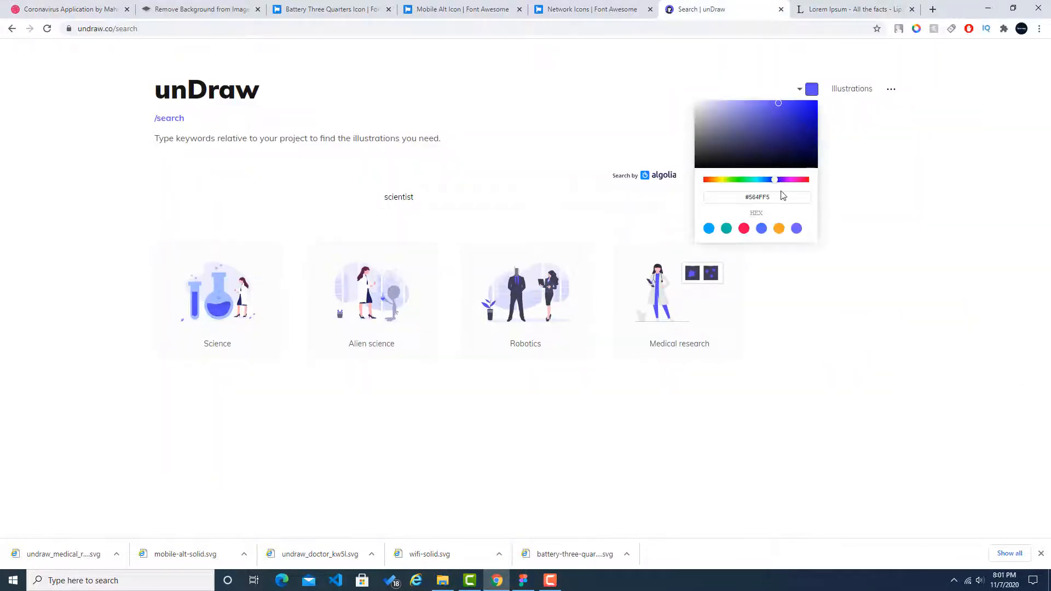
double_click(783, 197)
key(ctrl+v)
click(907, 222)
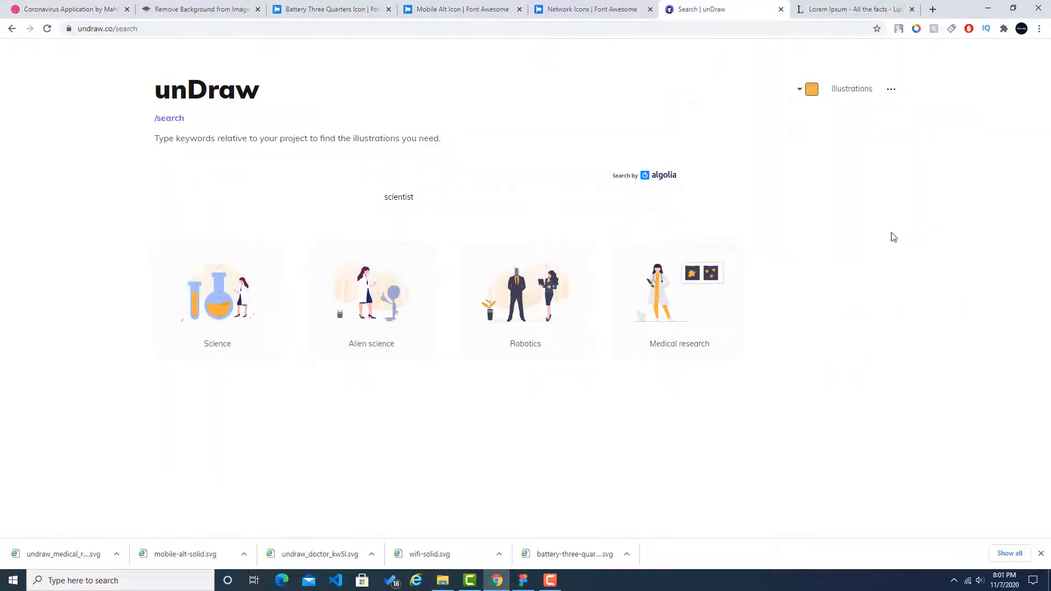
Step: Download the orange version of the Medical research illustration as SVG and show the file in its folder
click(683, 304)
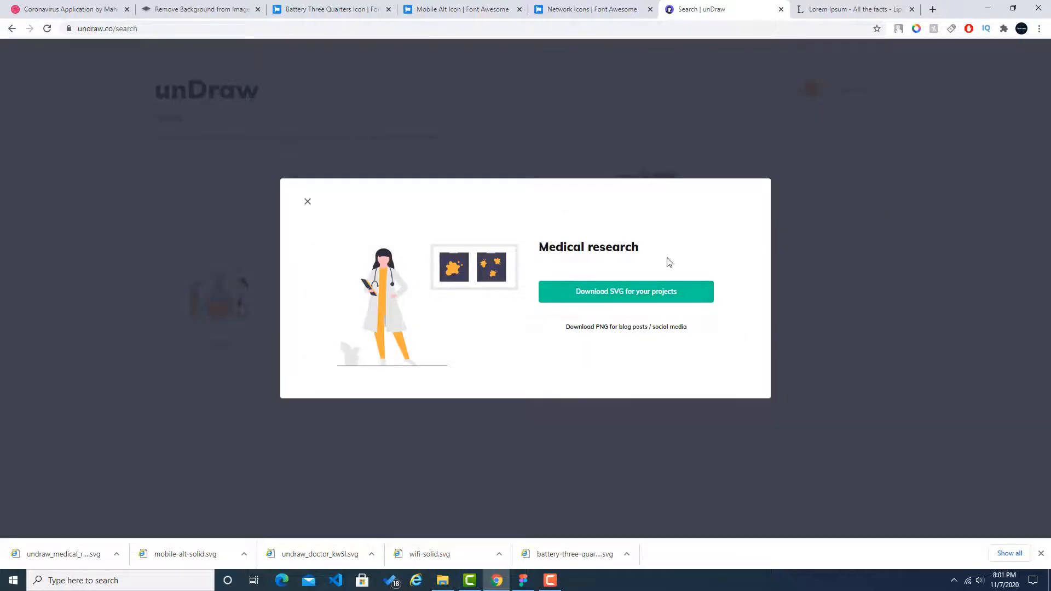
click(629, 288)
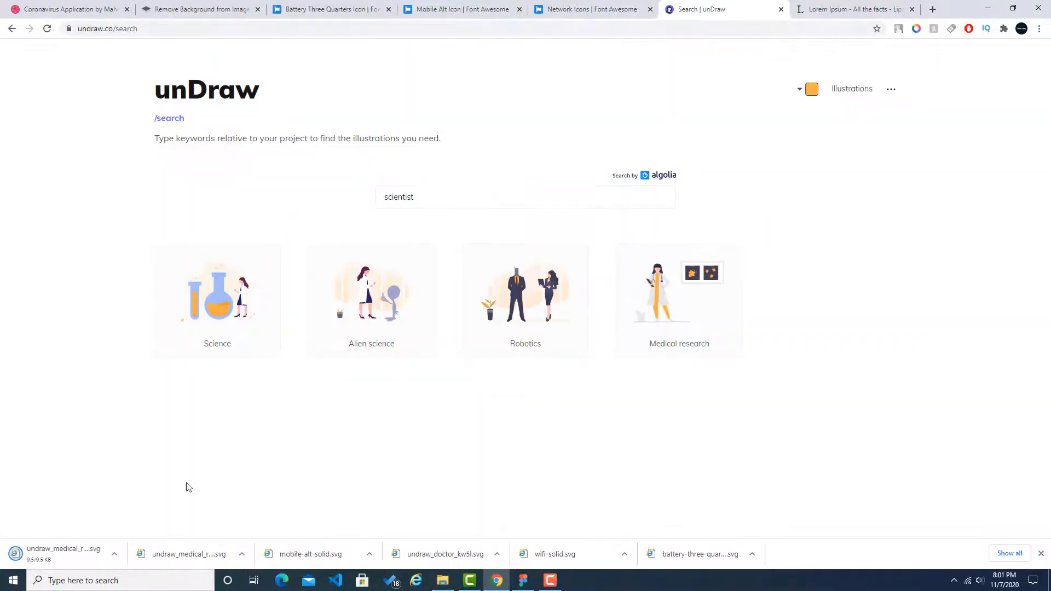
click(117, 554)
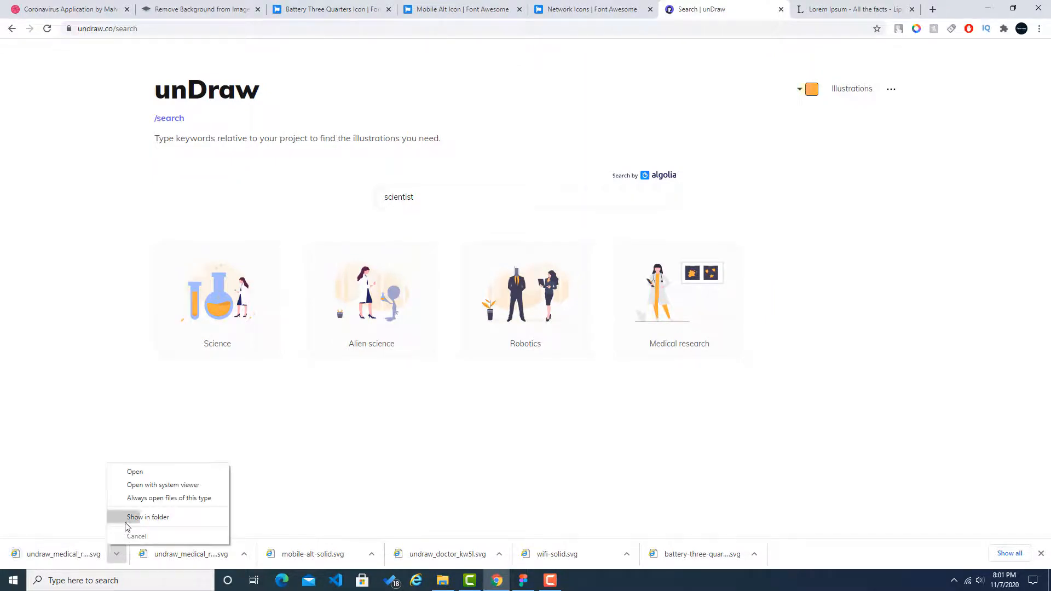
click(132, 514)
Step: Import the new Medical research SVG into Figma, scale it to 332 × 225 and place it in the Test Screen's upper part
drag(124, 101, 716, 197)
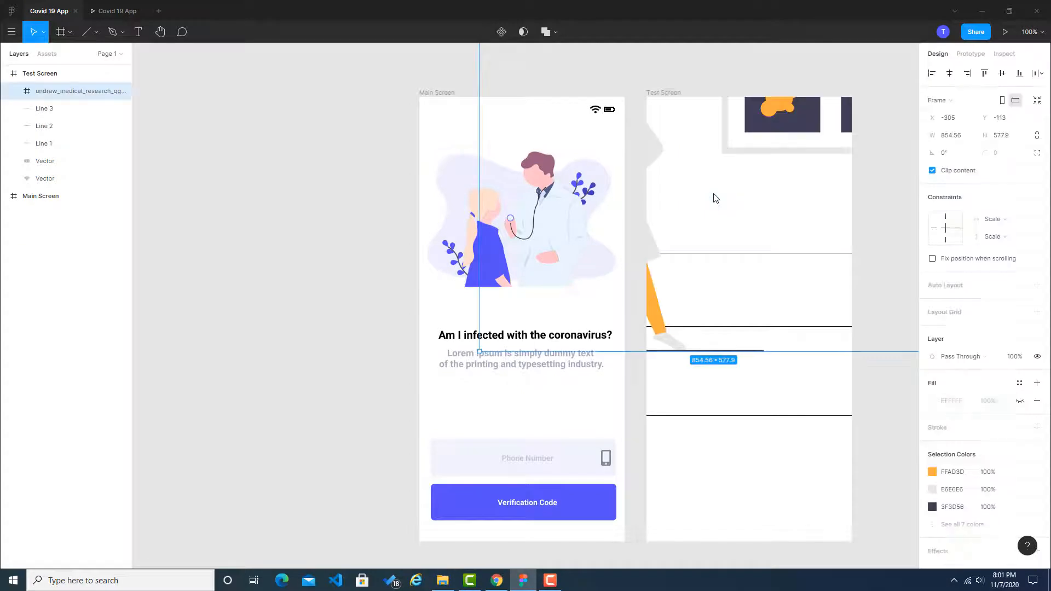
drag(776, 152, 595, 303)
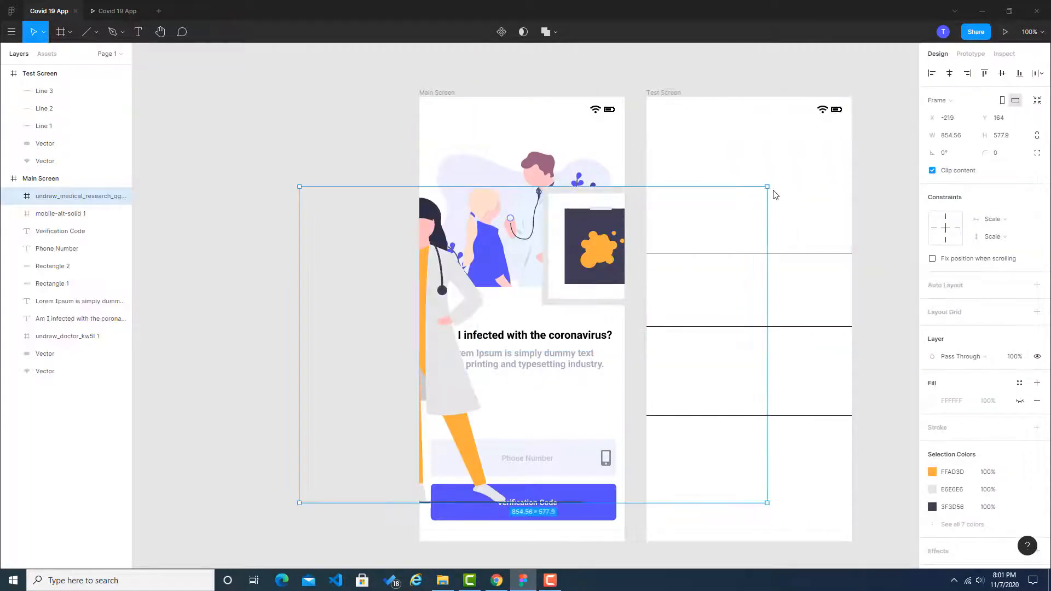
drag(767, 187, 417, 424)
drag(379, 455, 865, 129)
drag(804, 152, 802, 175)
Step: Check the header in the Chrome reference, then move the Medical research illustration in Figma to X 32, Y 90 on the Test Screen
key(alt+Tab)
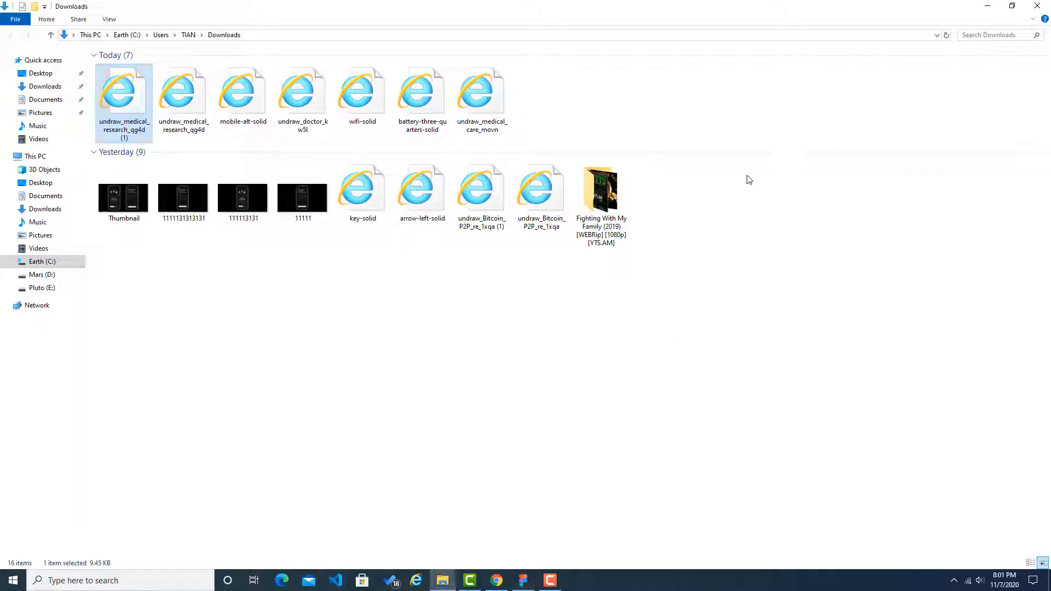
click(496, 579)
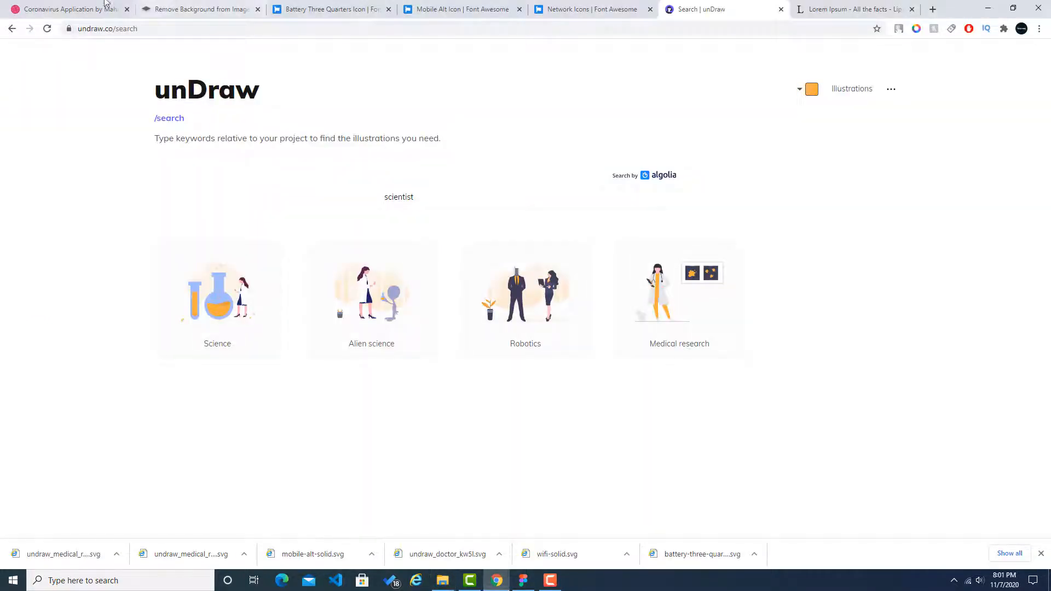
click(77, 6)
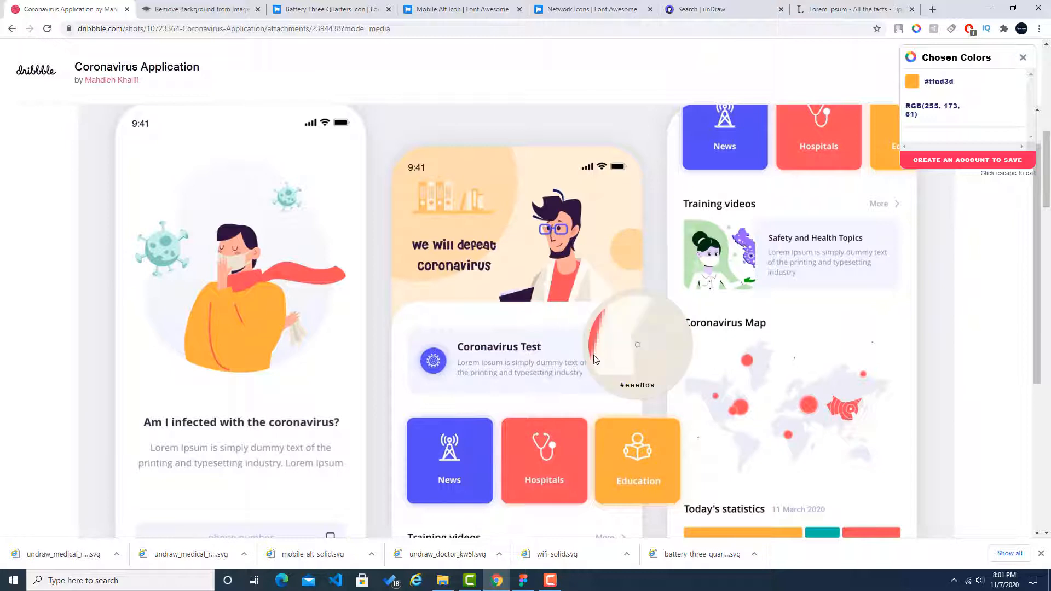
click(524, 582)
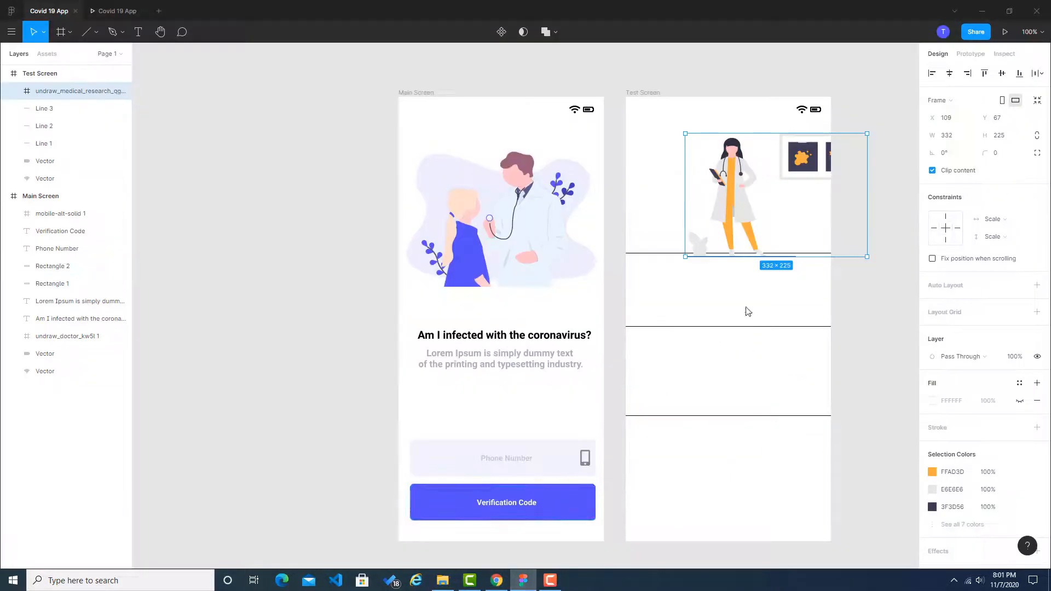
drag(804, 153, 761, 160)
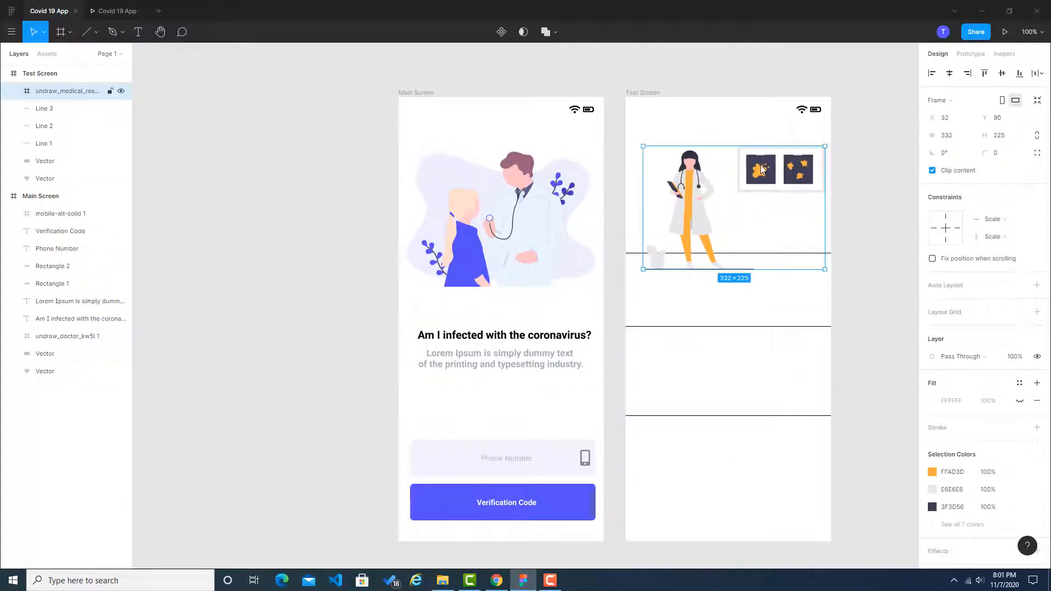
Step: Delete the white panel and its grey backing behind the two pictures in the Medical research illustration
double_click(763, 177)
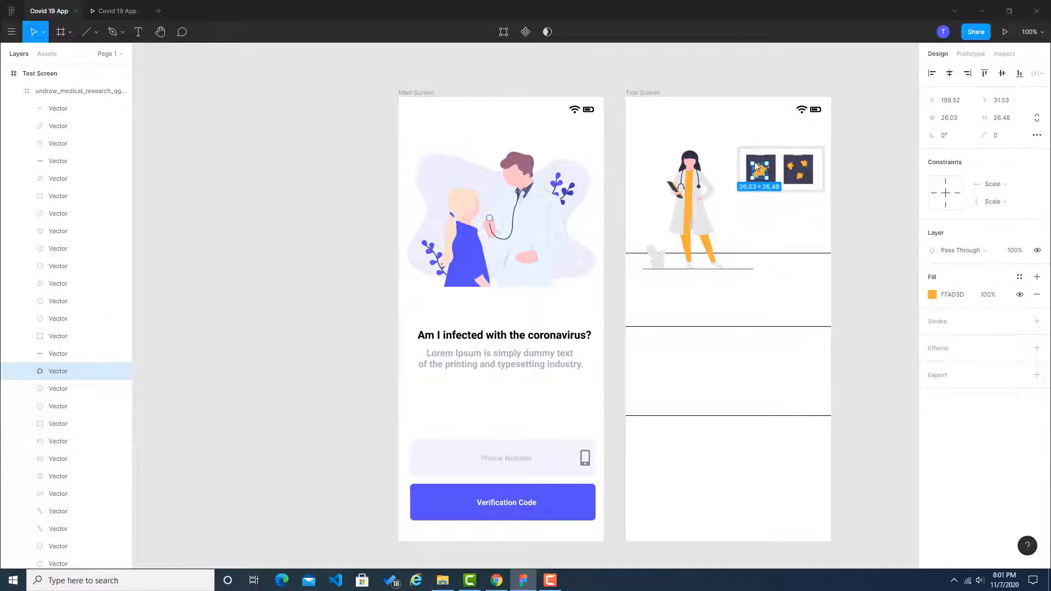
double_click(743, 153)
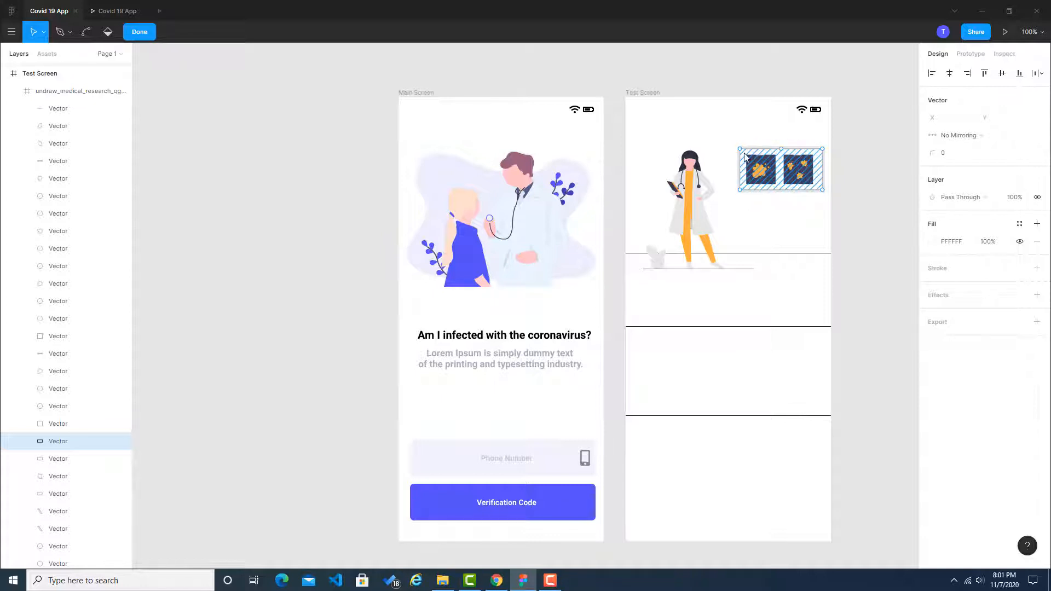
key(Delete)
key(Delete)
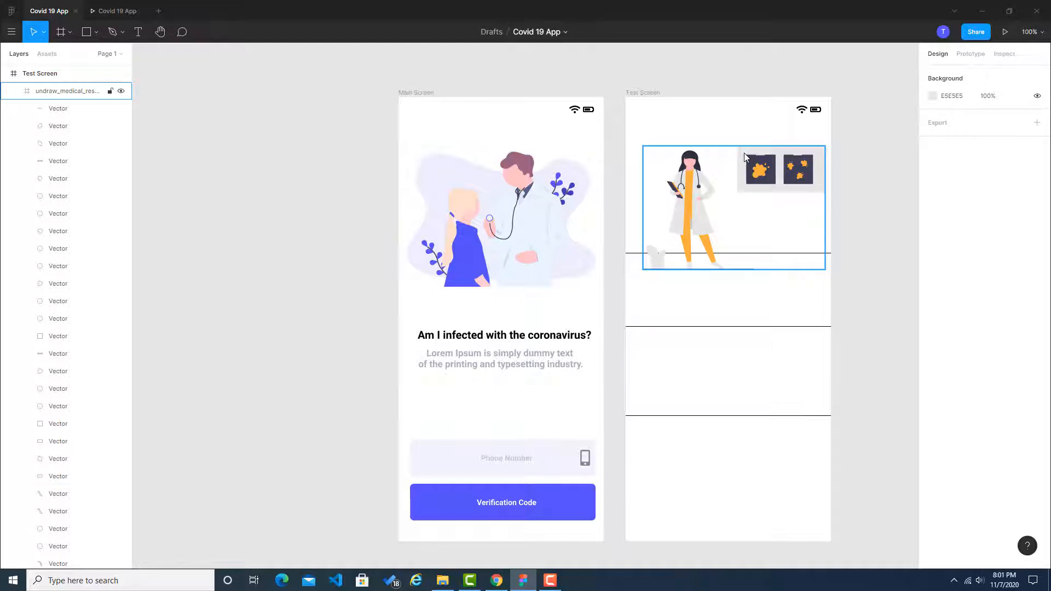
double_click(744, 153)
key(Delete)
Step: Delete the large orange blob of the left picture and the dark squares of both pictures beside the doctor
double_click(761, 168)
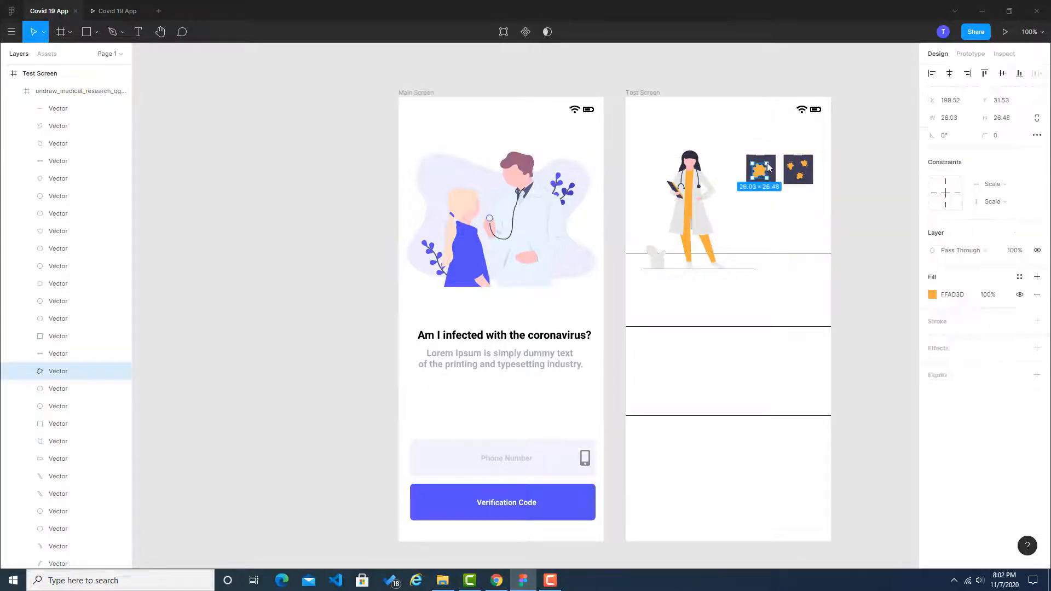
double_click(769, 164)
key(Escape)
key(Delete)
click(772, 163)
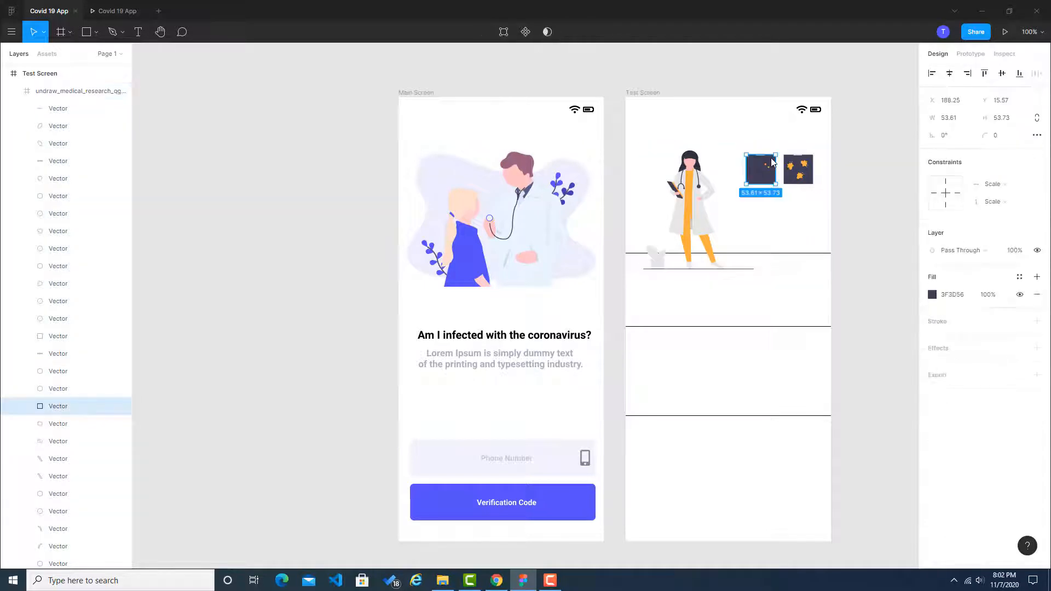
key(Delete)
click(794, 163)
double_click(797, 164)
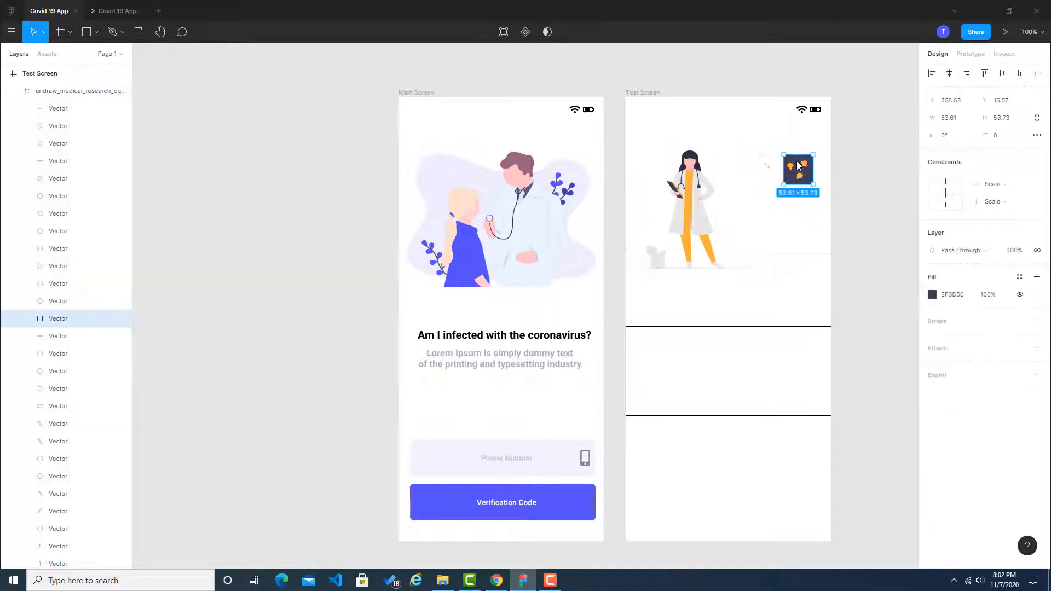
key(Delete)
double_click(790, 166)
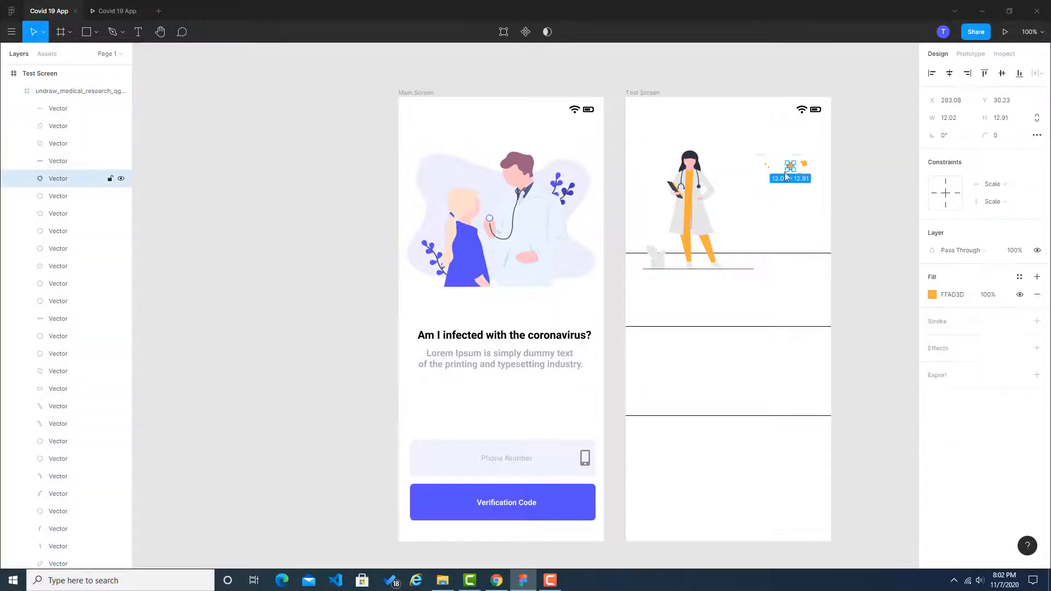
Step: Delete the grey potted plant, including its pot and leaves, next to the doctor's feet
click(657, 263)
double_click(660, 267)
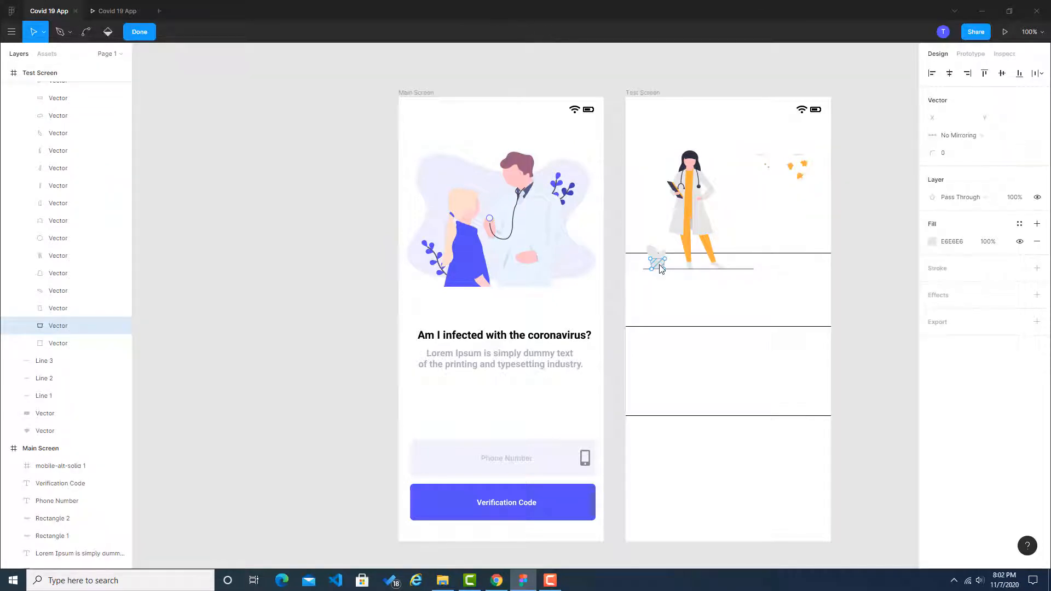
key(Escape)
key(Delete)
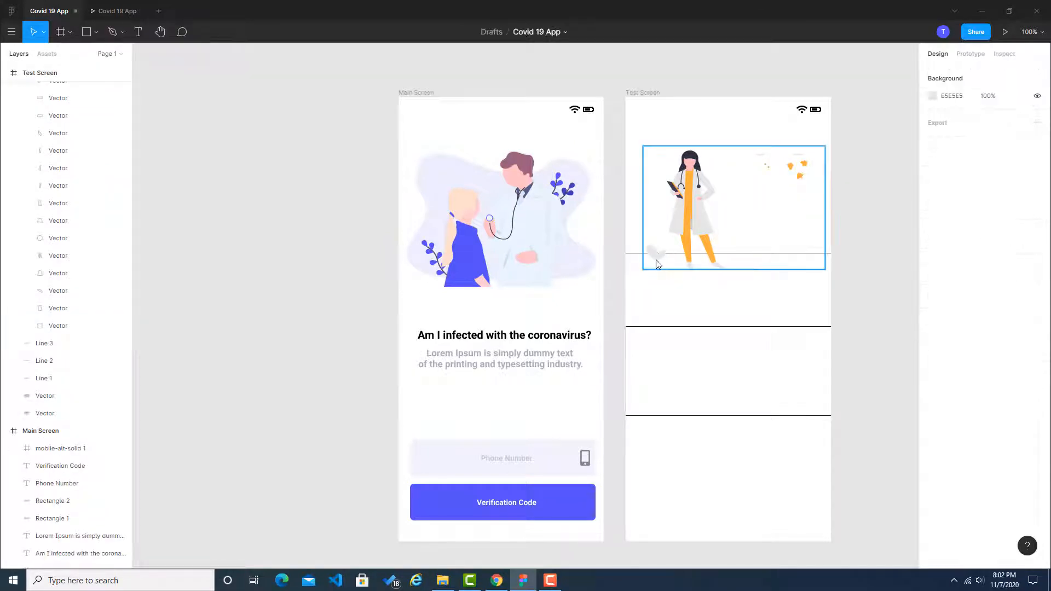
double_click(658, 255)
key(Delete)
double_click(660, 258)
key(Delete)
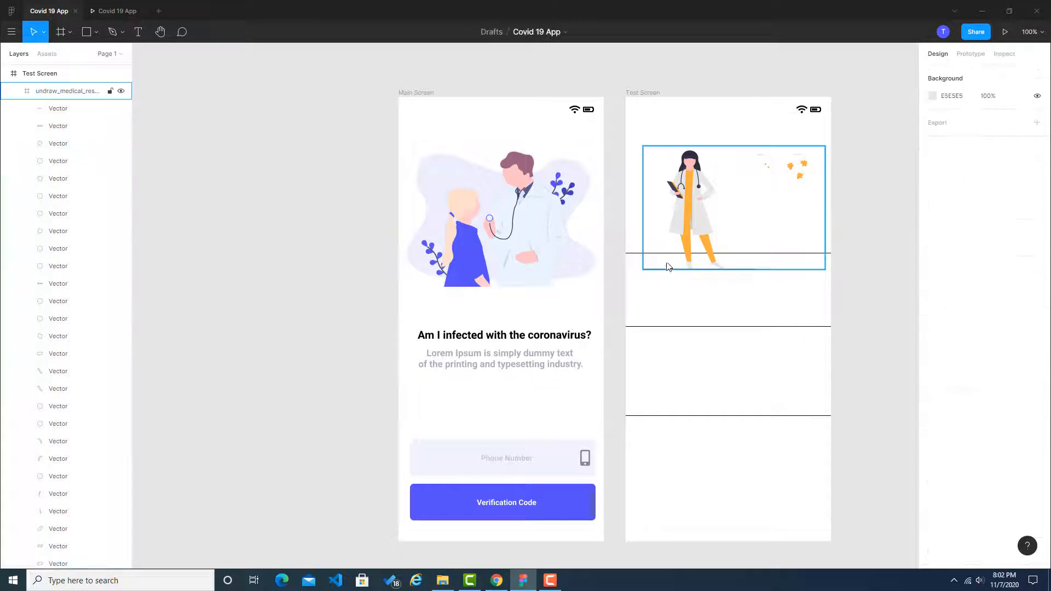
Step: Delete the left picture's remaining grey strip and its two small orange dots
click(764, 257)
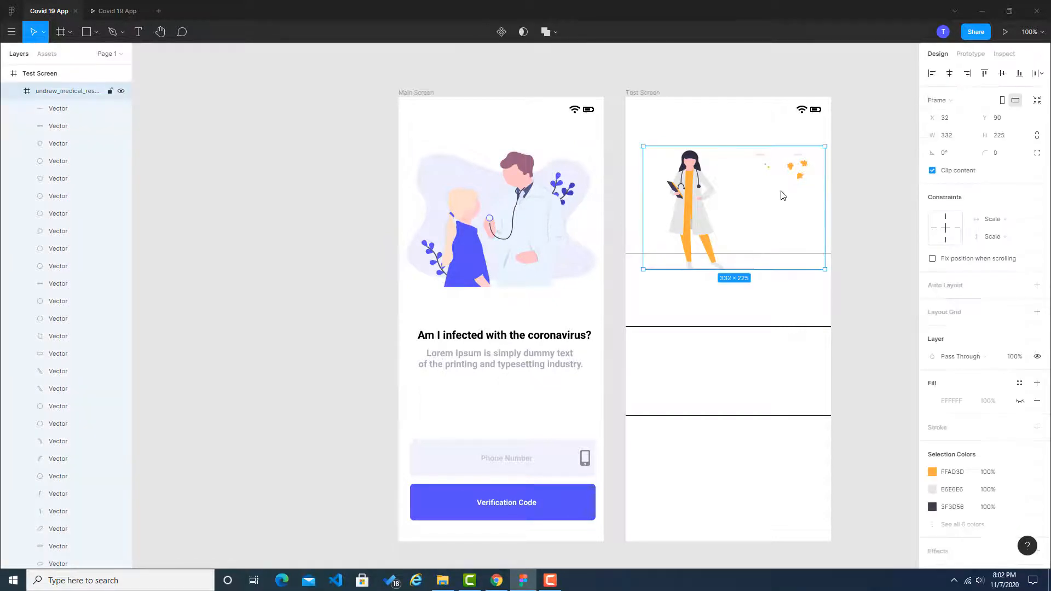
ctrl+scroll(809, 164, up, 5)
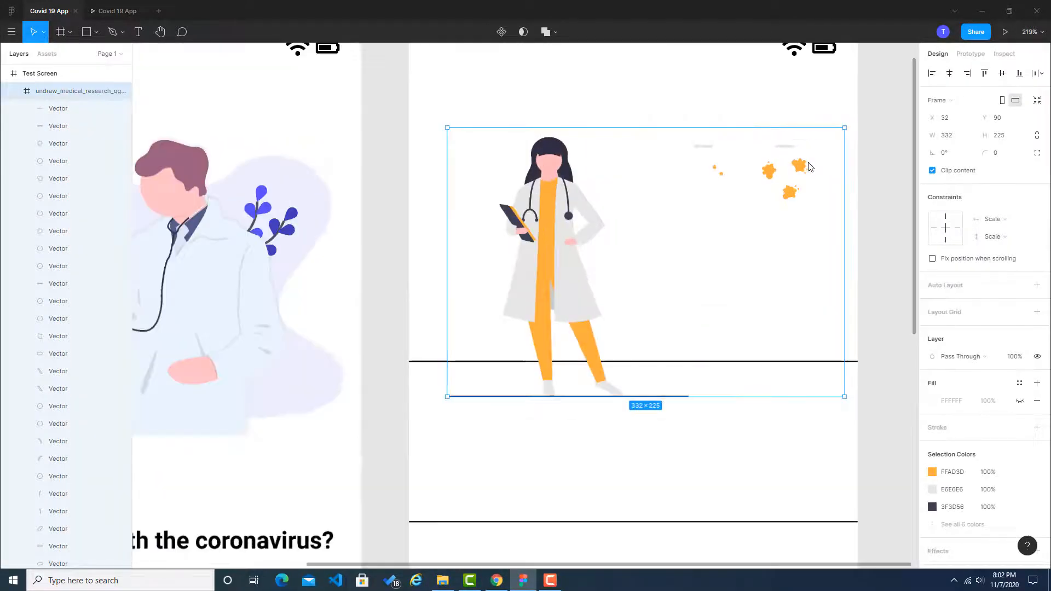
click(688, 145)
key(Delete)
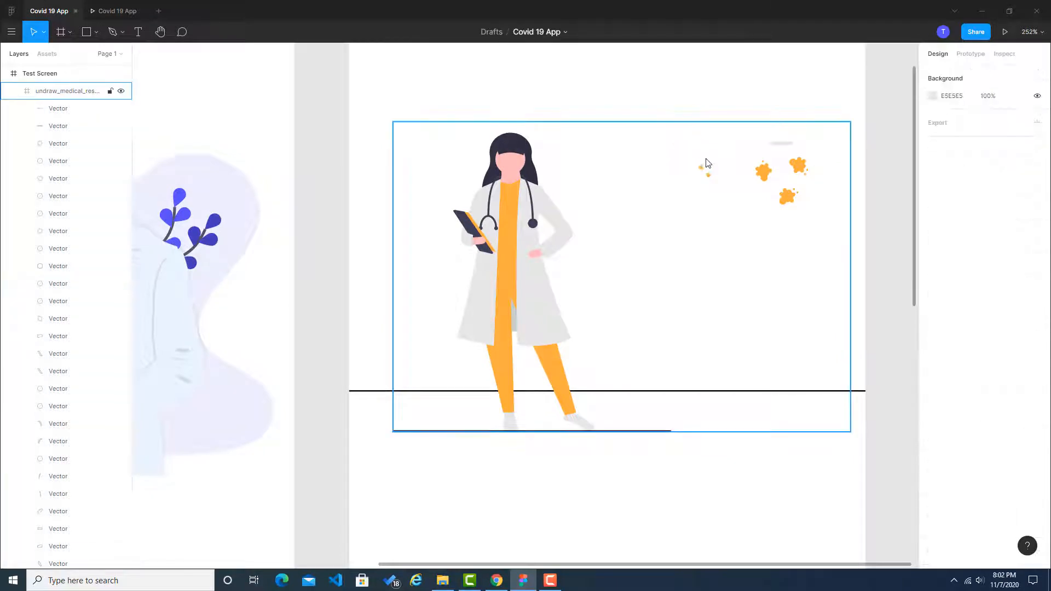
click(701, 168)
key(Delete)
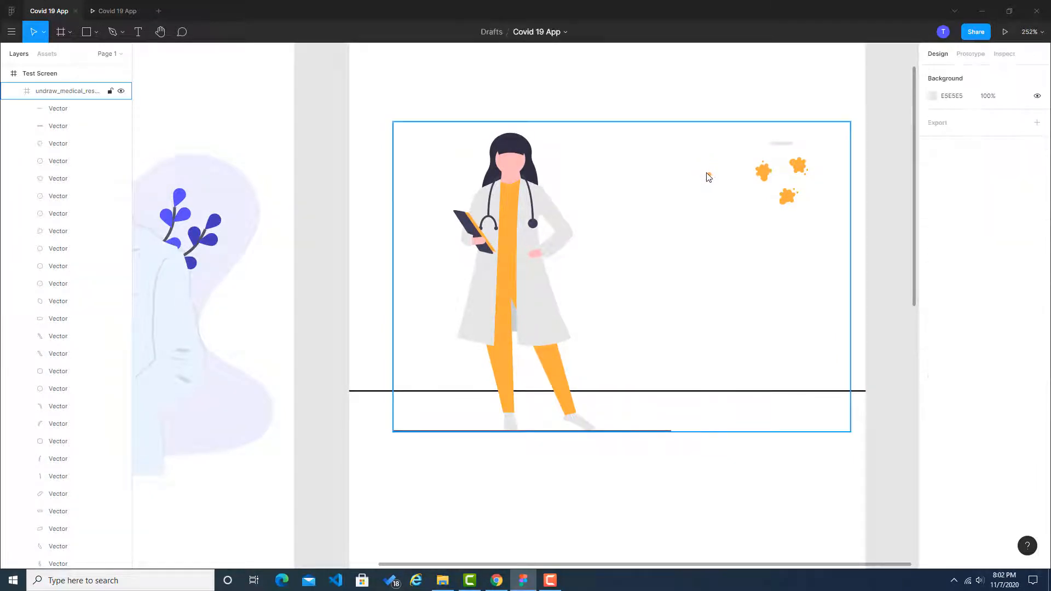
click(708, 175)
key(Delete)
Step: Delete the right picture's grey strip and its upper-right orange splatter with the small dots around it
scroll(765, 244, up, 2)
click(784, 171)
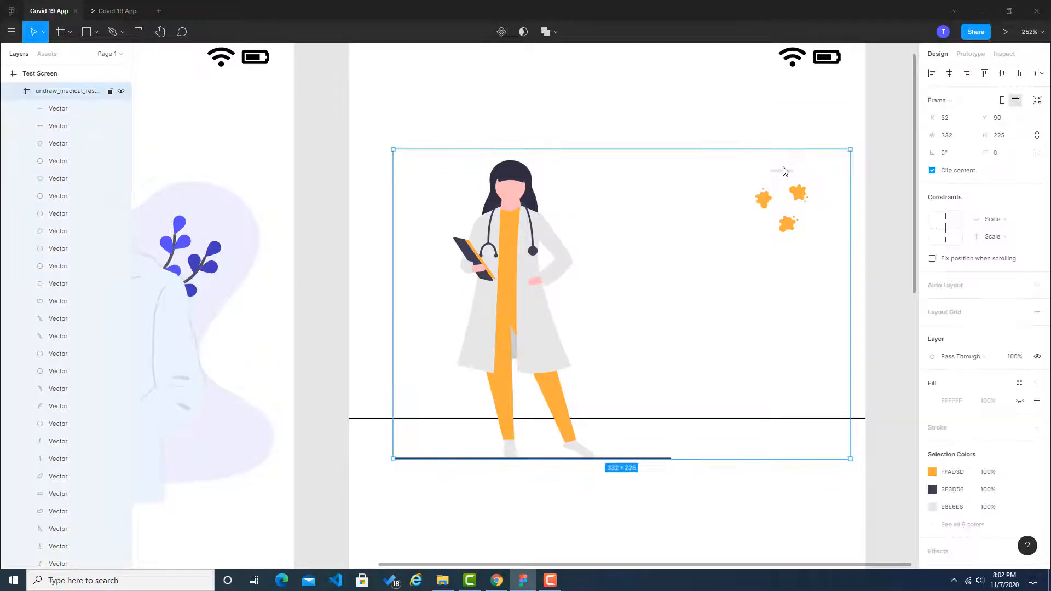
click(784, 172)
key(Delete)
click(799, 193)
click(798, 194)
key(Delete)
click(805, 203)
key(Delete)
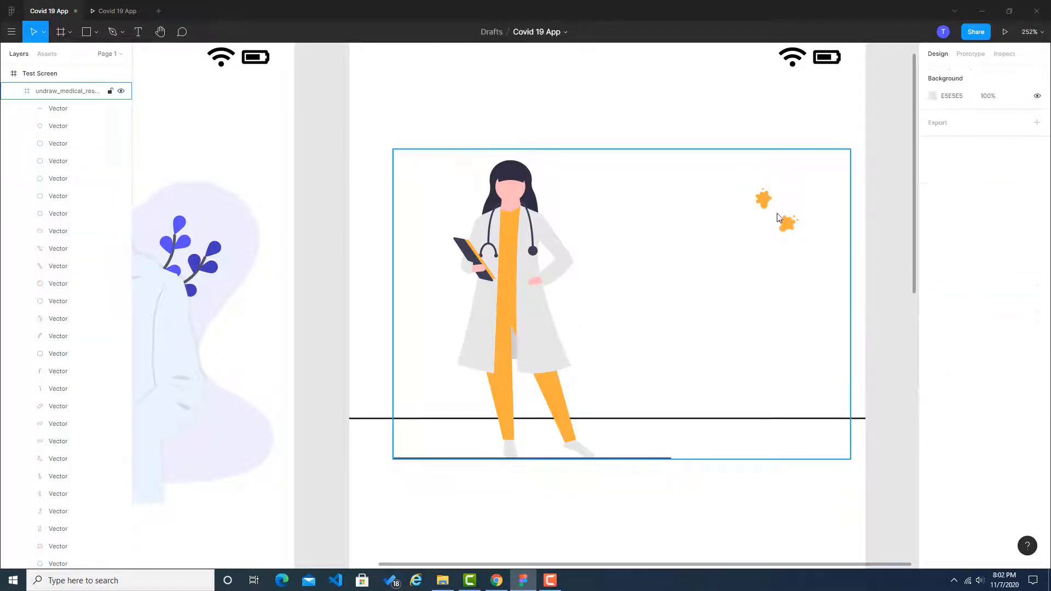
Step: Delete the last two orange splatters with their dots and the dark ground line under the doctor's feet
click(764, 199)
key(Delete)
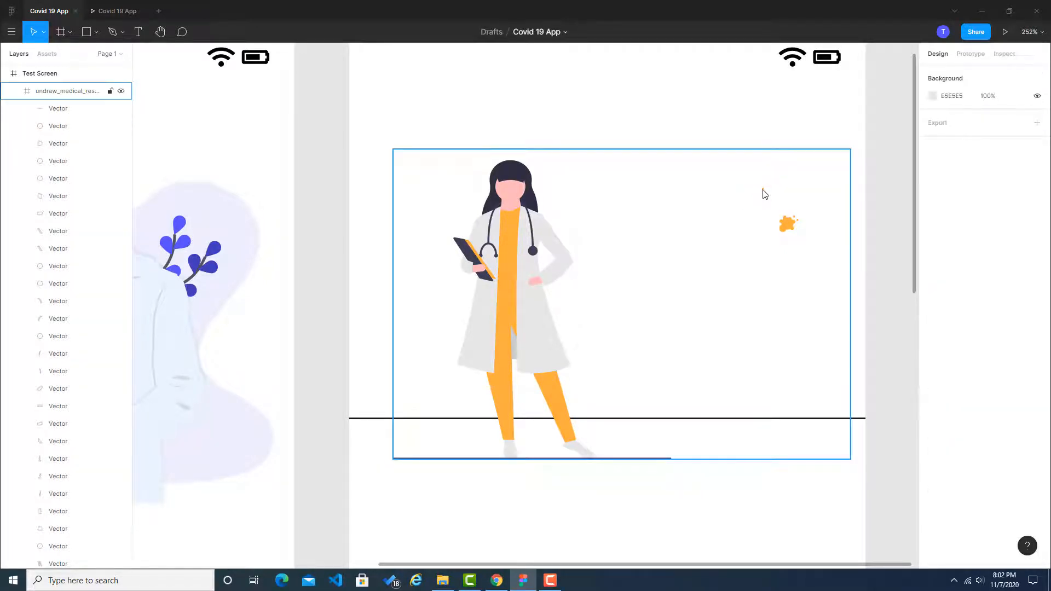
click(764, 193)
key(Delete)
click(789, 222)
key(Delete)
click(797, 219)
key(Delete)
click(665, 461)
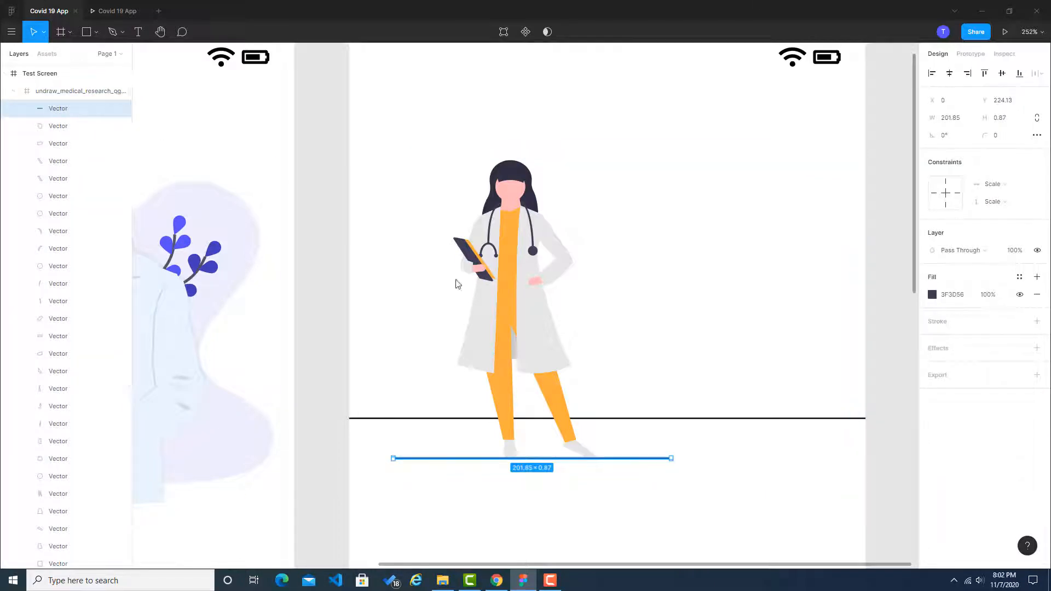
key(Delete)
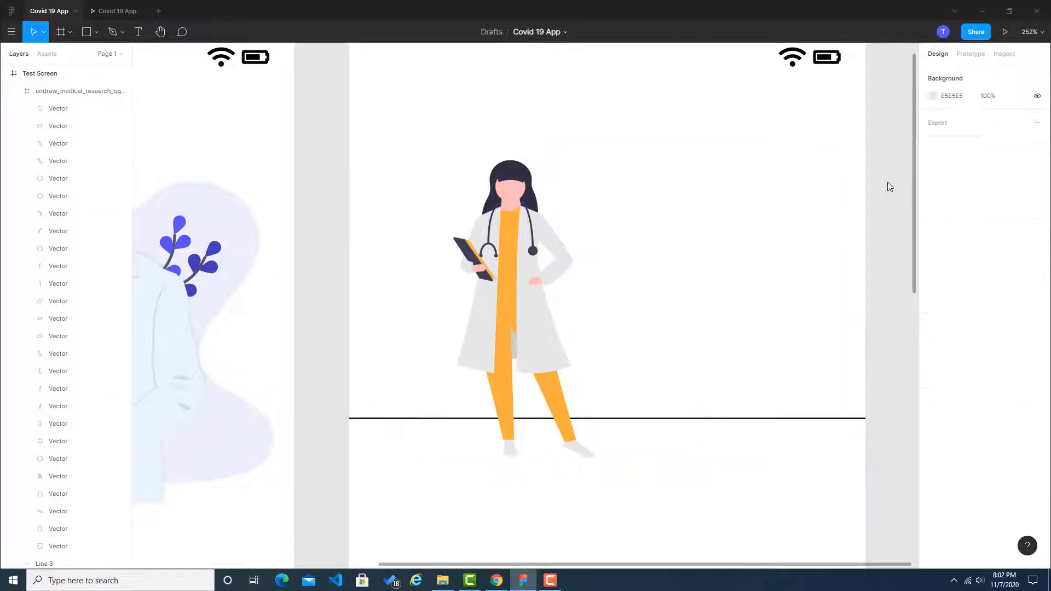
Step: Move the doctor illustration to the right half of the Test Screen header, just above the first divider line
drag(647, 220, 720, 209)
scroll(723, 224, down, 3)
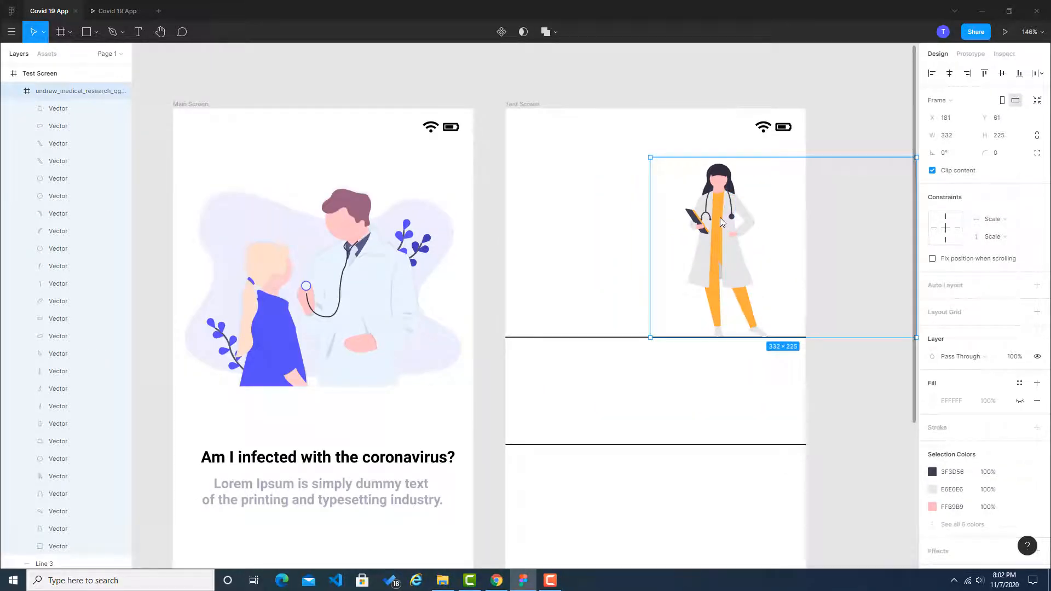
drag(720, 217, 713, 211)
click(865, 391)
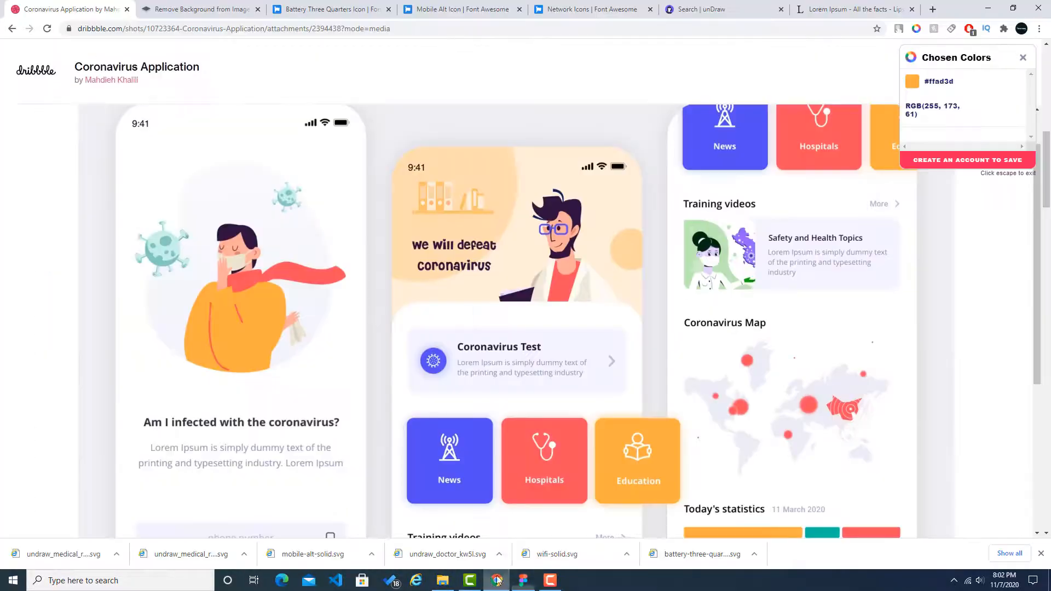
Step: Check the Dribbble reference, then draw a 375 × 286 rectangle covering the Test Screen header down to the first divider line
click(497, 580)
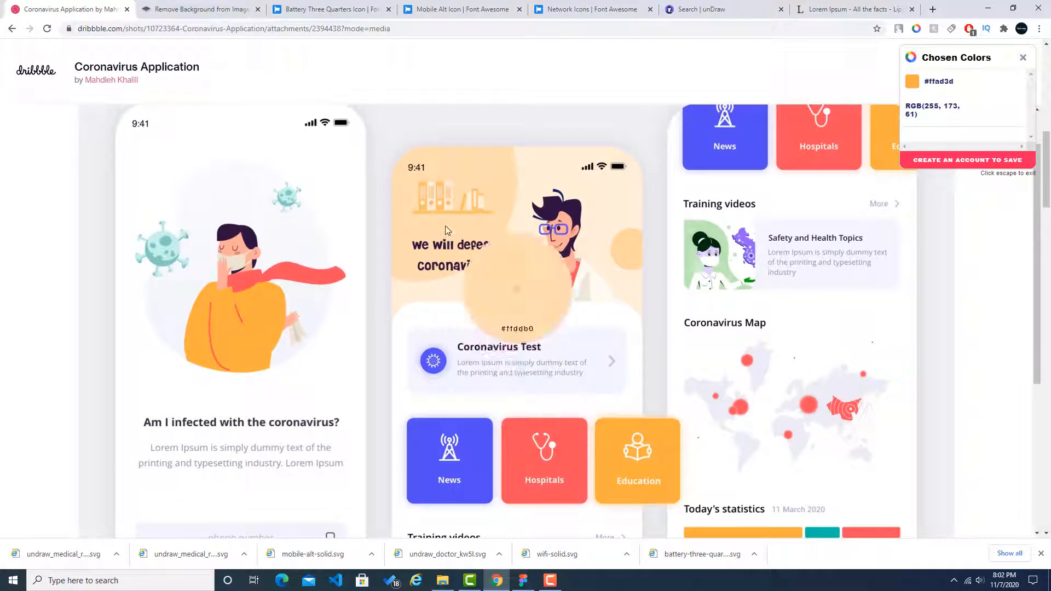
key(alt+Tab)
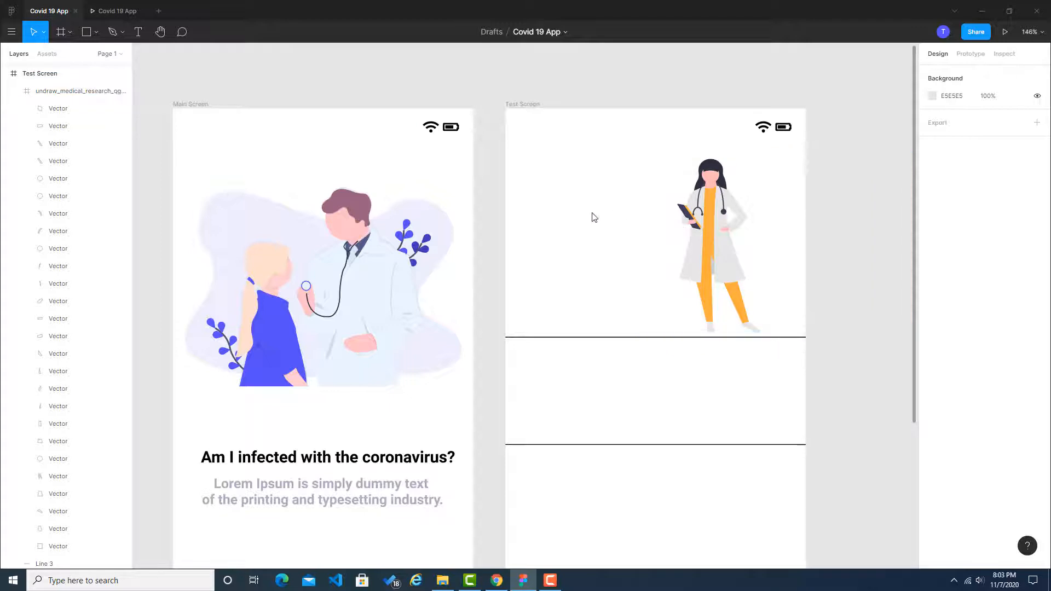
click(691, 339)
click(97, 32)
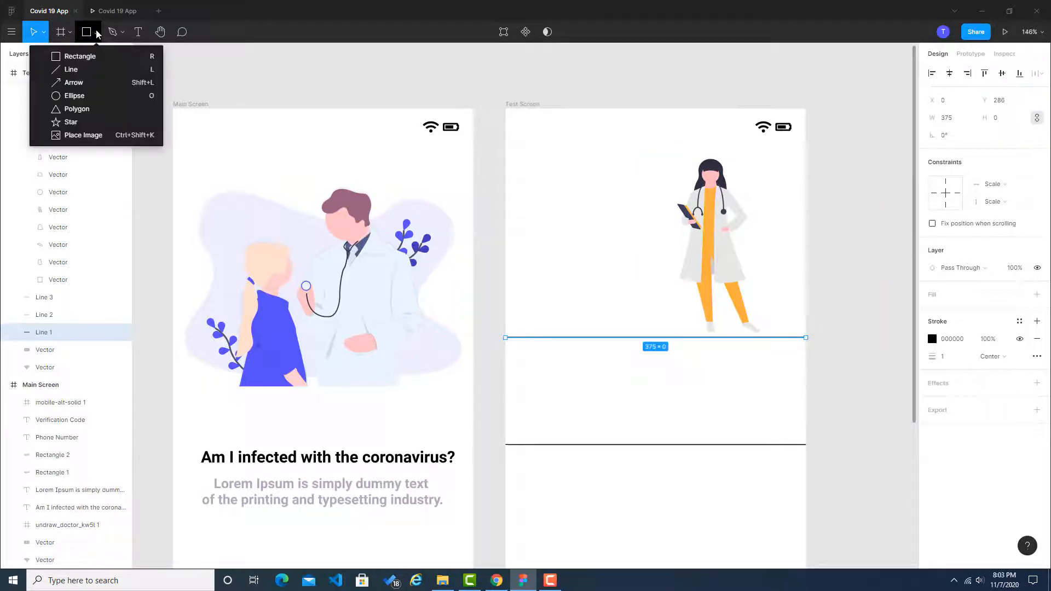
click(91, 57)
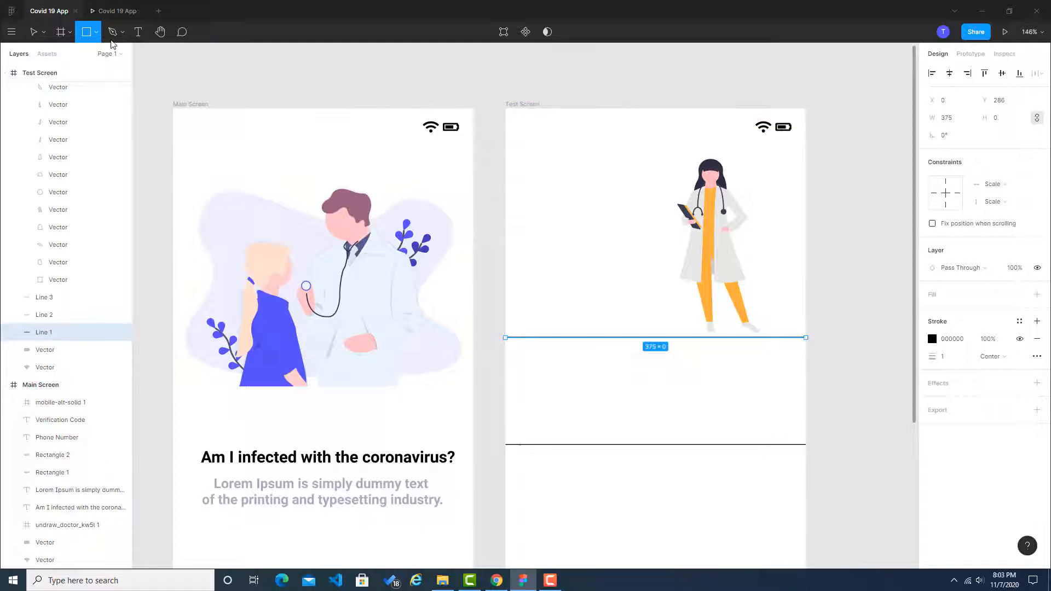
drag(507, 111, 807, 337)
click(856, 315)
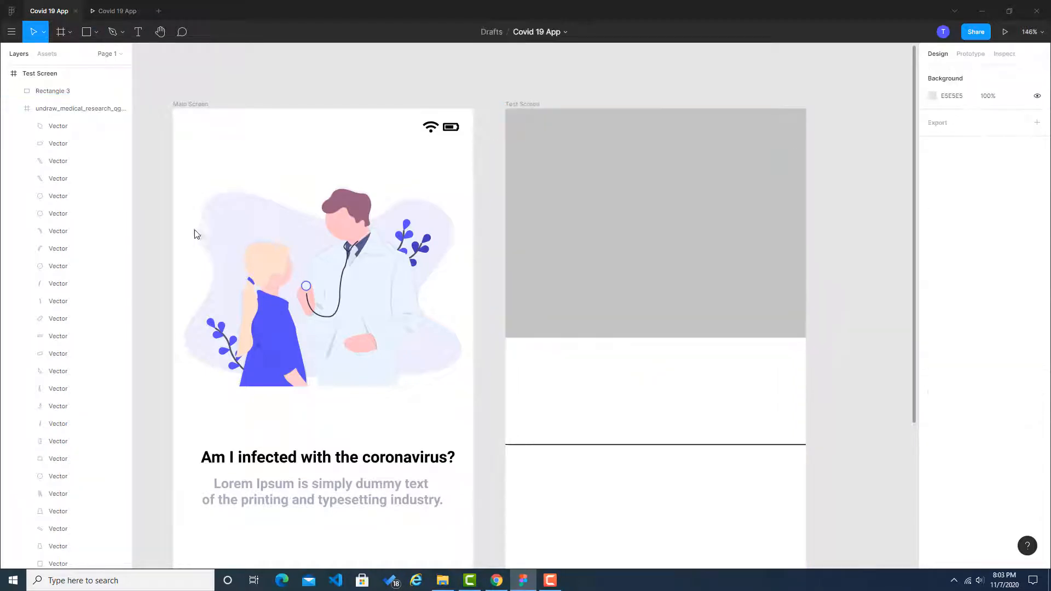
Step: Collapse the doctor illustration's layers and send the header rectangle behind all other Test Screen layers
click(14, 109)
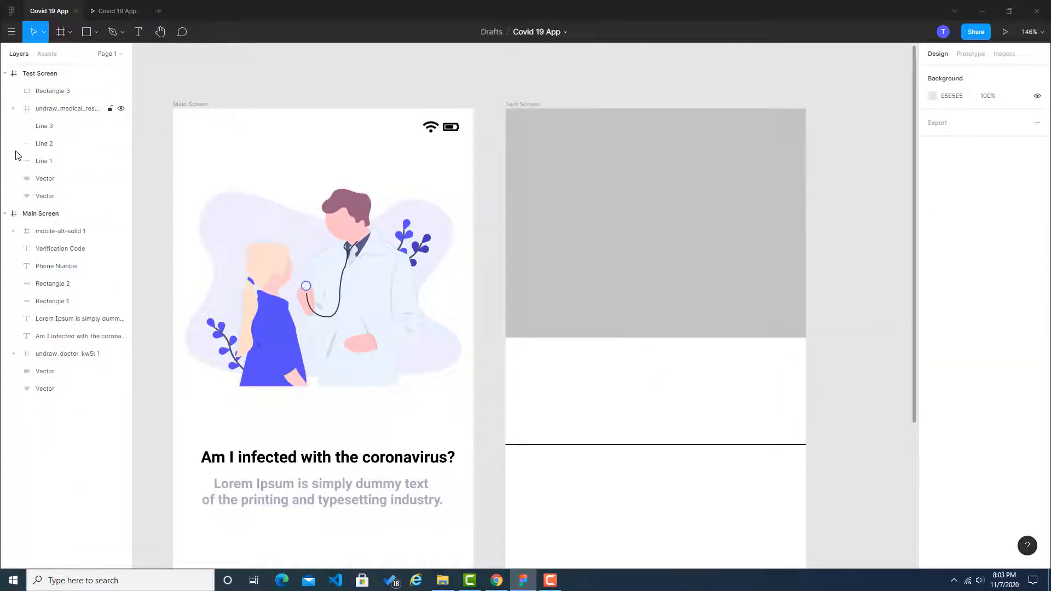
drag(38, 93, 43, 205)
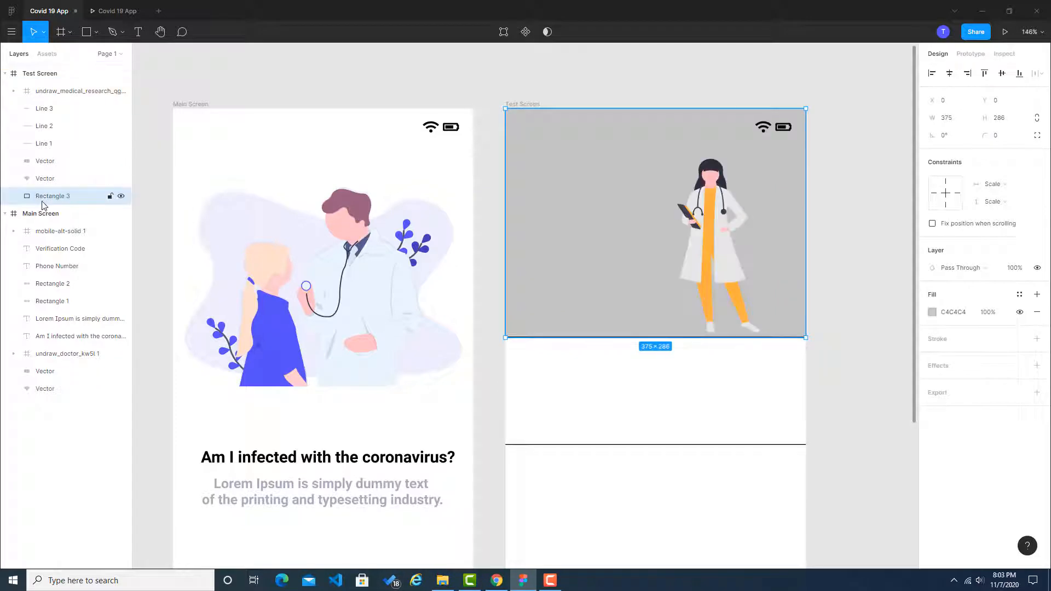
click(897, 193)
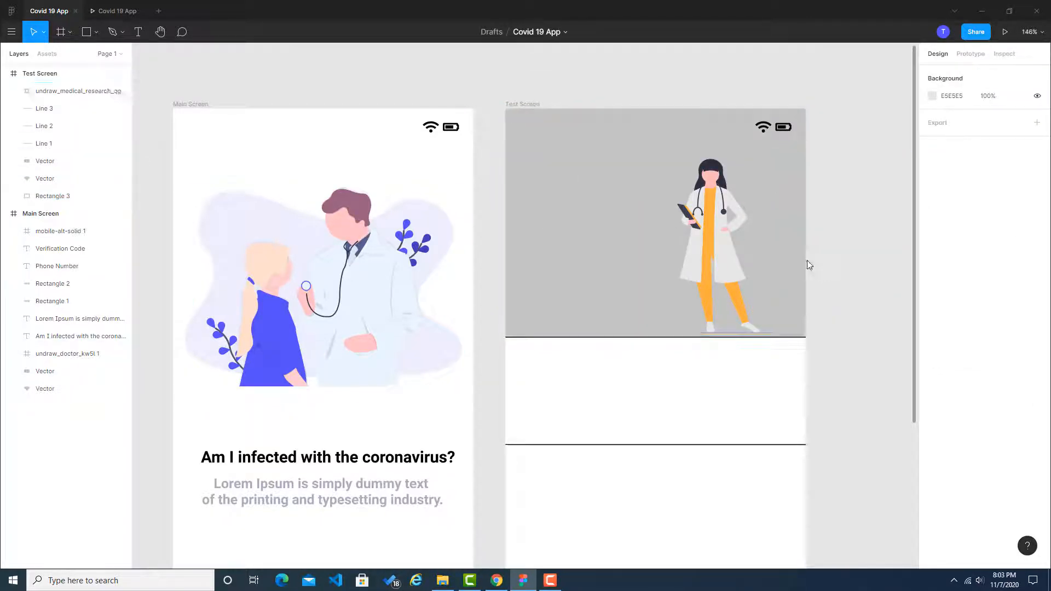
Step: Sample the pale cream header background in the Dribbble reference and copy its hex code #ffefd8
click(606, 238)
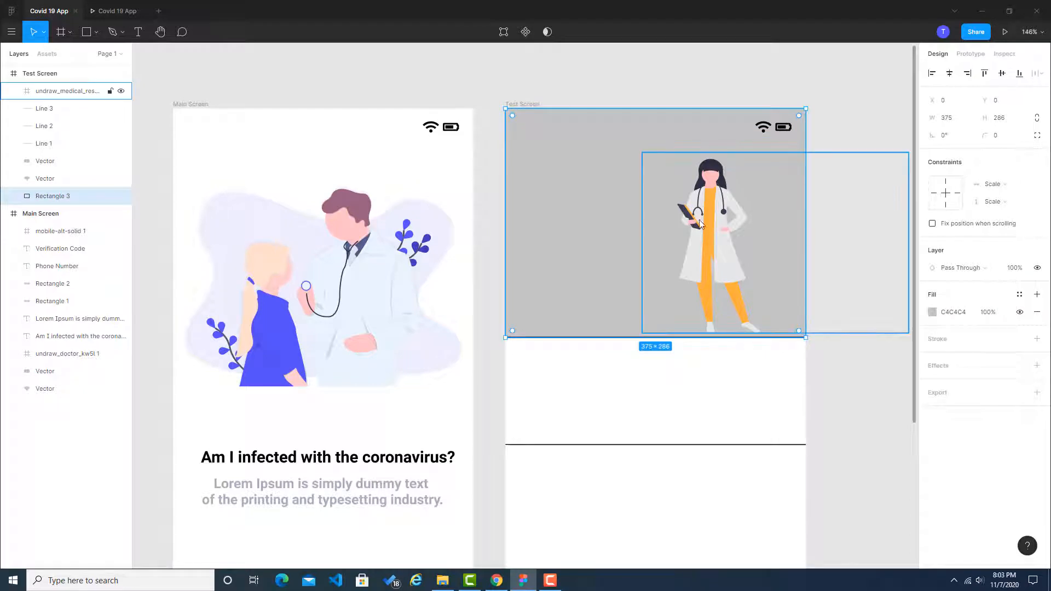
click(499, 583)
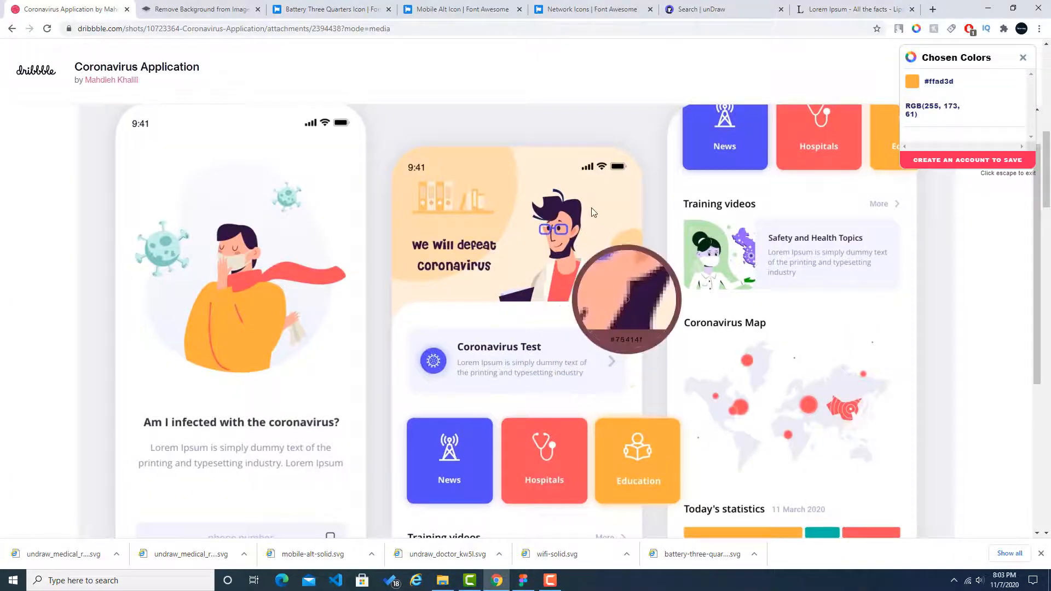
click(623, 206)
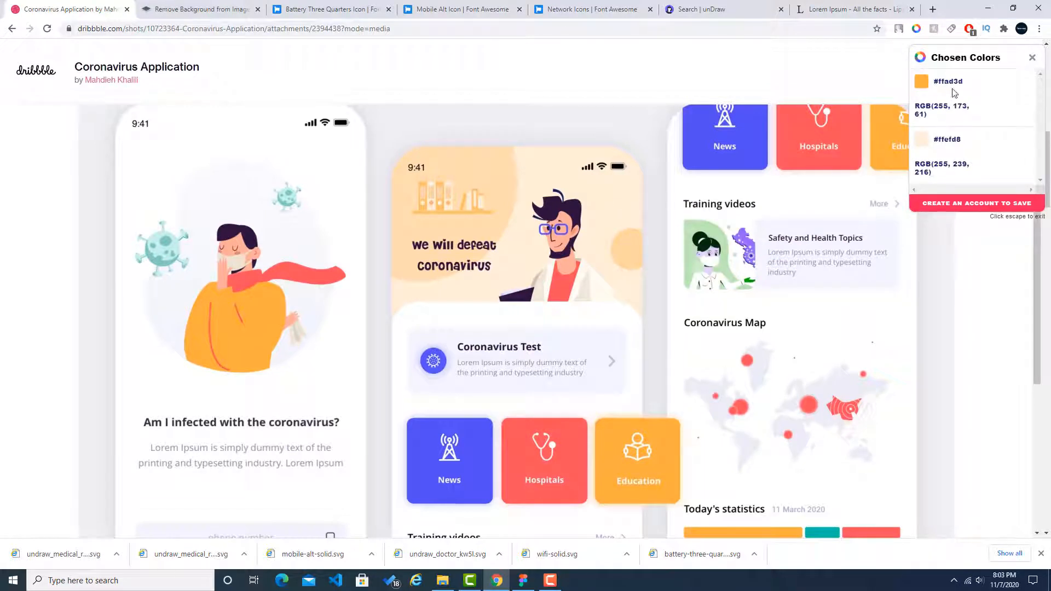
click(1032, 58)
click(916, 29)
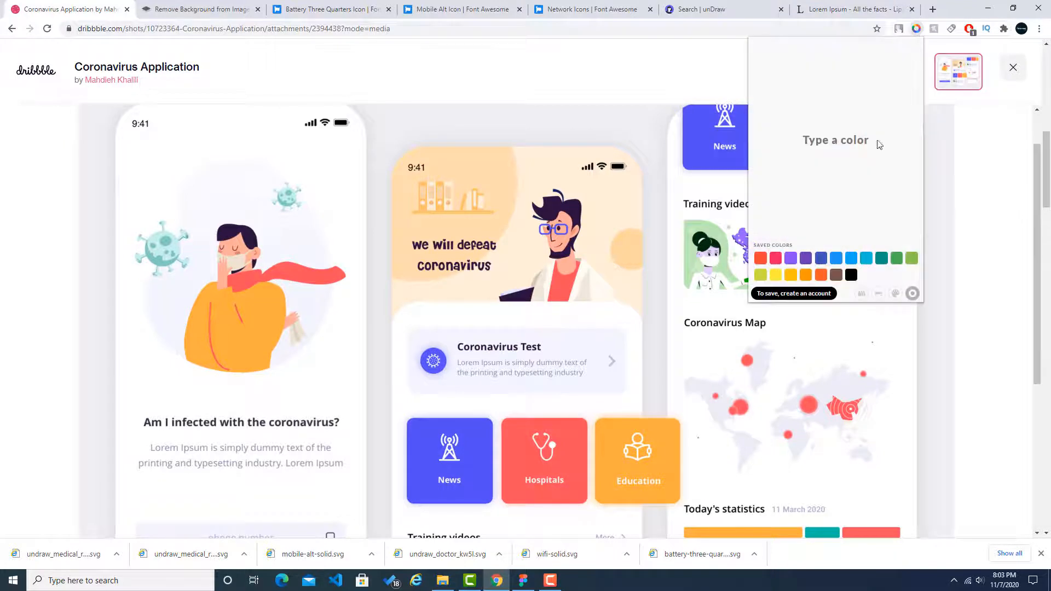
click(860, 294)
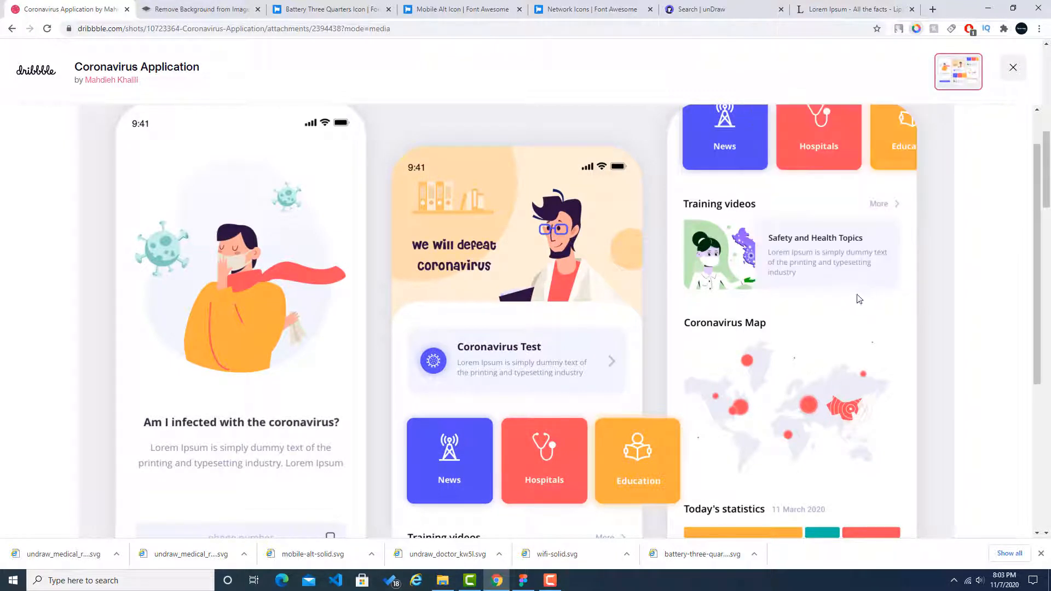
click(611, 211)
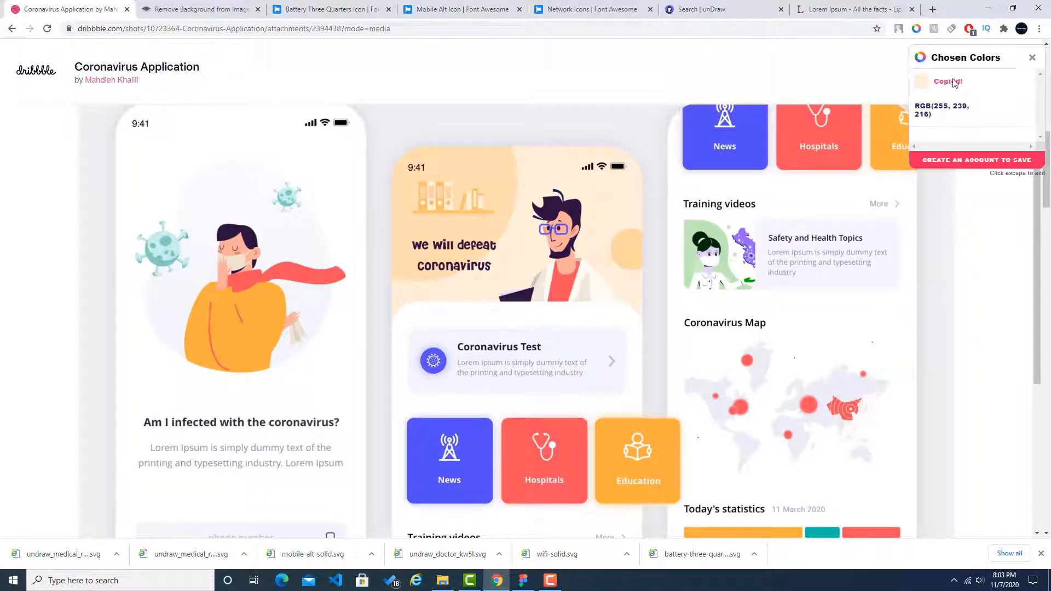
Step: Back in Figma, set the header rectangle's fill to the copied cream colour #ffefd8
key(alt+Tab)
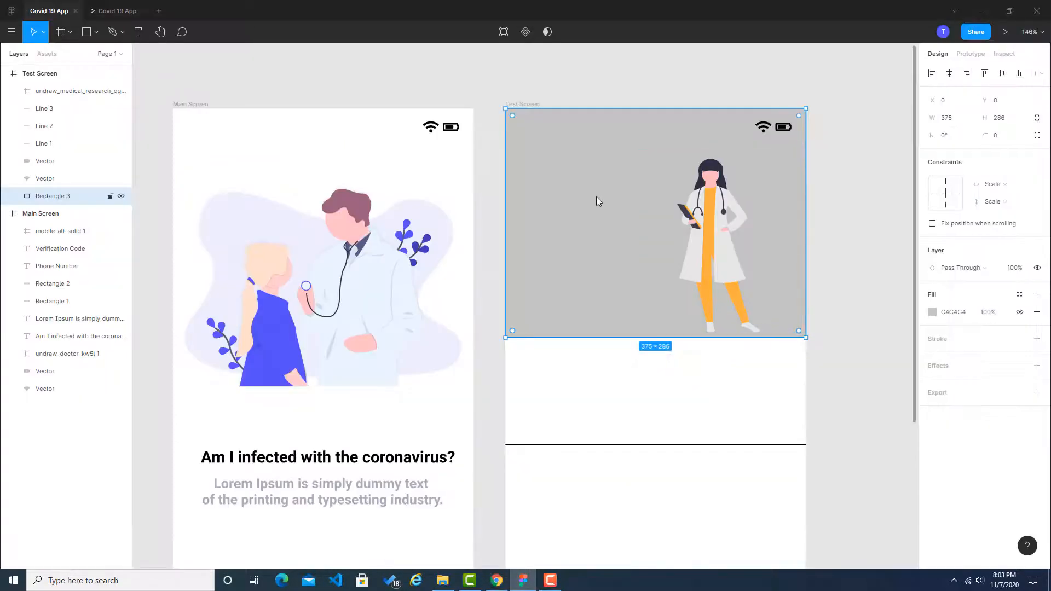
click(946, 318)
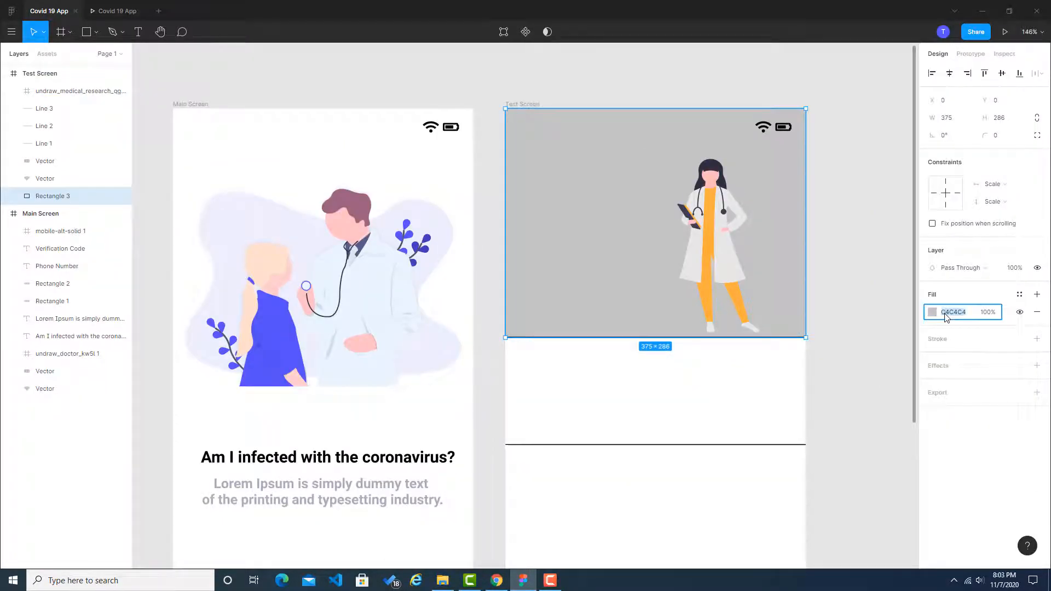
key(ctrl+v)
click(873, 266)
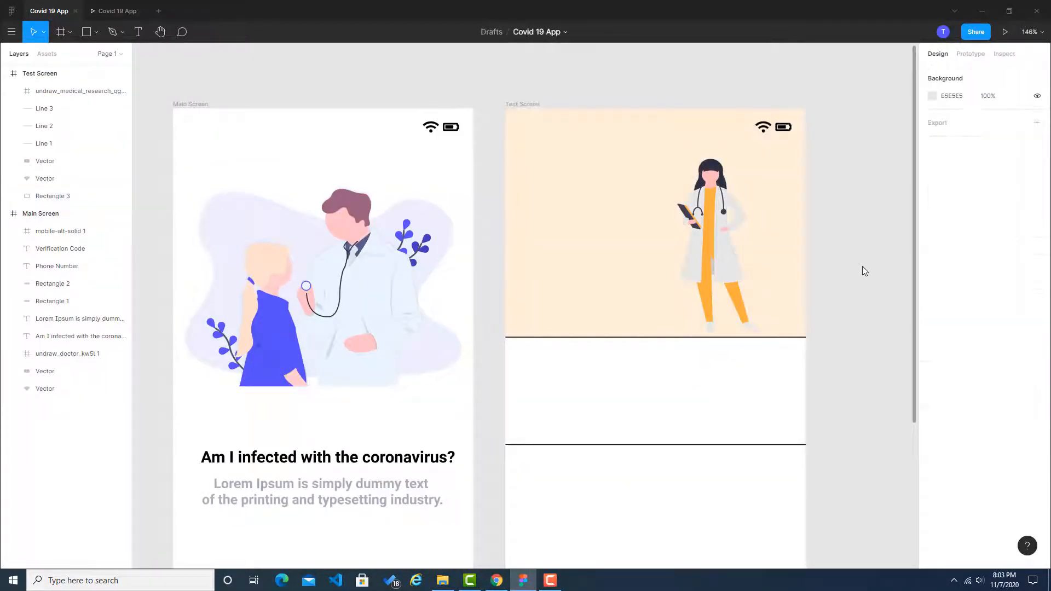
Step: Check the reference header's rounded shape and try to draw a similar curve with the Pen tool from the header's upper edge
click(497, 580)
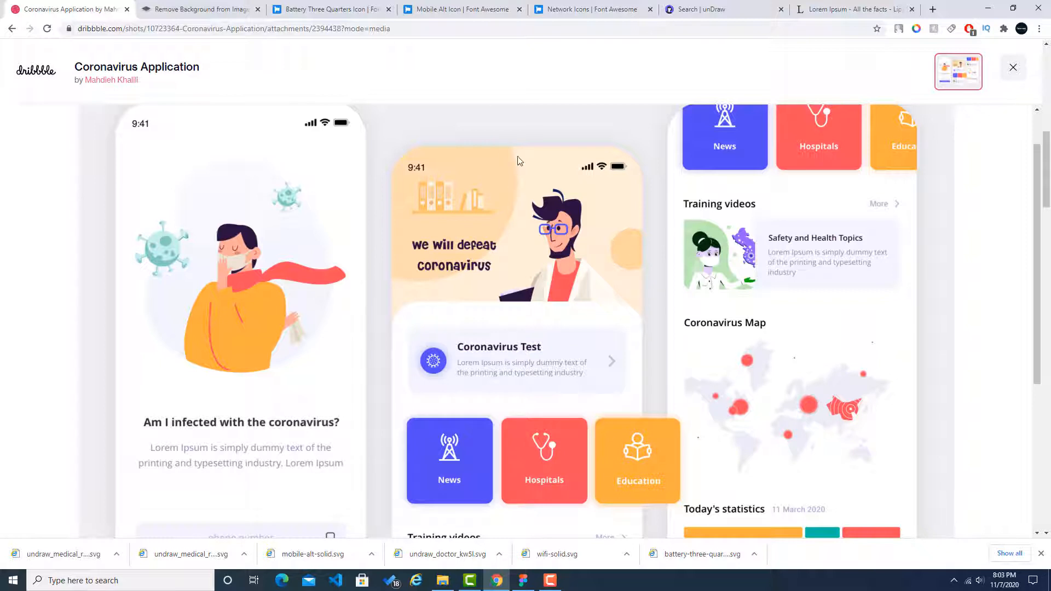
click(522, 580)
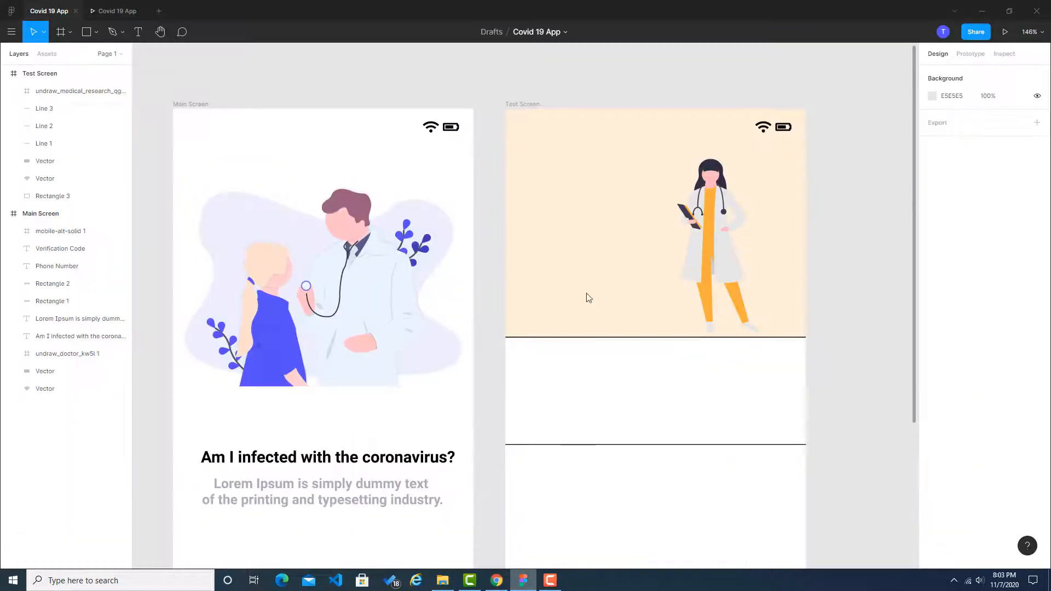
click(111, 32)
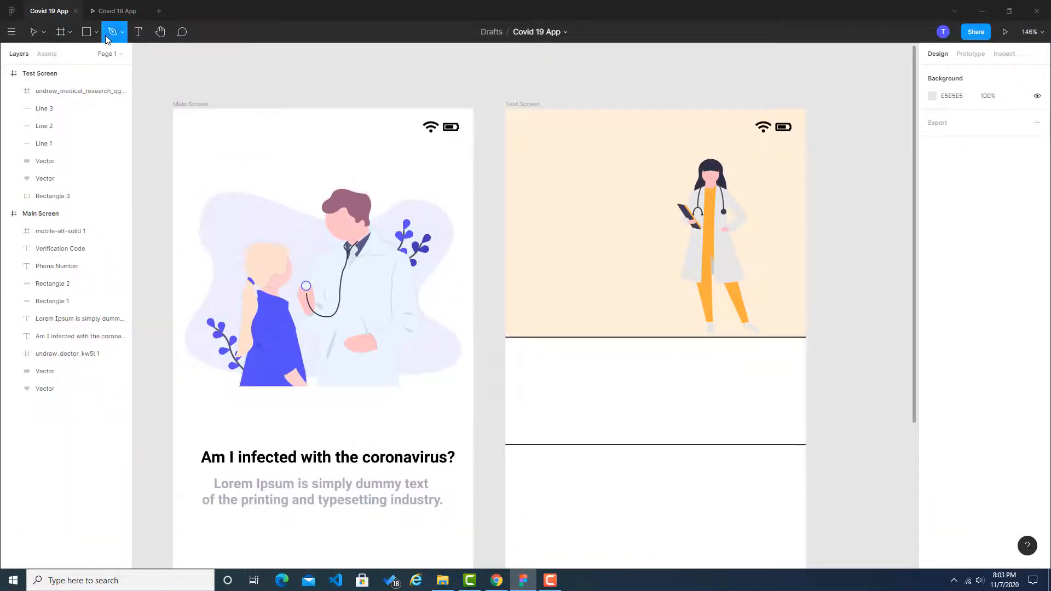
click(628, 110)
drag(614, 184, 601, 181)
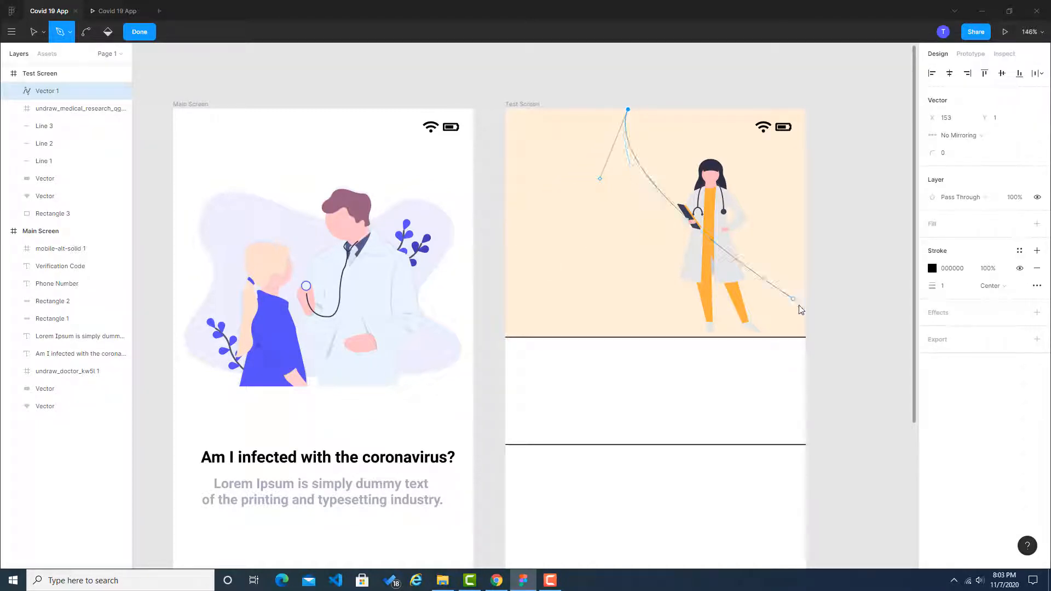
key(ctrl+z)
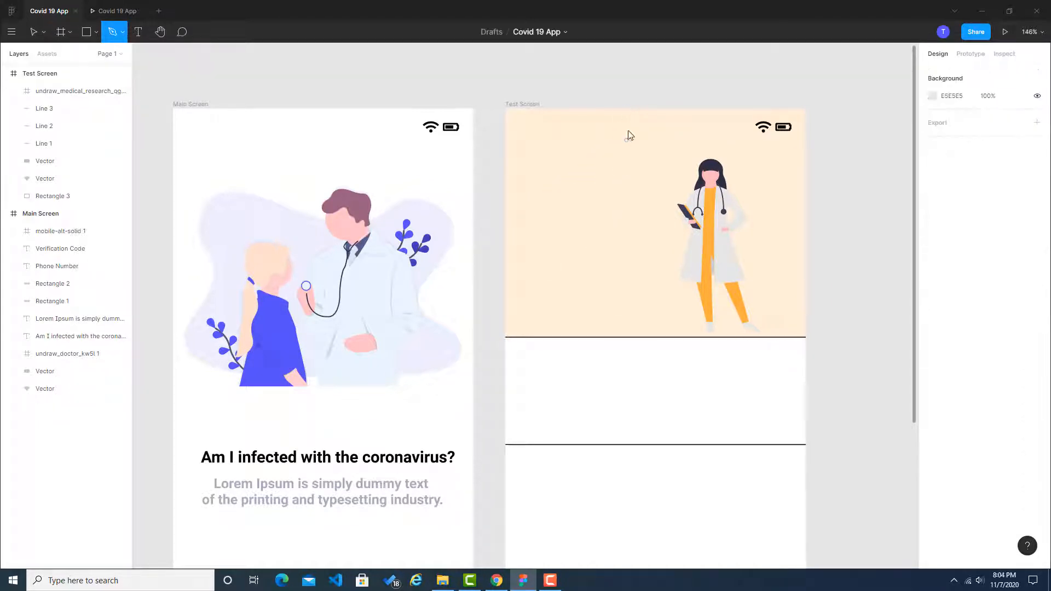
Step: Try curved Pen paths from the header's upper edge toward its left side, undoing each attempt
click(629, 110)
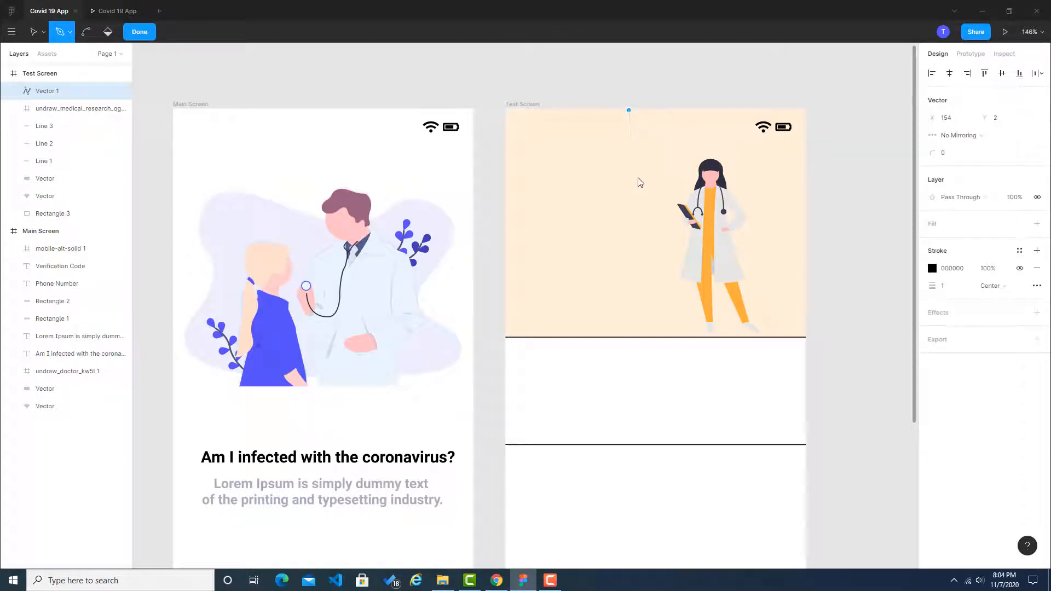
click(529, 242)
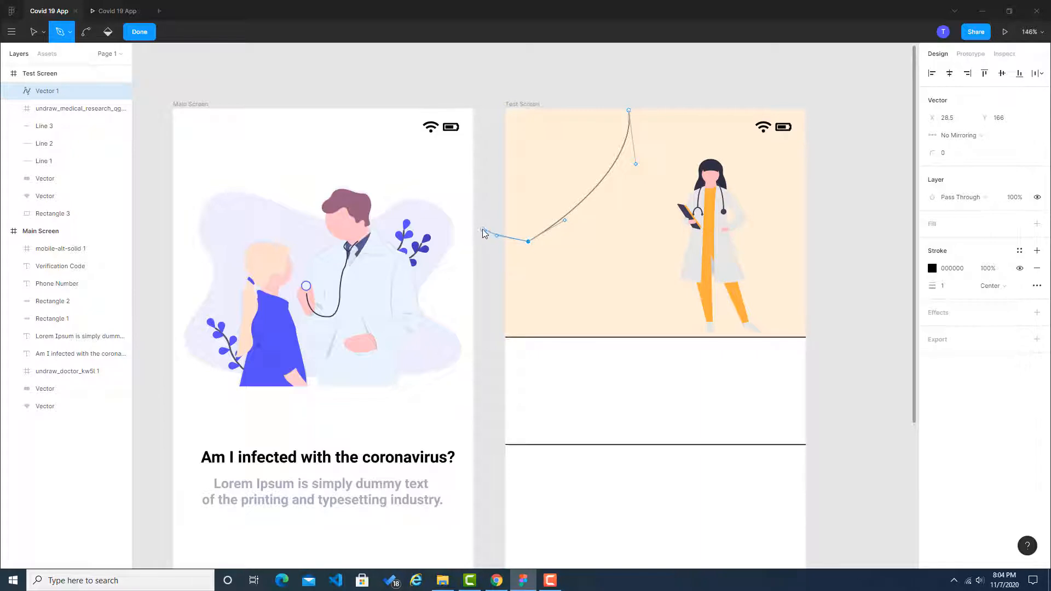
key(ctrl+z)
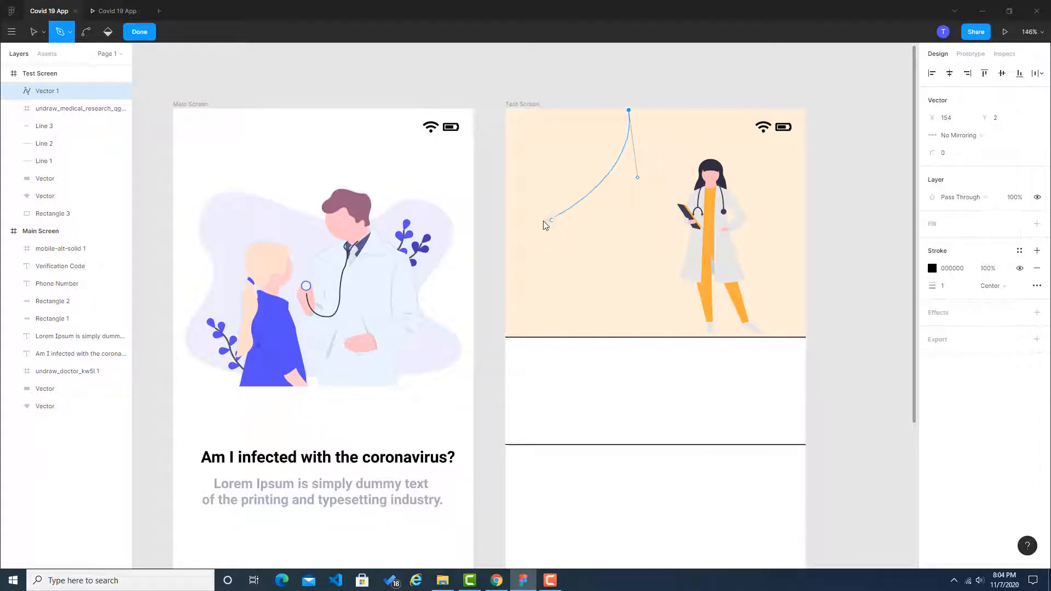
click(620, 208)
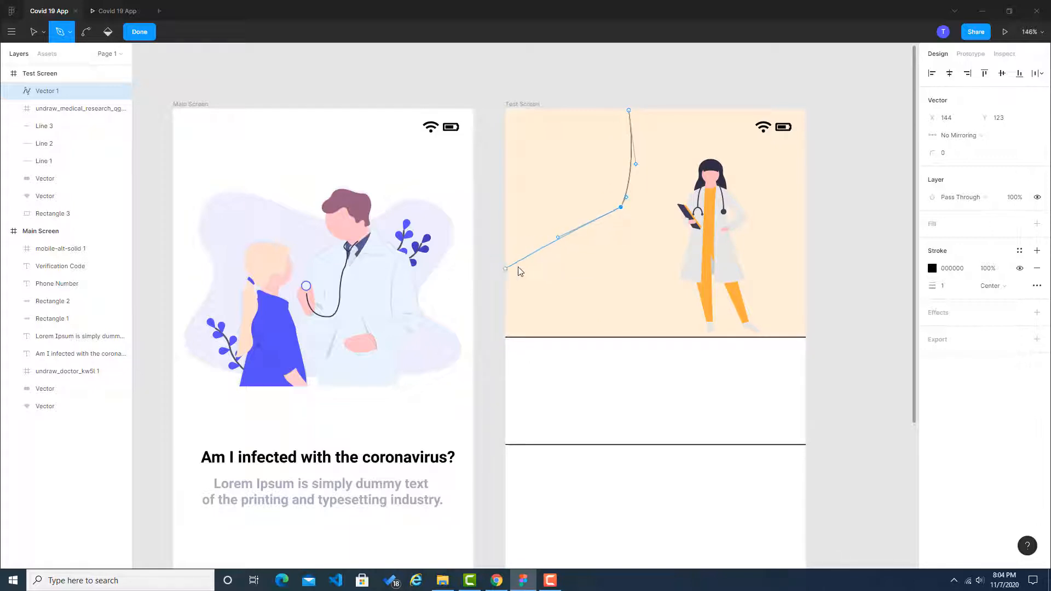
click(520, 262)
key(ctrl+z)
key(ctrl+z)
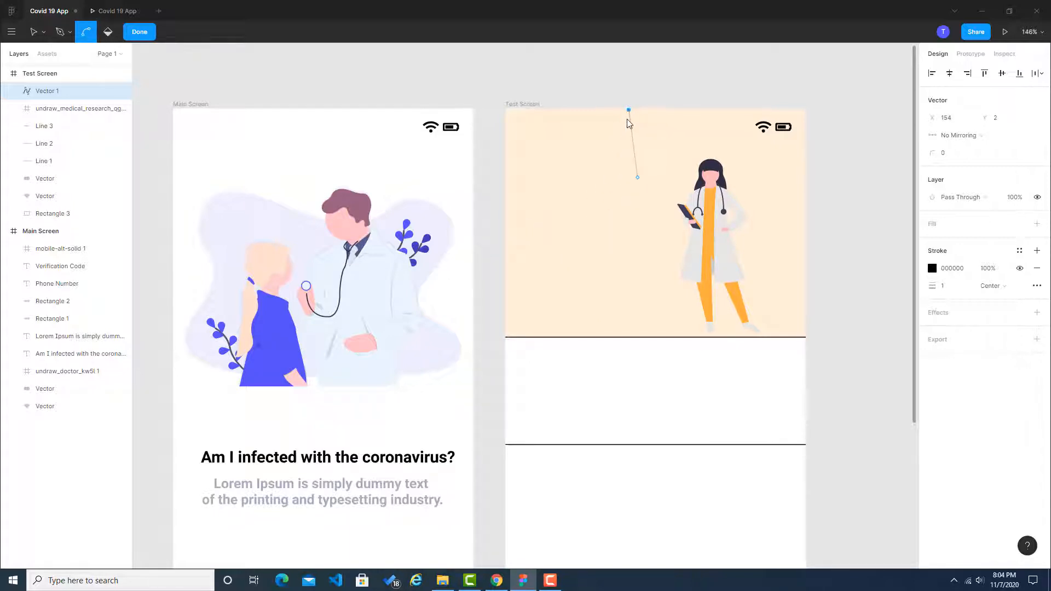
key(ctrl+z)
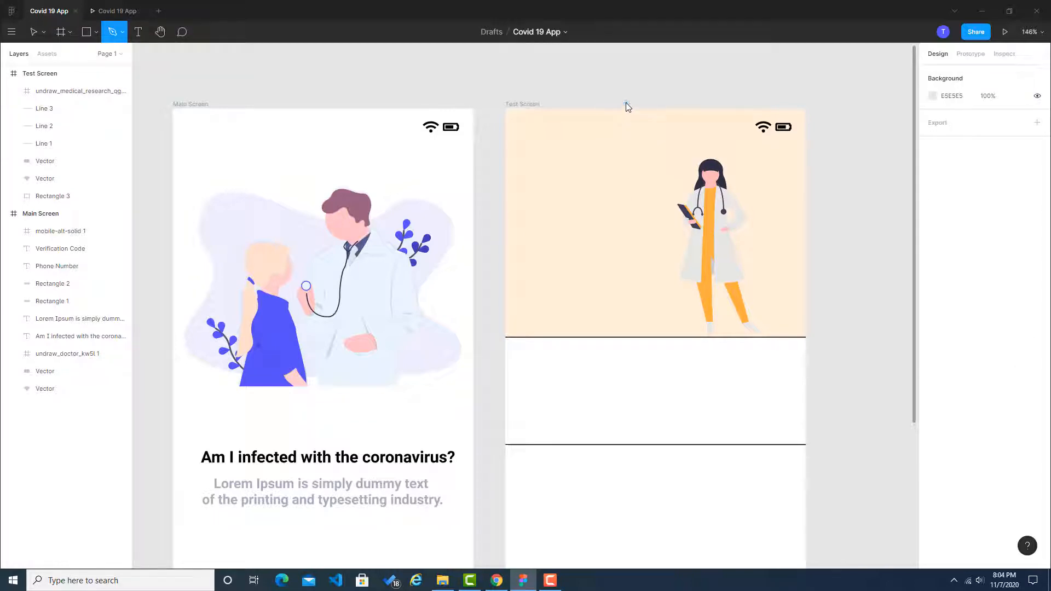
click(625, 100)
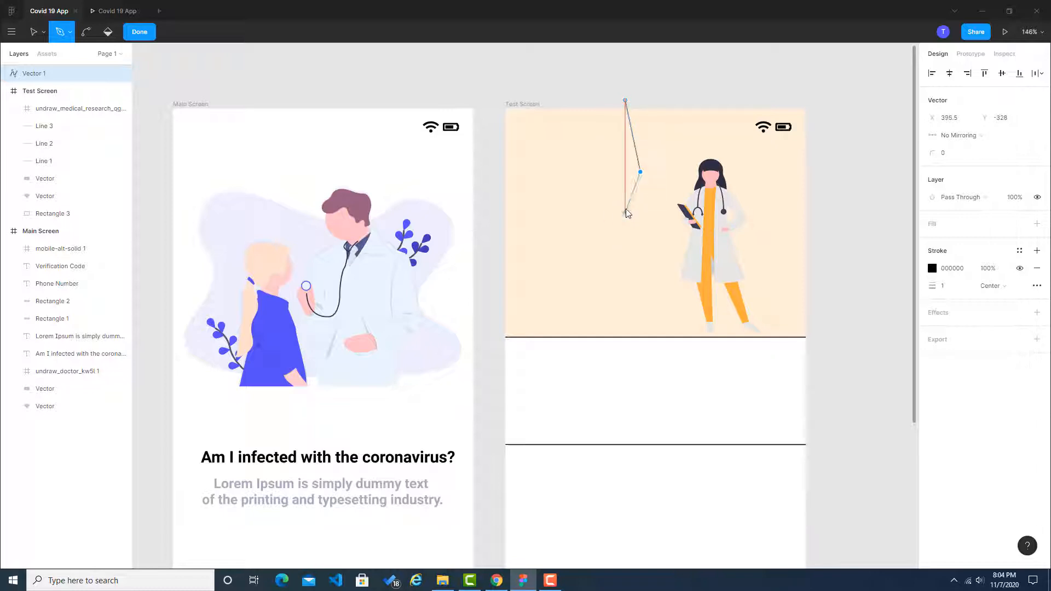
key(ctrl)
click(645, 167)
key(Return)
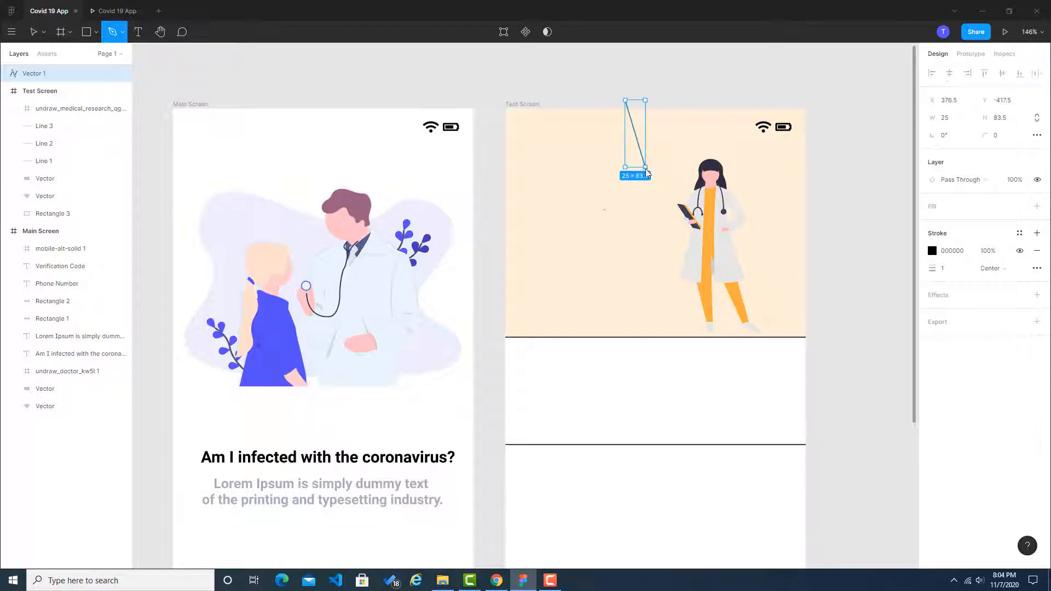
key(ctrl+z)
key(ctrl+z)
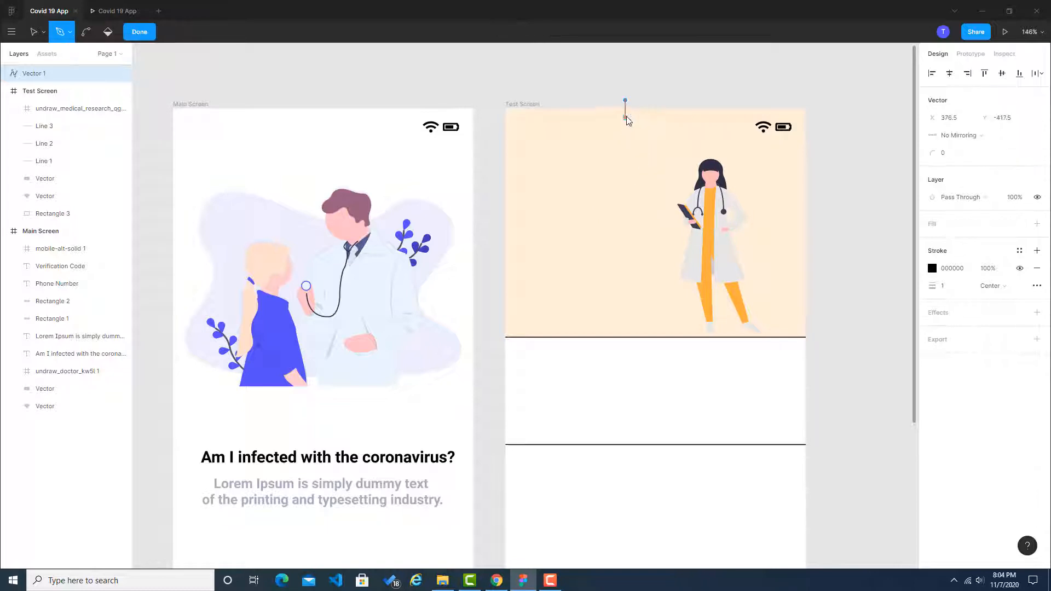
click(487, 230)
key(Return)
key(ctrl+z)
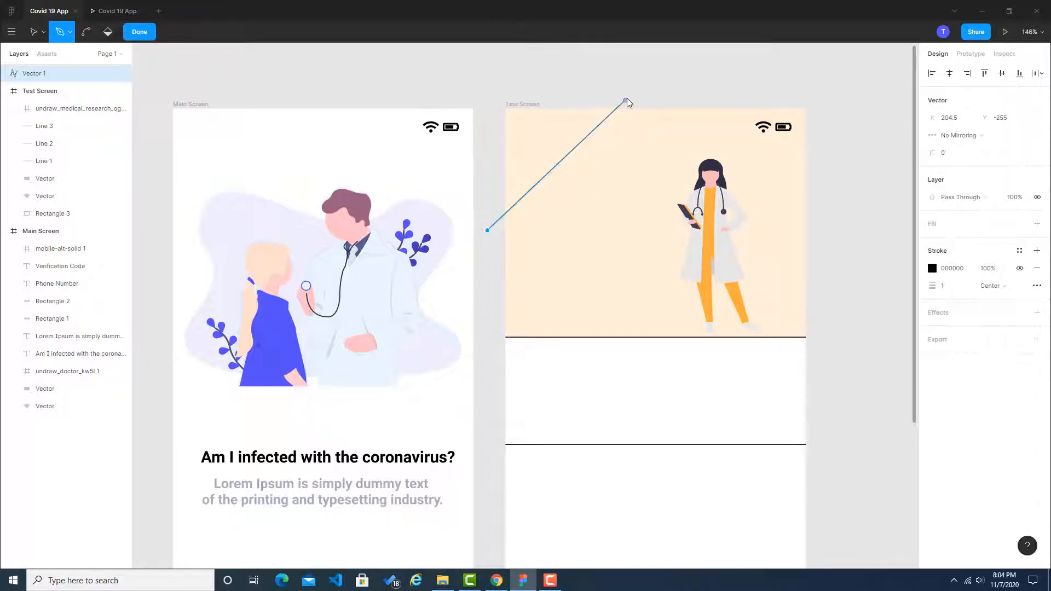
key(ctrl+z)
click(631, 172)
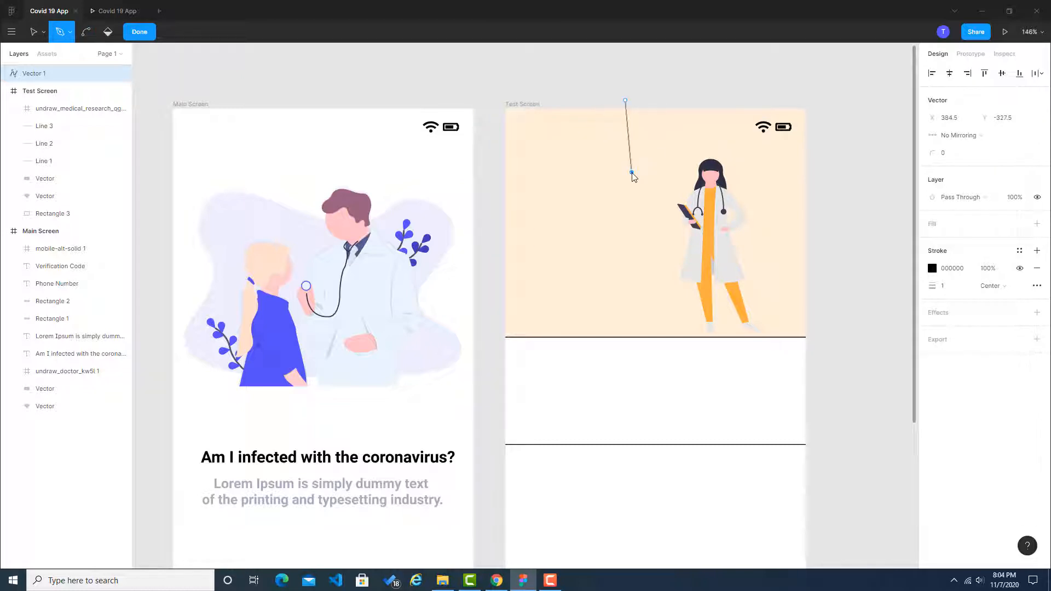
key(Return)
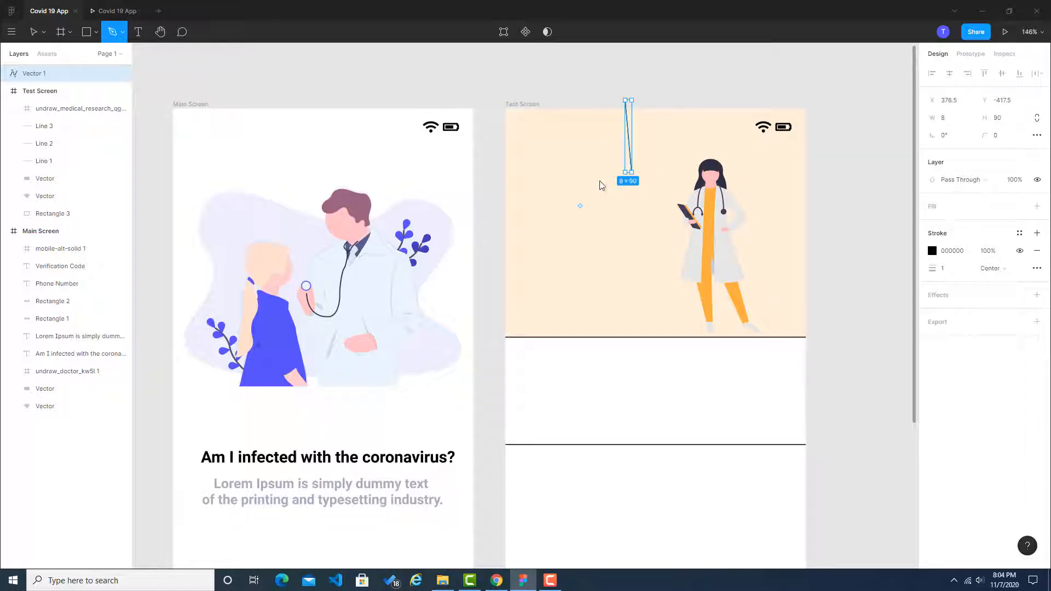
key(ctrl+z)
key(ctrl+z)
key(ctrl+z)
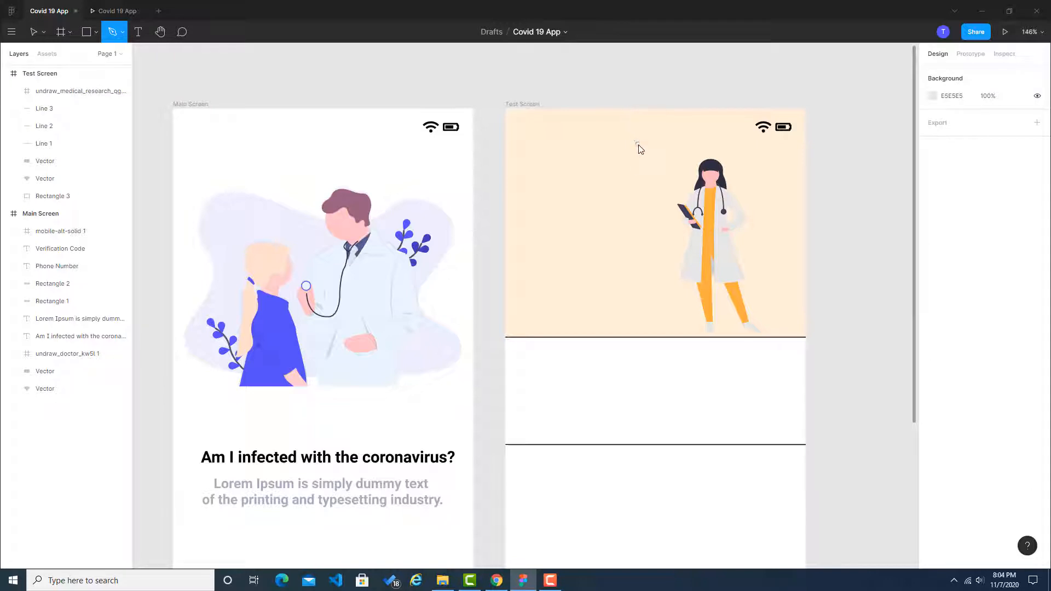
click(615, 101)
key(ctrl+z)
click(613, 93)
key(ctrl+z)
click(616, 99)
key(ctrl+z)
click(612, 94)
key(Escape)
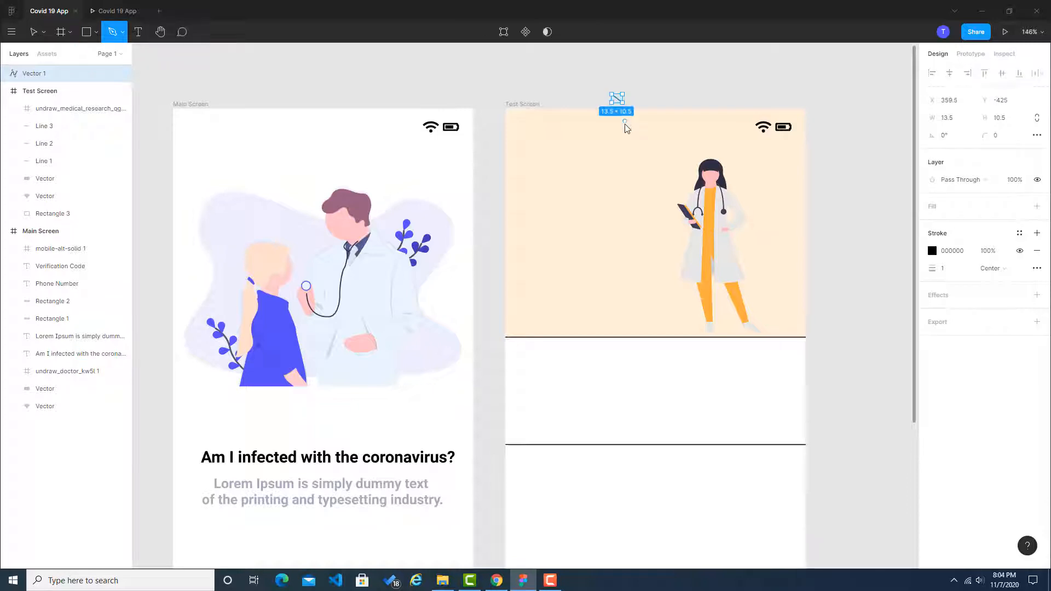
click(633, 139)
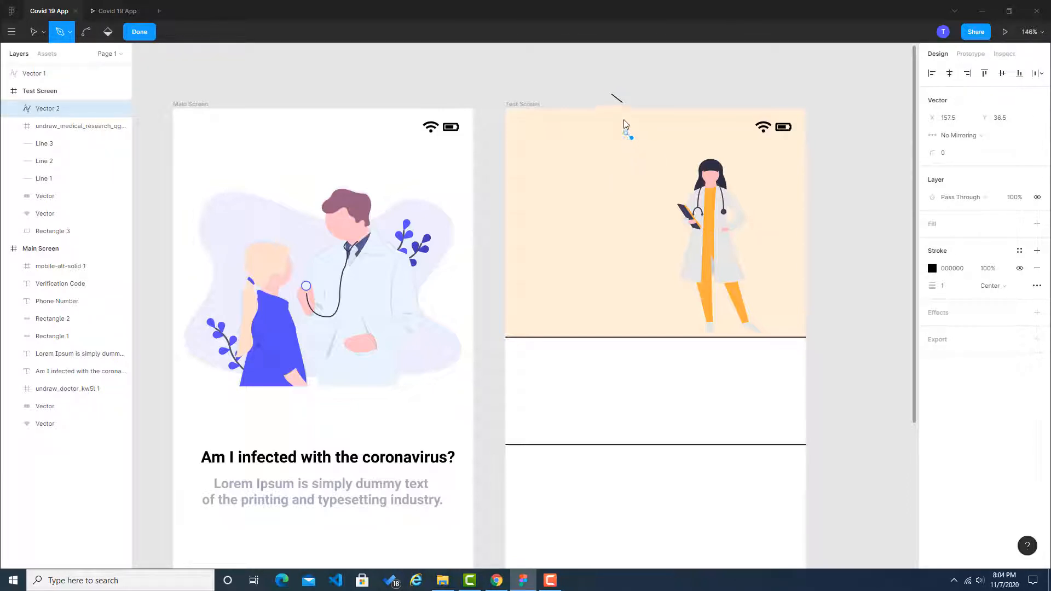
key(ctrl+z)
key(ctrl+z)
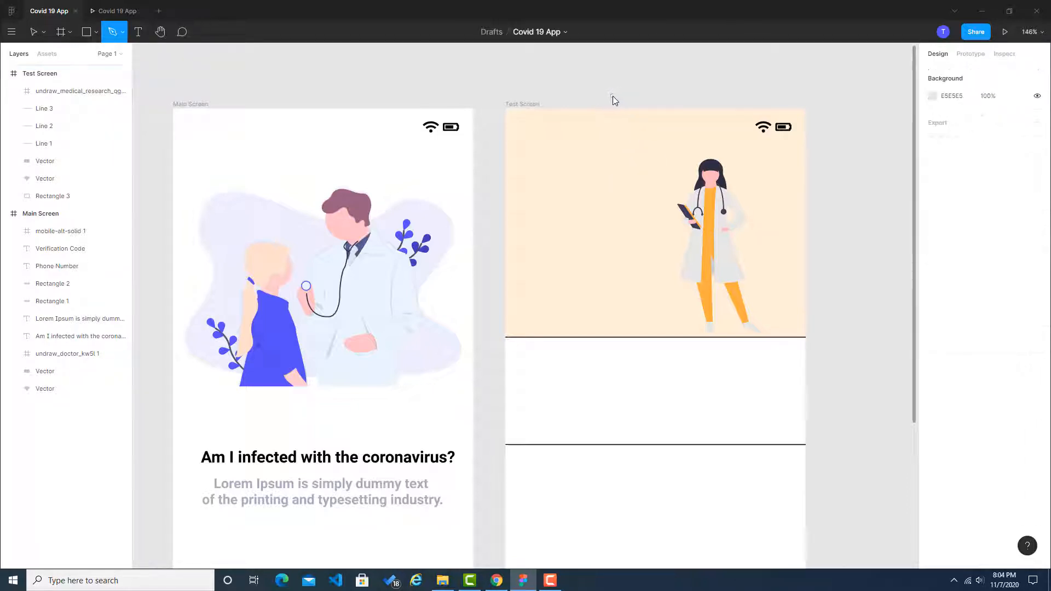
click(612, 97)
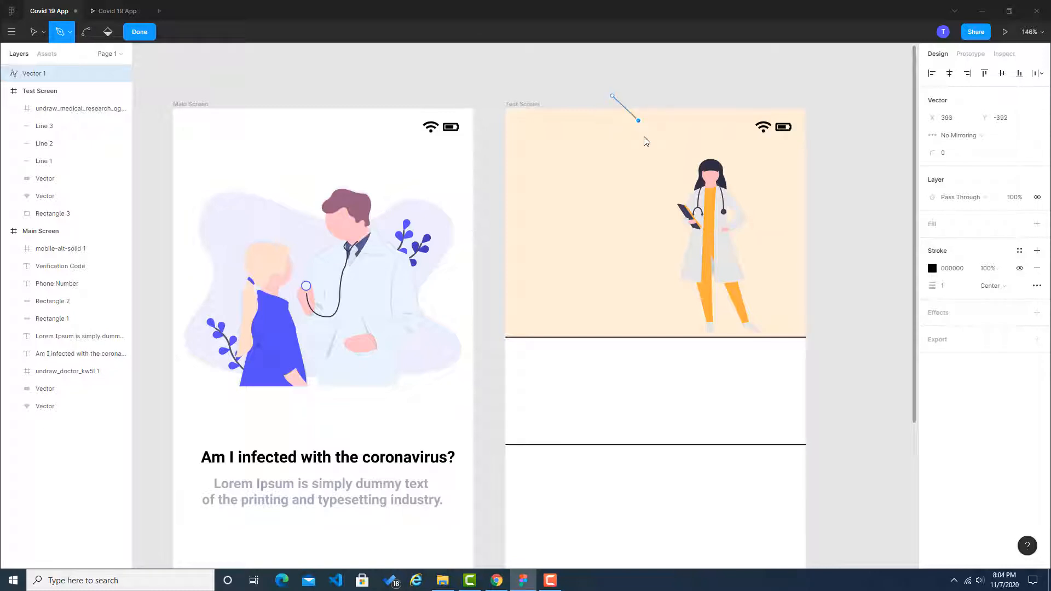
key(ctrl)
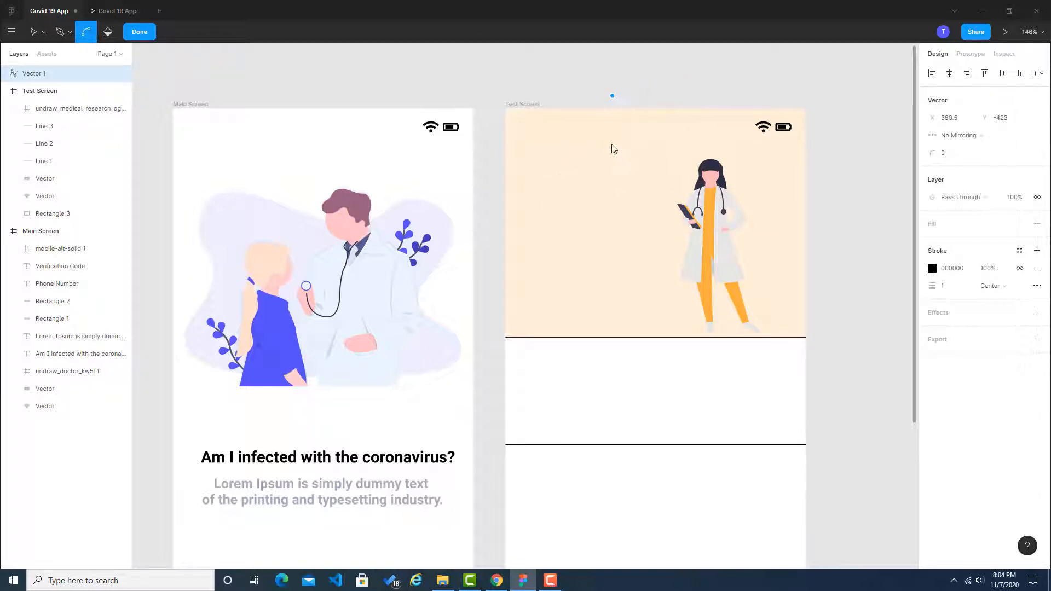
key(ctrl+z)
Step: Draw a closed, rounded Pen shape about 199 × 160 over the Test Screen header's upper-left corner, extending slightly beyond the frame
click(623, 107)
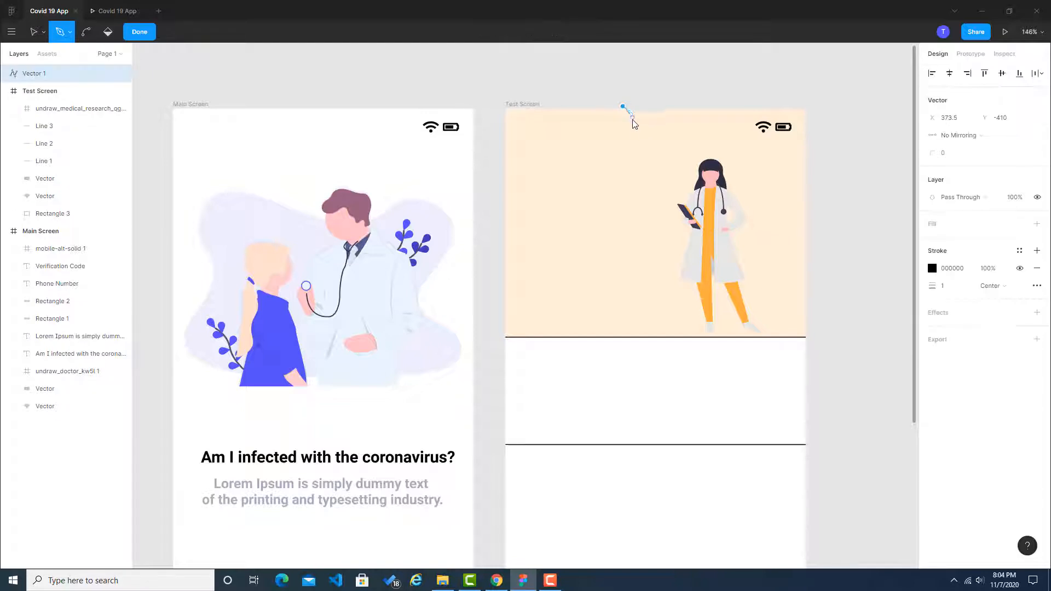
drag(630, 181, 572, 232)
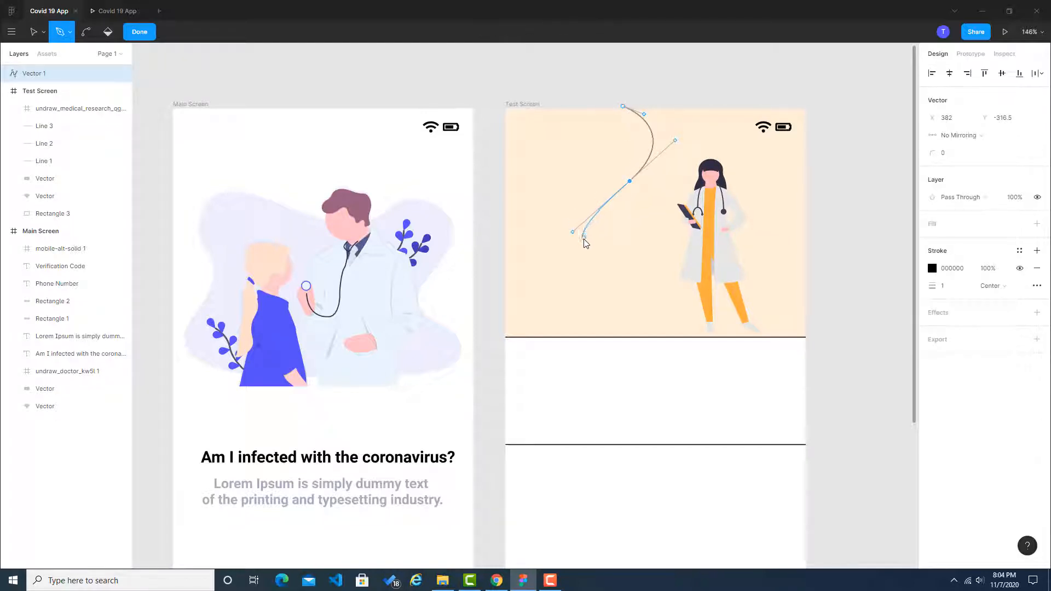
click(494, 215)
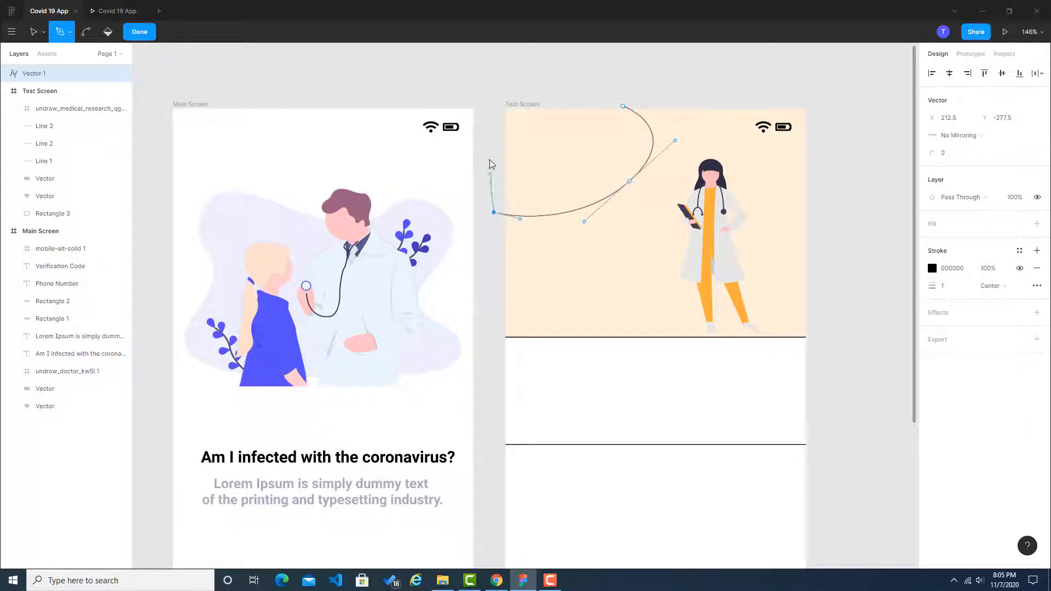
click(494, 88)
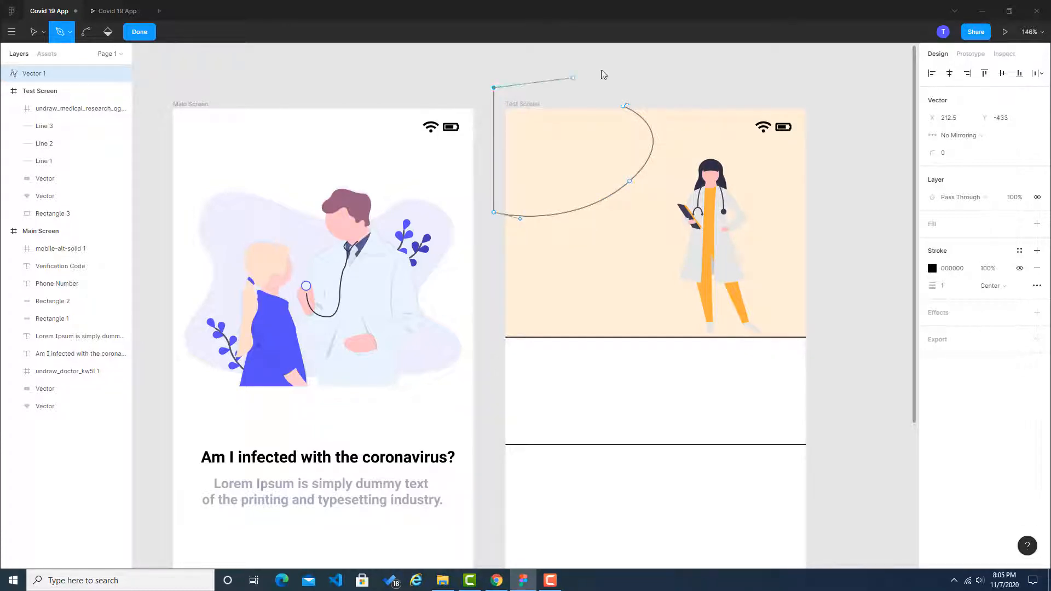
click(624, 107)
key(Escape)
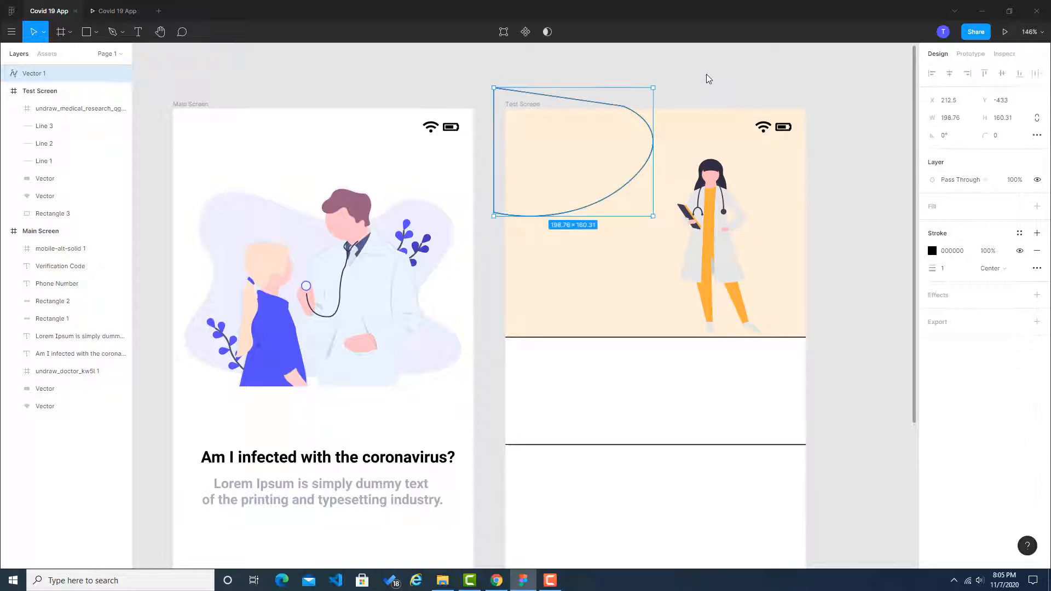
key(Escape)
click(549, 99)
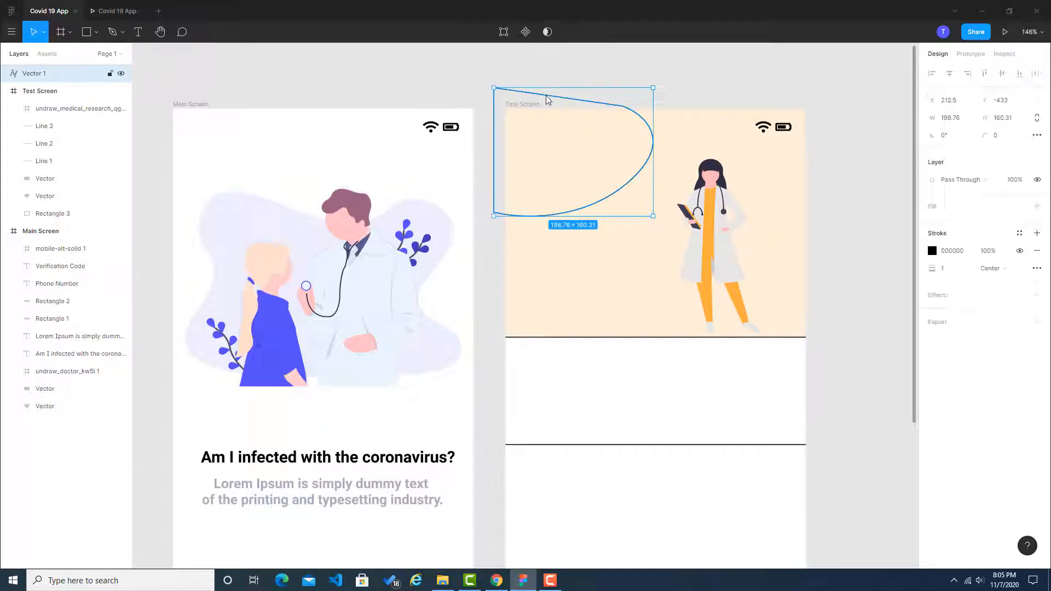
Step: Switch to the Dribbble reference, sample the darker peach of the header's large rounded shape and copy its hex code
click(496, 580)
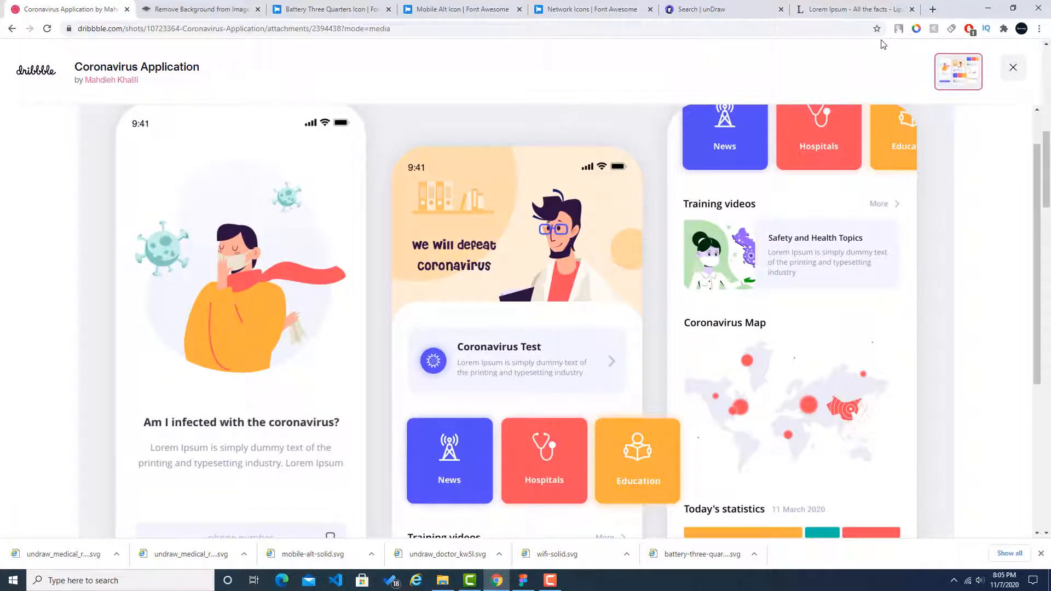
click(919, 26)
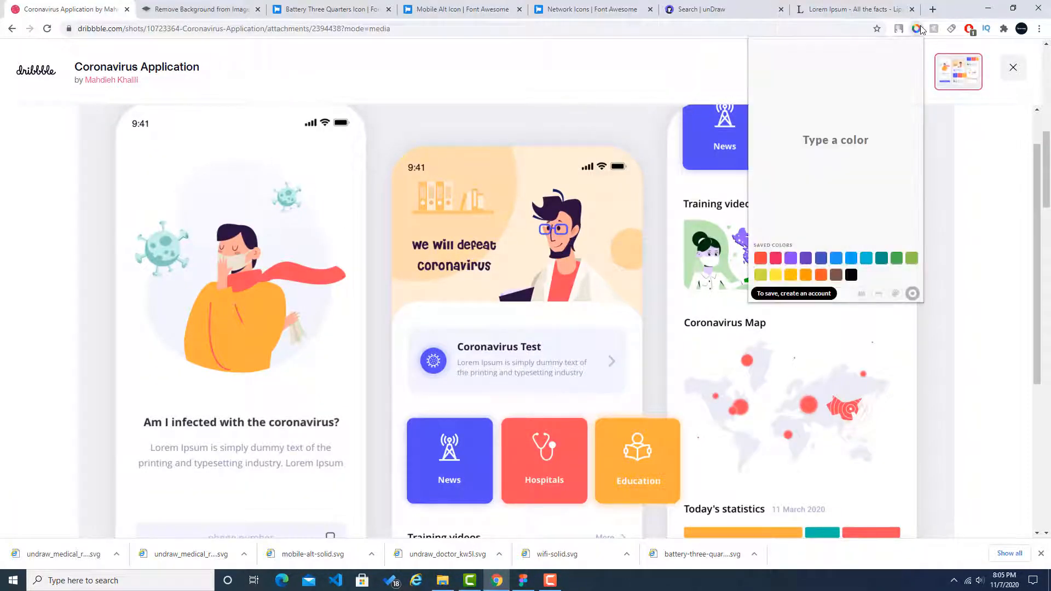
click(877, 289)
click(499, 176)
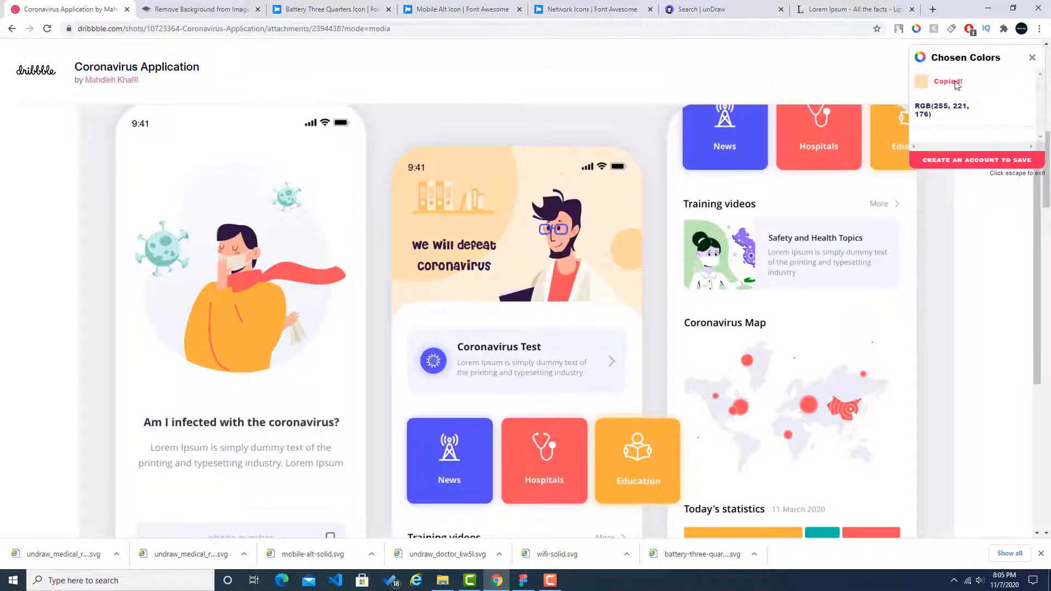
Step: Back in Figma, add a fill to the rounded header shape and set it to the copied peach #ffddb0
click(522, 580)
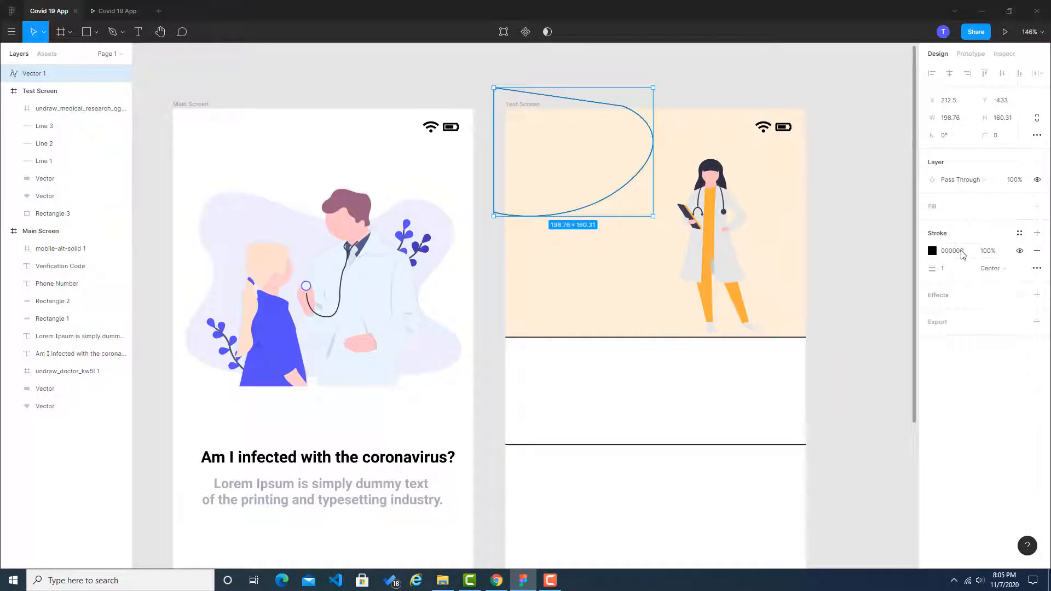
double_click(567, 104)
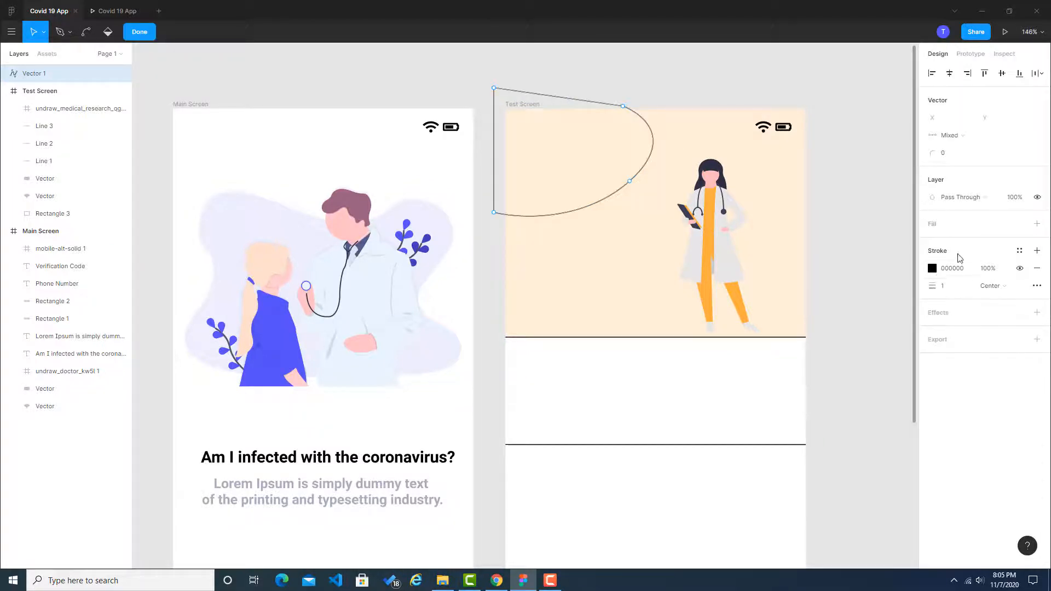
click(955, 225)
click(955, 241)
text(#ffddb0)
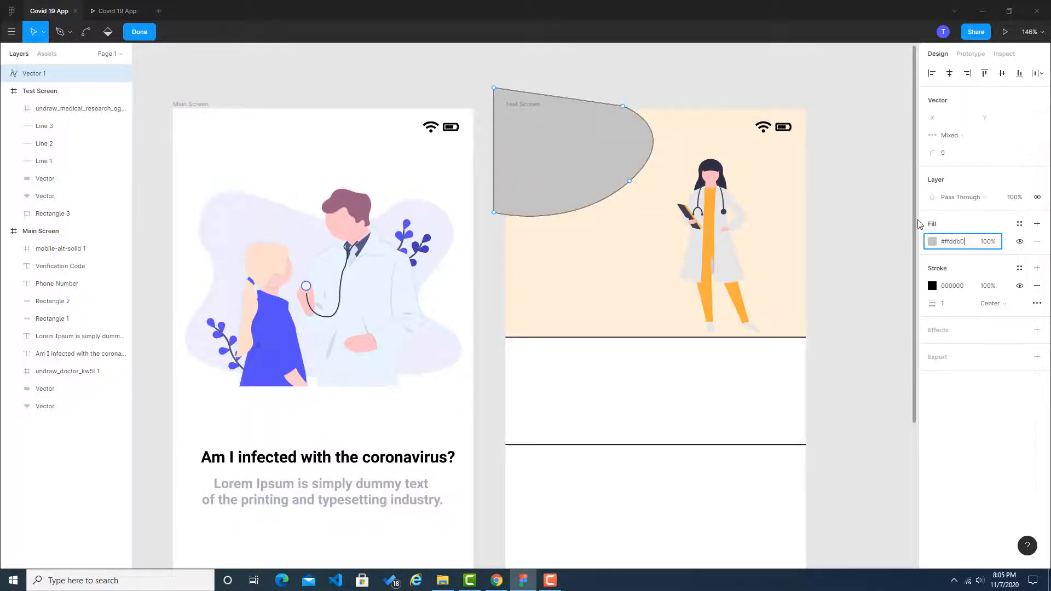
key(Return)
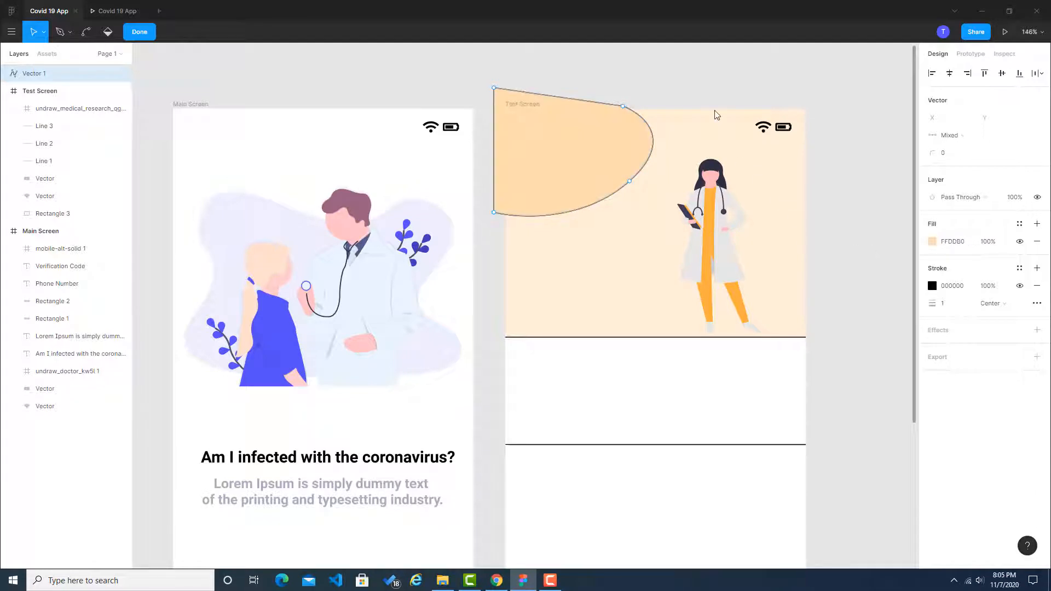
Step: Move the rounded shape's layer into the Test Screen frame, directly above Rectangle 3, and finish editing the vector
right_click(618, 145)
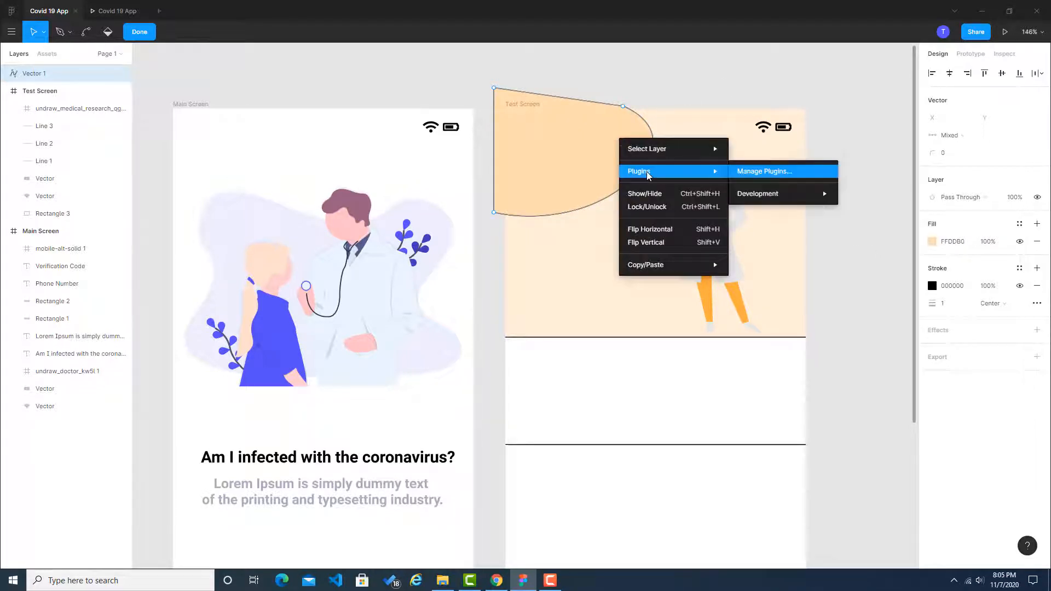
click(371, 173)
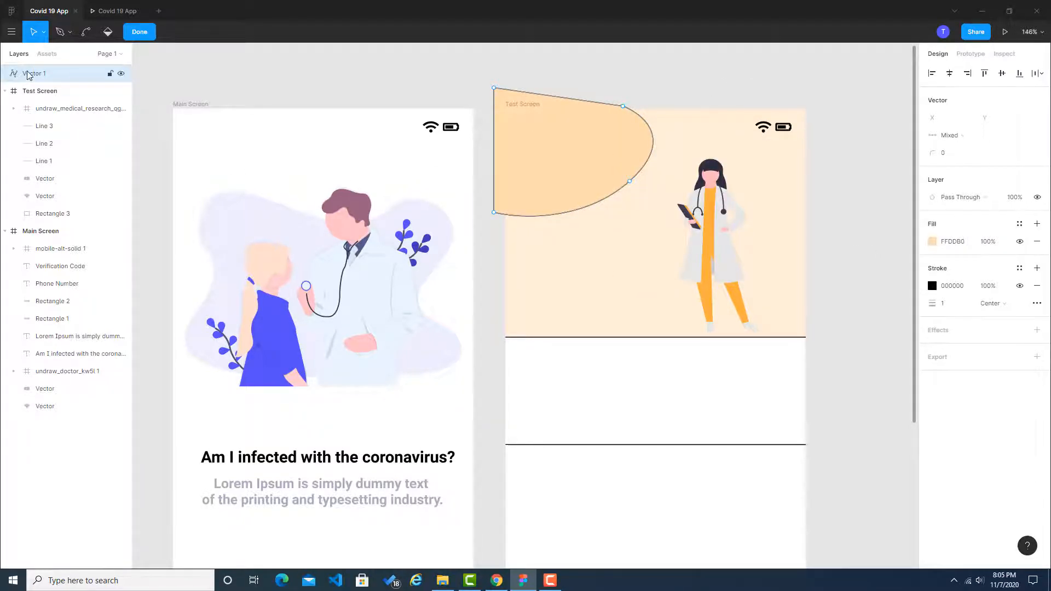
drag(30, 73, 49, 208)
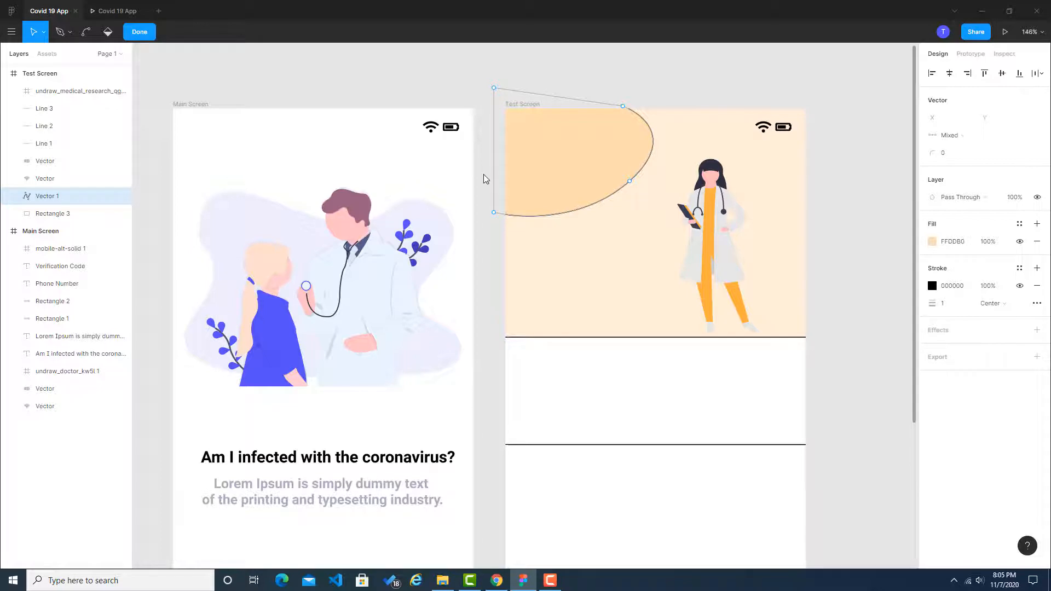
click(498, 259)
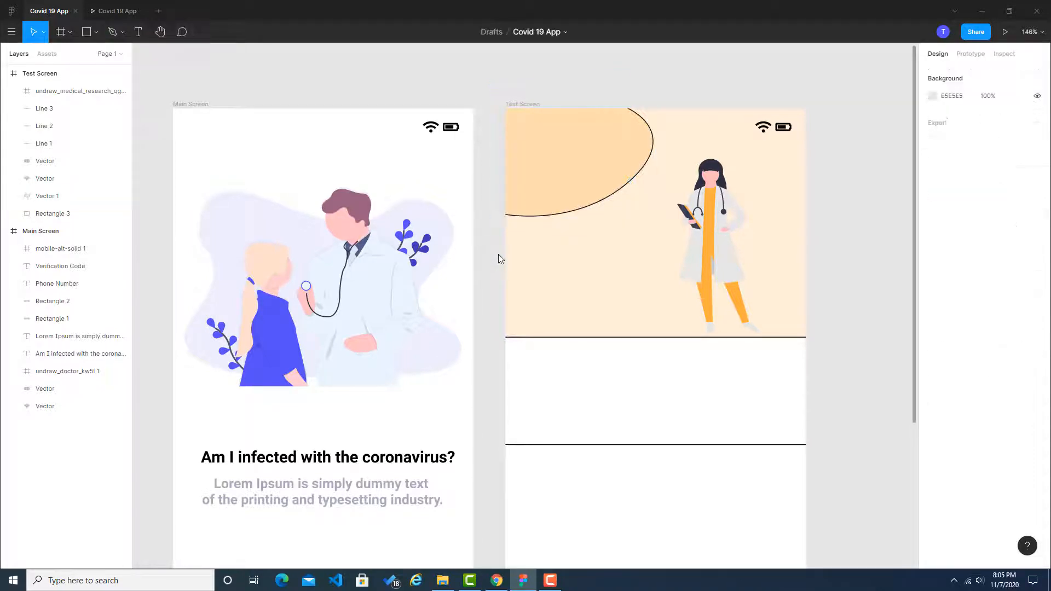
Step: Set the rounded header shape's stroke colour to #ffddb0 to match its fill
click(621, 193)
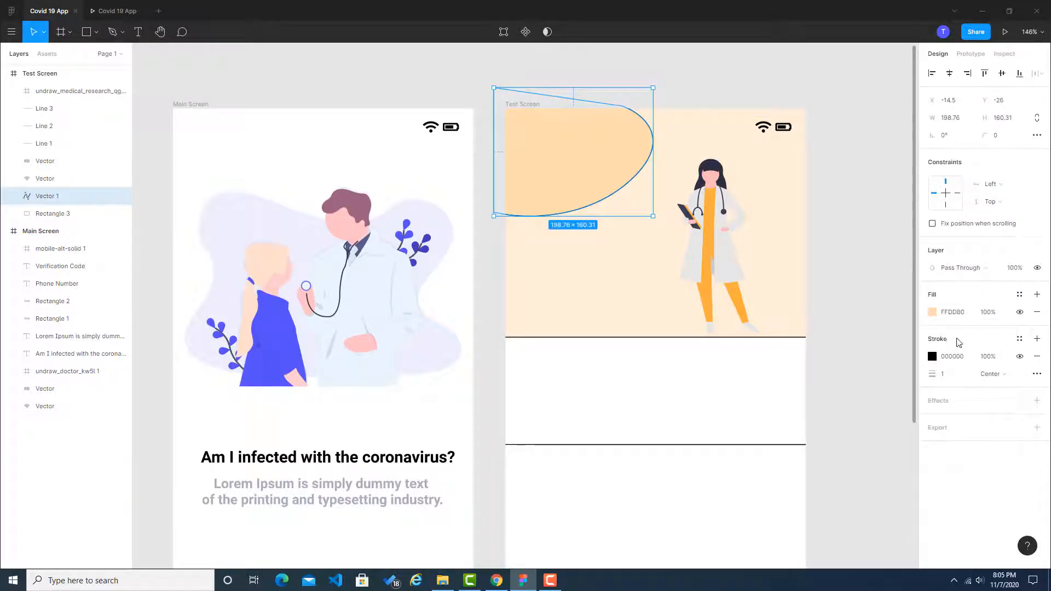
click(959, 360)
text(#ffddb0)
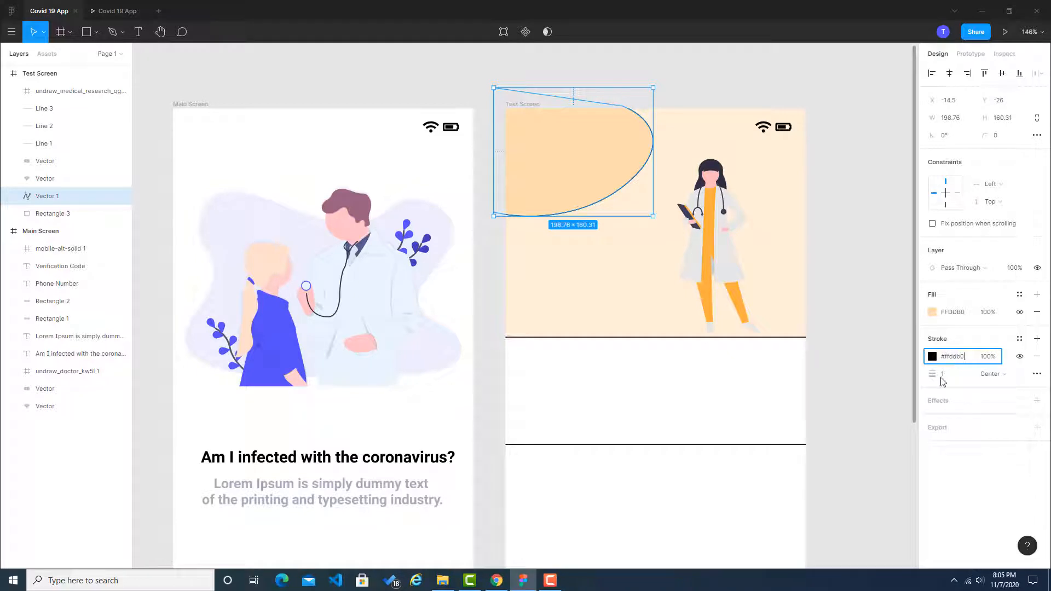
click(960, 311)
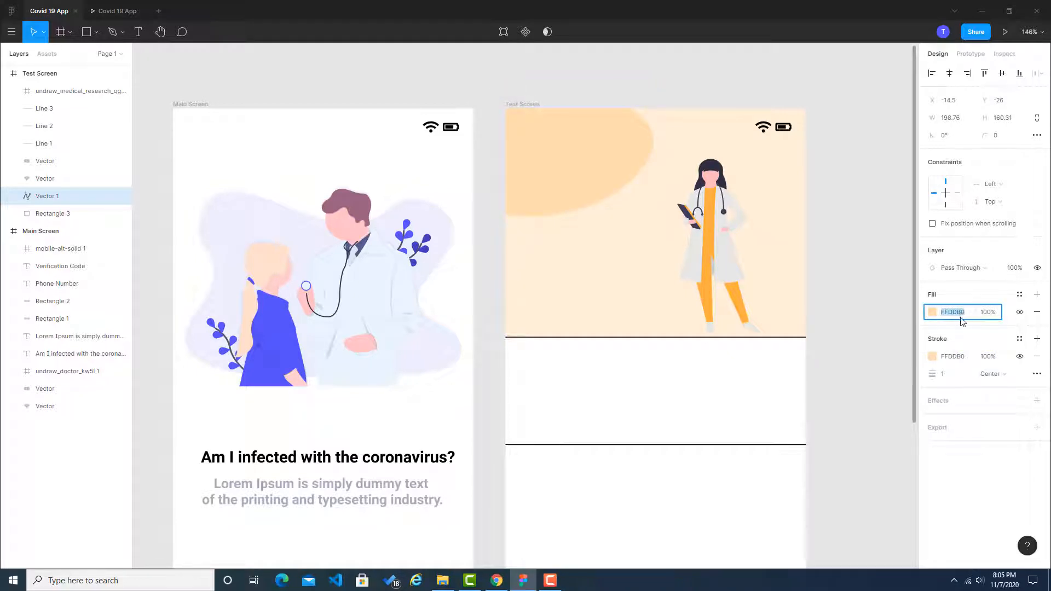
click(888, 362)
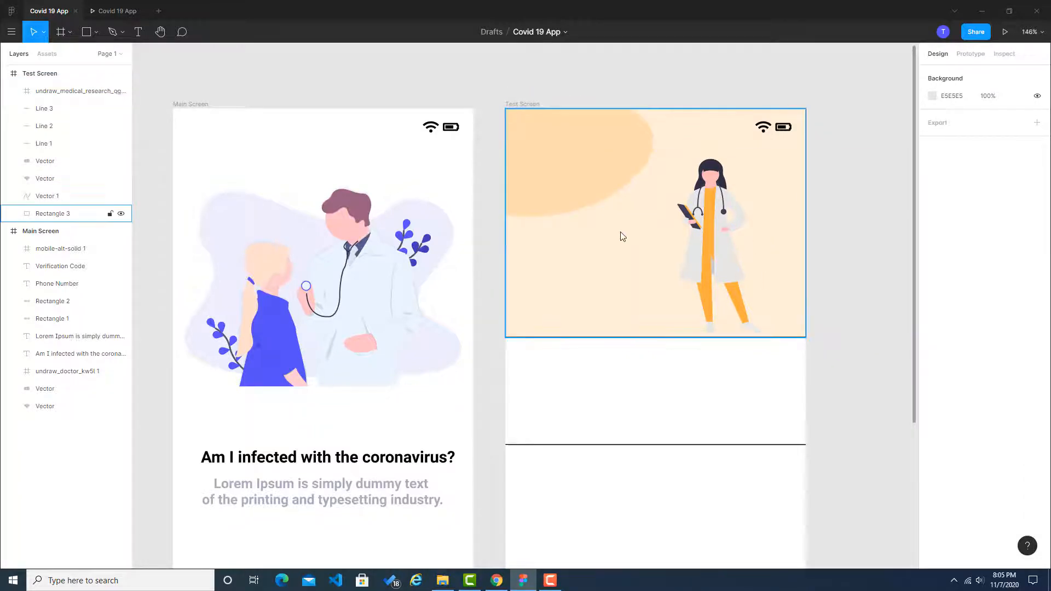
Step: Draw an ellipse about 54 × 57 beside the doctor, overlapping the Test Screen header's right edge
click(97, 33)
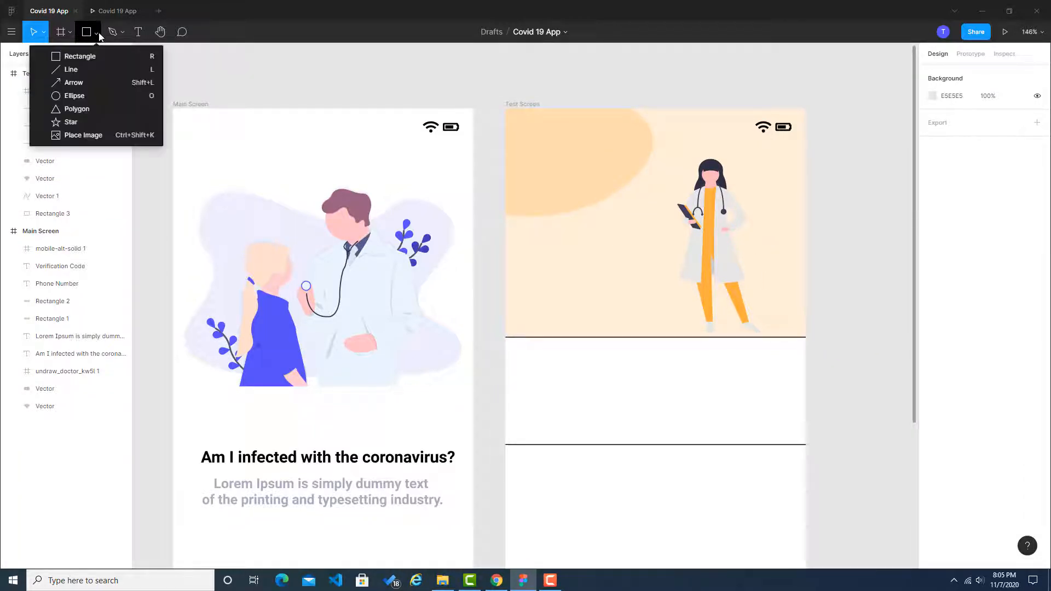
click(88, 90)
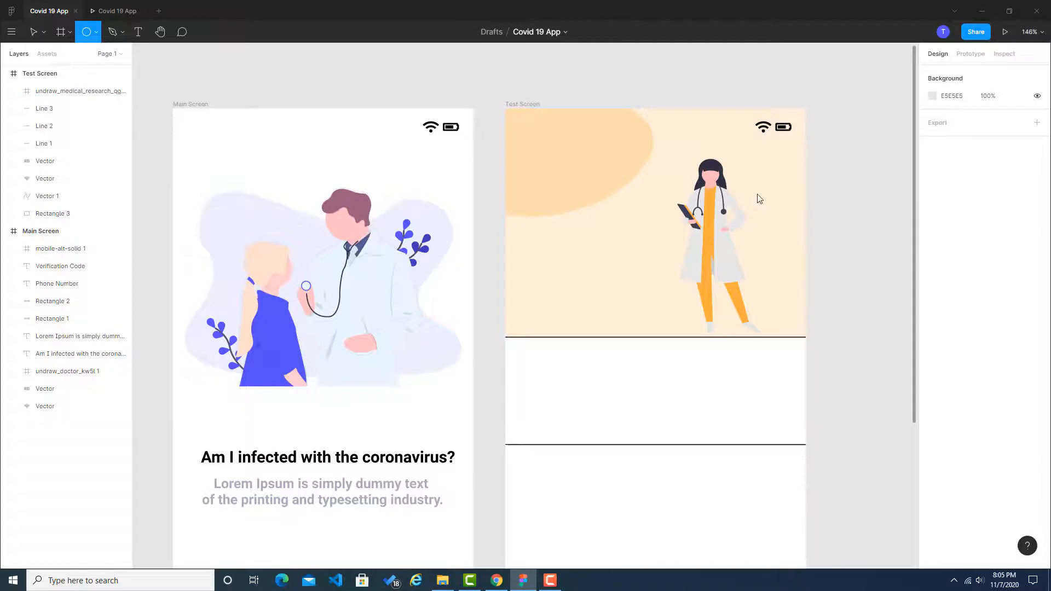
drag(771, 199, 818, 250)
click(840, 255)
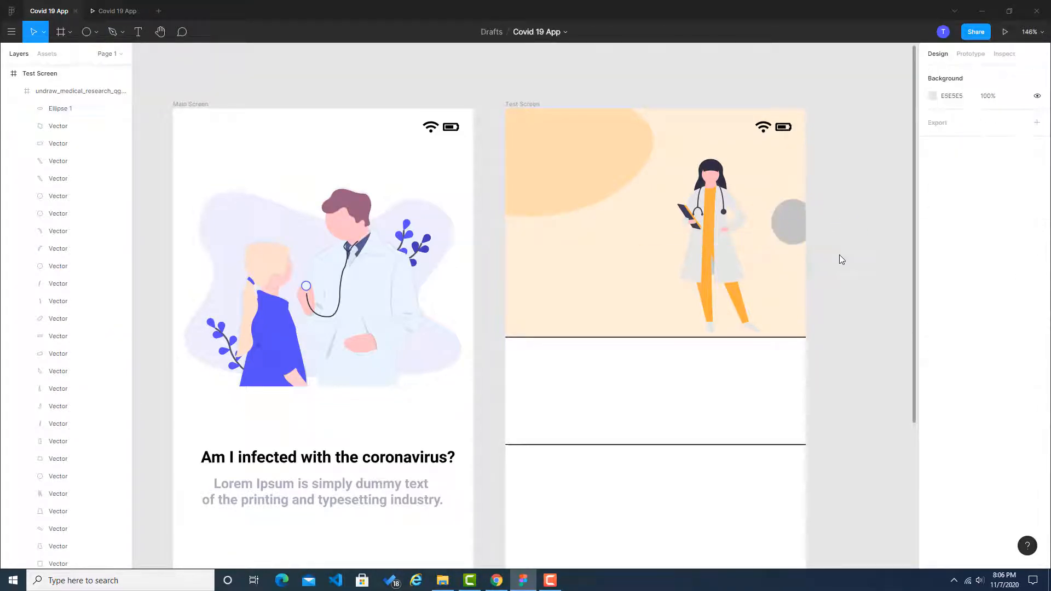
Step: Set the fill of the small ellipse beside the doctor to the copied peach #ffddb0
click(793, 222)
click(793, 222)
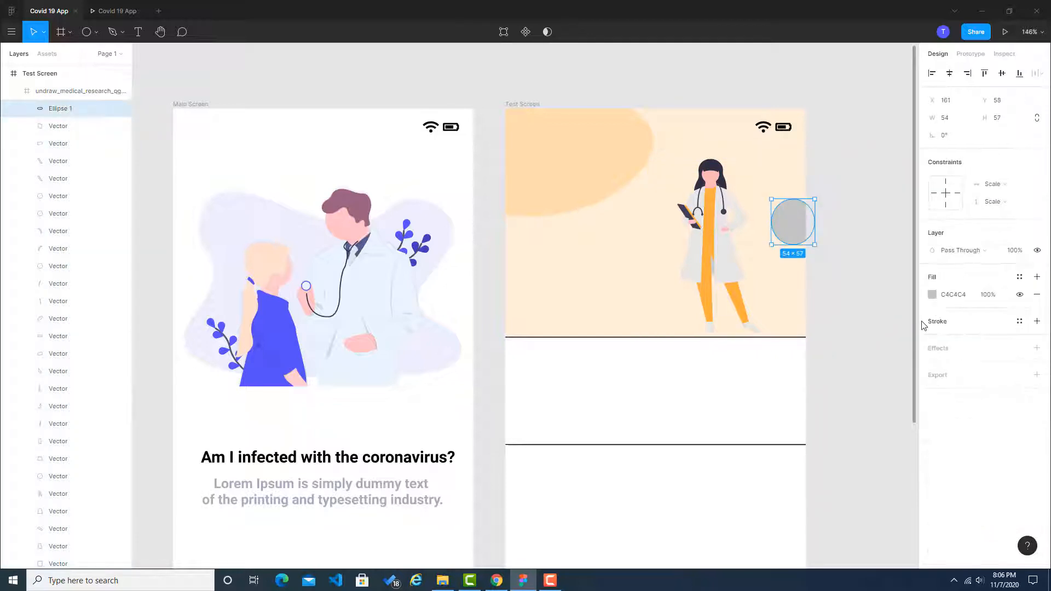
click(957, 297)
key(ctrl+v)
click(863, 305)
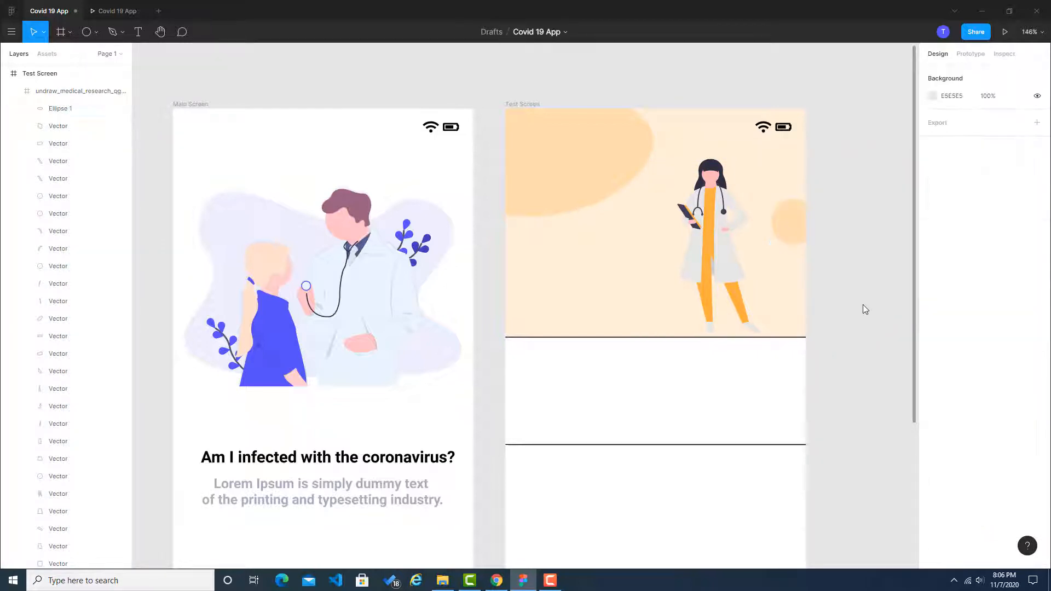
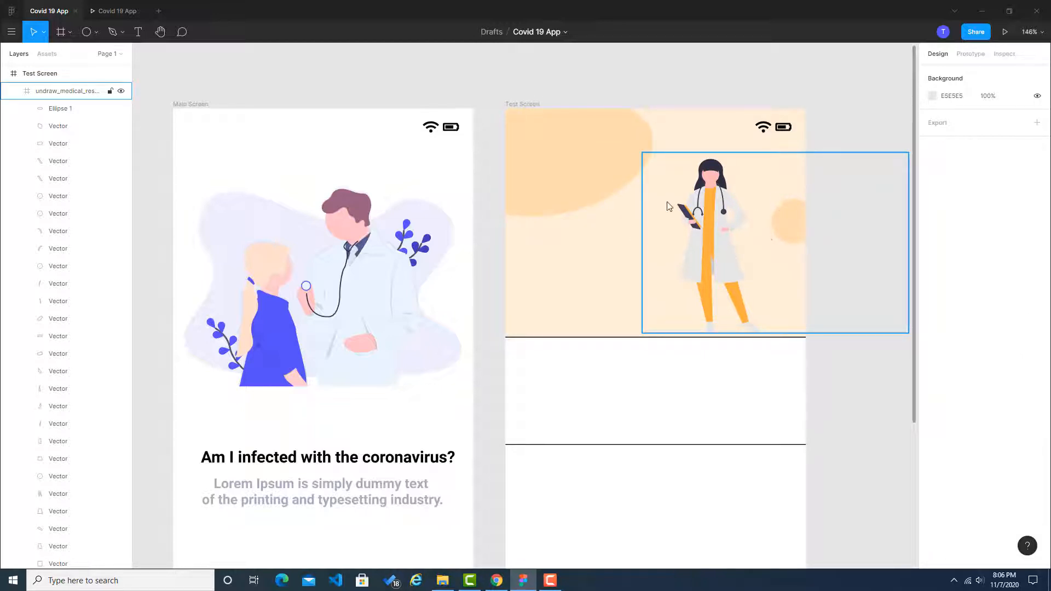
Step: Check the Dribbble reference's header slogan and add a text box about 154 × 66 reading "we will defeat coronavirus" to the Test Screen header
click(495, 581)
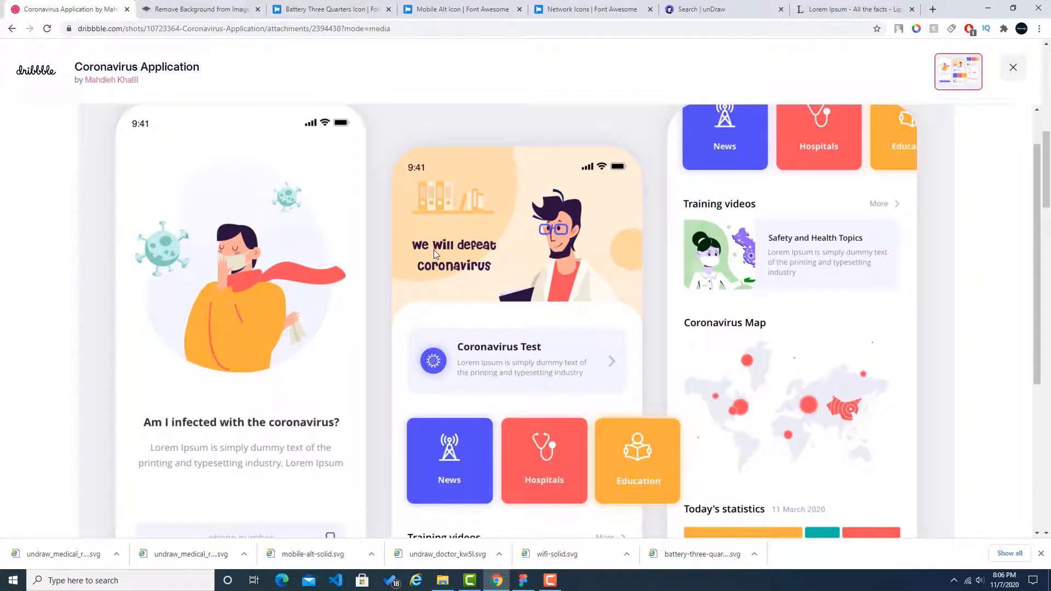
click(523, 580)
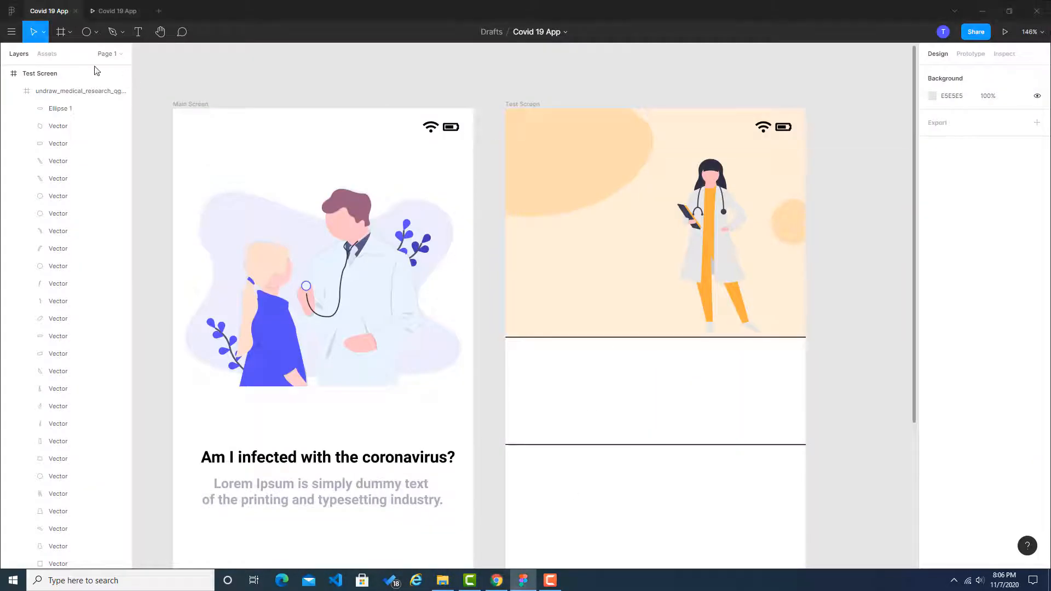
click(135, 33)
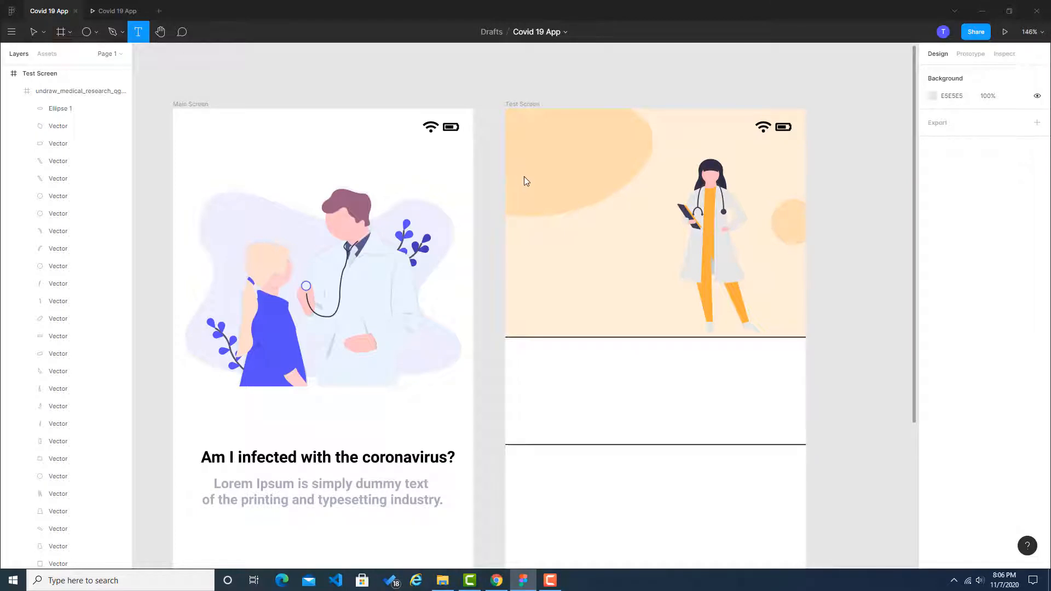
drag(523, 177, 647, 230)
text(we)
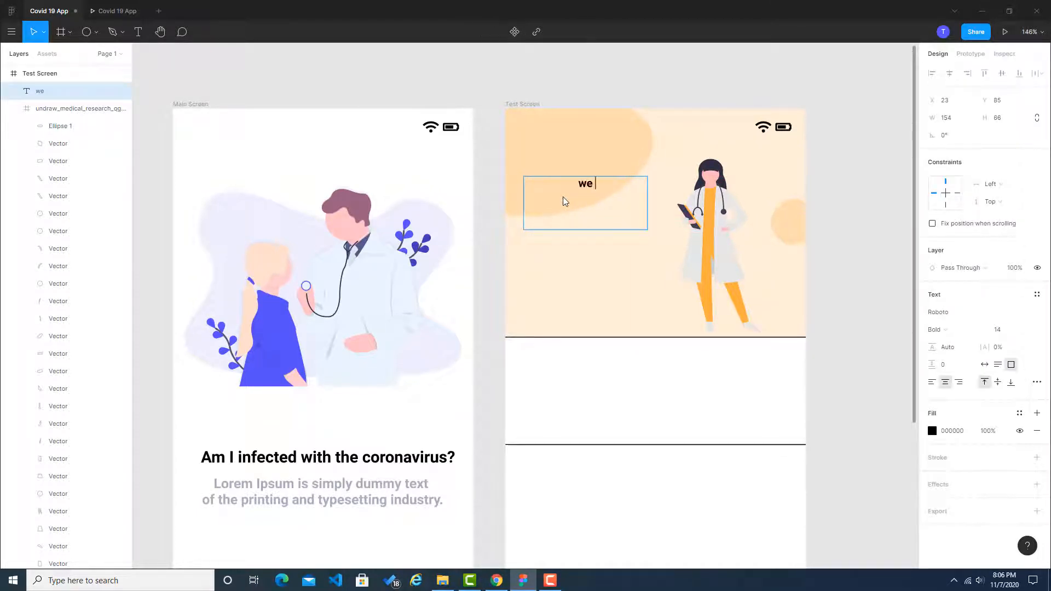
text( will defeat corona)
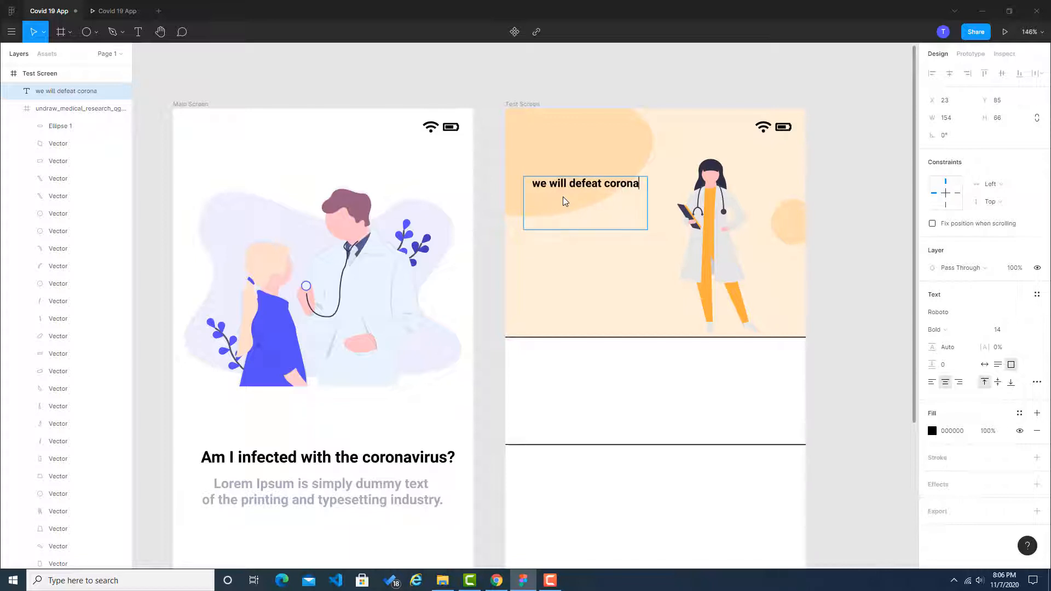
text(virus)
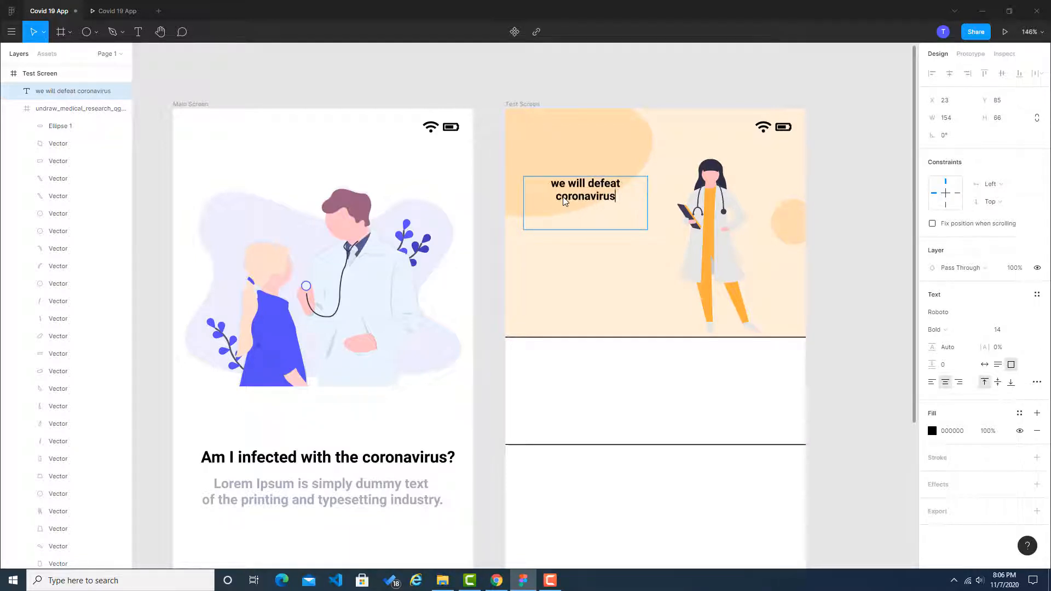
Step: Set the font size of the whole header slogan to 20
key(ctrl+a)
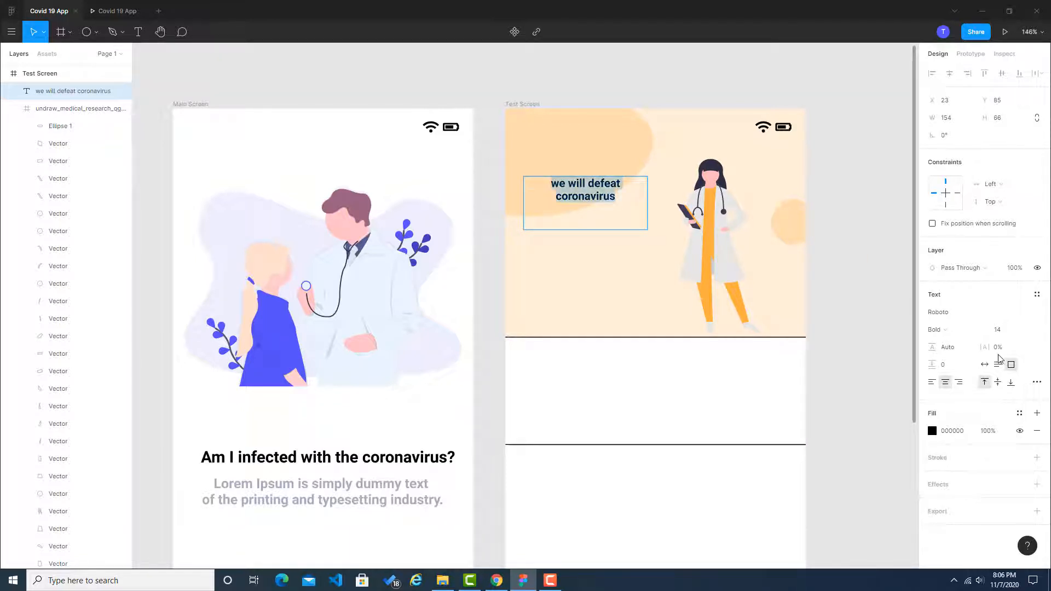
click(1009, 332)
text(20)
key(Return)
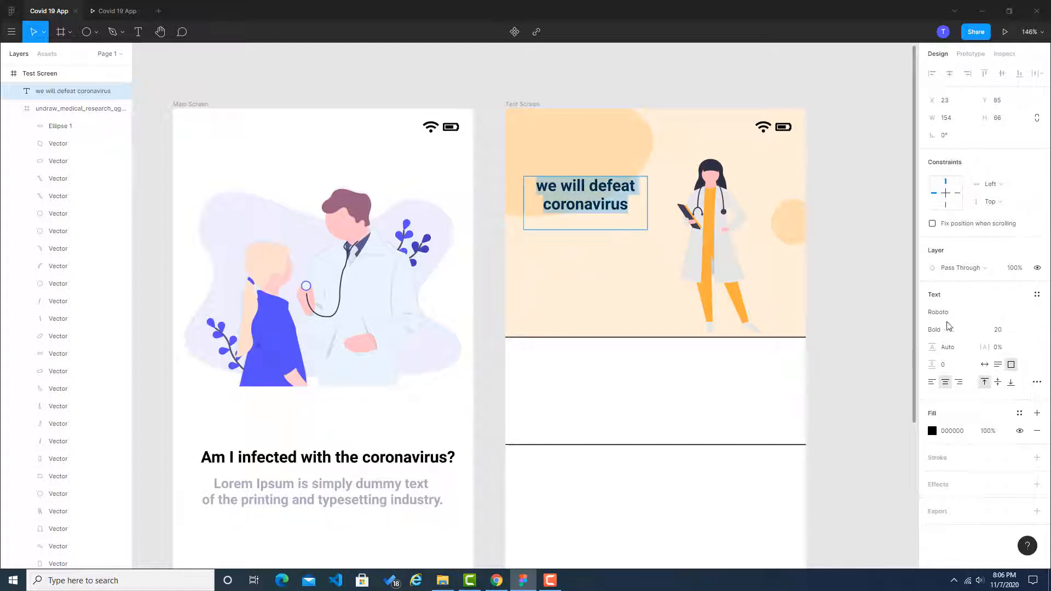
Step: Try the Red Rose, Quintessential, Public Sans and Pridi fonts on the header slogan
click(1040, 316)
click(982, 153)
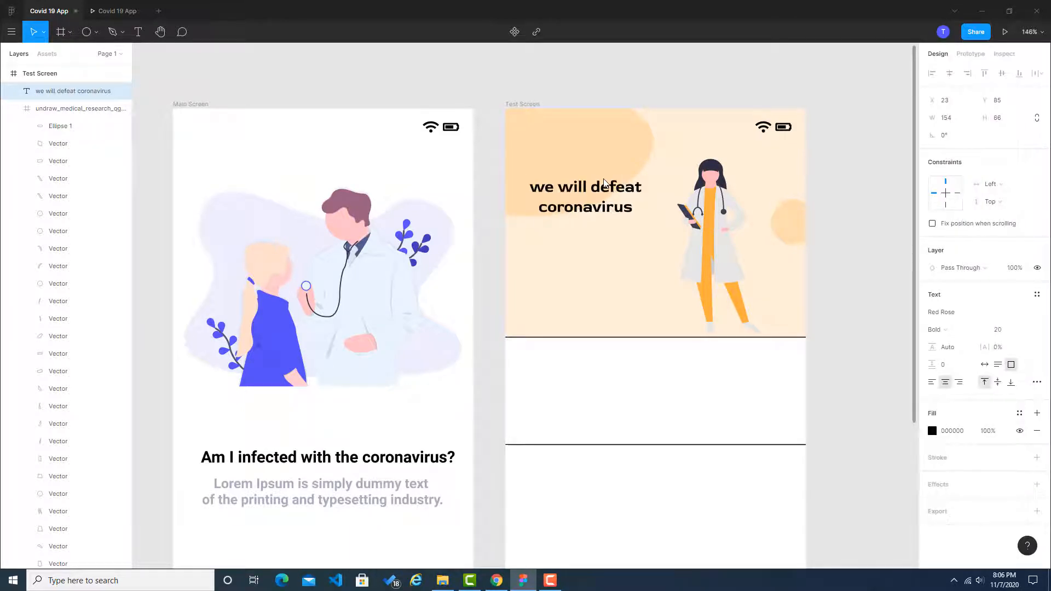
click(1038, 312)
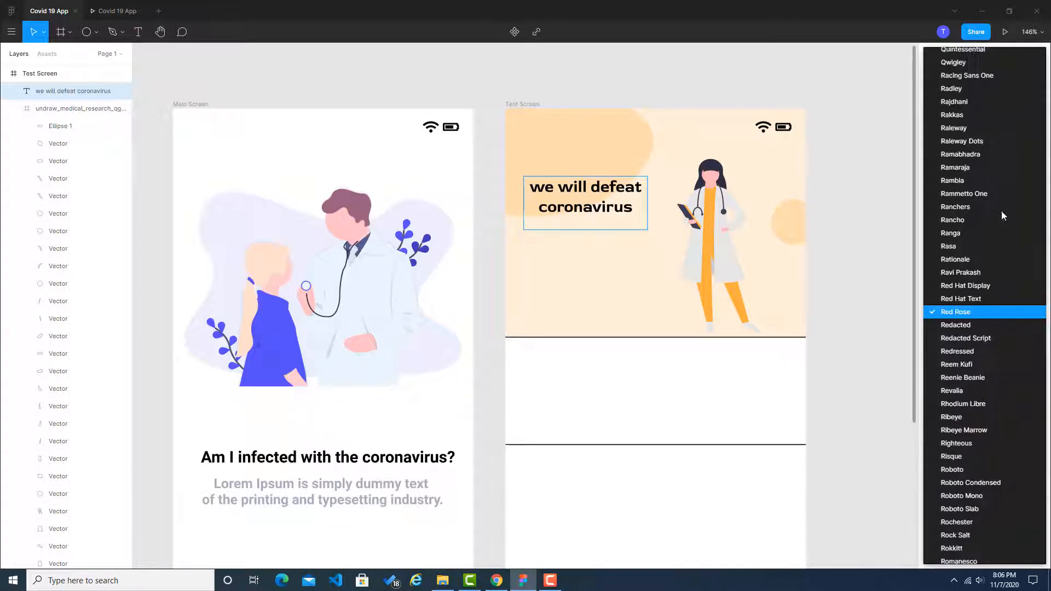
click(993, 50)
click(601, 209)
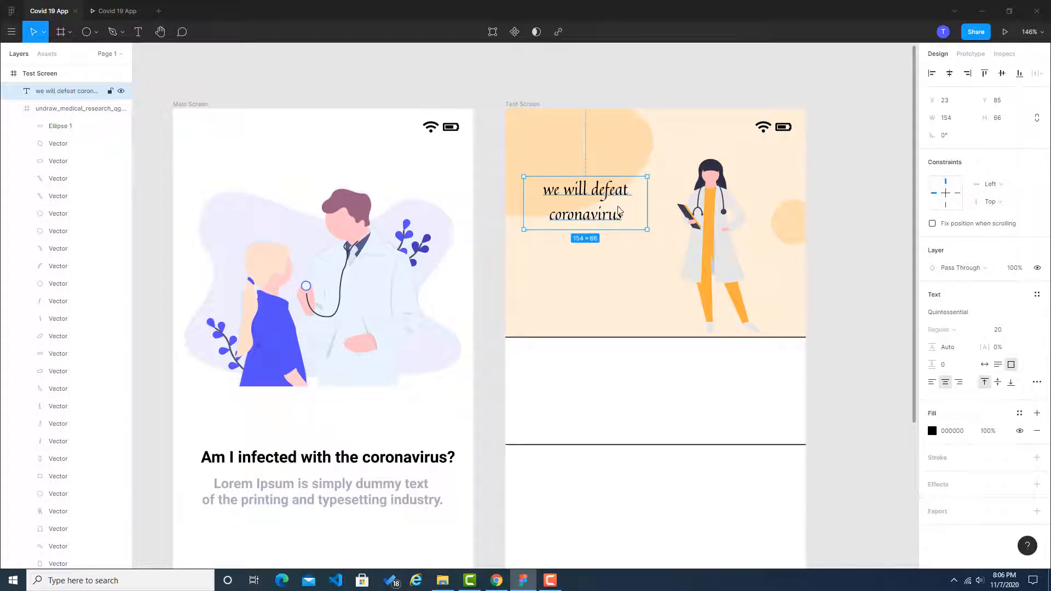
click(1036, 317)
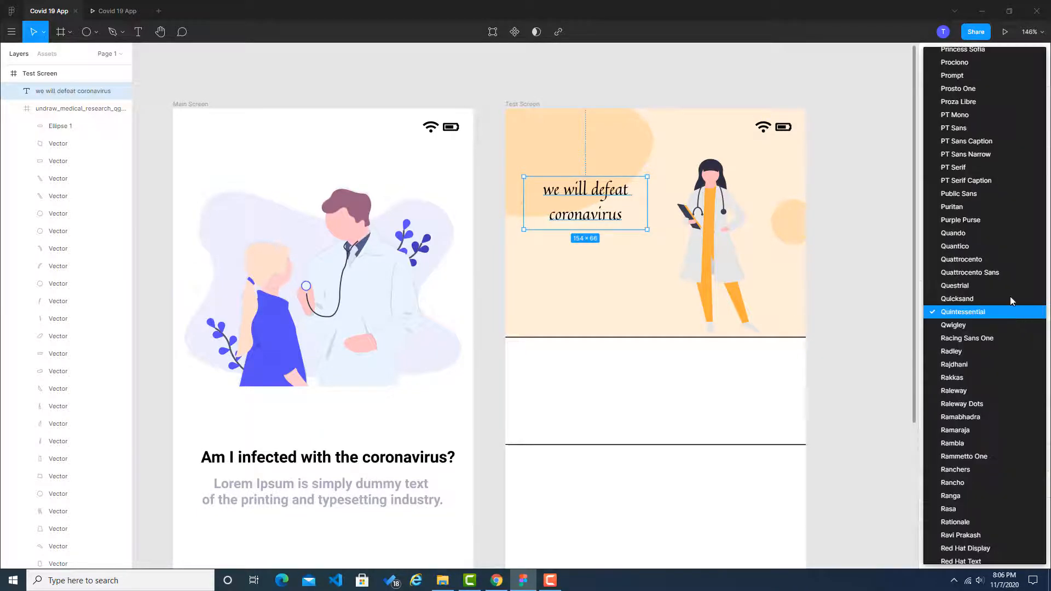
click(957, 195)
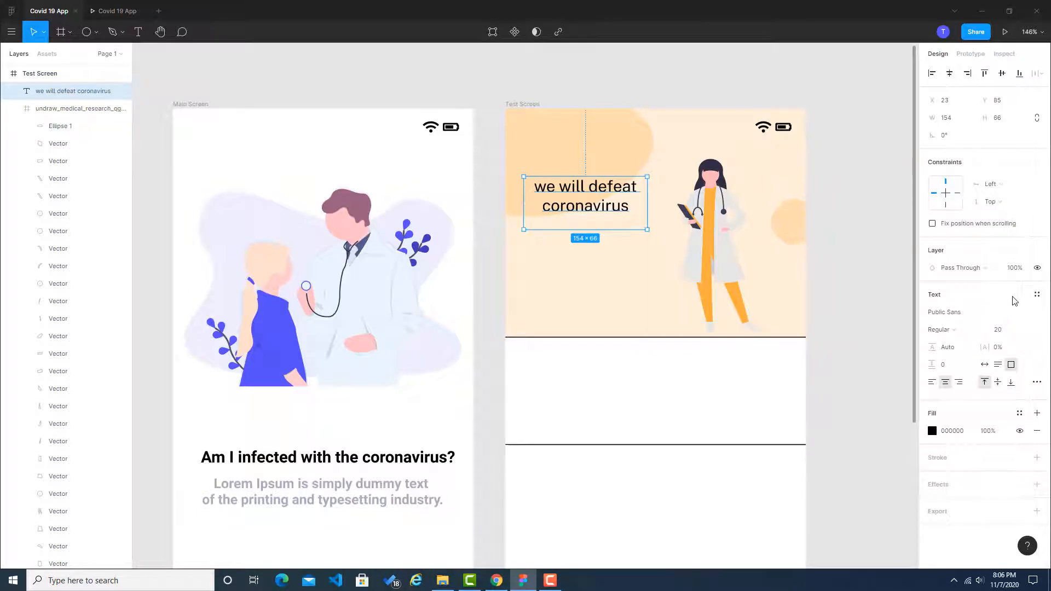
click(1030, 313)
click(1039, 312)
click(995, 152)
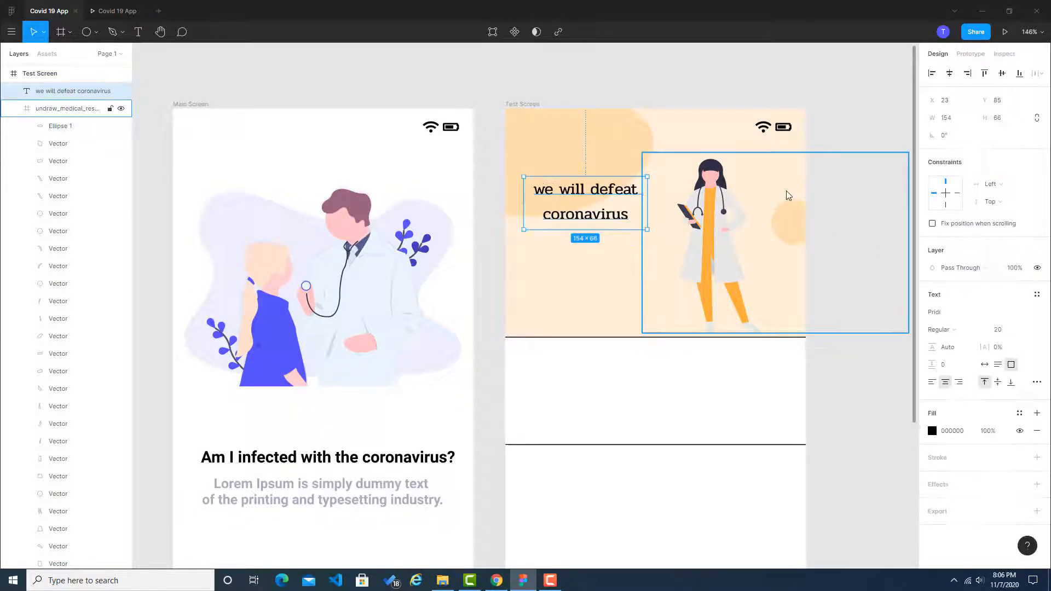
click(708, 87)
click(625, 201)
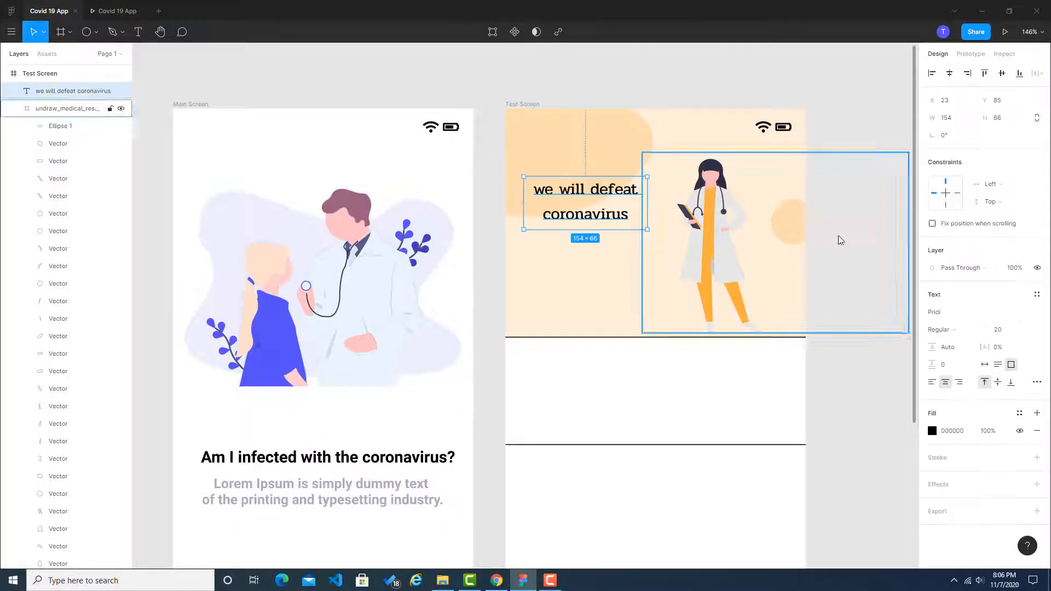
Step: Set the header slogan's font to Public Sans
click(1039, 313)
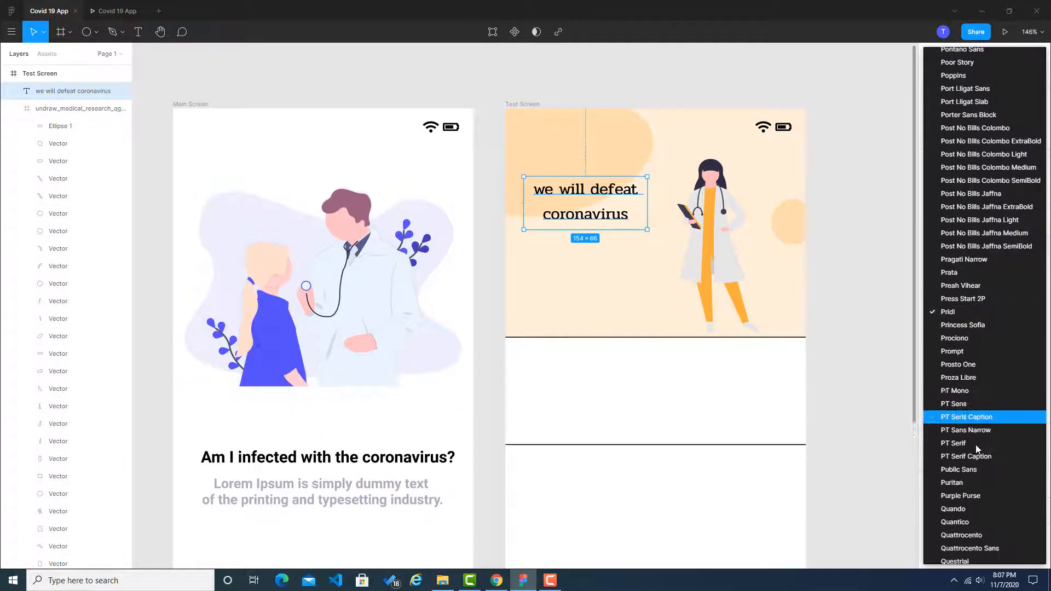
click(968, 473)
click(688, 78)
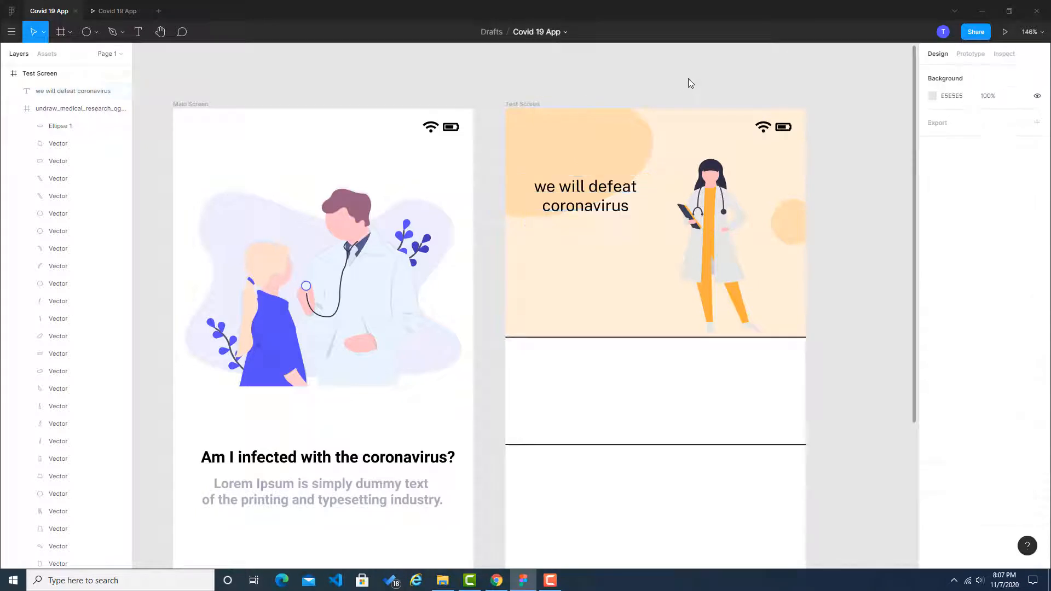
Step: Move the slogan to X 8, Y 79 and try a font size of 30
drag(622, 192, 610, 187)
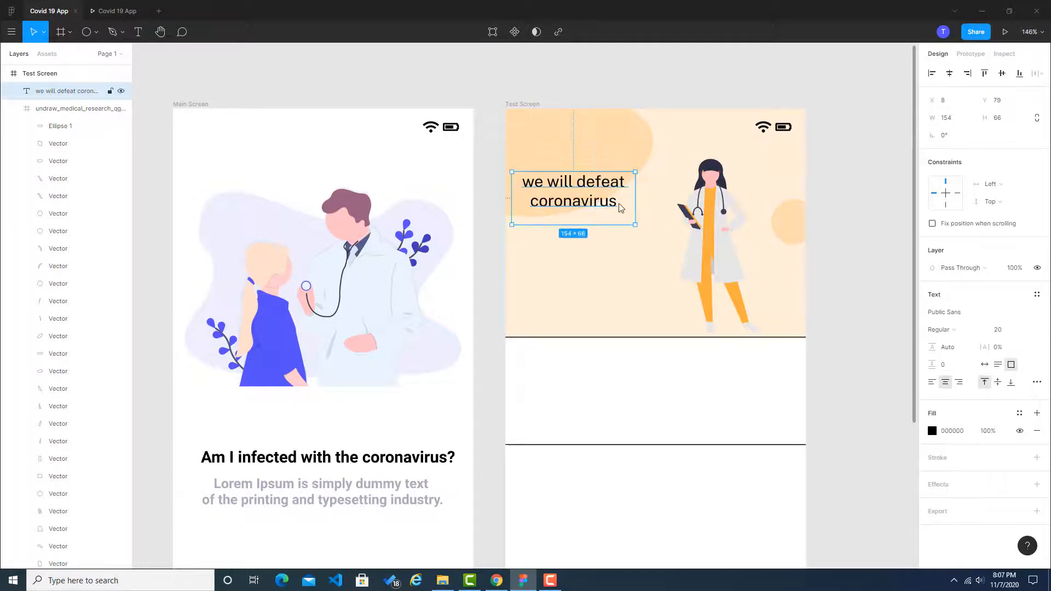
click(1007, 330)
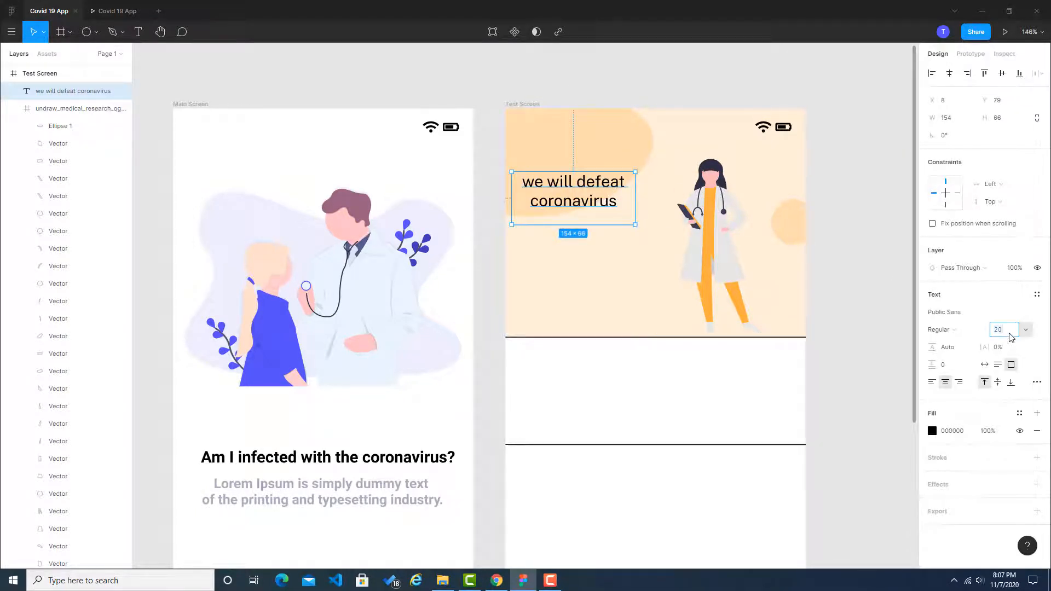
text(30)
key(Return)
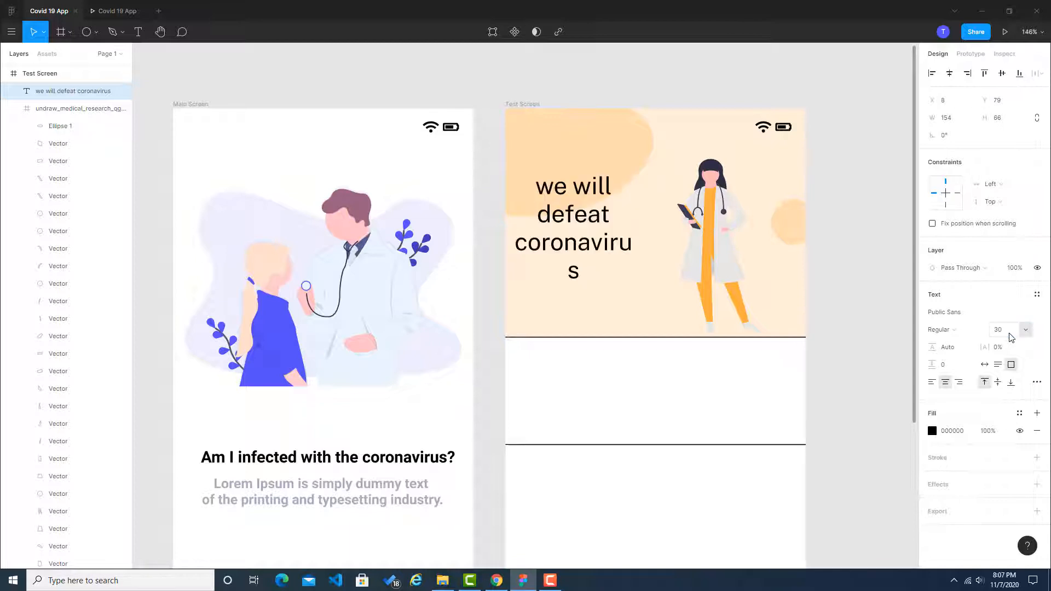
Step: Set the slogan's font size to 22 and move it slightly down and closer to the doctor
click(1011, 337)
text(22)
key(Return)
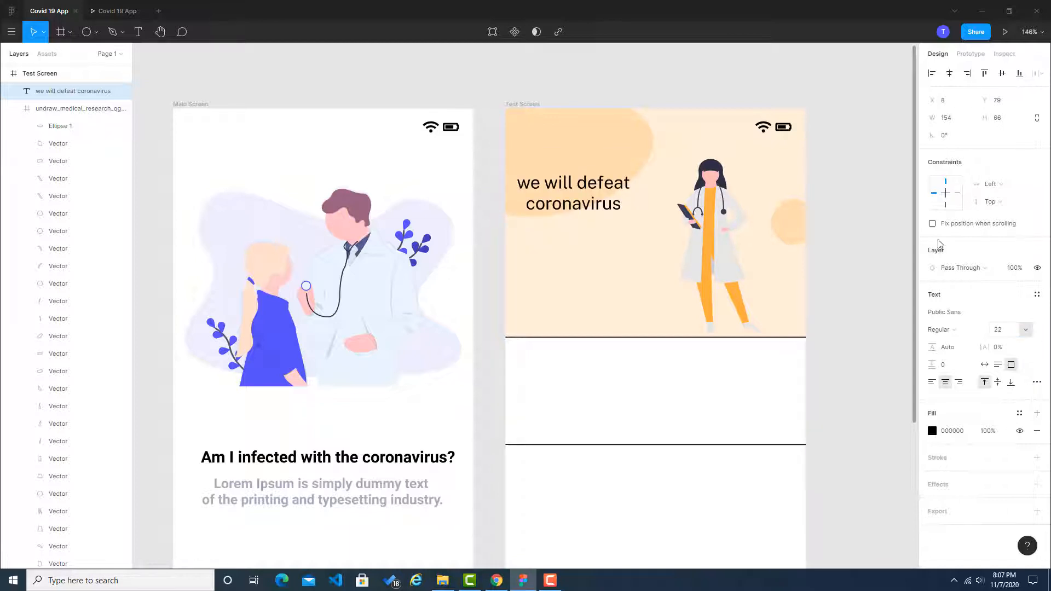
drag(597, 199, 614, 208)
click(862, 182)
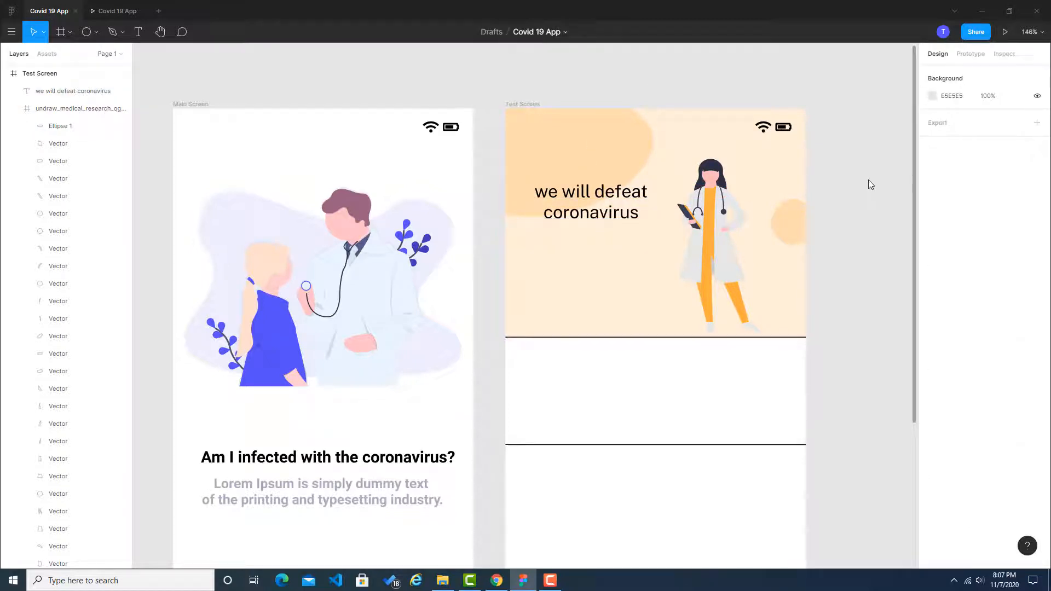
Step: Delete Line 1, the black divider along the lower edge of the Test Screen header
scroll(871, 185, down, 1)
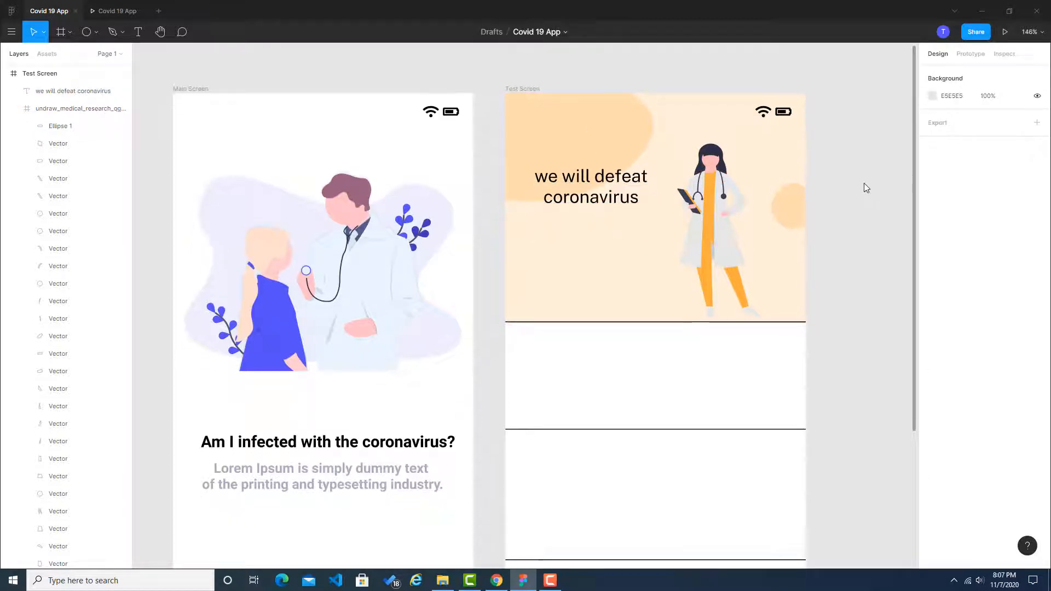
click(588, 322)
right_click(587, 322)
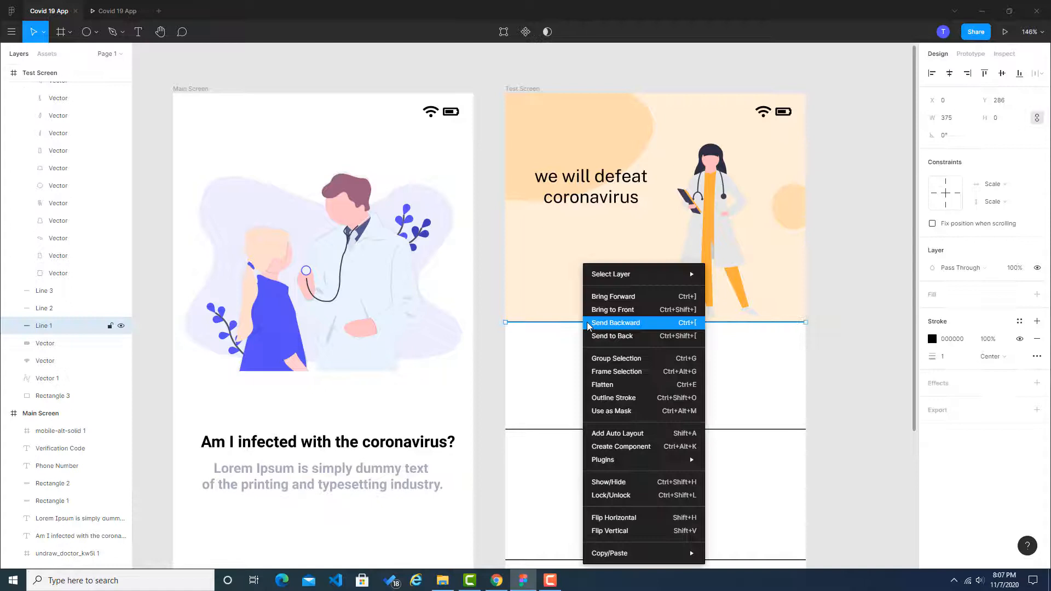
click(853, 324)
key(Delete)
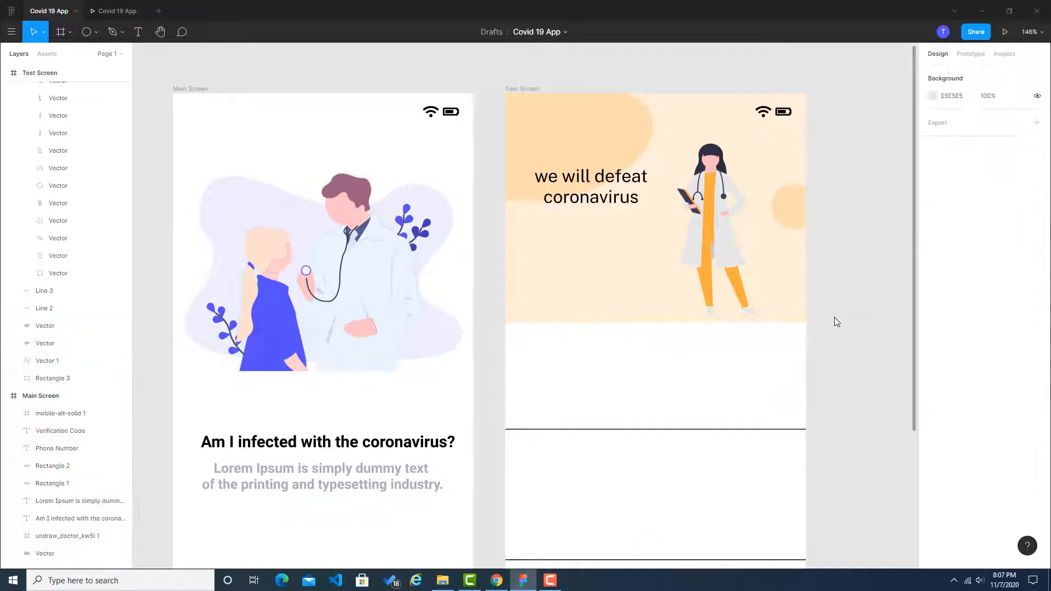
Step: Check the header edge in the Dribbble reference and round the corners of the Test Screen's header rectangle to a radius of 30
click(528, 314)
key(alt+Tab)
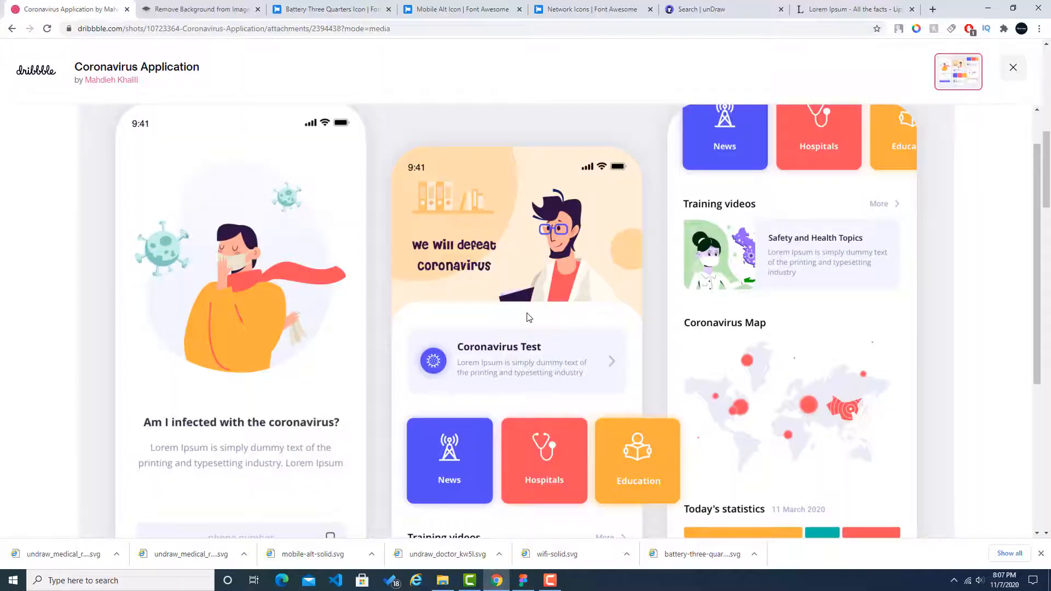
key(alt+Tab)
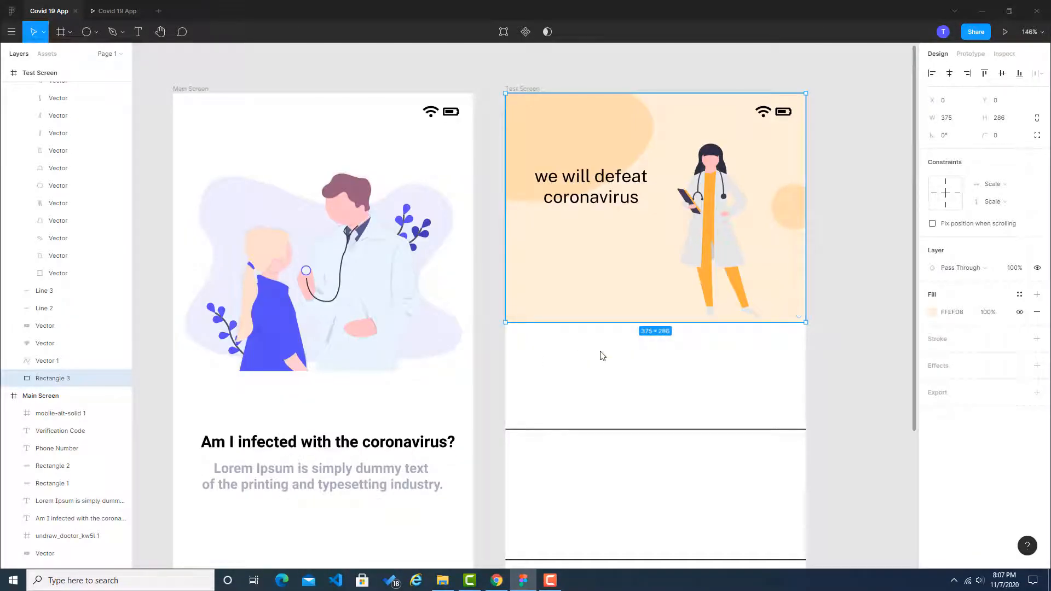
key(alt+Tab)
scroll(637, 311, down, 2)
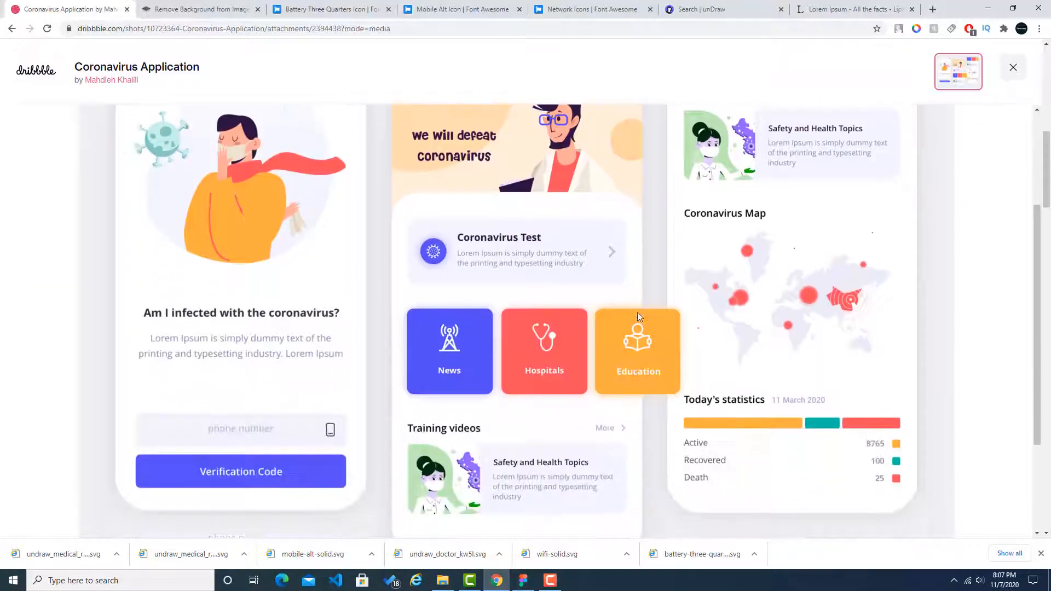
key(alt+Tab)
scroll(718, 329, down, 4)
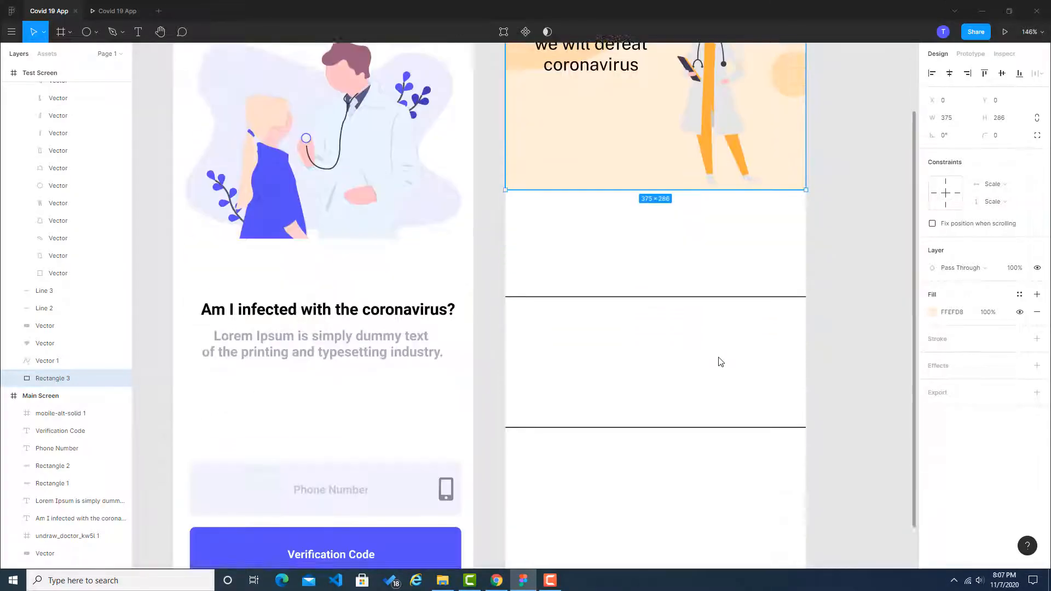
scroll(698, 324, up, 1)
scroll(563, 180, up, 2)
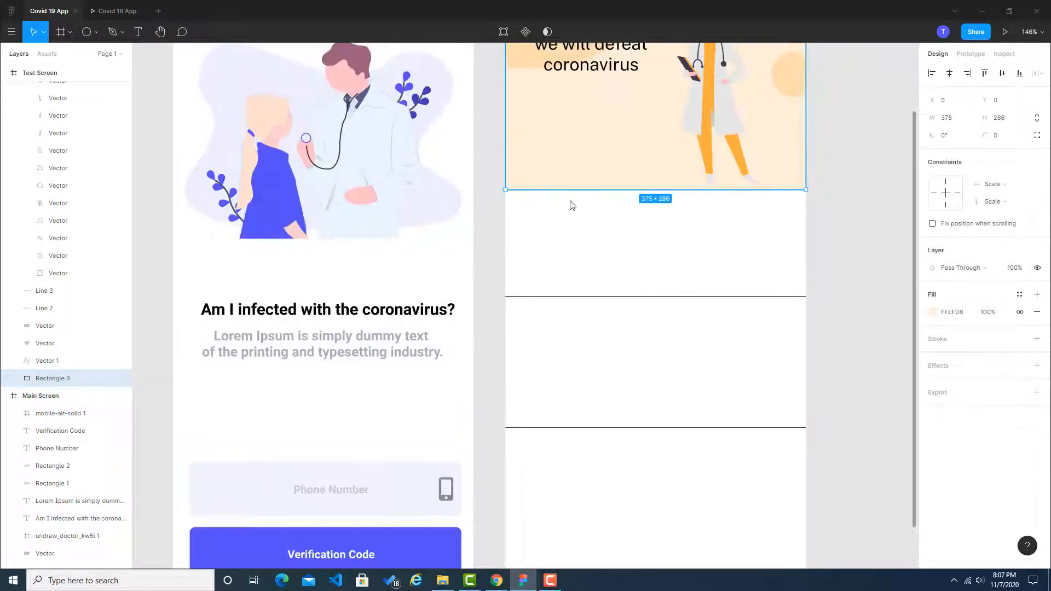
drag(512, 225, 532, 214)
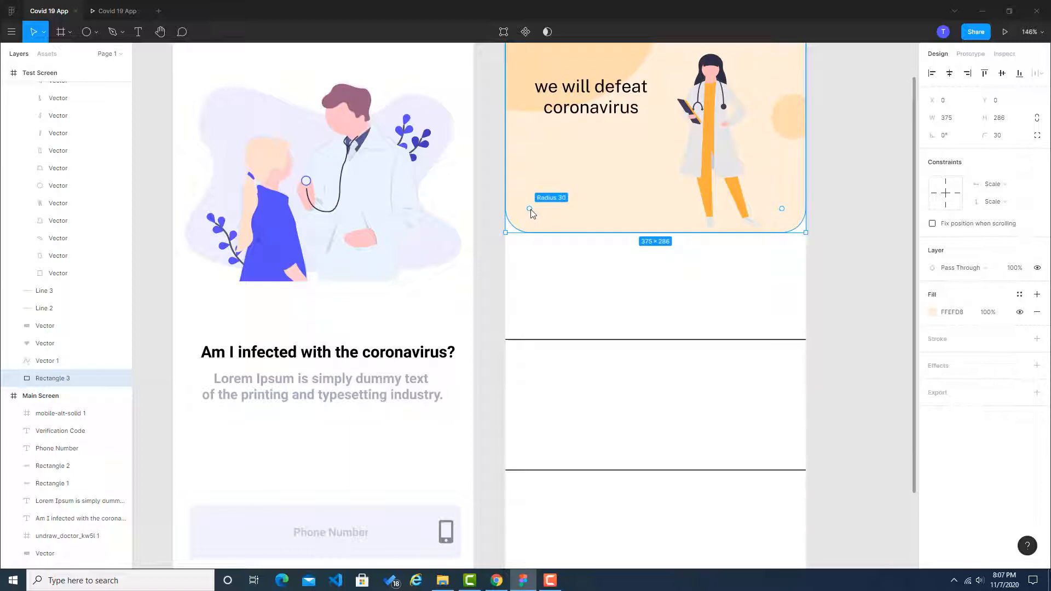
click(884, 247)
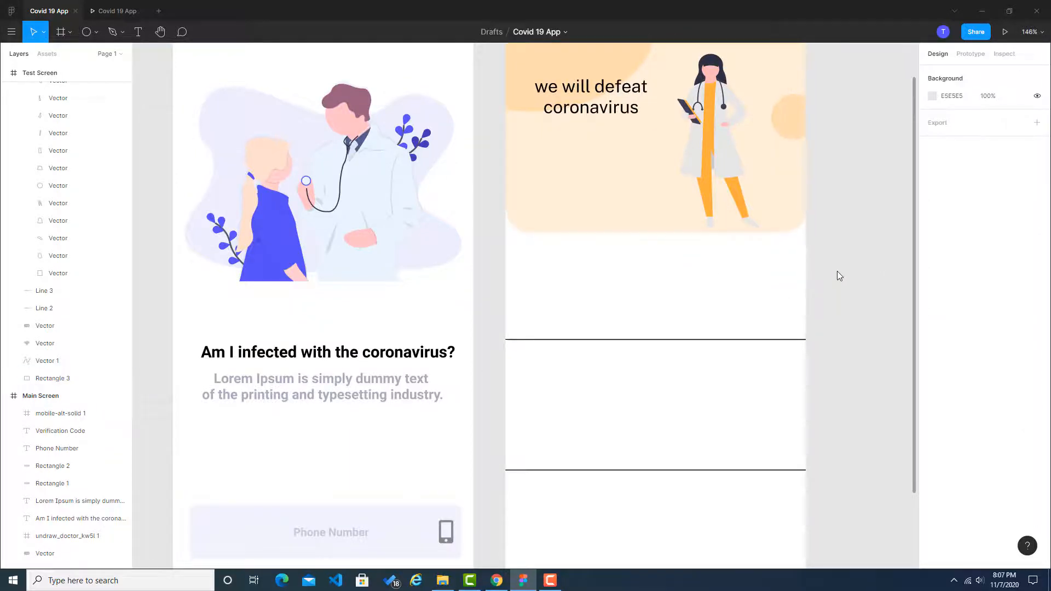
Step: Compare the rounded lower edge of the Test Screen header with the Dribbble reference
key(alt+Tab)
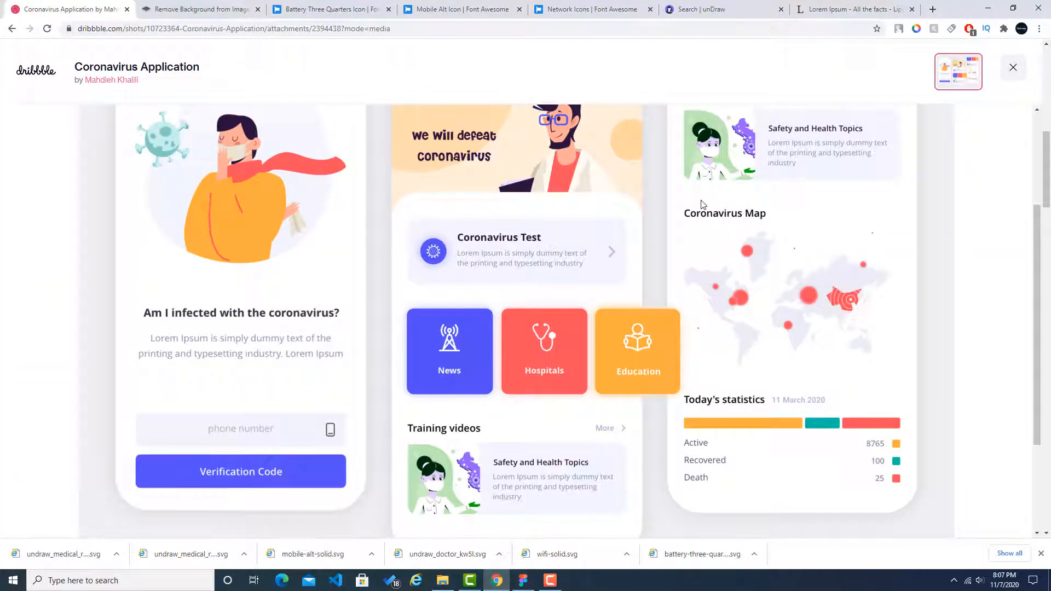
key(alt+Tab)
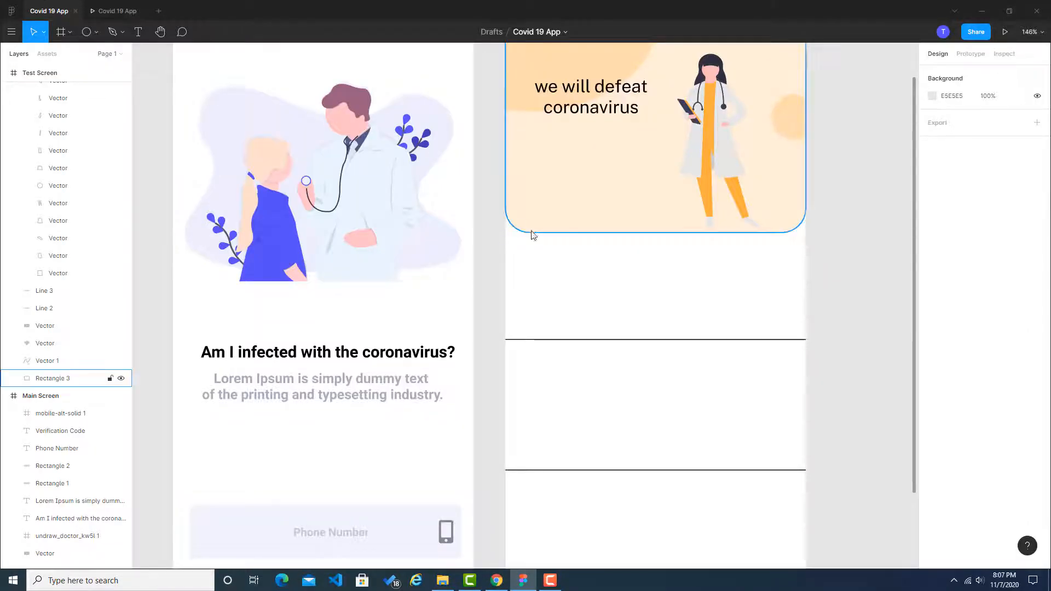
scroll(528, 80, up, 5)
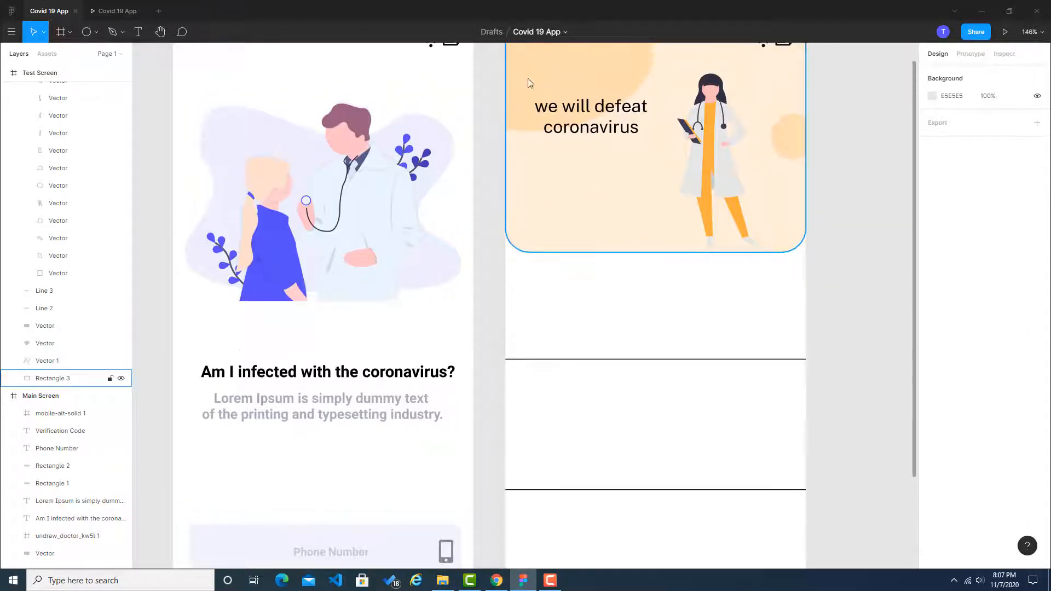
Step: Check the Coronavirus Test card in the Dribbble reference and draw a rectangle about 326 × 83 horizontally centred below the Test Screen's header
scroll(647, 117, down, 2)
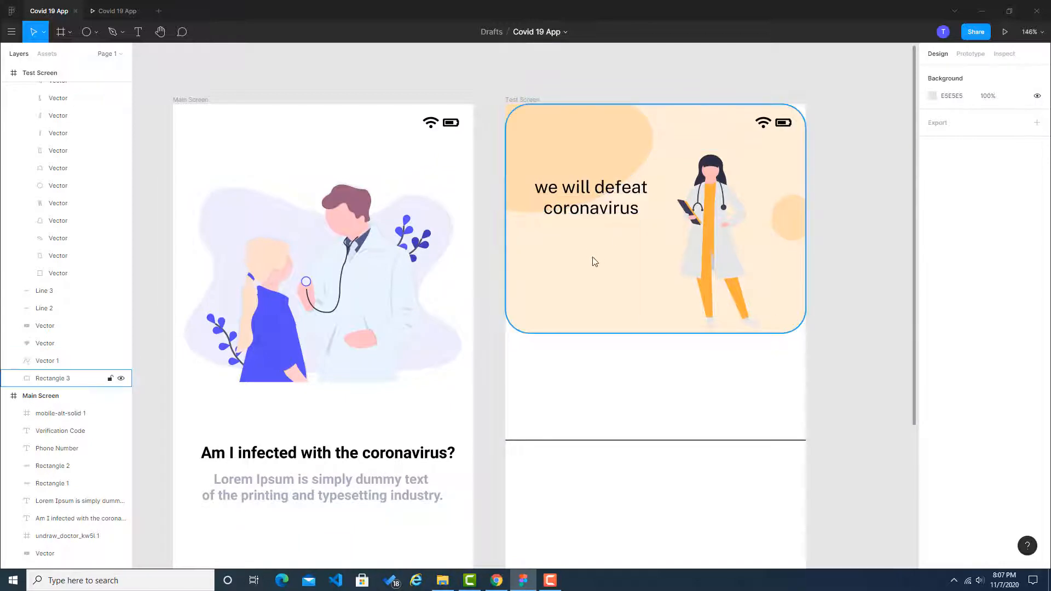
key(alt+Tab)
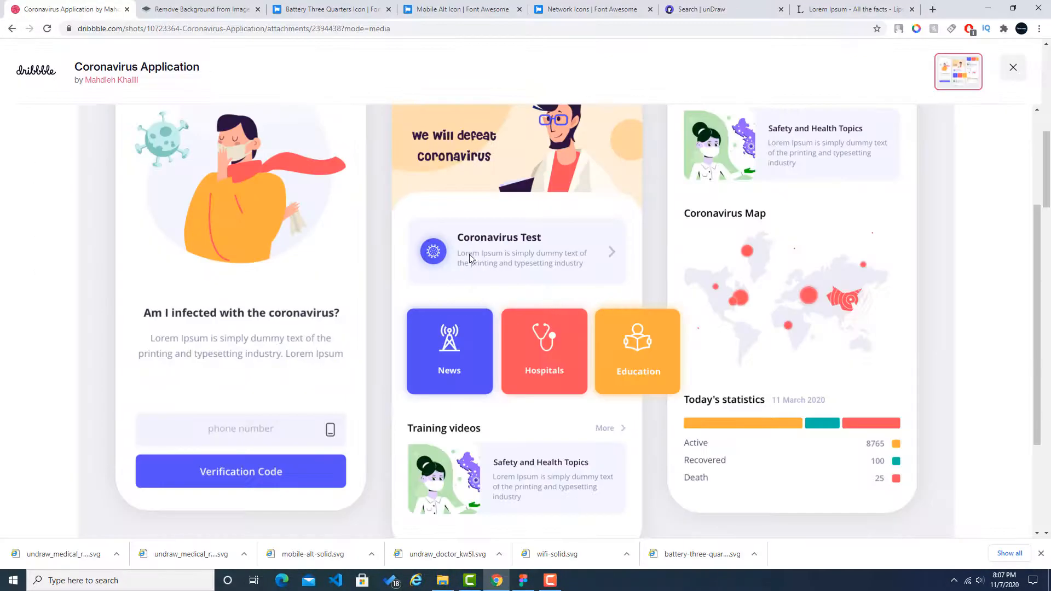
key(alt+Tab)
scroll(558, 387, down, 5)
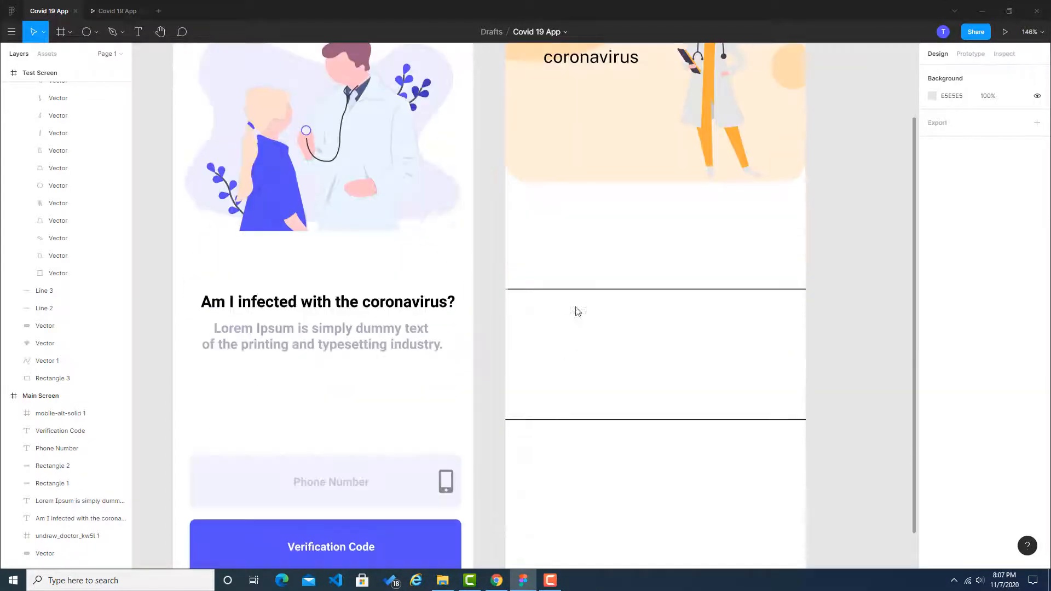
click(96, 33)
click(77, 56)
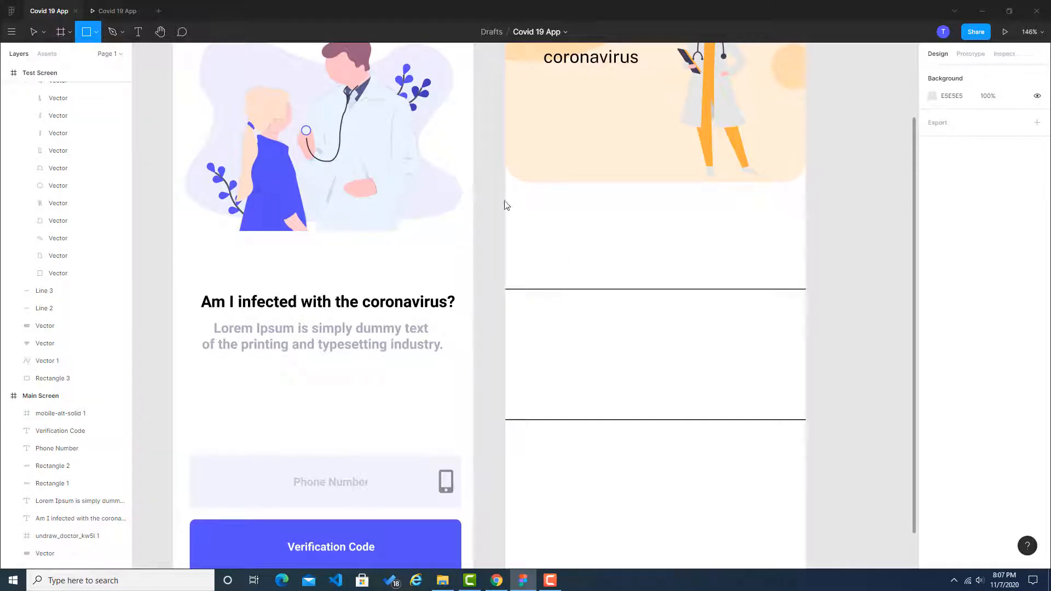
drag(525, 203, 788, 274)
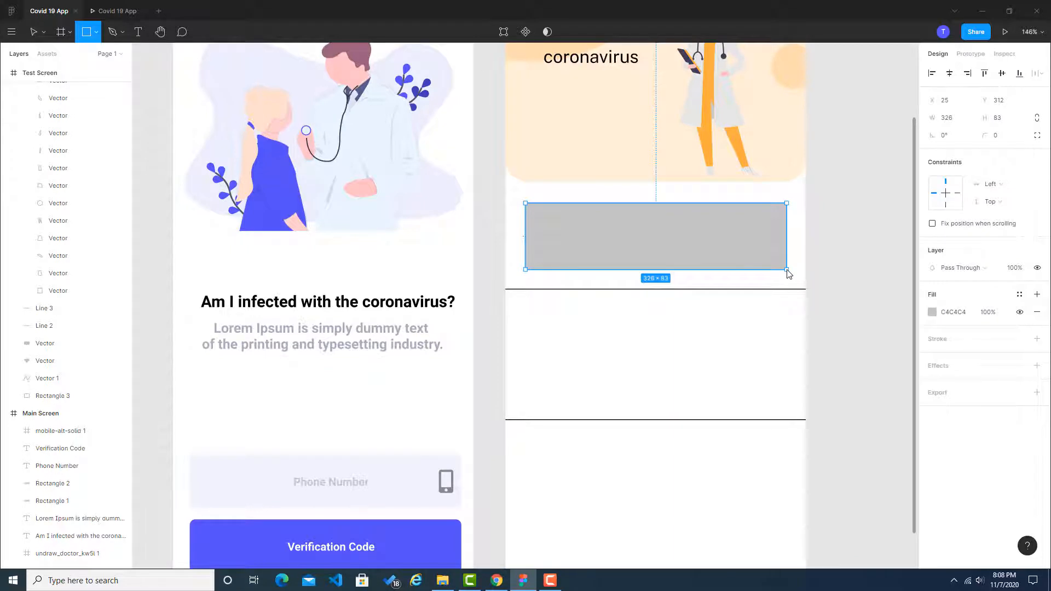
click(862, 261)
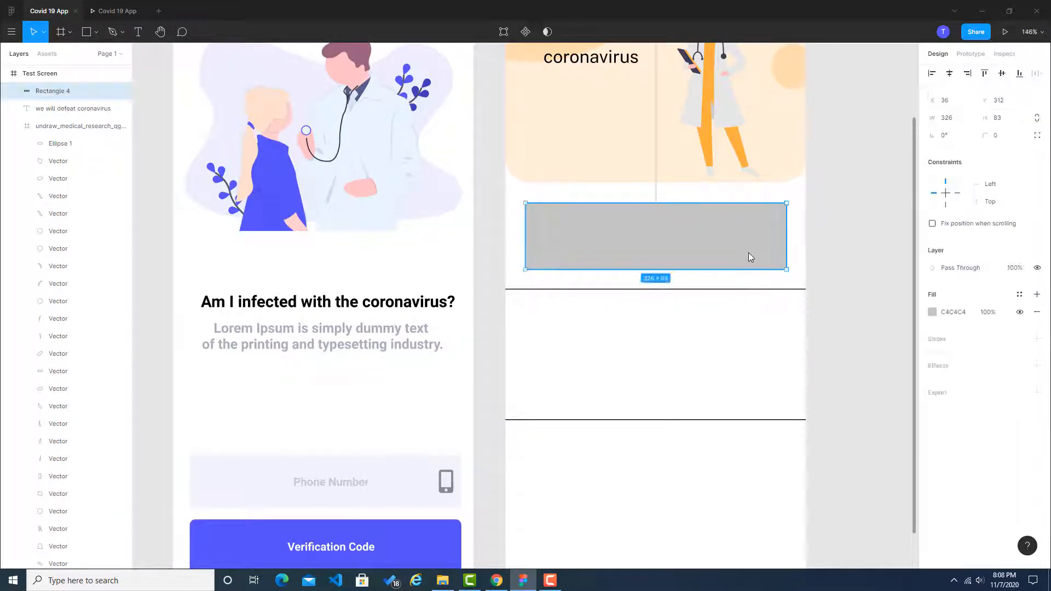
drag(748, 252, 747, 253)
click(846, 254)
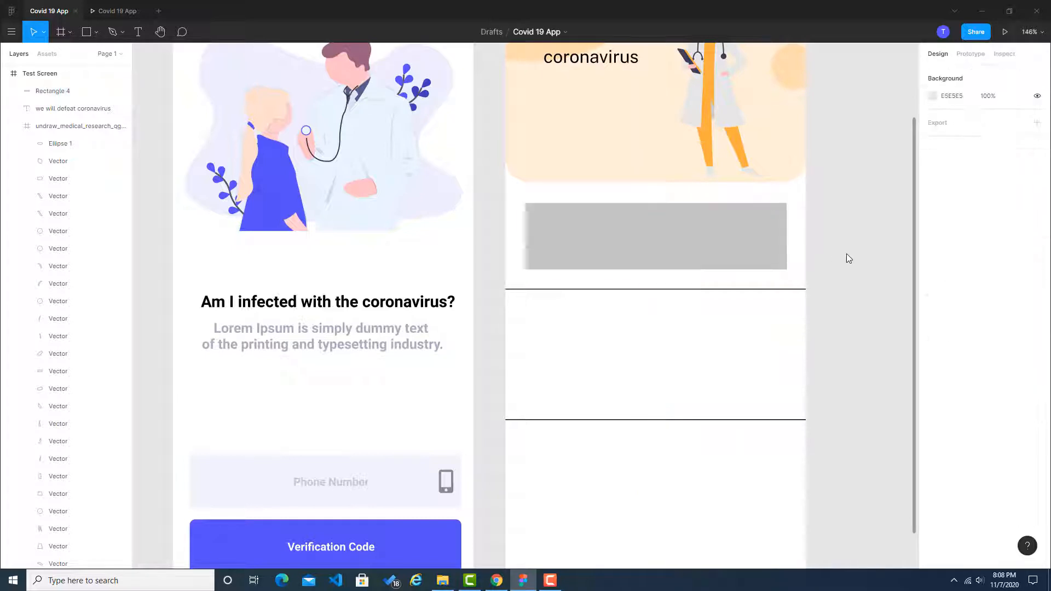
Step: Round the corners of the new card rectangle below the Test Screen's header to a radius of 15
click(757, 251)
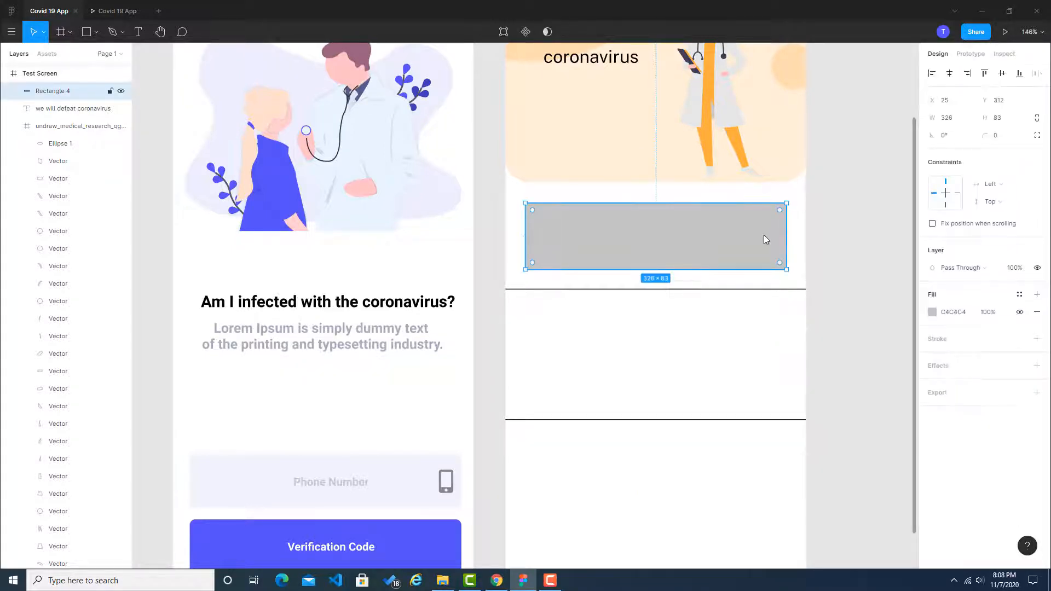
drag(779, 210, 776, 216)
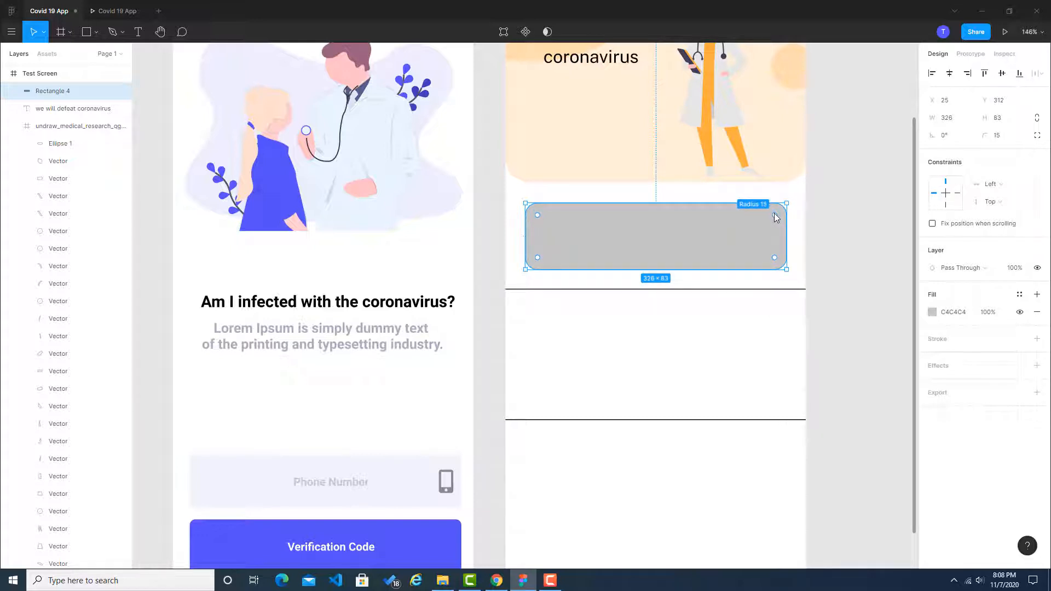
click(827, 214)
click(742, 235)
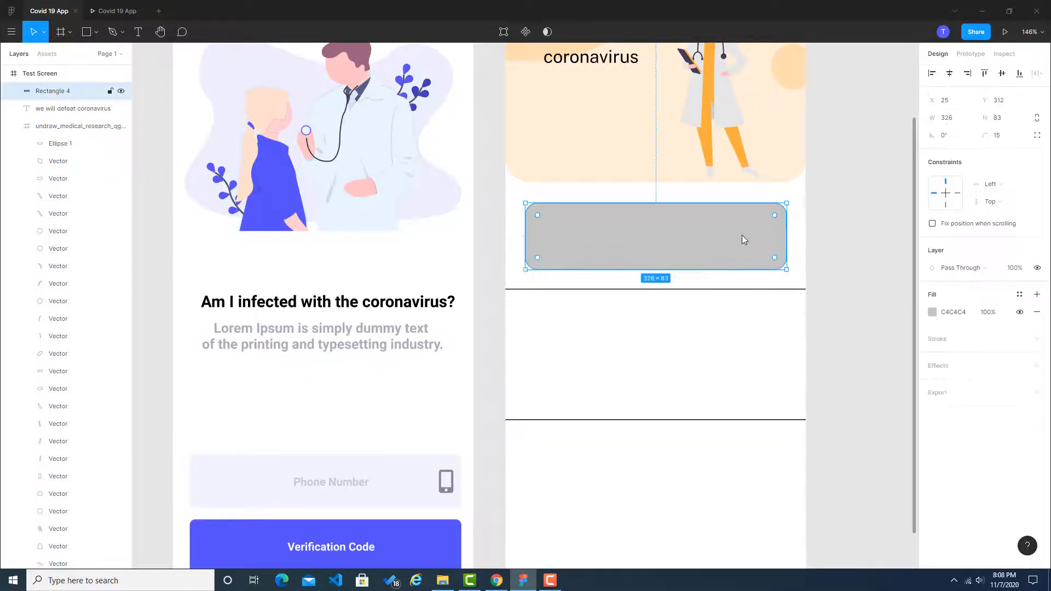
Step: Sample the Coronavirus Test card's background colour #F5F5FF in the Dribbble reference and apply it as the new rectangle's fill in Figma
key(alt+Tab)
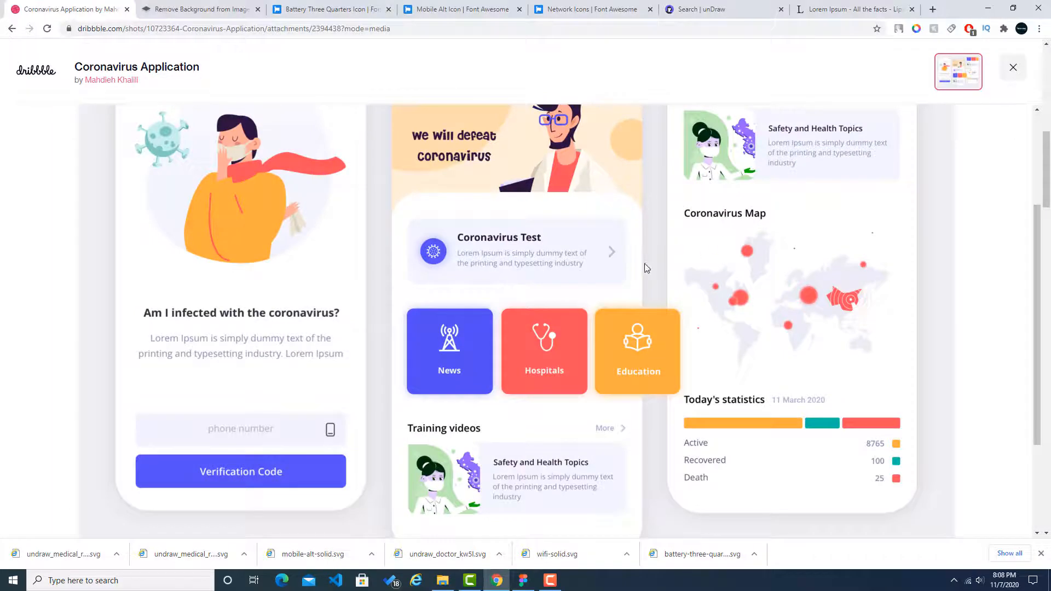
click(917, 29)
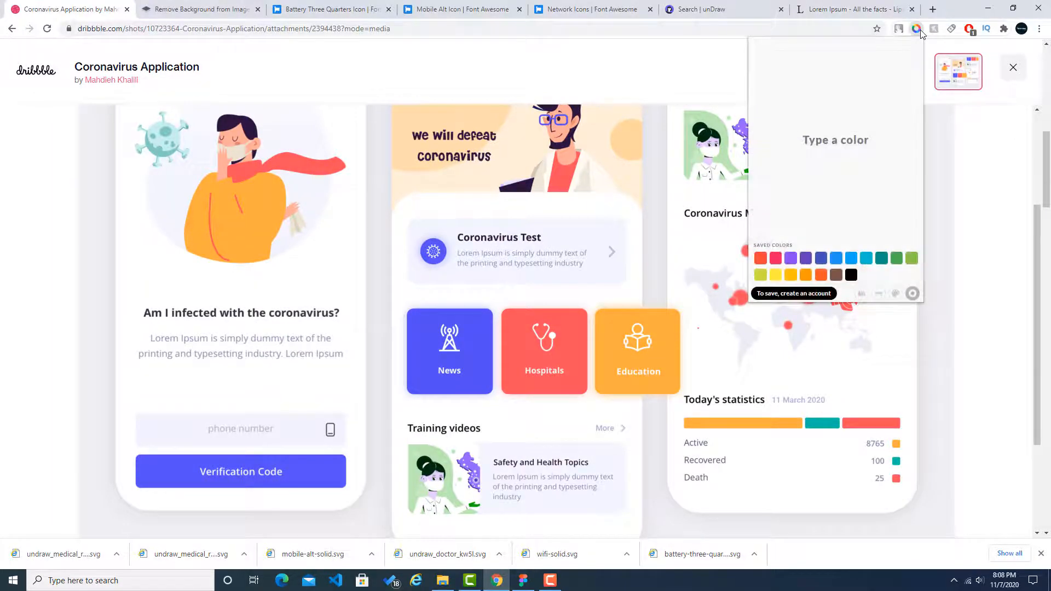
click(862, 294)
click(590, 236)
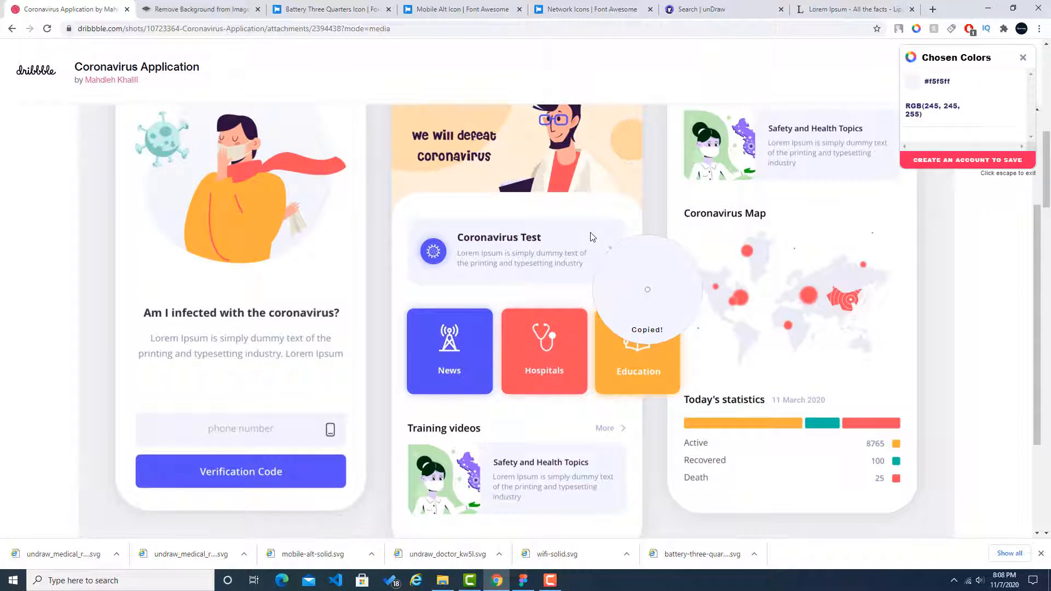
key(alt+Tab)
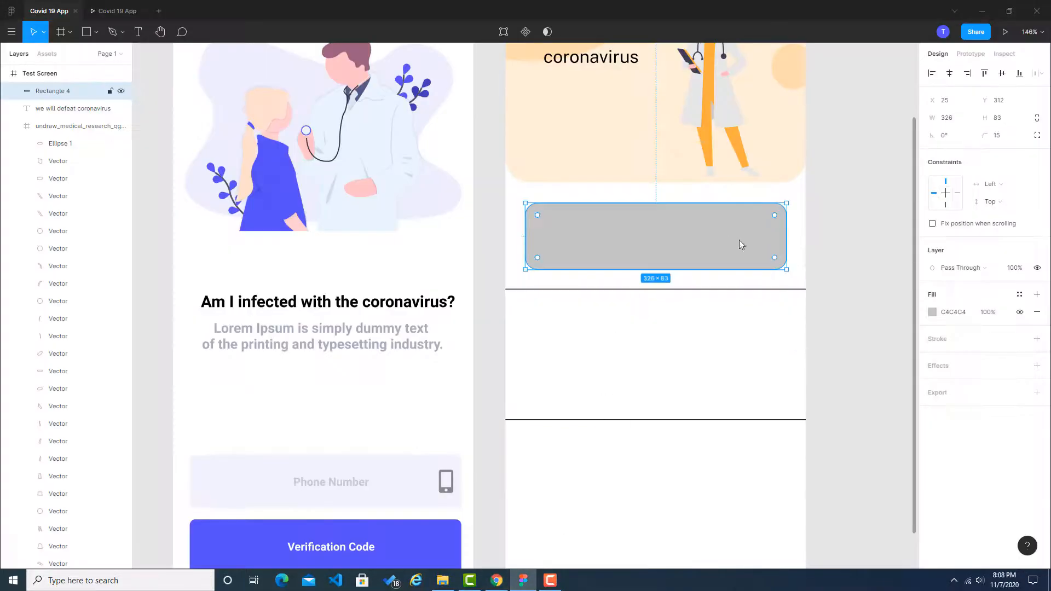
click(951, 312)
text(F5F5FF)
key(Return)
click(869, 314)
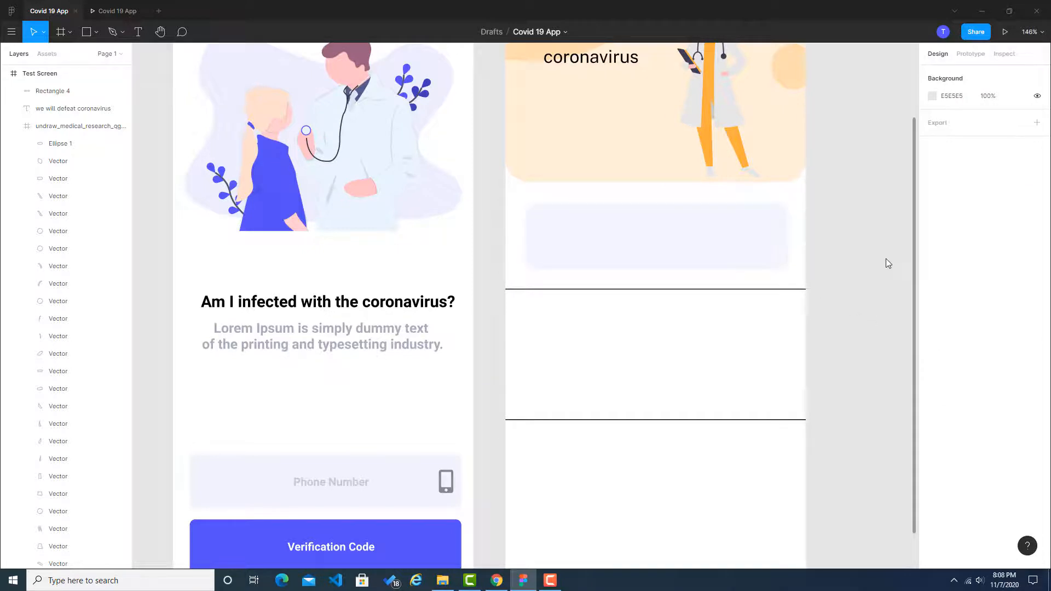
Step: Check the card in the Dribbble reference and copy the Main Screen heading "Am I infected with the coronavirus?" onto the Test Screen's card
key(alt+Tab)
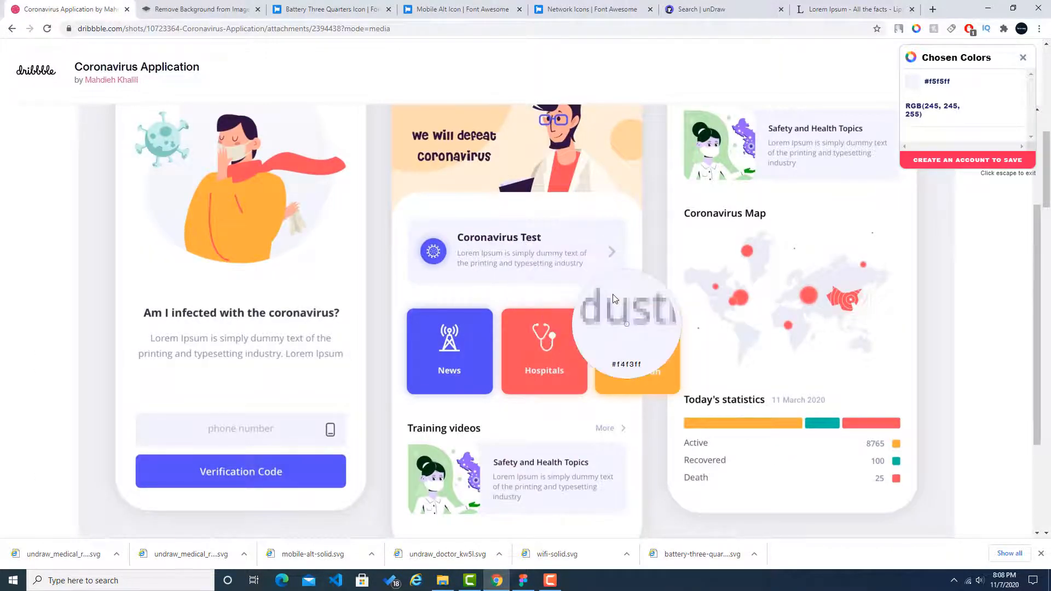
key(alt+Tab)
scroll(519, 198, up, 1)
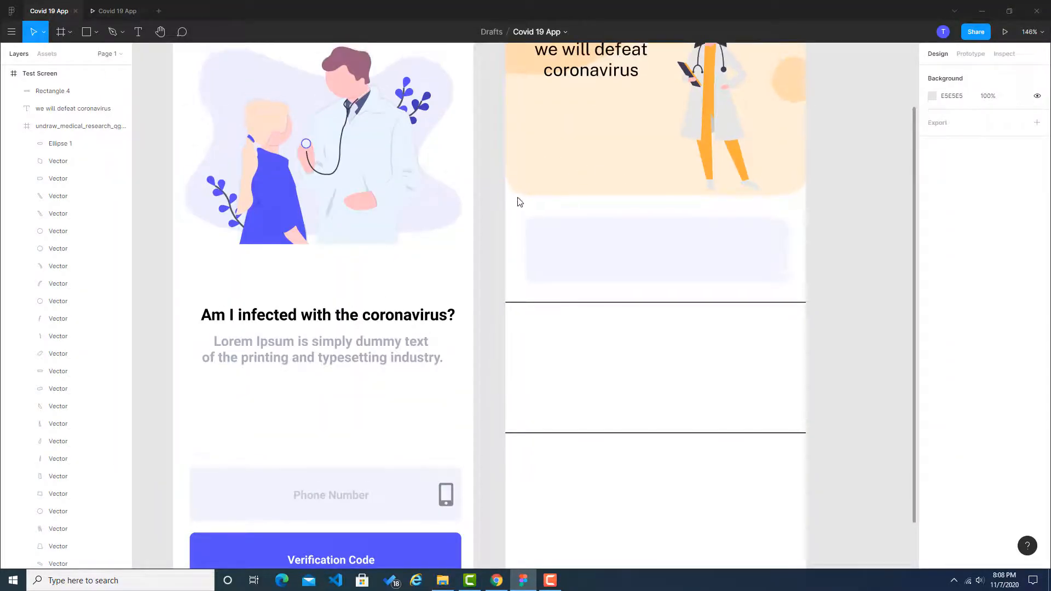
scroll(520, 202, up, 1)
click(392, 328)
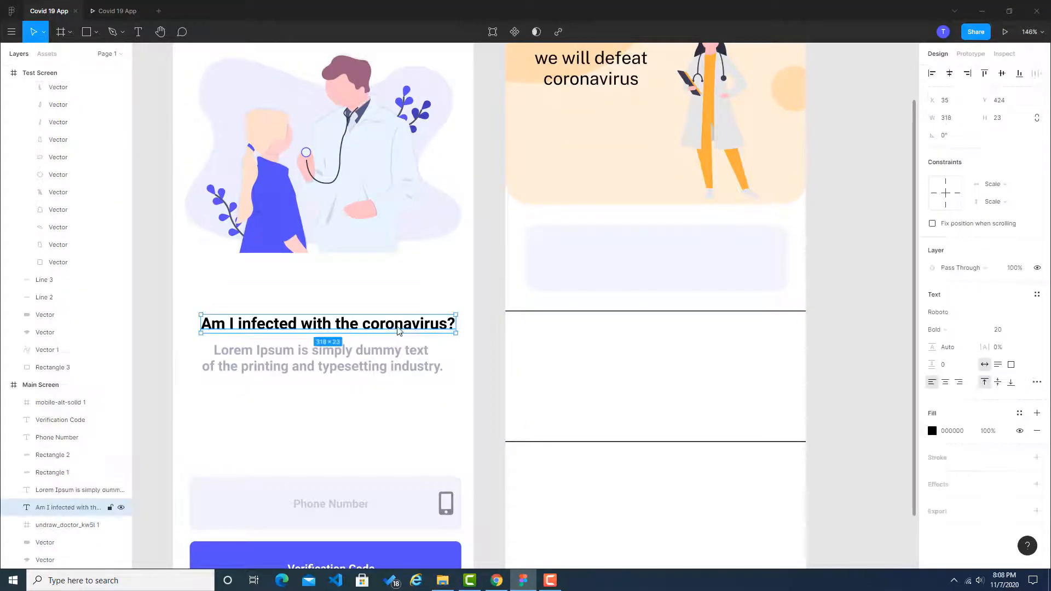
key(ctrl+c)
key(ctrl+v)
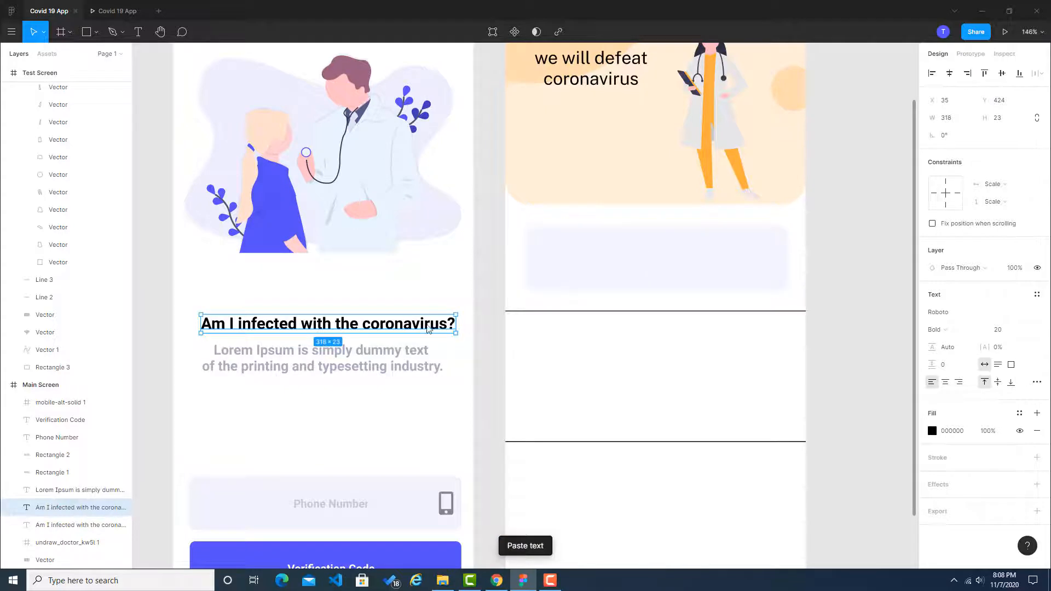
drag(459, 321, 785, 250)
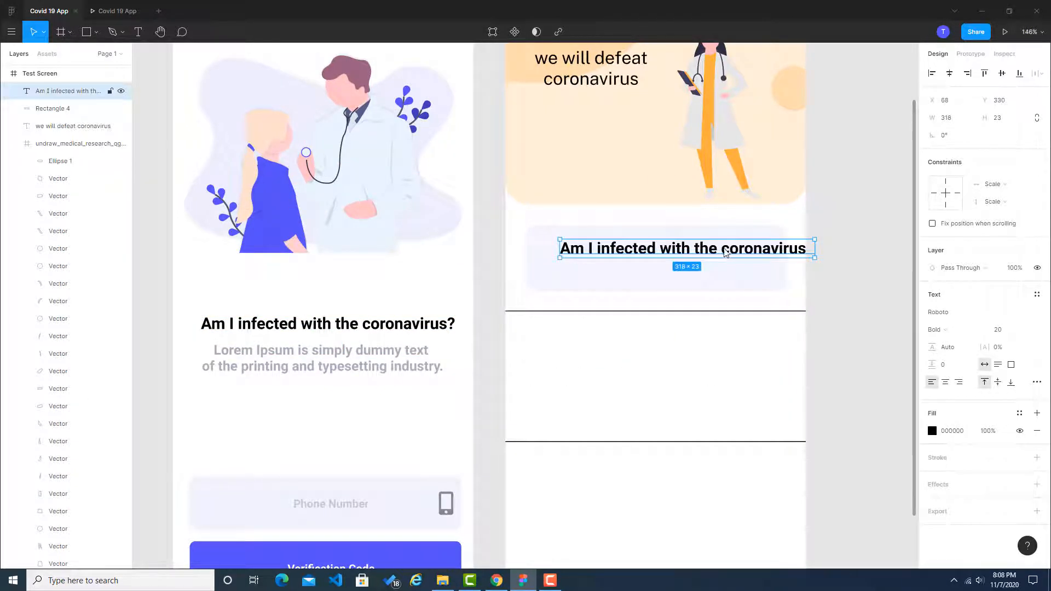
Step: Change the copied heading on the Test Screen's card to "Coronavirus Test"
double_click(724, 250)
click(724, 255)
key(BackSpace)
key(BackSpace)
key(BackSpace)
key(BackSpace)
key(BackSpace)
key(BackSpace)
key(BackSpace)
key(BackSpace)
key(BackSpace)
key(BackSpace)
key(BackSpace)
key(BackSpace)
key(BackSpace)
key(BackSpace)
key(BackSpace)
key(BackSpace)
key(BackSpace)
key(BackSpace)
key(BackSpace)
key(BackSpace)
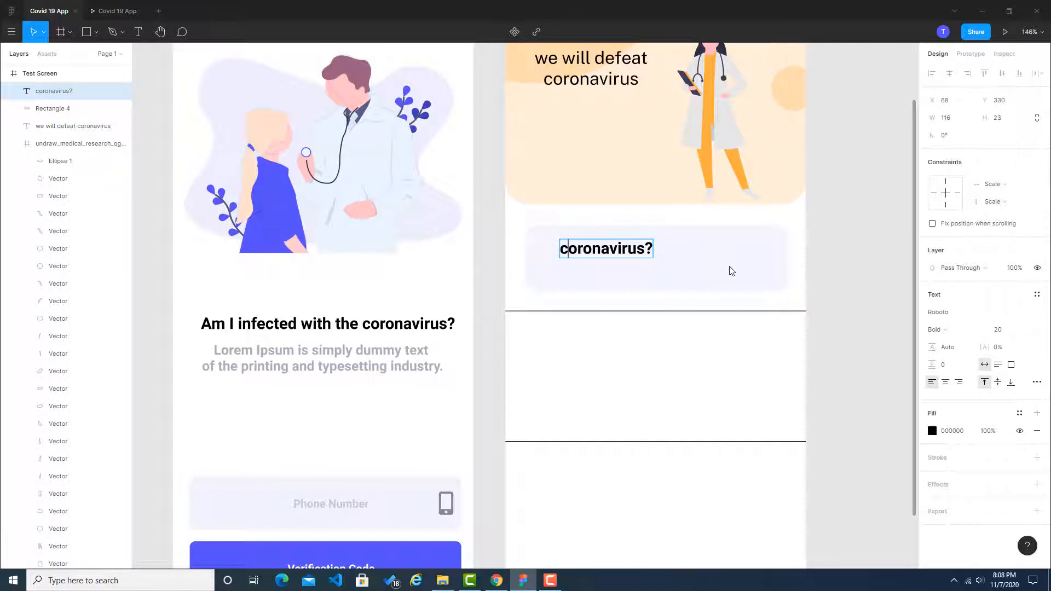
key(BackSpace)
text(C)
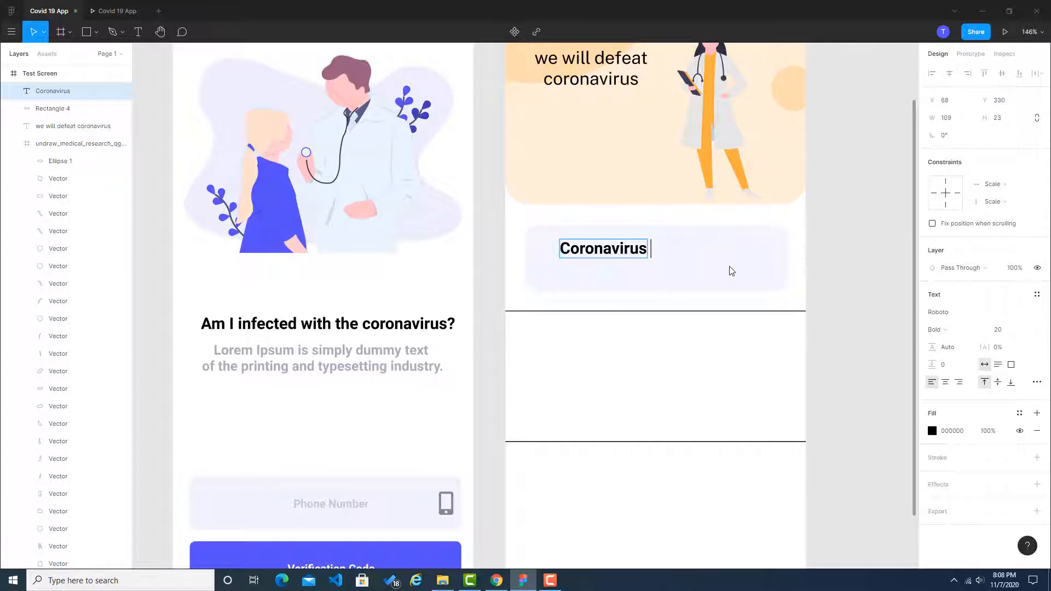
text(Test)
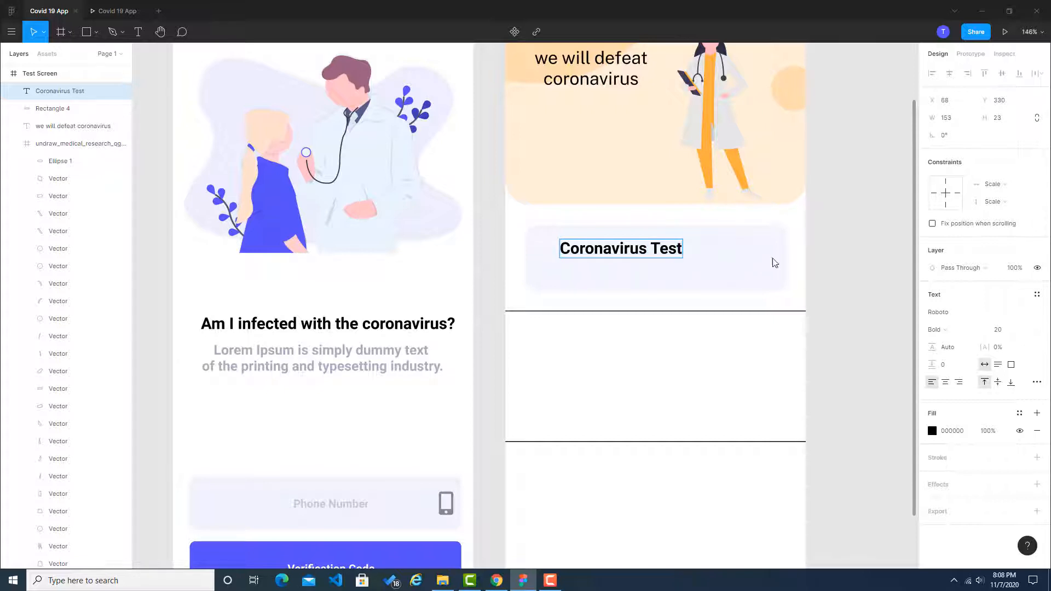
key(Escape)
click(856, 250)
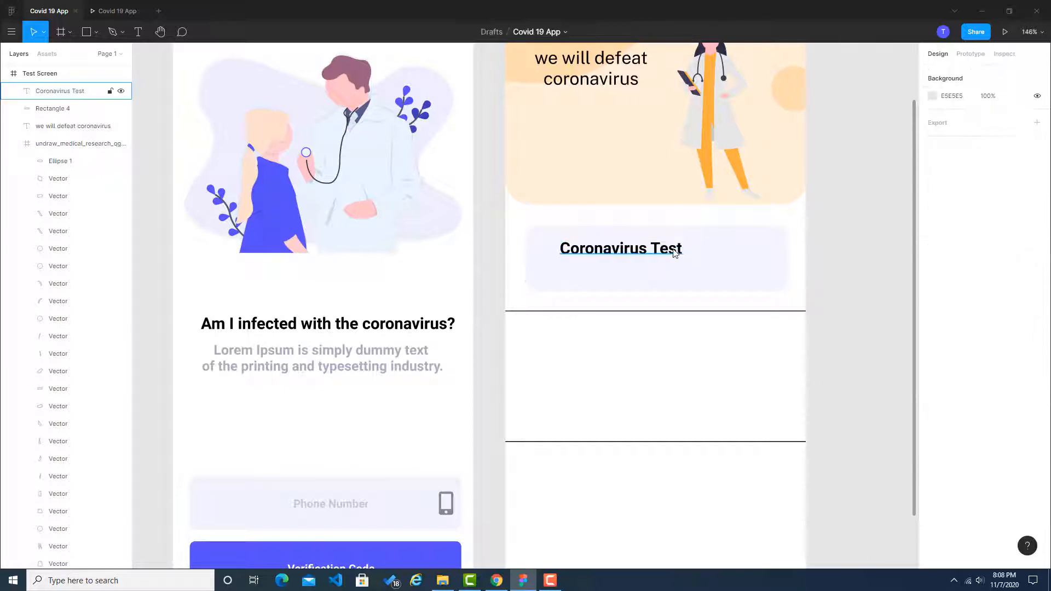
Step: Move the "Coronavirus Test" title horizontally towards the middle of the card, leaving room before it for an icon
drag(674, 252, 751, 253)
click(838, 247)
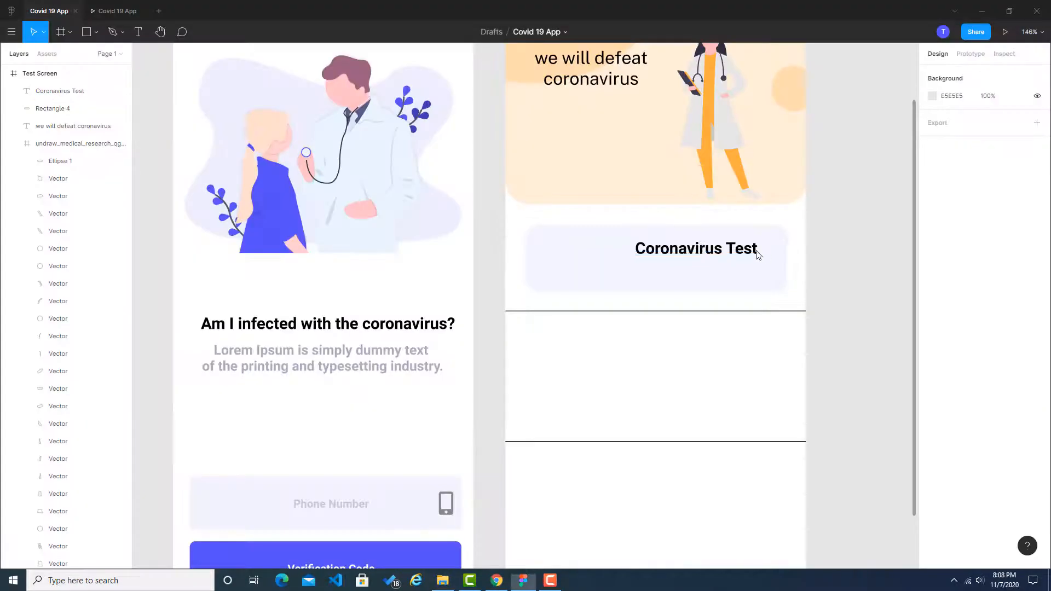
click(701, 249)
drag(678, 252, 647, 252)
click(891, 252)
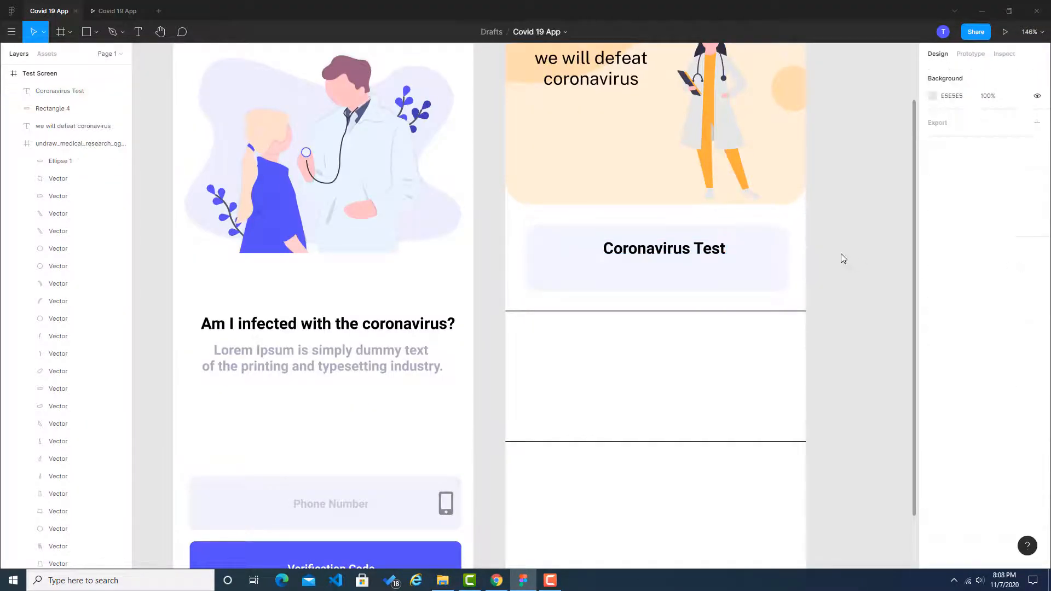
Step: Copy the Main Screen's grey Lorem Ipsum text onto the card below the "Coronavirus Test" title and set its font size to 10
click(315, 365)
key(ctrl+c)
key(ctrl+v)
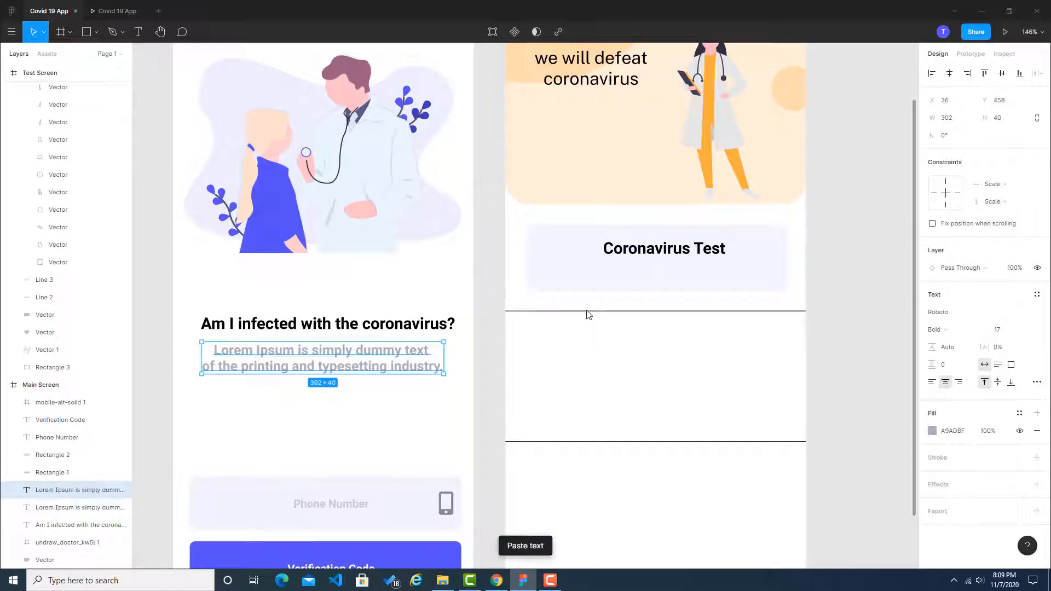
drag(406, 352, 757, 279)
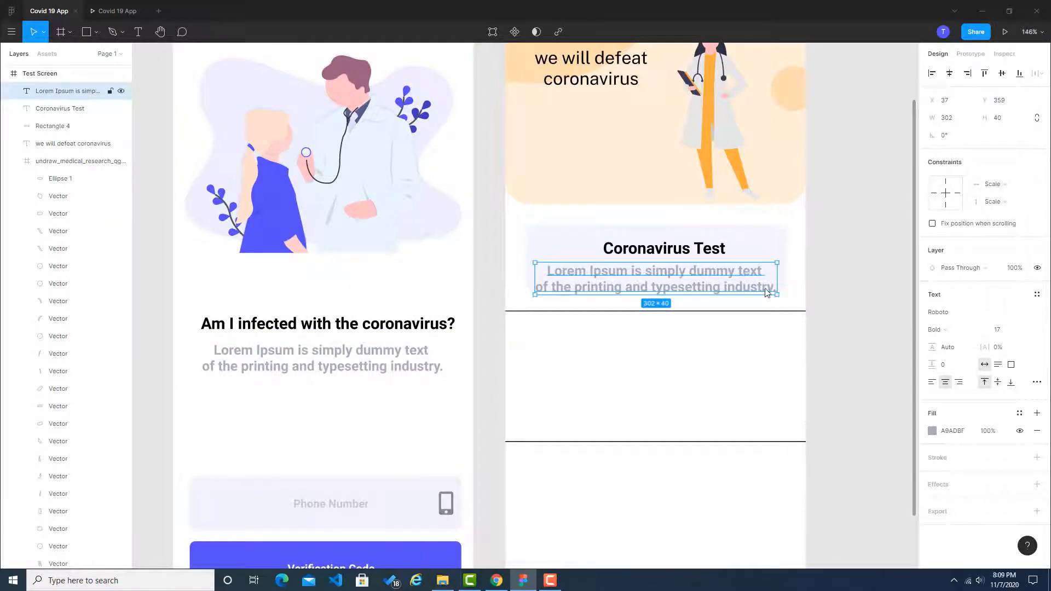
text(10)
key(Return)
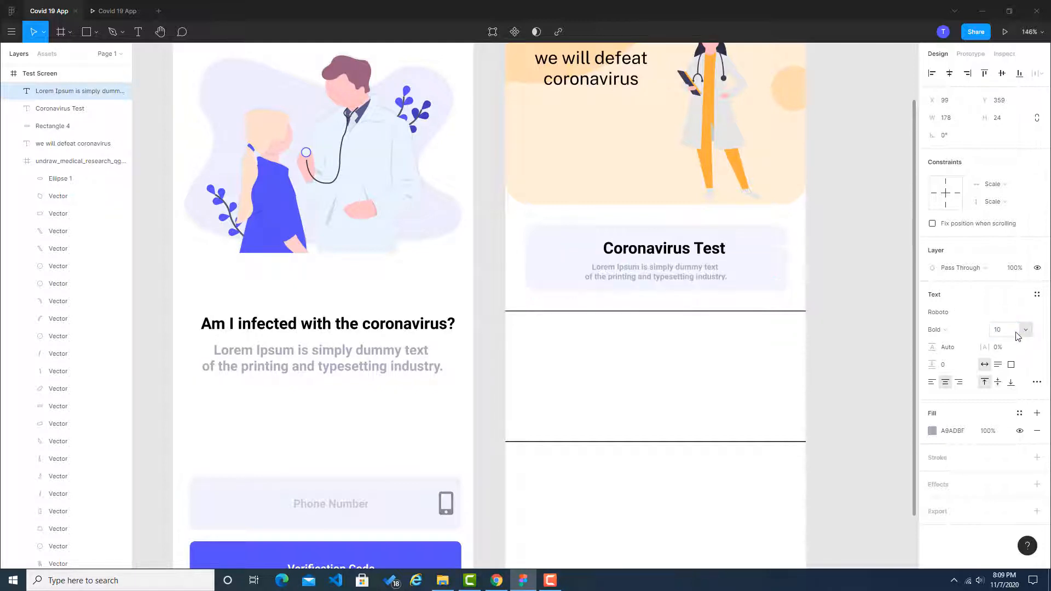
click(837, 279)
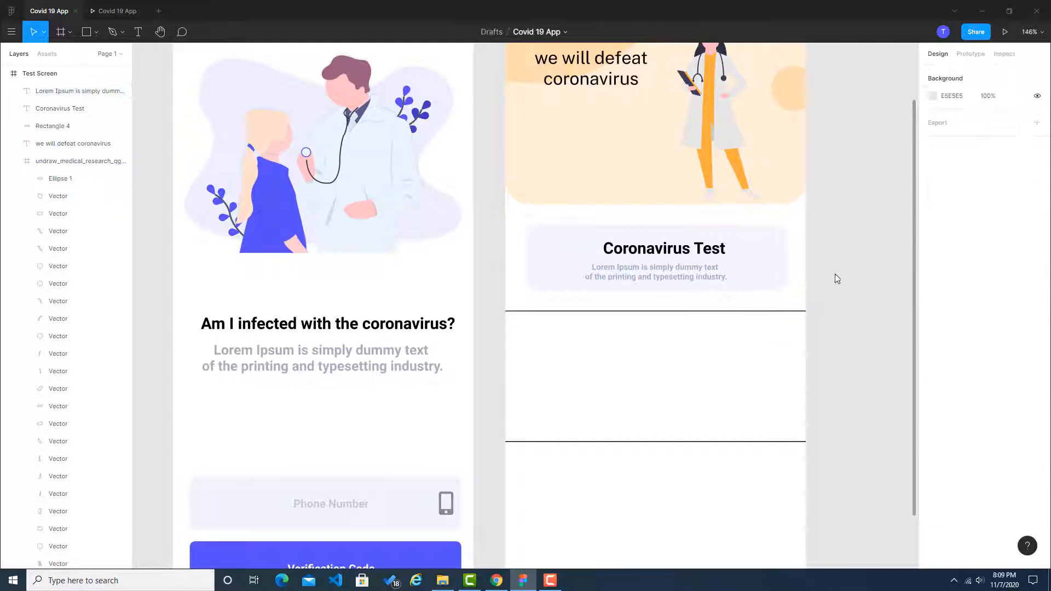
Step: Left-align the card's Lorem Ipsum text and place it just below the title with their left edges lined up
click(702, 271)
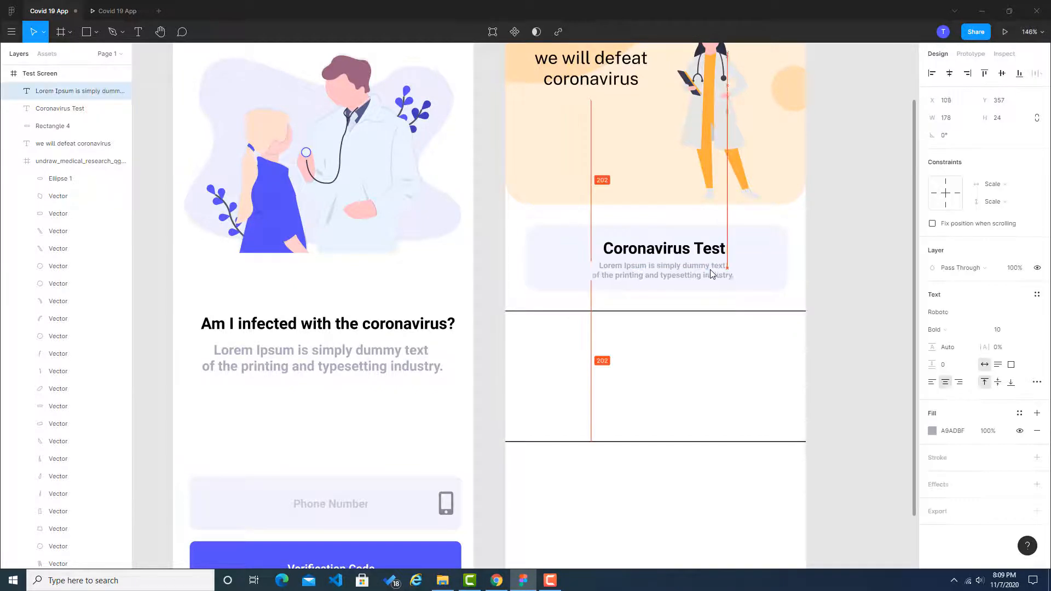
click(933, 382)
drag(655, 282, 655, 278)
click(846, 275)
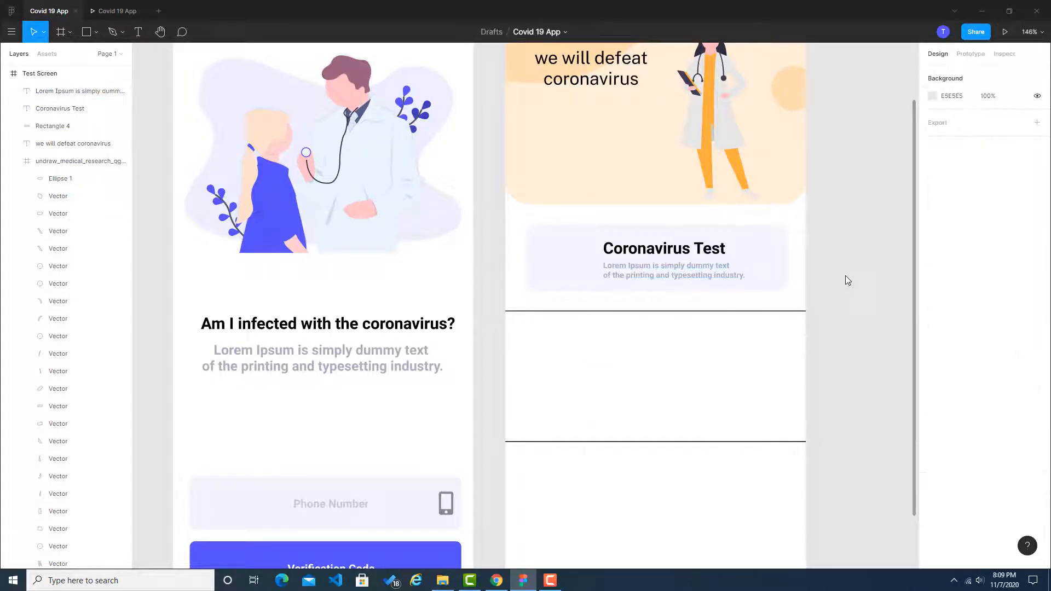
Step: Check the card title in the Dribbble reference and set the "Coronavirus Test" title's font size to 18
key(alt+Tab)
key(alt+Tab)
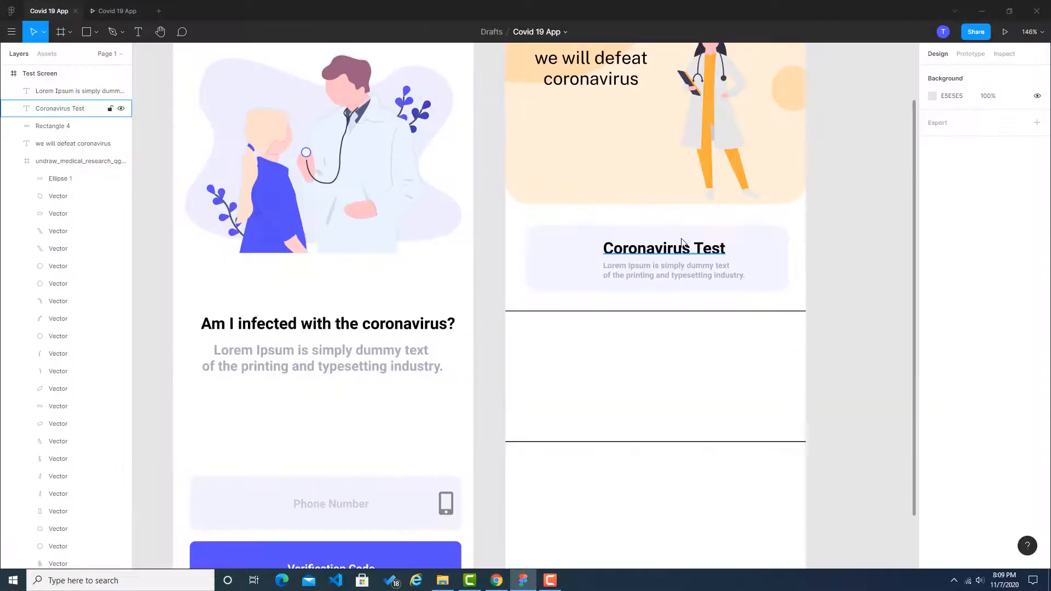
click(684, 255)
click(1013, 332)
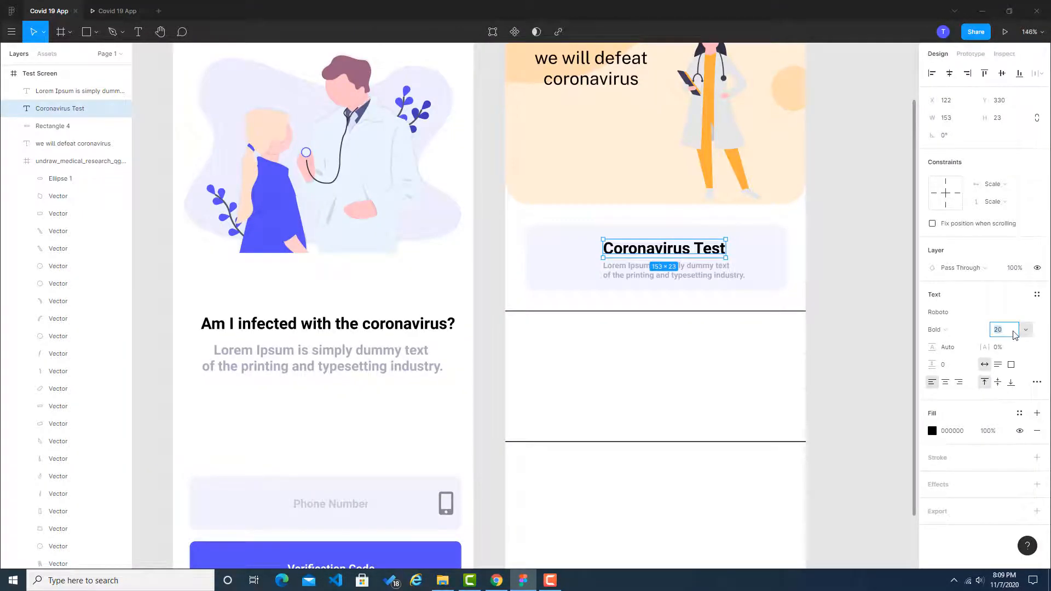
text(18)
key(Return)
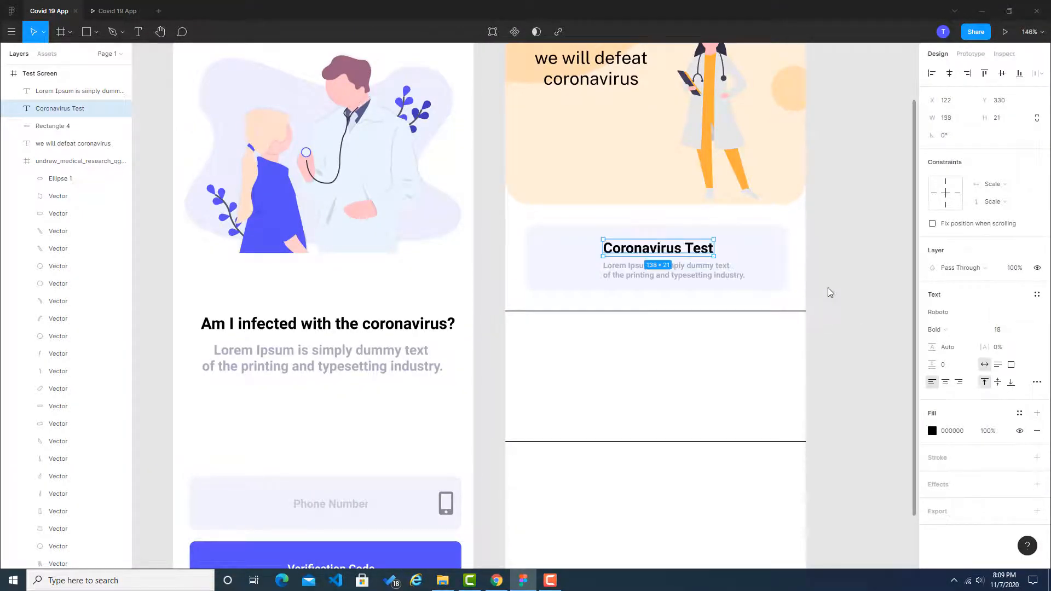
Step: Try font size 12 on the card's Lorem Ipsum text, and return it to 10
click(827, 287)
click(723, 273)
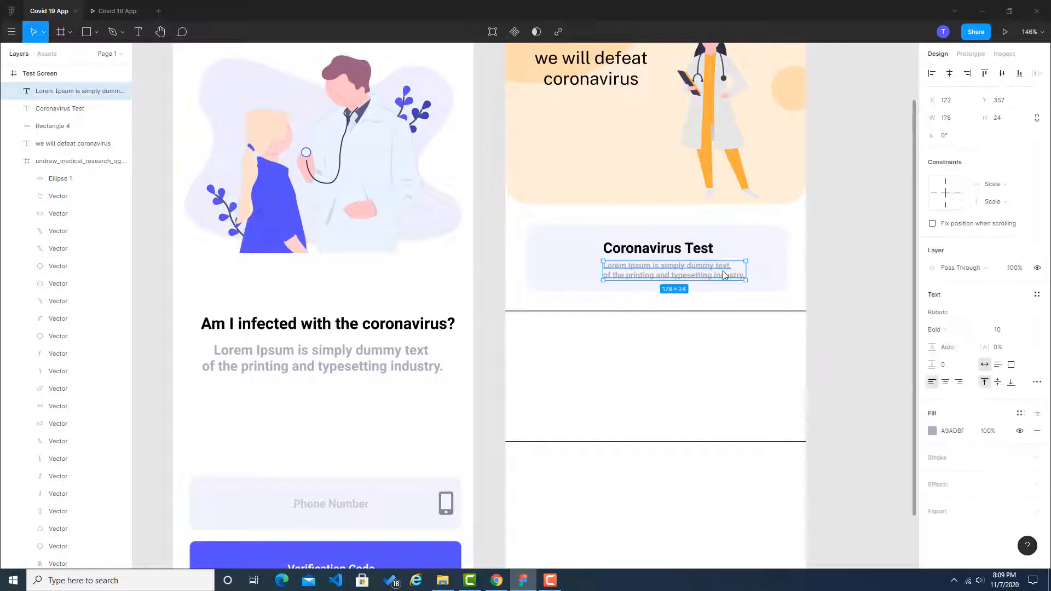
click(1003, 331)
key(Return)
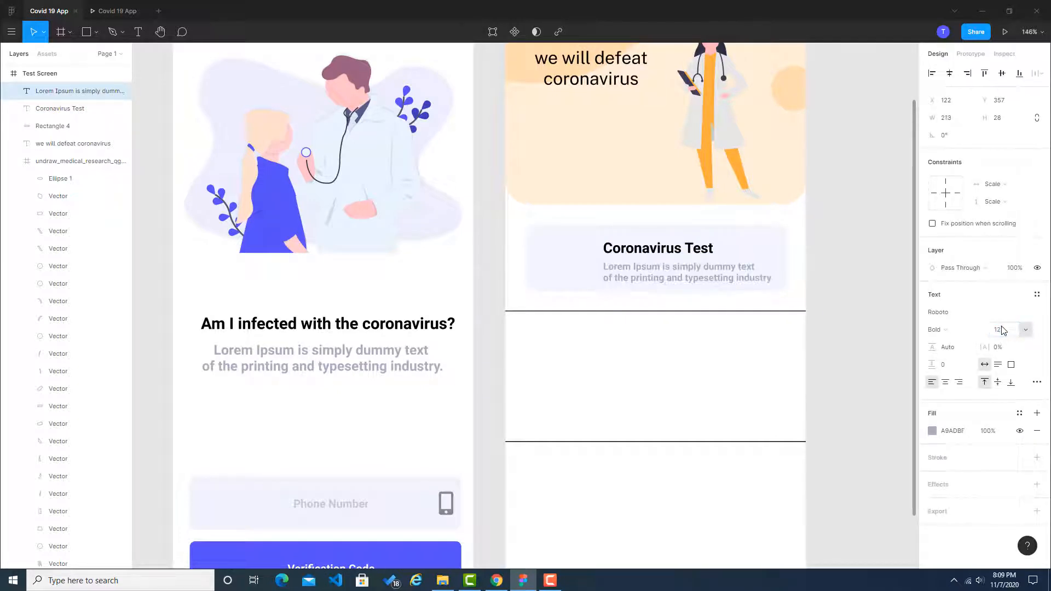
text(10)
key(Return)
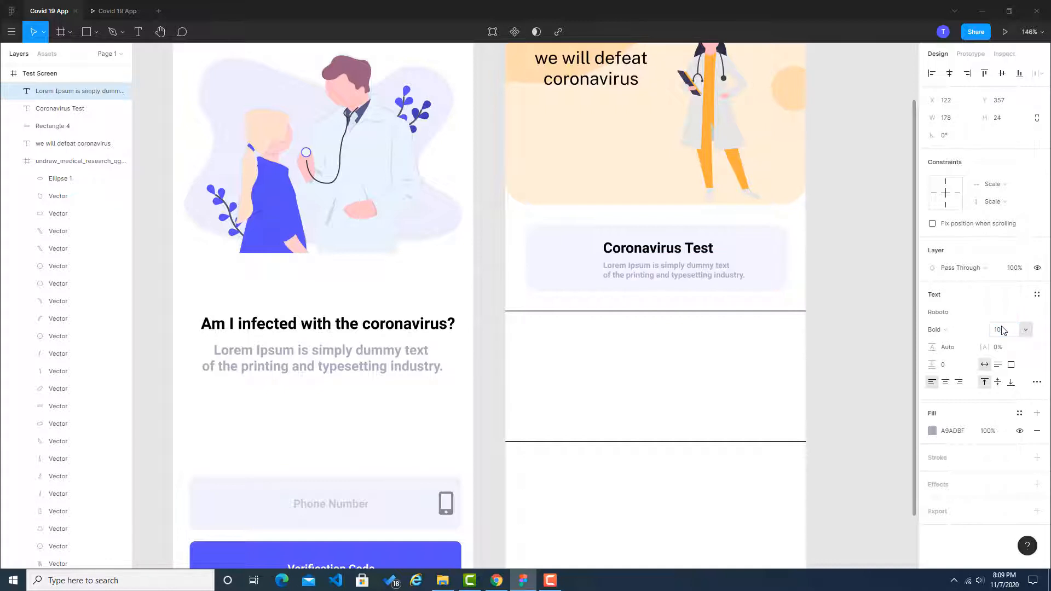
click(894, 291)
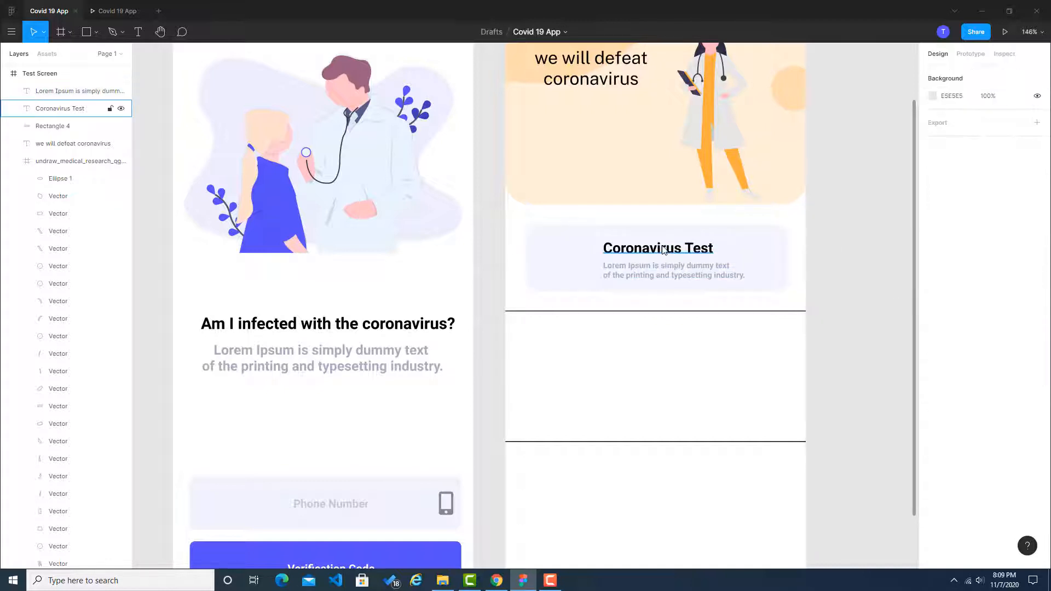
Step: Raise the card's texts slightly, placing the "Coronavirus Test" title at Y 326 and the Lorem Ipsum text at Y 353
click(691, 248)
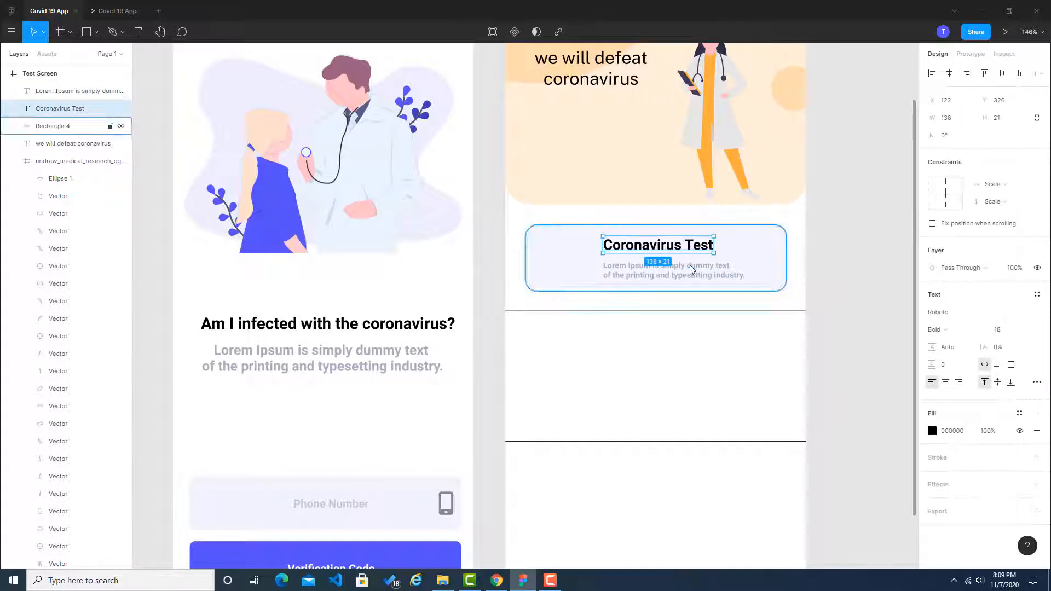
click(690, 269)
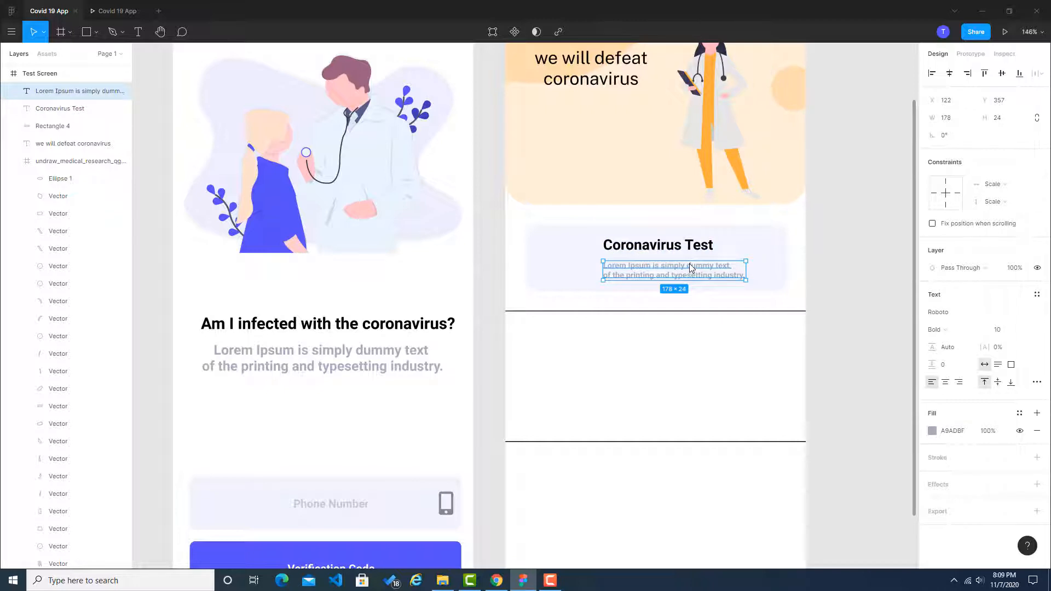
drag(691, 269, 691, 265)
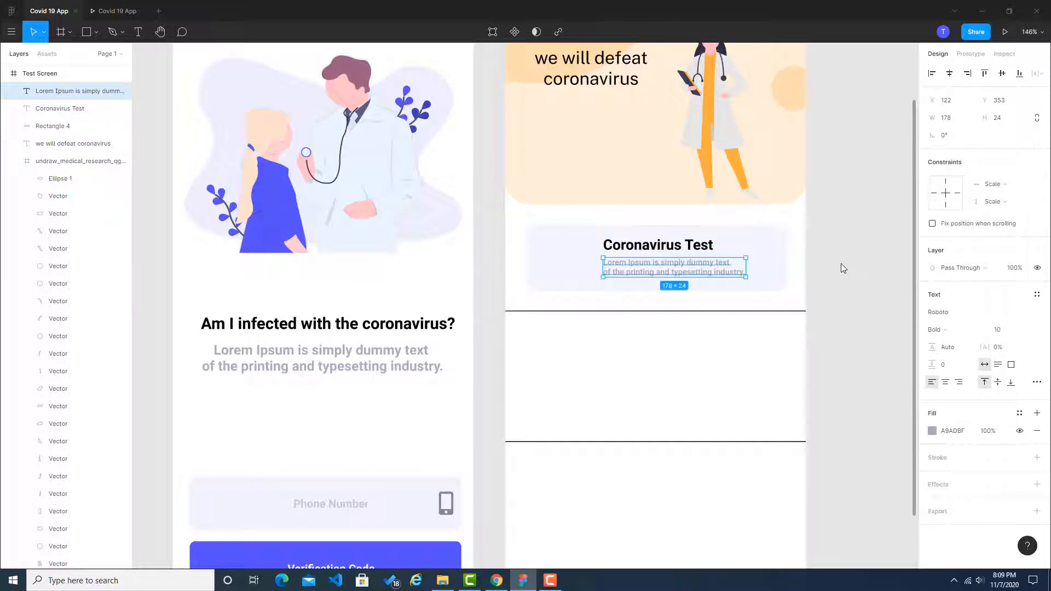
click(852, 267)
Step: Switch to the browser, close the Mobile Alt and Network Icons pages, and search Font Awesome for "gear"
key(alt+Tab)
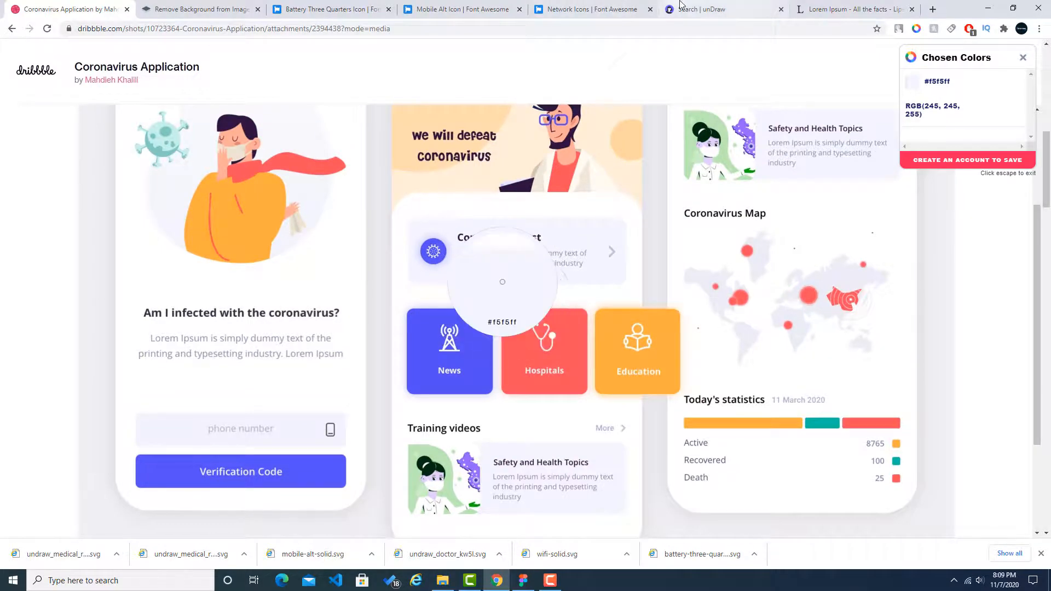
click(830, 7)
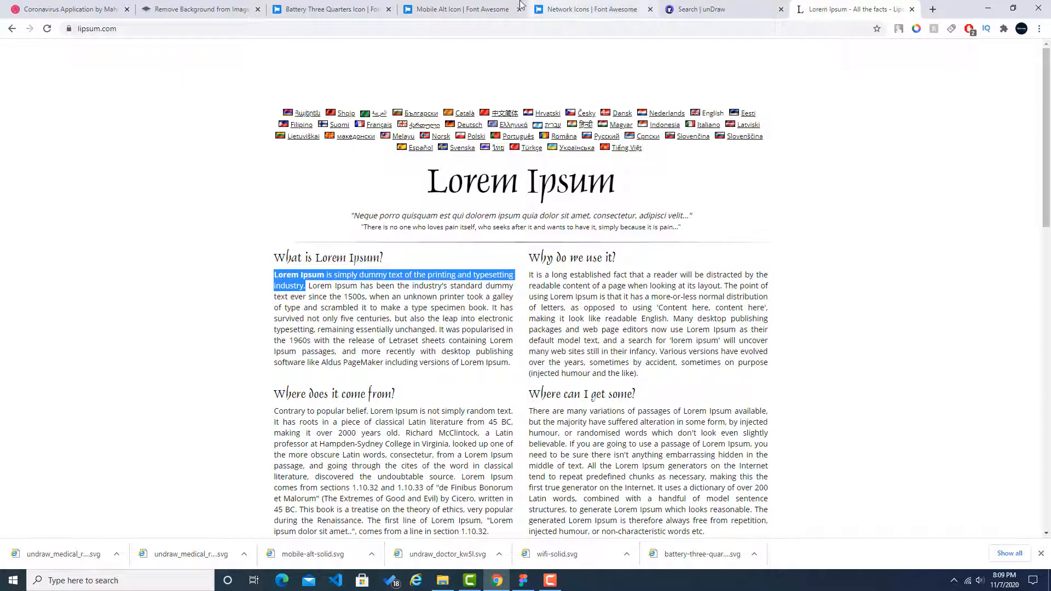
click(715, 6)
click(329, 9)
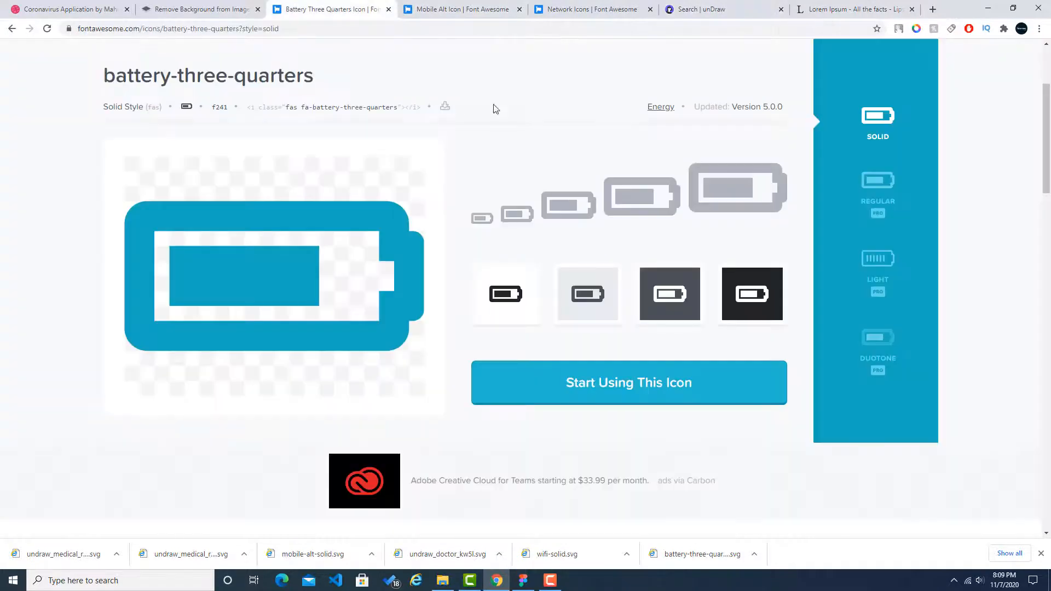
click(520, 9)
click(519, 9)
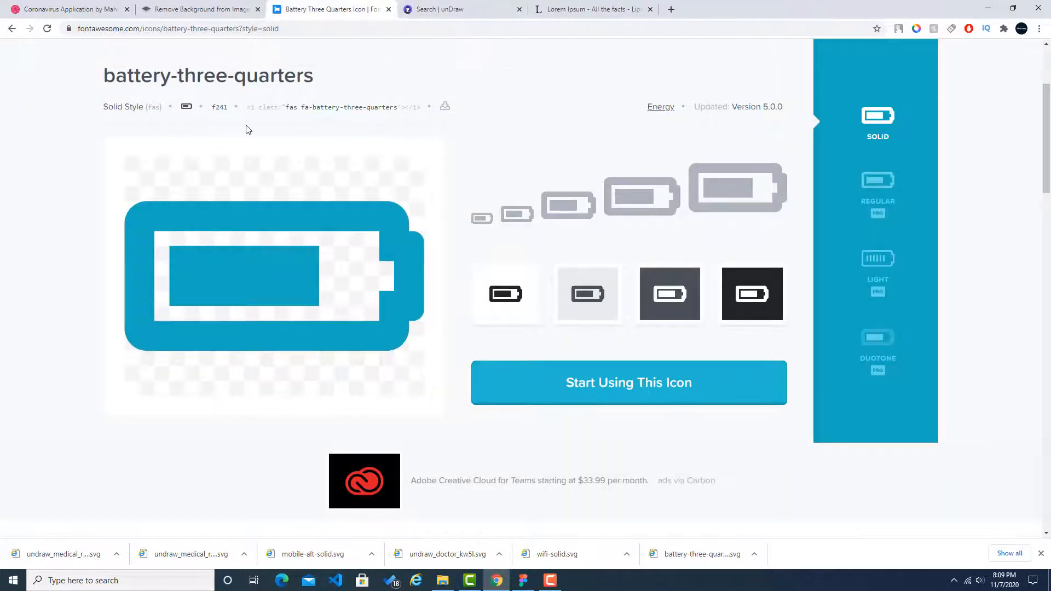
scroll(255, 114, up, 3)
click(322, 74)
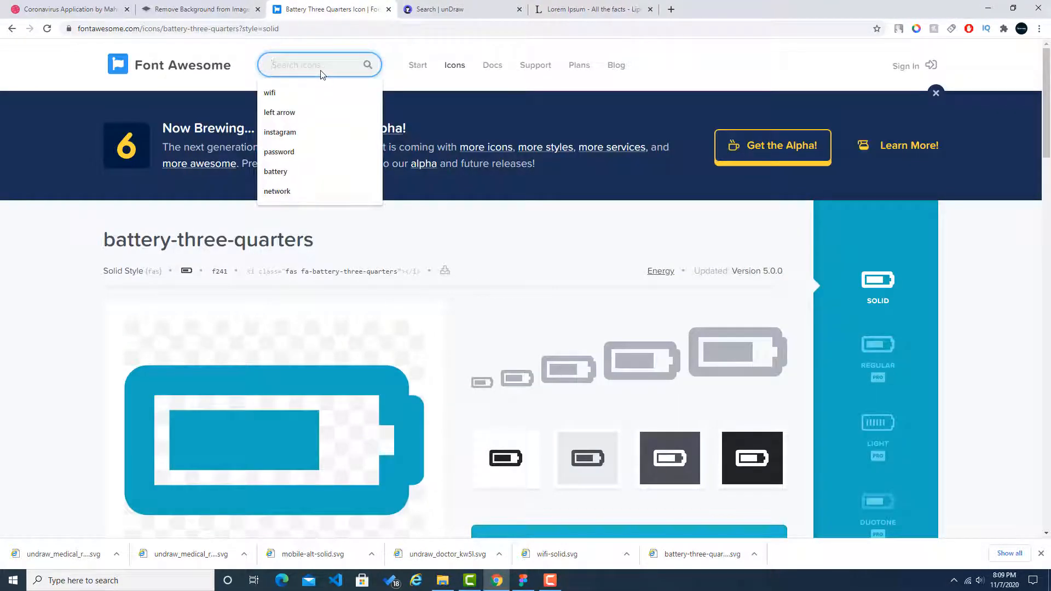
text(gear)
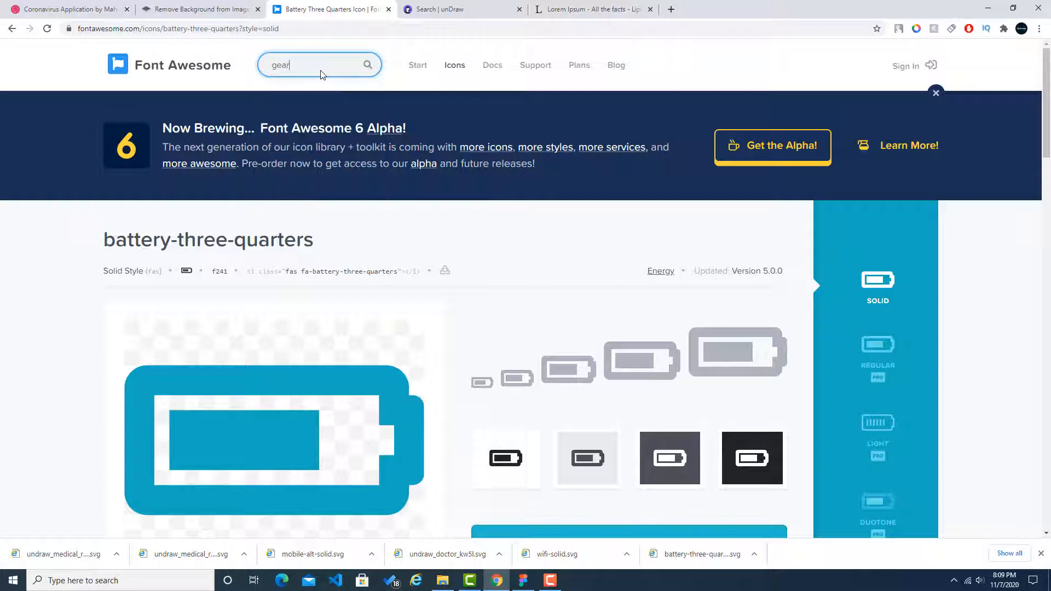
key(Return)
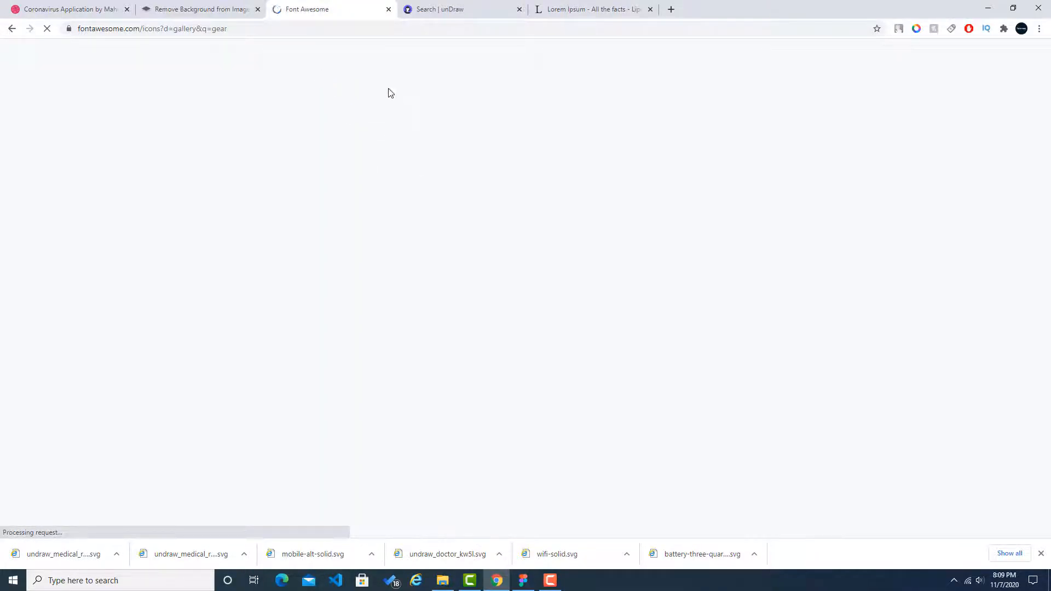
Step: Check the card's icon in the Dribbble reference and draw a 40 × 40 circle before the "Coronavirus Test" title in Figma
click(70, 7)
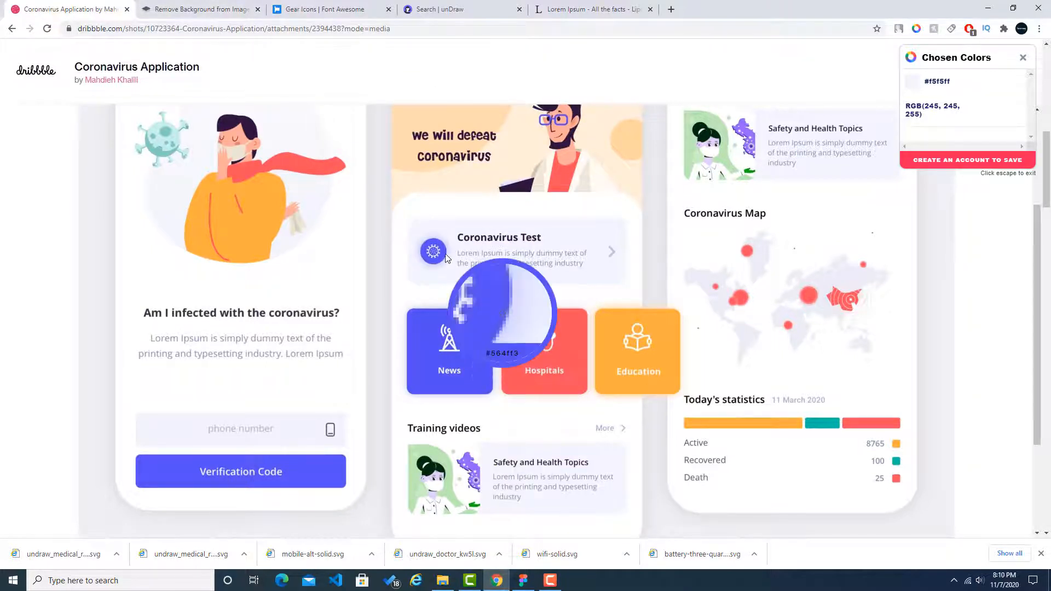
click(523, 580)
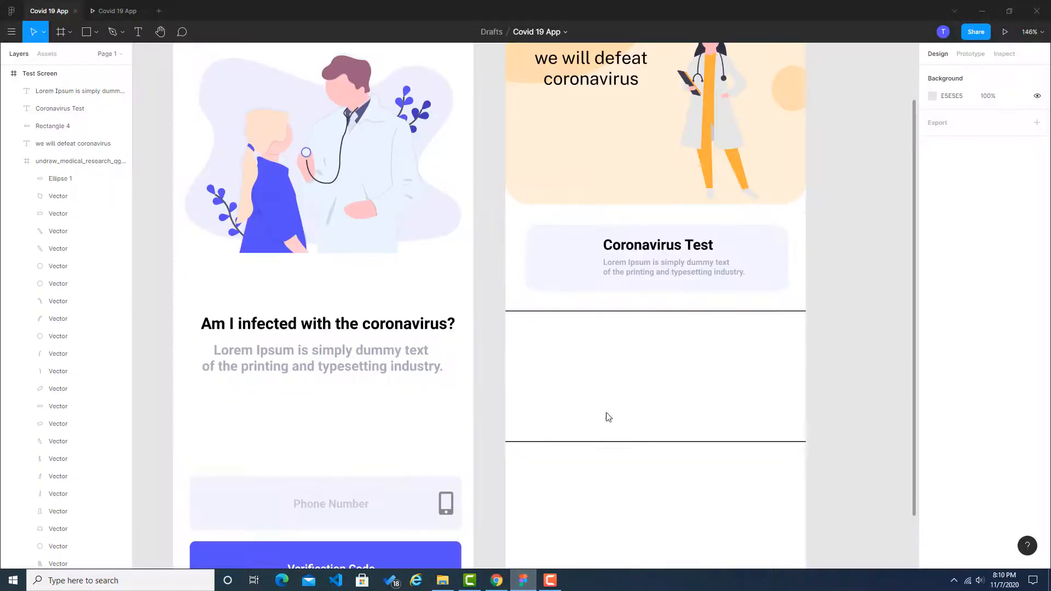
click(98, 36)
click(88, 96)
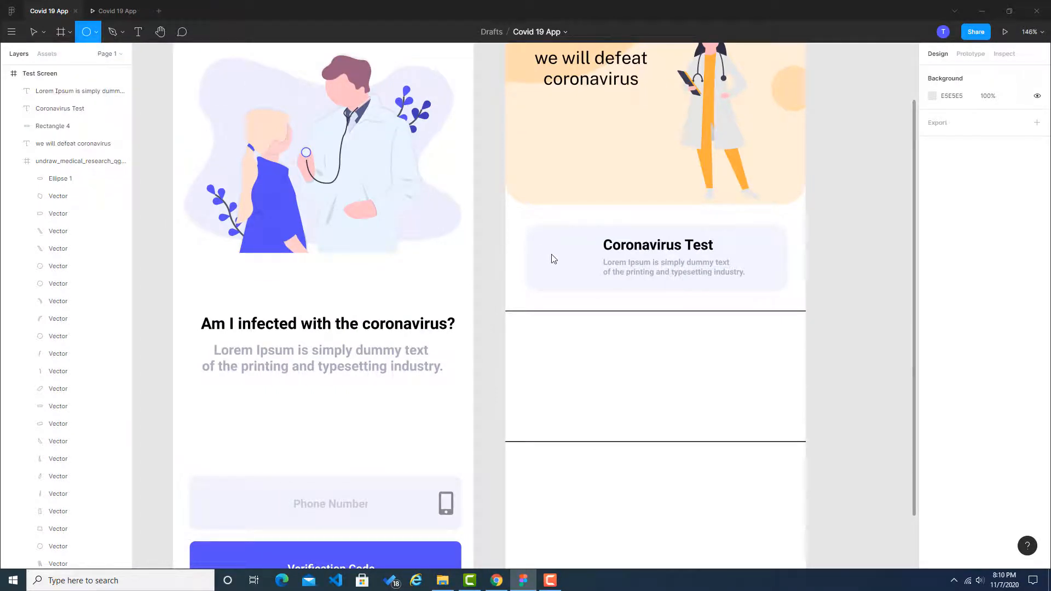
mouse_move(550, 249)
mouse_down()
mouse_move(583, 281)
mouse_move(567, 263)
mouse_up()
click(808, 284)
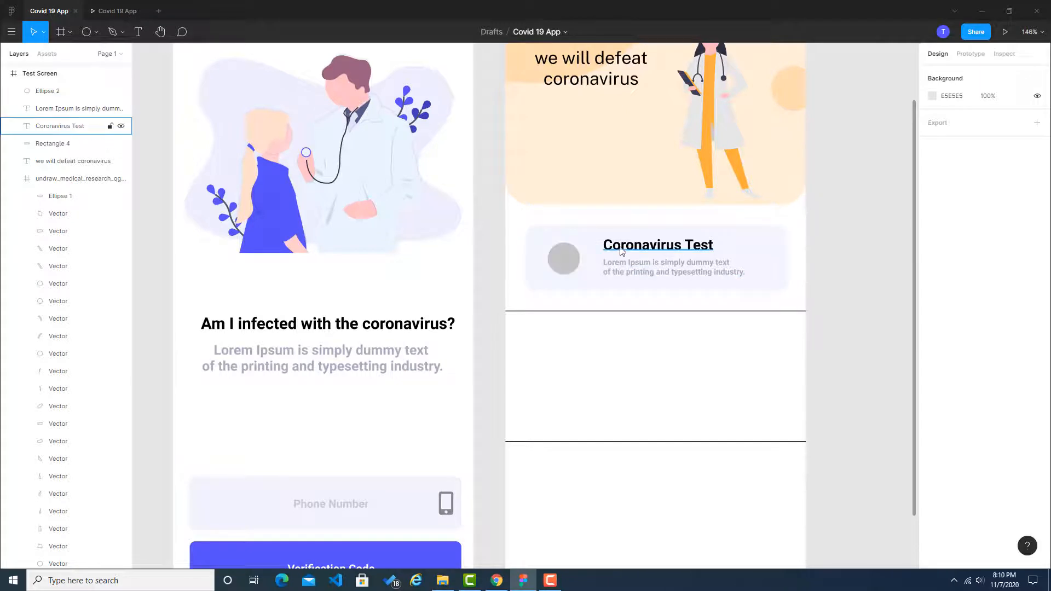
Step: Move the "Coronavirus Test" title and its Lorem Ipsum text together closer to the circle, to X 116 and slightly lower
drag(602, 235, 645, 265)
key(ctrl+z)
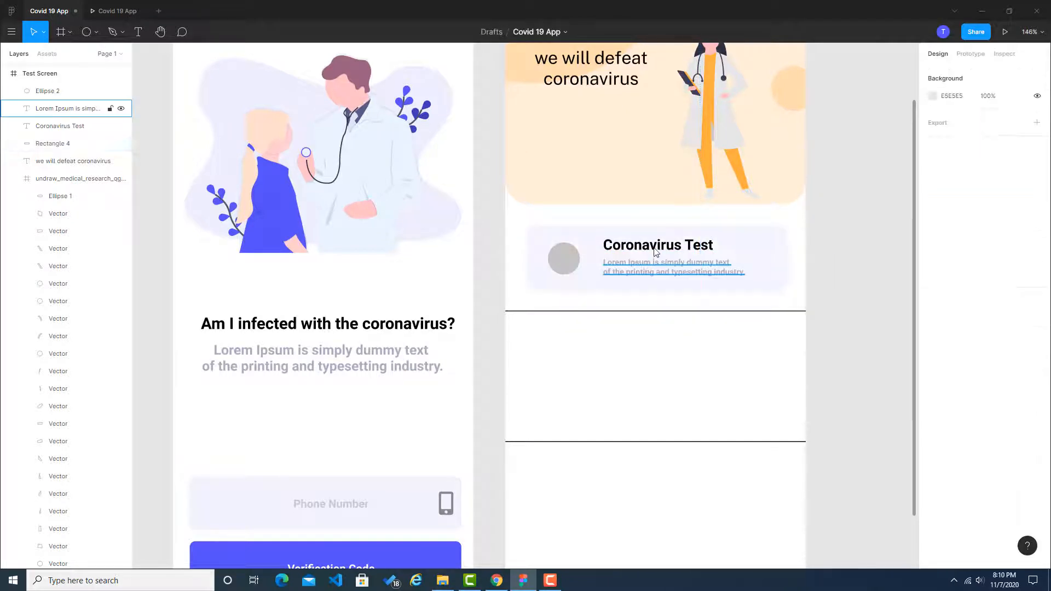
click(650, 249)
shift+click(651, 273)
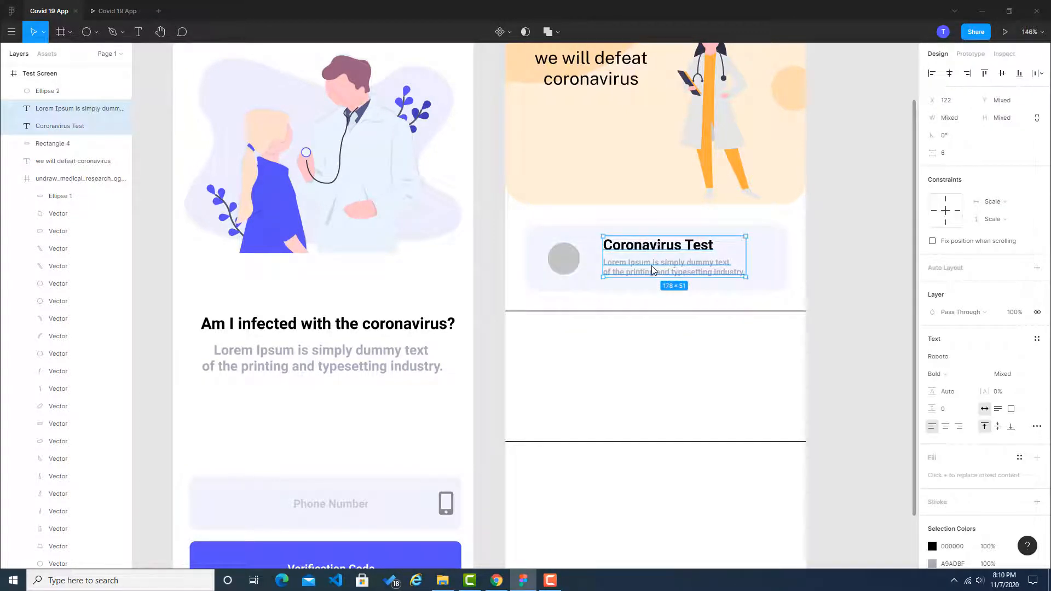
drag(653, 272, 652, 270)
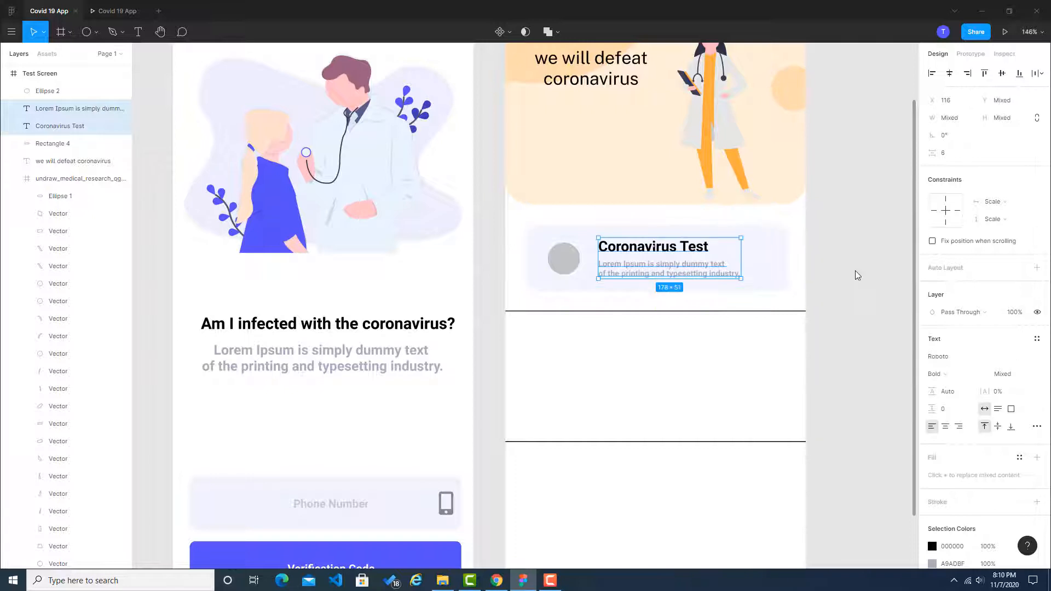
click(856, 270)
Step: Sample the card icon's blue #564ff5 from the Dribbble reference and apply it as the circle's fill in Figma
click(574, 260)
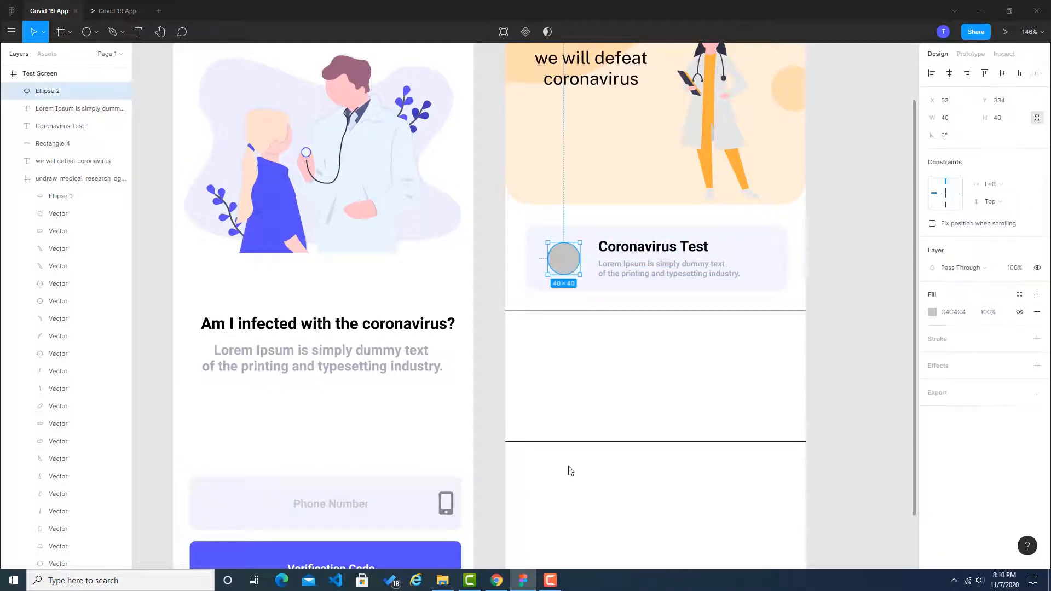
click(496, 581)
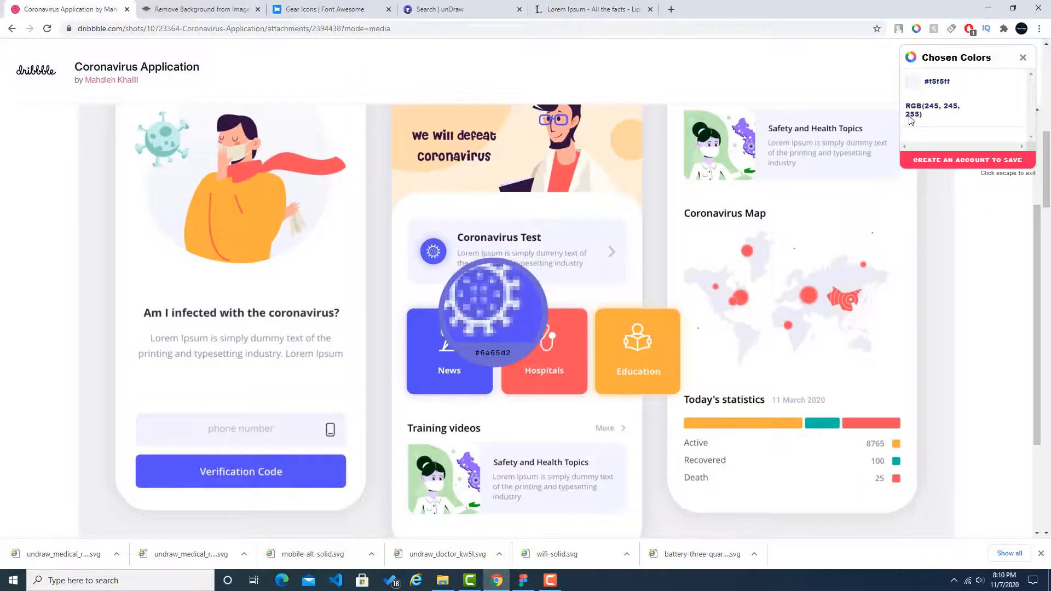
key(Escape)
click(917, 29)
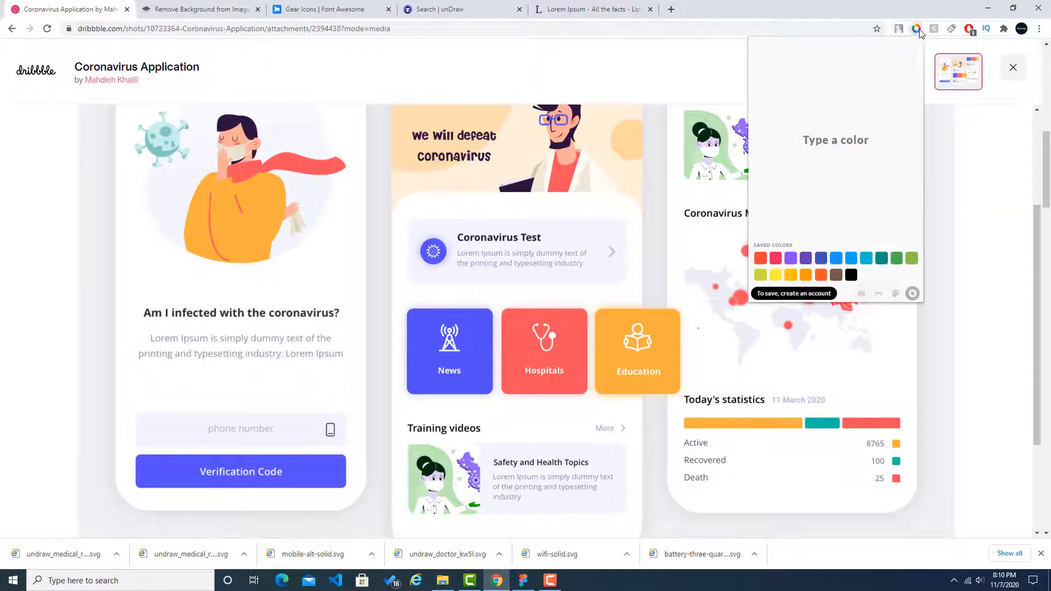
click(862, 294)
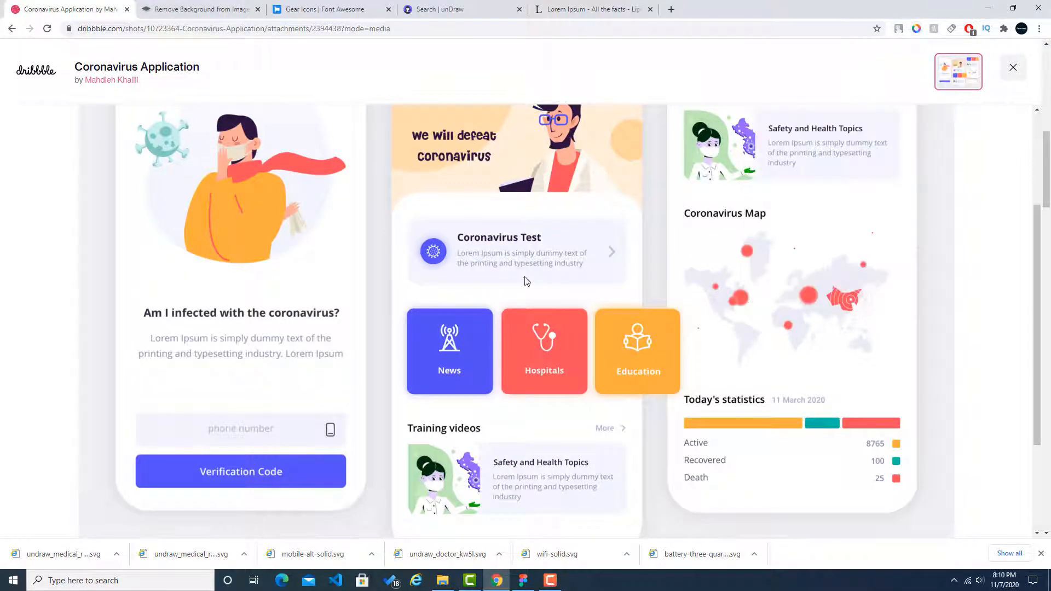
click(443, 253)
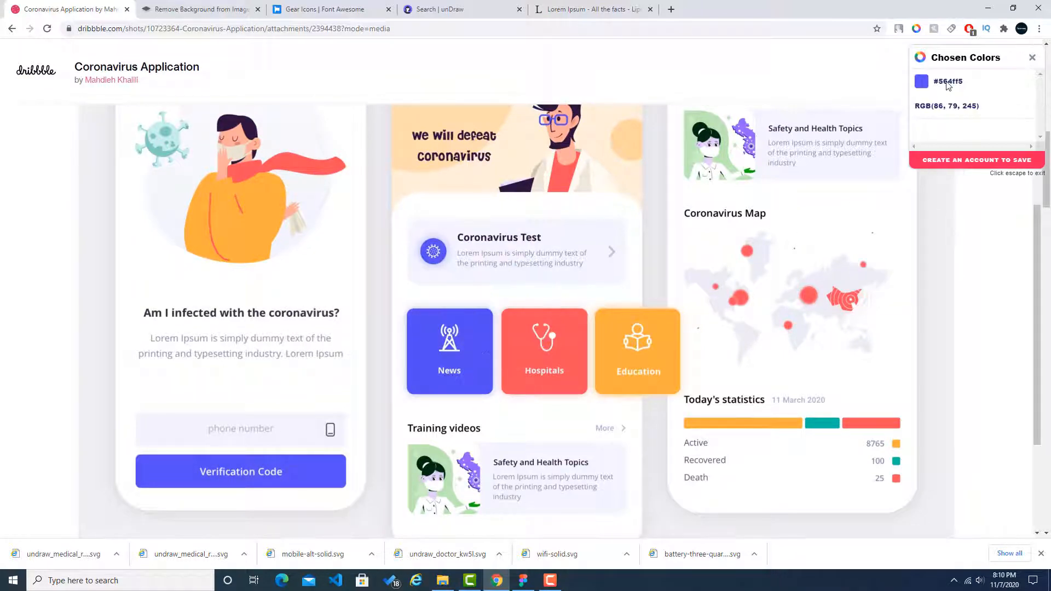
click(523, 580)
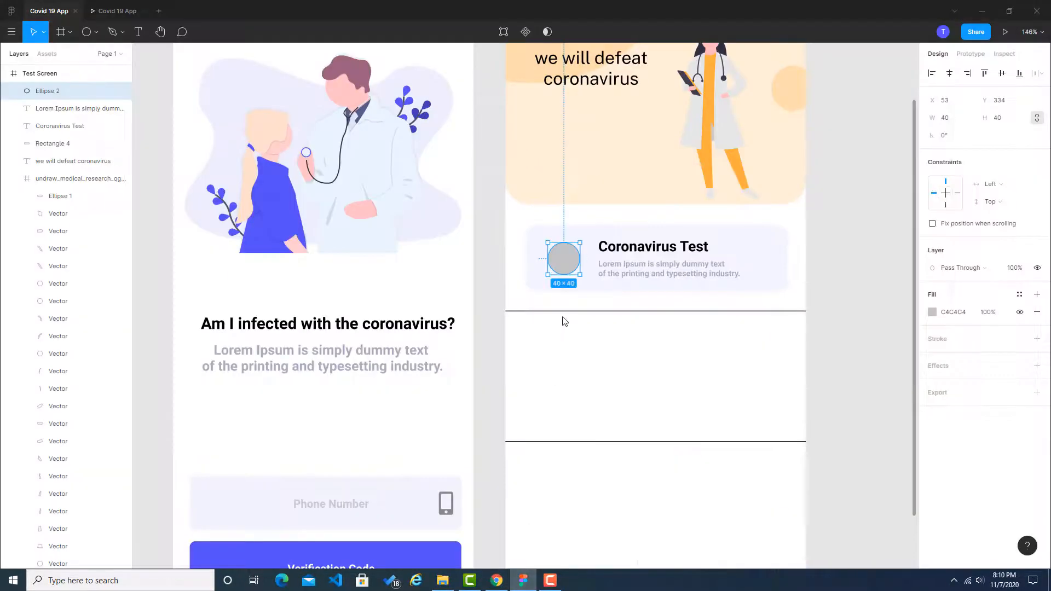
click(942, 310)
text(#564ff5)
click(883, 346)
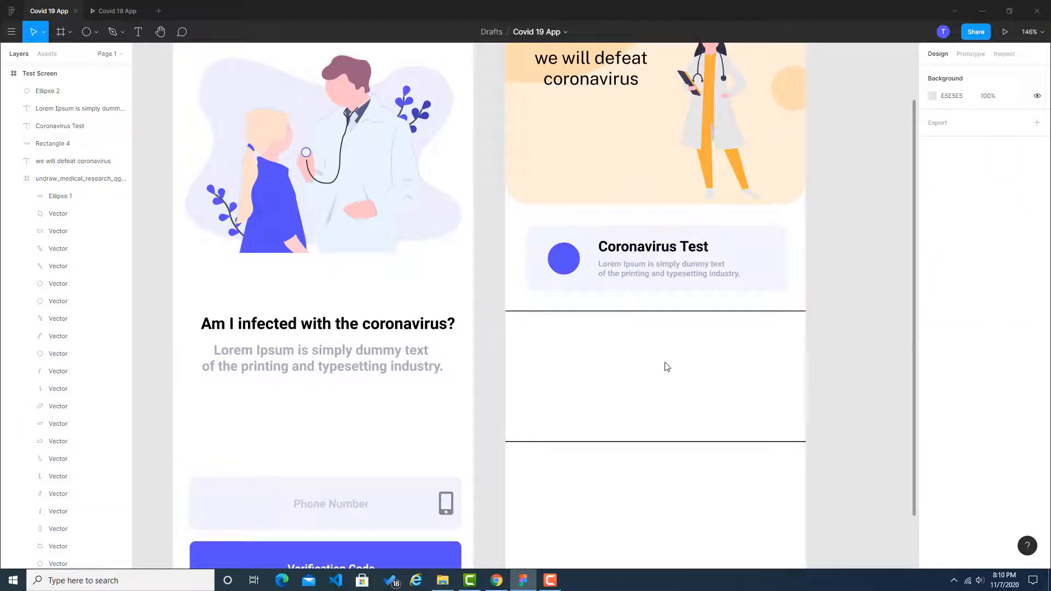
Step: Return to the Font Awesome gear results in the browser, look at the solid cog icon and go back to the results
key(alt+Tab)
click(471, 8)
click(379, 4)
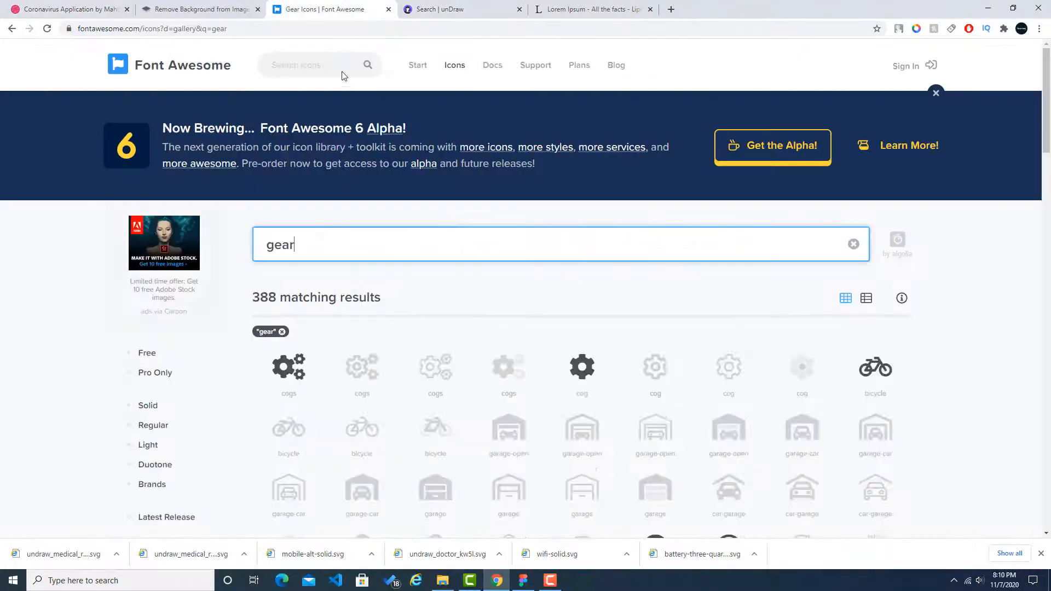
click(594, 370)
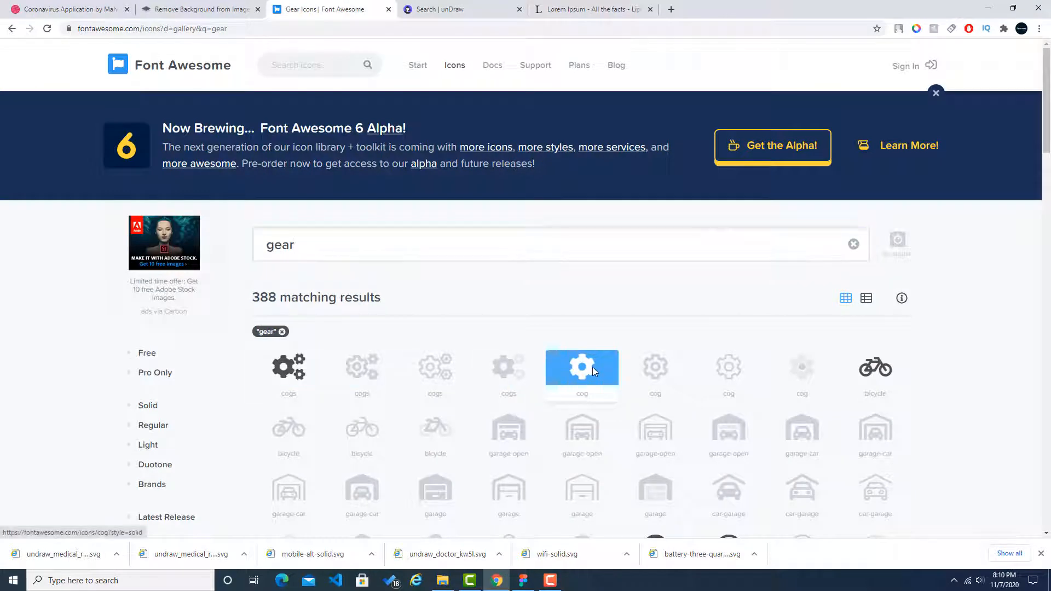
click(595, 370)
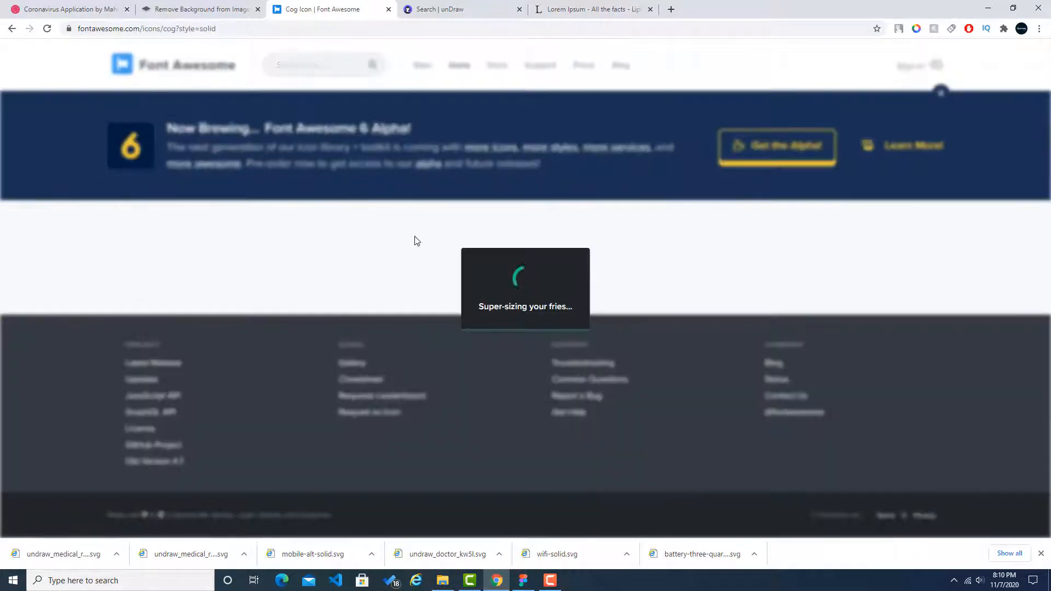
click(8, 33)
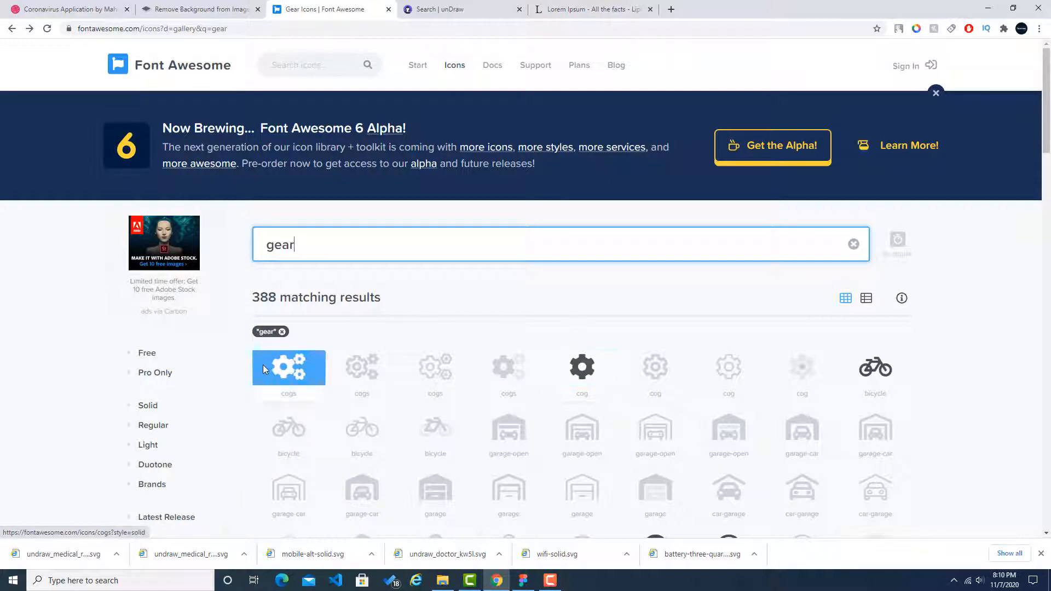
Step: Open the solid cogs icon on Font Awesome and download it as an SVG, agreeing to the attribution terms
click(294, 369)
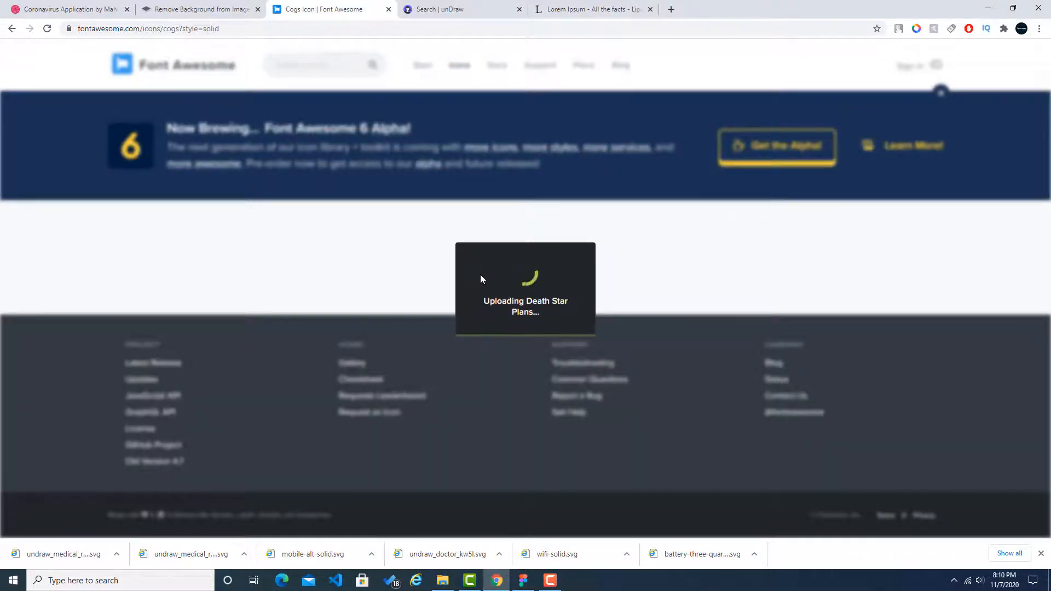
scroll(421, 326, down, 2)
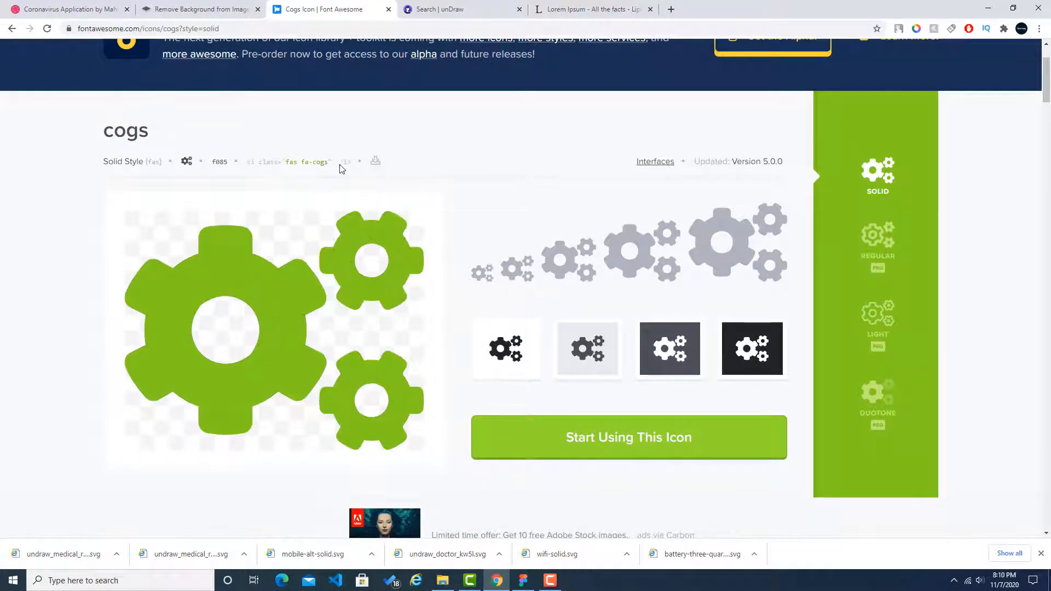
click(375, 163)
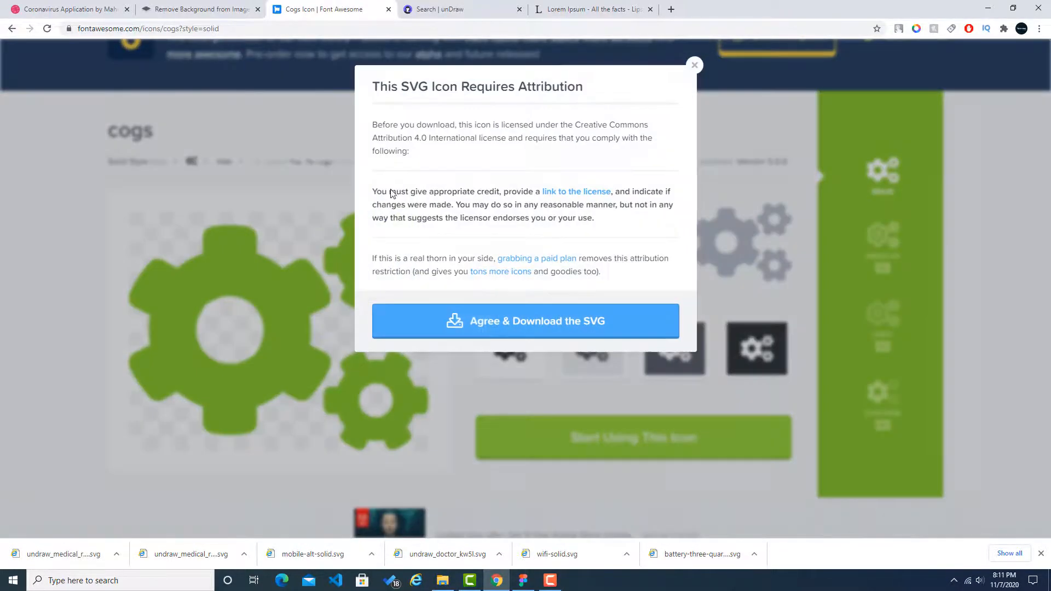
click(491, 327)
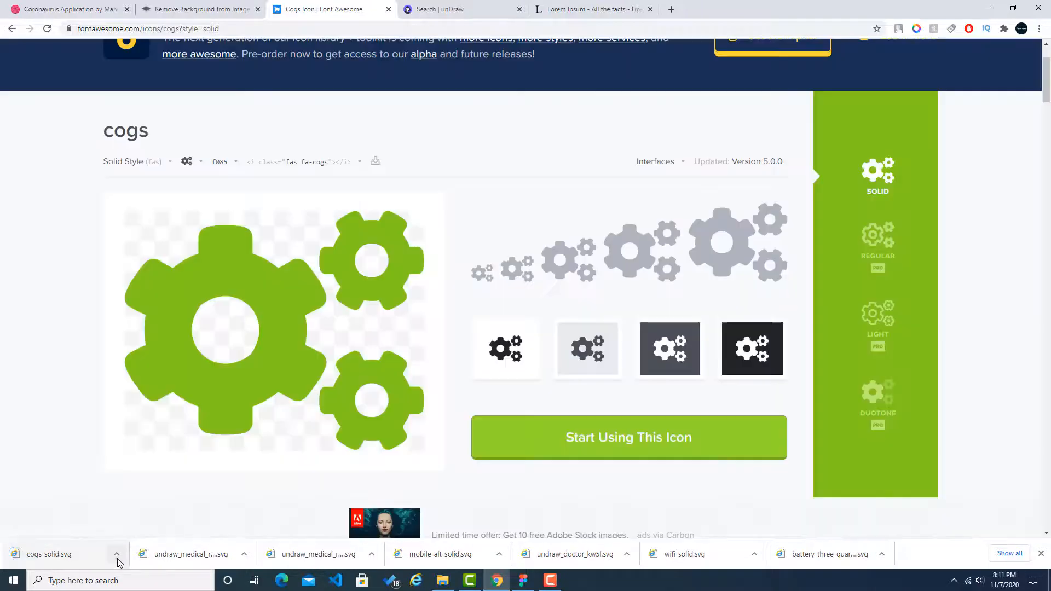
Step: Show the downloaded cogs-solid file in its folder and bring it onto the Test Screen in Figma
click(117, 554)
click(148, 516)
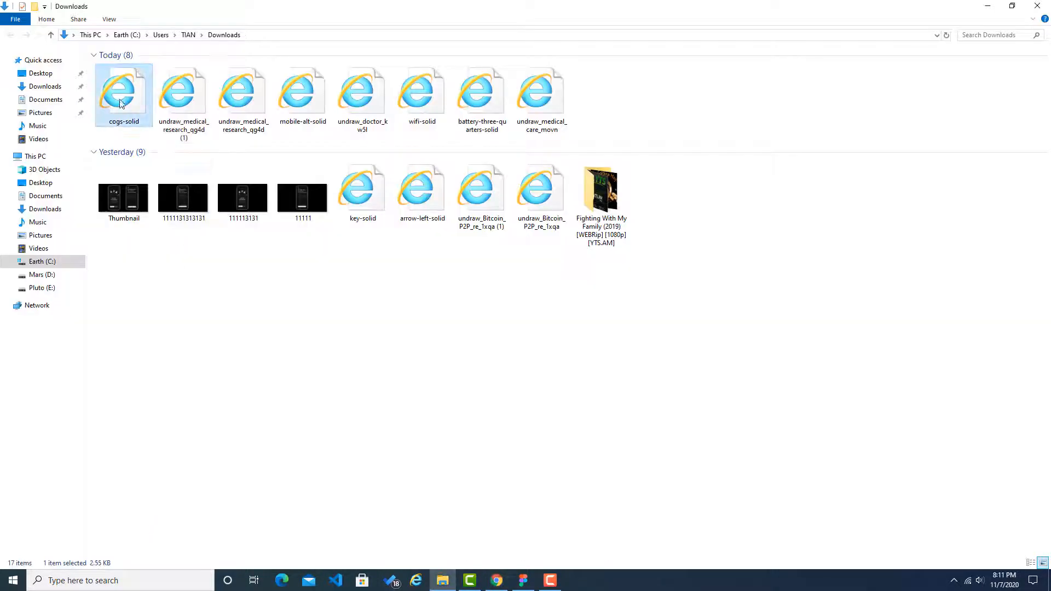
drag(122, 104, 553, 267)
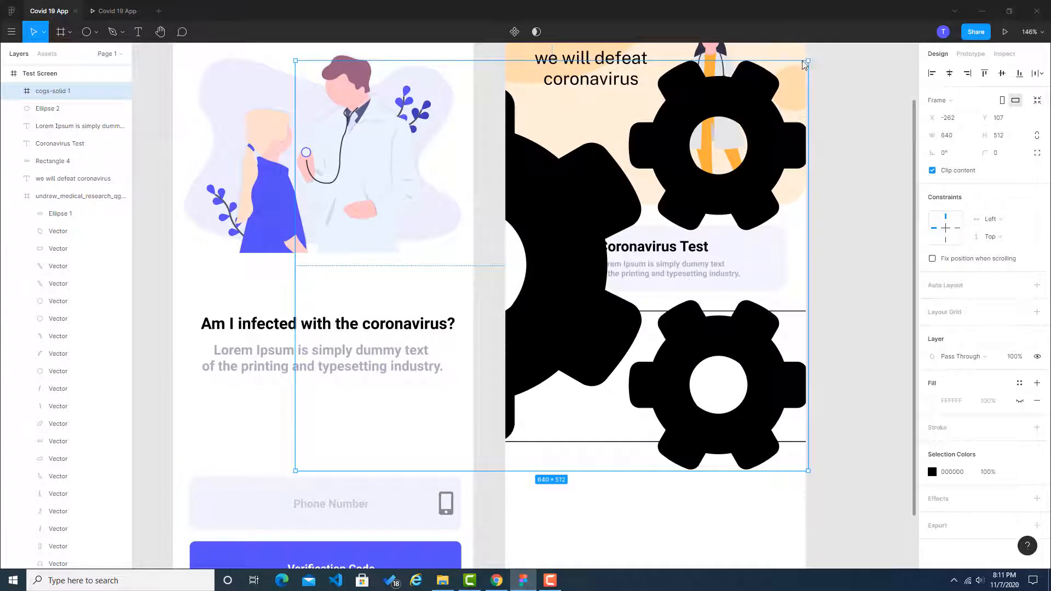
Step: Scale the cogs icon down to 29 × 23 and place it in the middle of the blue circle on the Coronavirus Test card
drag(805, 64, 489, 318)
drag(465, 354, 584, 267)
scroll(585, 268, up, 6)
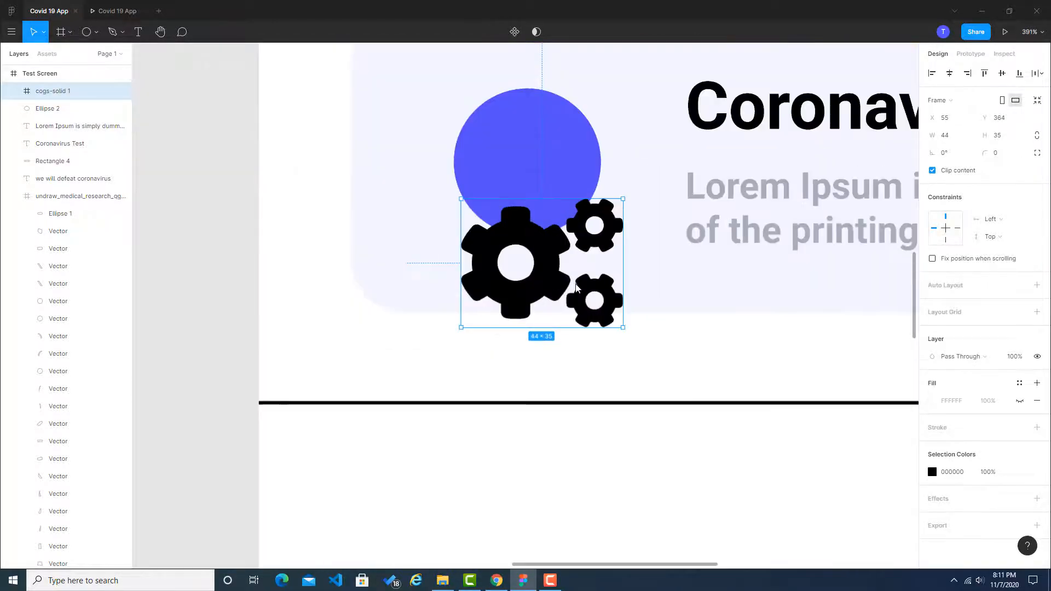
drag(622, 200, 564, 257)
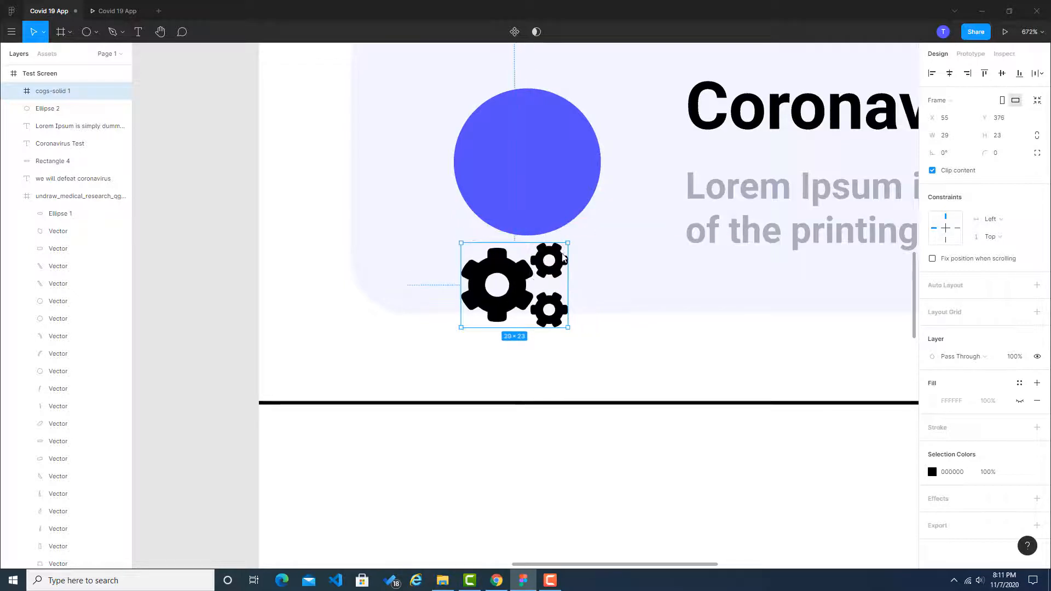
drag(498, 289, 510, 168)
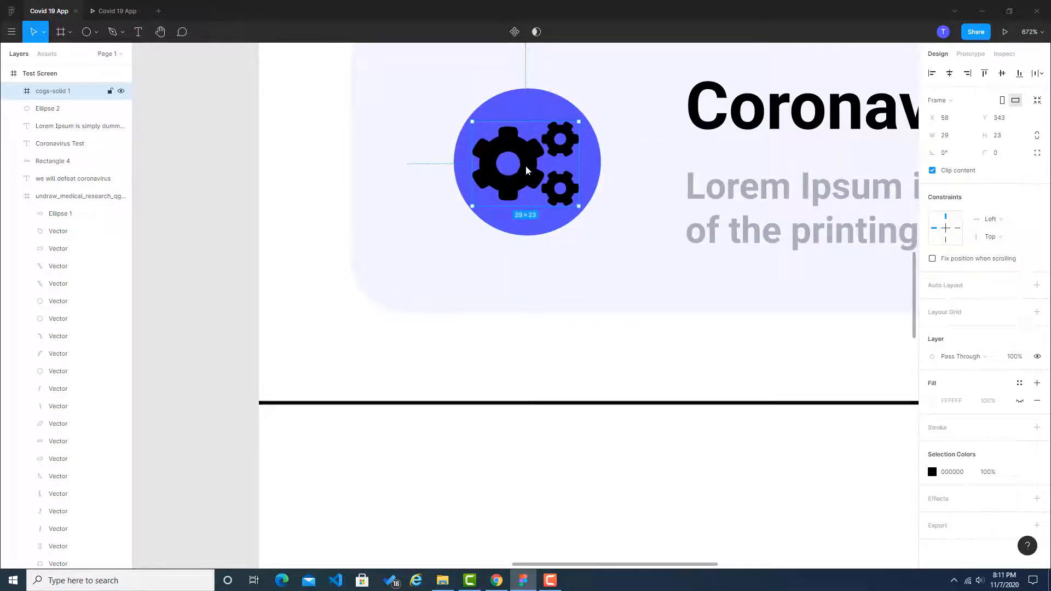
Step: Set the fill of the cogs icon's vector to white, FFFFFF
click(959, 402)
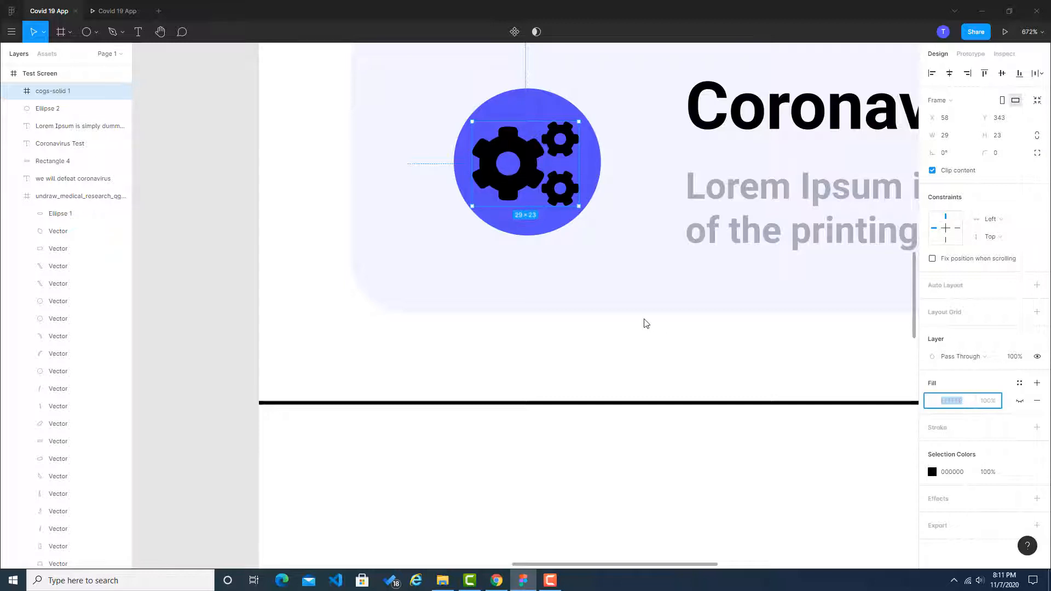
click(601, 347)
click(522, 169)
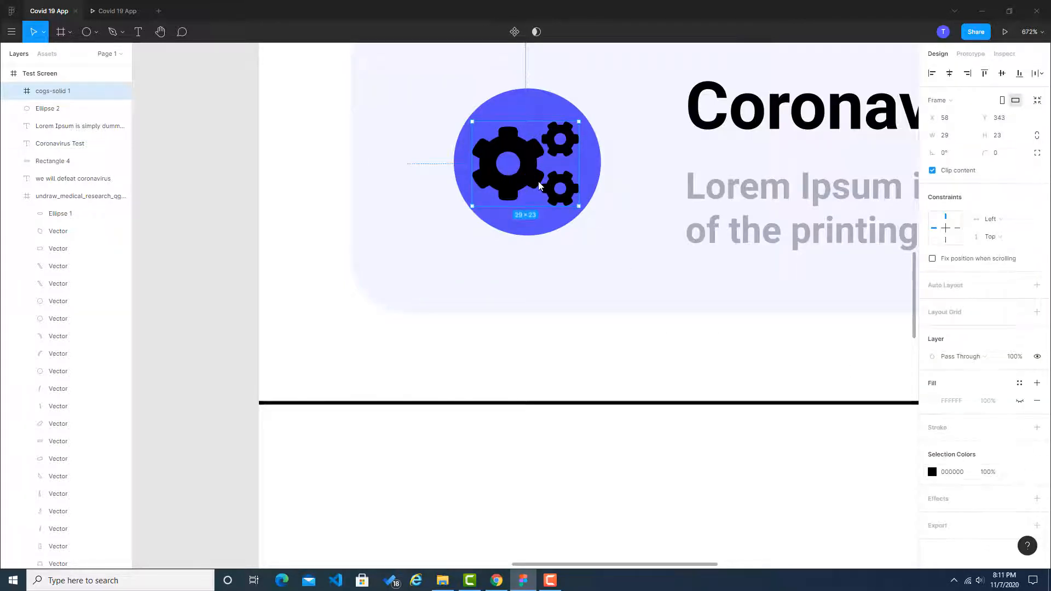
key(Return)
click(958, 299)
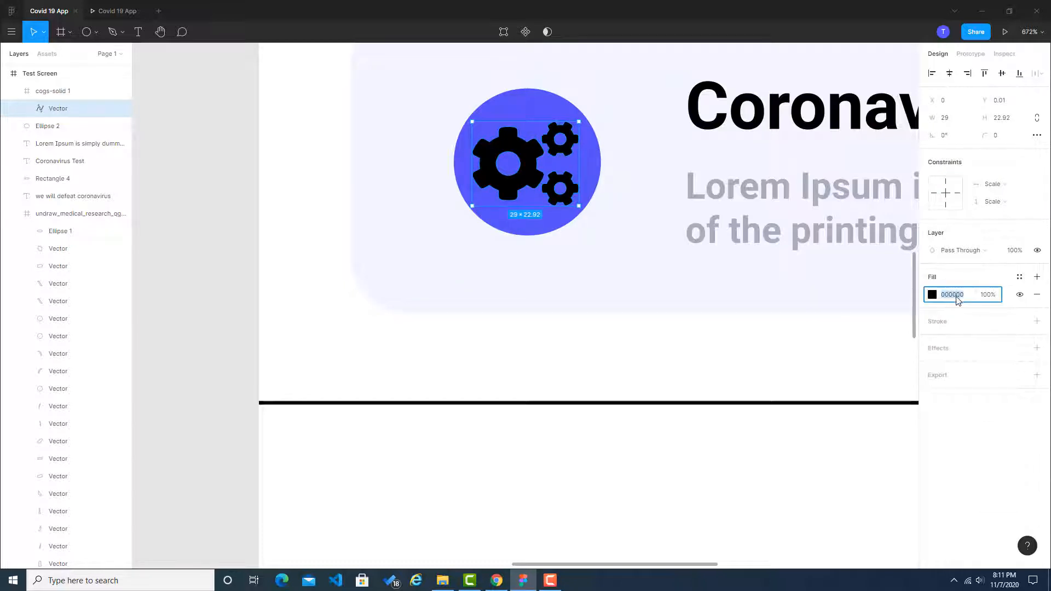
text(fff)
key(Return)
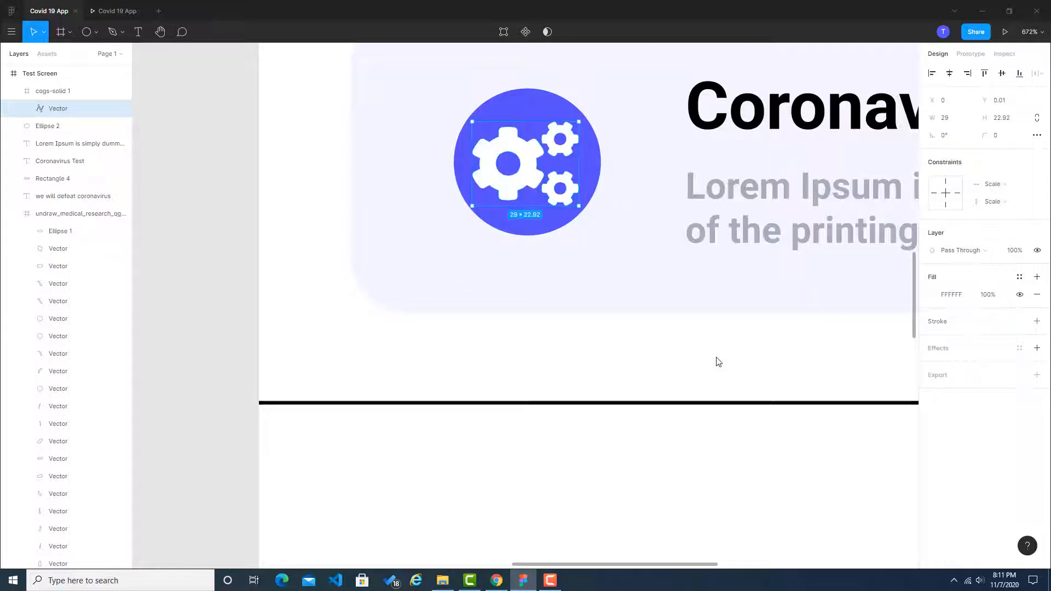
click(690, 335)
Step: Delete the upper black horizontal line directly below the Coronavirus Test card
scroll(688, 329, down, 3)
scroll(688, 329, down, 4)
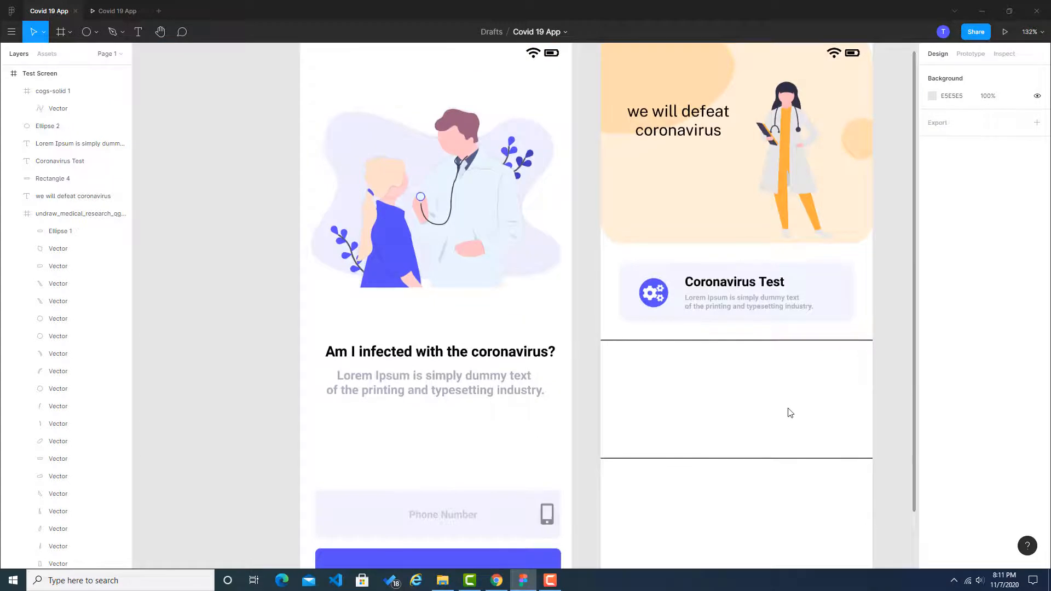
scroll(709, 368, up, 1)
click(711, 309)
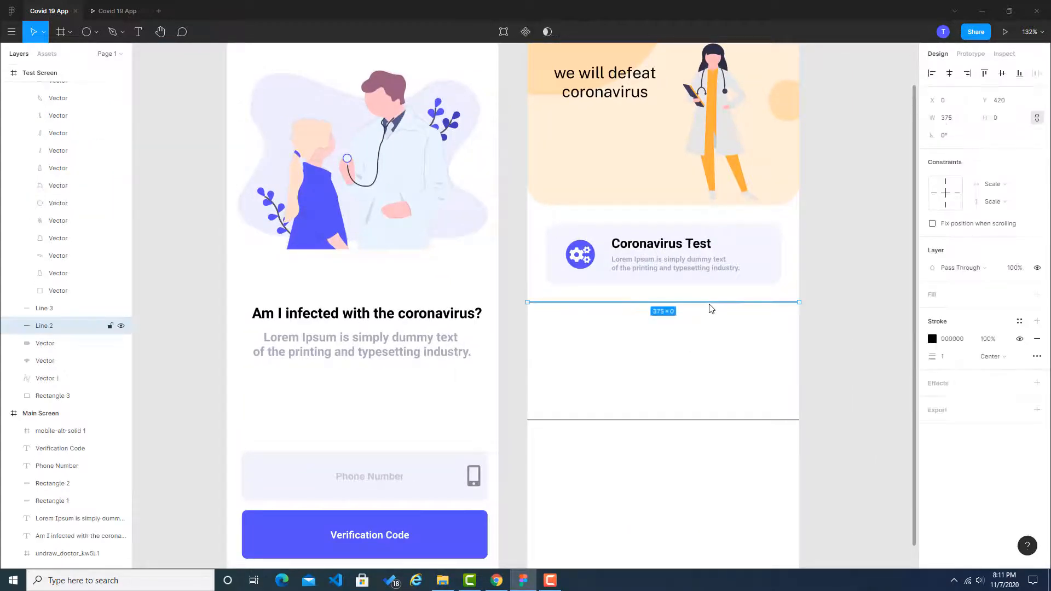
key(Delete)
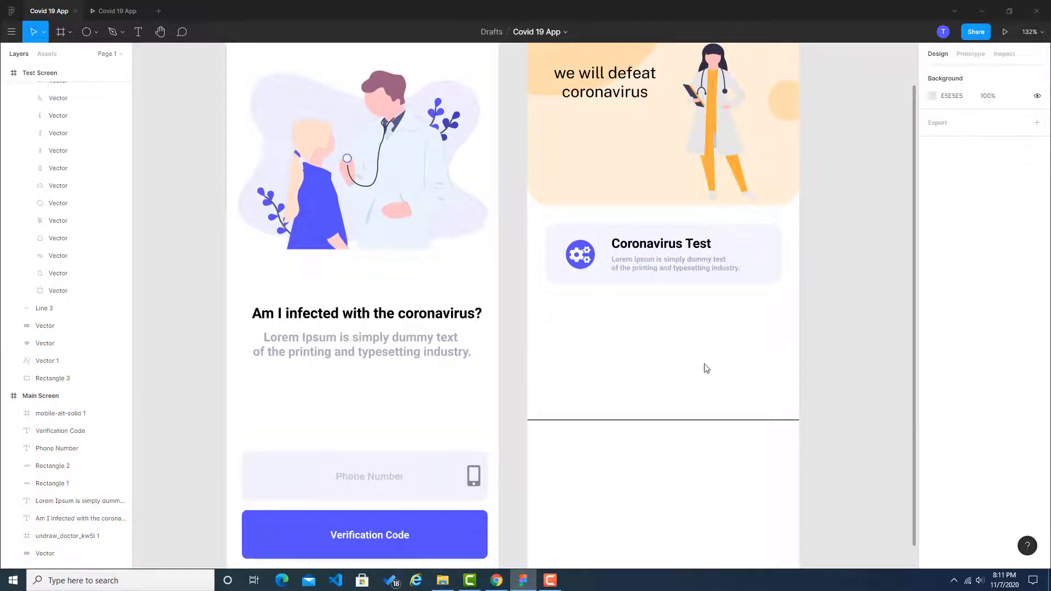
Step: Check the row of tiles in the Dribbble reference and draw a 100 × 100 square below the Coronavirus Test card in Figma
click(497, 580)
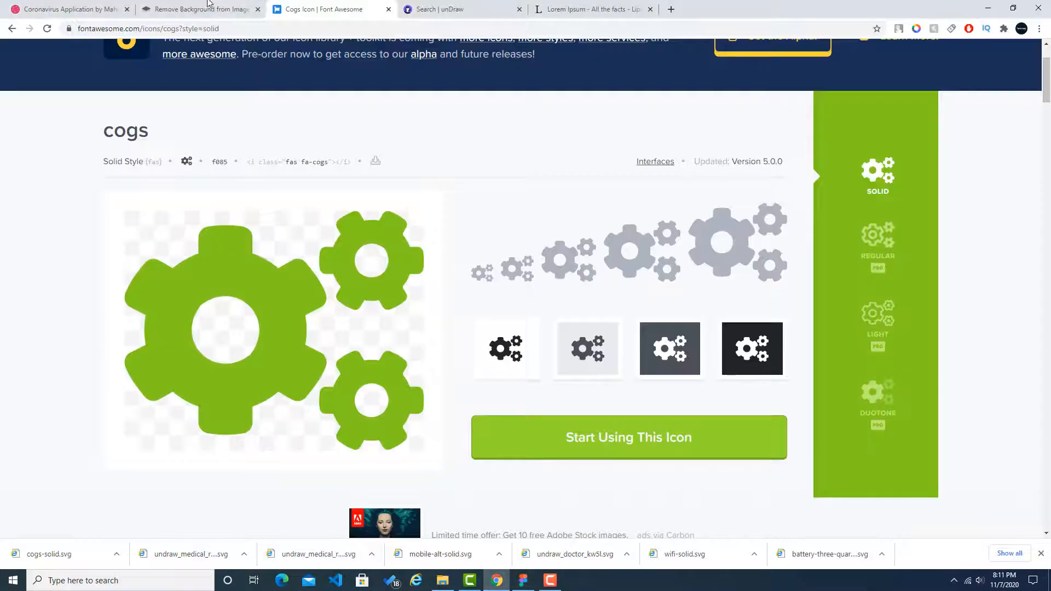
click(66, 9)
scroll(465, 224, down, 2)
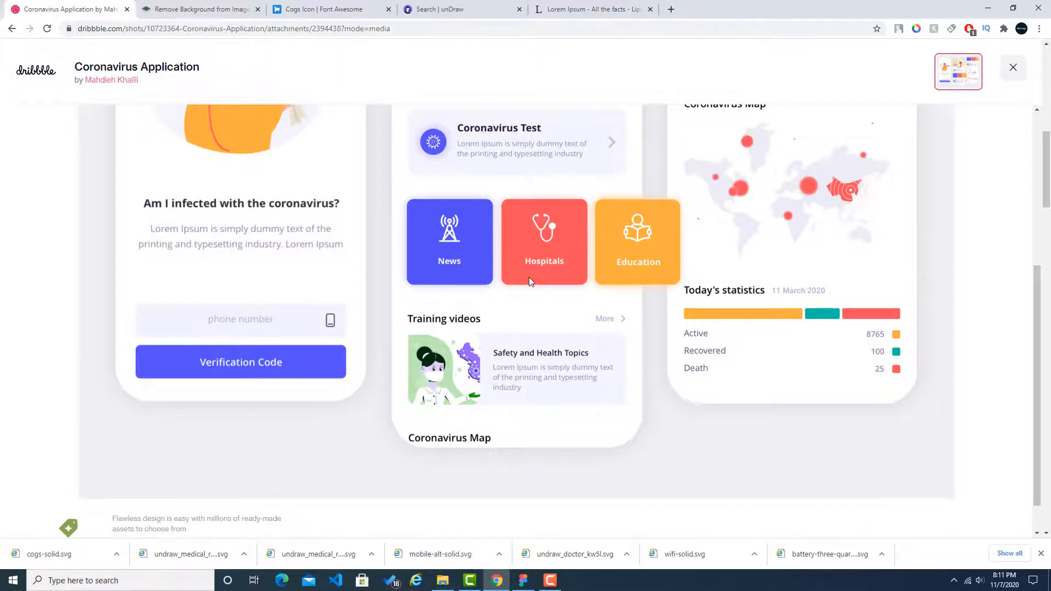
scroll(510, 324, up, 2)
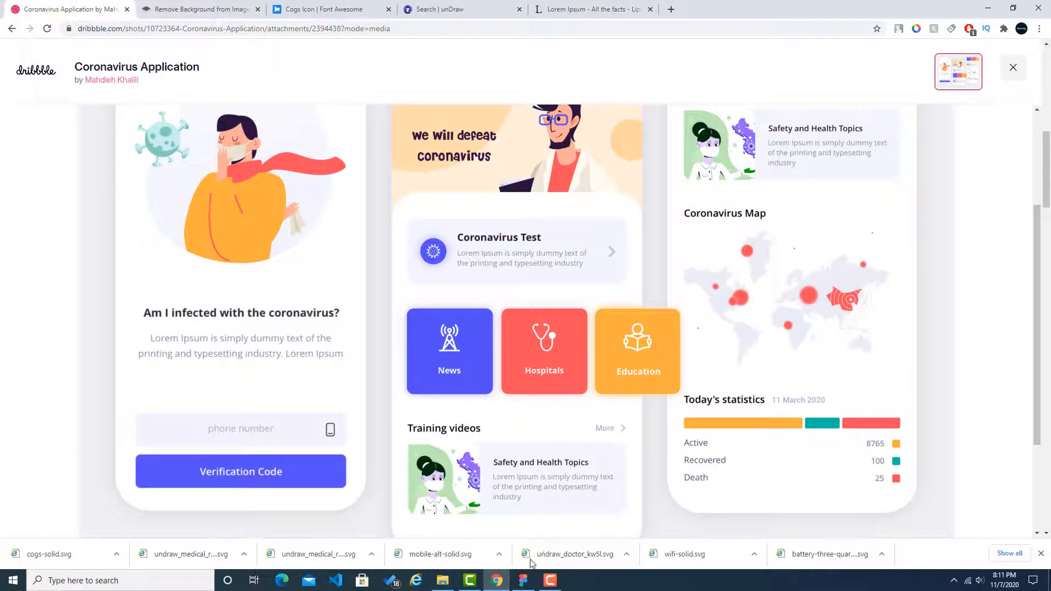
click(523, 580)
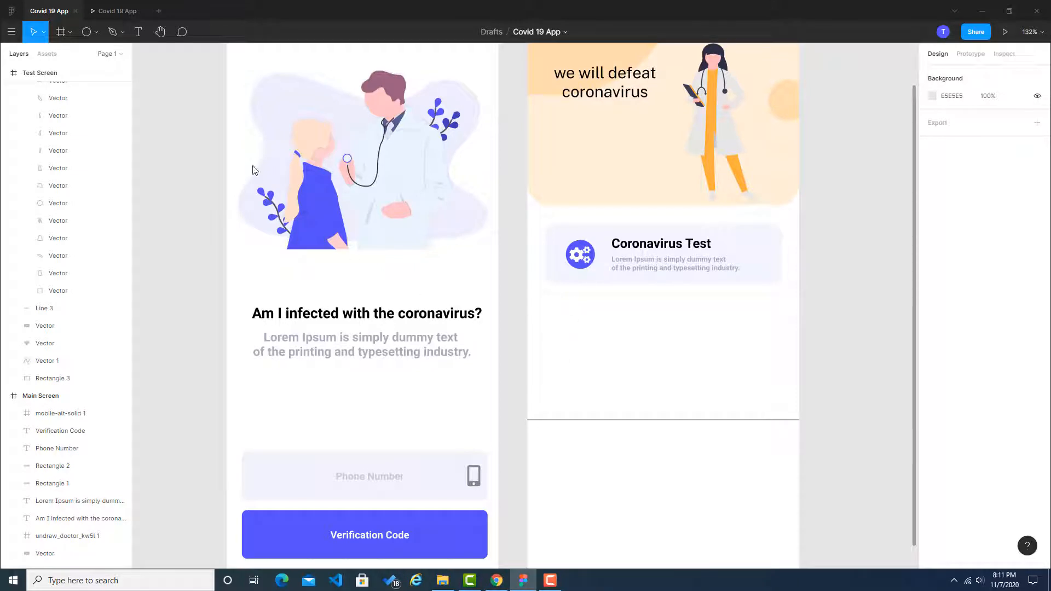
click(95, 32)
click(82, 54)
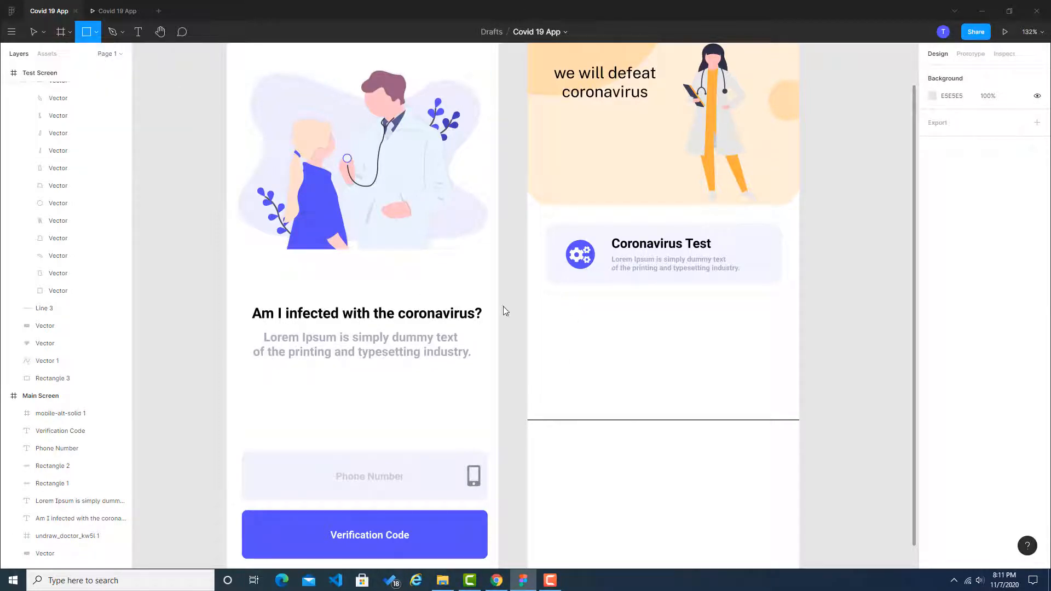
mouse_move(539, 321)
mouse_down()
mouse_move(603, 396)
mouse_move(635, 403)
mouse_move(612, 394)
mouse_move(624, 366)
mouse_move(662, 359)
mouse_up()
Step: Duplicate the square twice and arrange the three squares in an evenly spaced row below the Coronavirus Test card
key(ctrl+v)
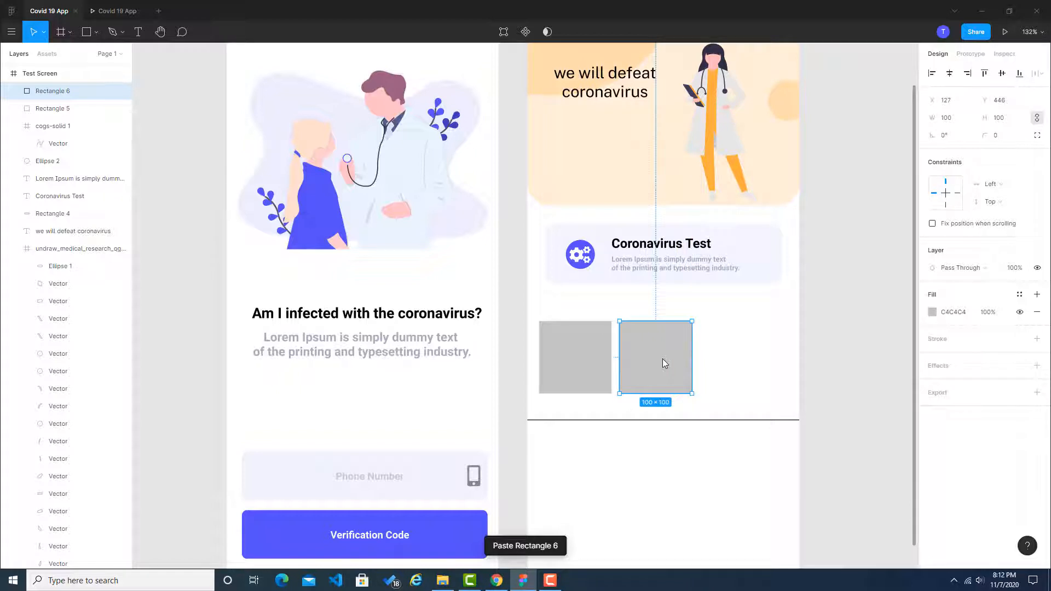
drag(663, 359, 740, 372)
key(ctrl+v)
click(820, 356)
click(594, 366)
shift+click(677, 377)
shift+click(746, 373)
click(803, 372)
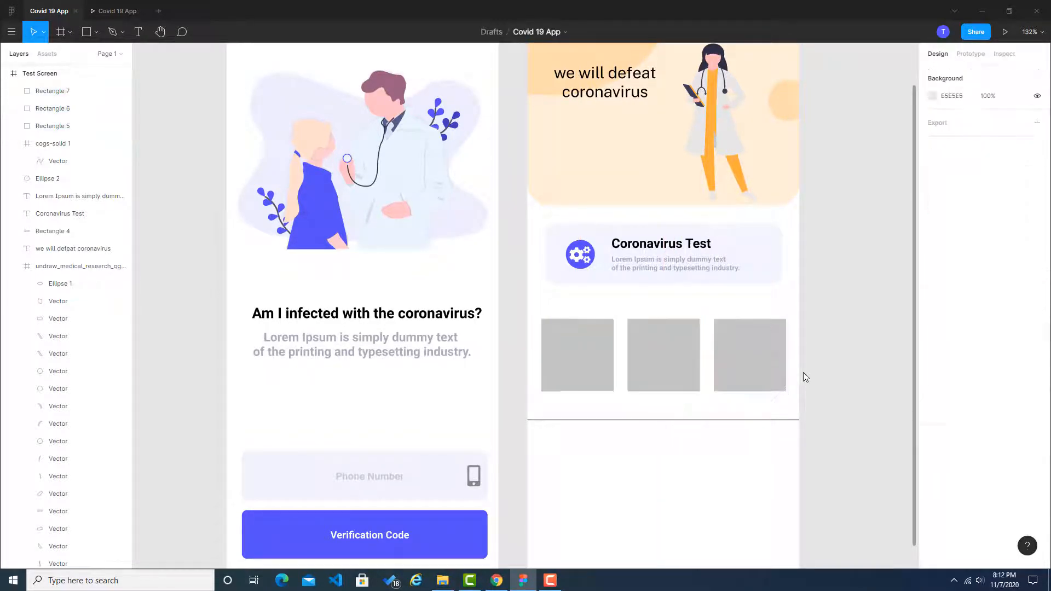
Step: Set the first square's corner radius to 5 and compare it with the tiles in the Dribbble reference
click(606, 365)
click(995, 137)
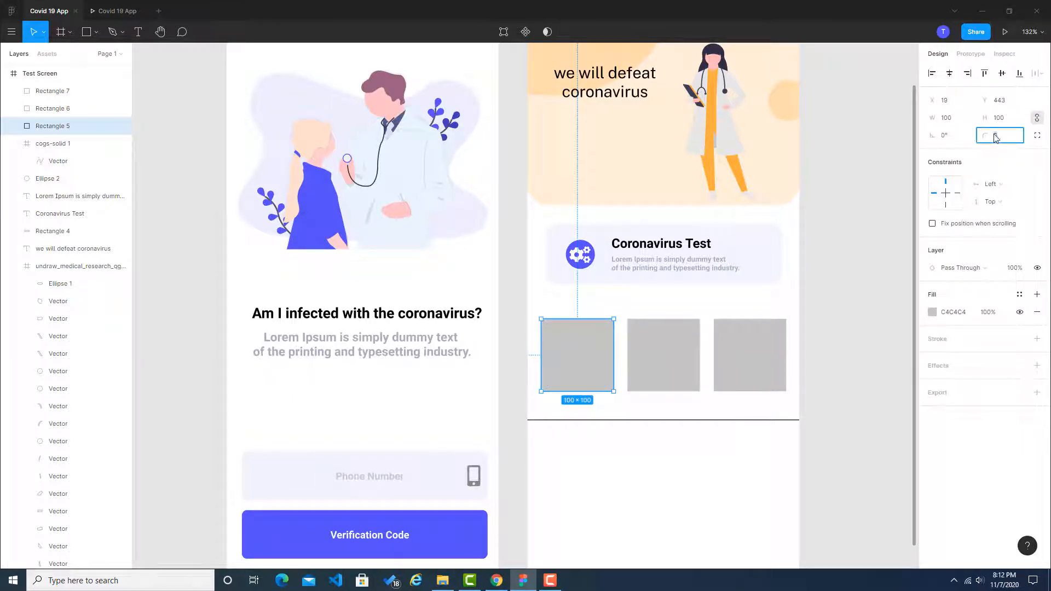
click(864, 203)
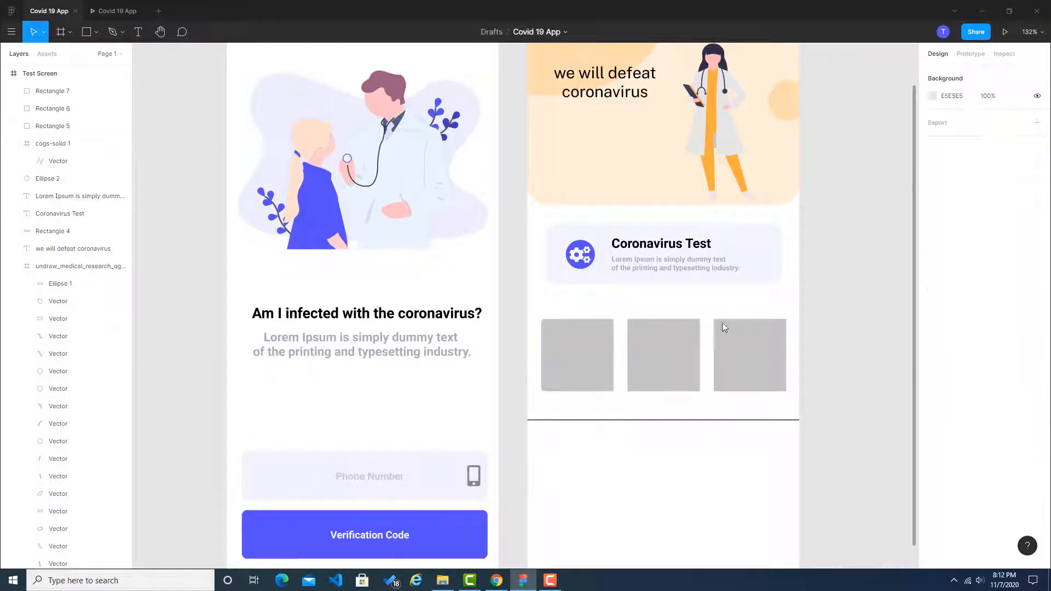
click(495, 581)
click(487, 583)
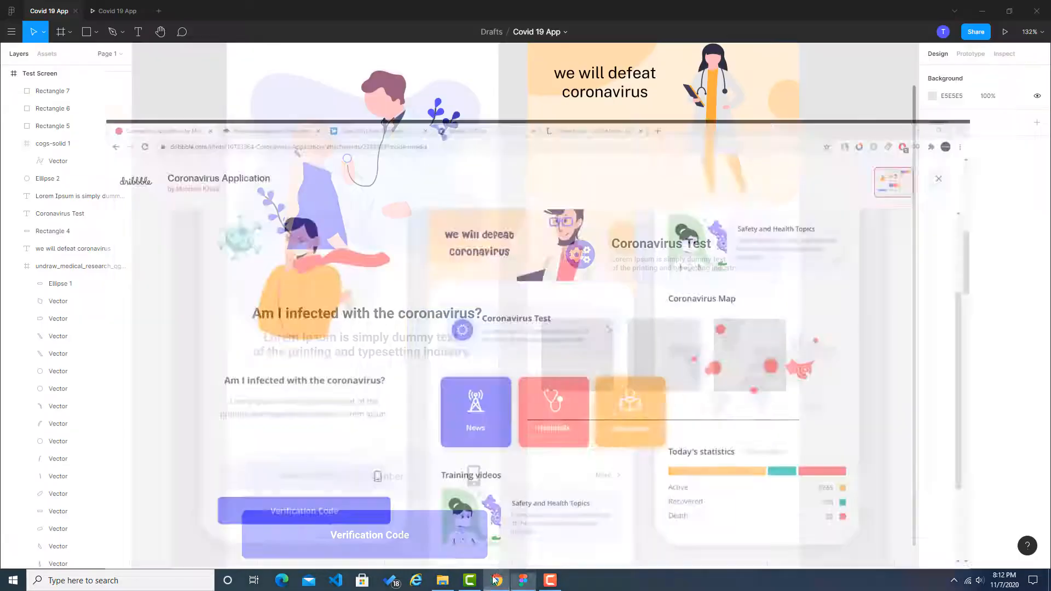
Step: Set the first square's corner radius to 10
click(609, 349)
click(999, 140)
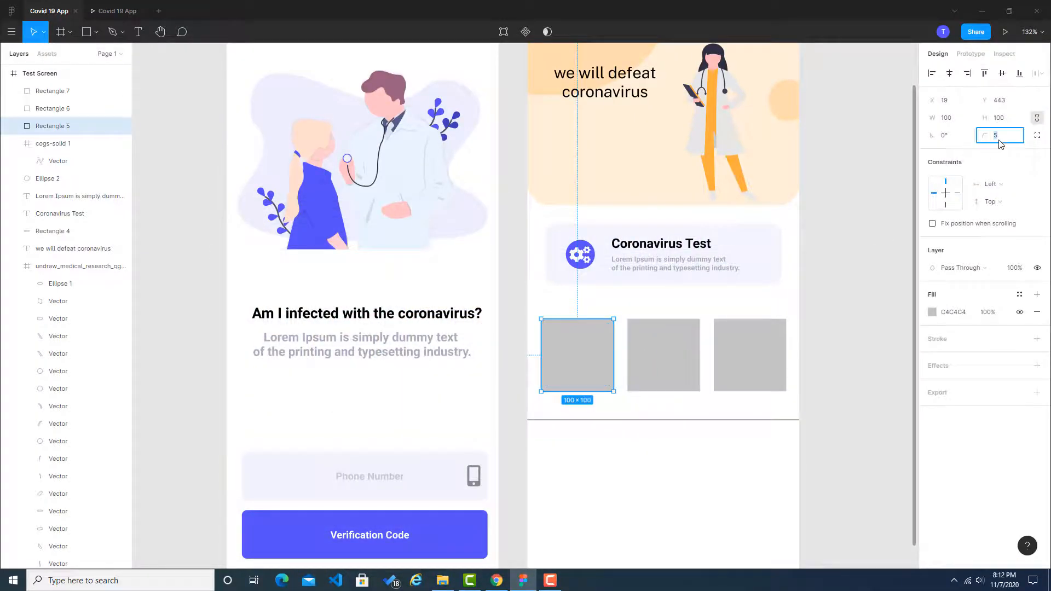
text(10)
click(844, 205)
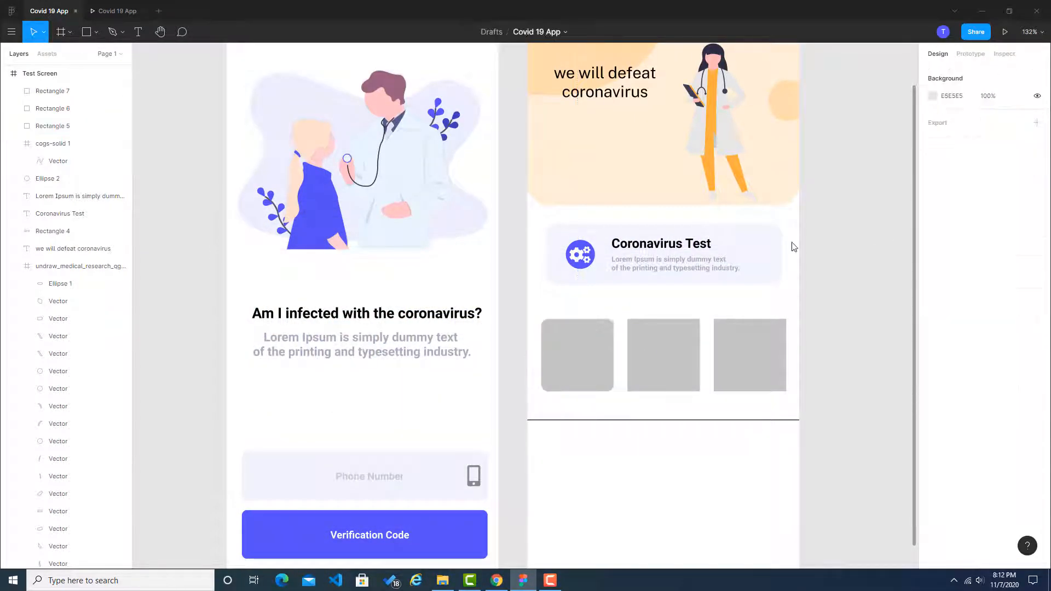
Step: Round the corners of the second and third squares with a radius of 10
double_click(688, 344)
click(951, 158)
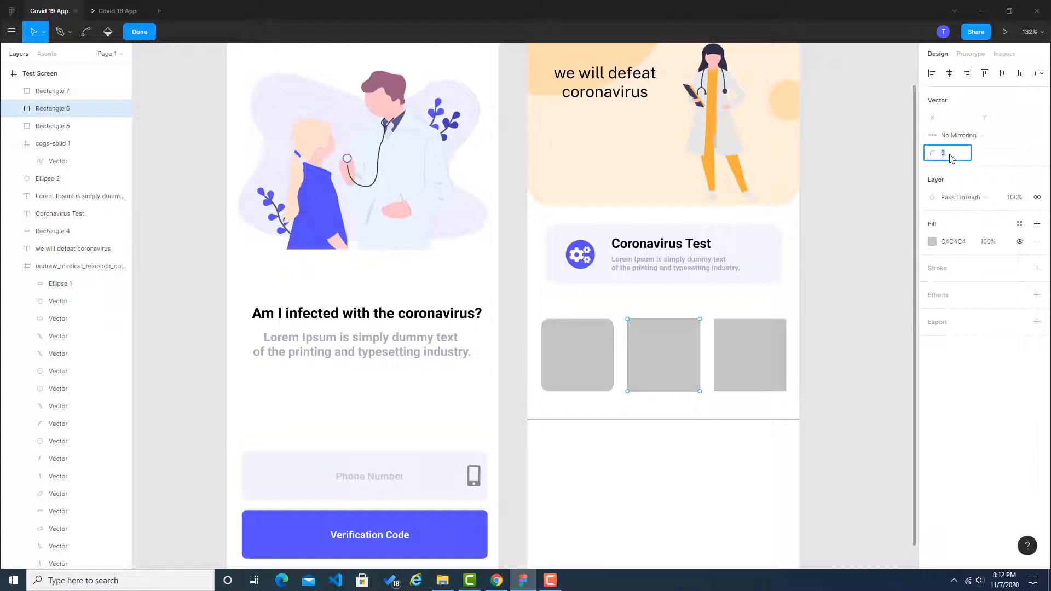
text(10)
key(Return)
key(Escape)
click(876, 342)
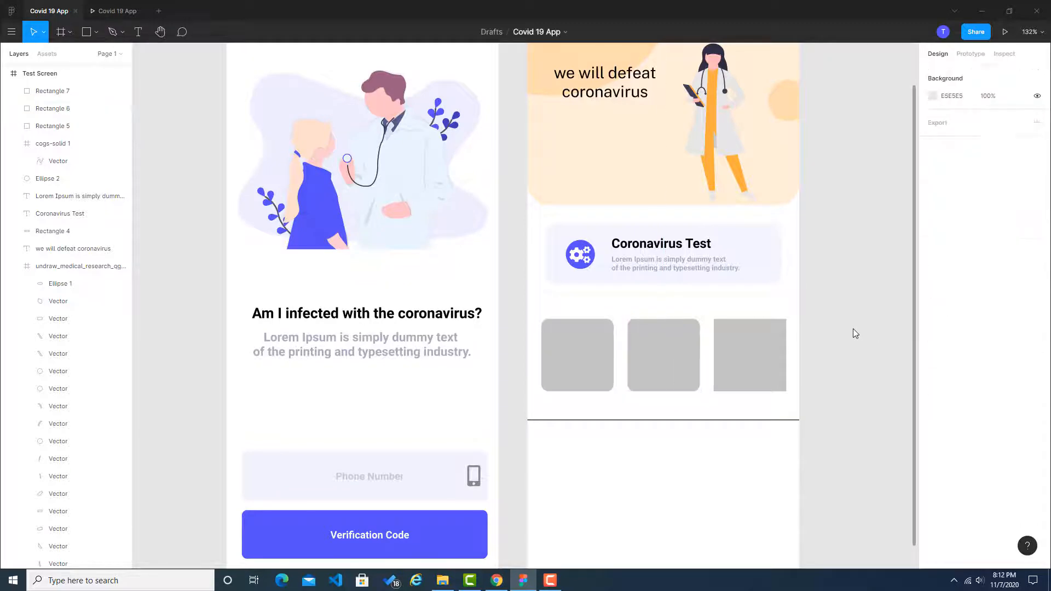
double_click(769, 350)
click(945, 156)
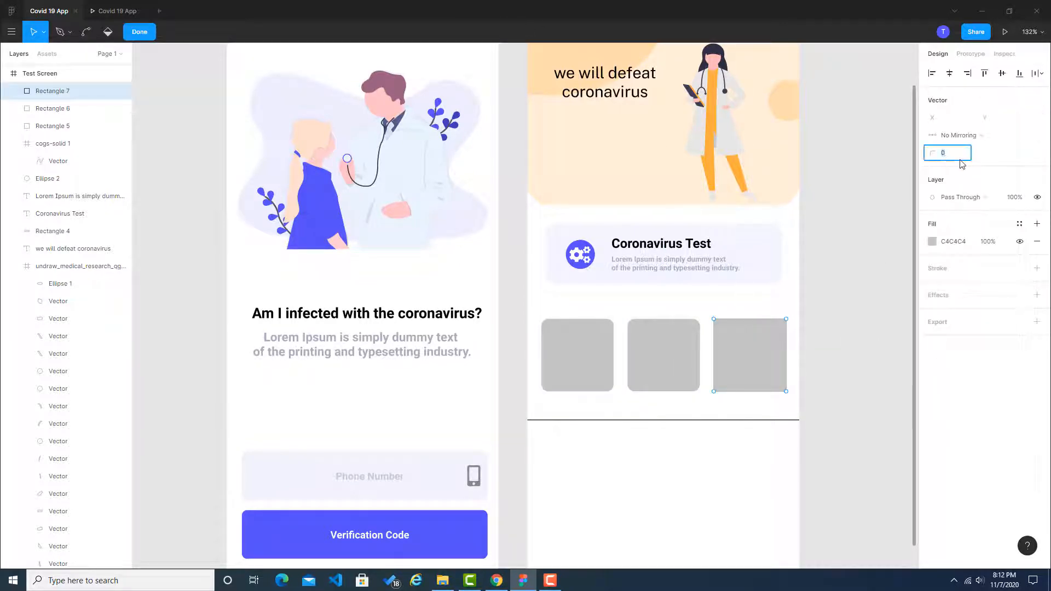
key(Escape)
click(859, 230)
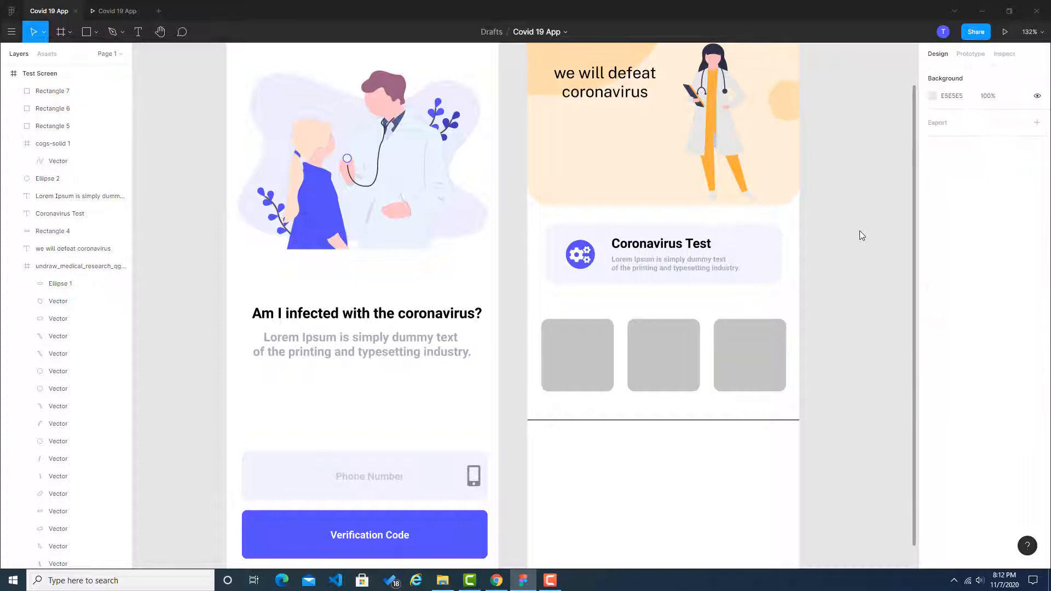
Step: Sample the blue of the News tile in the Dribbble reference and apply 544DF3 as the first square's fill in Figma
key(alt+Tab)
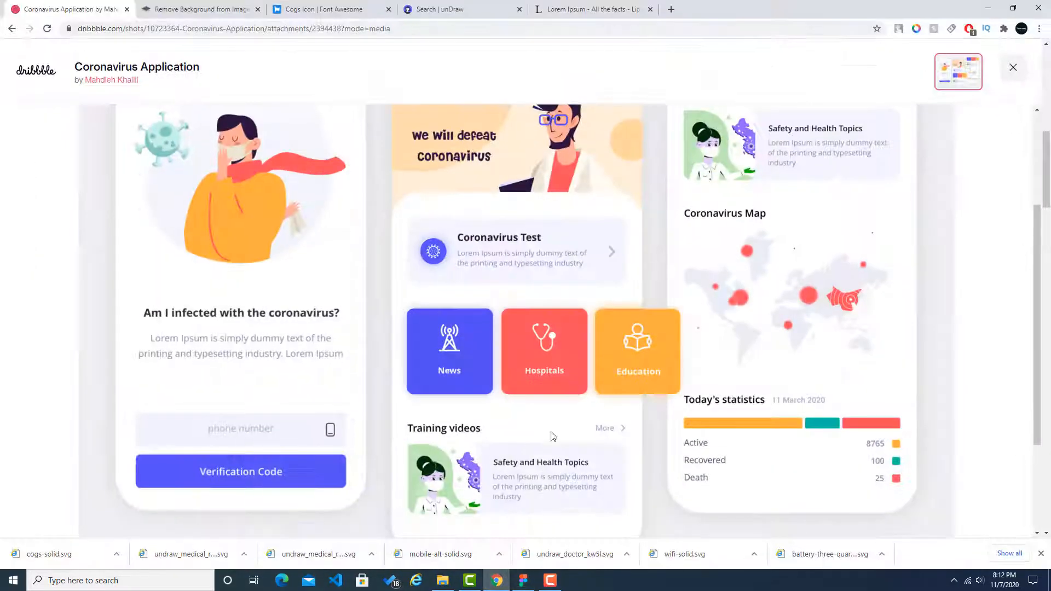
click(917, 29)
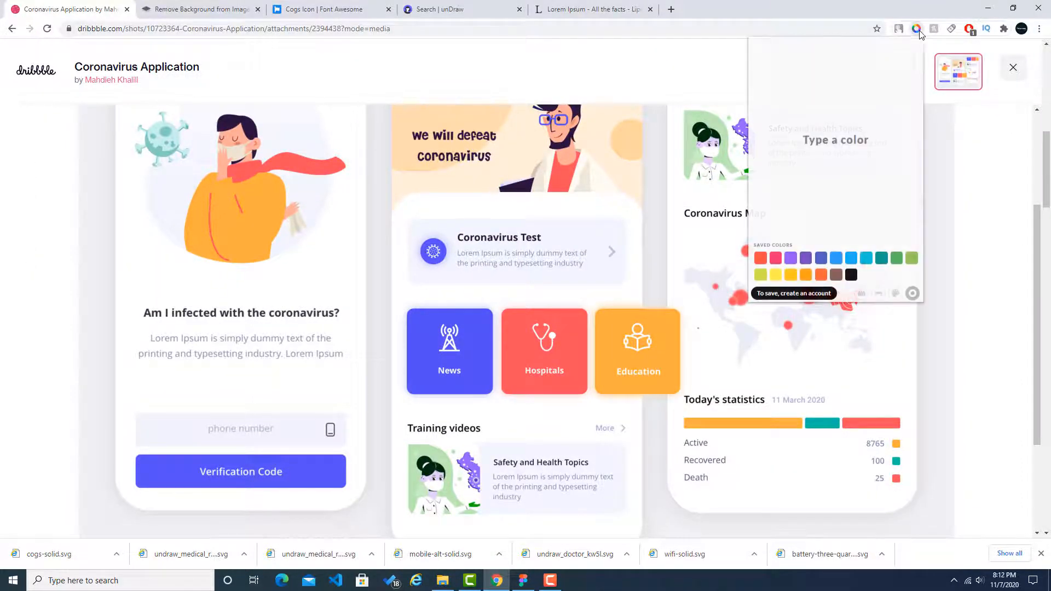
click(867, 295)
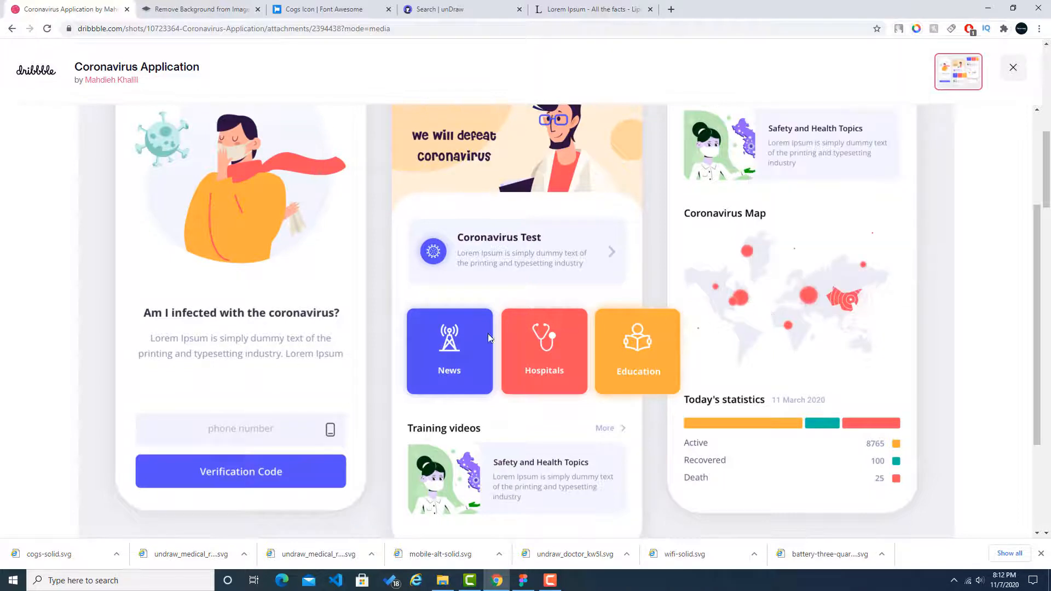
click(487, 334)
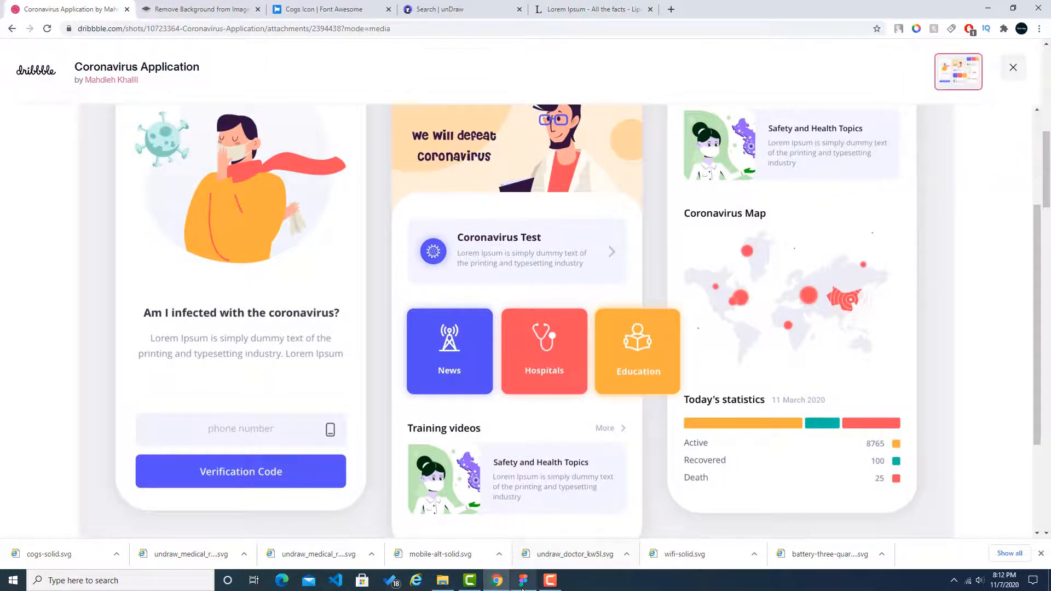
key(alt+Tab)
click(603, 371)
click(953, 312)
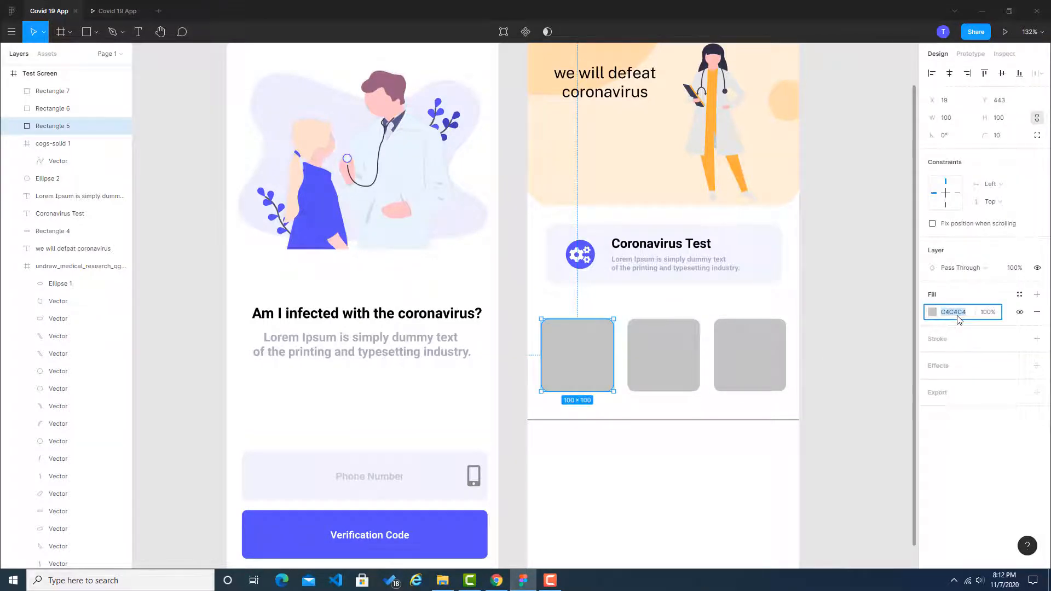
text(#544df3)
click(888, 323)
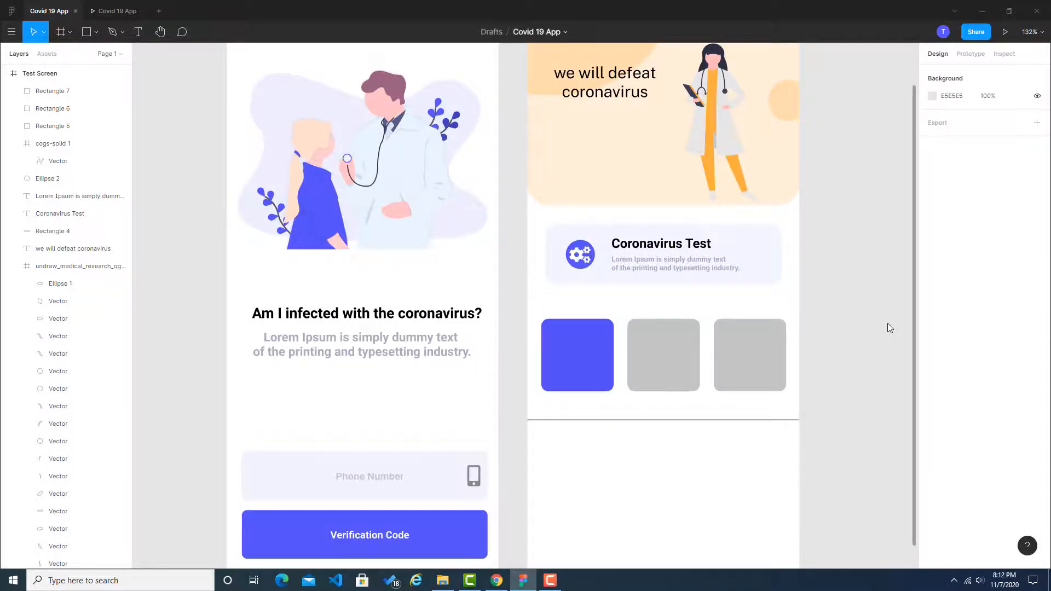
Step: Sample the red of the Hospitals tile in the Dribbble reference and apply it as the middle square's fill in Figma
click(496, 581)
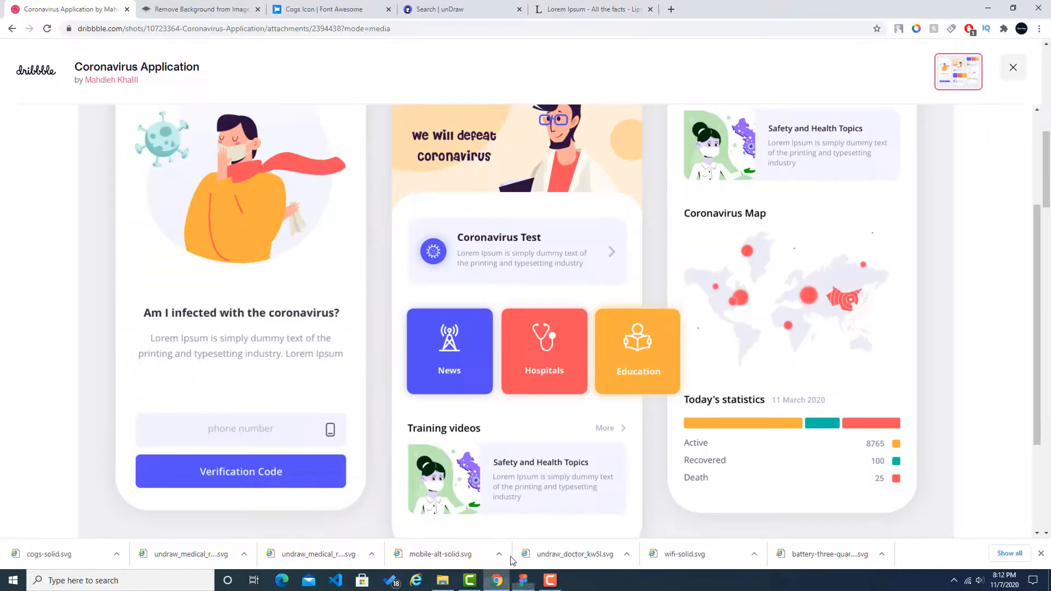
click(916, 29)
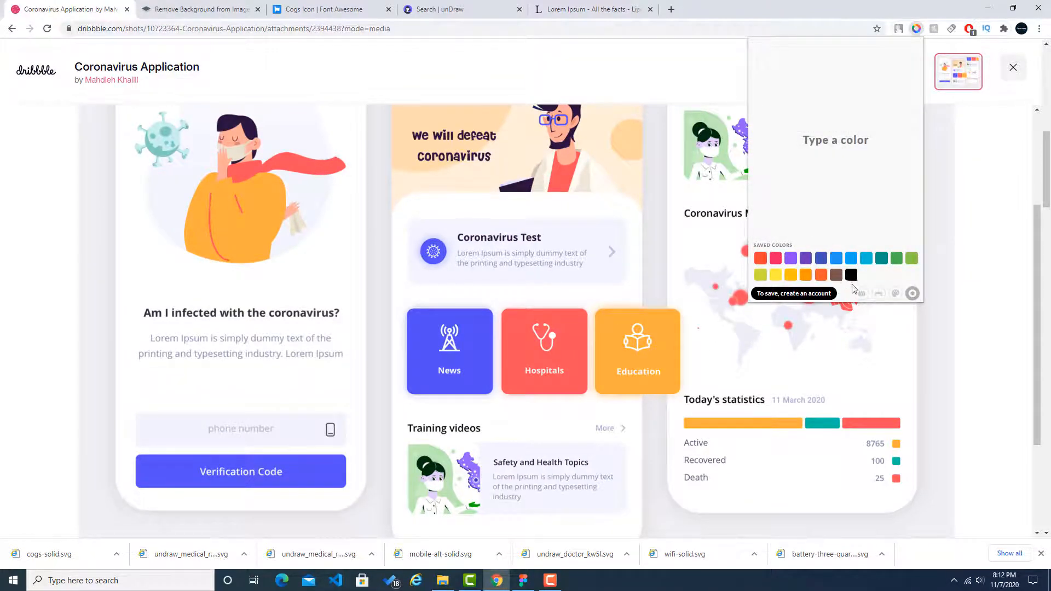
click(861, 295)
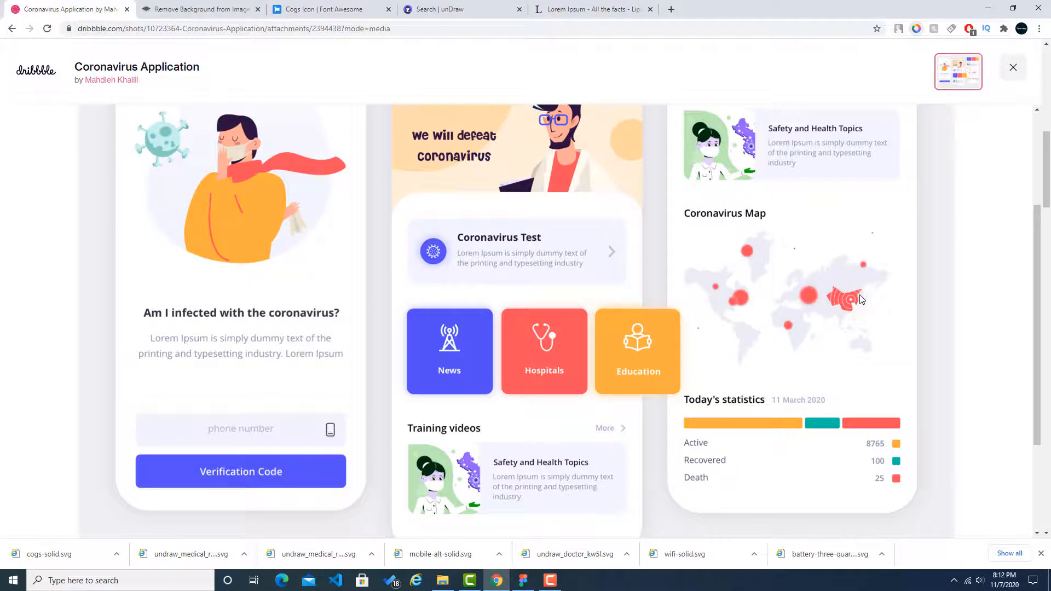
click(575, 353)
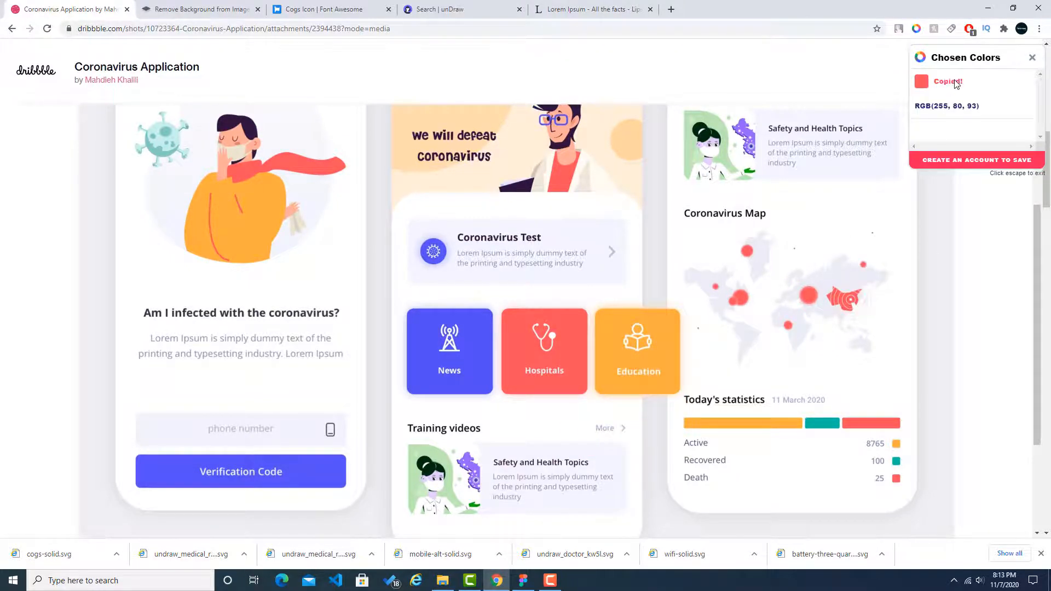
click(523, 580)
click(658, 375)
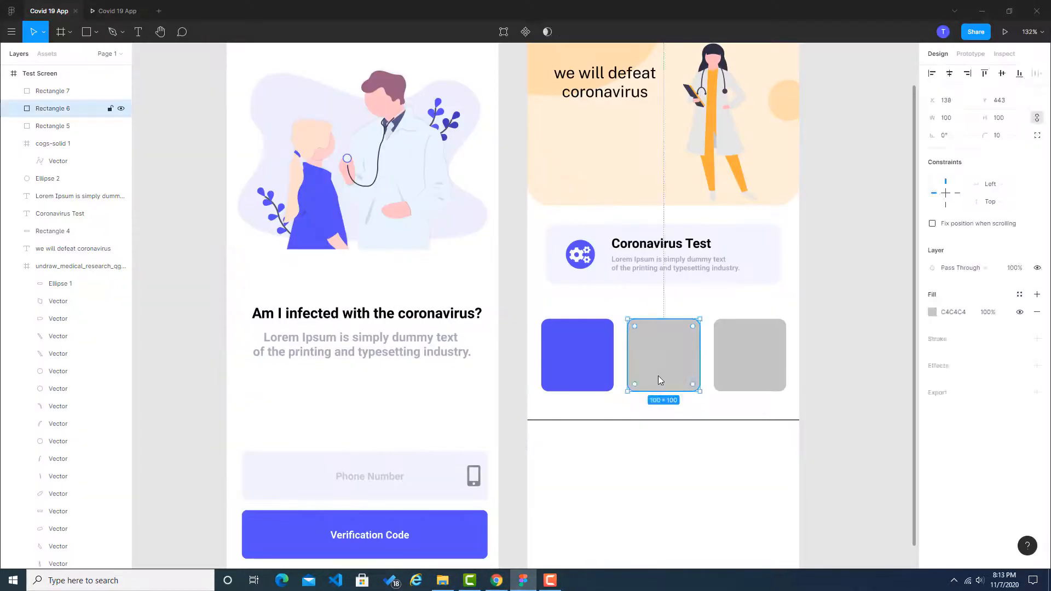
click(958, 316)
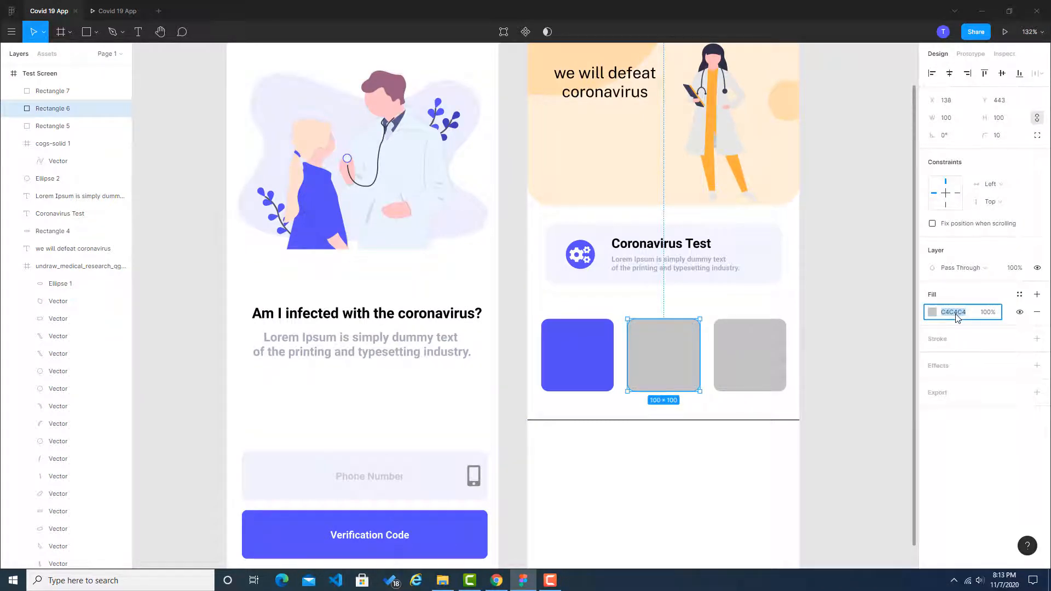
text(#ff505d)
click(882, 323)
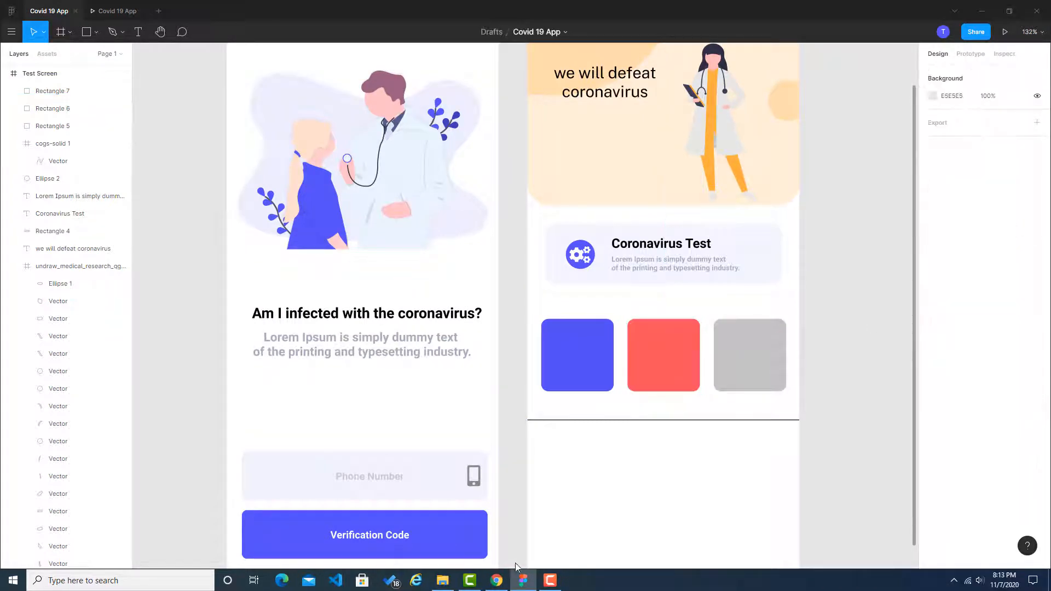
Step: Sample the orange #ffad3d of the Education tile in the Dribbble reference and apply it as the third square's fill in Figma
click(496, 580)
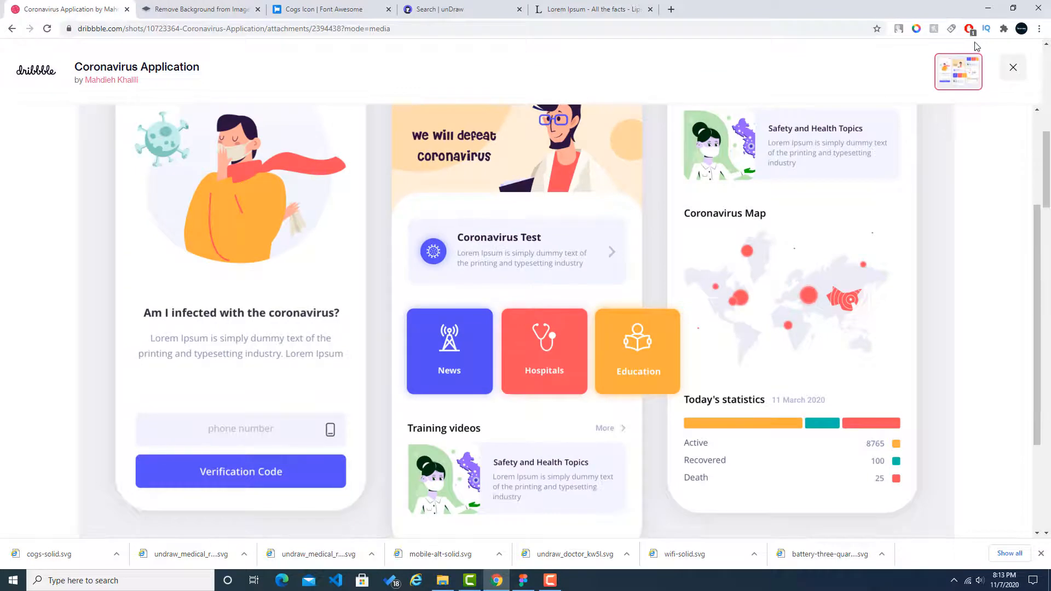
click(917, 28)
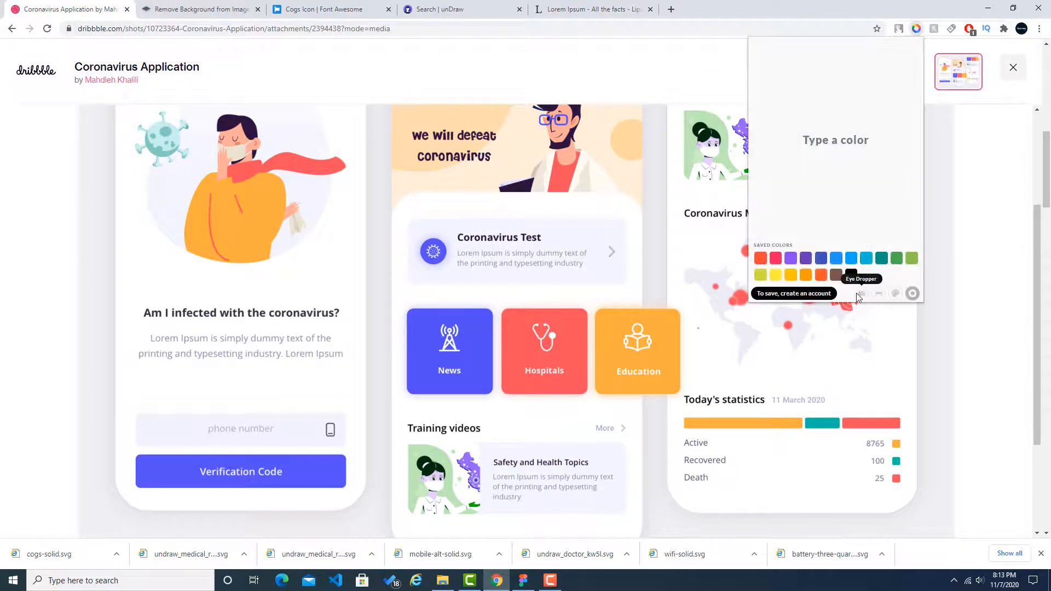
click(861, 296)
click(667, 357)
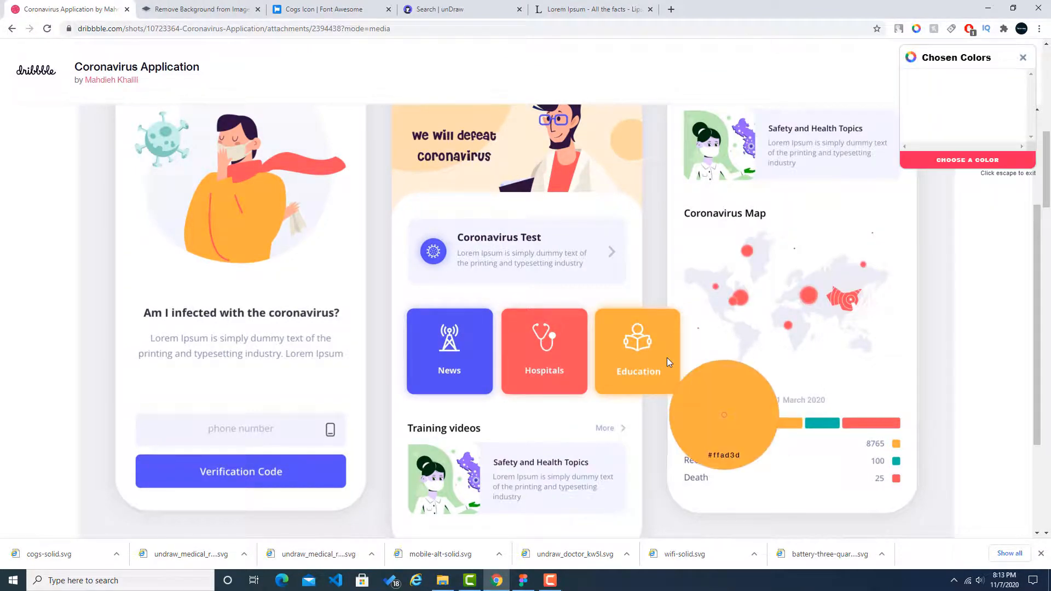
click(523, 580)
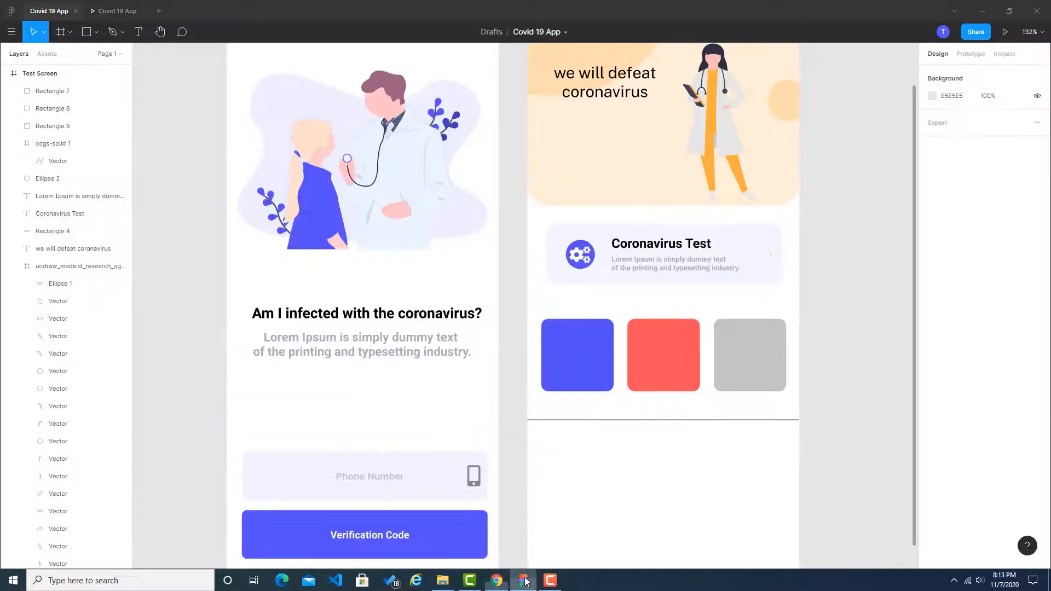
click(761, 353)
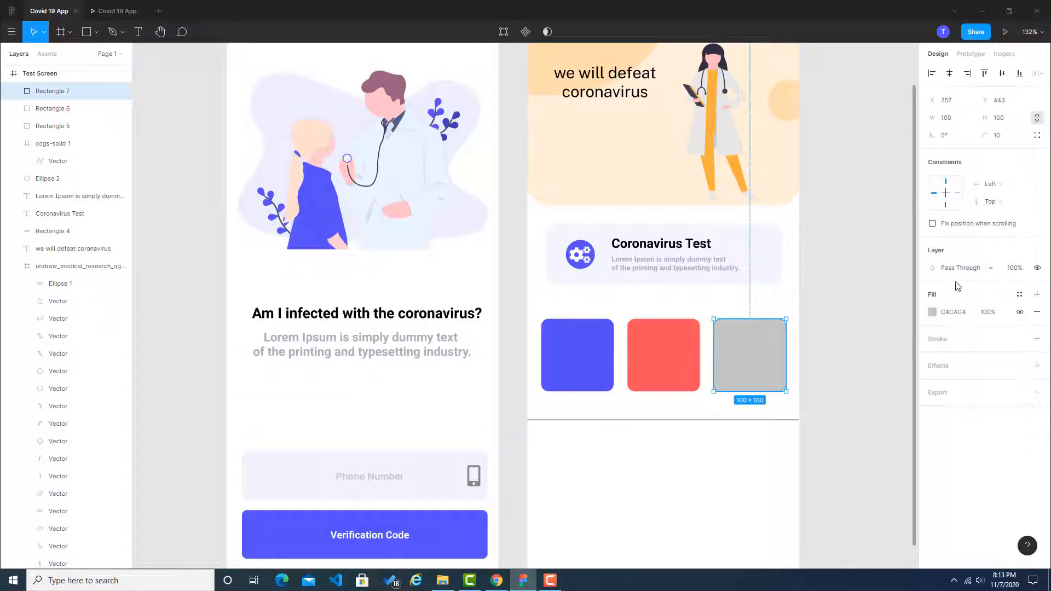
click(953, 312)
text(#ffad3d)
click(878, 315)
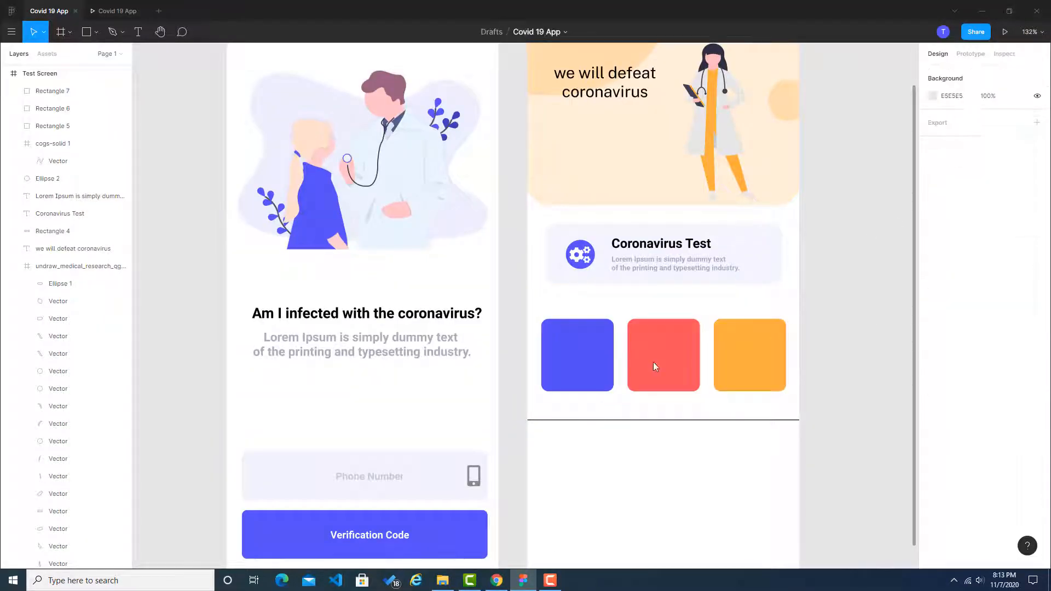
Step: Try the blue square's fill at 81% opacity and raise the opacity back up
click(587, 365)
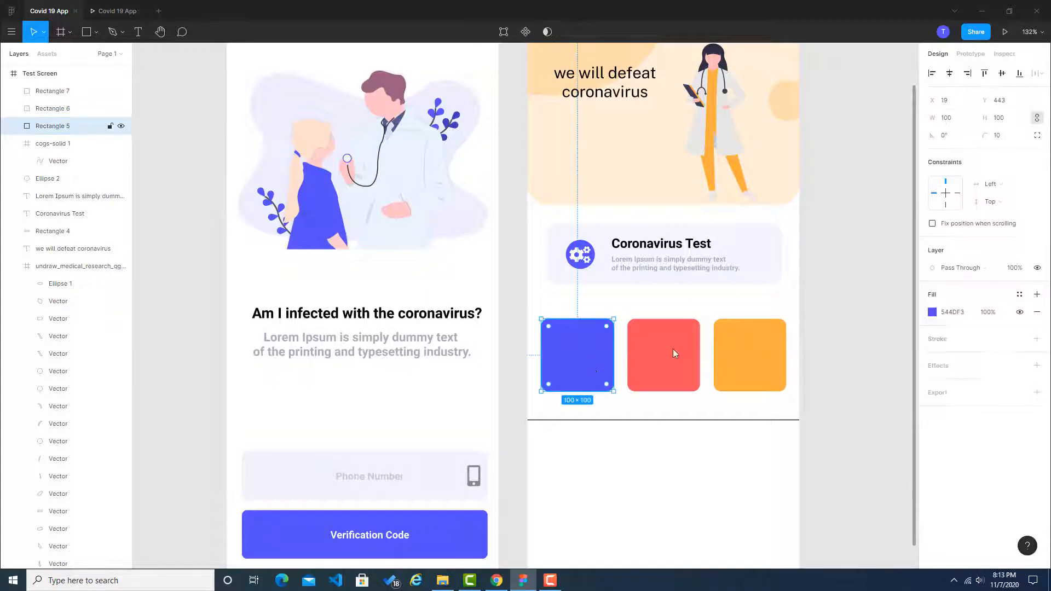
click(1020, 296)
click(1019, 297)
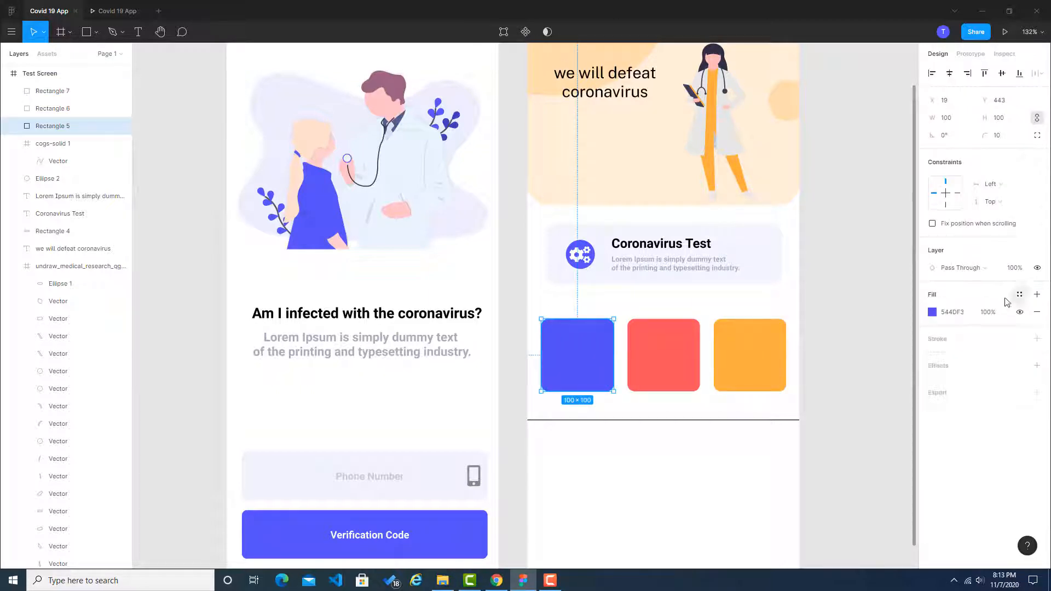
click(965, 316)
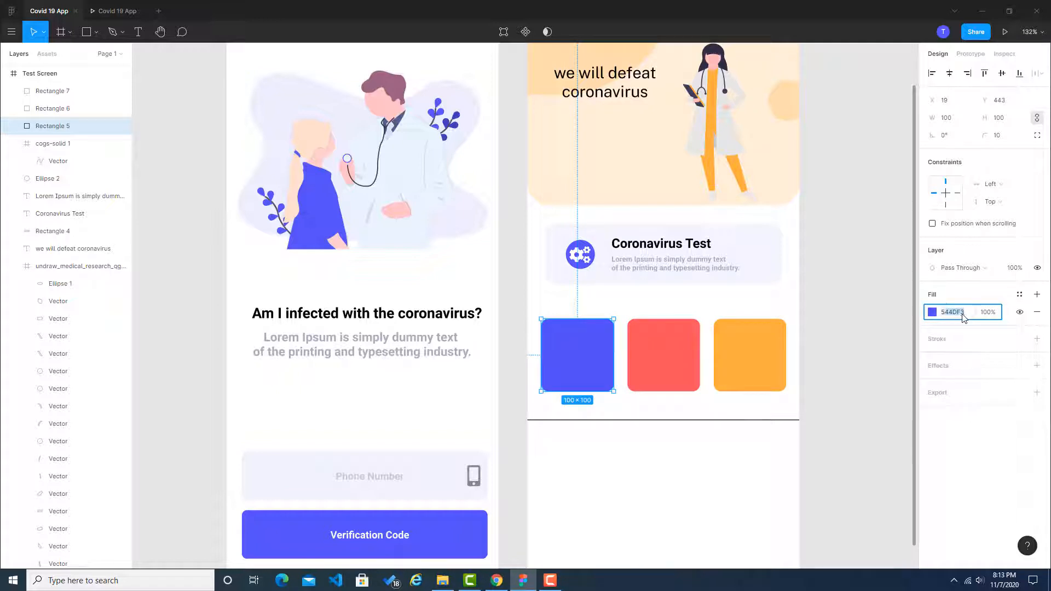
click(933, 315)
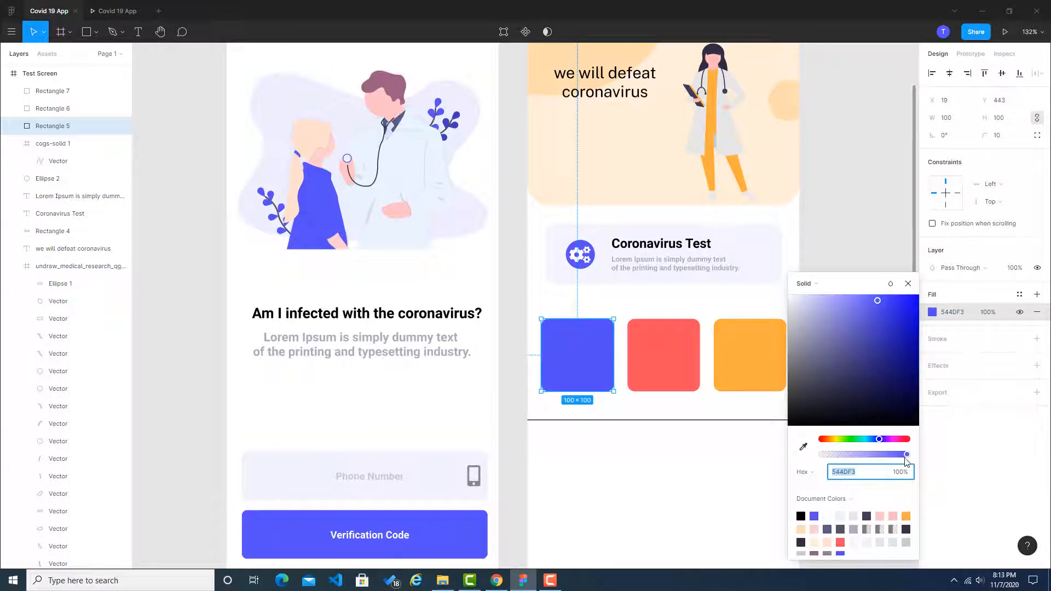
click(891, 284)
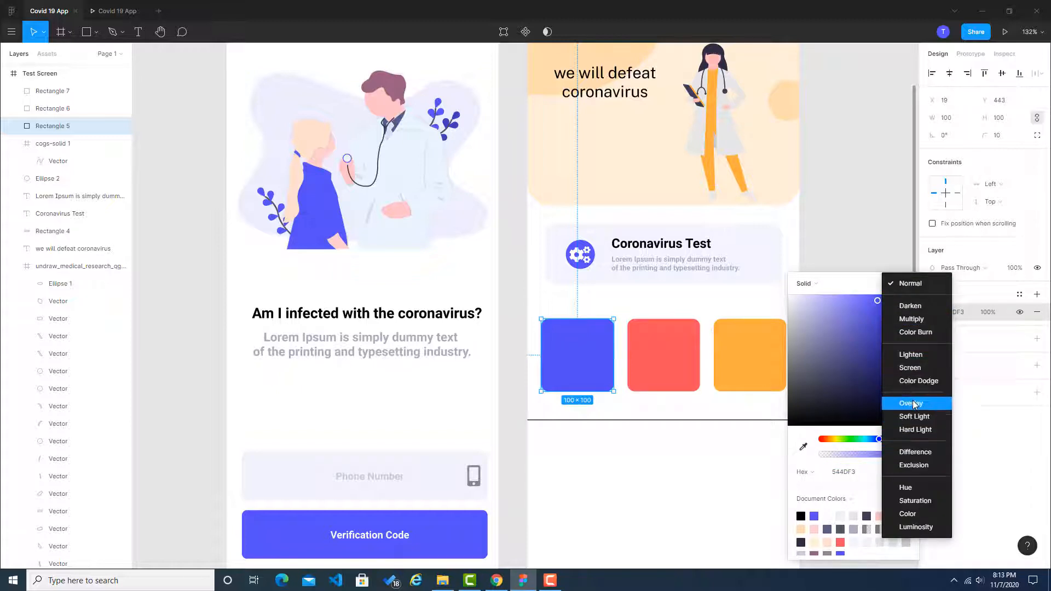
click(809, 285)
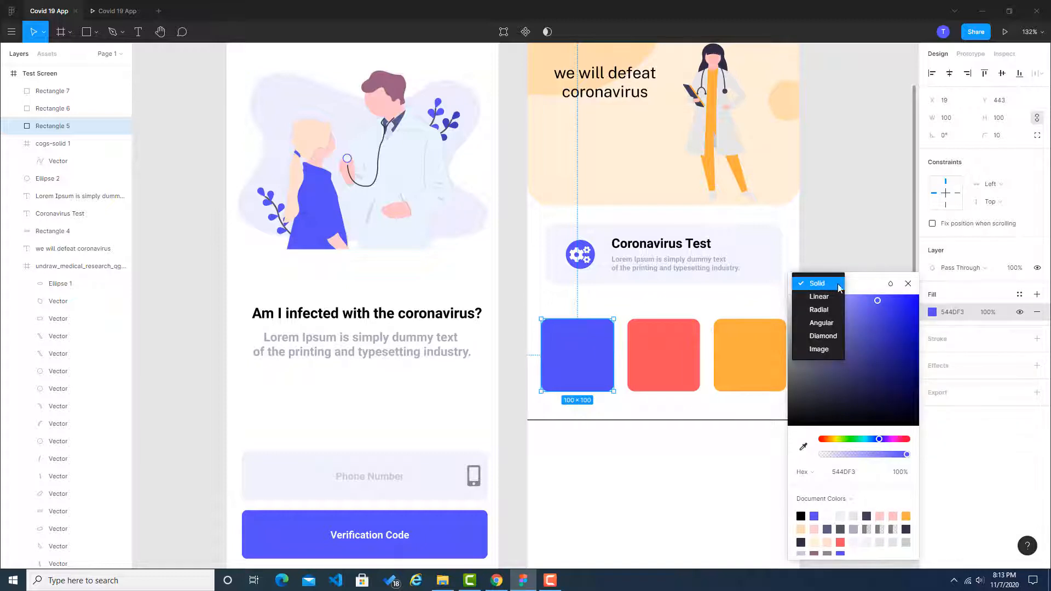
click(860, 287)
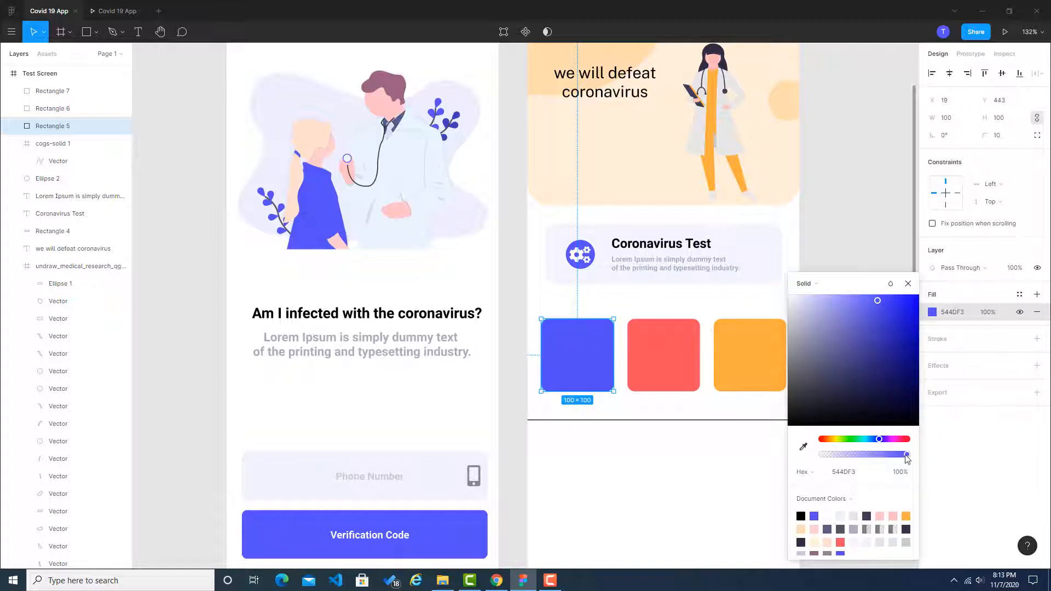
drag(906, 459, 891, 455)
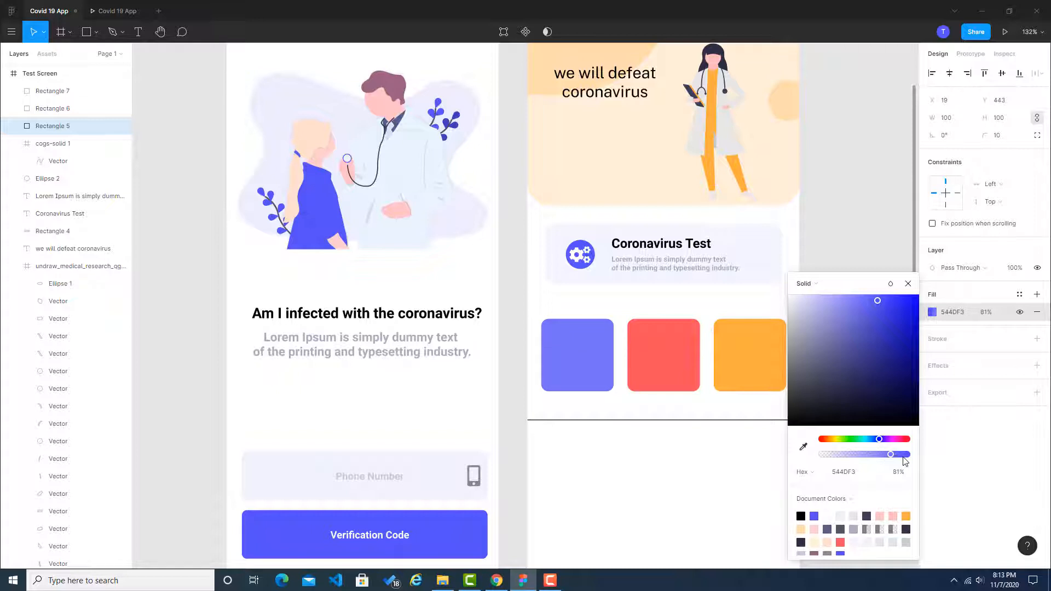
click(903, 457)
click(861, 227)
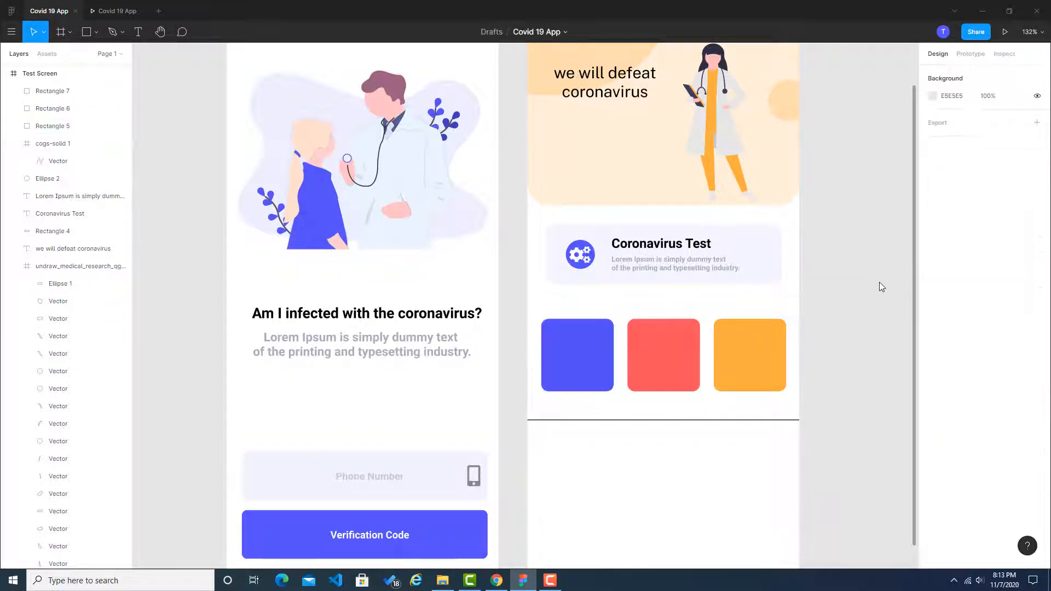
Step: Close the color picker on the Dribbble reference in Chrome, search Font Awesome for "network" and look through the icons for the News tile
click(496, 581)
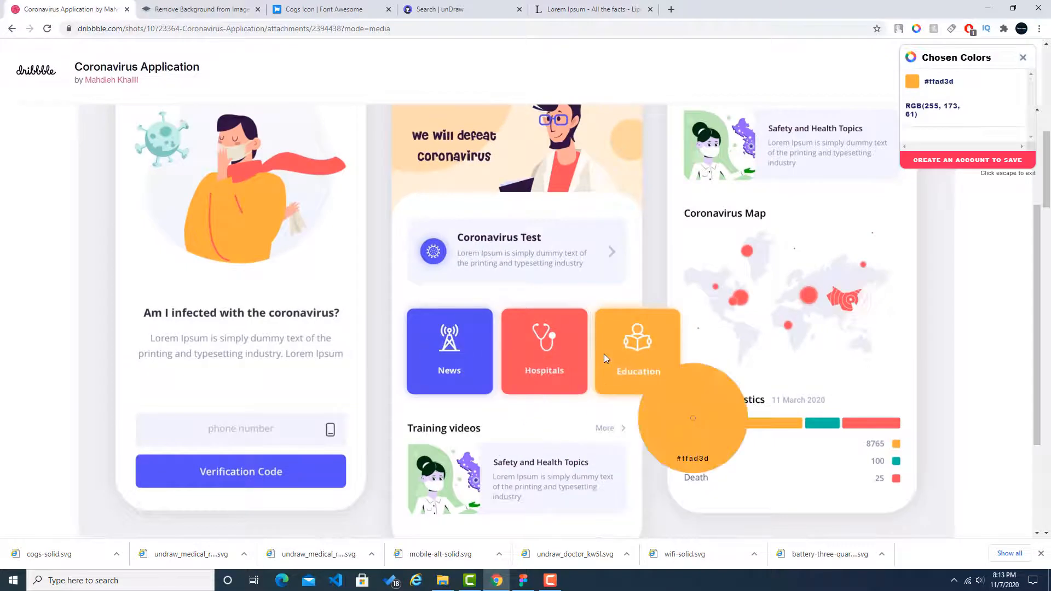
click(1032, 58)
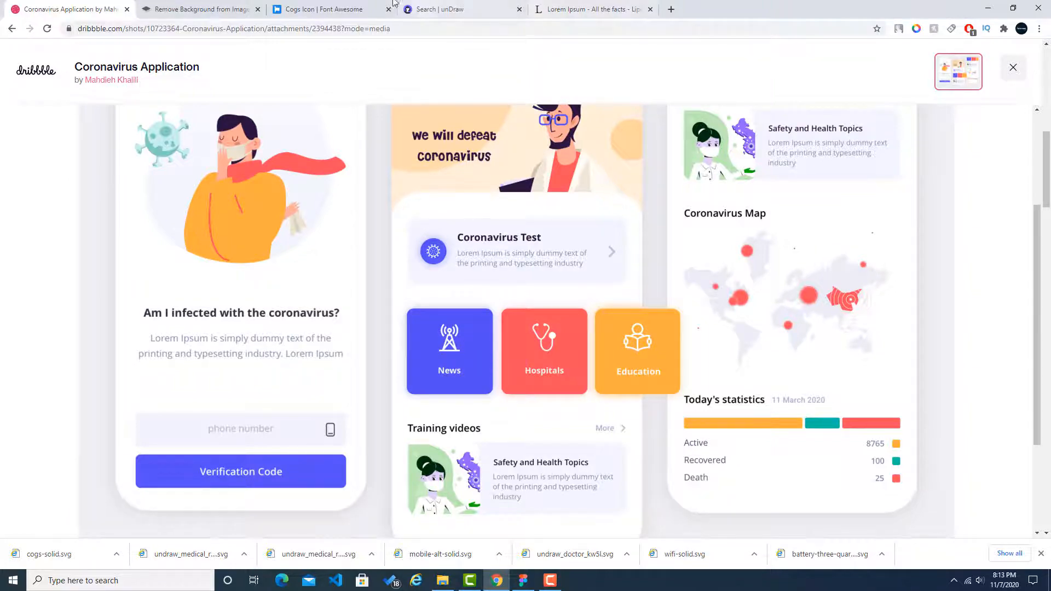
click(370, 5)
scroll(183, 166, up, 3)
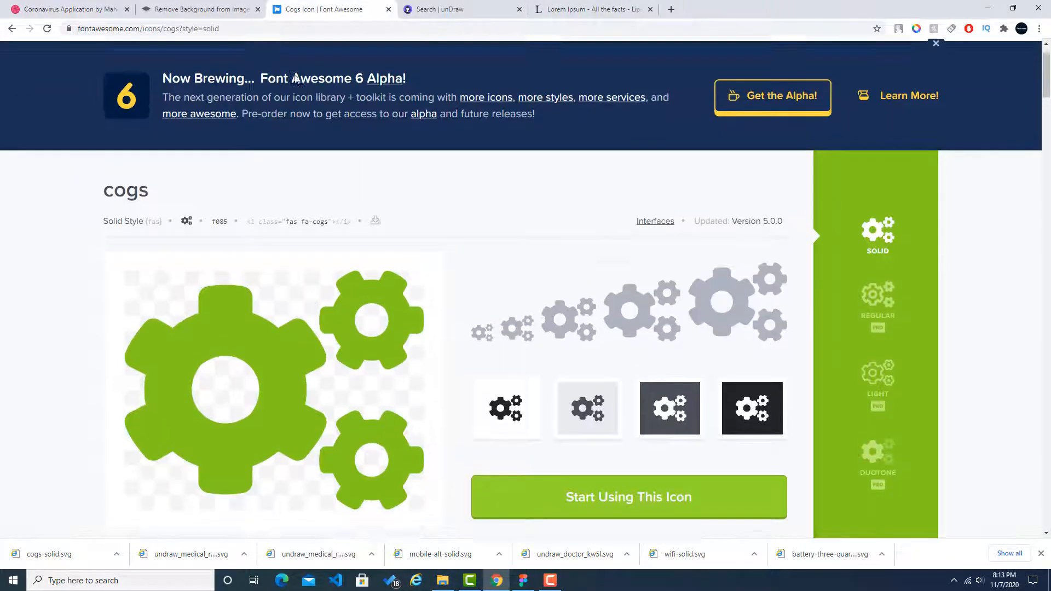
click(336, 75)
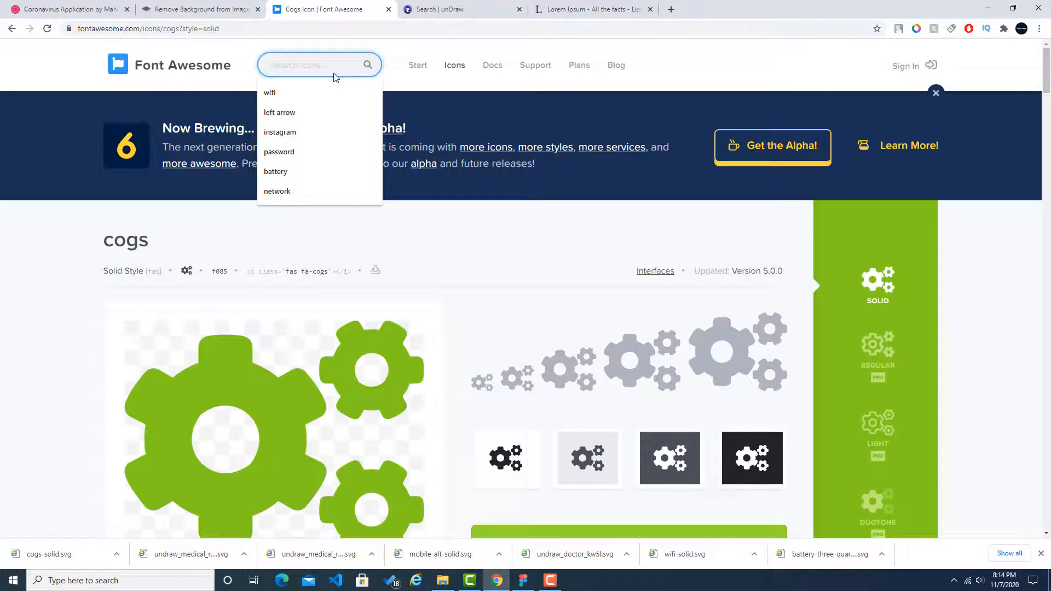
text(networ)
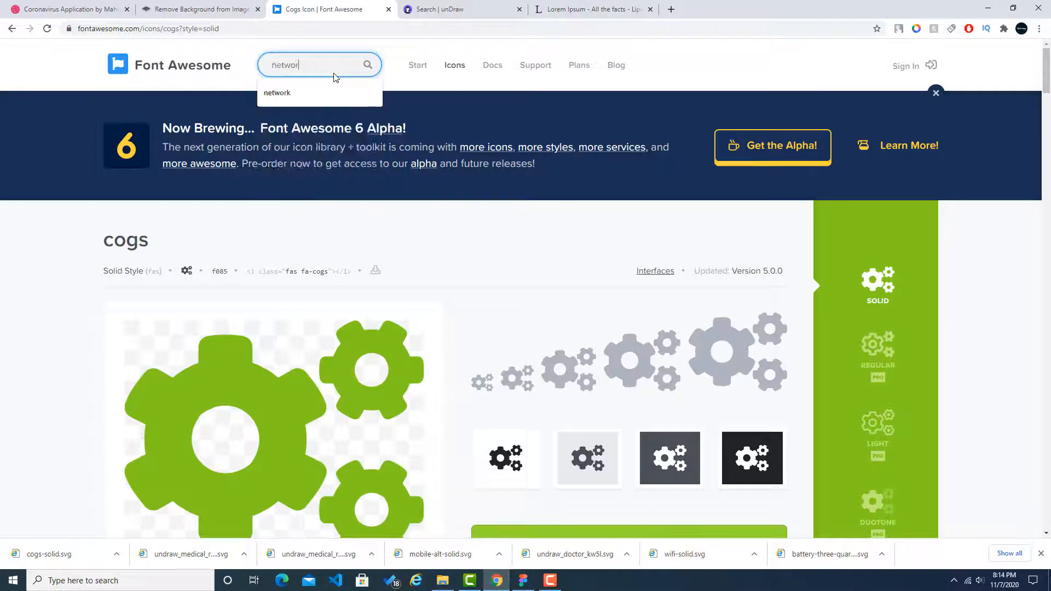
text(k)
key(Return)
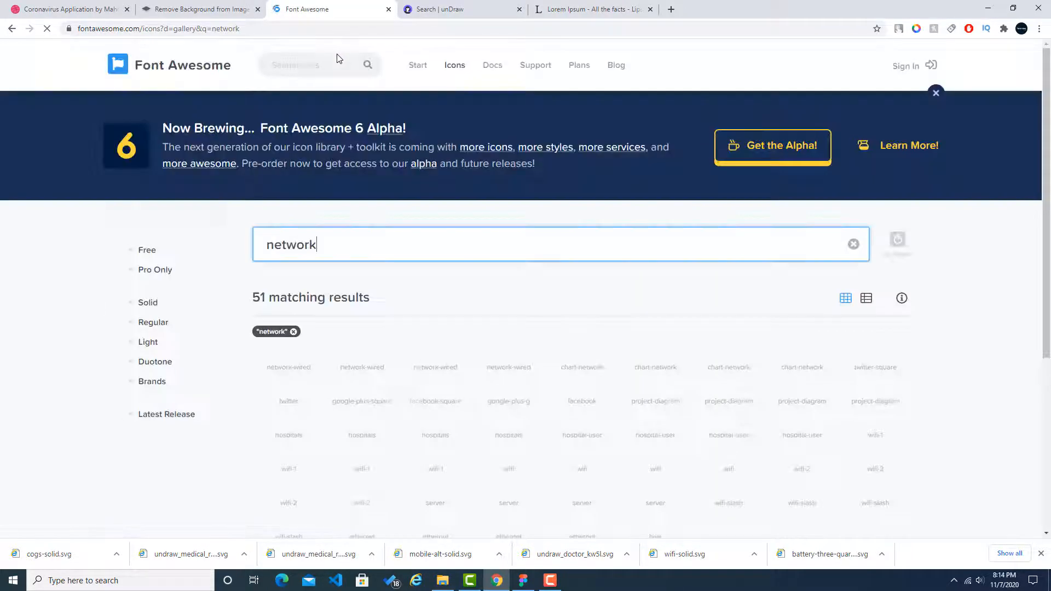
scroll(490, 273, down, 5)
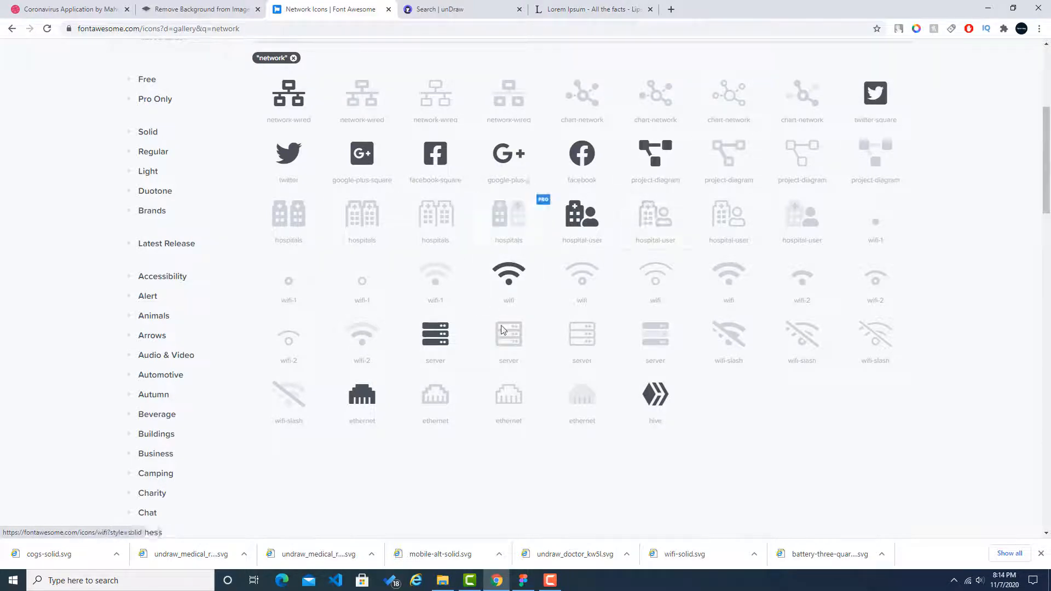
scroll(629, 379, down, 4)
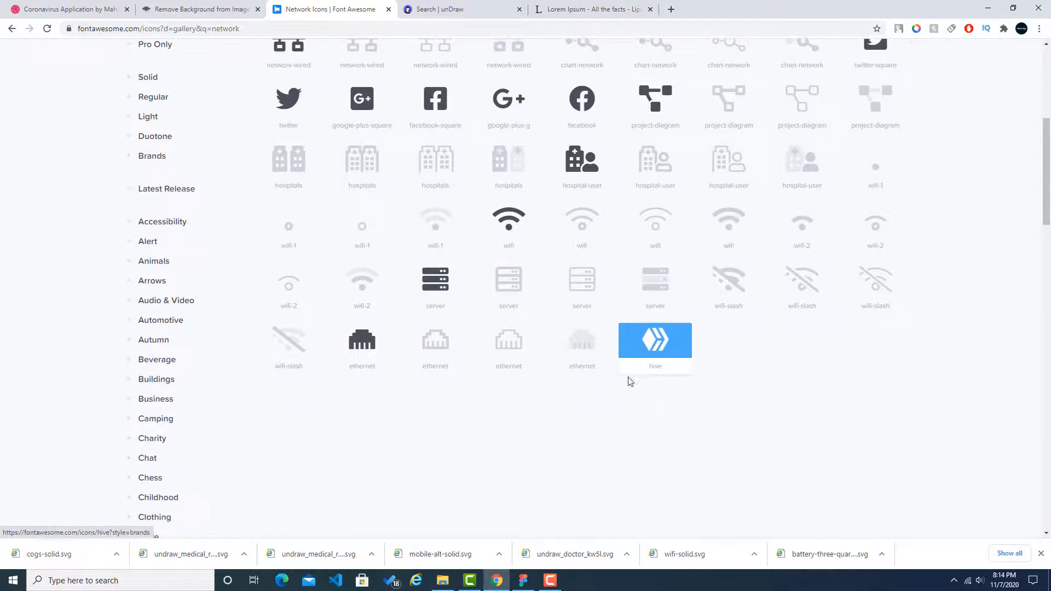
Step: Check the Hospitals tile in the Dribbble reference, search Font Awesome for "stethos" and open the solid stethoscope icon in a new tab
scroll(554, 371, up, 7)
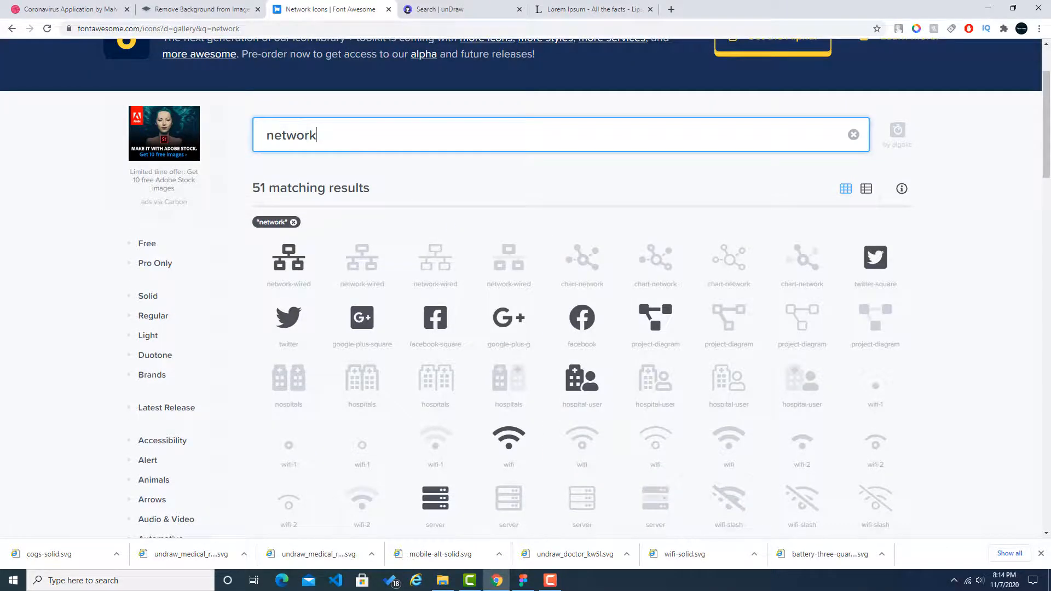
click(57, 6)
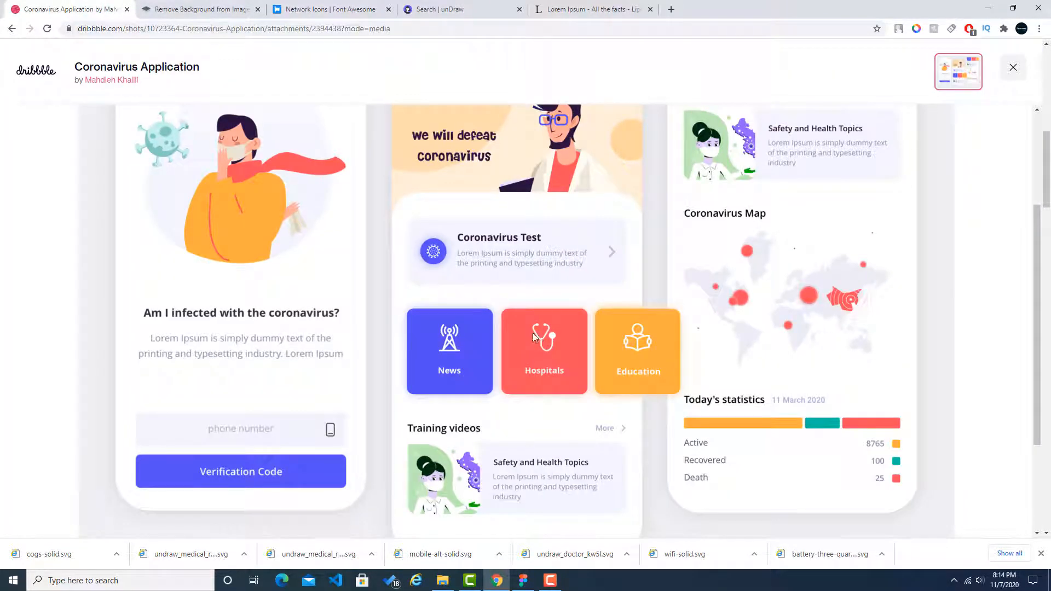
click(354, 5)
triple_click(377, 137)
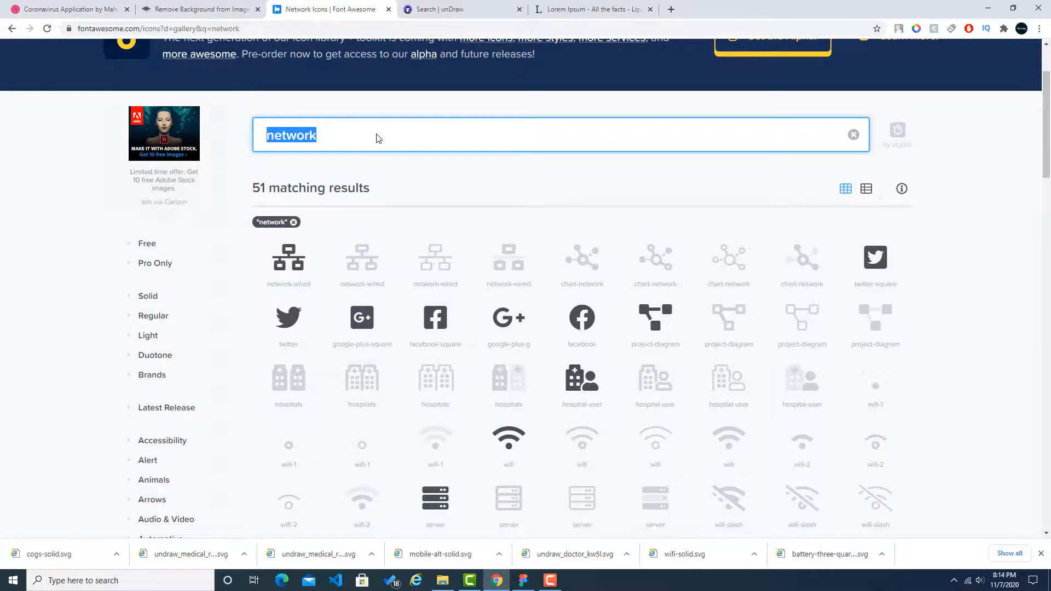
text(ste)
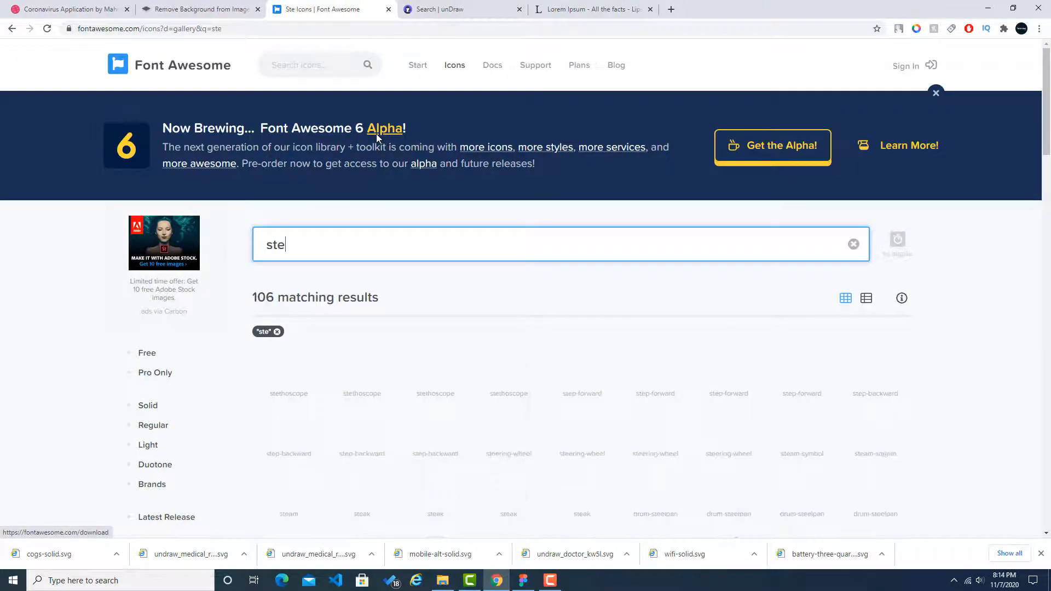
text(thosc)
key(BackSpace)
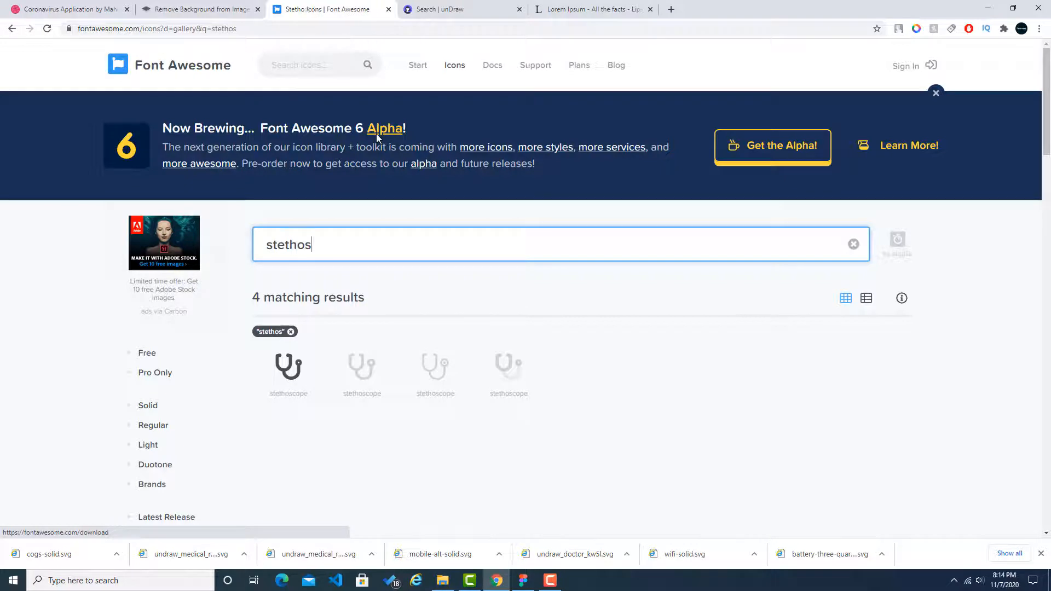
middle_click(286, 375)
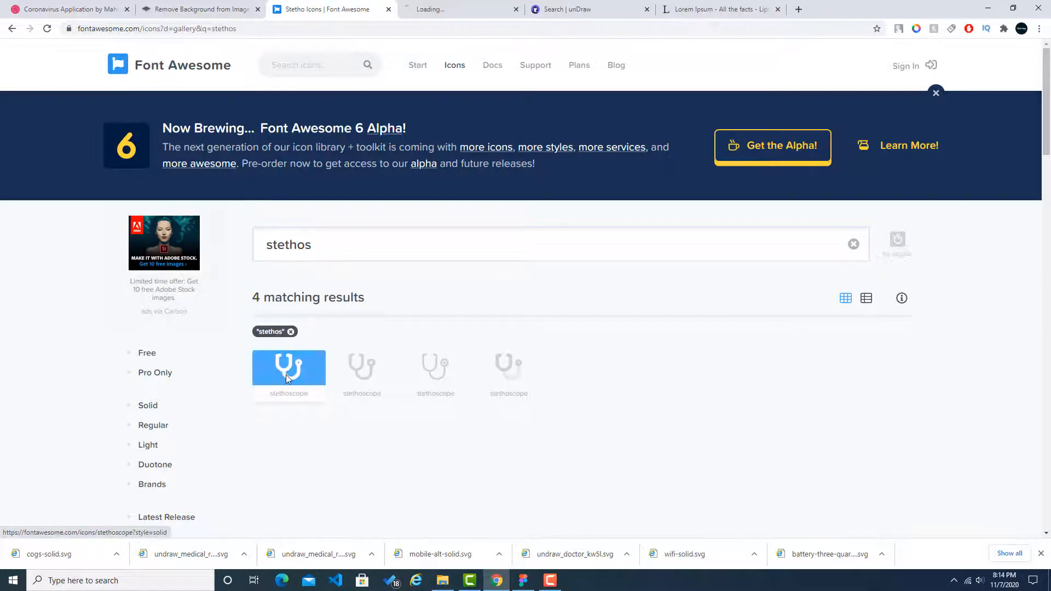
Step: Check the Education tile in the Dribbble reference, search Font Awesome for "education" and open the solid book-reader icon
click(69, 9)
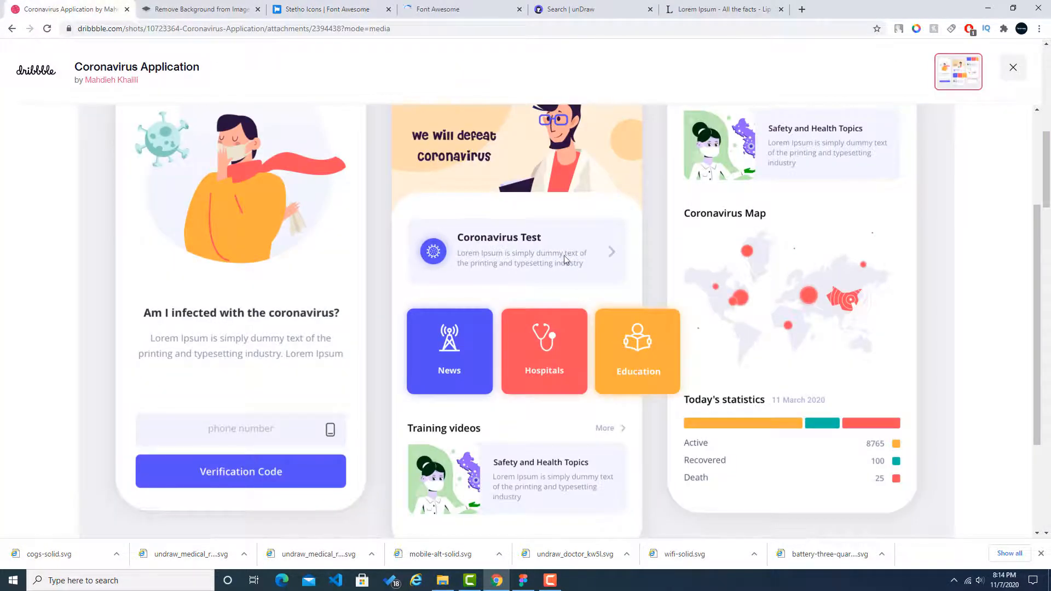
click(328, 10)
click(380, 254)
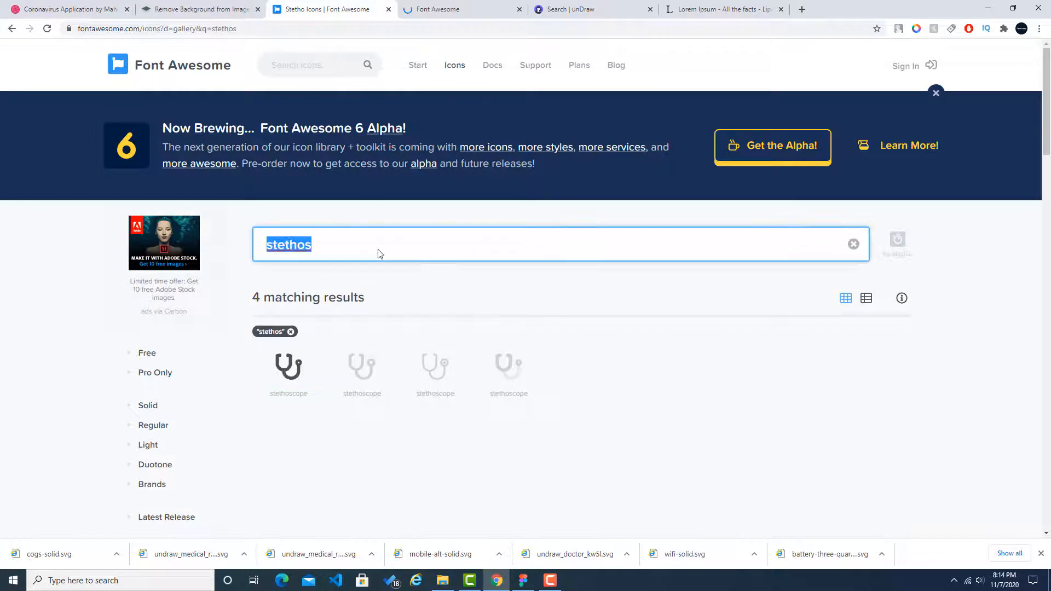
text(edu)
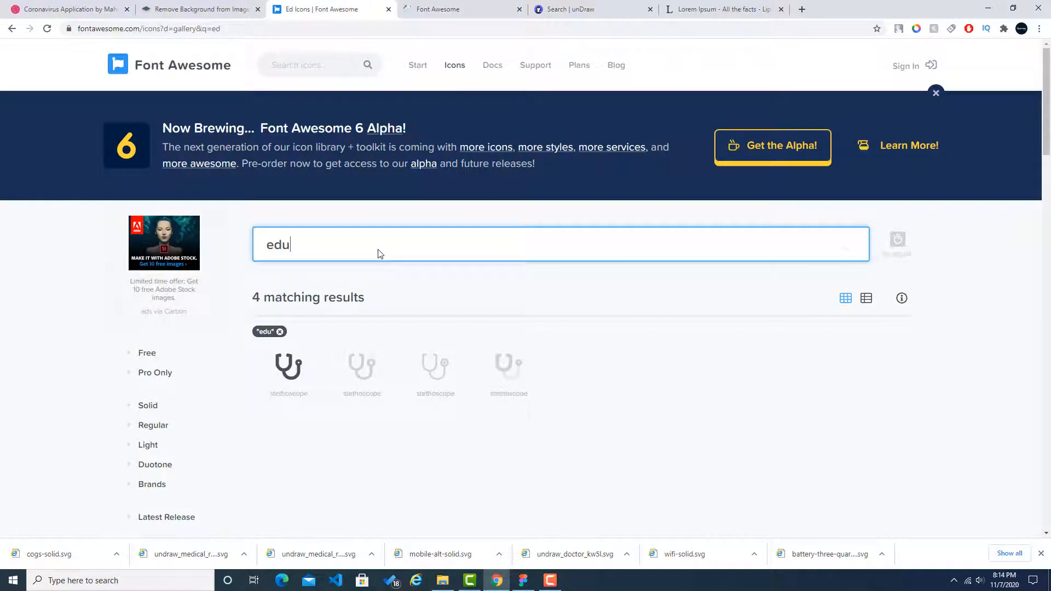
text(cat)
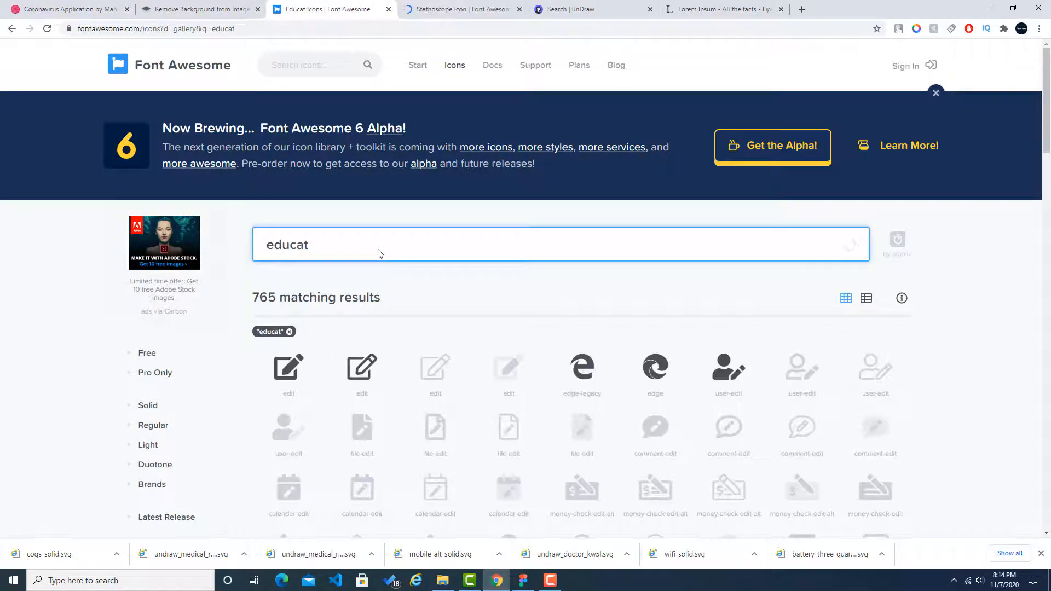
text(ion)
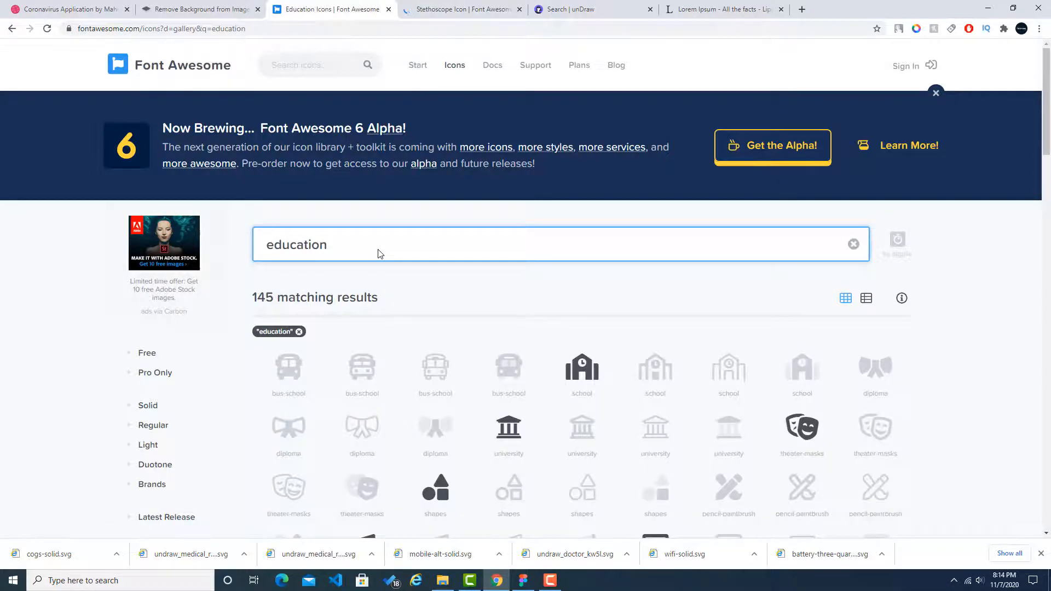
click(94, 5)
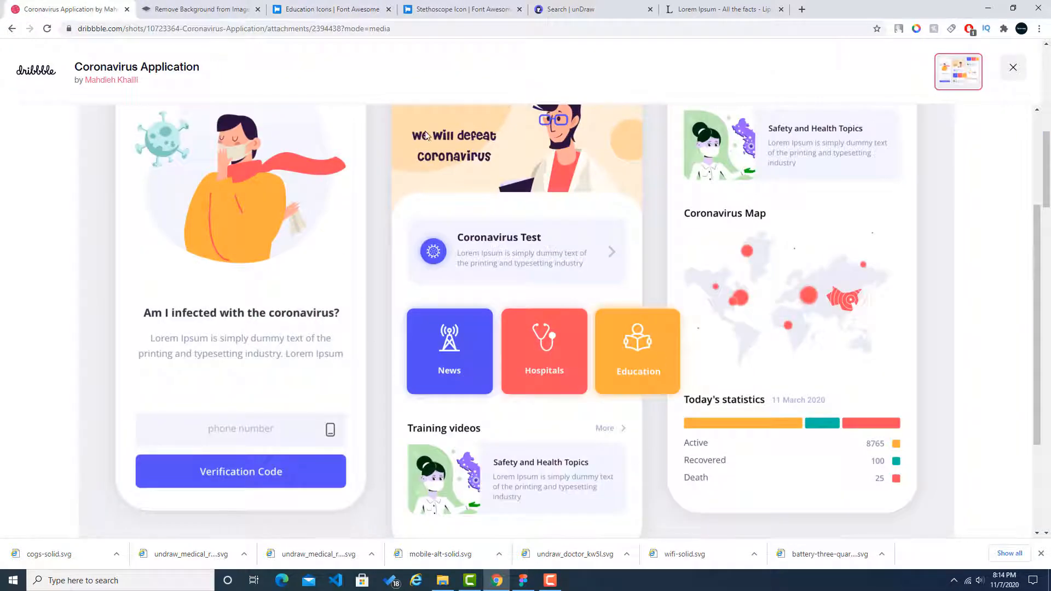
click(317, 9)
scroll(367, 247, down, 5)
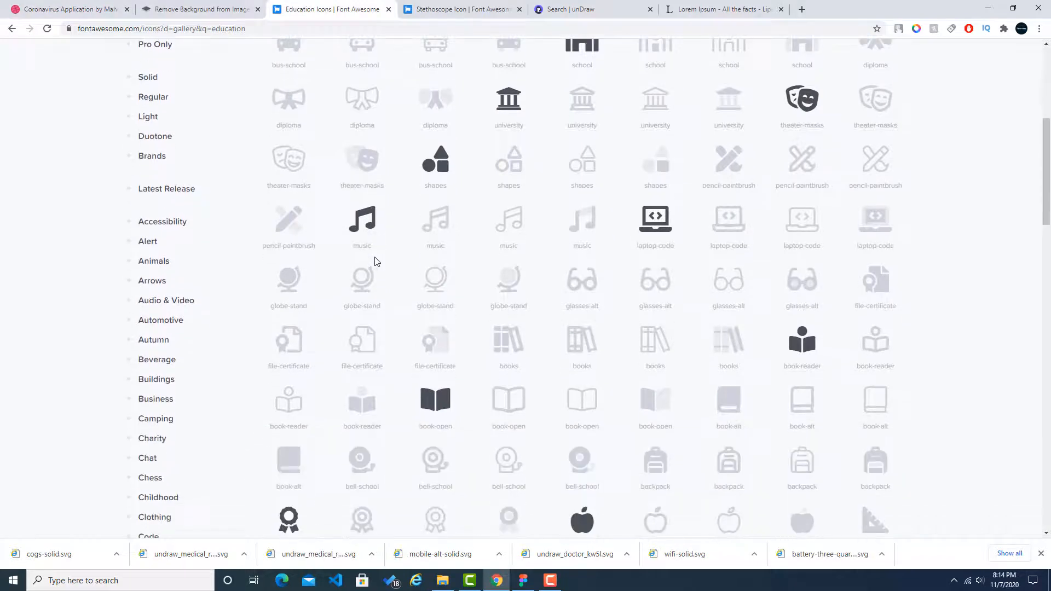
click(810, 346)
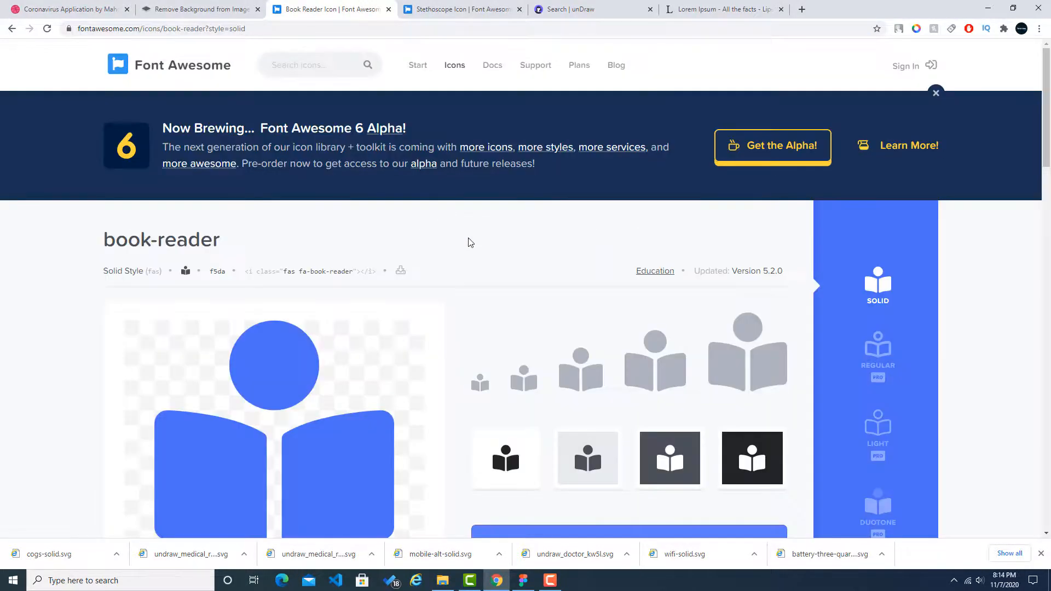
Step: Download the book-reader and stethoscope icons as SVG files, agreeing to the attribution terms
click(400, 272)
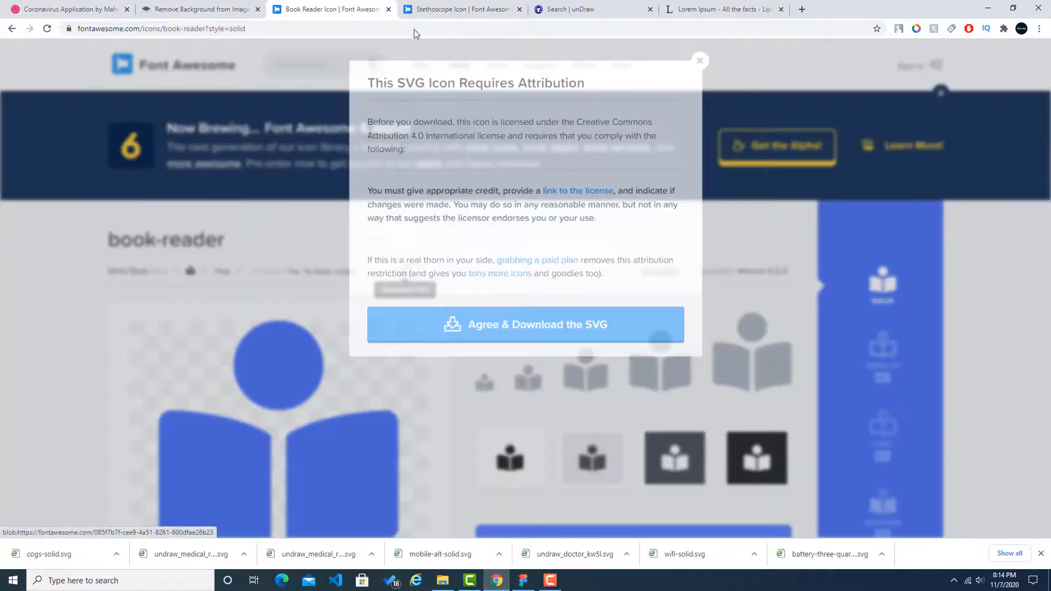
click(537, 321)
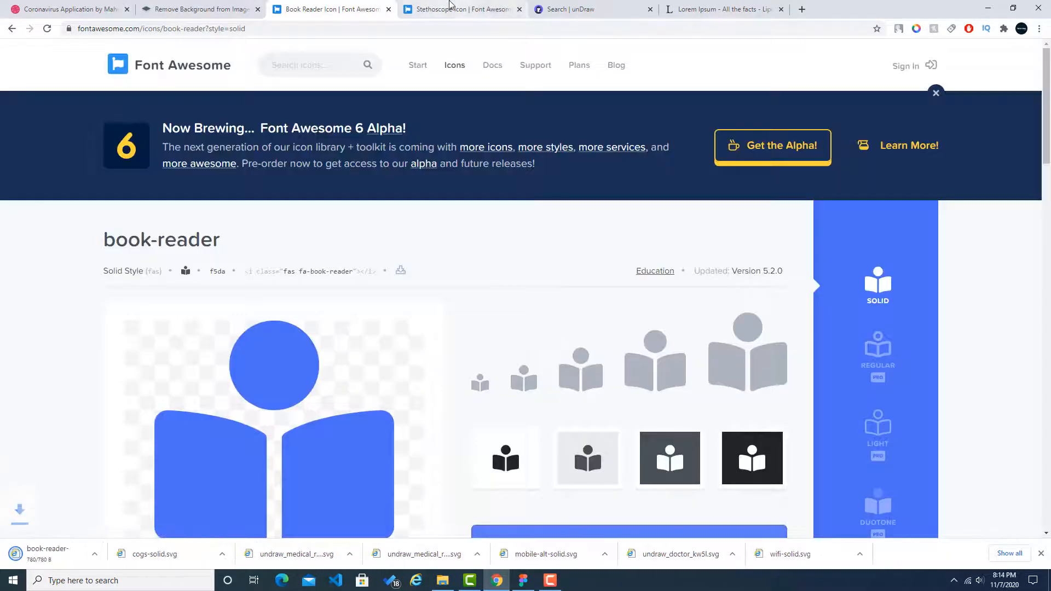
click(462, 10)
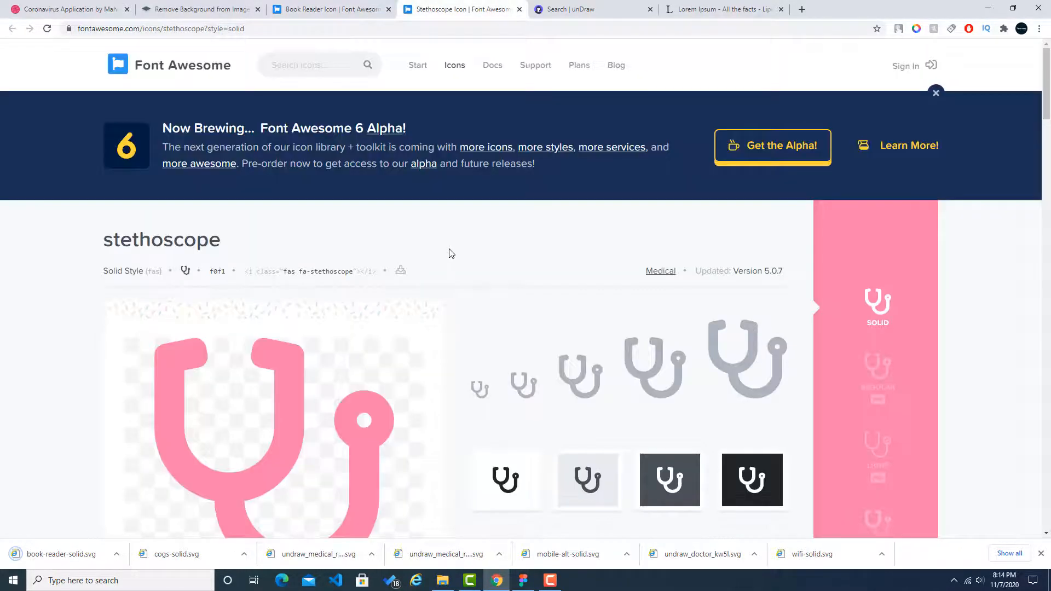
click(400, 270)
click(566, 322)
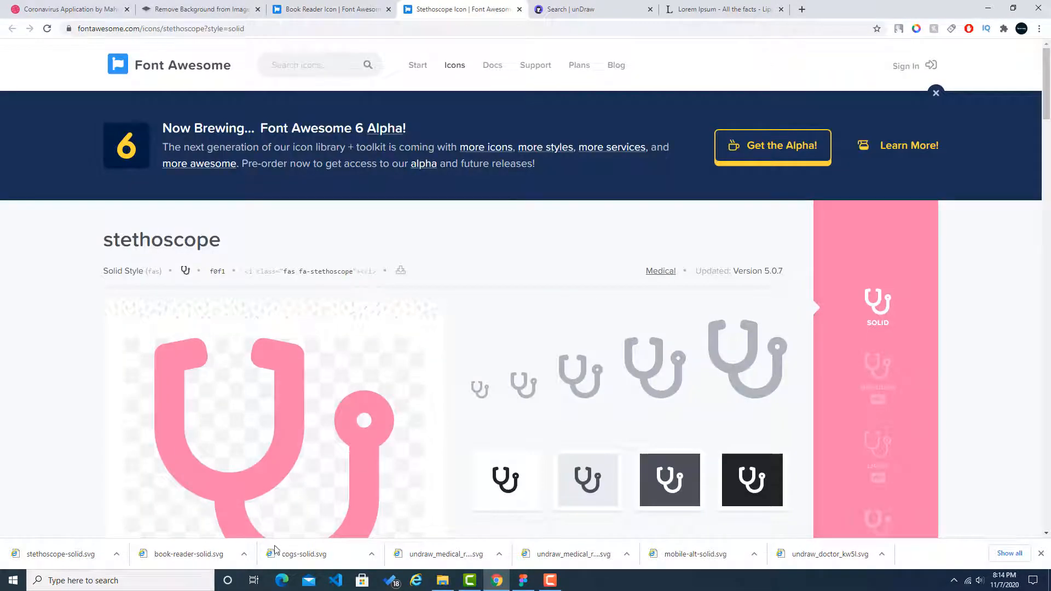
Step: Show the downloads in their folder and import book-reader-solid and stethoscope-solid together onto the Figma canvas
click(244, 554)
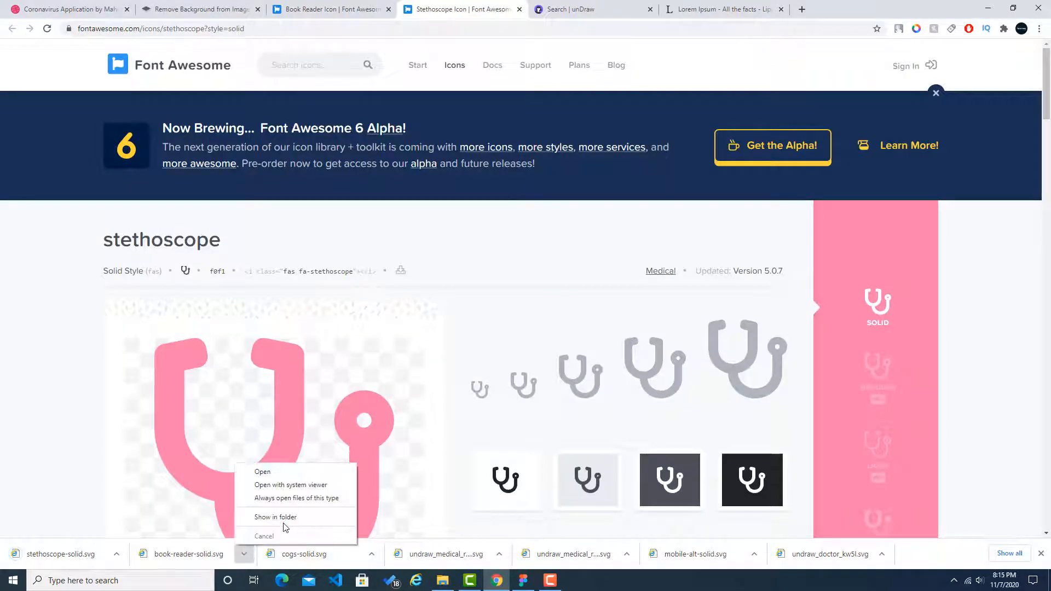
click(284, 525)
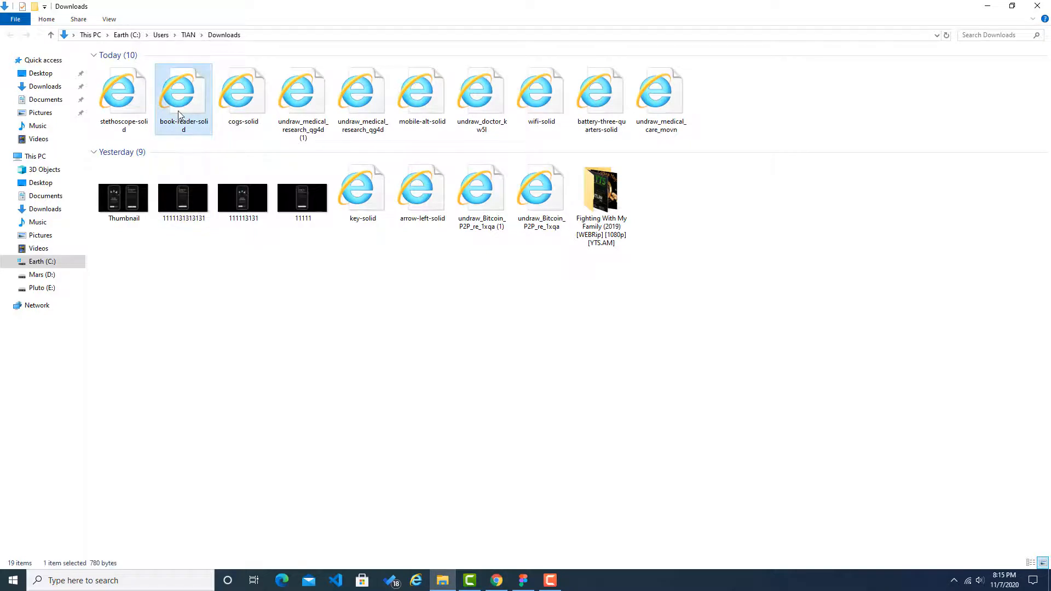
ctrl+click(129, 117)
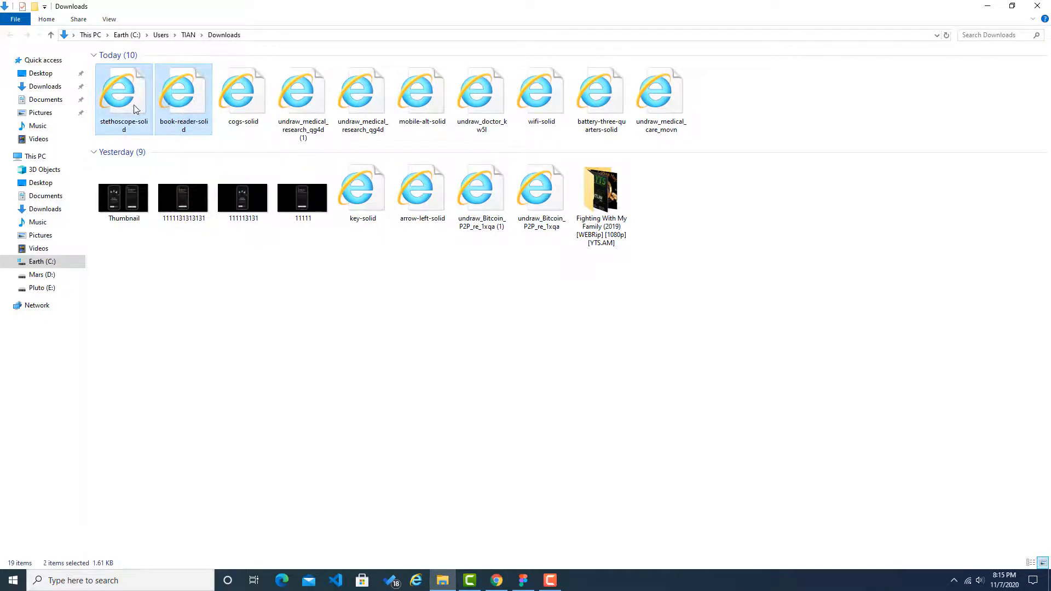
drag(173, 122, 589, 394)
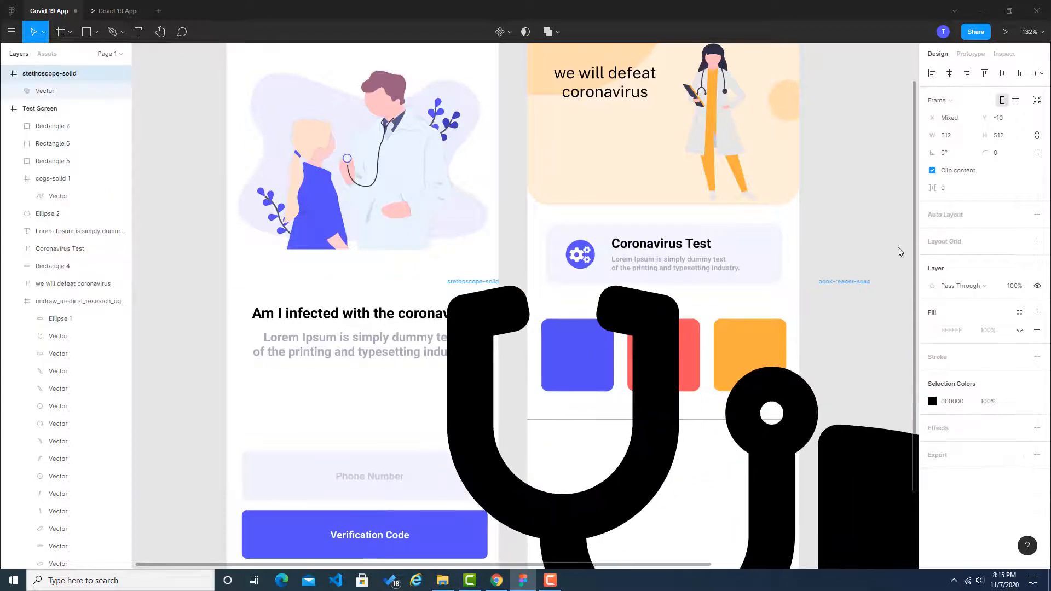
Step: Shrink the stethoscope to about 72 × 72 and the book-reader to about 73 × 73, placing both below the Test Screen's horizontal line
drag(652, 438, 619, 437)
drag(783, 292, 604, 454)
drag(887, 480, 503, 387)
drag(840, 198, 584, 450)
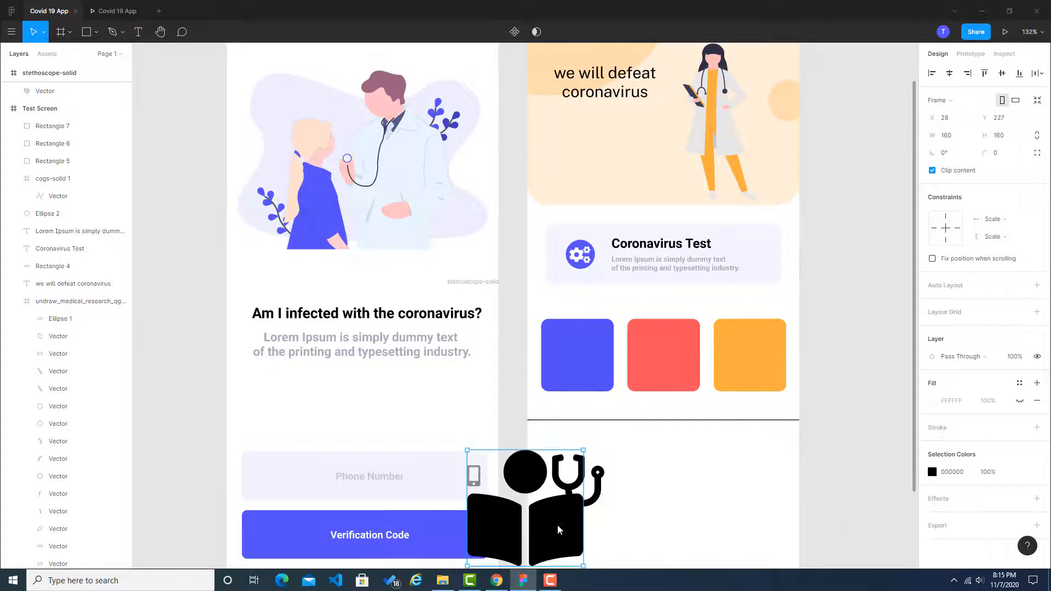
drag(562, 527, 722, 531)
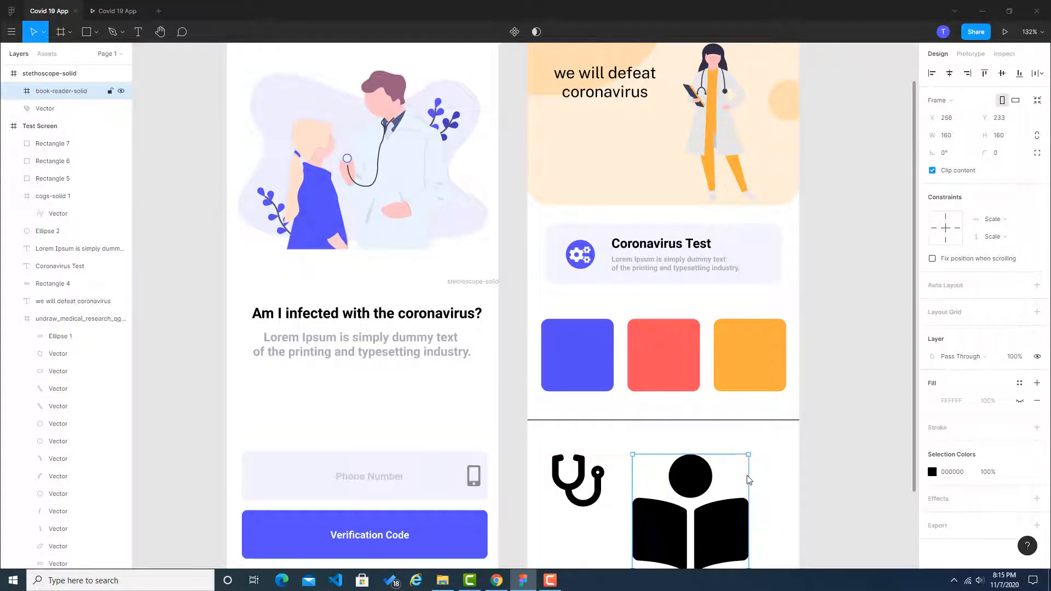
drag(749, 455, 673, 486)
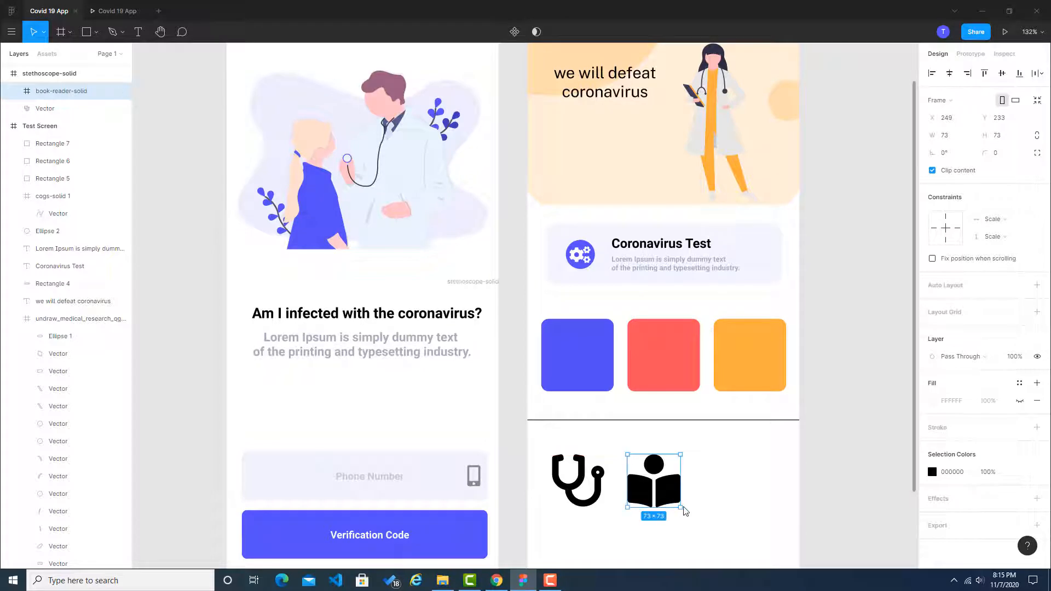
Step: Move the book-reader icon flush against the stethoscope and resize it to about the stethoscope's size
drag(688, 511, 626, 498)
click(621, 492)
click(593, 492)
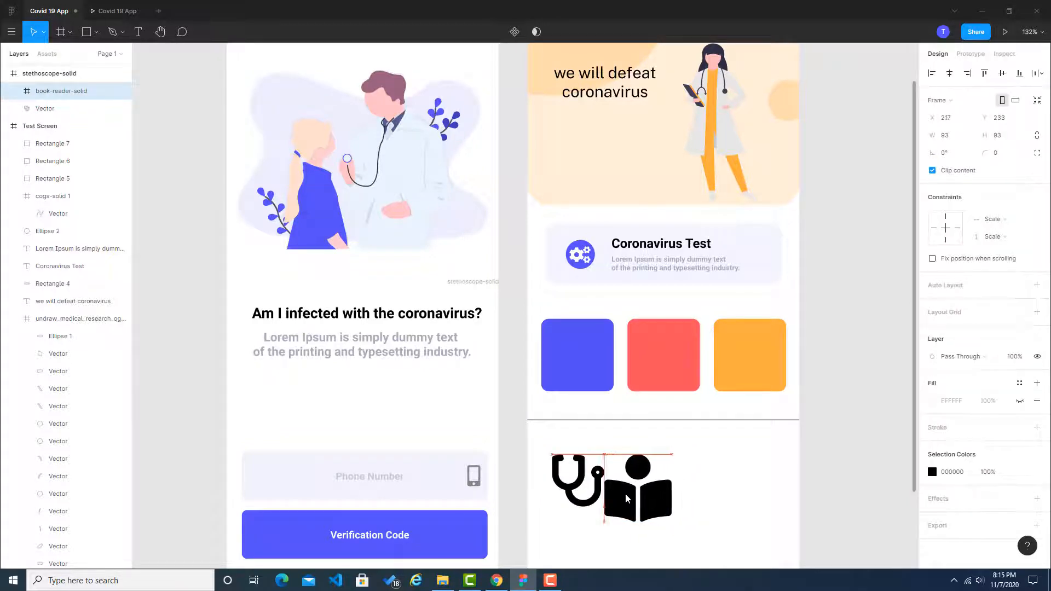
click(581, 485)
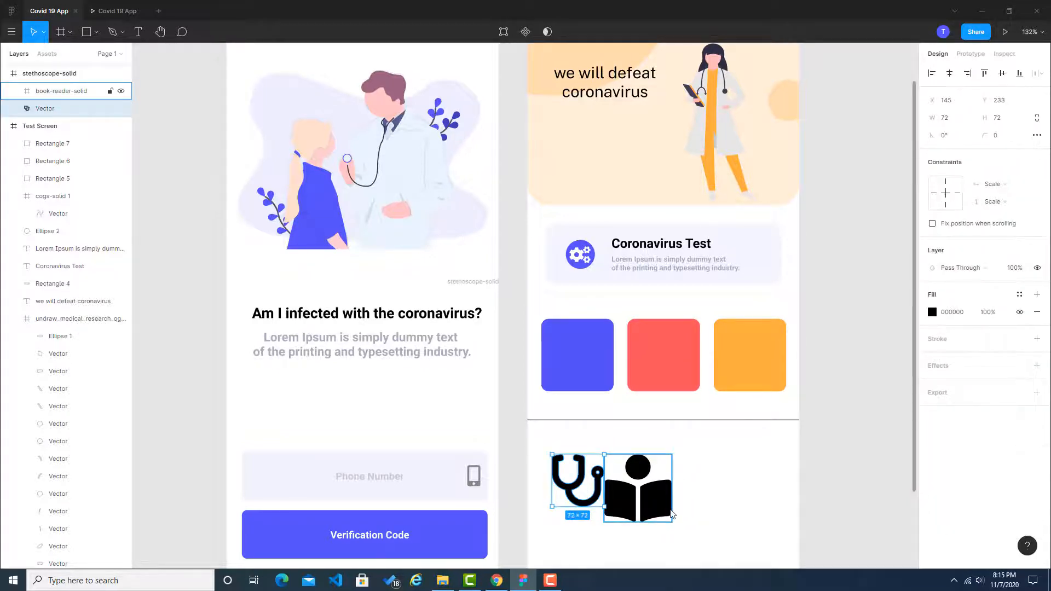
click(672, 515)
drag(672, 520, 659, 500)
click(729, 470)
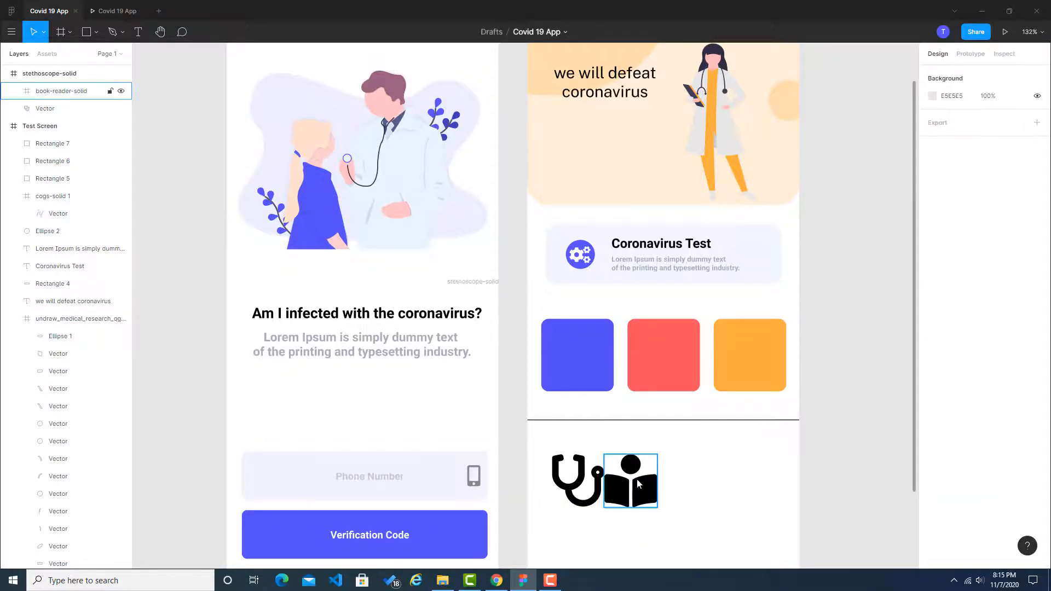
Step: Scale both icons down together to about 40 × 40 and place the book-reader on the orange tile and the stethoscope on the red tile
click(626, 492)
click(590, 491)
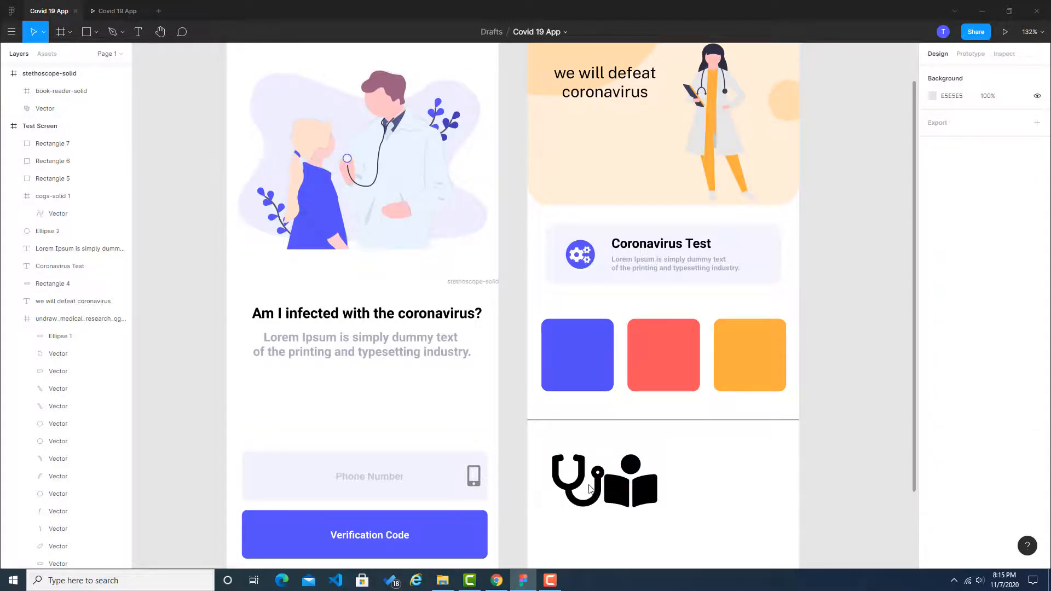
click(620, 489)
shift+click(606, 487)
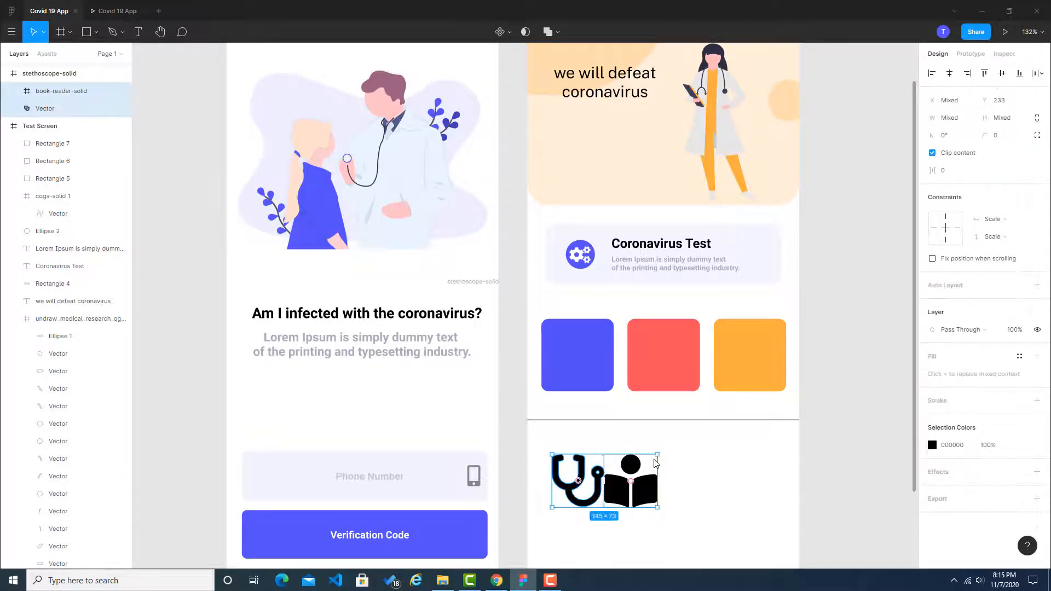
drag(657, 458, 766, 339)
click(644, 489)
drag(591, 491, 664, 350)
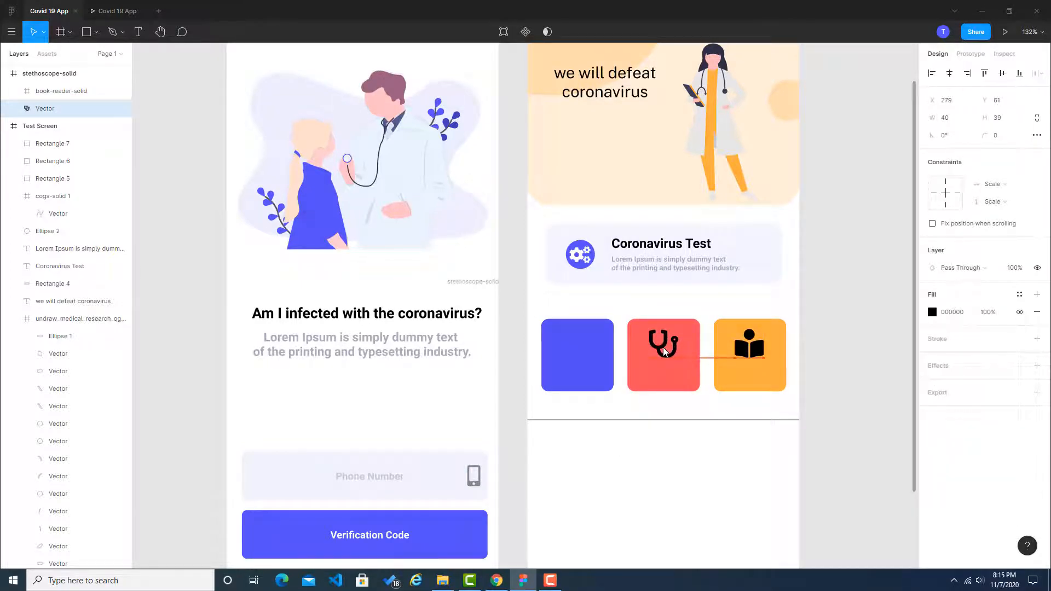
Step: Set the fill of the stethoscope icon on the red tile to white
click(829, 356)
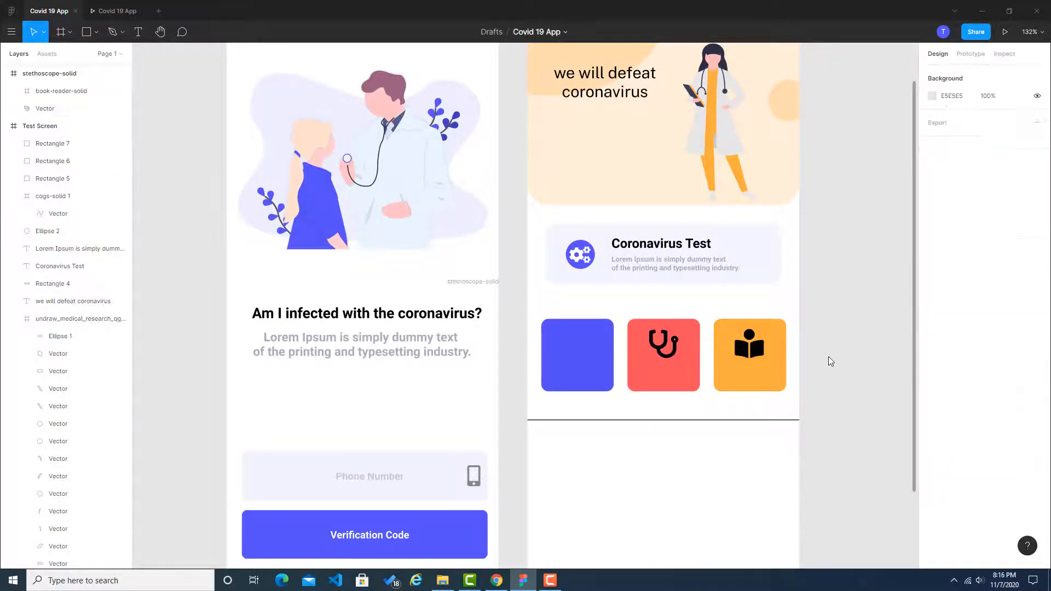
click(674, 348)
click(965, 313)
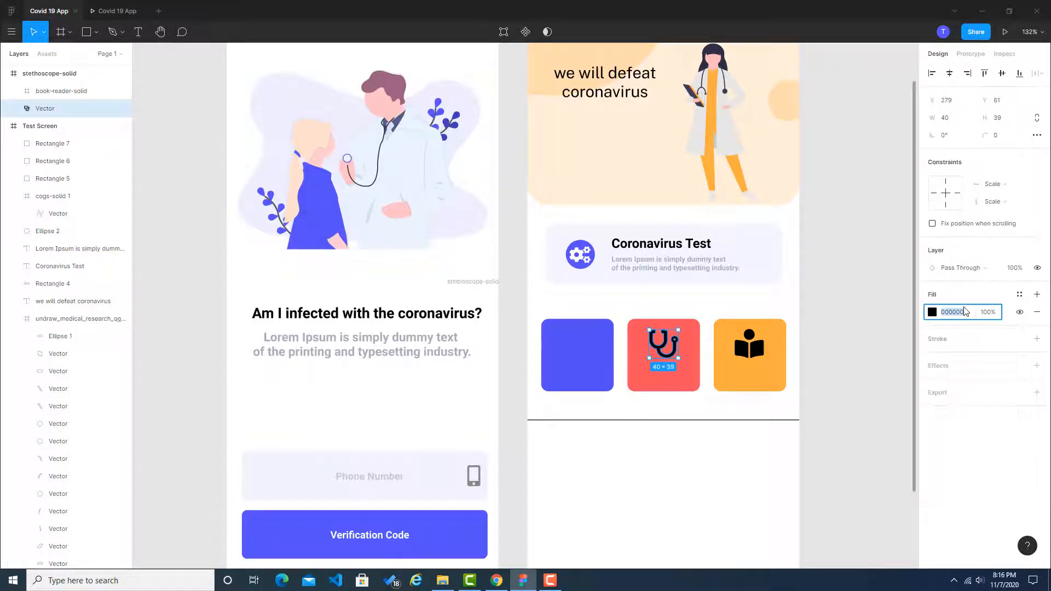
text(fff)
Step: Set the colour of the book-reader icon on the orange tile to white (fff)
click(755, 356)
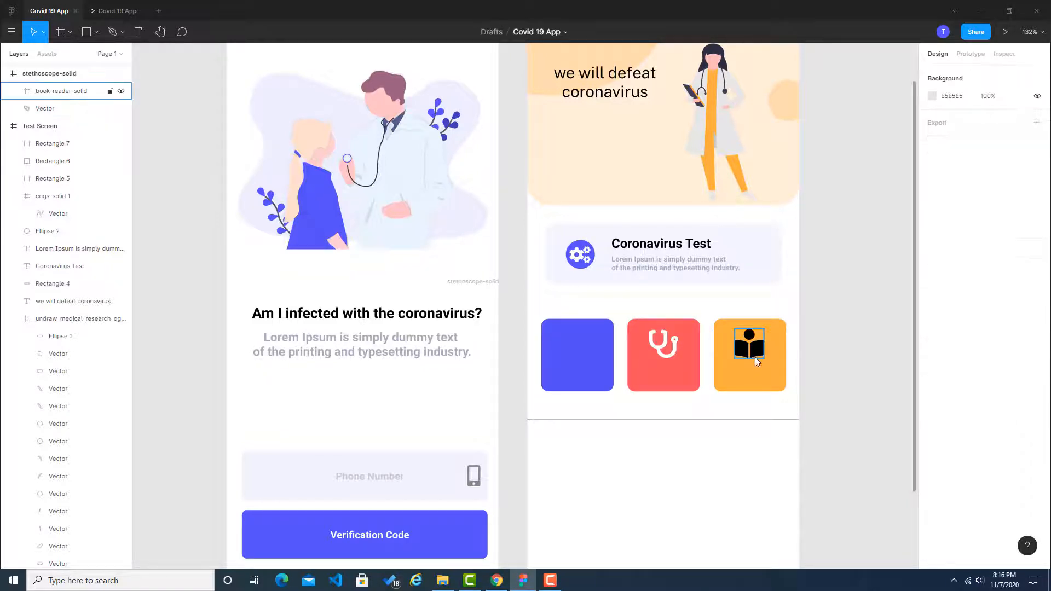
click(952, 472)
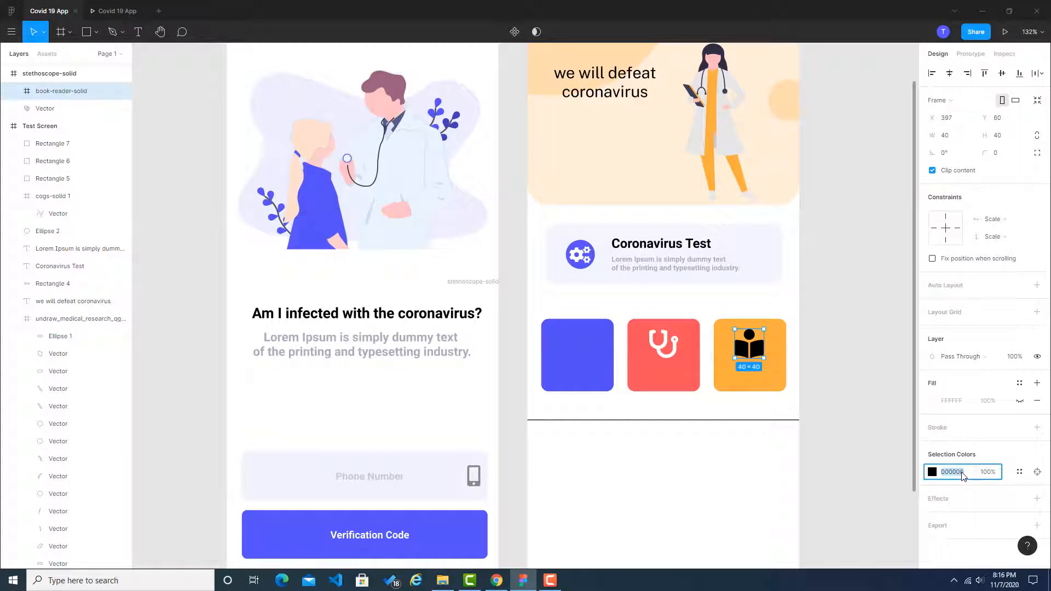
text(fff)
click(887, 382)
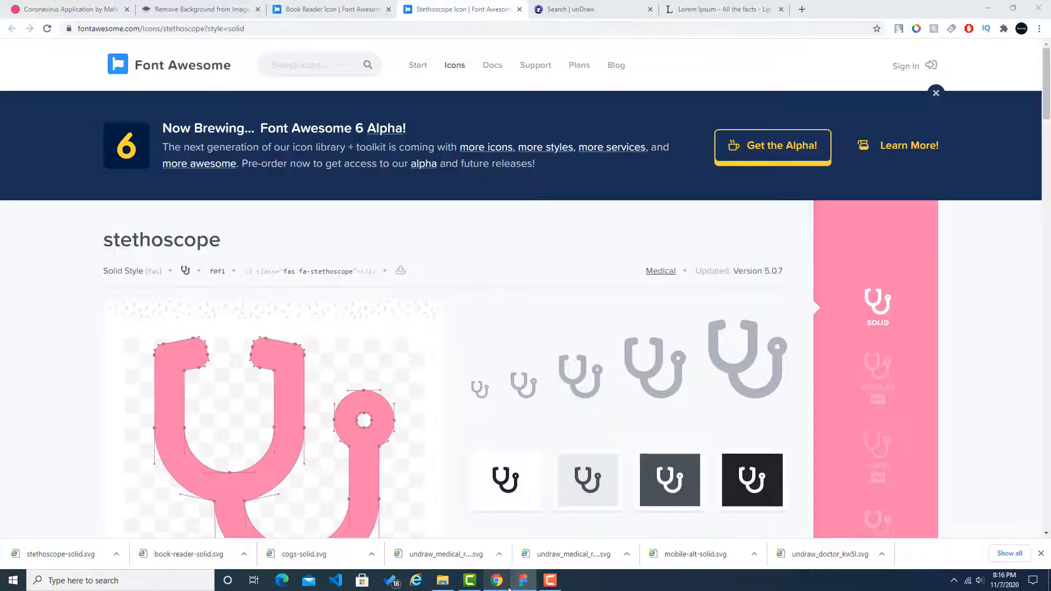
Step: Switch to Chrome to check the blue News tile's icon in the Dribbble reference, and return to the Figma screens to compare
click(496, 580)
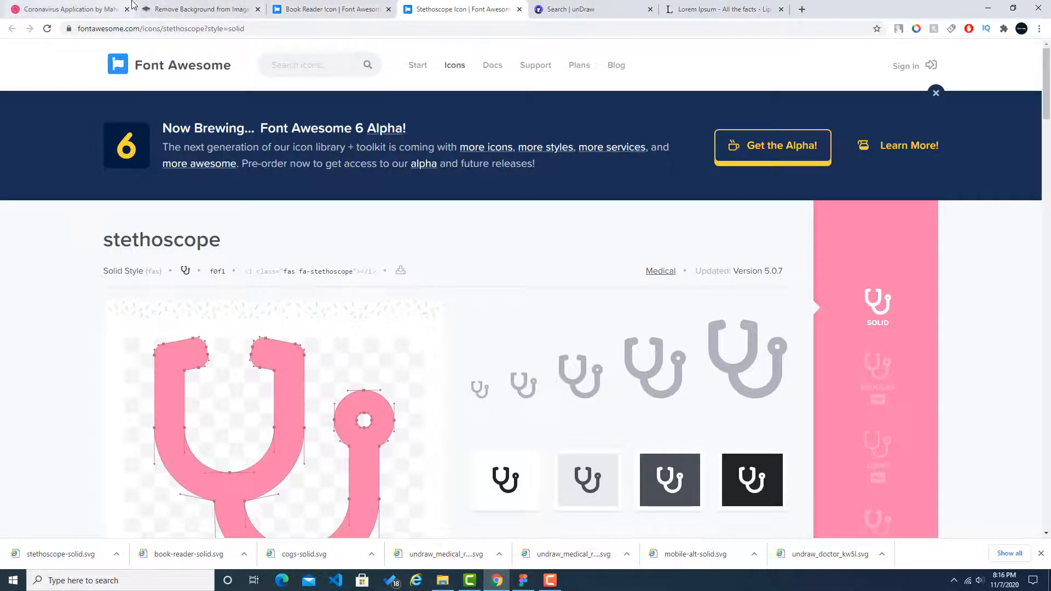
click(59, 7)
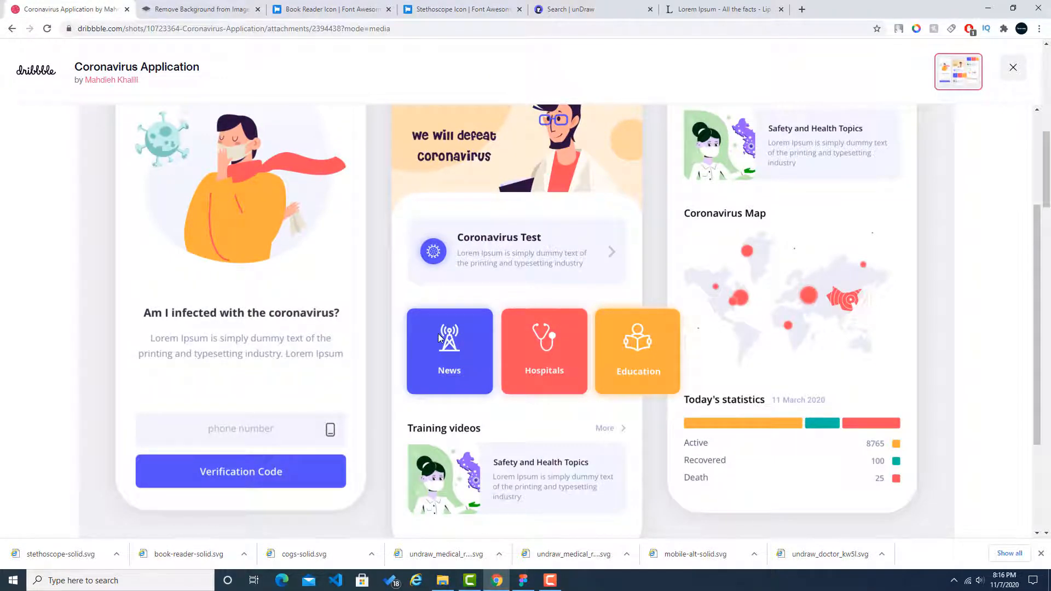
click(522, 580)
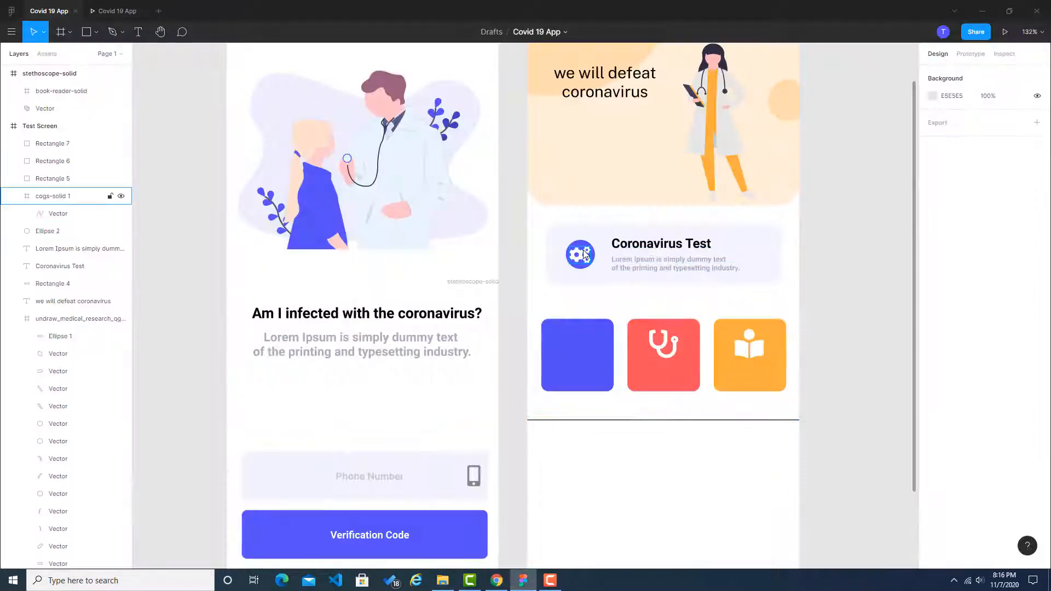
scroll(582, 255, up, 3)
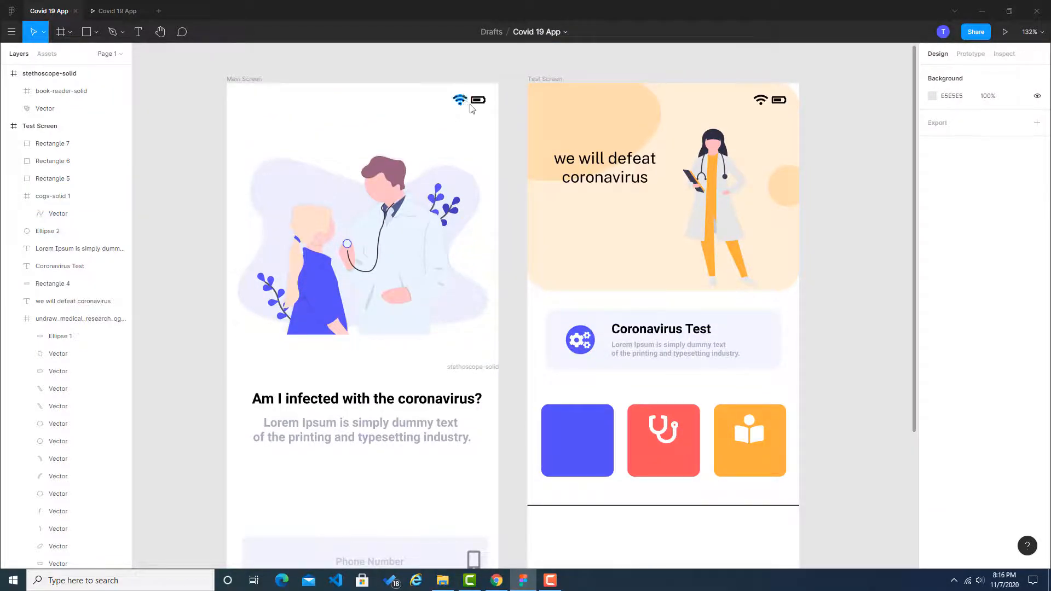
scroll(695, 398, down, 2)
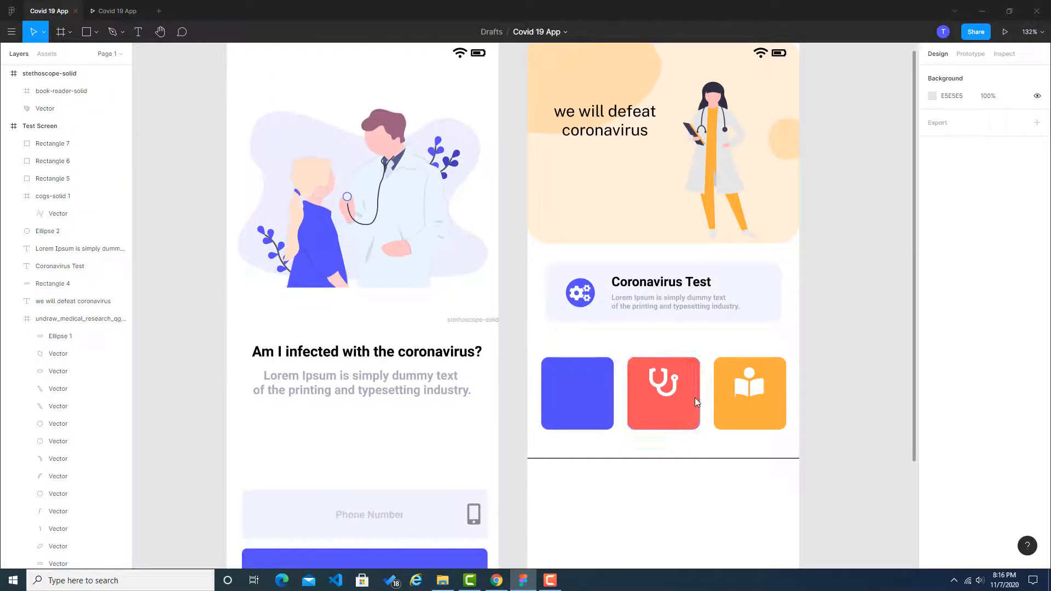
Step: Switch to Chrome, open the Font Awesome home page and search its icons for "alien"
click(497, 580)
click(430, 8)
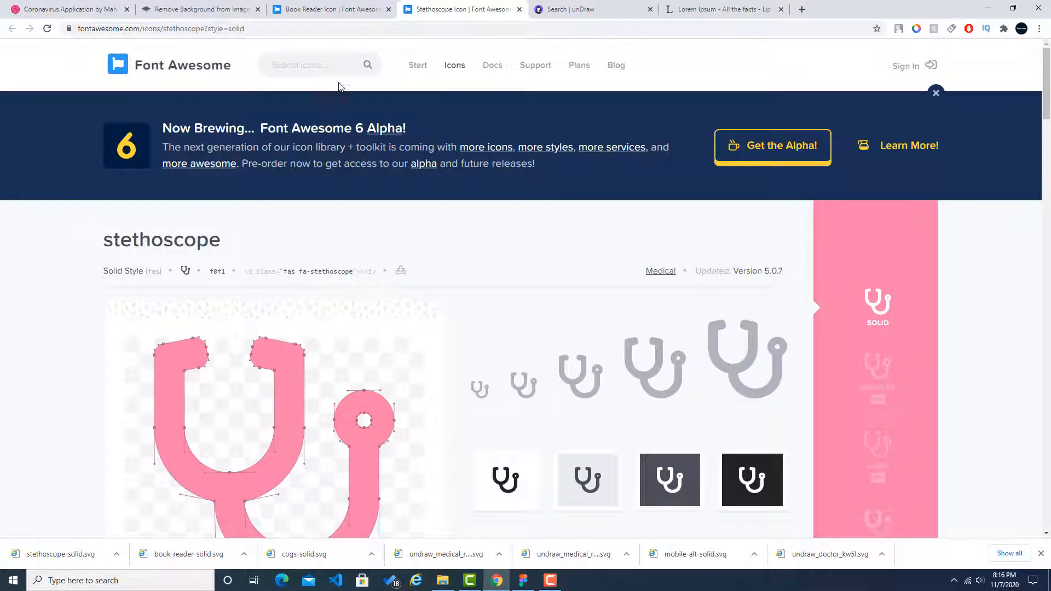
click(182, 68)
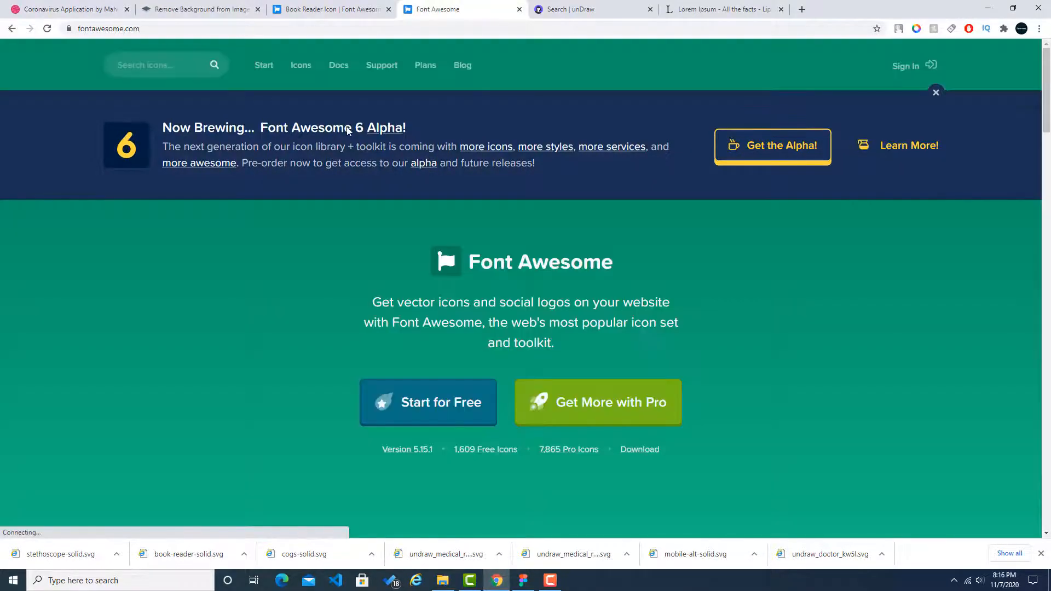
scroll(429, 236, down, 10)
scroll(394, 208, up, 1)
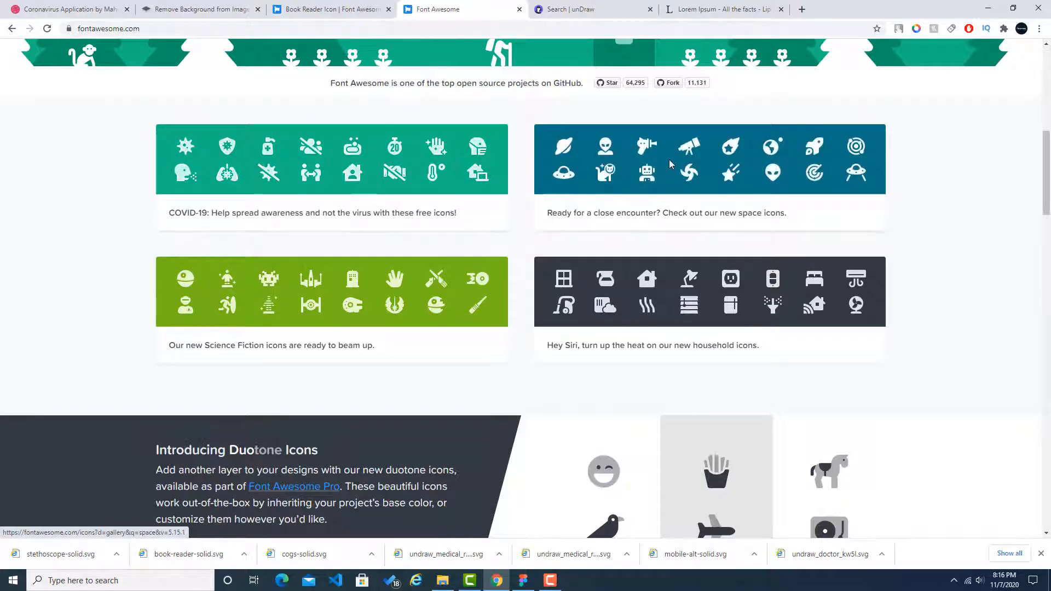
scroll(602, 145, up, 10)
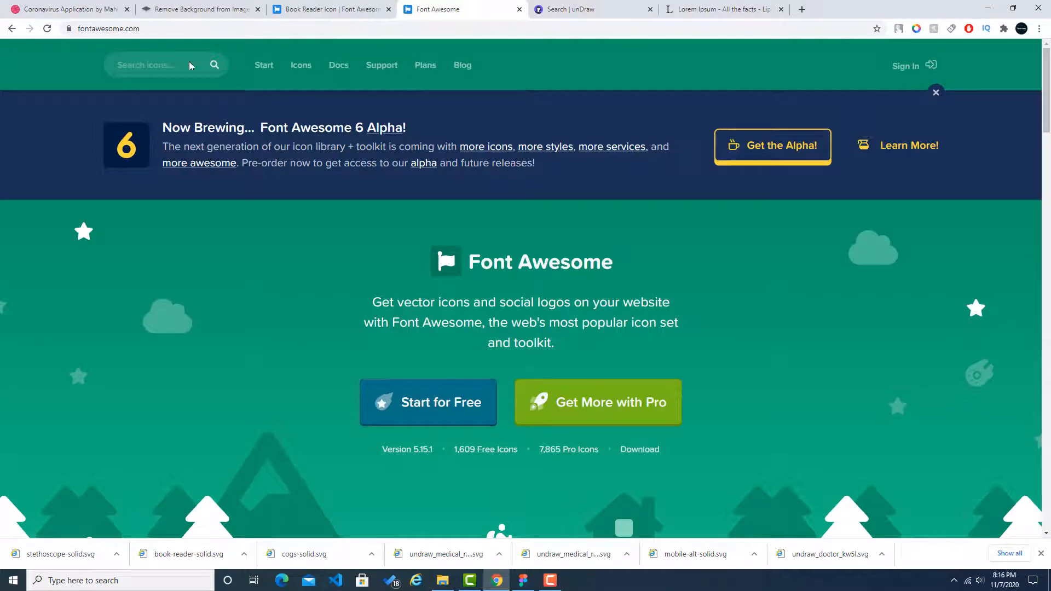
click(187, 62)
text(ai)
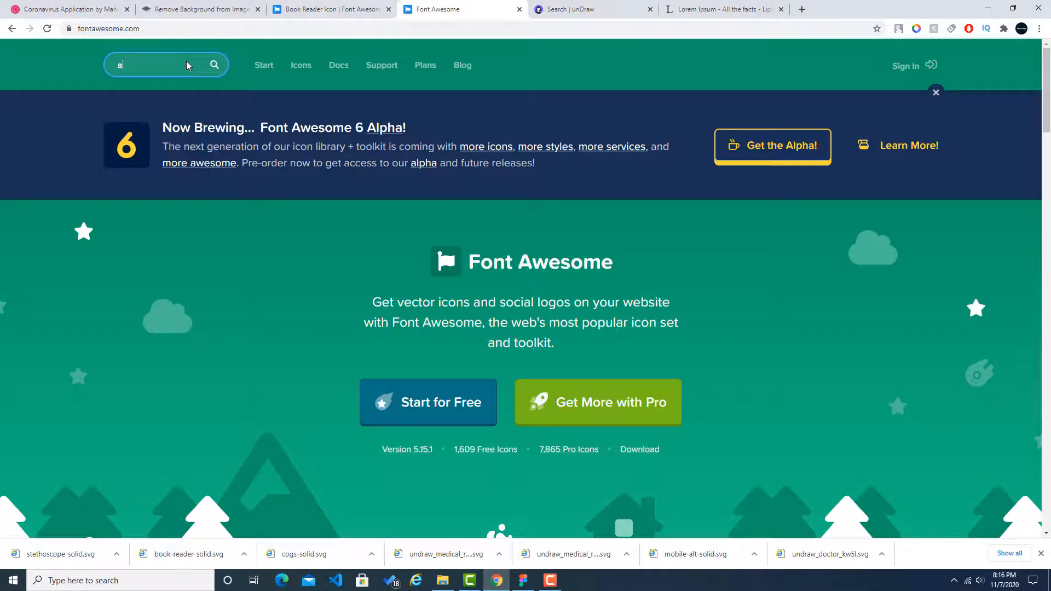
text(ien)
key(Return)
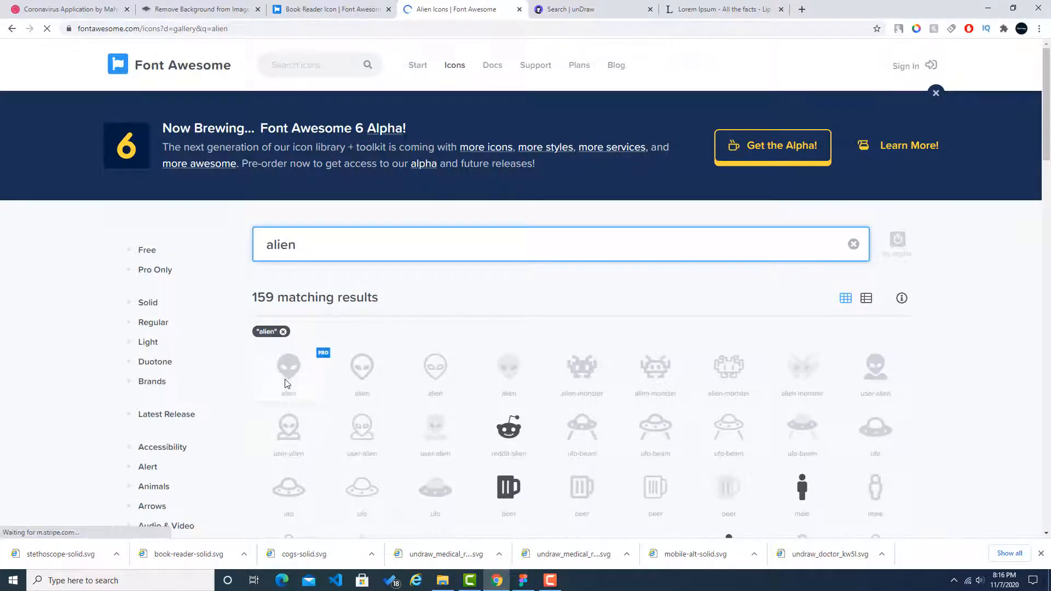
Step: Pick the solid fire-alt icon from the search results and download it as an SVG, agreeing to the attribution terms
scroll(501, 409, down, 1)
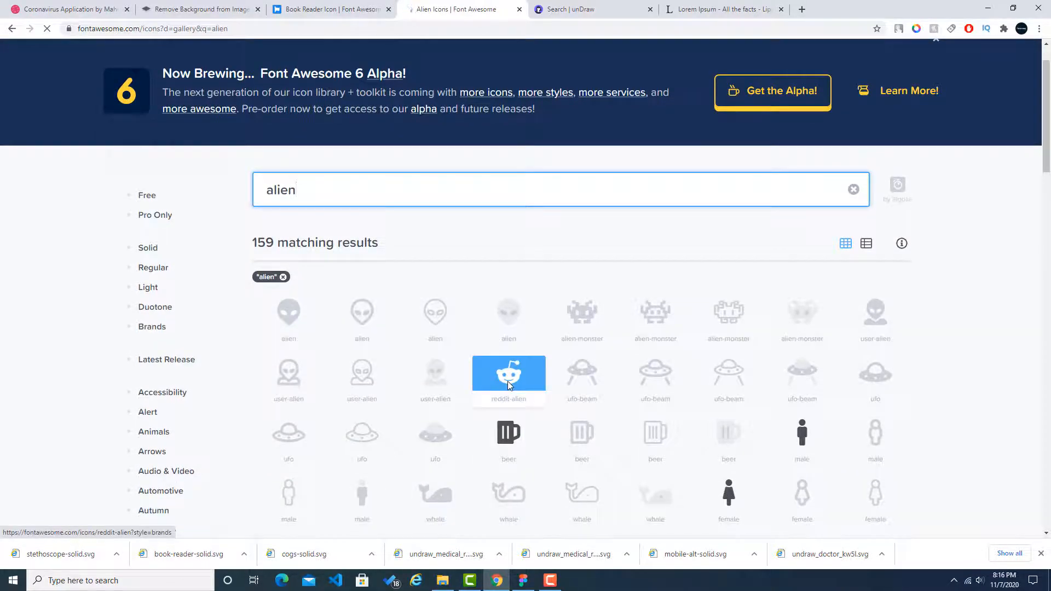
scroll(842, 434, down, 4)
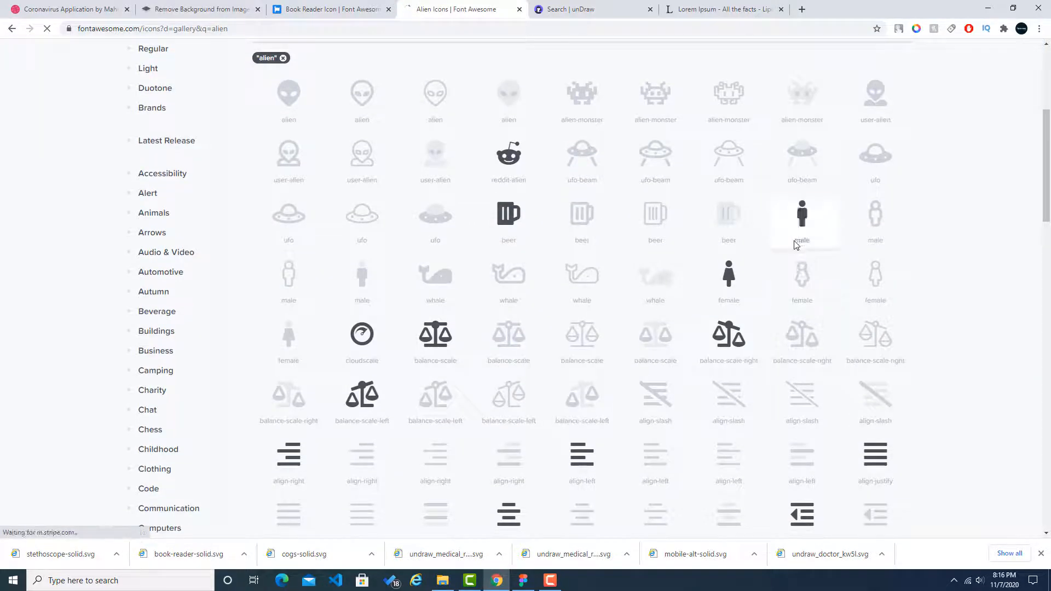
scroll(784, 331, down, 3)
scroll(784, 330, down, 7)
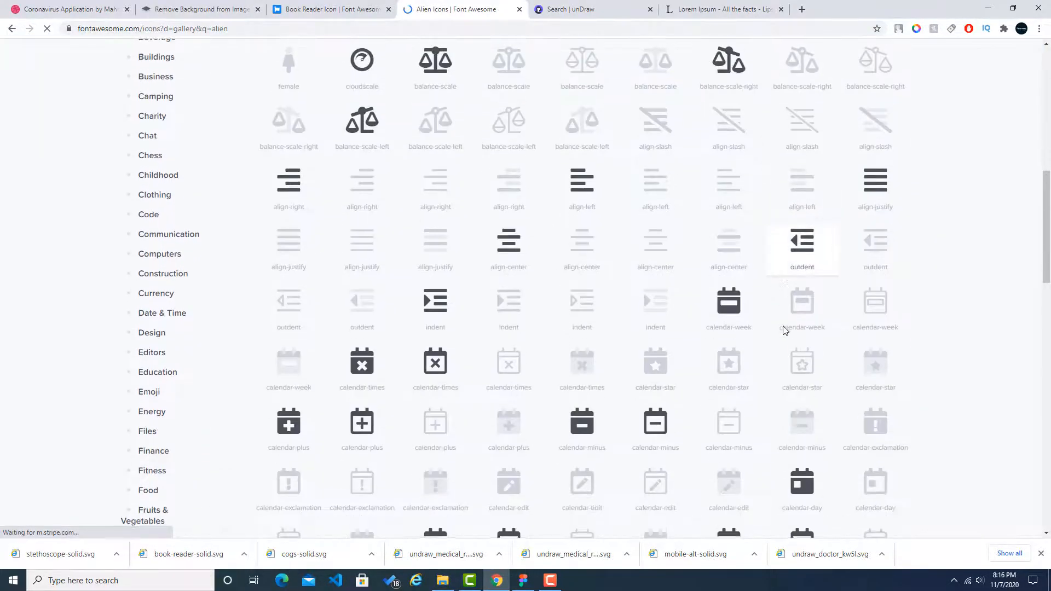
scroll(784, 330, down, 2)
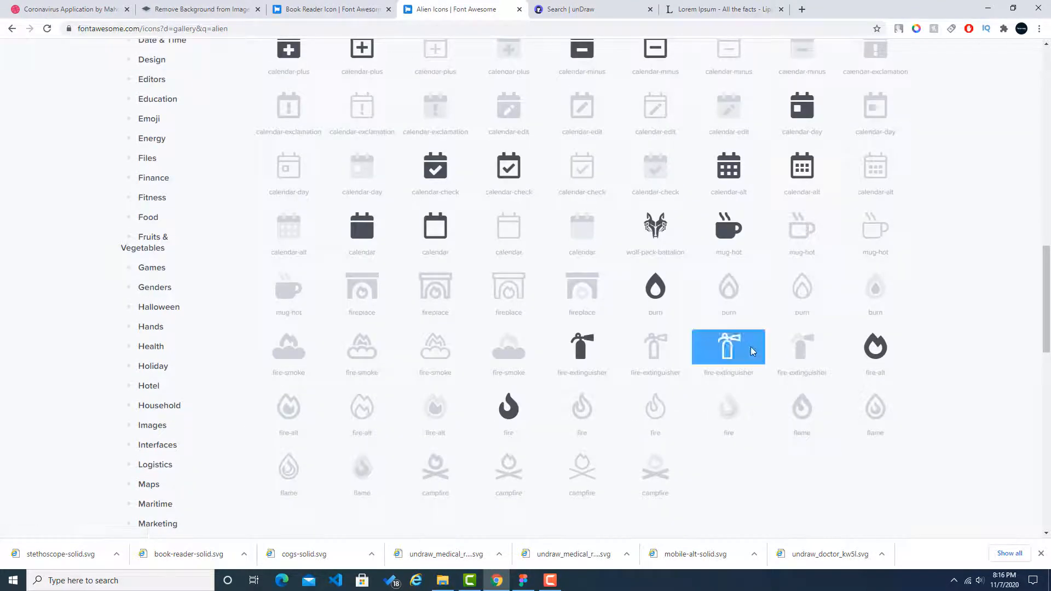
click(882, 354)
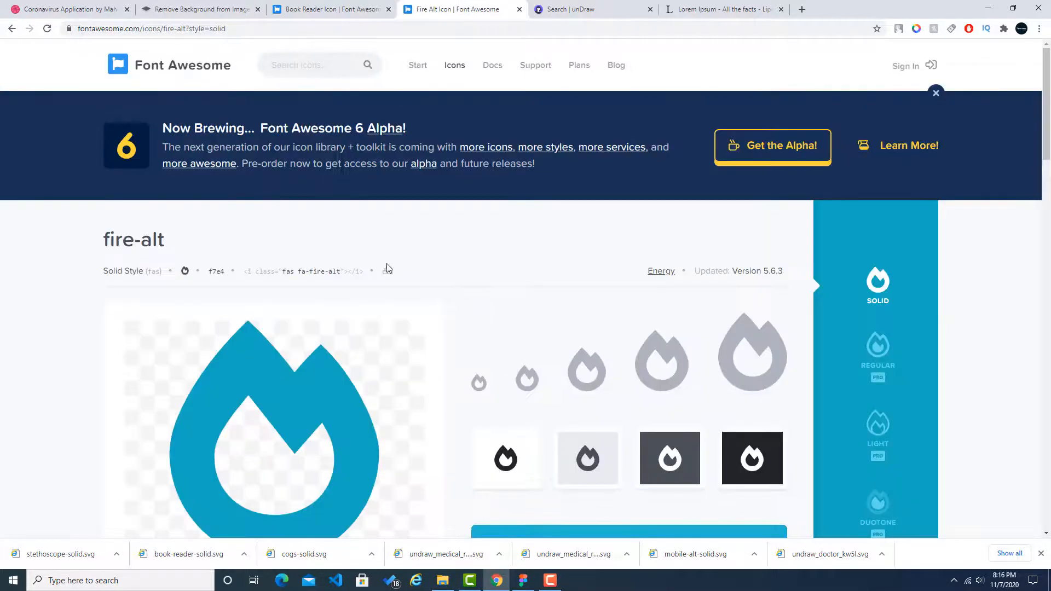
click(389, 269)
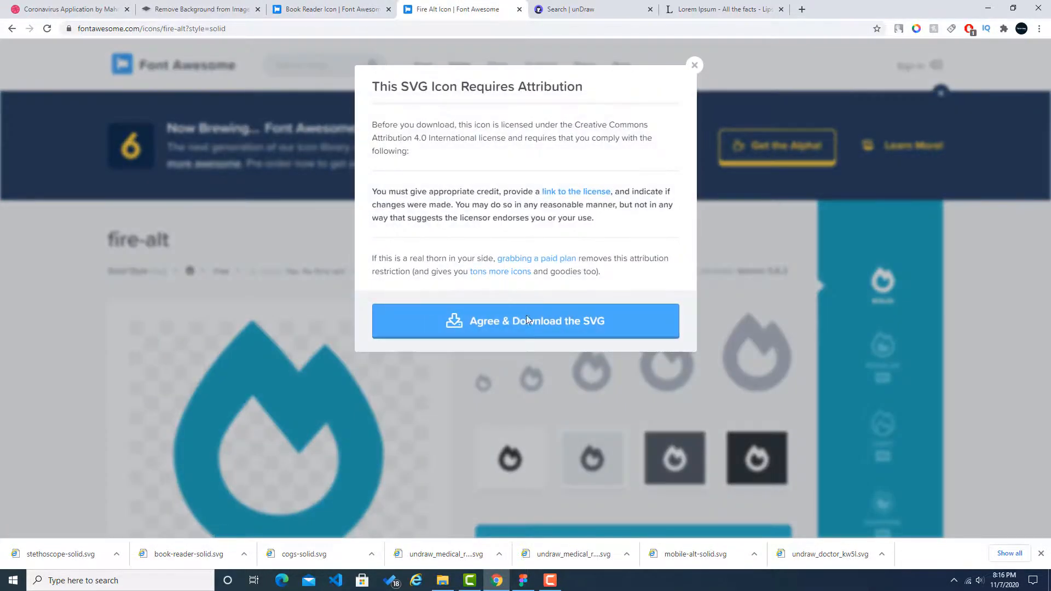
click(527, 321)
Step: Import fire-alt-solid.svg from its download folder into Figma, shrink it to about 35 × 39 and place it on the blue tile
click(114, 554)
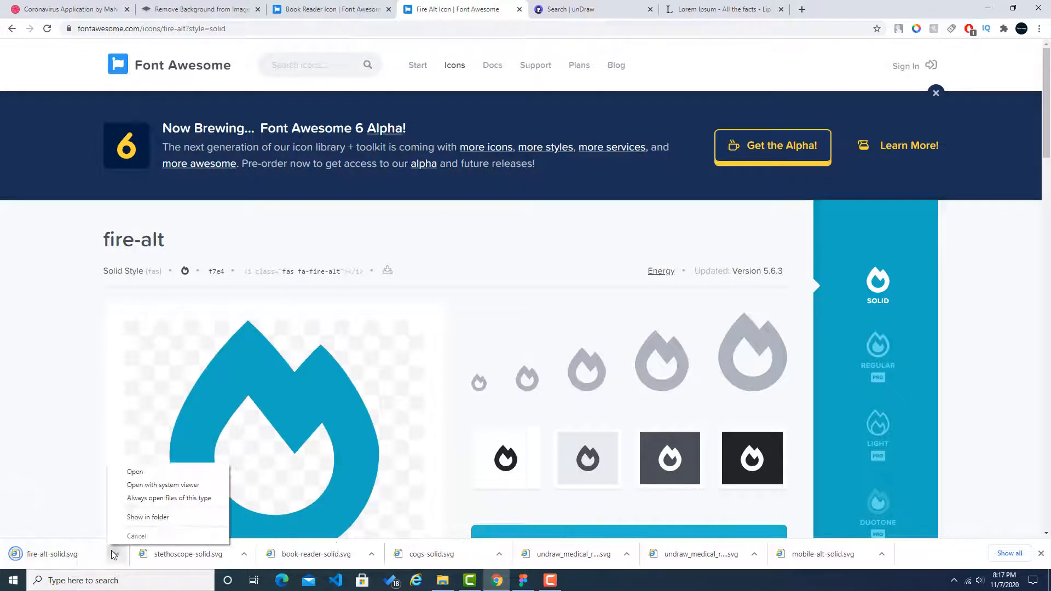
click(144, 517)
drag(132, 115, 590, 367)
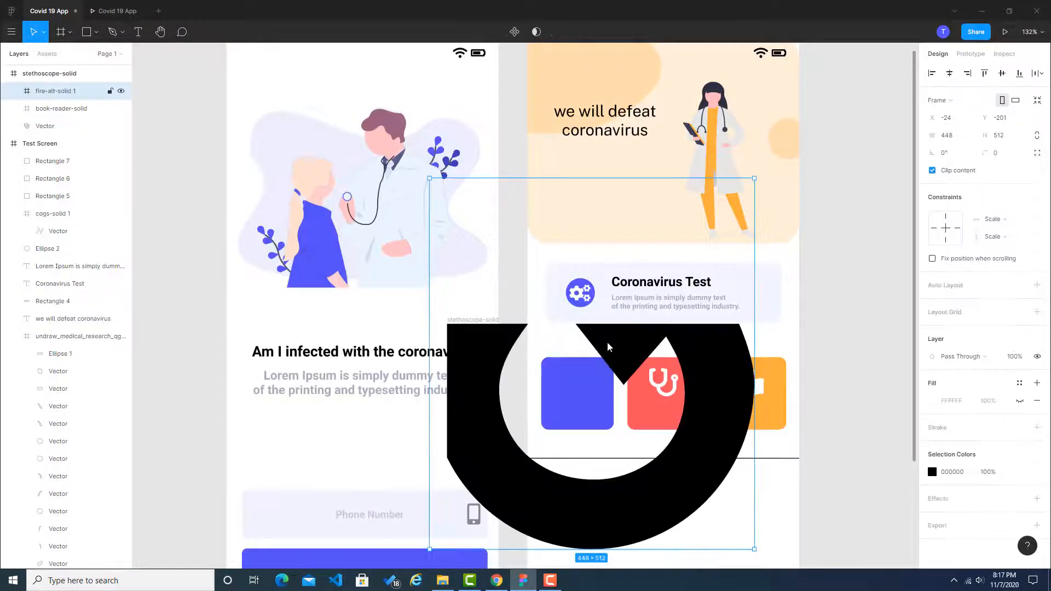
drag(647, 297, 585, 390)
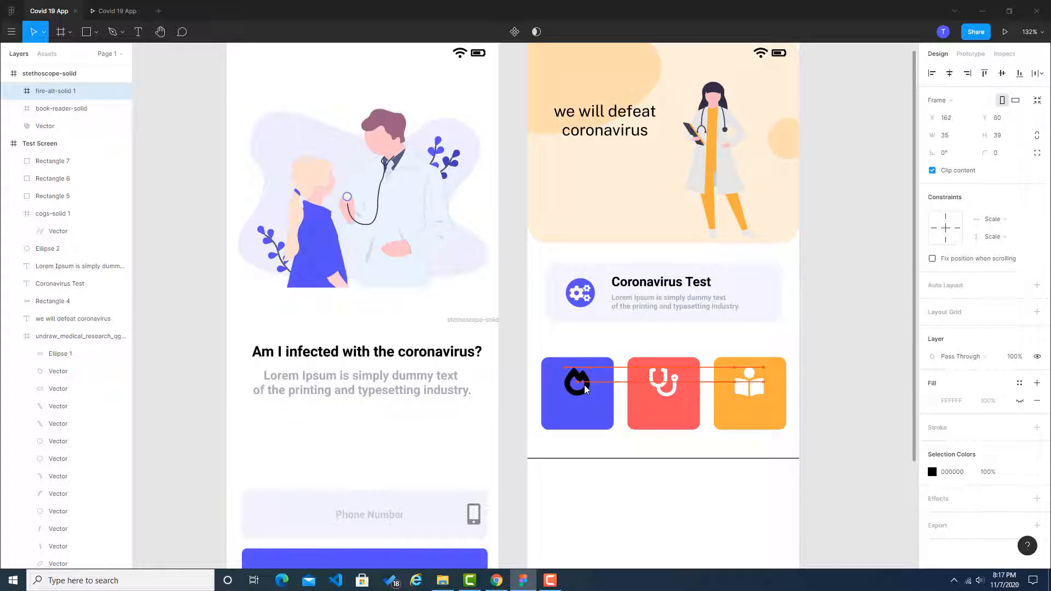
Step: Set the colour of the fire-alt icon on the blue tile to white
click(898, 394)
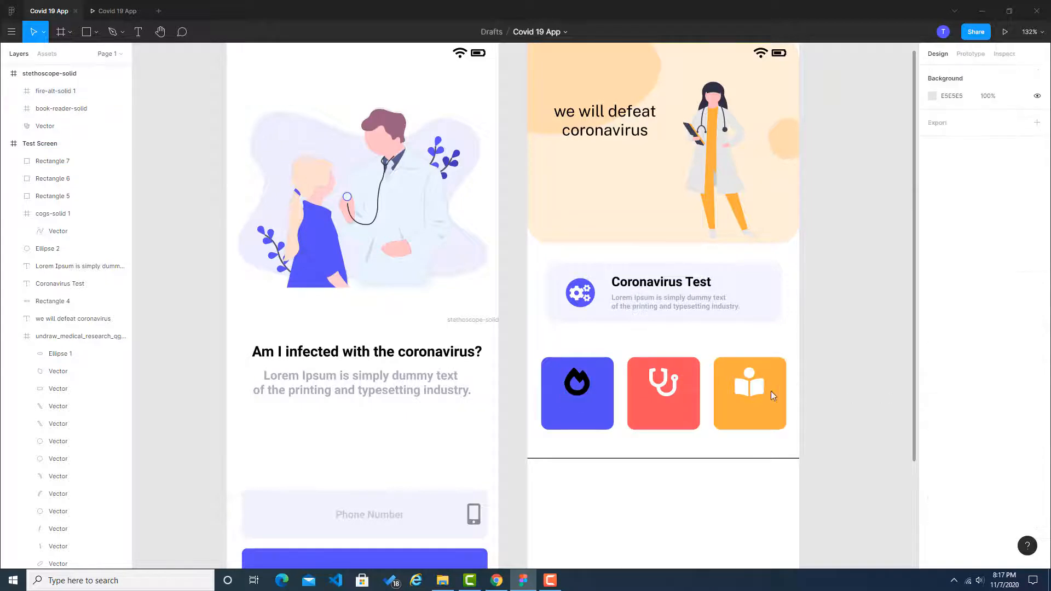
click(583, 387)
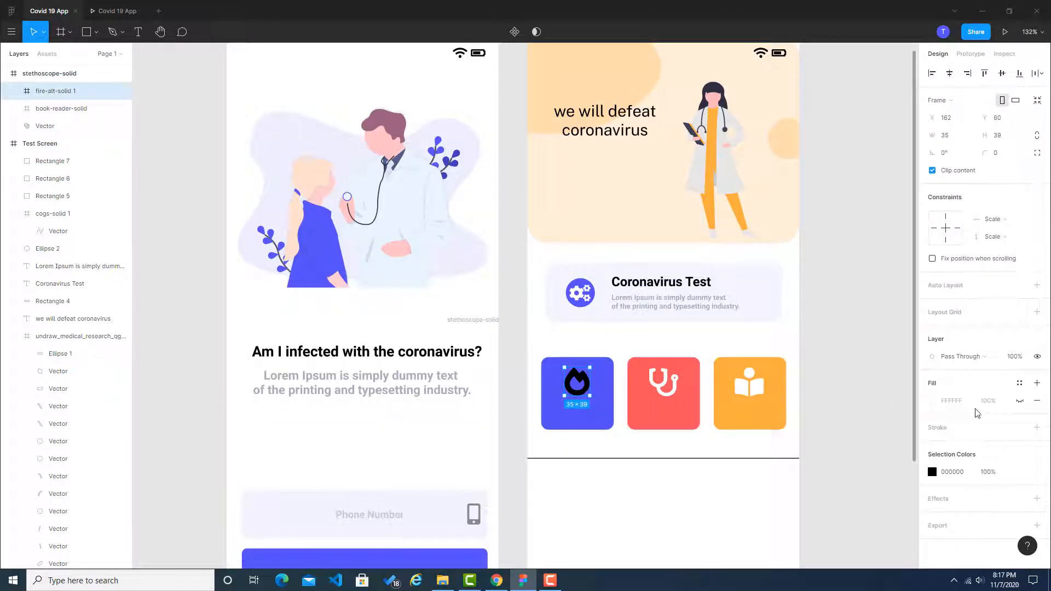
click(963, 473)
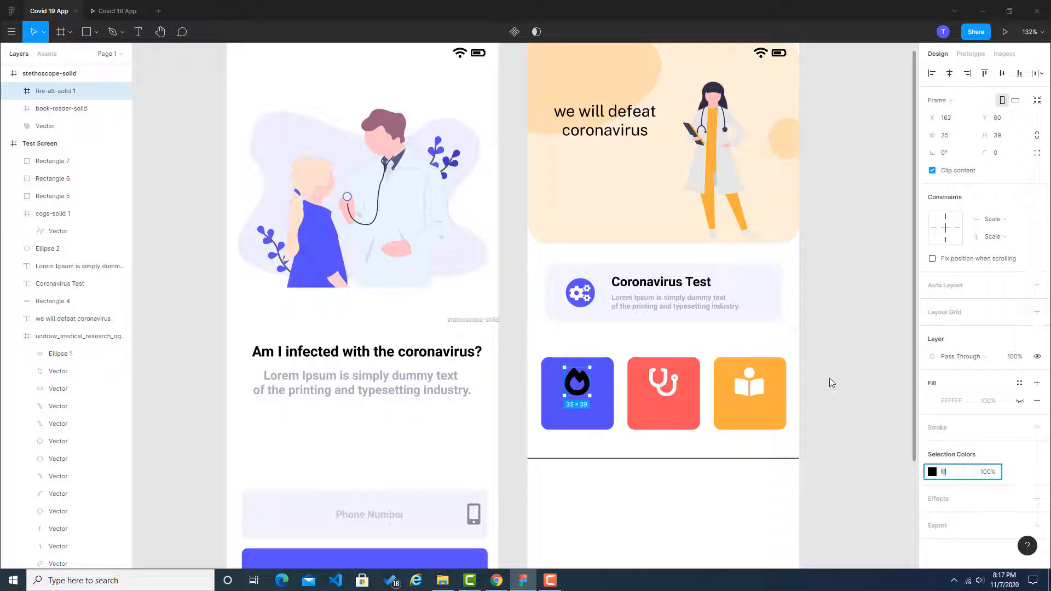
click(846, 351)
Step: Check the tile labels in the Dribbble reference in Chrome against the Test Screen's tiles in Figma
scroll(831, 406, down, 2)
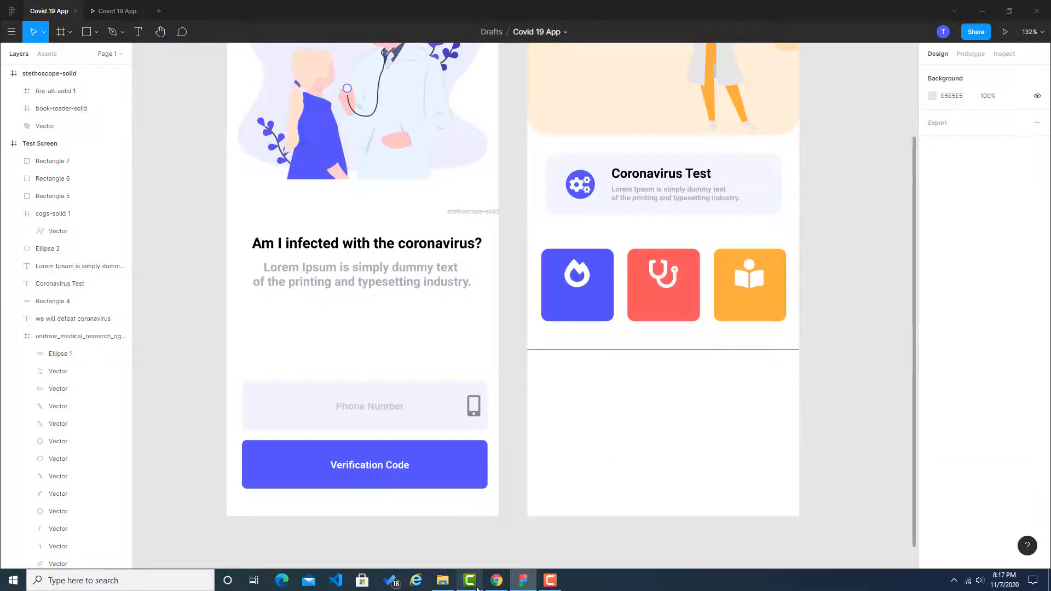
click(497, 580)
click(29, 7)
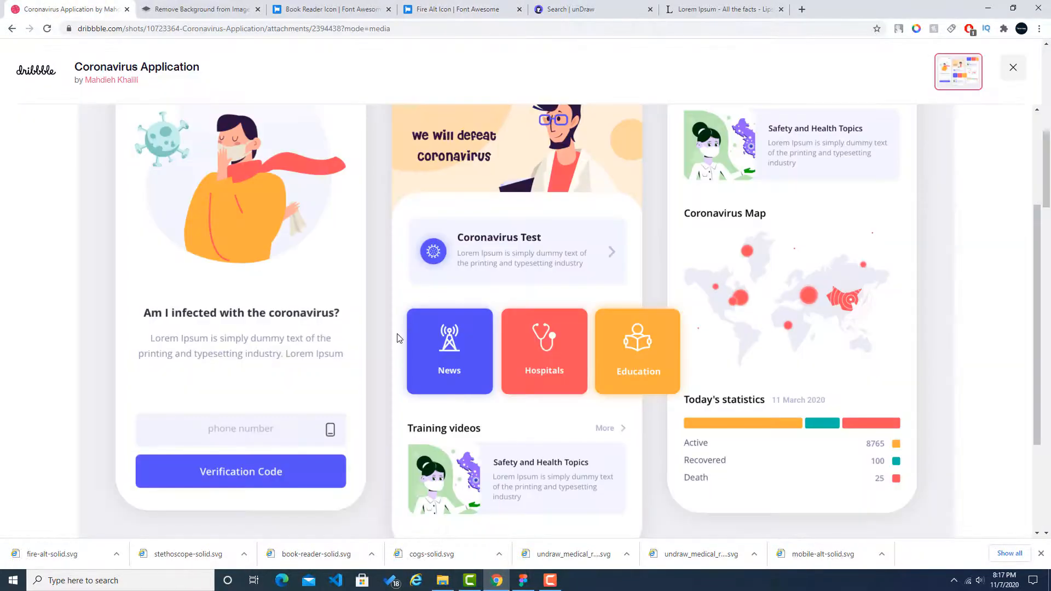
click(525, 583)
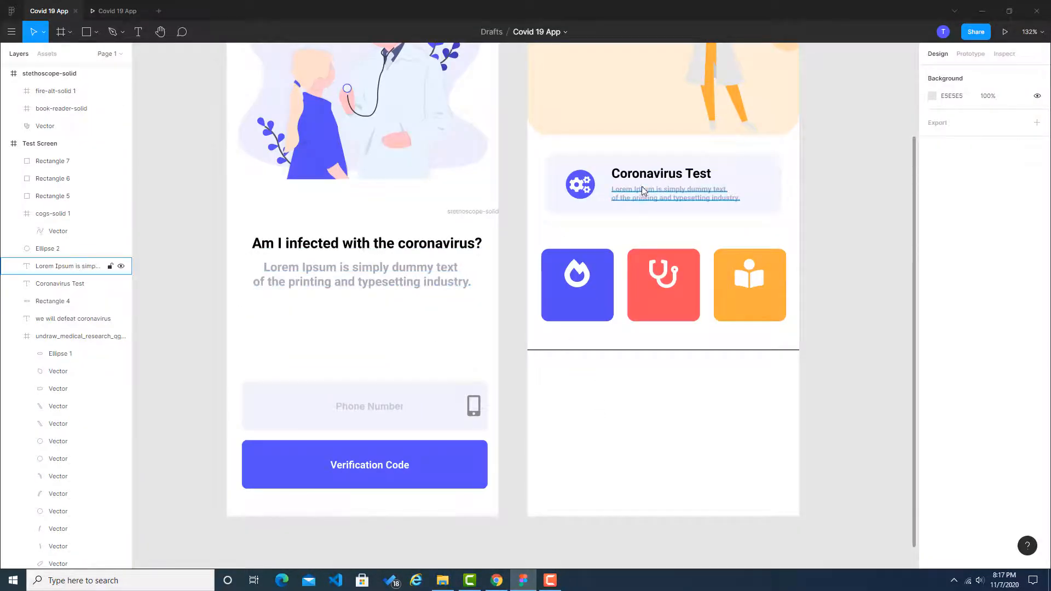
key(alt+Tab)
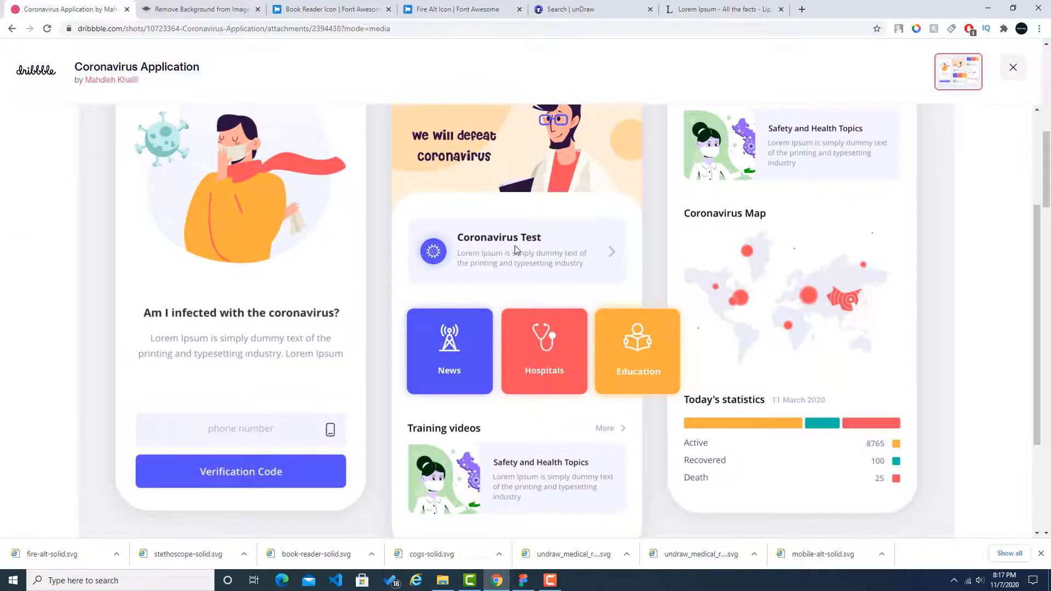
key(alt+Tab)
Step: In Figma, duplicate the Coronavirus Test card's description text, change the copy to "News" and place it under the blue tile's icon
click(668, 200)
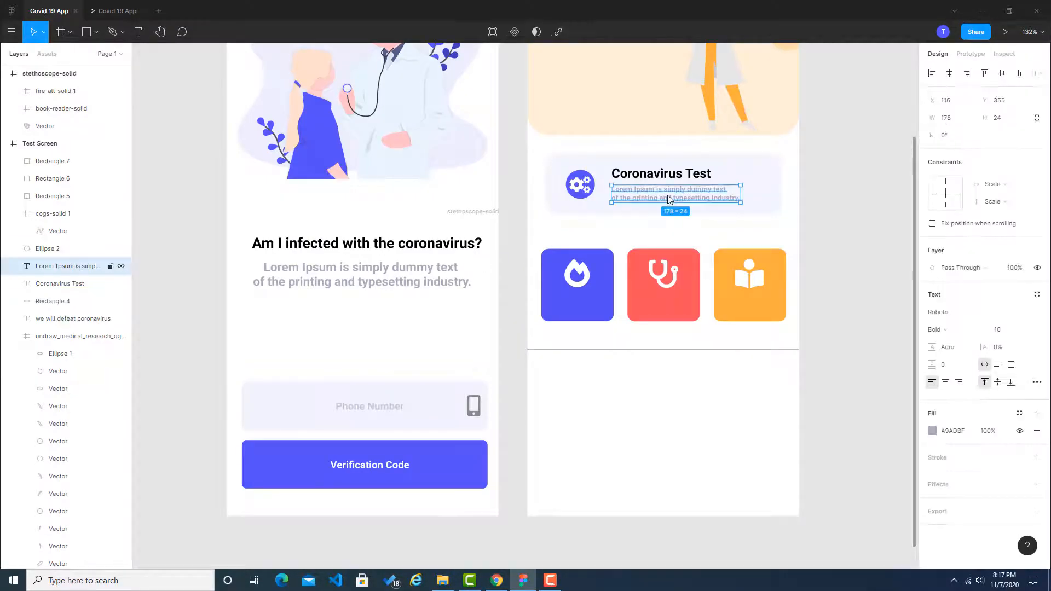
key(ctrl+v)
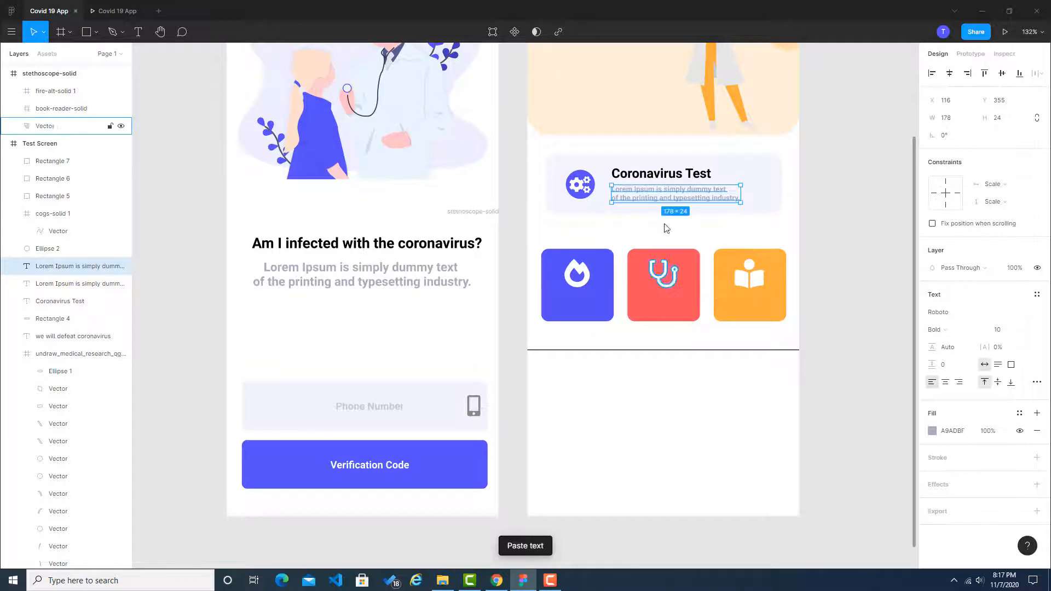
drag(668, 192, 592, 306)
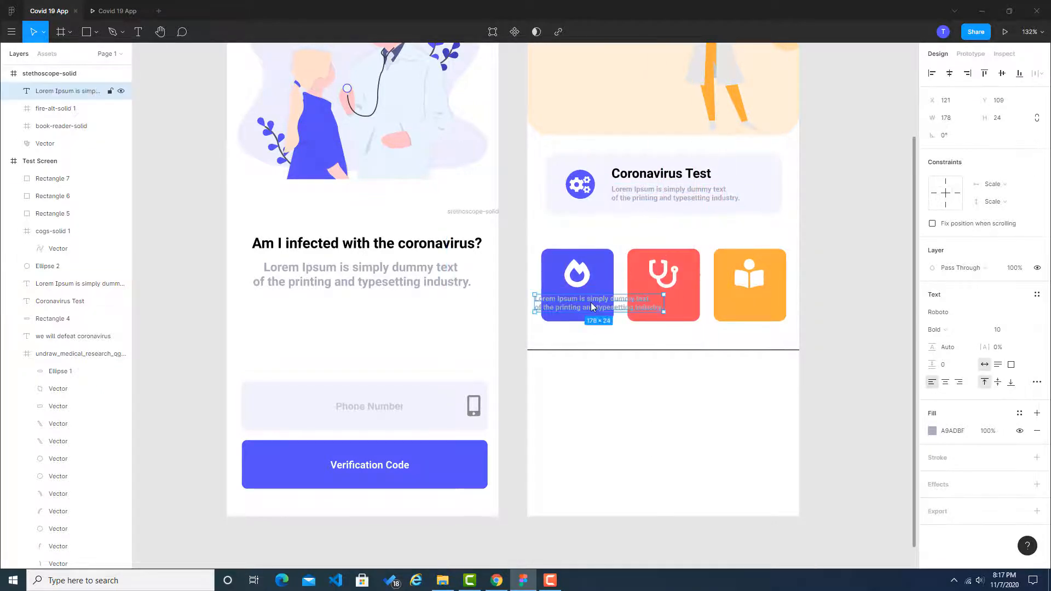
double_click(591, 307)
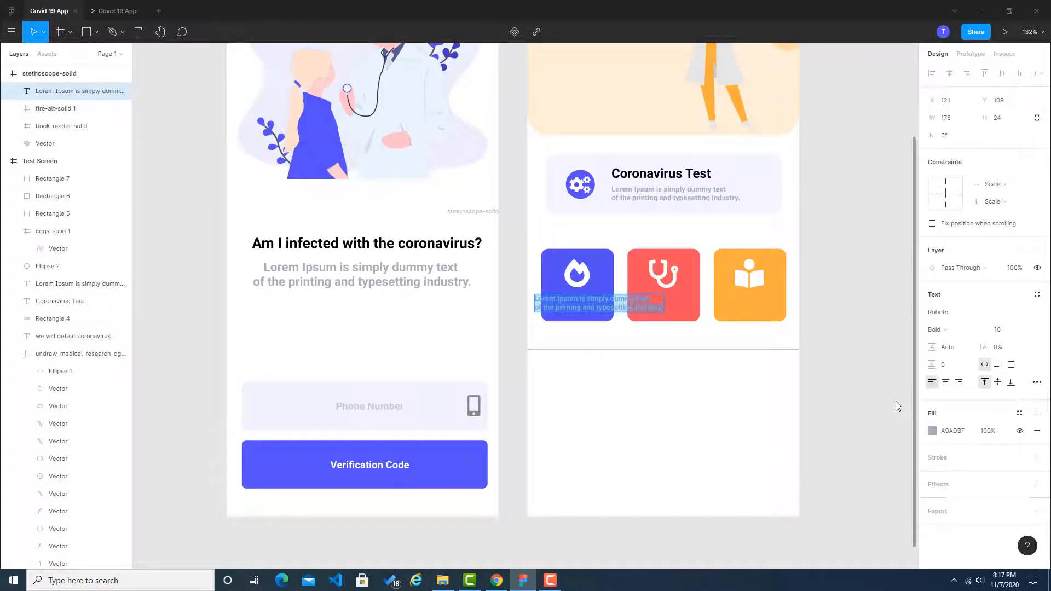
text(News)
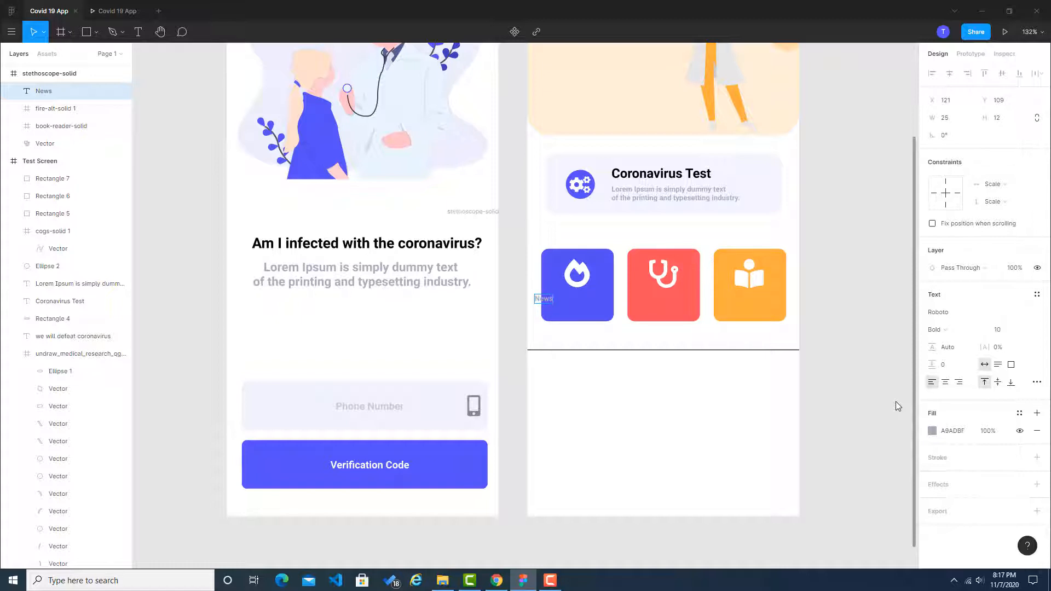
key(Escape)
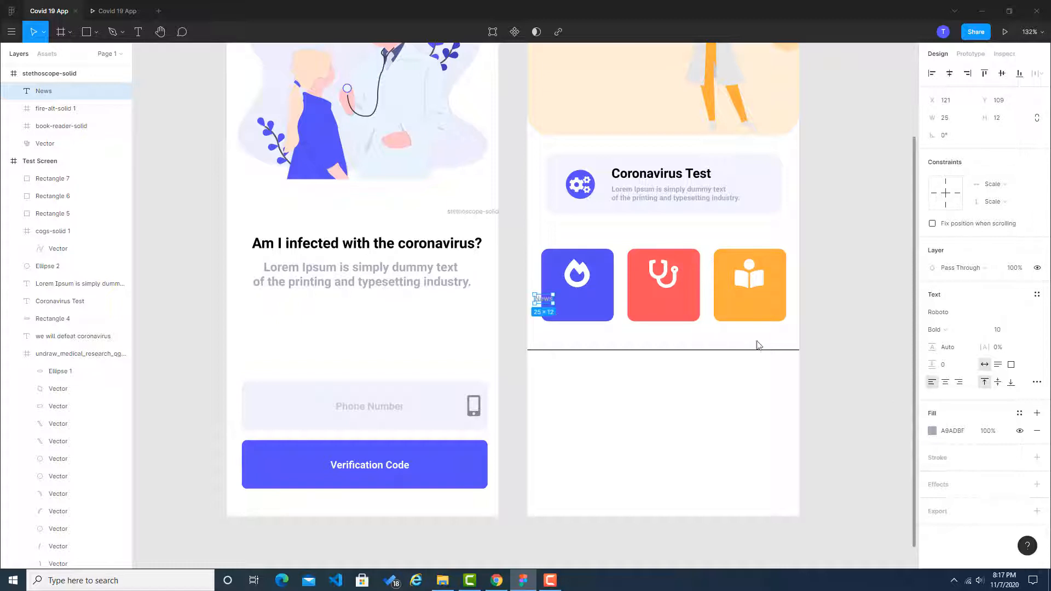
drag(549, 303, 578, 305)
Step: Duplicate the News label twice and place the copies under the icons on the red and orange tiles
key(ctrl+v)
drag(576, 302, 755, 304)
key(ctrl+v)
click(819, 306)
scroll(597, 325, up, 5)
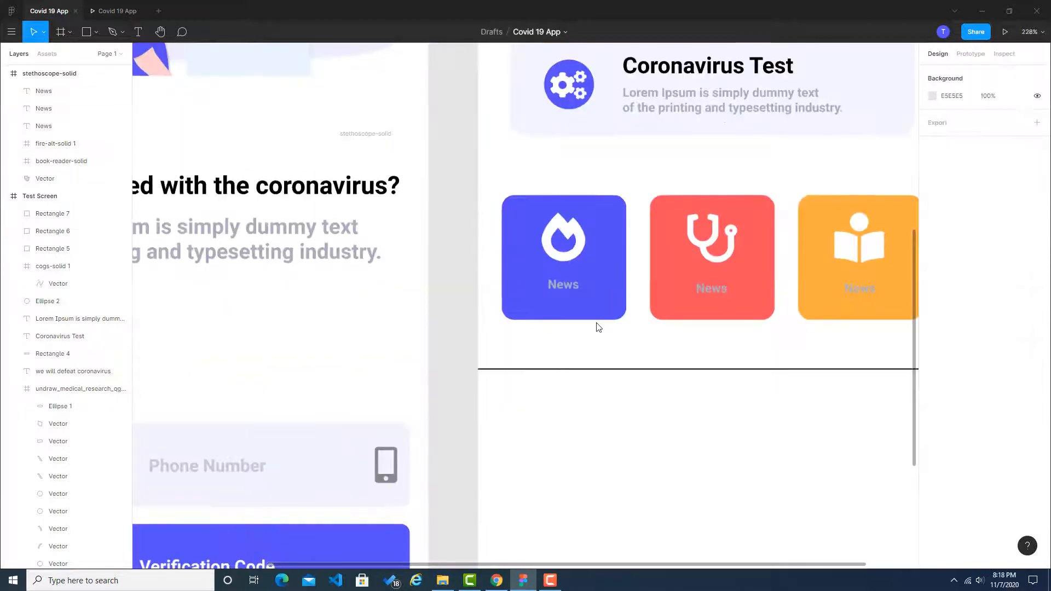
Step: Check the red tile's wording in the Dribbble reference and change its label in Figma to "Hospital"
drag(751, 351, 641, 356)
double_click(610, 299)
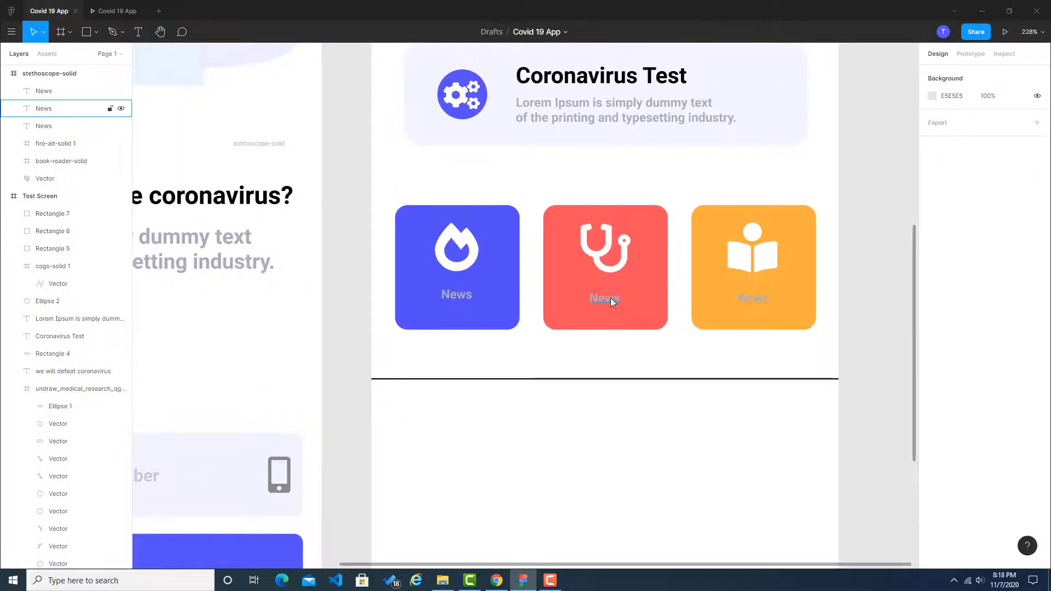
key(alt+Tab)
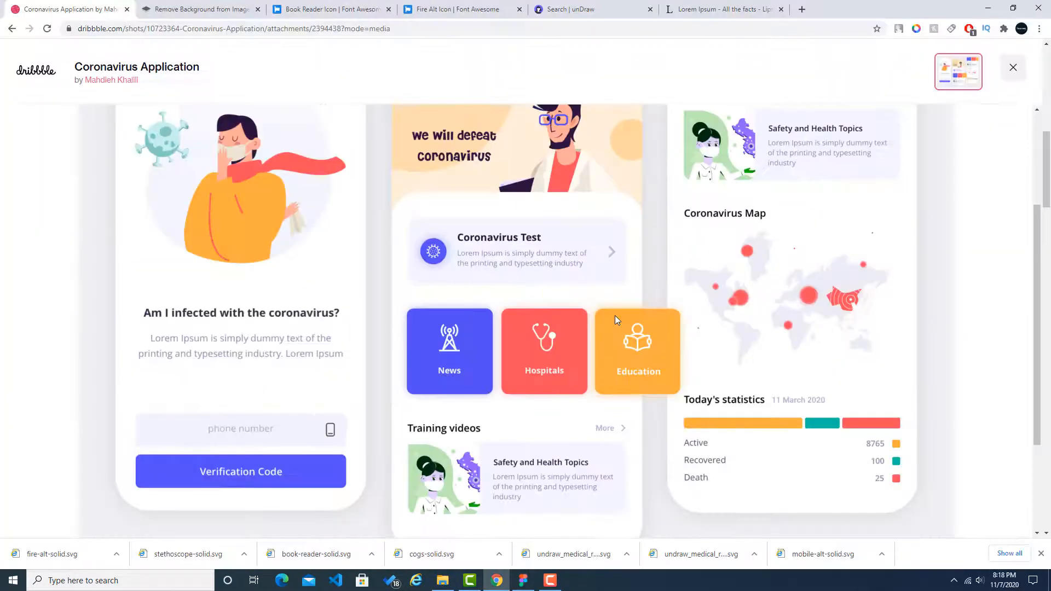
key(alt+Tab)
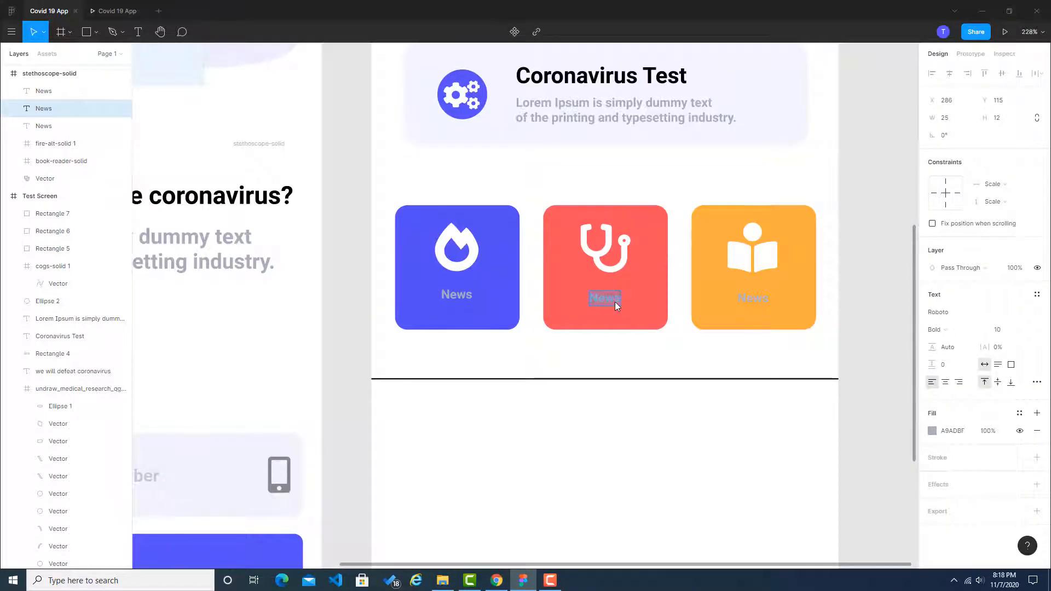
text(Hospital)
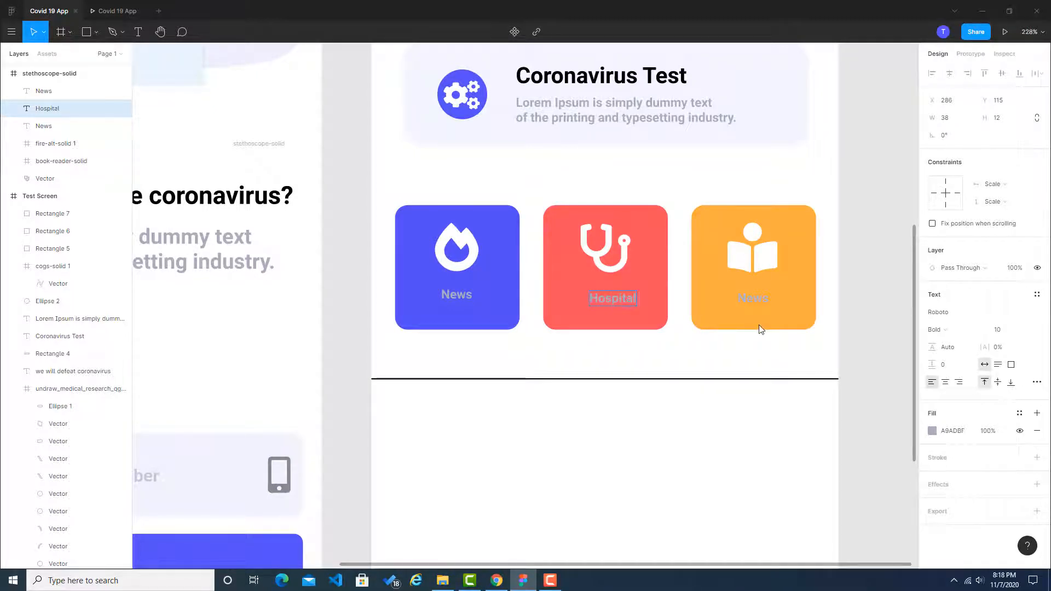
Step: Change the orange tile's label to "Education"
double_click(754, 298)
text(Ed)
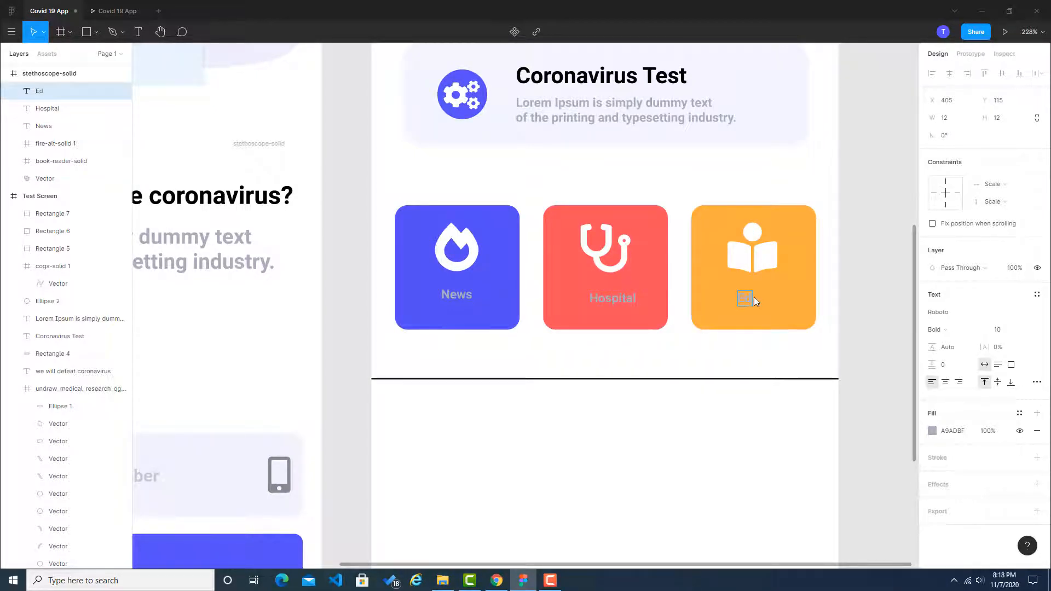
text(ucation)
key(Escape)
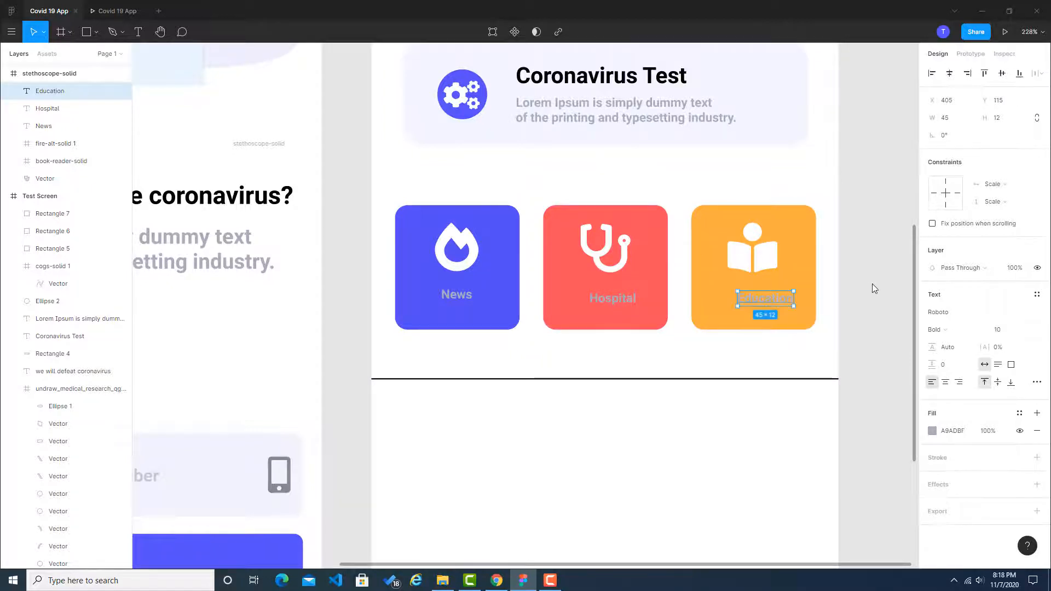
click(898, 300)
Step: Centre the Hospital and Education labels horizontally beneath their tile icons
drag(624, 294, 613, 297)
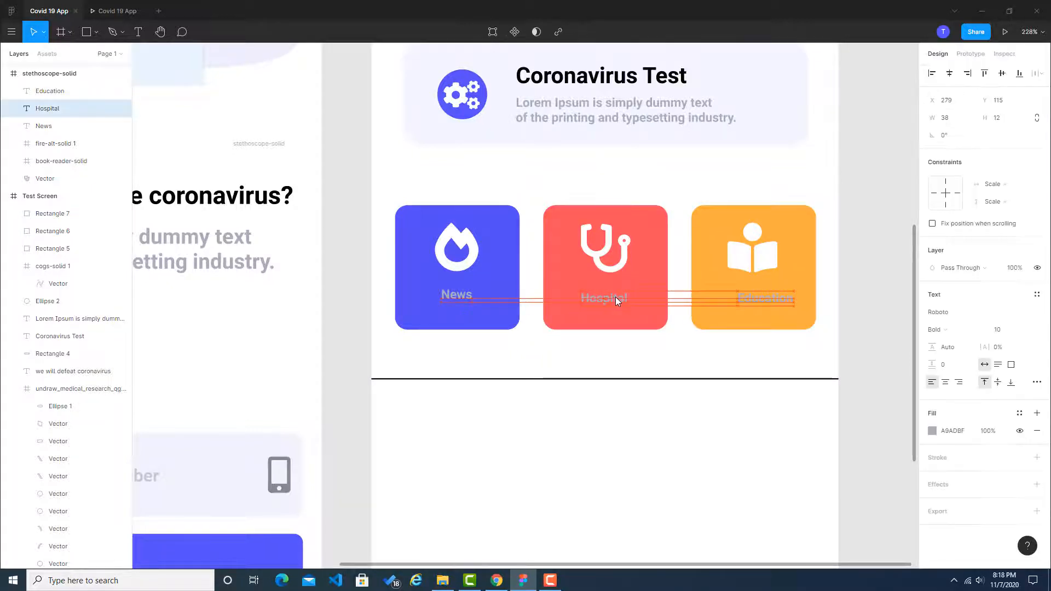
click(851, 311)
drag(783, 302, 770, 301)
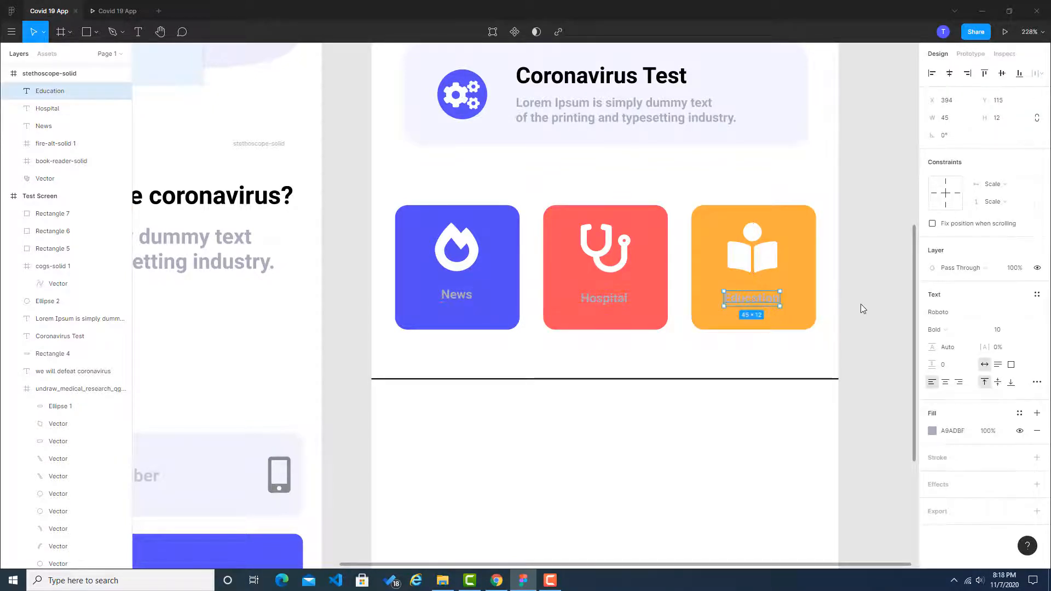
click(861, 304)
click(619, 300)
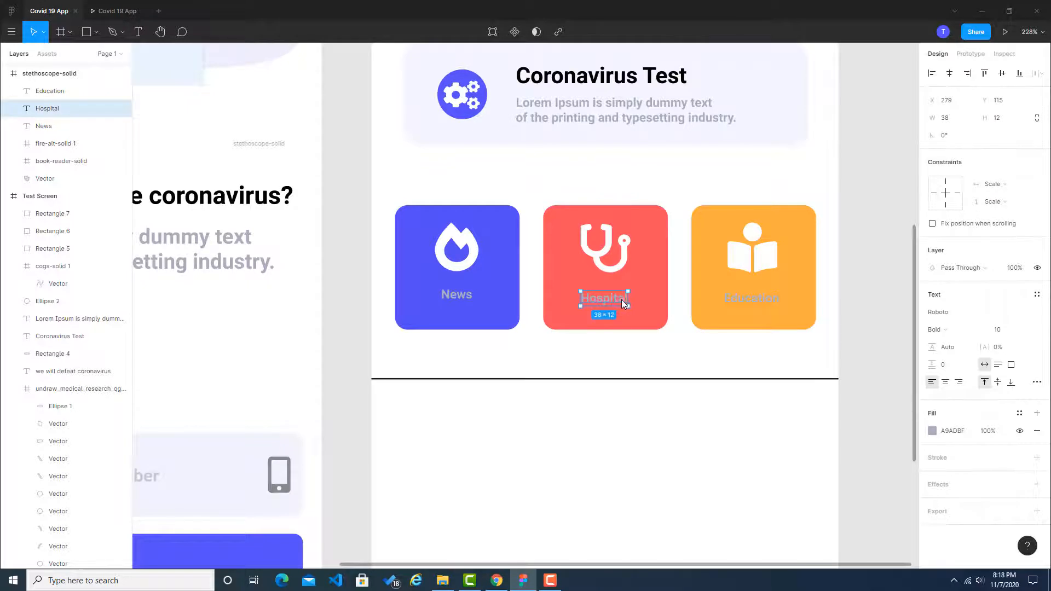
drag(621, 300, 623, 300)
click(885, 363)
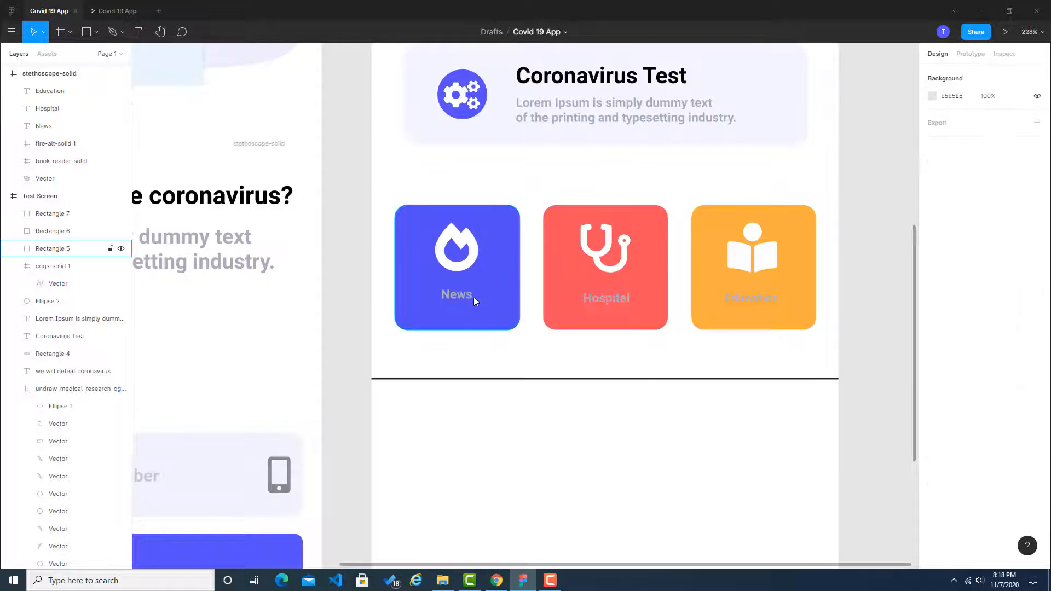
Step: Set the fill colour of the News, Hospital and Education labels to white (fff)
click(447, 298)
click(965, 430)
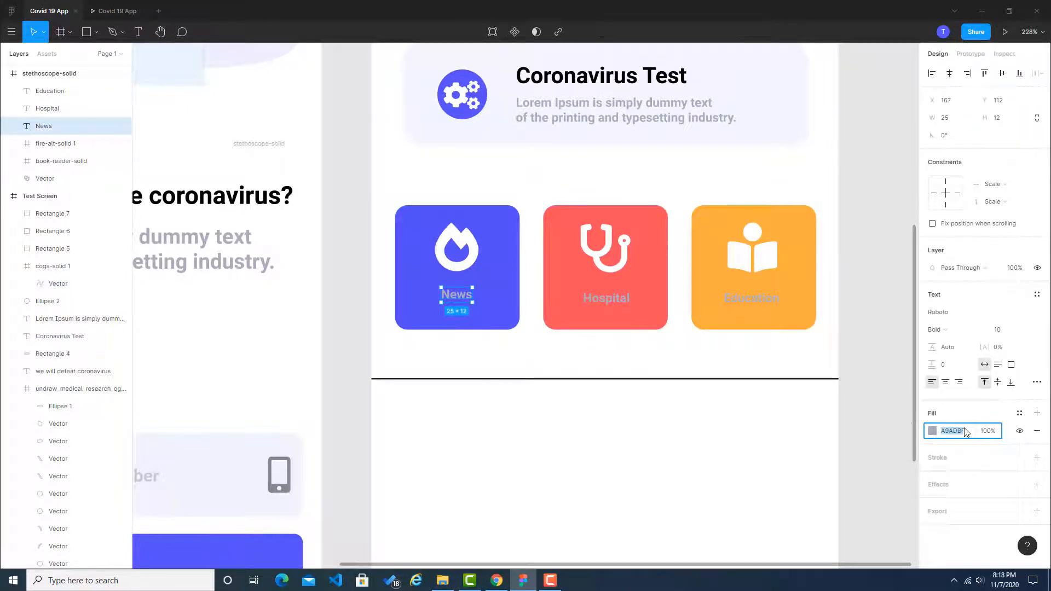
text(fff)
click(686, 340)
click(614, 298)
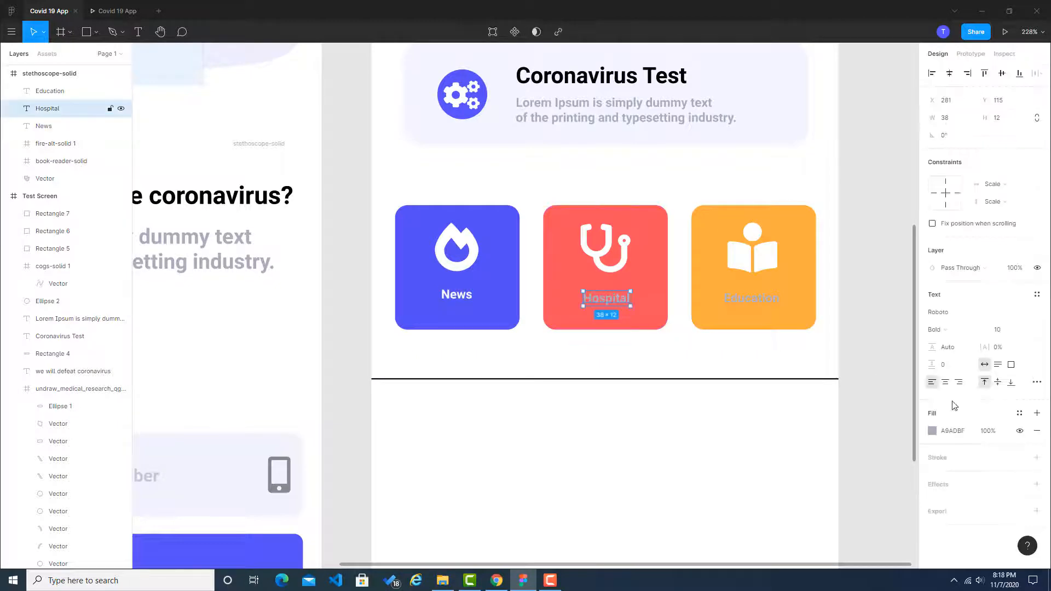
click(970, 435)
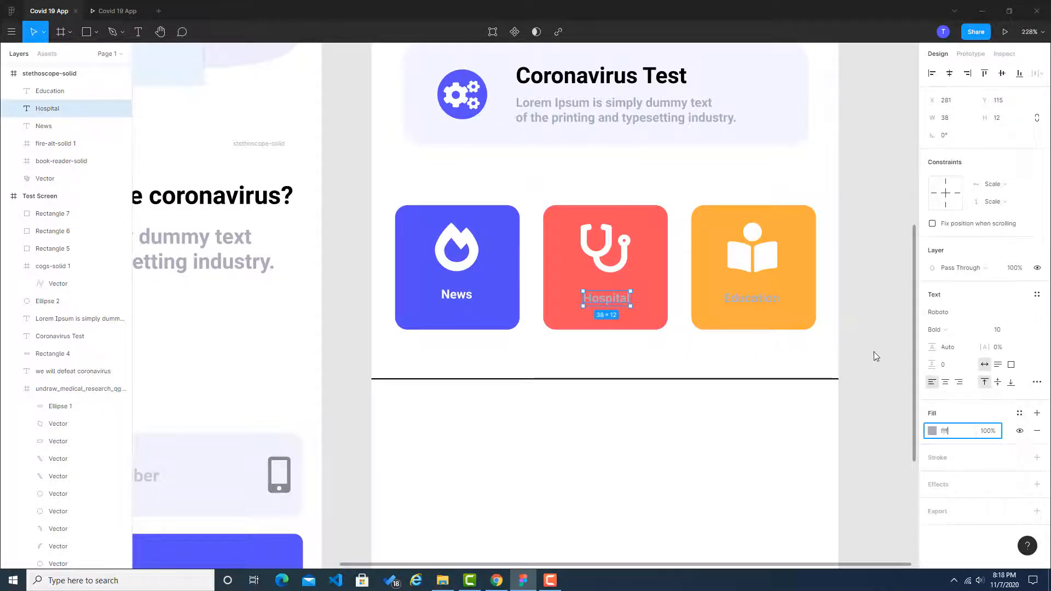
click(753, 298)
click(959, 436)
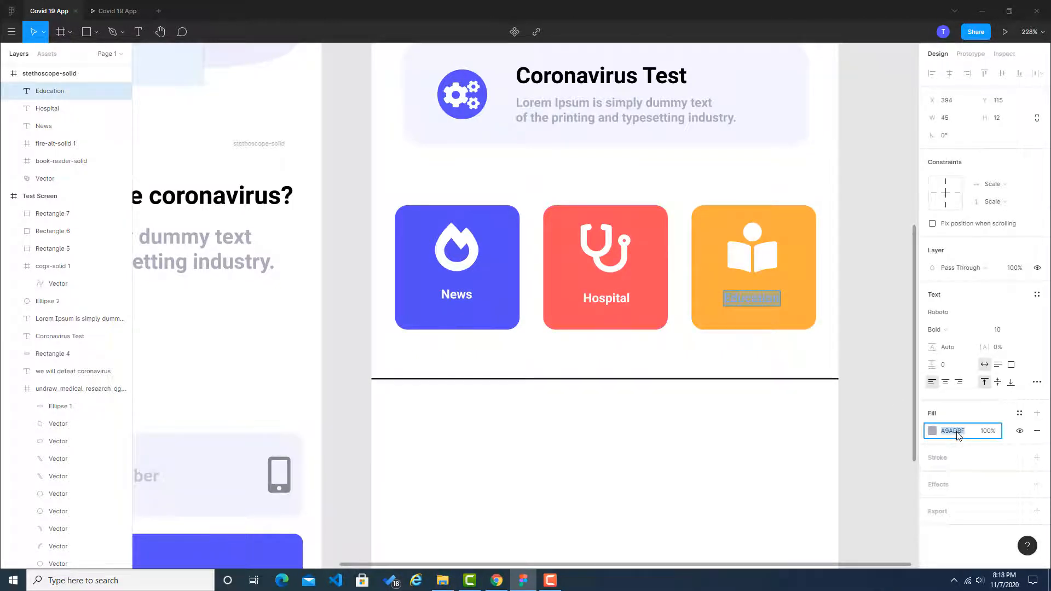
text(fff)
key(Return)
click(881, 348)
Step: Delete the horizontal line below the coloured tiles on the Test Screen
scroll(879, 346, down, 5)
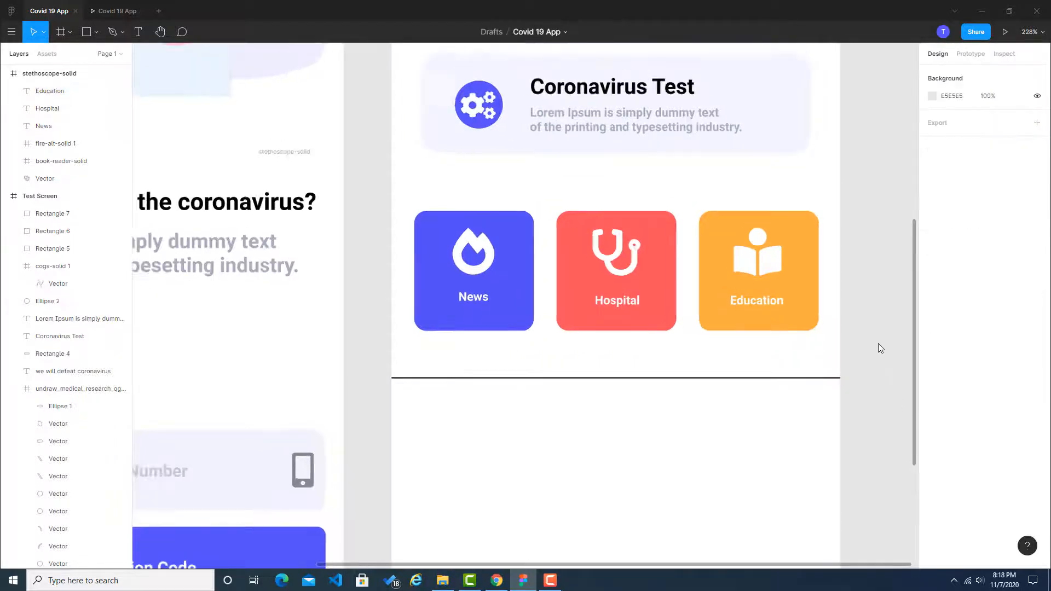
drag(878, 345, 716, 328)
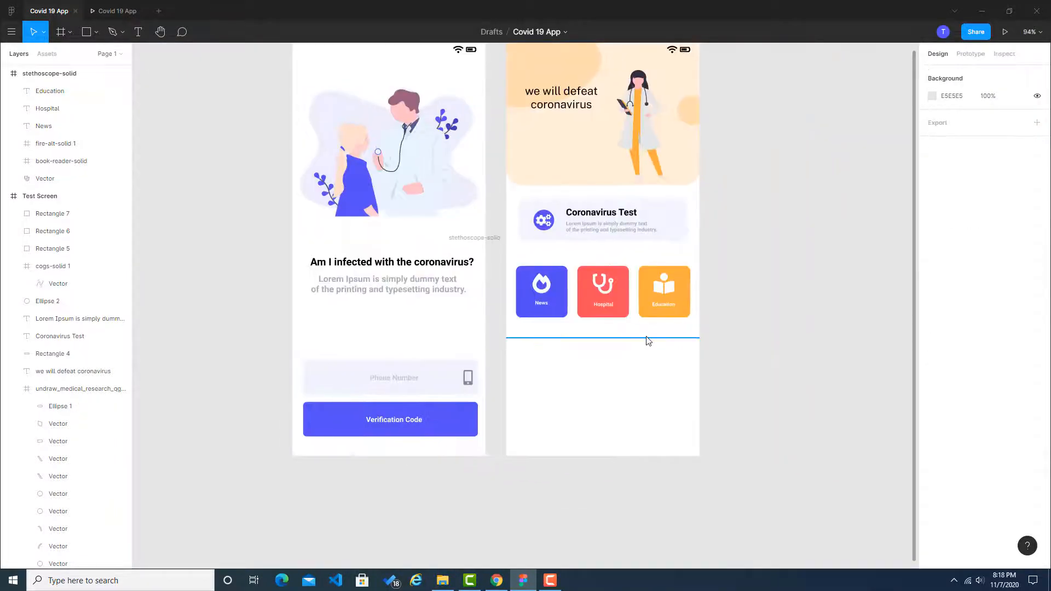
click(650, 338)
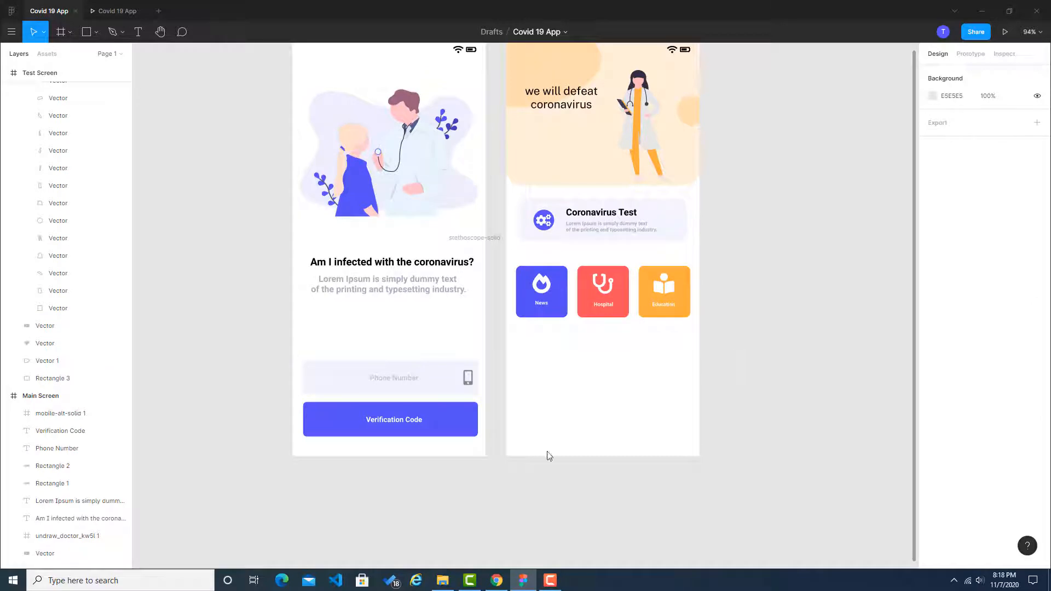
Step: Switch to Chrome and examine the Training videos section below the tiles in the Dribbble reference
click(496, 580)
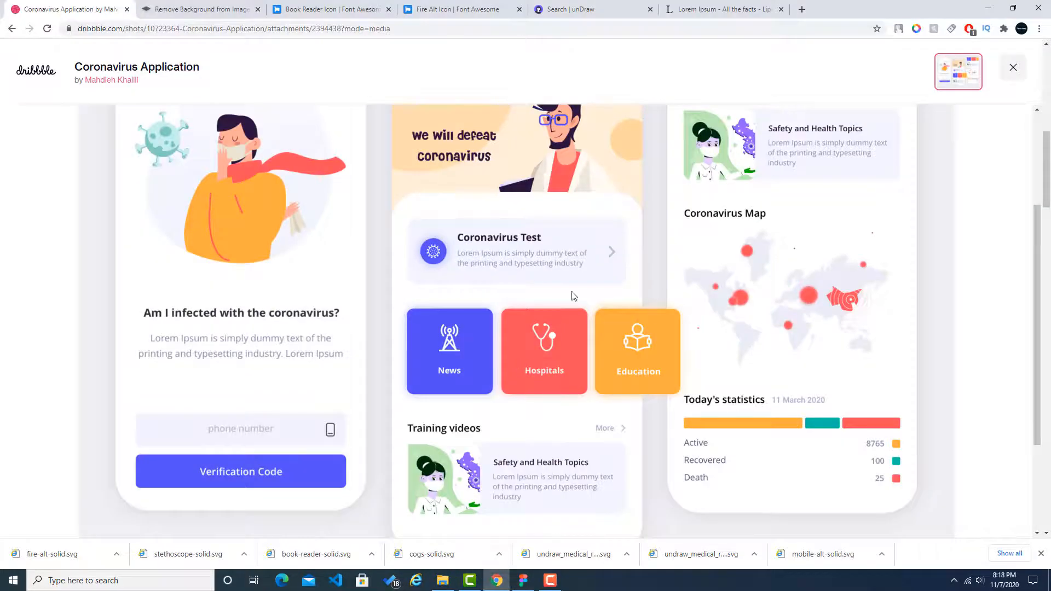
scroll(517, 379, down, 2)
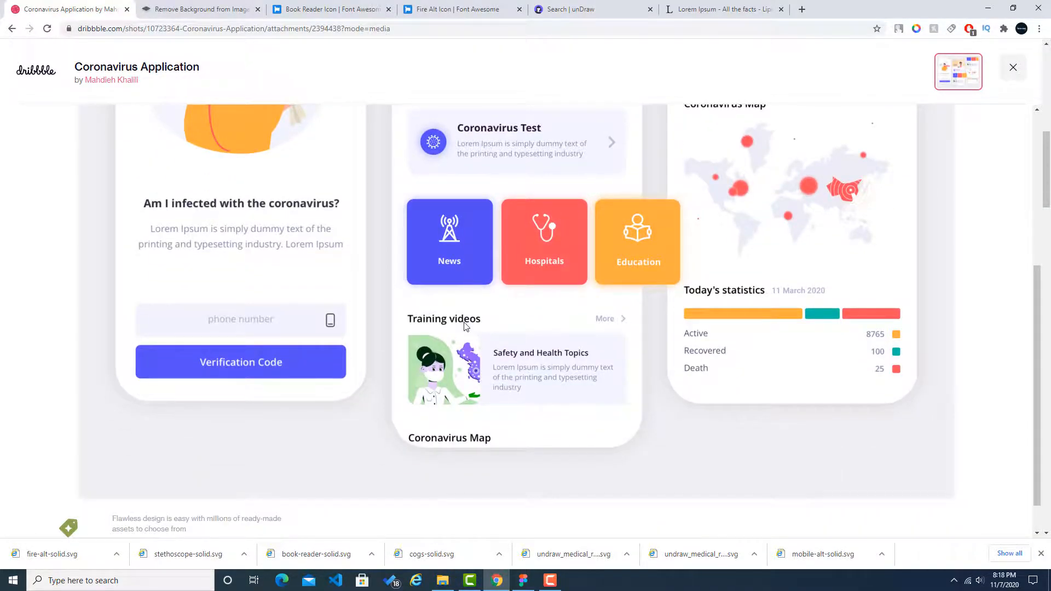
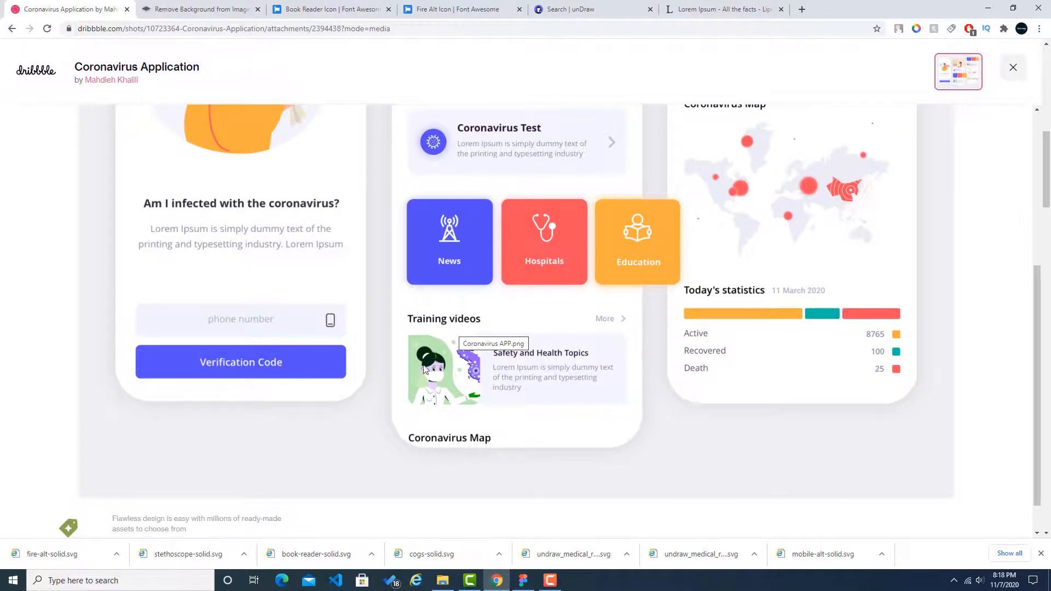
Step: Switch to Figma and place a copy of the Coronavirus Test heading below the News tile on the Test Screen
click(523, 581)
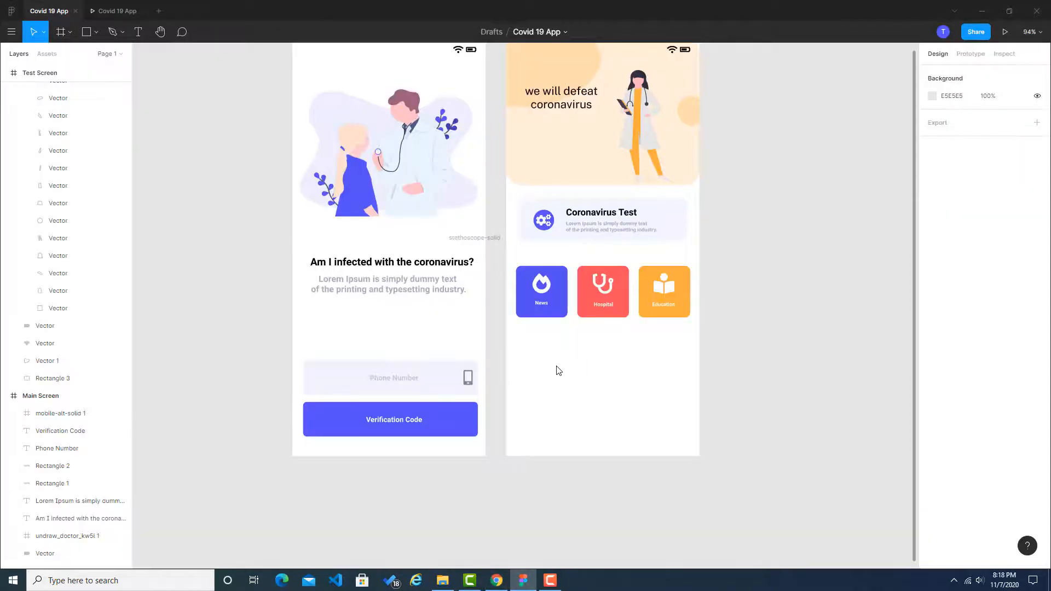
key(alt+Tab)
key(alt+Tab)
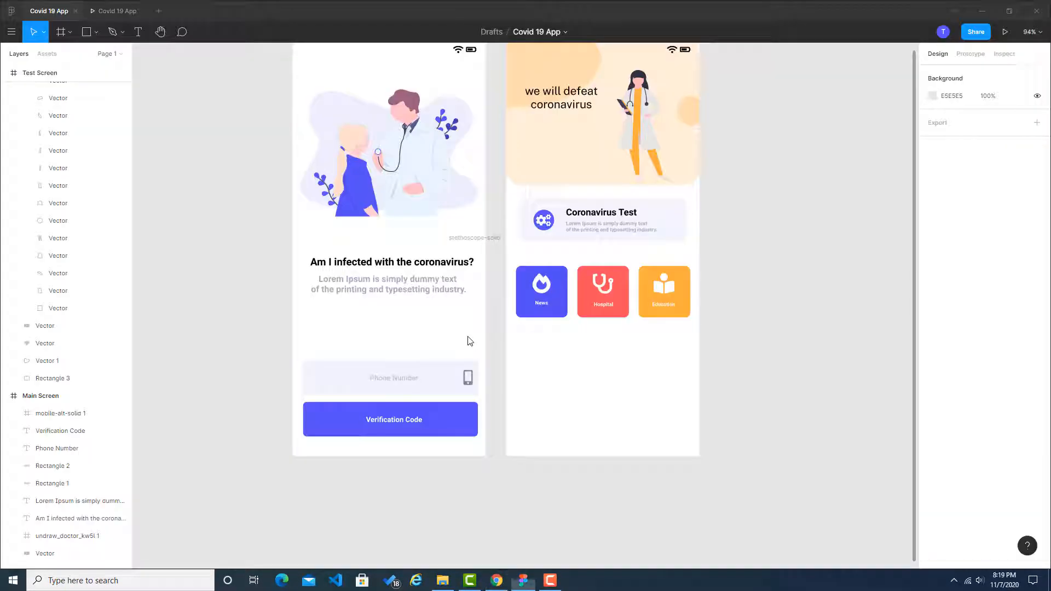
click(591, 214)
key(ctrl+c)
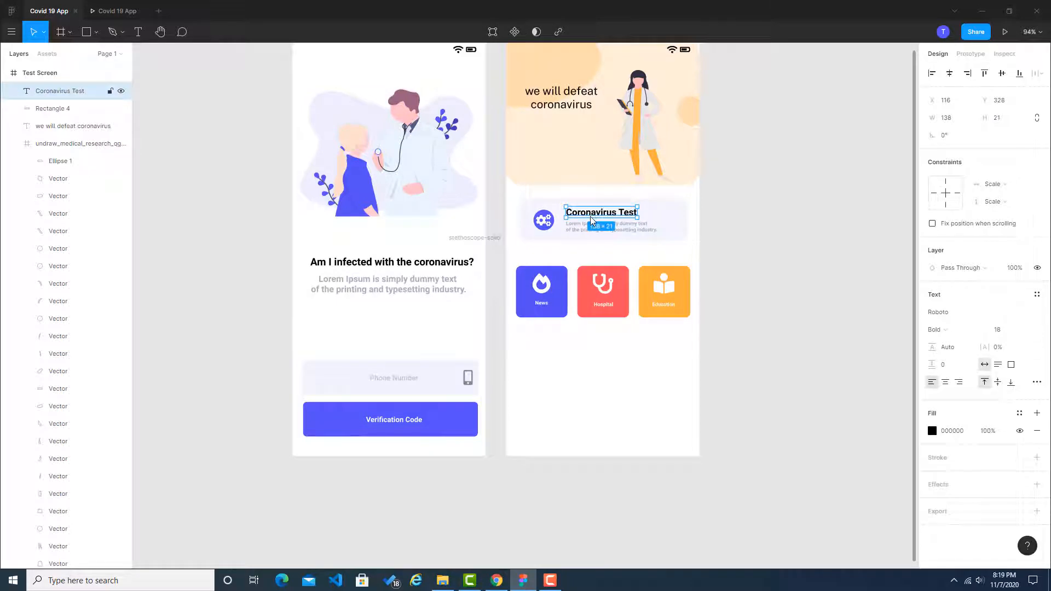
key(ctrl+v)
drag(597, 214, 547, 367)
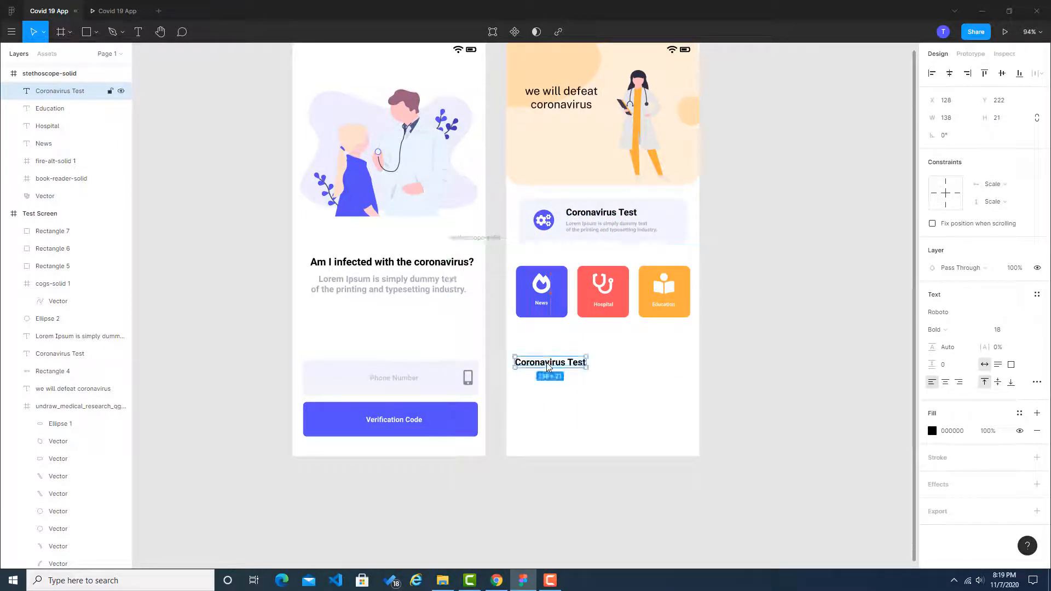
Step: Change the copied heading's text below the News tile to "Training Videos"
double_click(547, 367)
text(Tra)
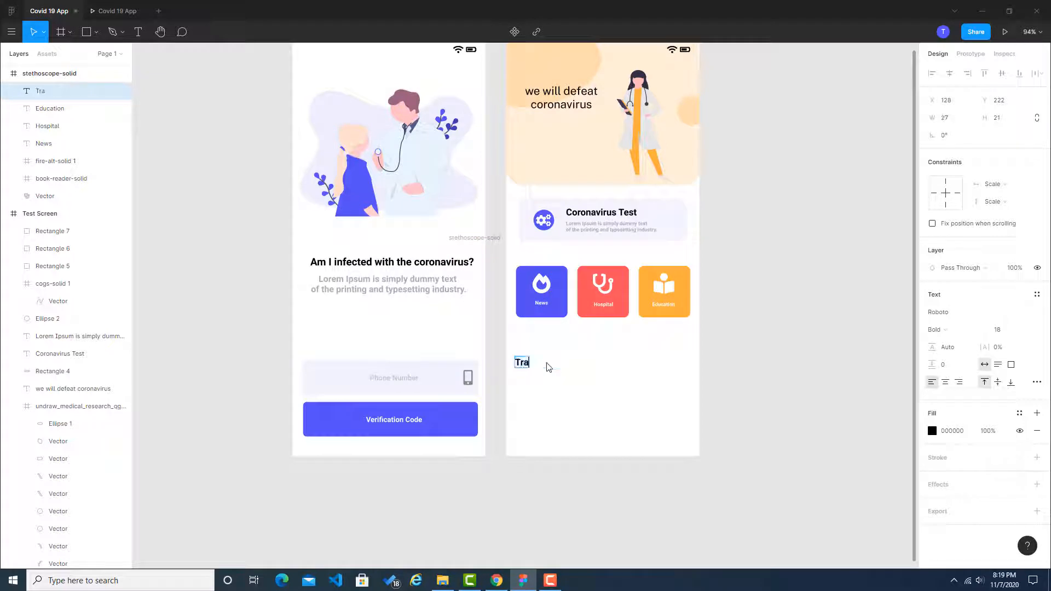
text(ining Videos)
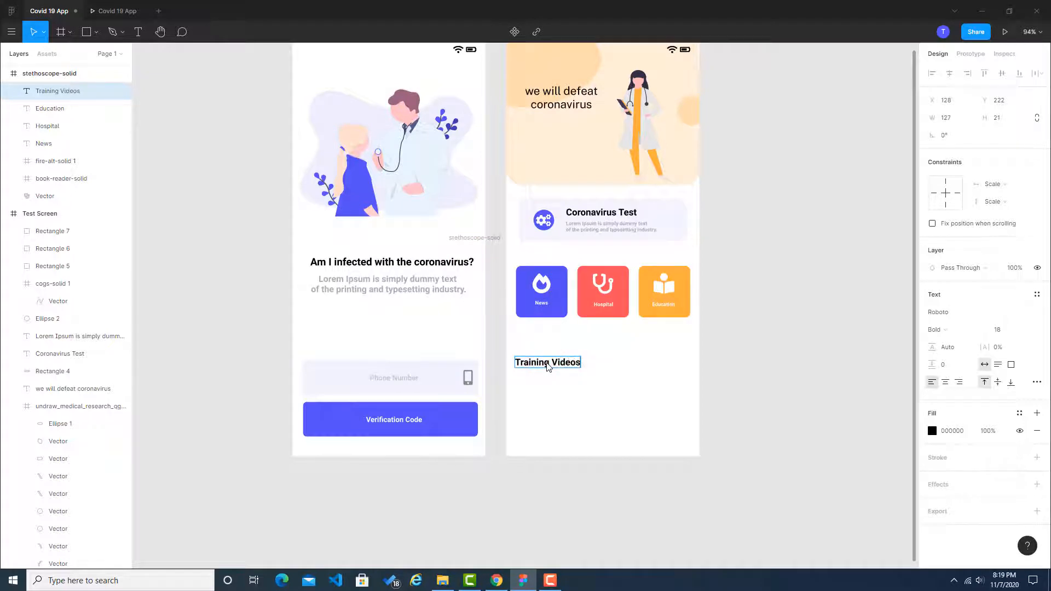
key(Escape)
Step: Compare the new heading with the Dribbble reference and correct its text to "Training videos"
key(alt+Tab)
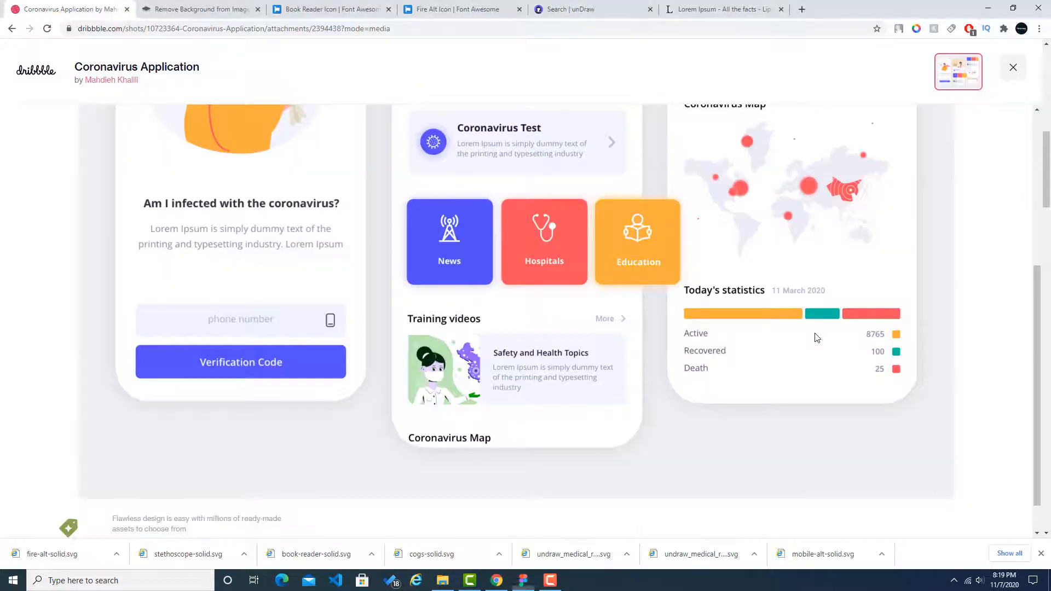
key(alt+Tab)
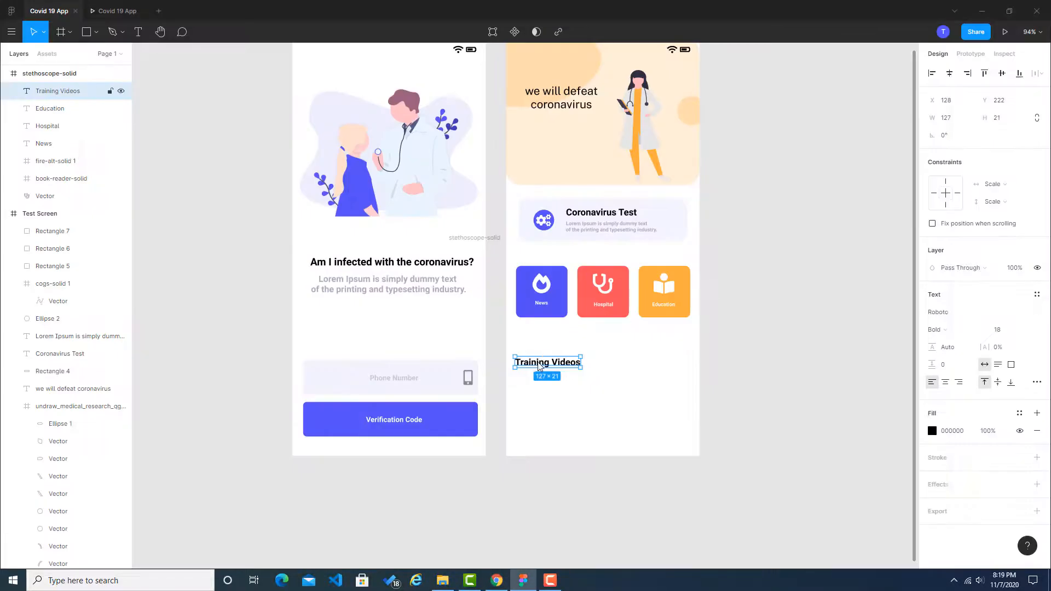
double_click(556, 364)
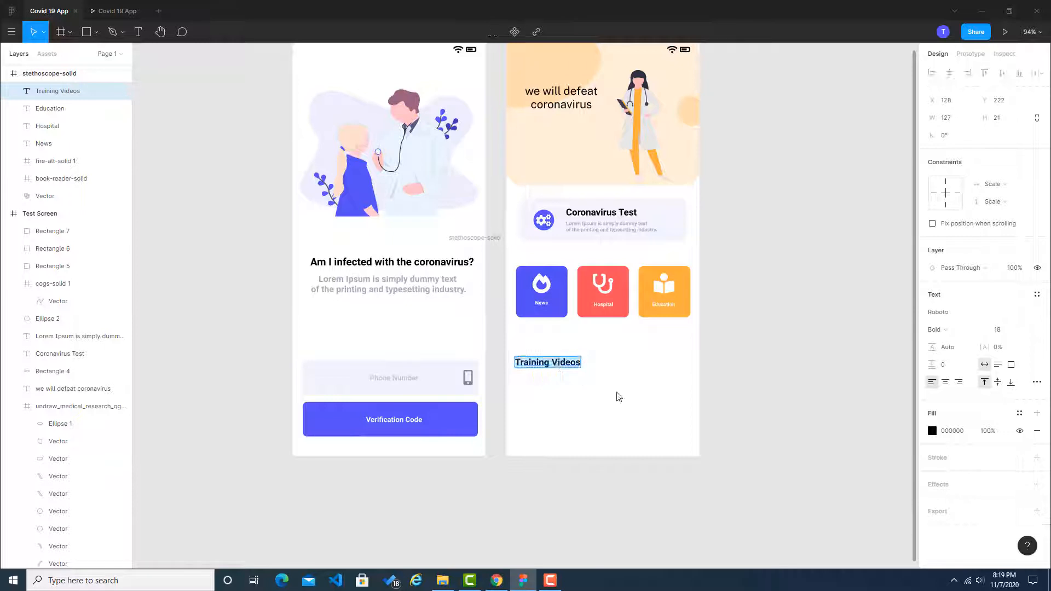
key(Left)
key(Right)
key(Right)
key(BackSpace)
text(v)
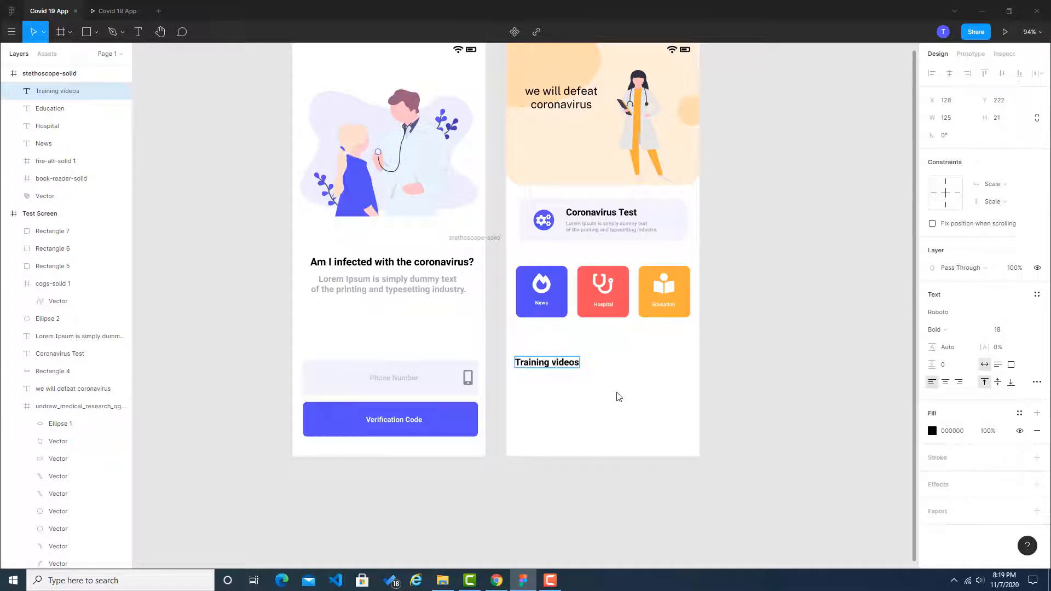
click(825, 350)
Step: Duplicate the Training videos heading, change the copy's text to "more" and place it on the same row below the Education tile
click(608, 374)
click(565, 362)
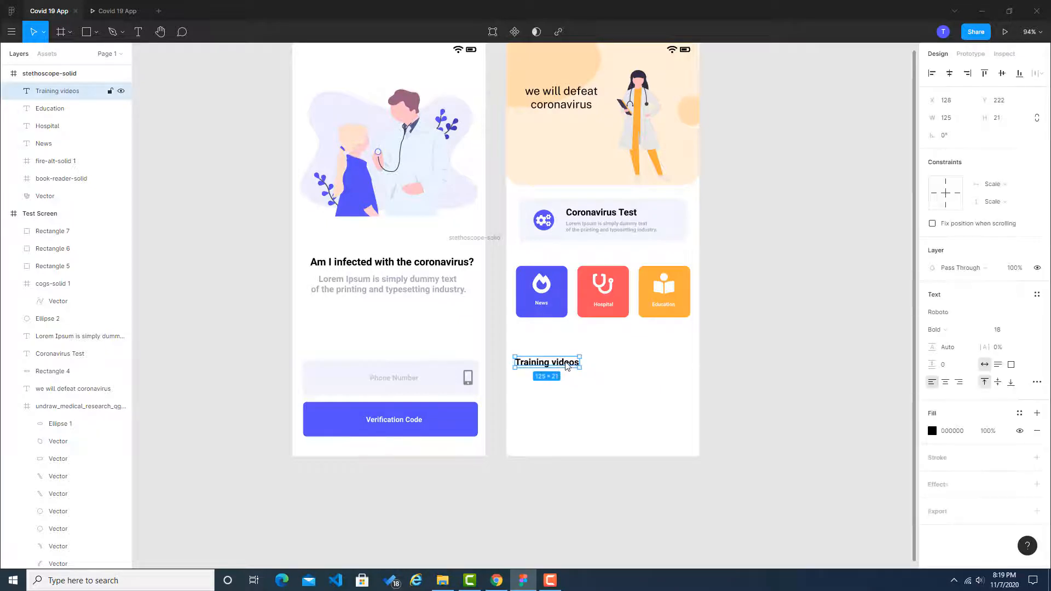
key(ctrl+c)
key(ctrl+v)
drag(565, 365, 661, 366)
double_click(661, 365)
text(m)
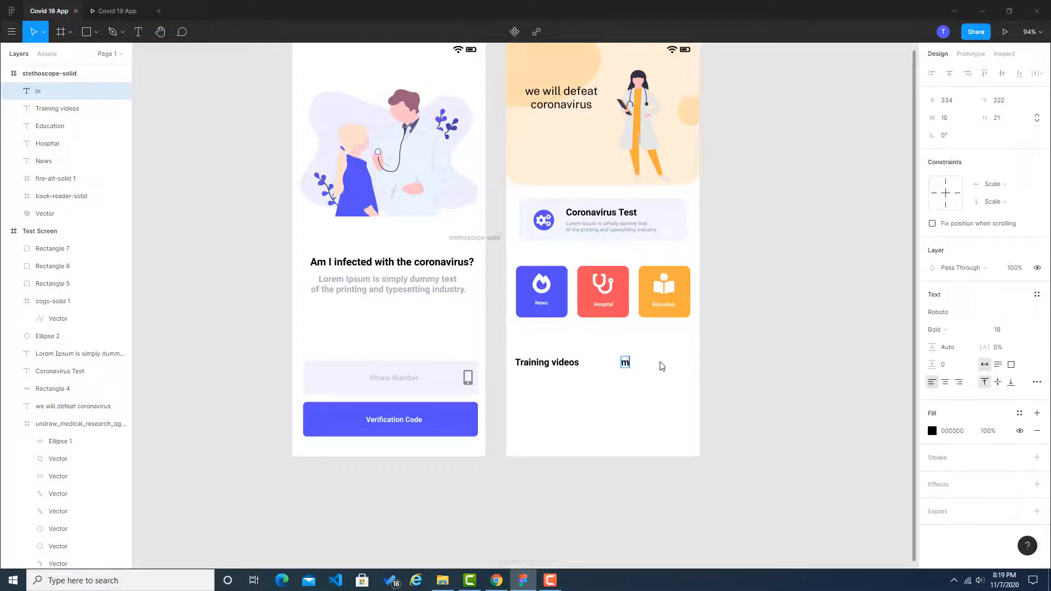
text(oere)
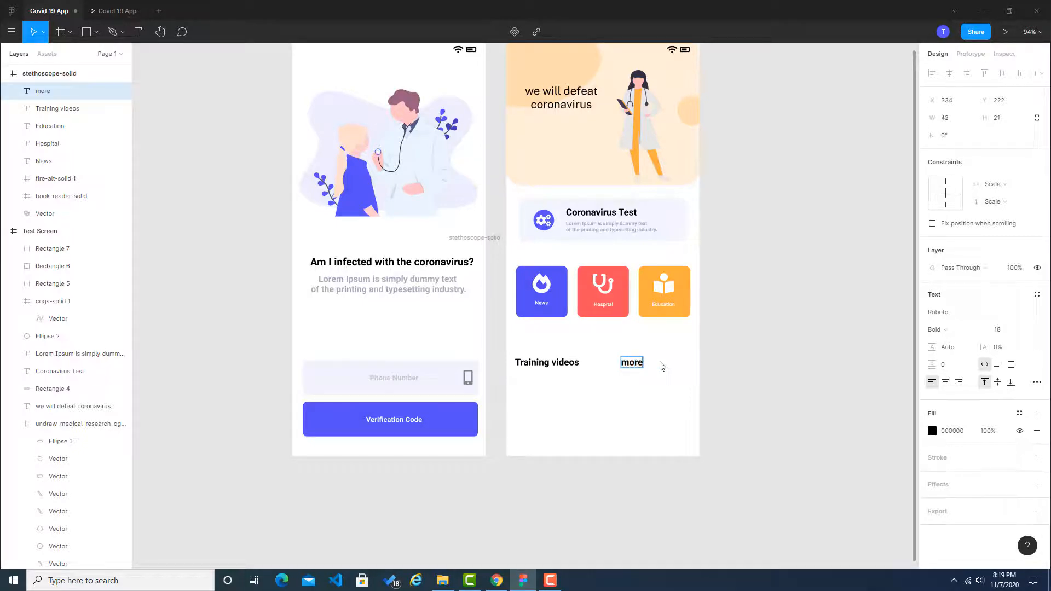
key(Escape)
drag(632, 367, 675, 367)
click(768, 366)
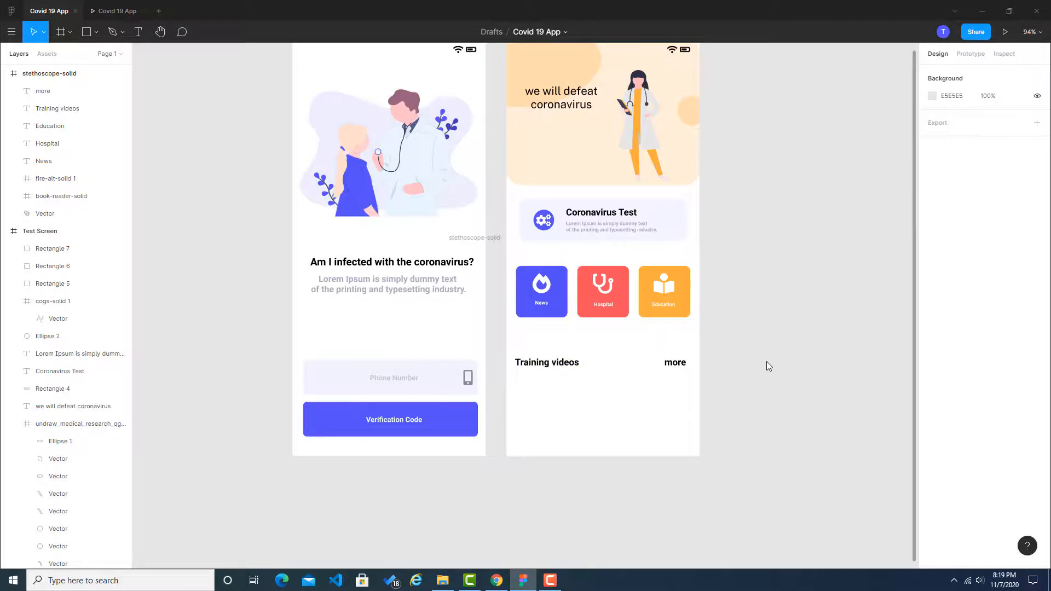
Step: Check the reference's Training videos row and show the 10-column layout grid on the Test Screen
key(alt+Tab)
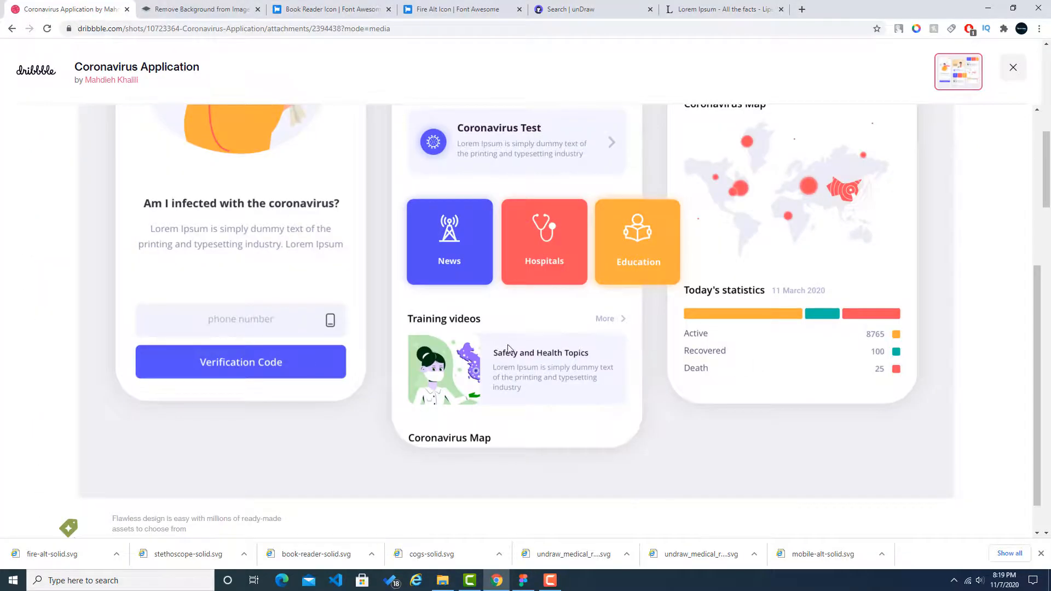
key(alt+Tab)
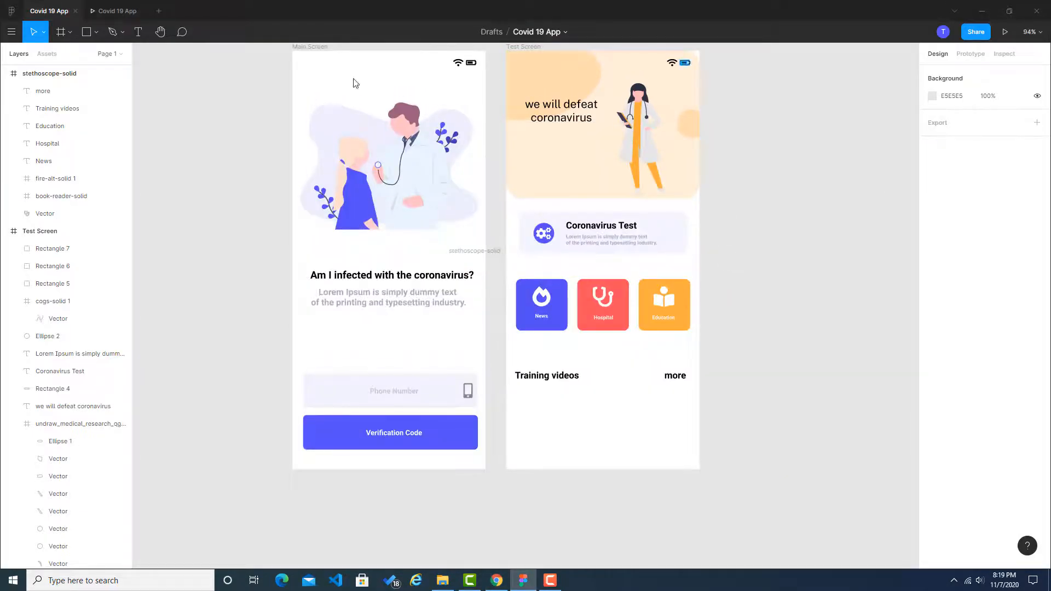
click(525, 46)
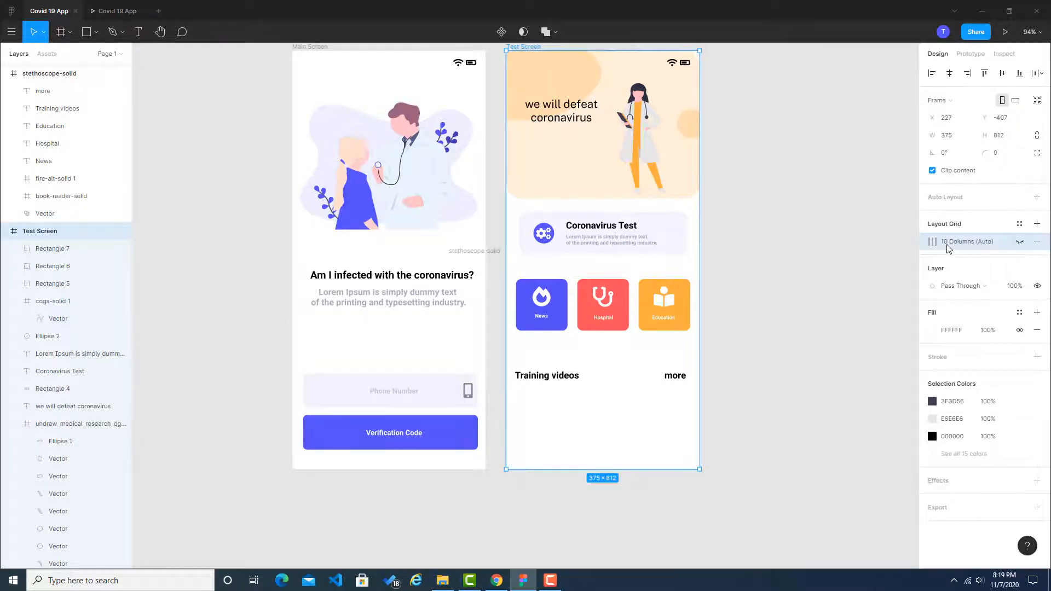
click(1019, 242)
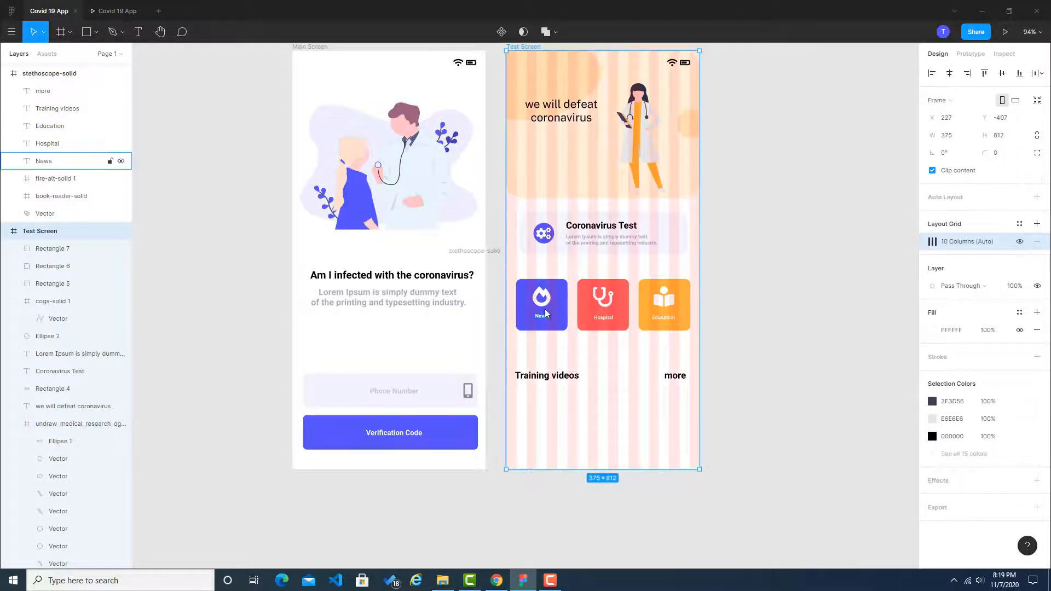
scroll(679, 314, up, 3)
scroll(677, 319, up, 2)
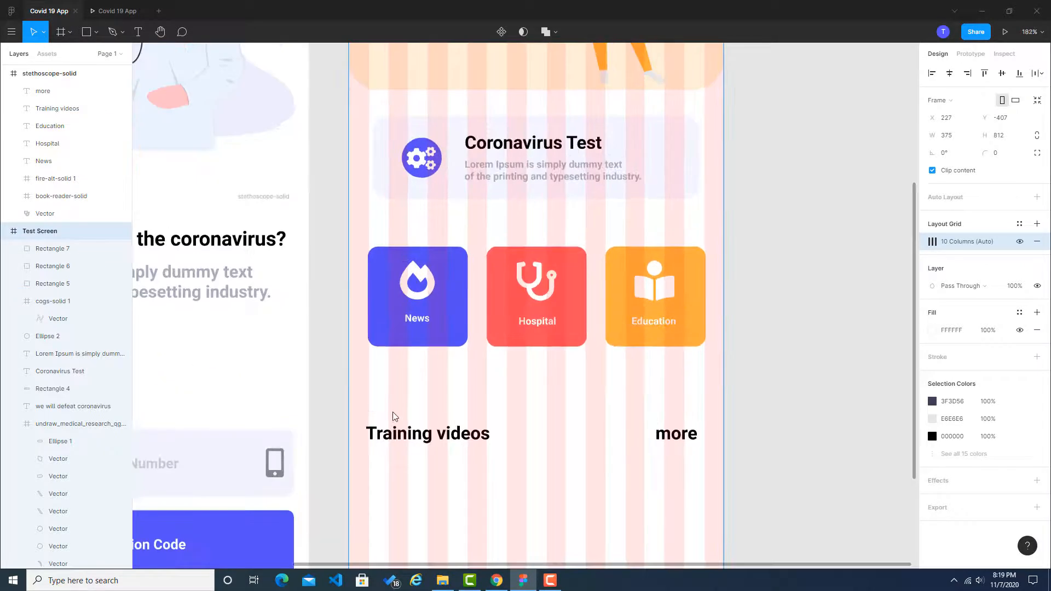
Step: Align the Training videos heading with the grid's first column edge and shift "more" inward on the same row
drag(394, 432, 407, 435)
key(ctrl+z)
click(334, 438)
click(732, 439)
drag(684, 436, 673, 436)
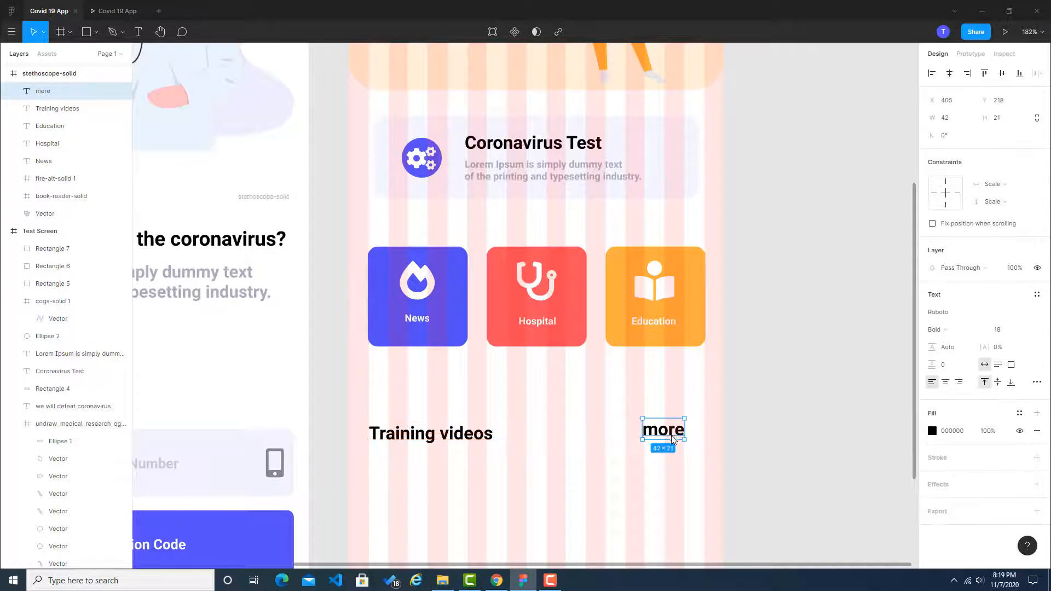
click(776, 433)
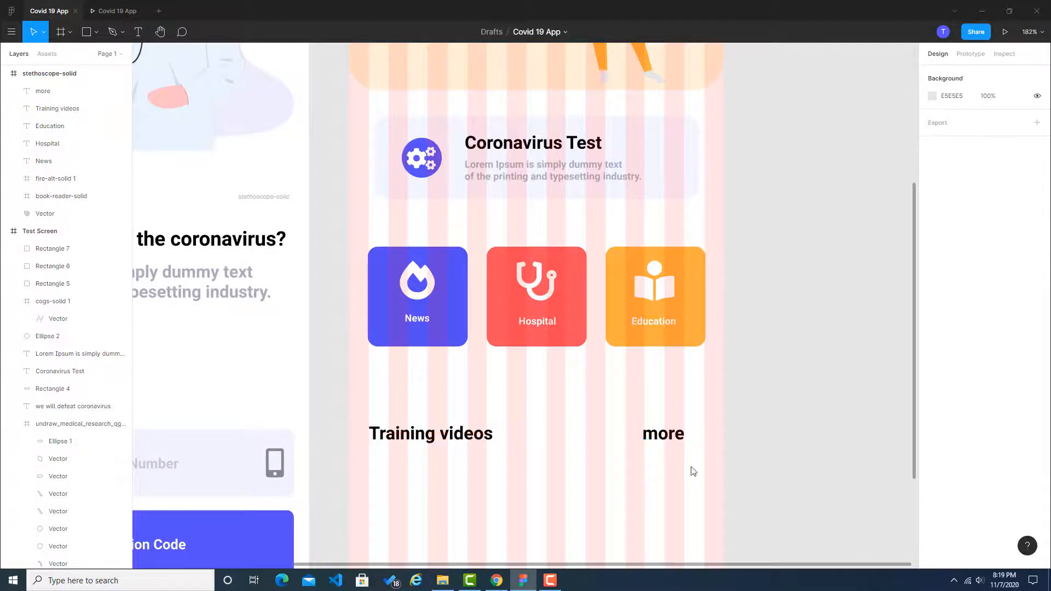
Step: Switch to Chrome and search Font Awesome for "right arrow" icons
click(496, 580)
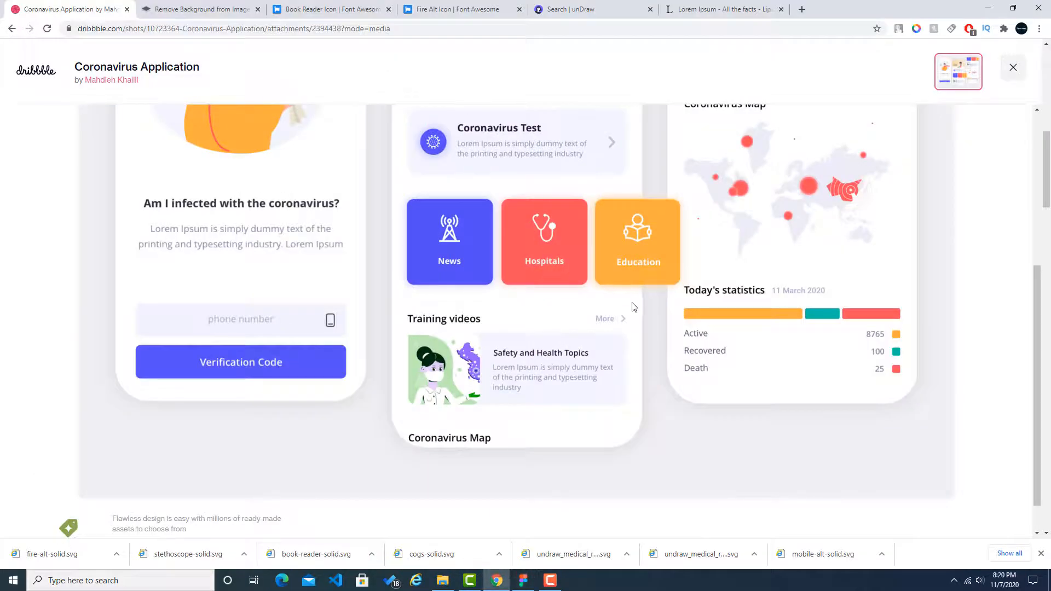
click(460, 9)
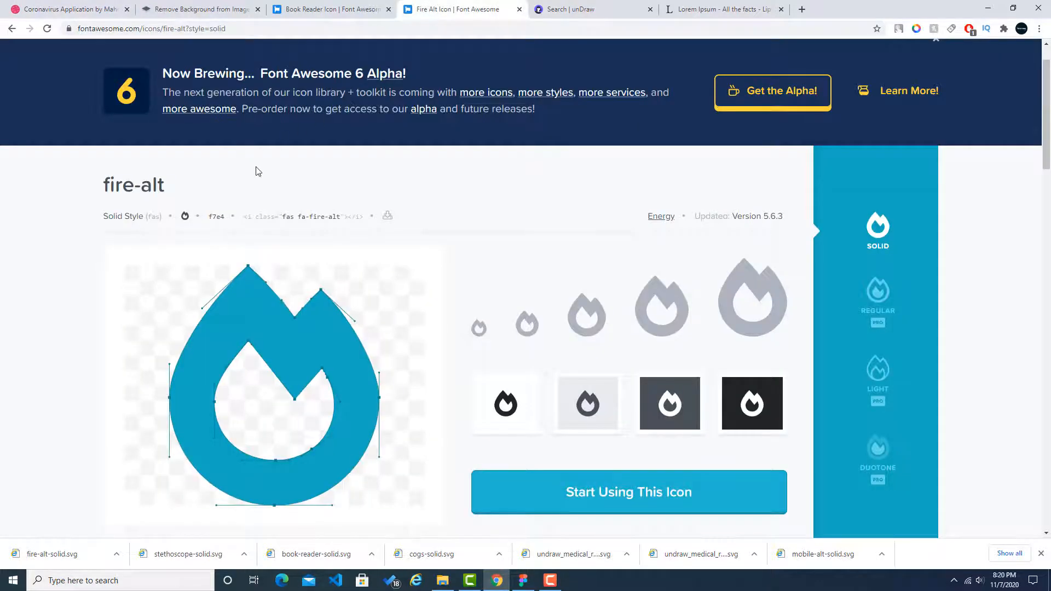
scroll(321, 207, up, 1)
click(320, 65)
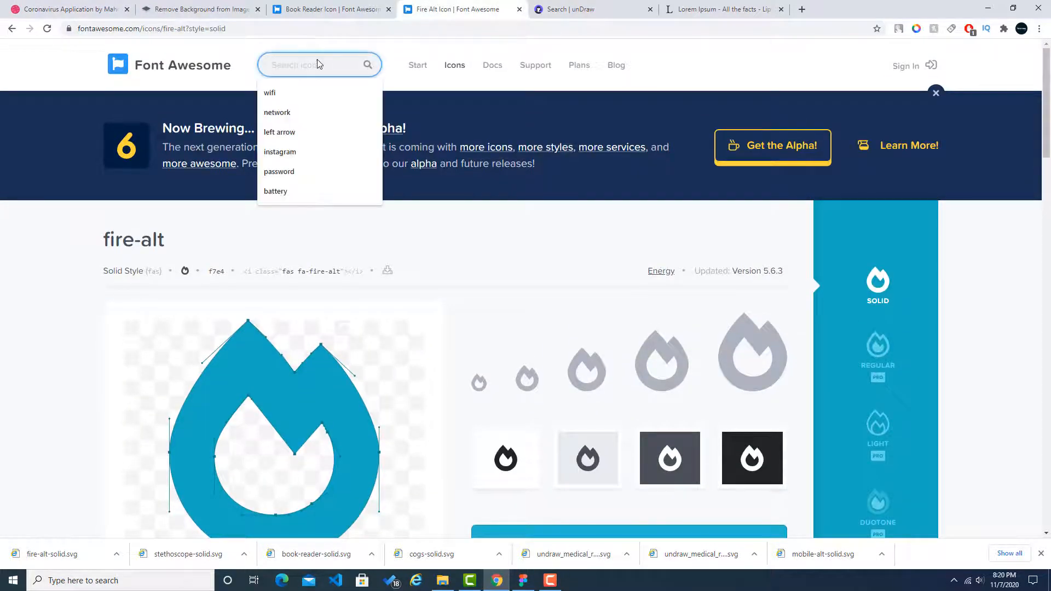
text(right arr)
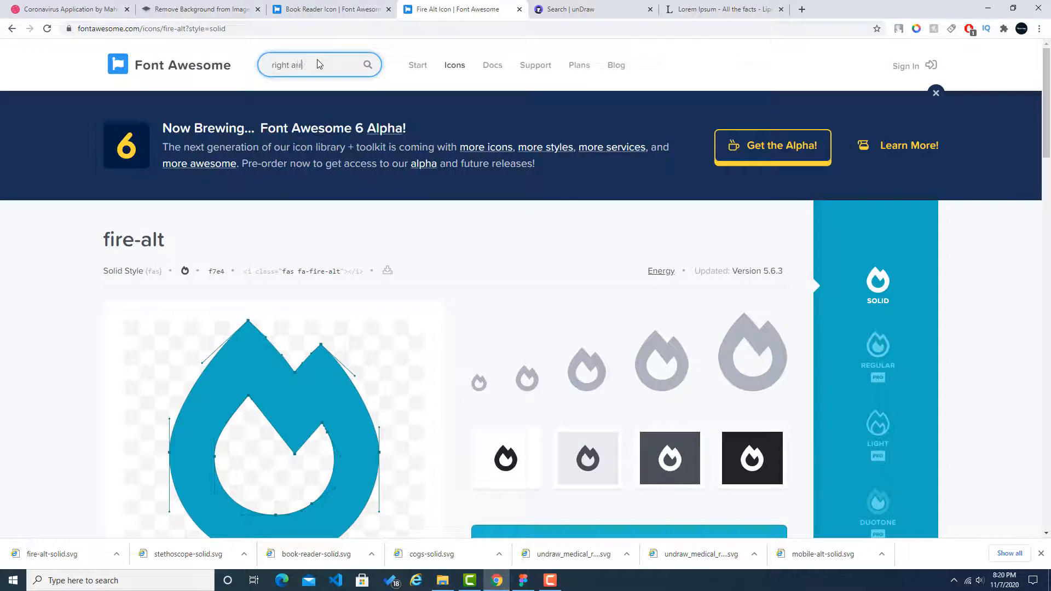
text(ow)
key(Return)
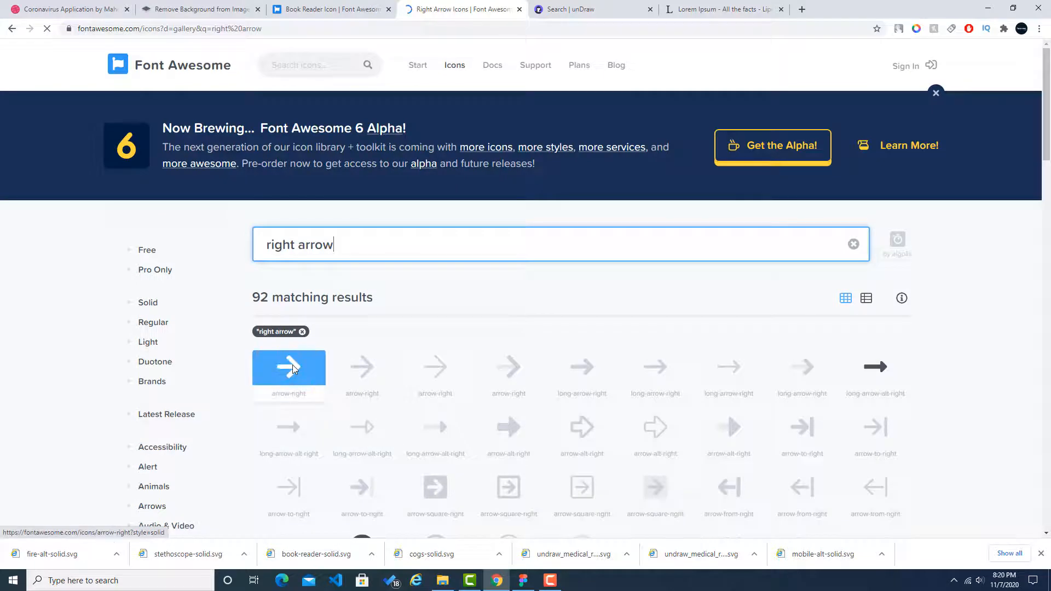
Step: Download the solid arrow-right icon as an SVG and show the downloaded file in its folder
click(292, 364)
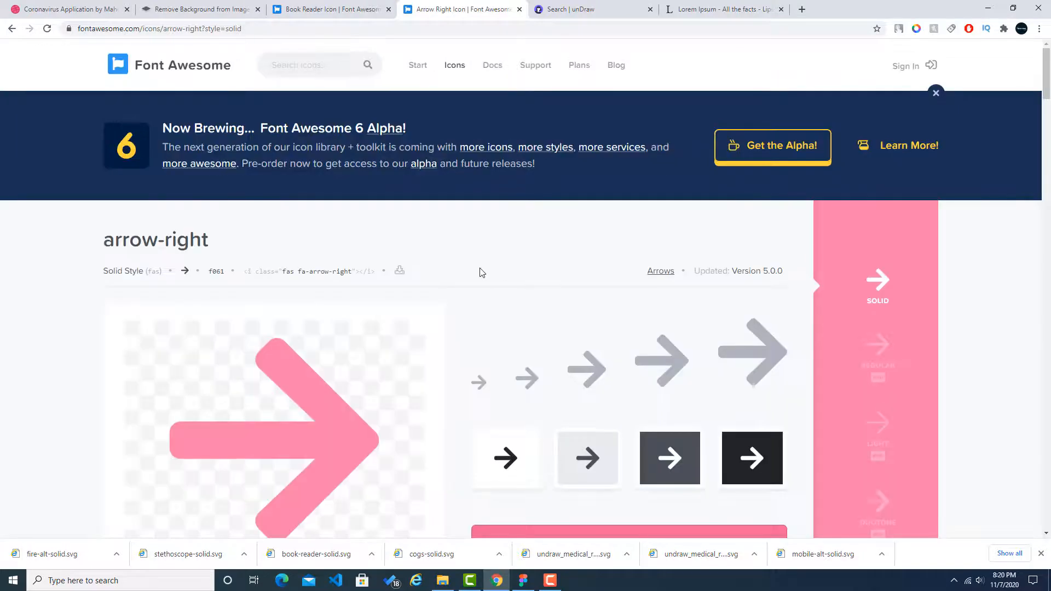
click(400, 269)
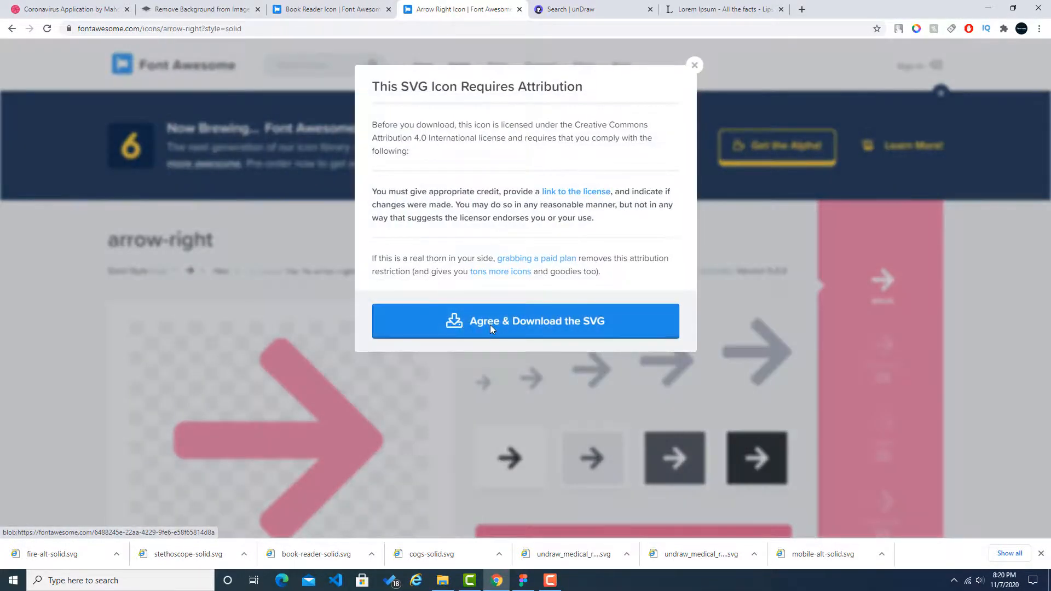
click(490, 324)
click(116, 554)
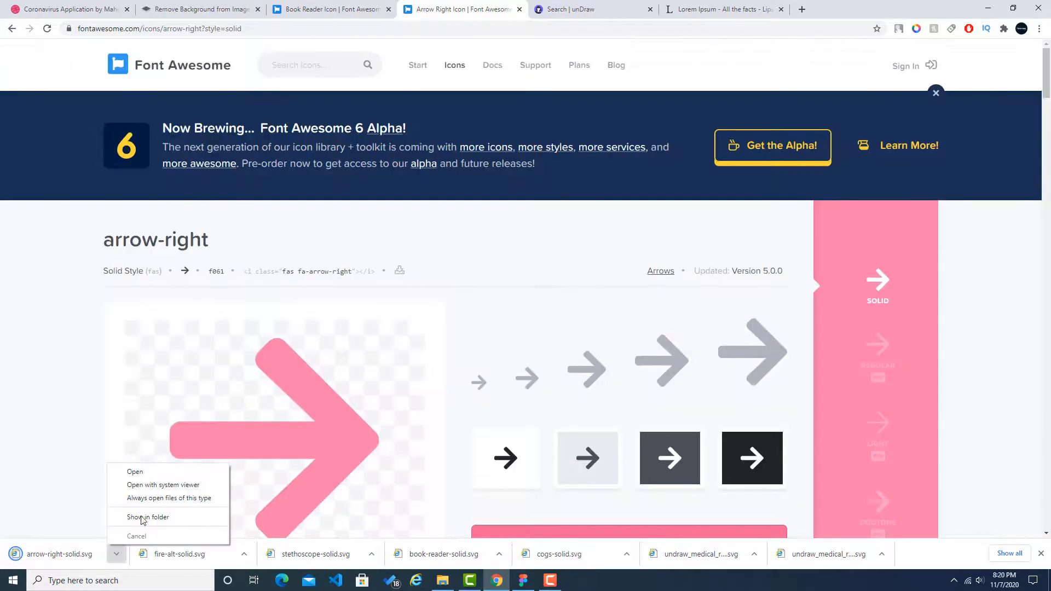
click(142, 518)
Step: Import arrow-right-solid.svg into the Figma design, scale it down to about 14 × 16 and place it beside "more"
drag(117, 101, 666, 441)
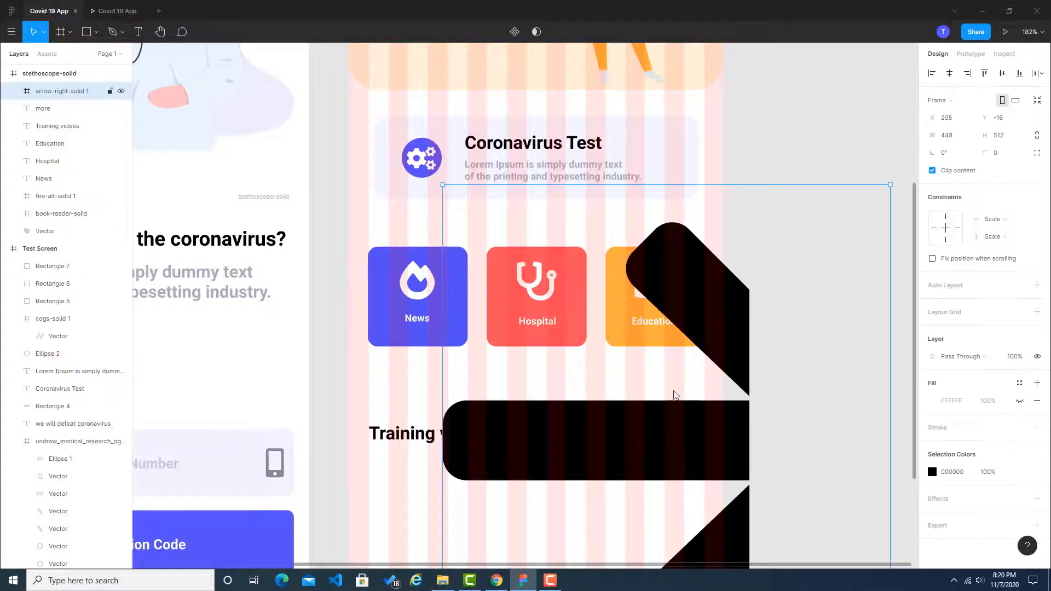
drag(890, 185, 572, 498)
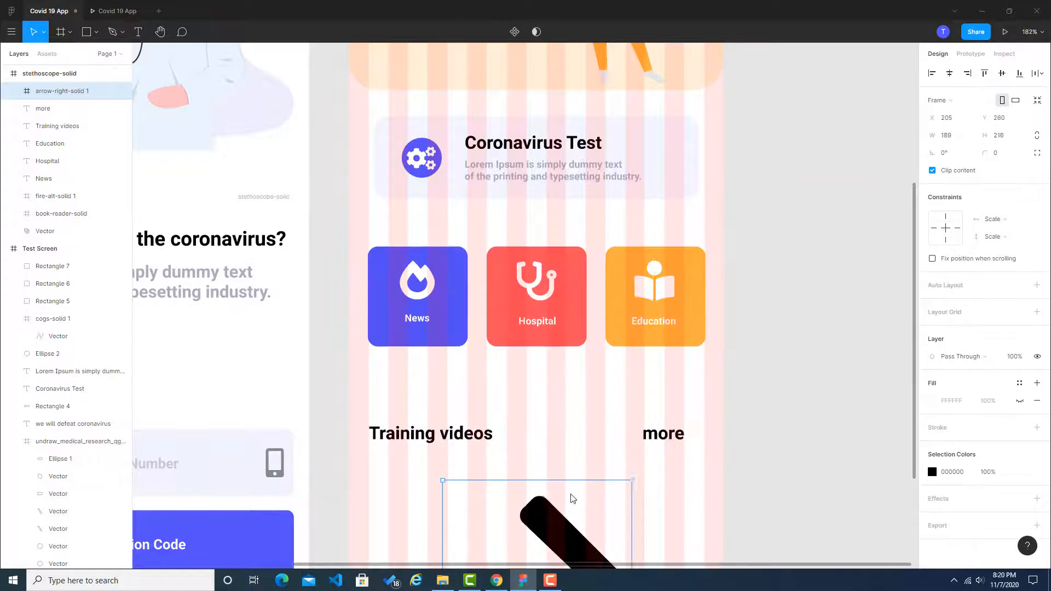
drag(555, 537, 602, 325)
drag(666, 282, 628, 462)
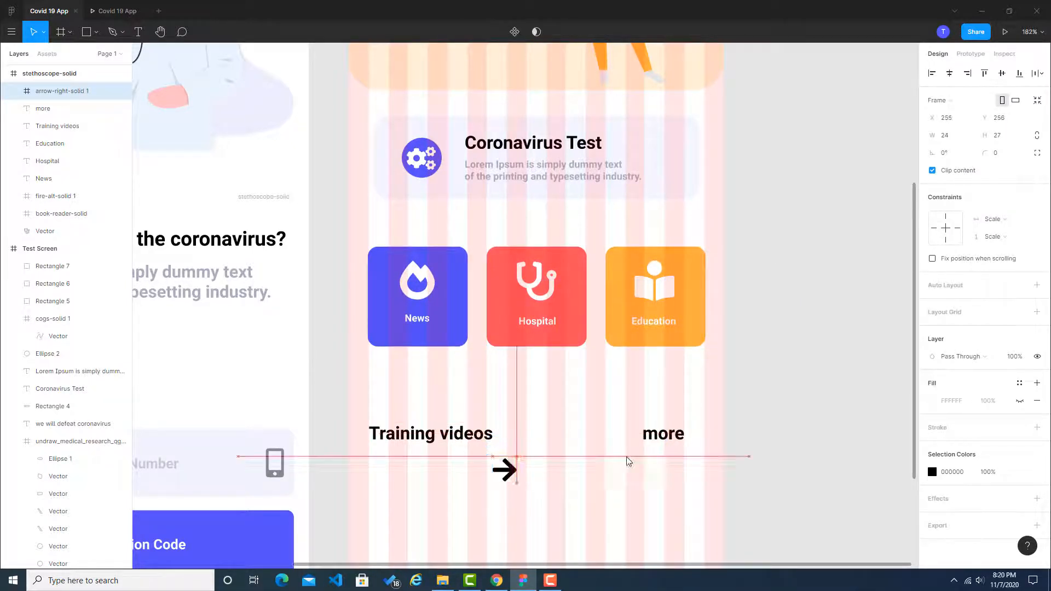
drag(504, 470, 697, 438)
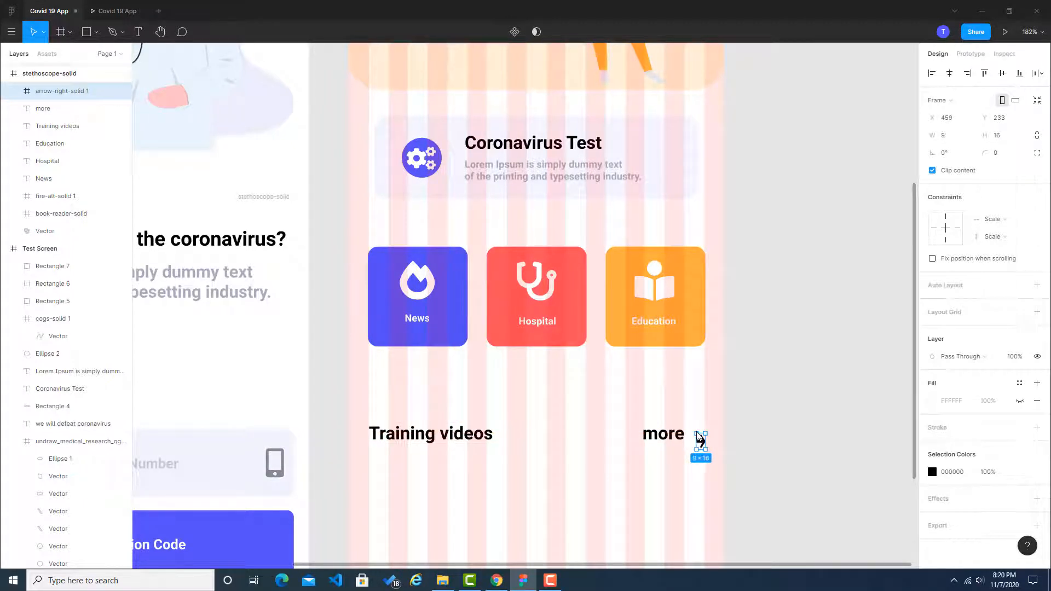
Step: Undo the arrow's last resize, scale it proportionally to about 10 × 11 and line it up vertically with "more"
key(ctrl+z)
scroll(698, 444, up, 5)
drag(697, 439, 698, 414)
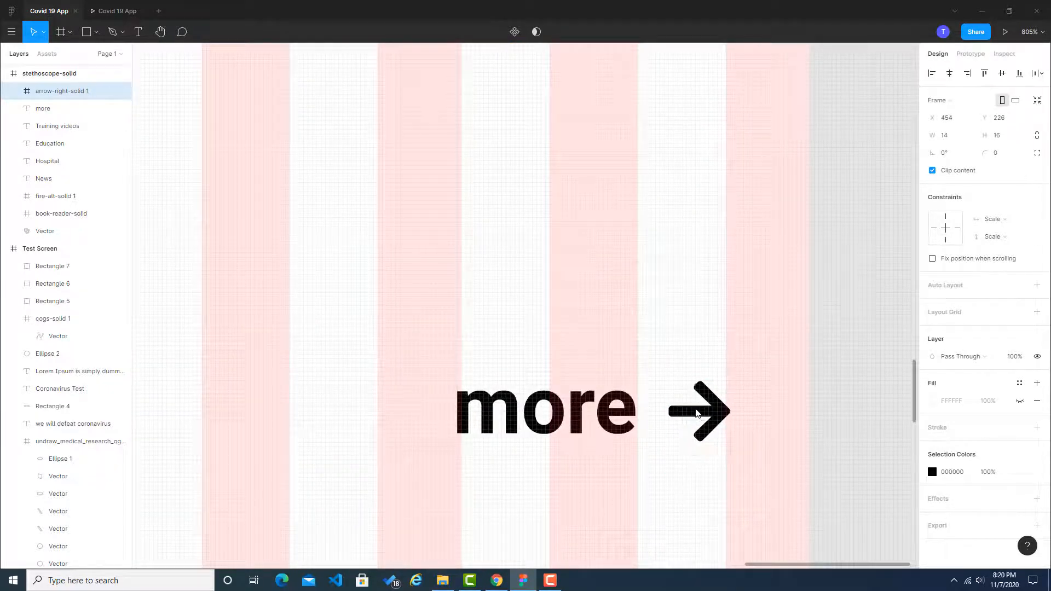
drag(725, 375, 712, 417)
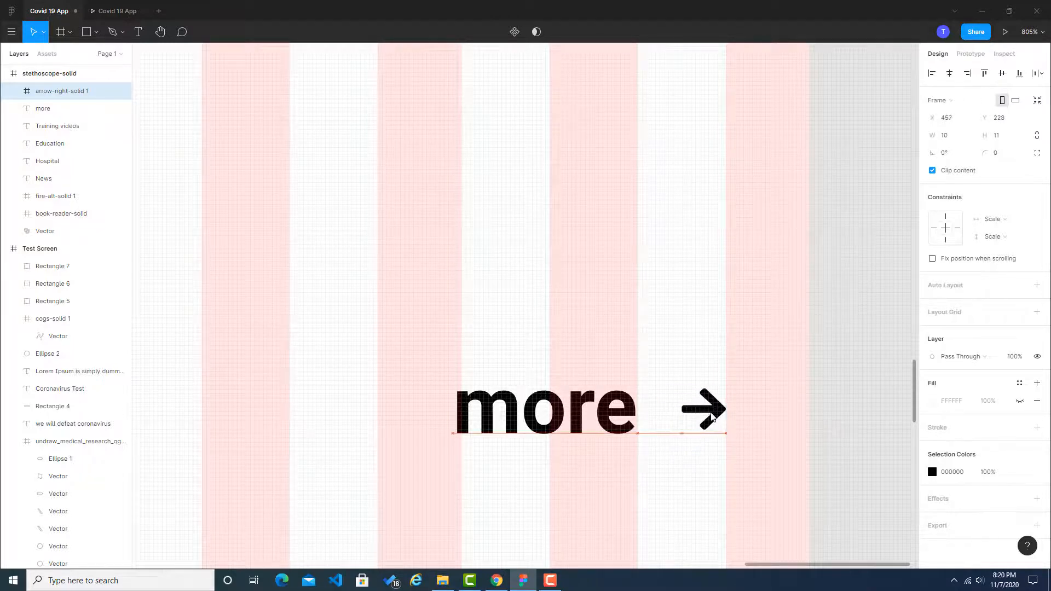
Step: Move the "more" text horizontally closer to the arrow icon
click(742, 408)
drag(600, 420, 621, 420)
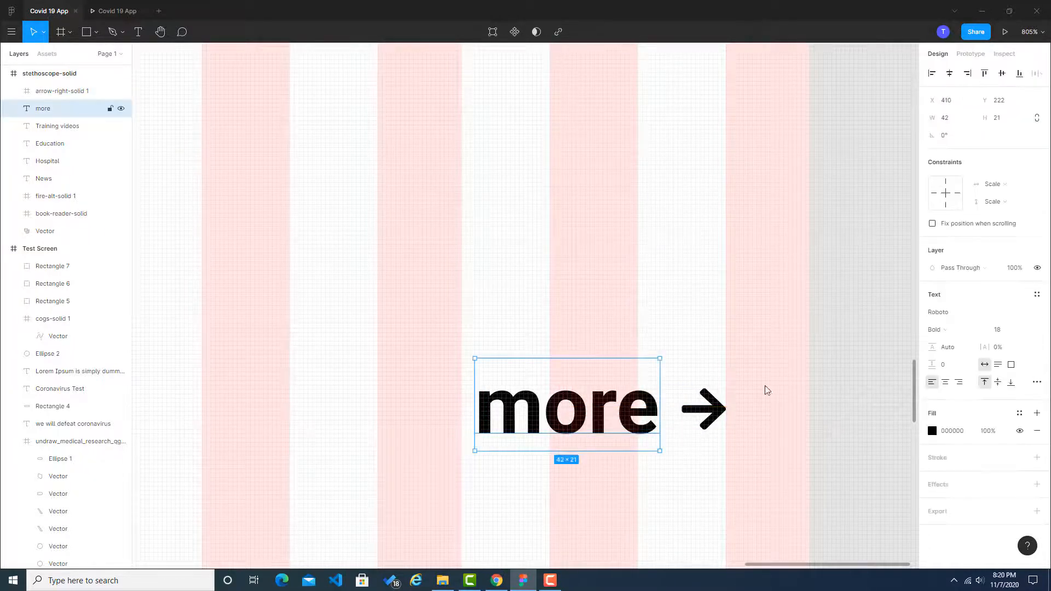
click(734, 411)
Step: Switch to Chrome and sample the "Training videos" heading's colour #131313 from the Dribbble reference
click(496, 580)
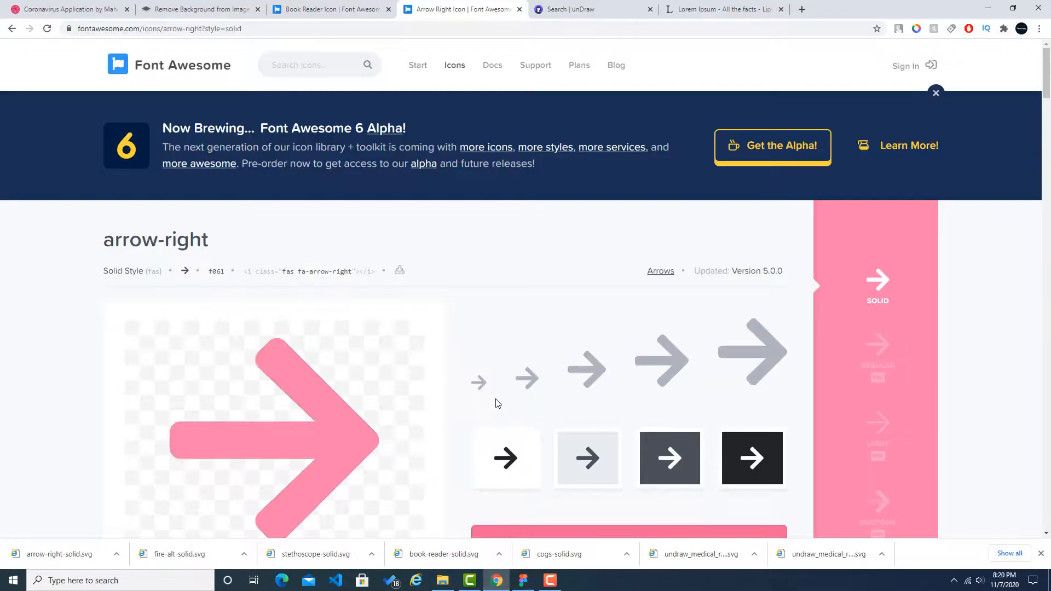
scroll(495, 403, down, 4)
click(75, 5)
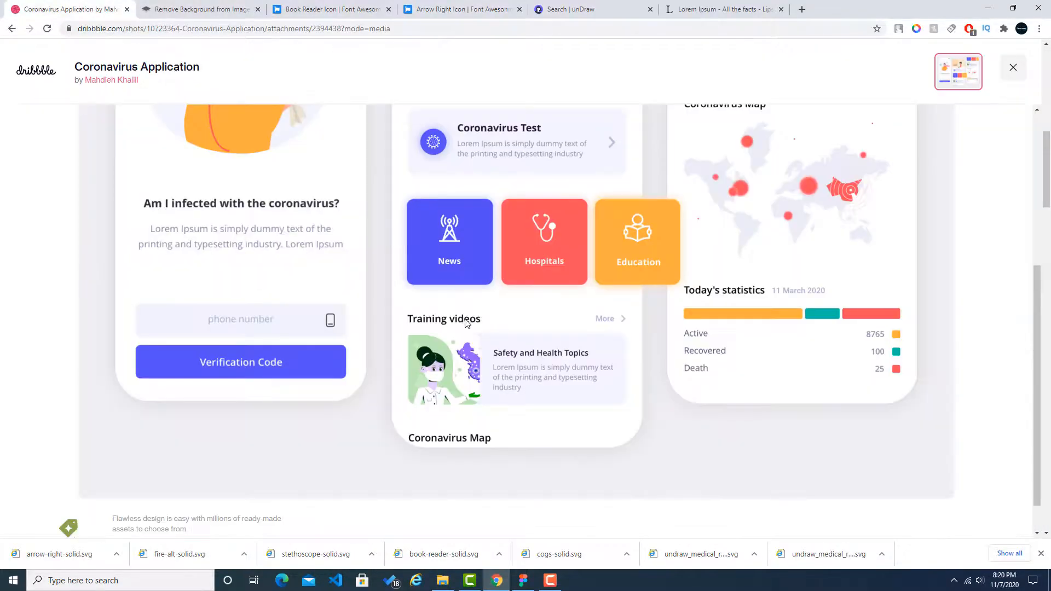
click(916, 28)
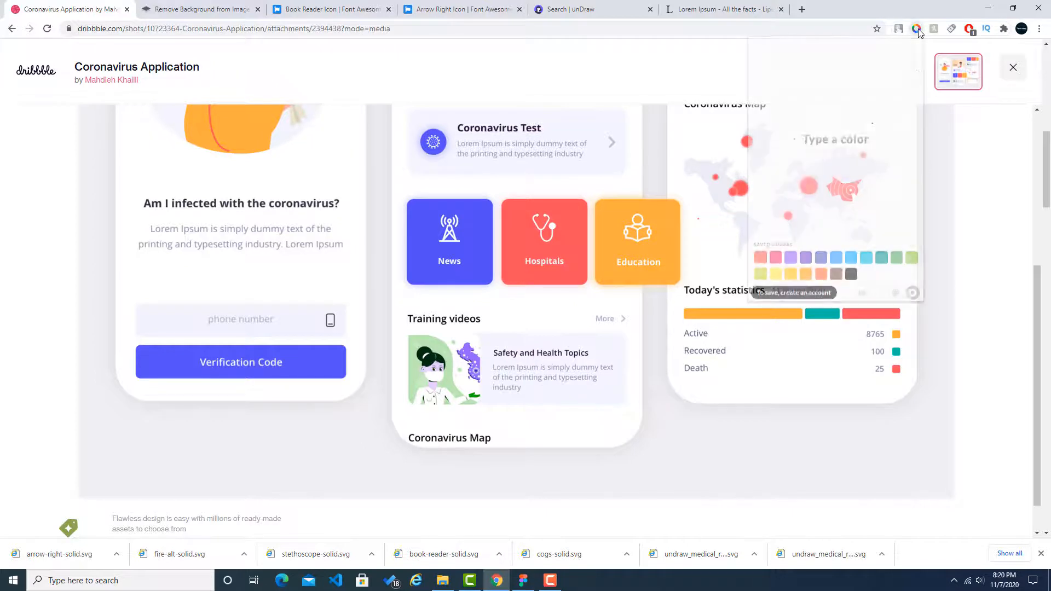
click(863, 295)
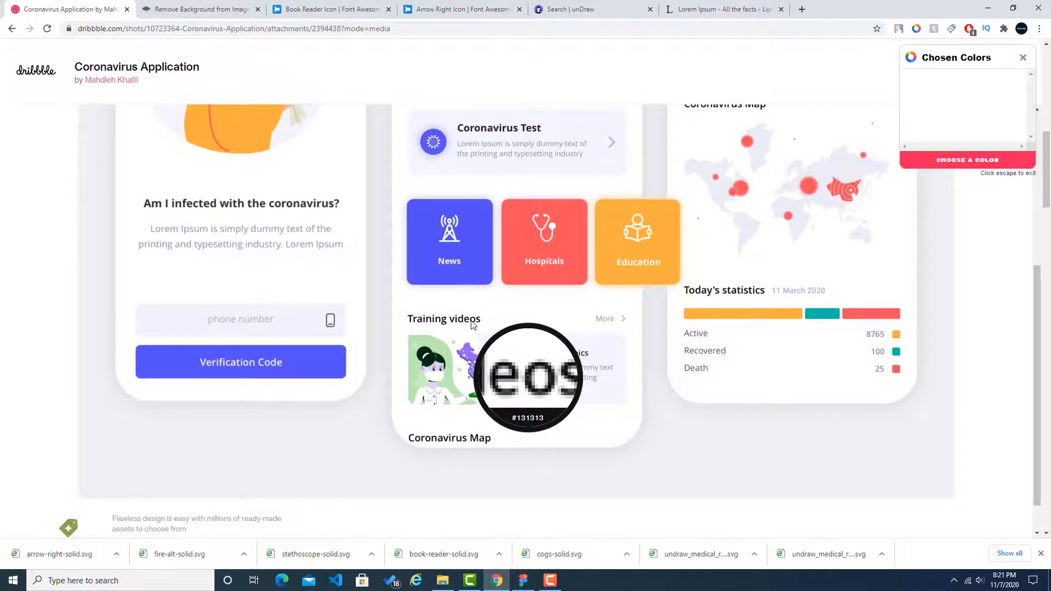
click(471, 323)
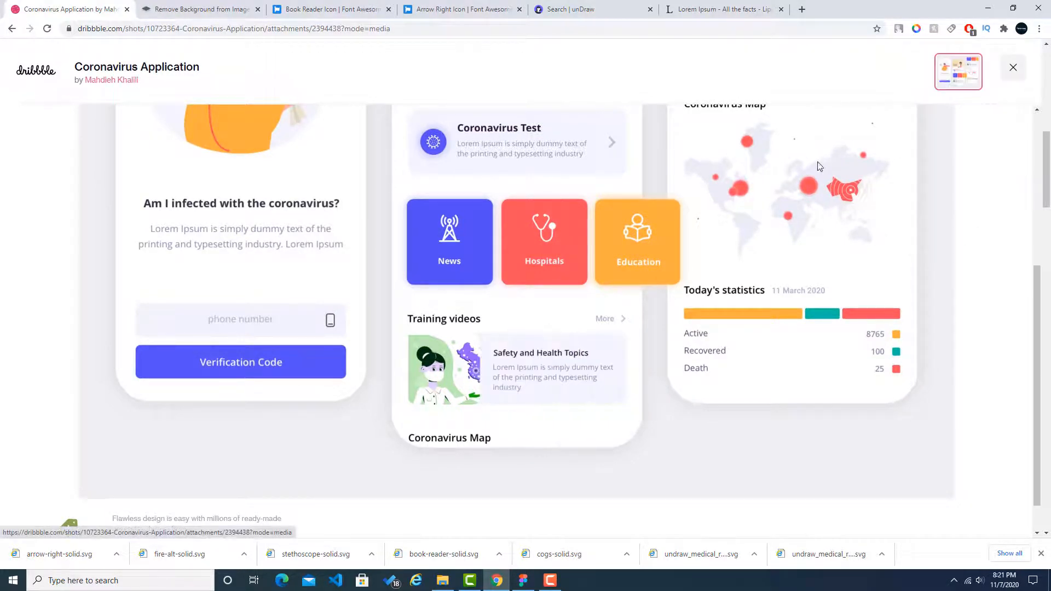
Step: Switch to Figma and set the "Training videos" heading's fill to 131313
click(523, 579)
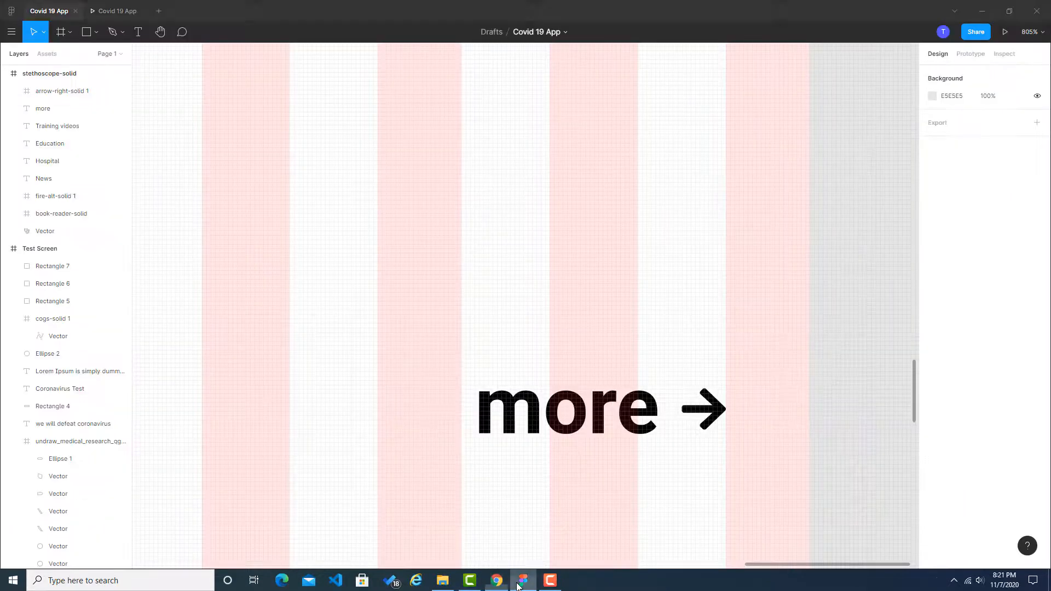
scroll(441, 423, down, 5)
scroll(339, 455, left, 5)
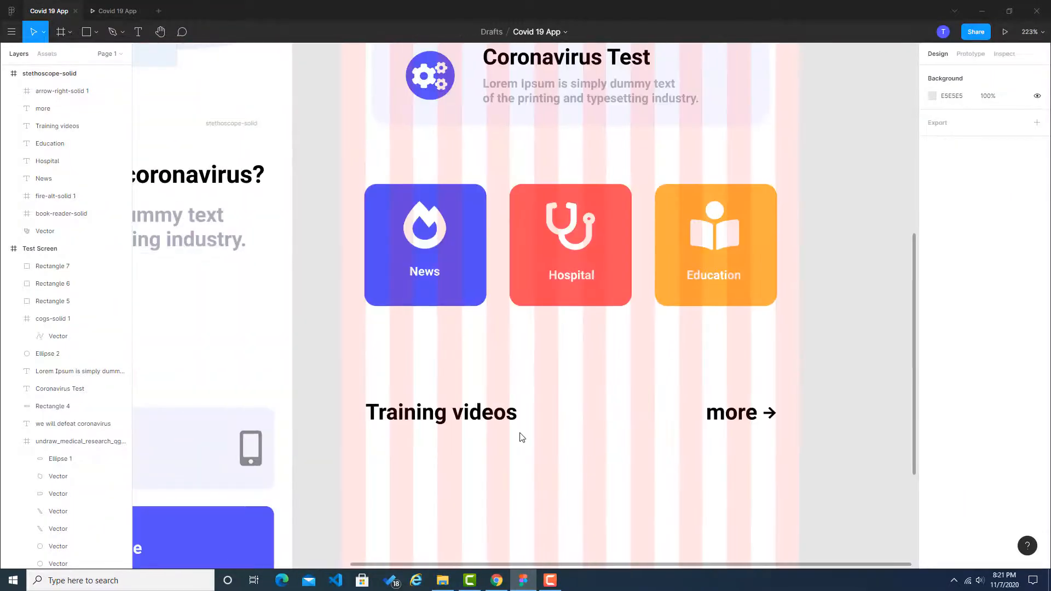
click(513, 414)
click(956, 431)
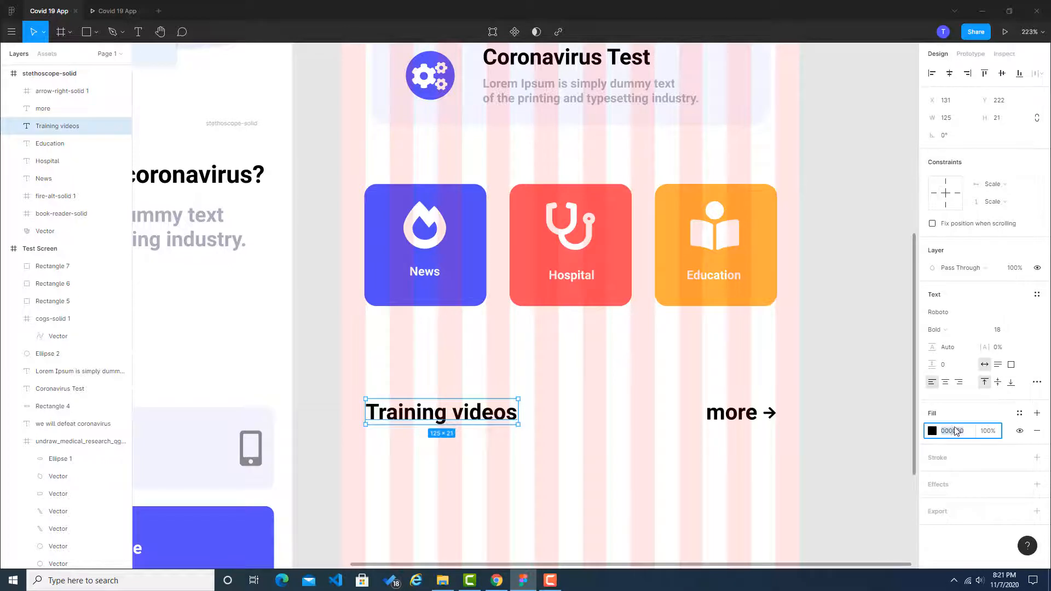
text(131313)
key(Return)
click(589, 412)
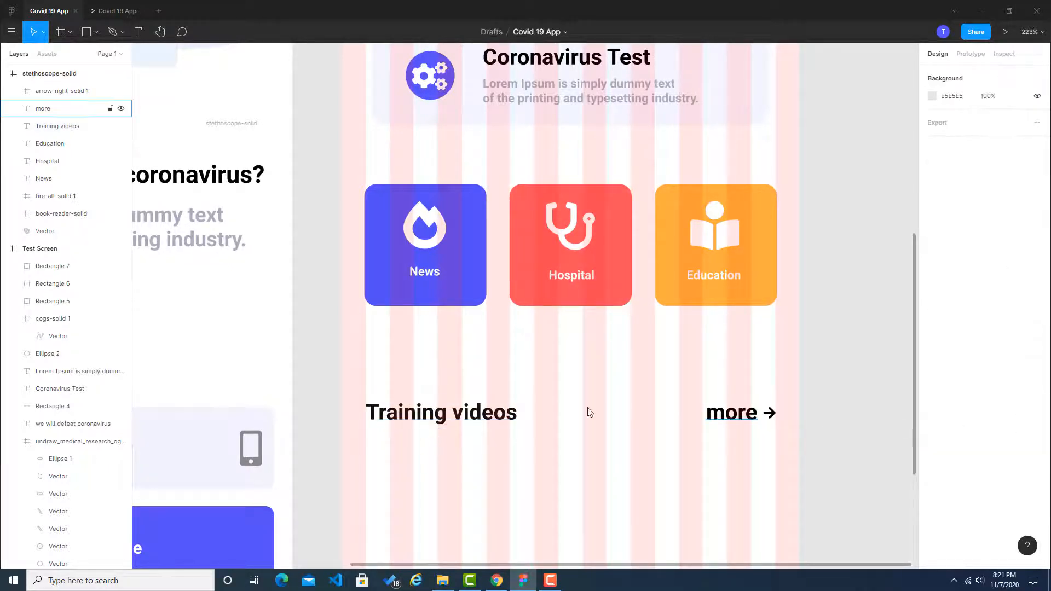
Step: Switch to Chrome and try to sample the colour of the "More" label in the Dribbble reference
click(497, 580)
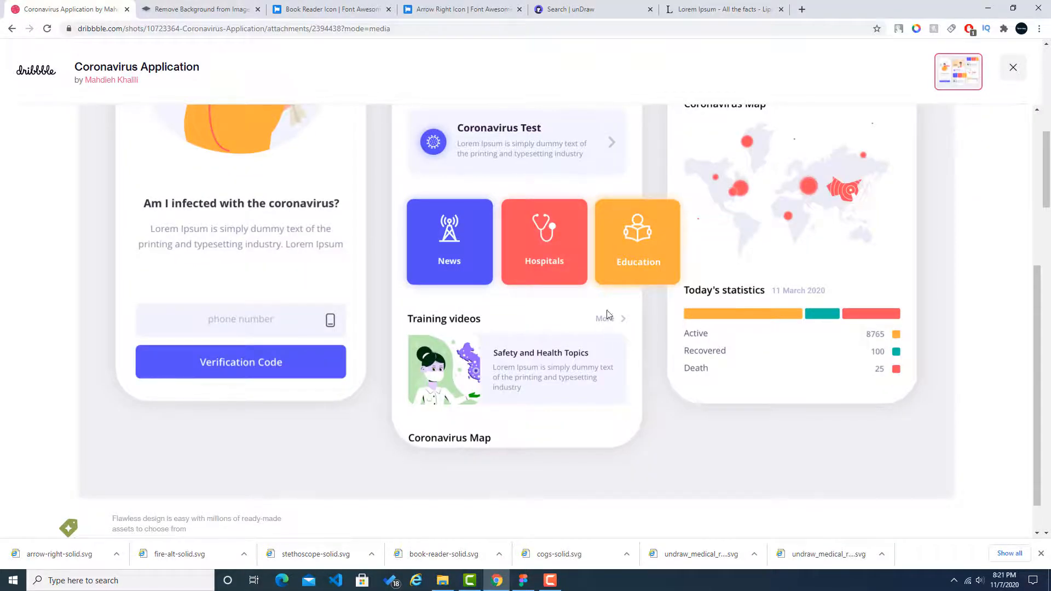
click(921, 32)
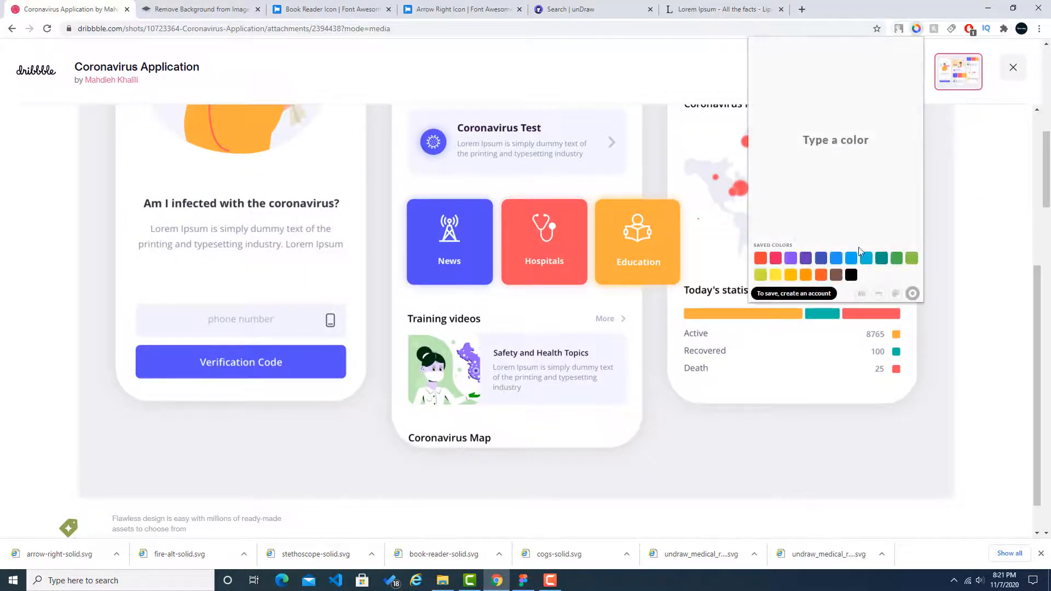
click(864, 290)
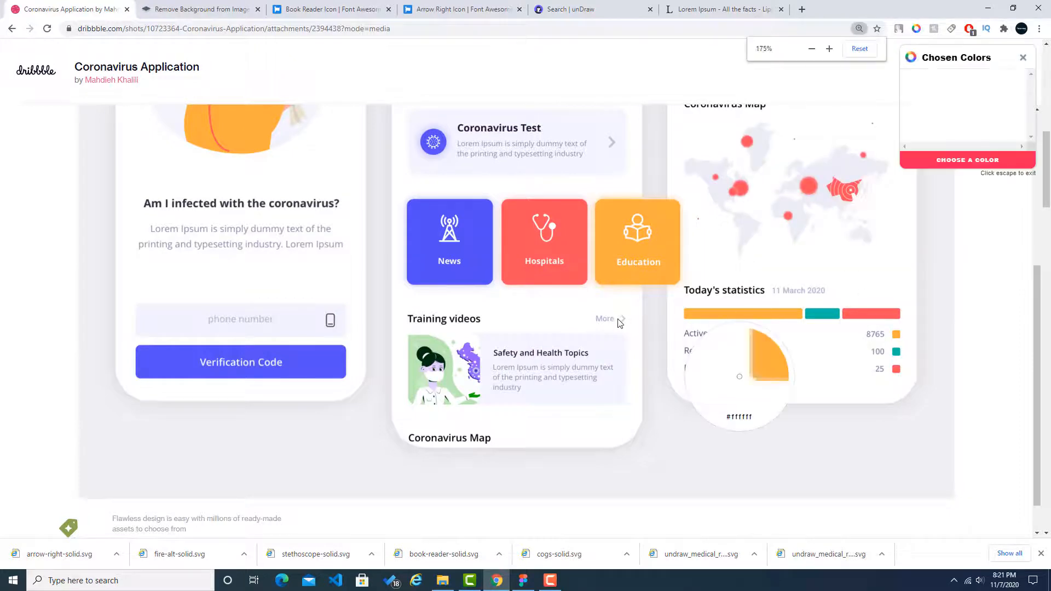
key(Escape)
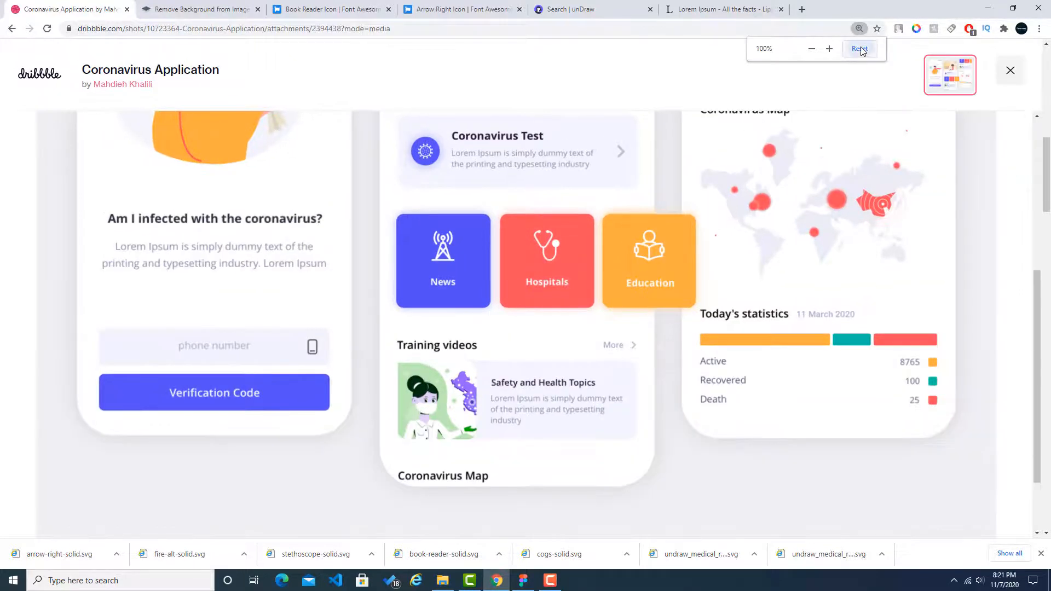
key(ctrl+plus)
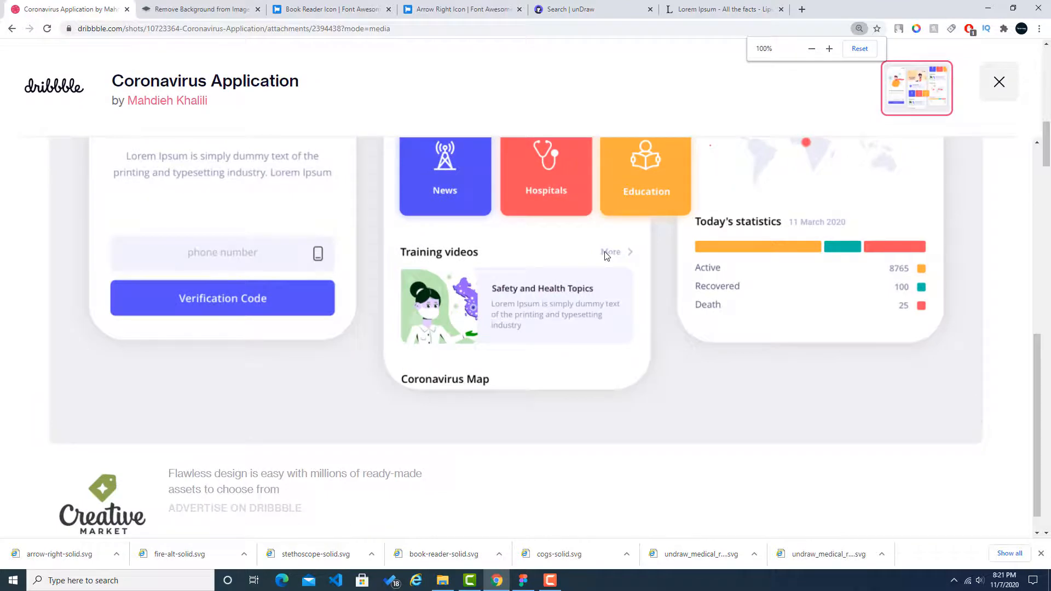
key(ctrl+plus)
click(917, 28)
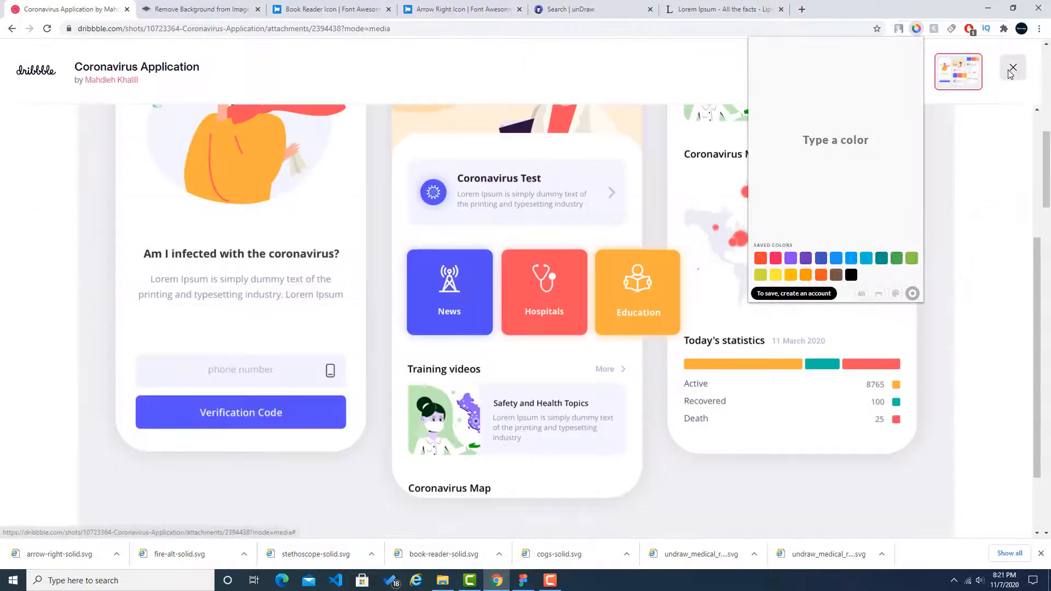
click(860, 295)
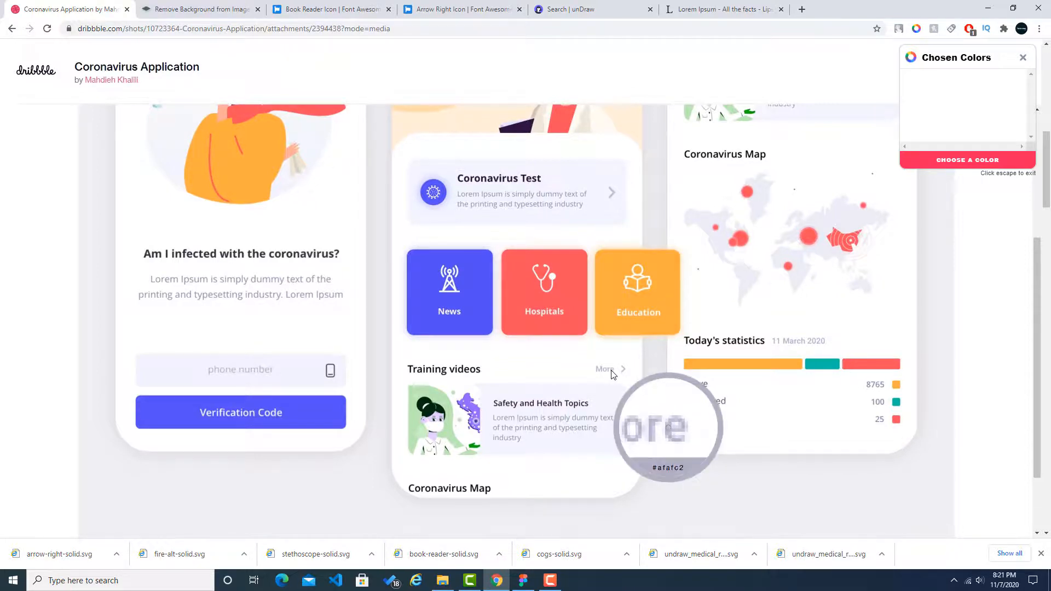
click(613, 373)
key(Escape)
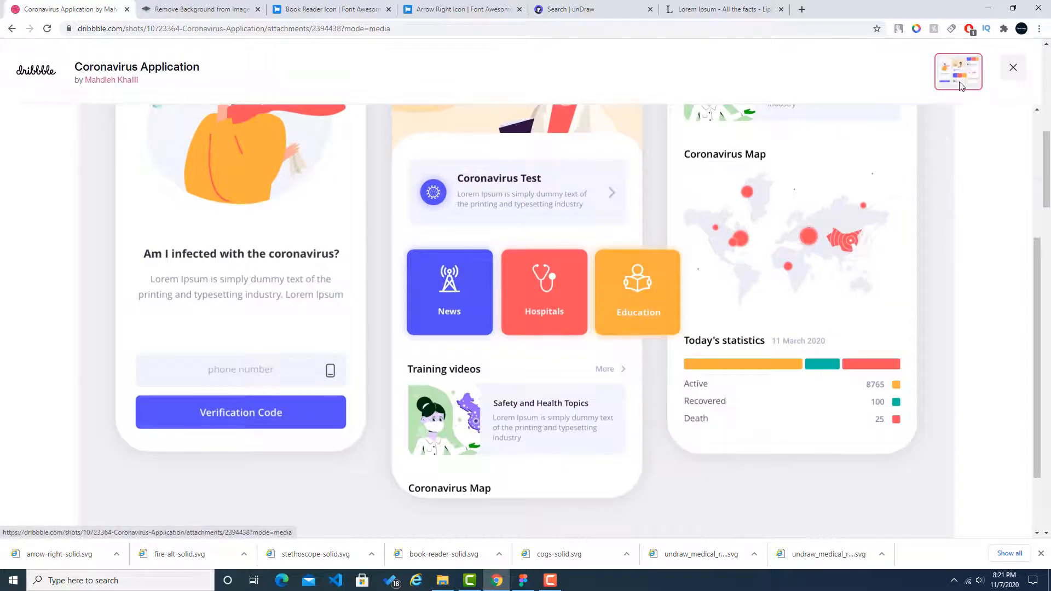
Step: Sample the "More" label's colour #bdbdd8 from the reference and copy its hex code
click(915, 28)
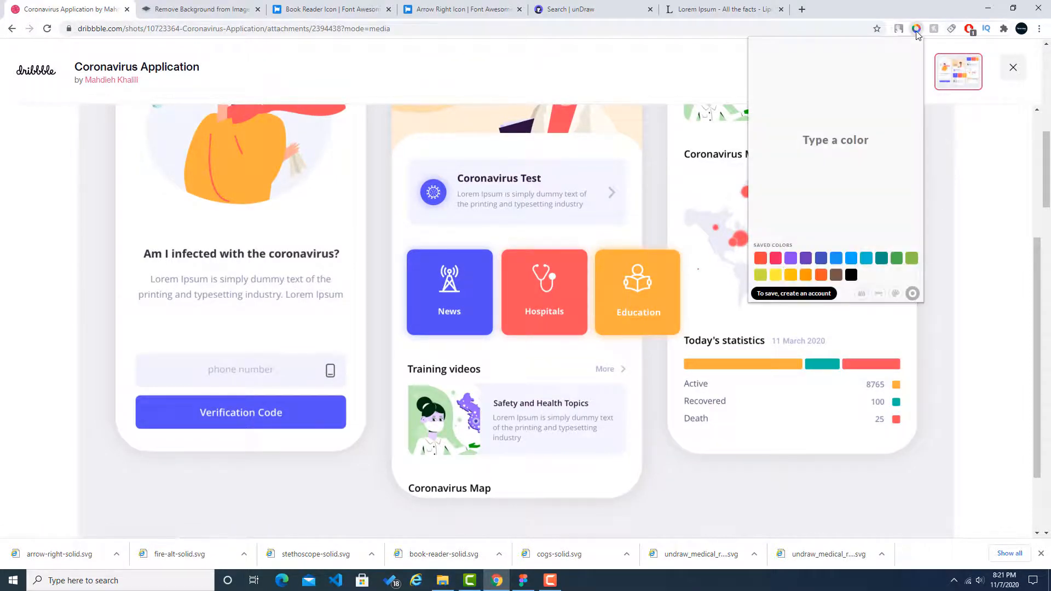
click(861, 294)
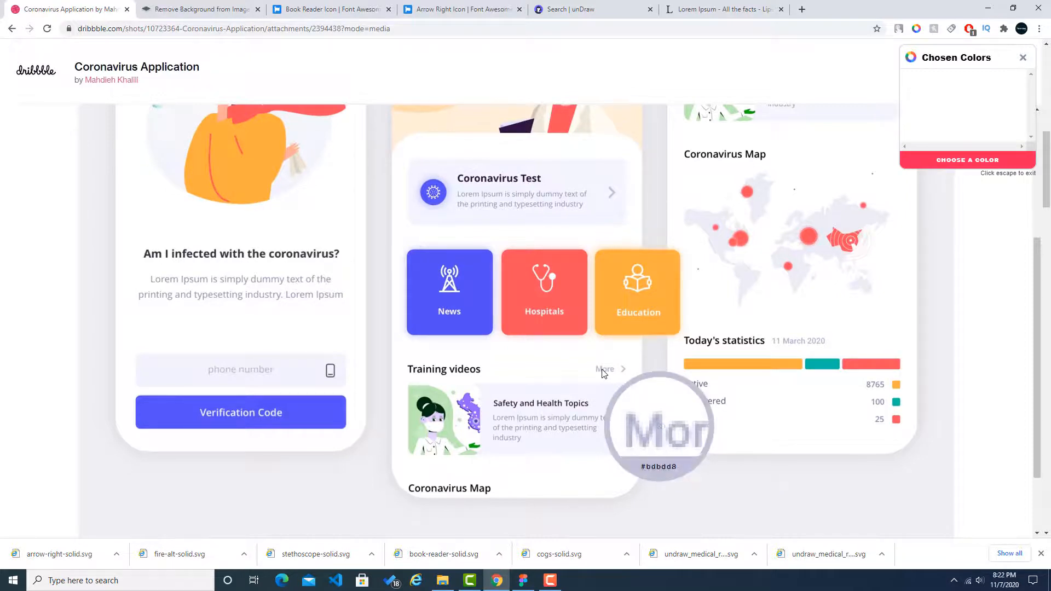
click(603, 373)
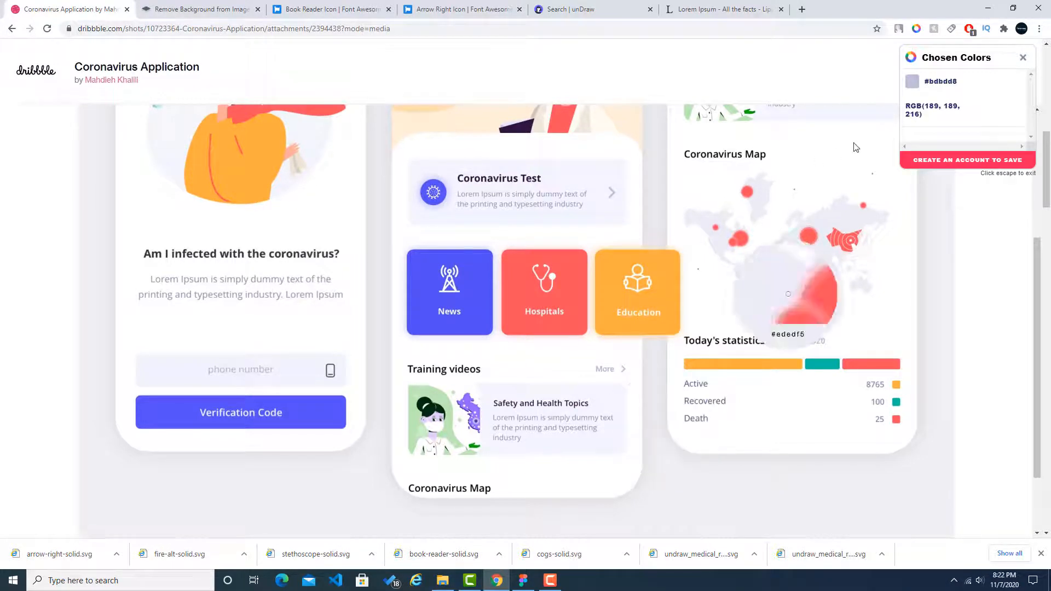
click(954, 82)
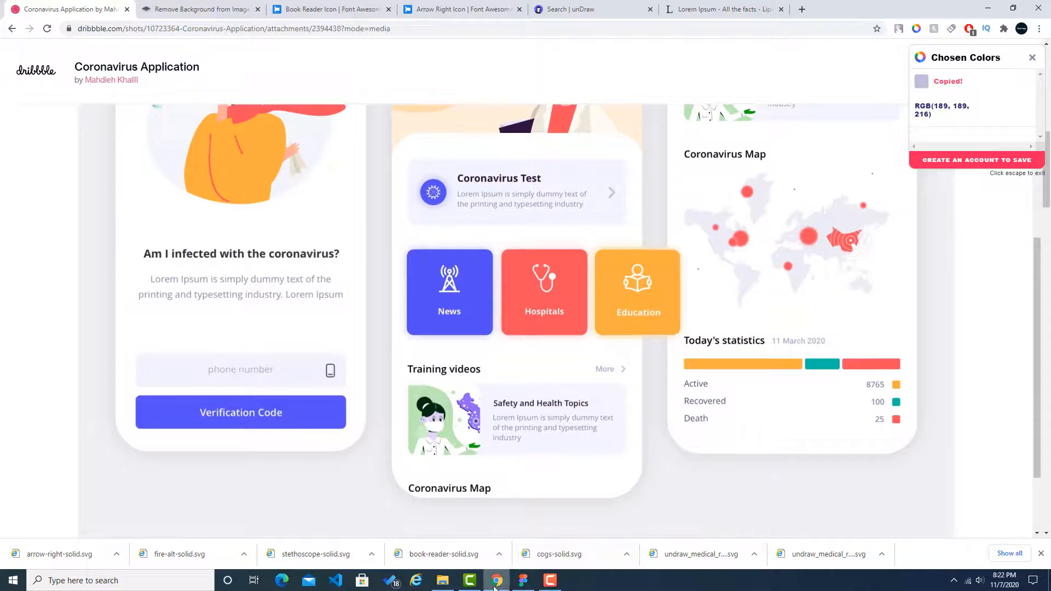
Step: Switch to Figma and fill the "more" text with the copied colour #bdbdd8
click(523, 580)
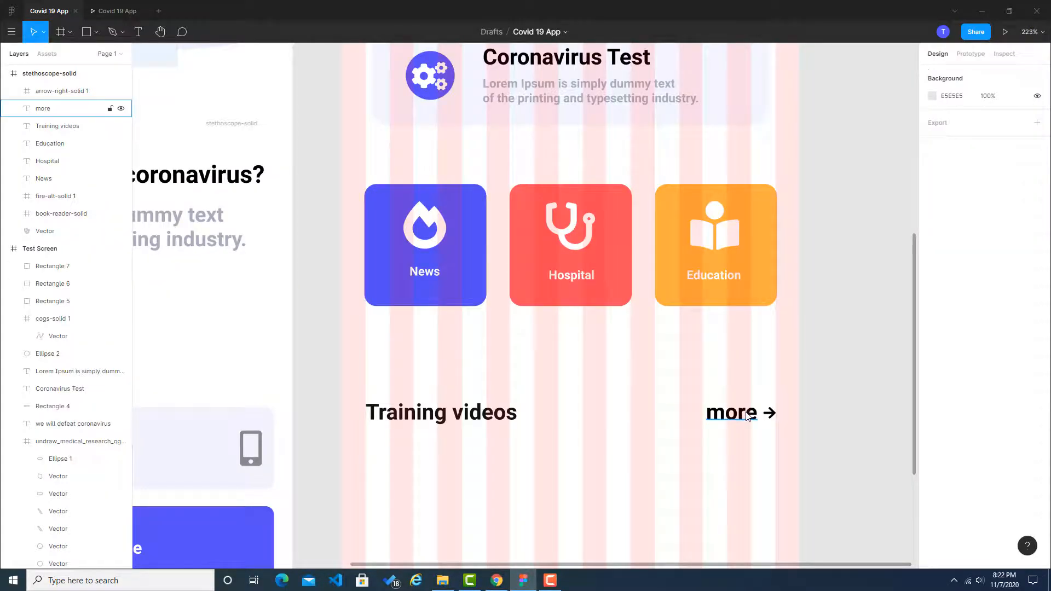
click(747, 410)
click(962, 432)
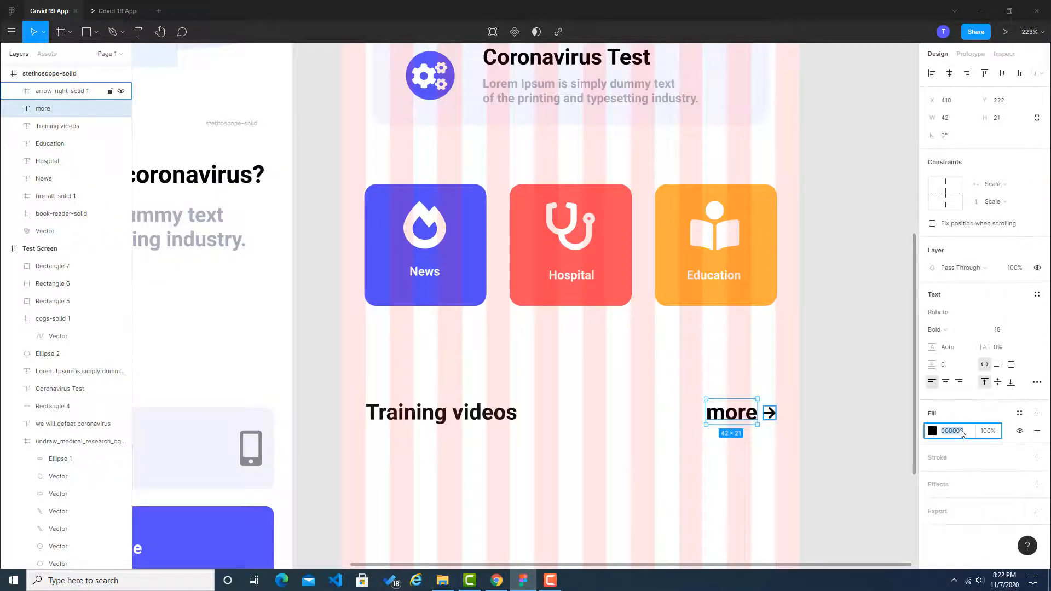
text(#b0b0b0)
click(876, 438)
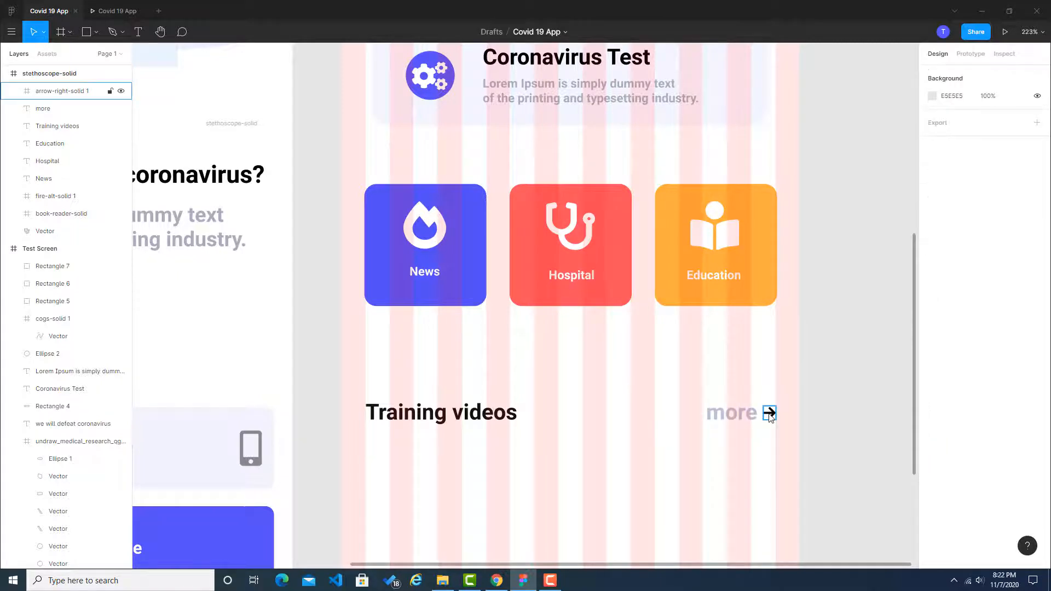
Step: Recolour the arrow icon beside "more" with the copied #bdbdd8
click(770, 413)
click(956, 471)
text(#b0b0b0)
click(869, 382)
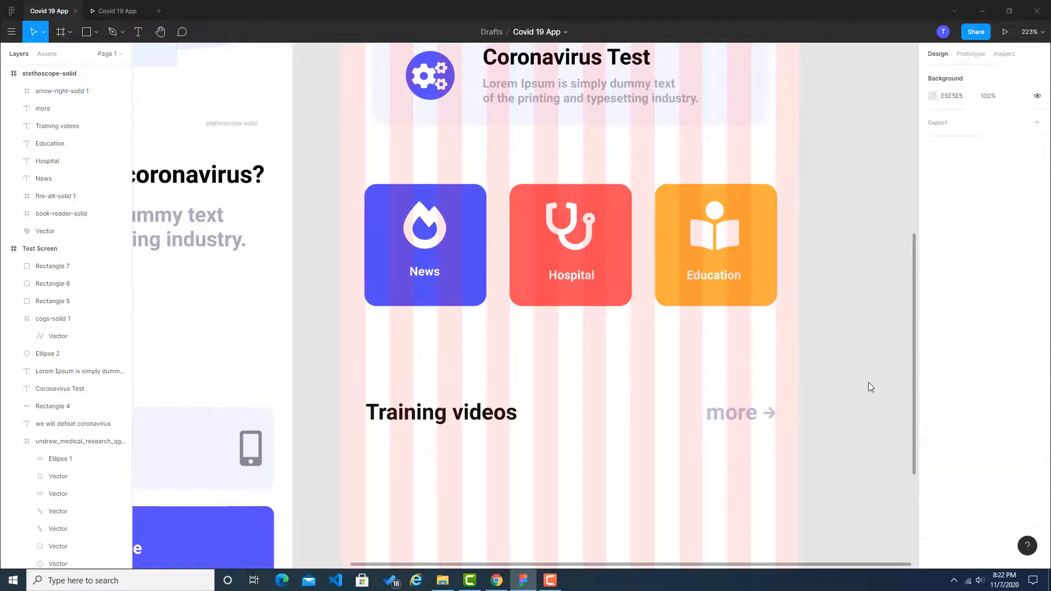
Step: Check the training card in the Chrome reference, then draw a matching rectangle below the Training videos header row in Figma, spanning its full width
scroll(845, 390, down, 3)
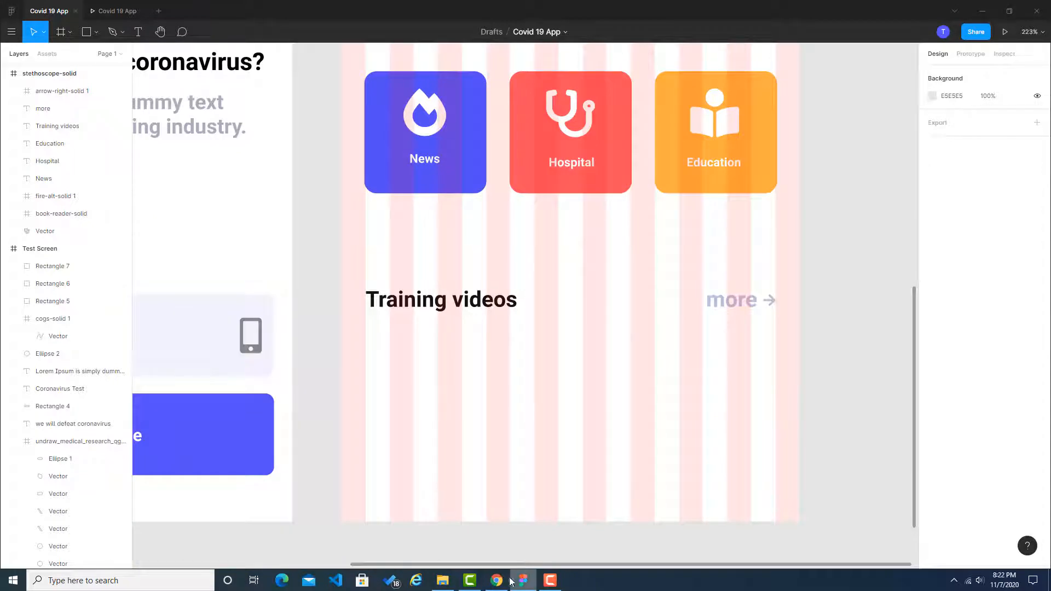
click(492, 585)
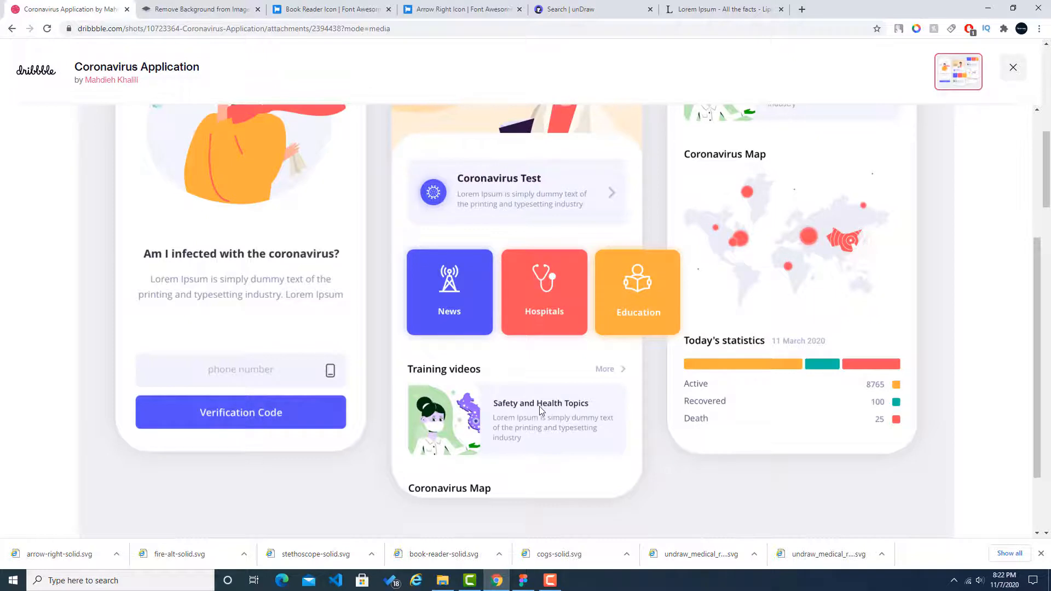
click(515, 576)
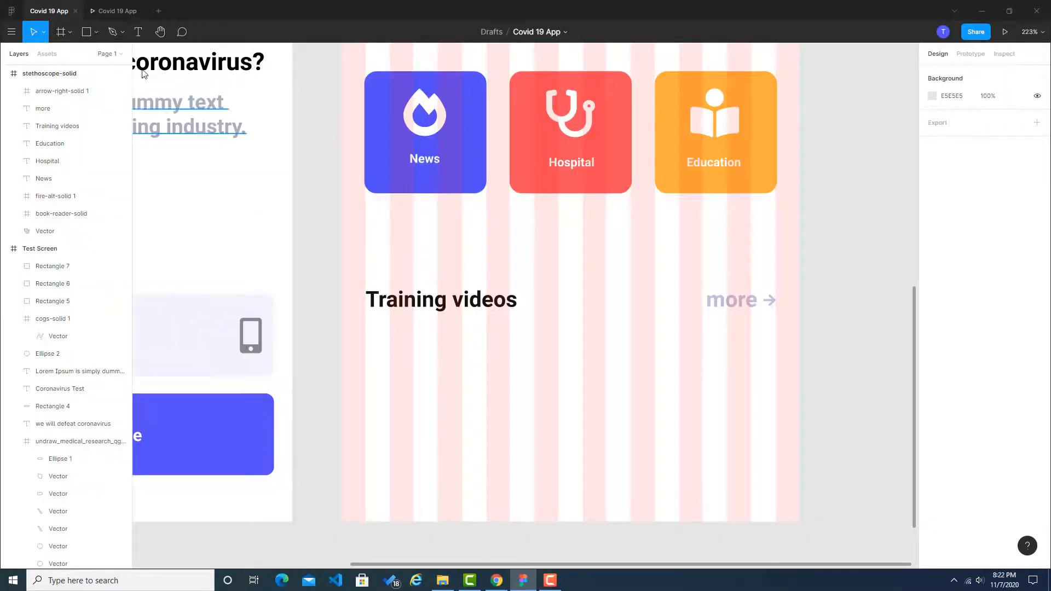
click(97, 32)
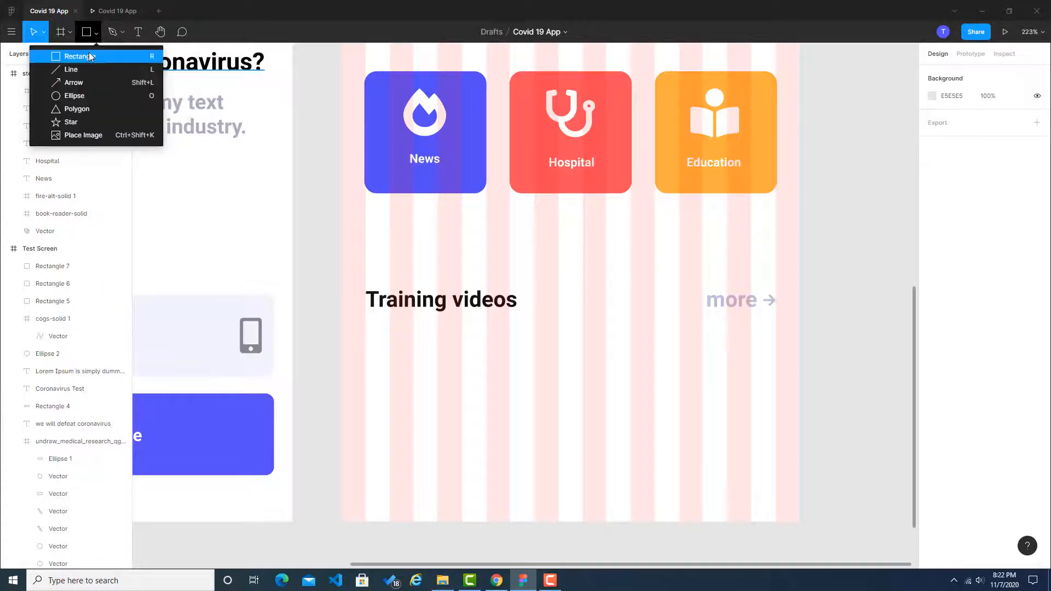
click(77, 56)
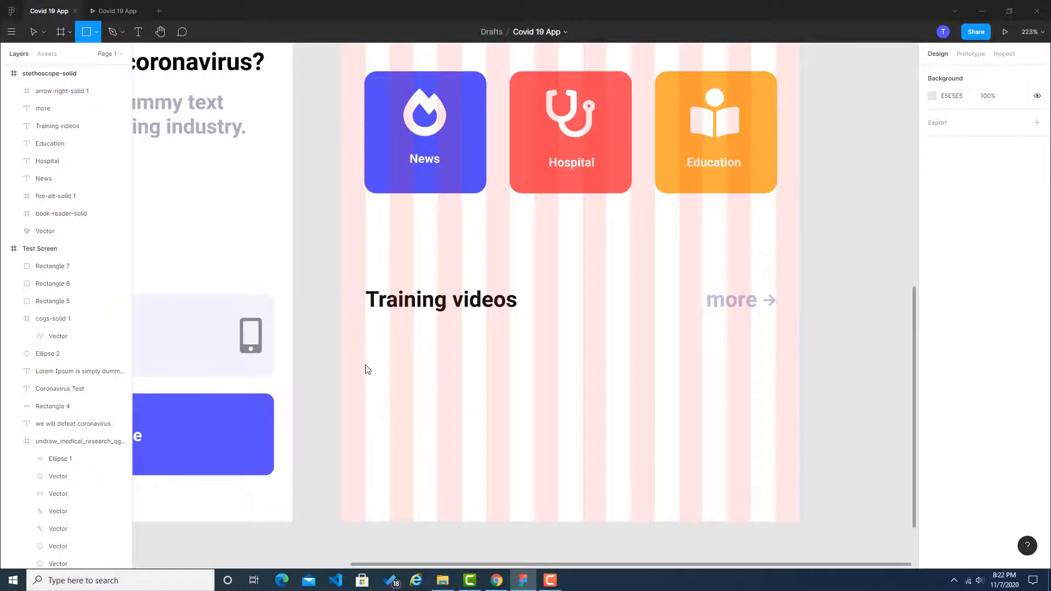
mouse_move(366, 365)
mouse_down()
mouse_move(641, 458)
mouse_move(775, 477)
mouse_move(720, 406)
mouse_up()
click(852, 408)
click(490, 307)
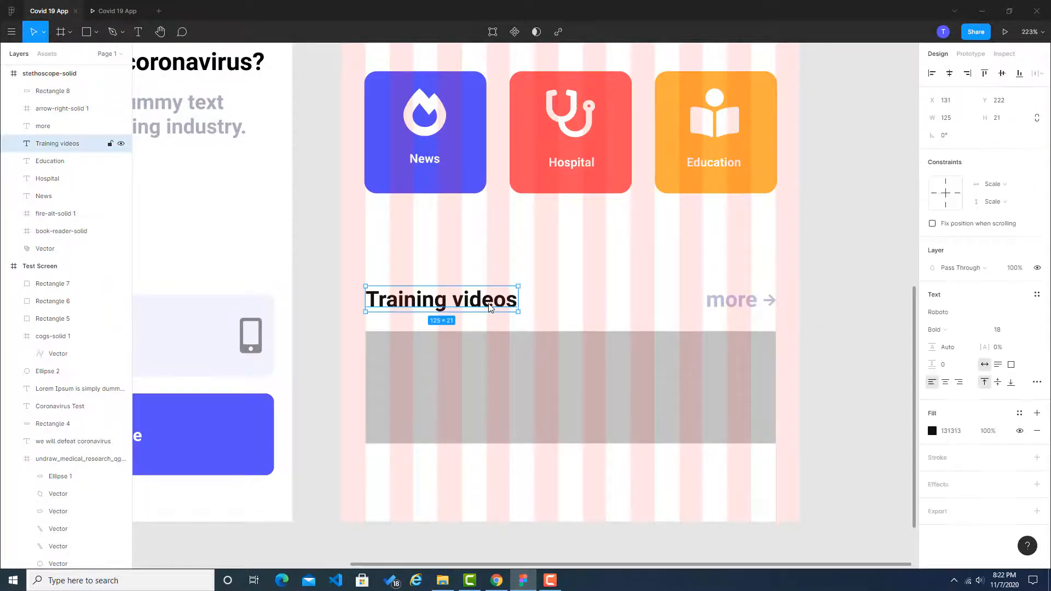
key(ctrl+c)
key(ctrl+v)
drag(491, 308, 486, 481)
double_click(487, 481)
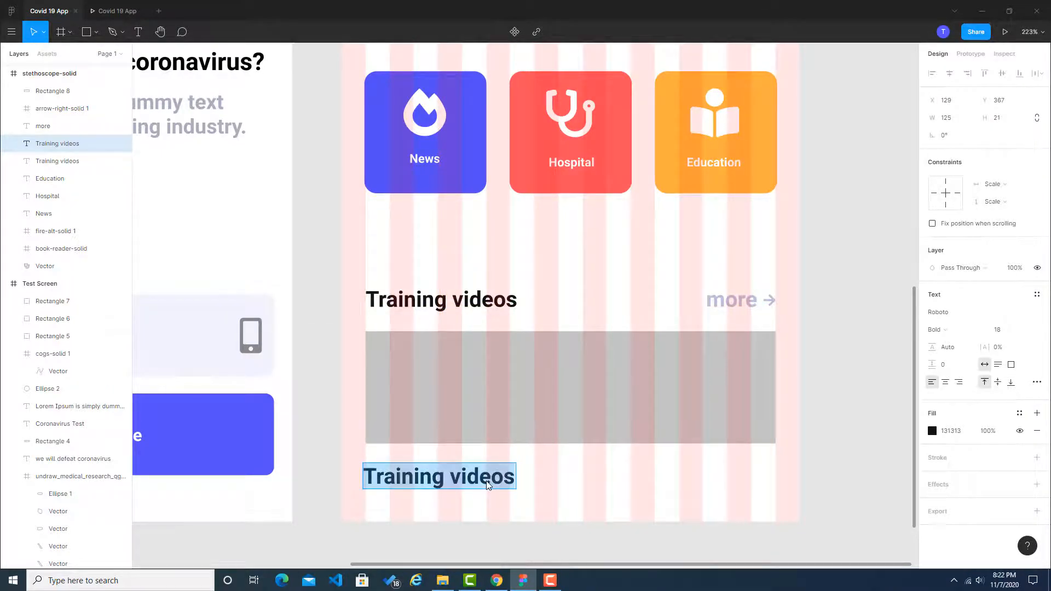
key(alt+Tab)
key(alt+Tab)
key(Escape)
right_click(479, 480)
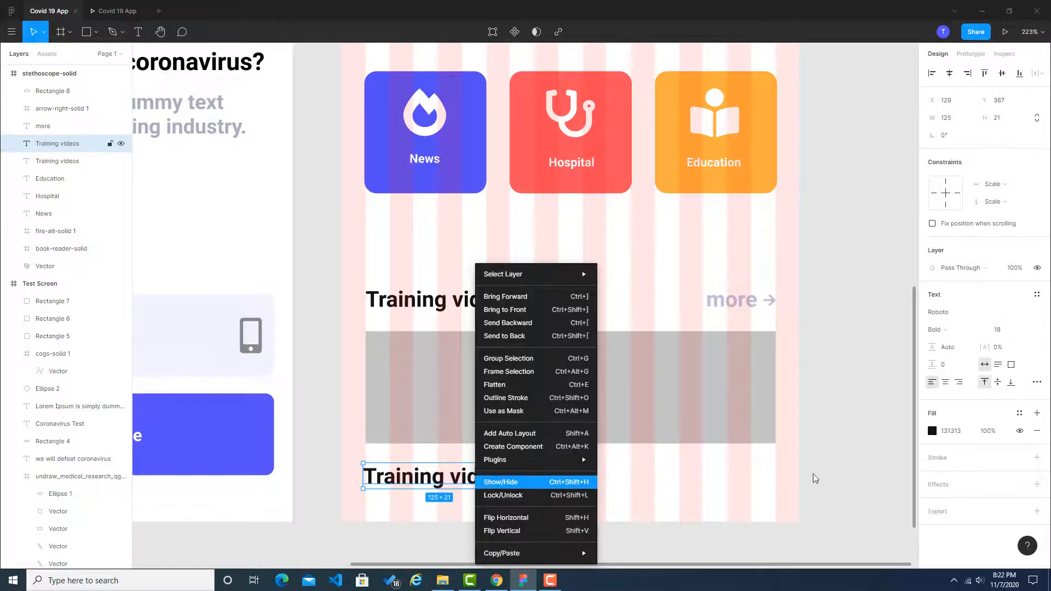
key(Escape)
key(Delete)
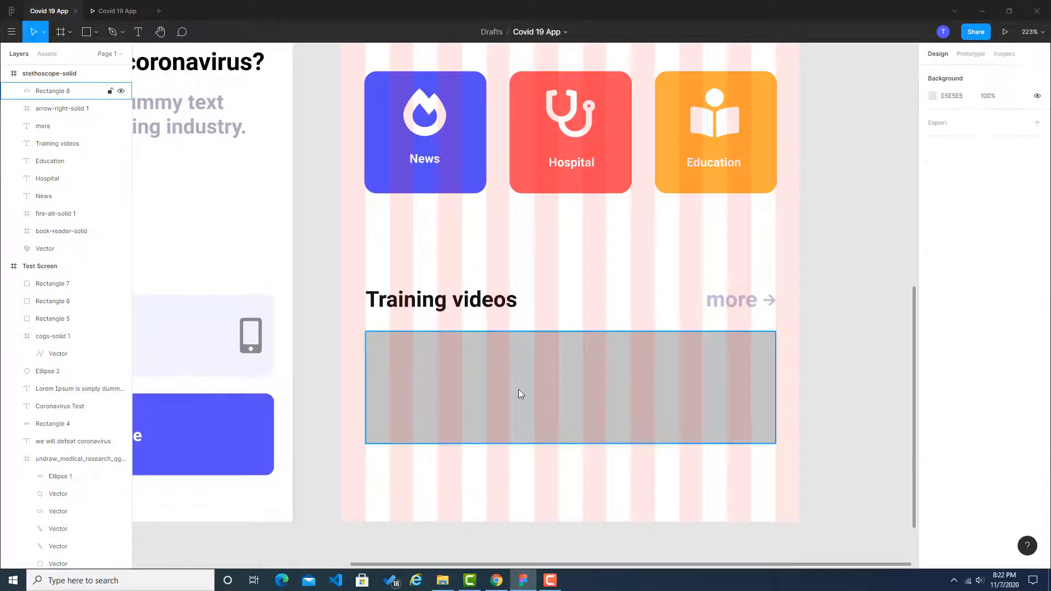
Step: Switch to Chrome and preview the Science illustration in the unDraw scientist search results
click(518, 389)
key(alt+Tab)
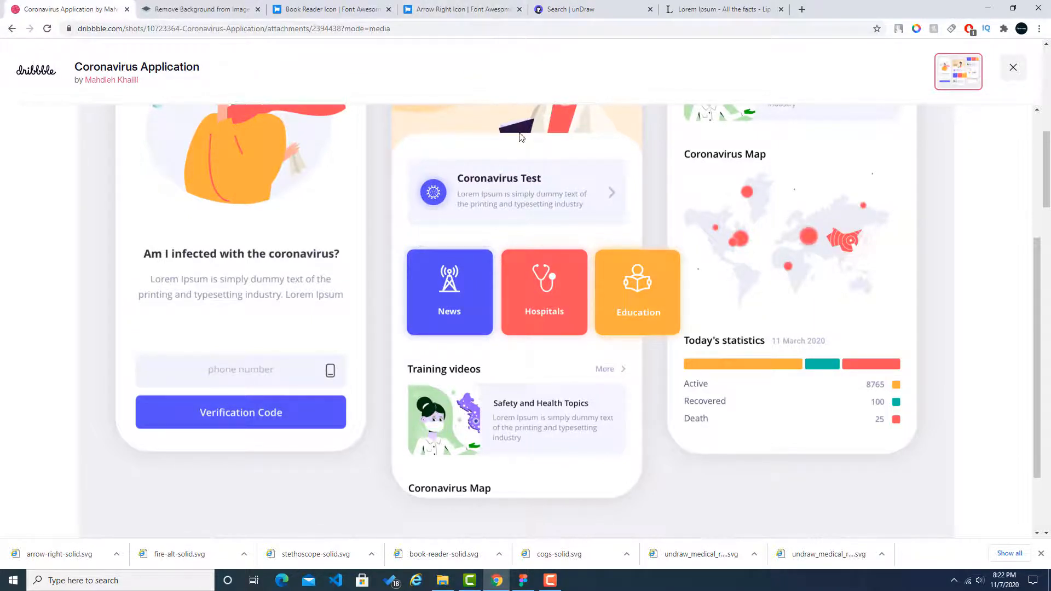
click(593, 9)
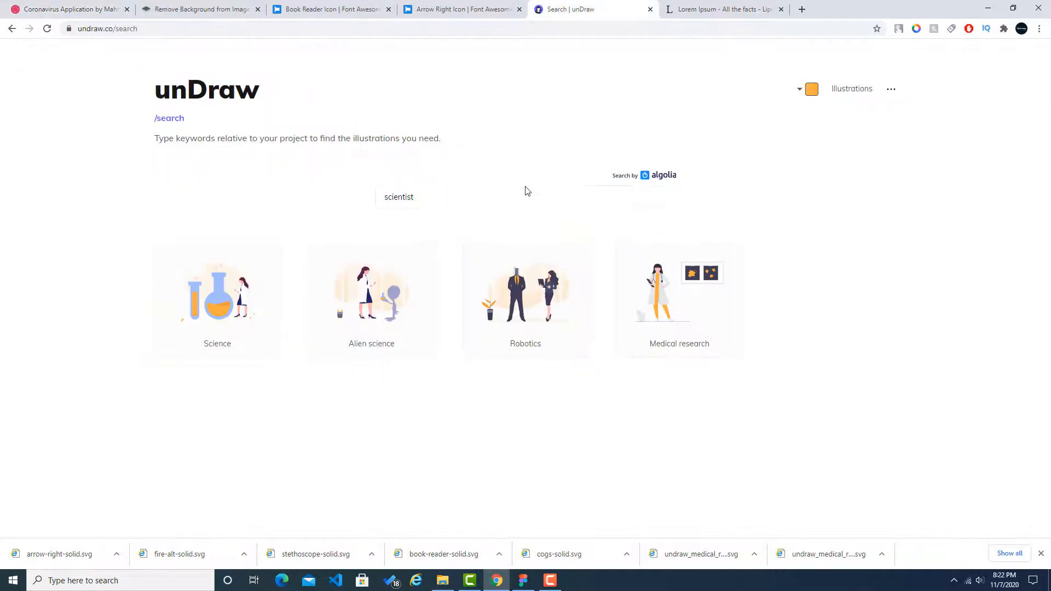
key(alt+Tab)
key(alt+Tab)
click(224, 300)
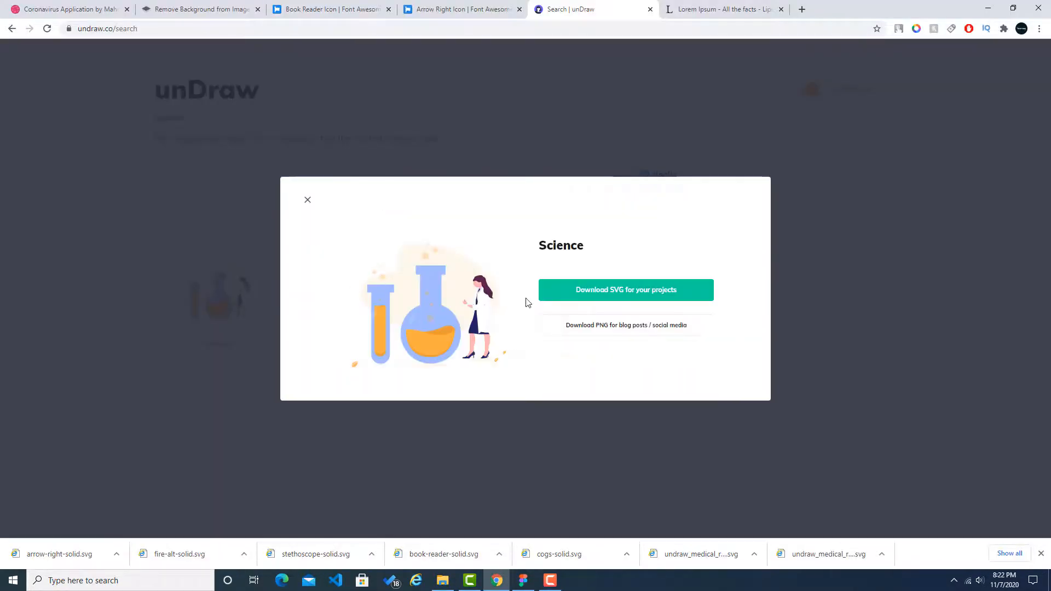
click(834, 214)
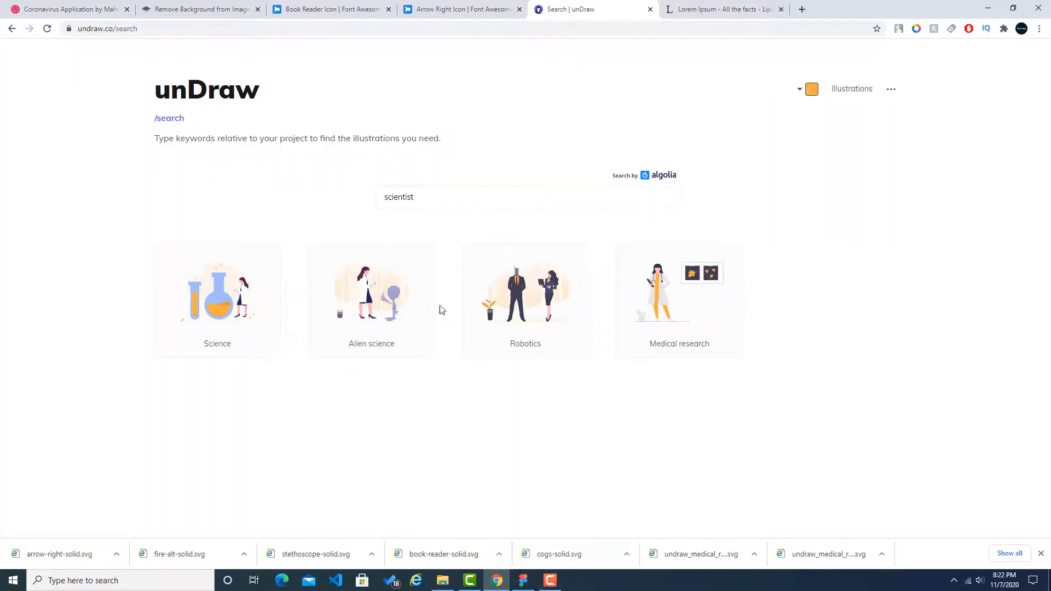
Step: Sample the Hospitals card's red #ff505d from the Dribbble reference with the colour picker extension
click(59, 3)
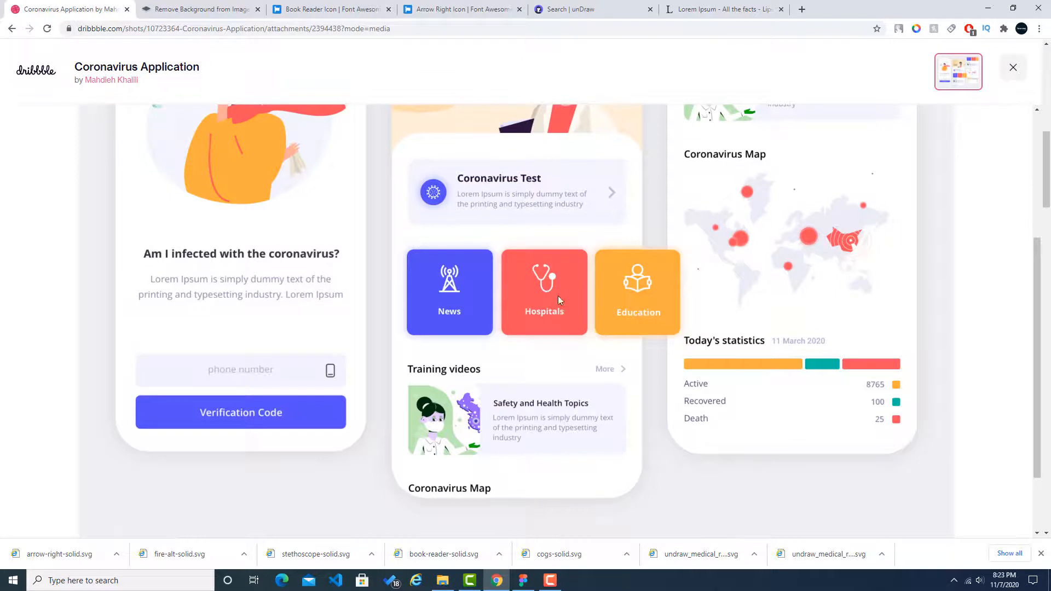
click(591, 9)
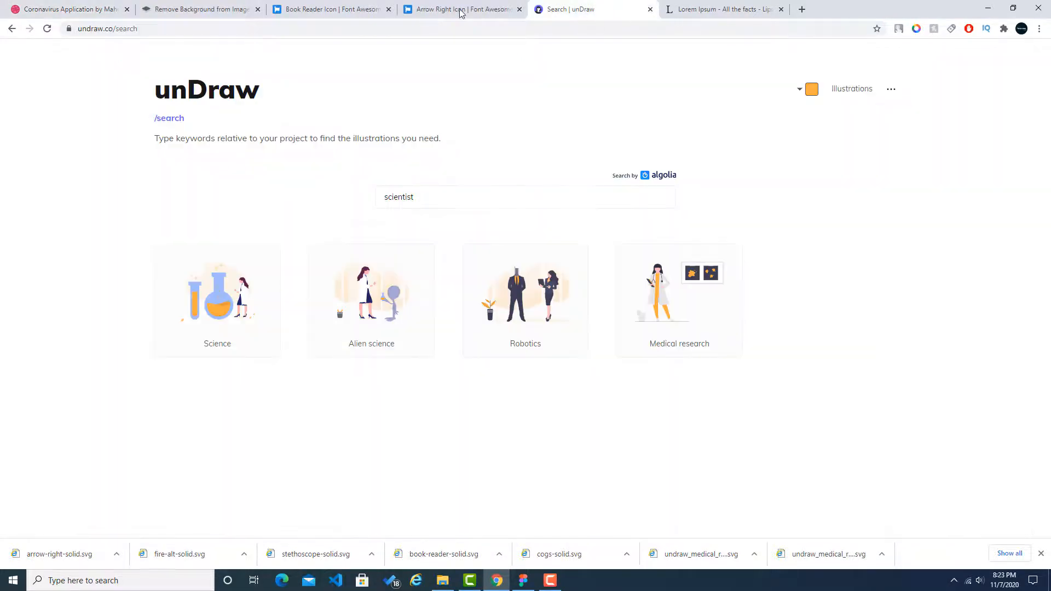
click(71, 9)
click(916, 28)
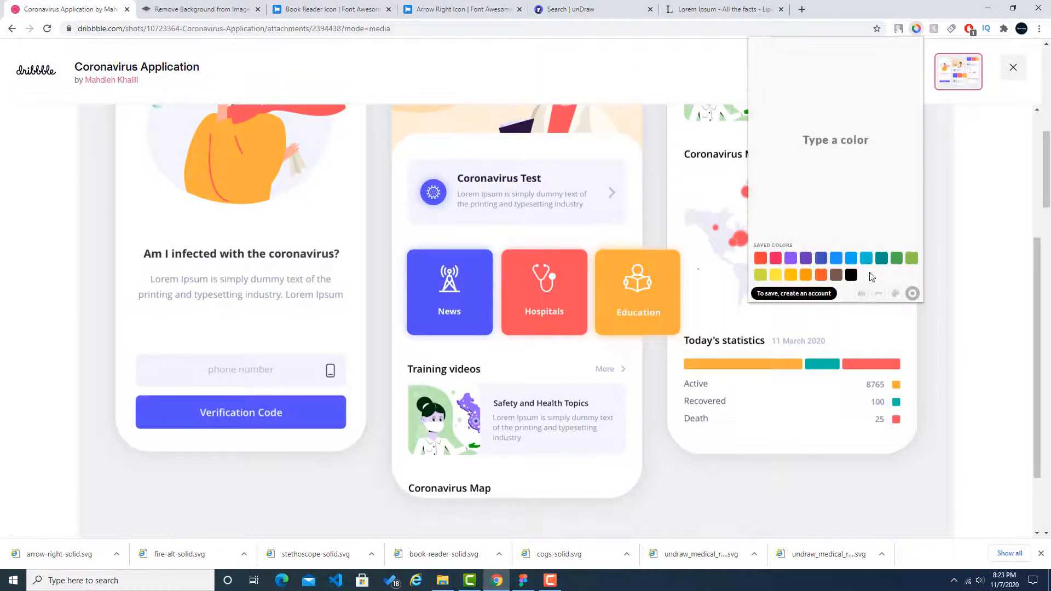
click(862, 294)
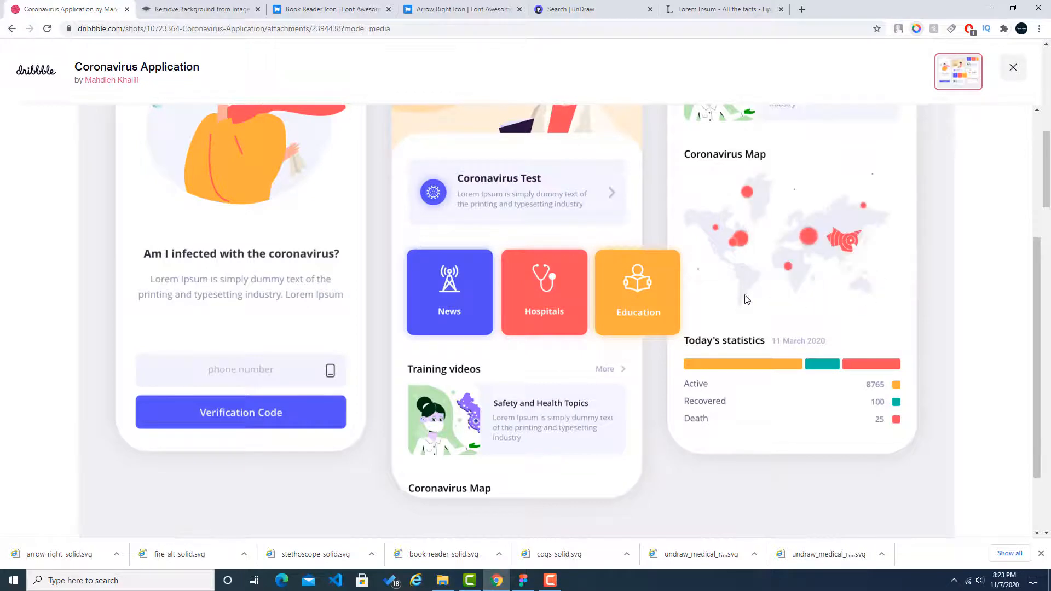
click(571, 290)
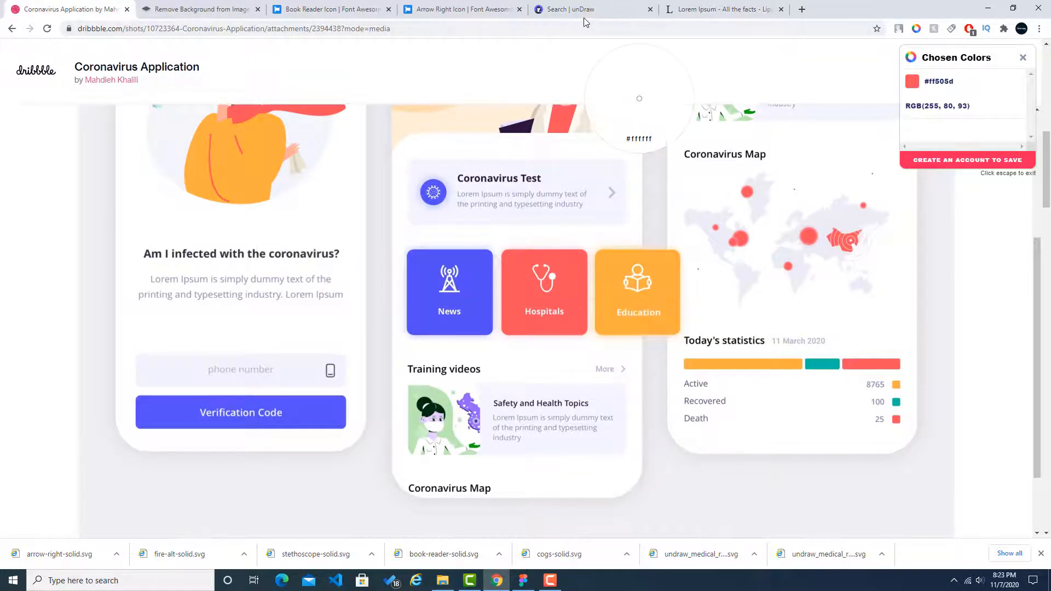
Step: Set the unDraw illustration accent colour to the sampled red #ff505d
click(587, 9)
click(809, 91)
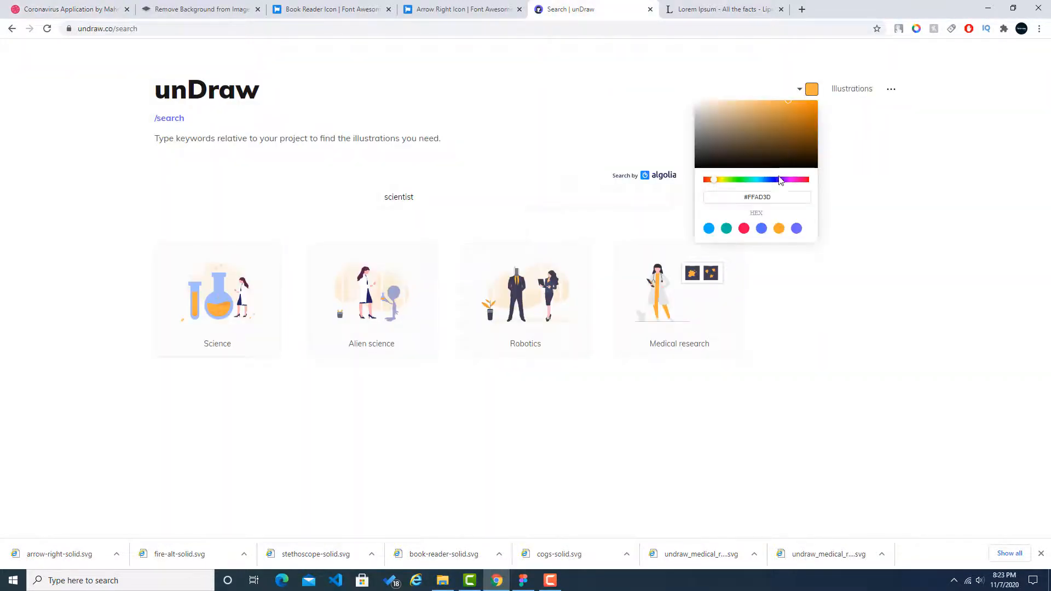
triple_click(774, 202)
key(ctrl+v)
click(949, 207)
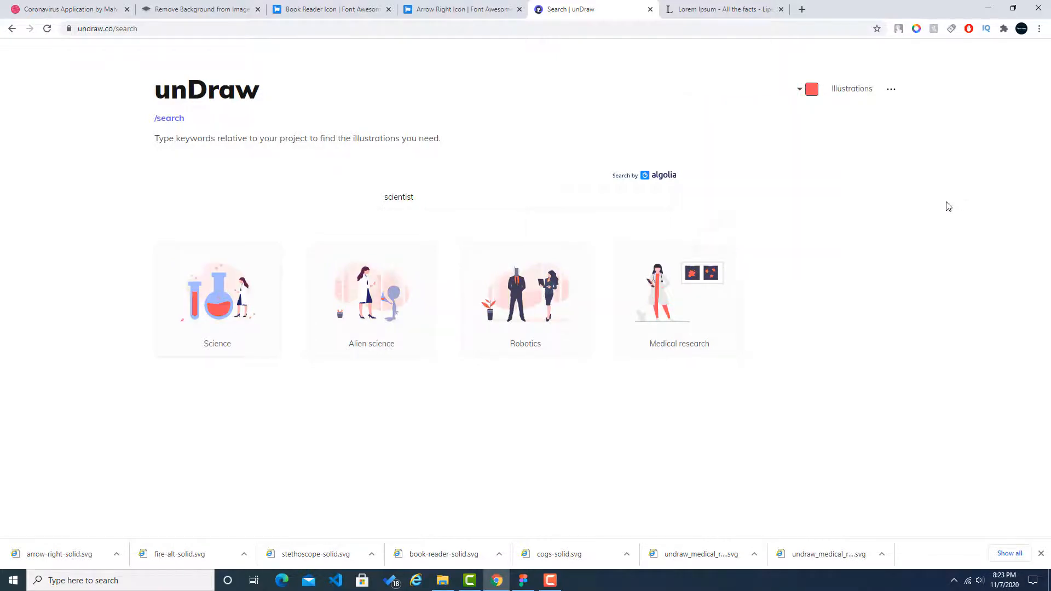
Step: Download the recoloured Science illustration as an SVG and show the file in its folder
click(226, 303)
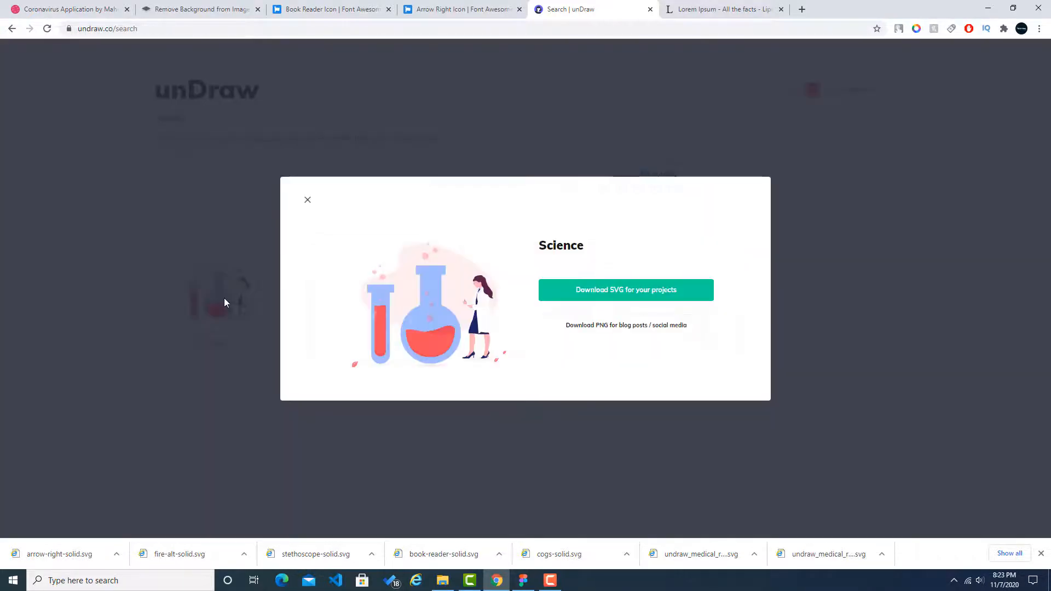
click(622, 290)
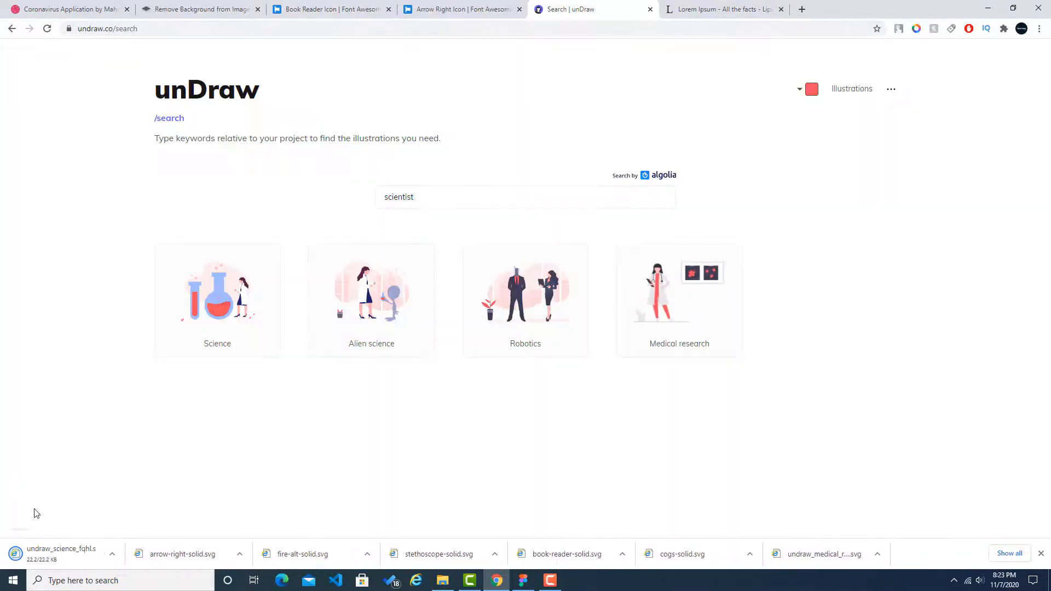
click(116, 554)
click(137, 518)
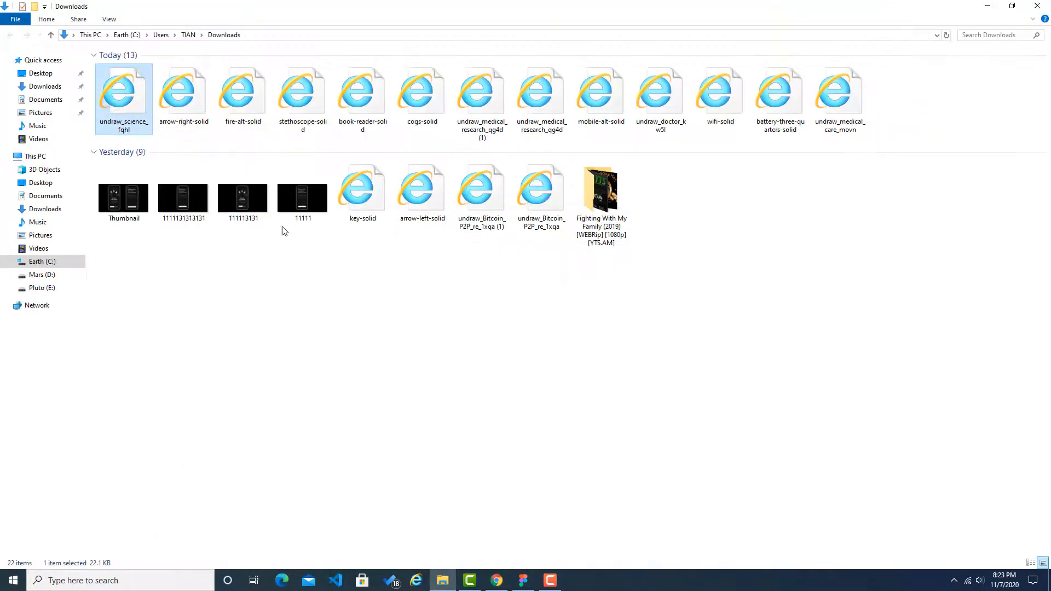
Step: Import undraw_science_fqhl into the Figma design and scale it to about 114 × 91 at the left end of the training card rectangle
drag(124, 96, 522, 579)
drag(517, 503, 490, 384)
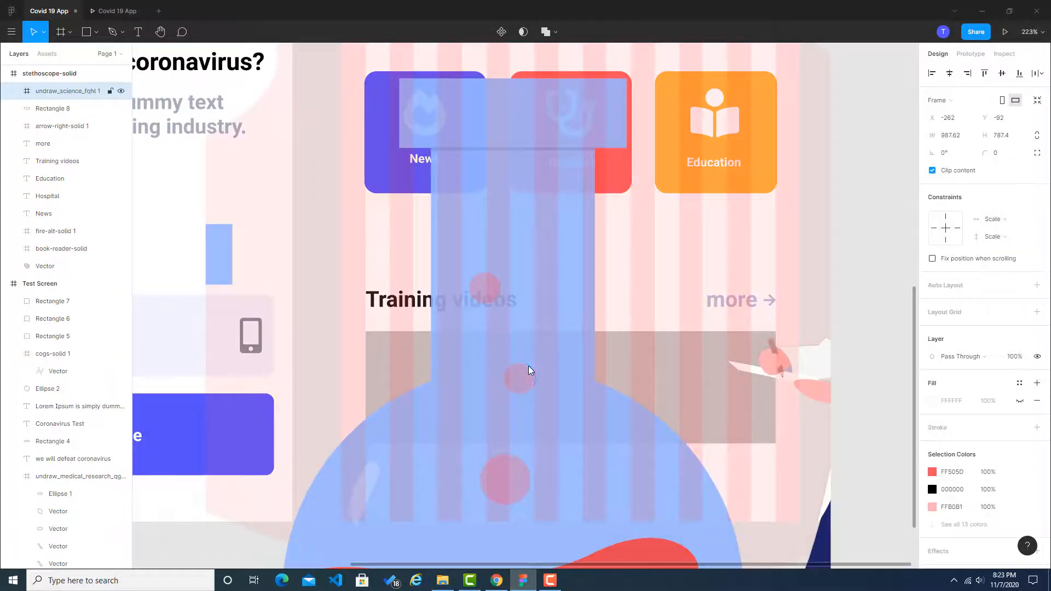
scroll(528, 365, down, 5)
drag(719, 211, 595, 337)
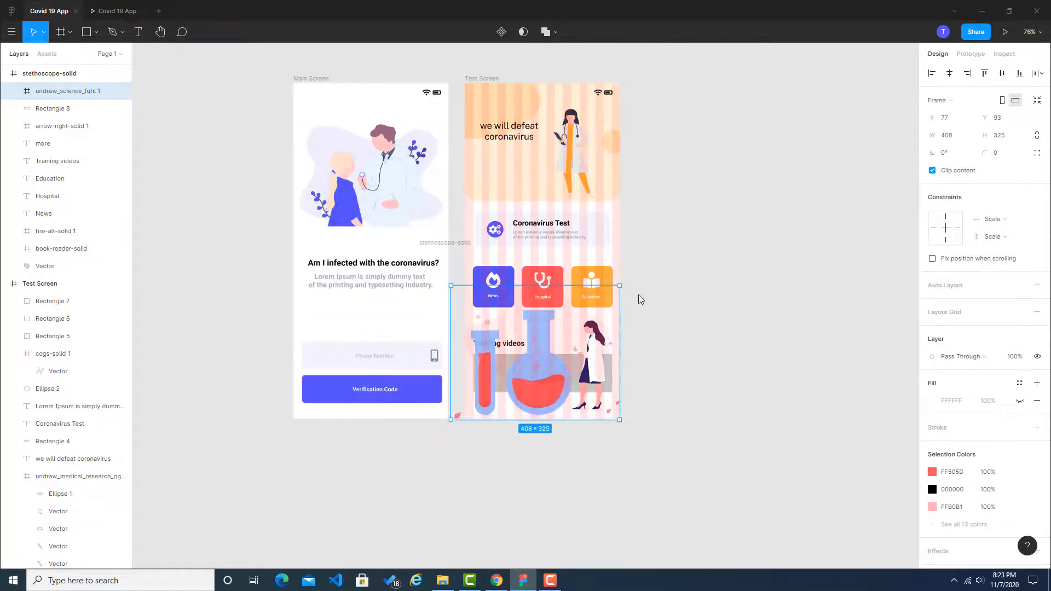
drag(620, 287, 515, 368)
drag(502, 407, 546, 348)
scroll(517, 385, up, 5)
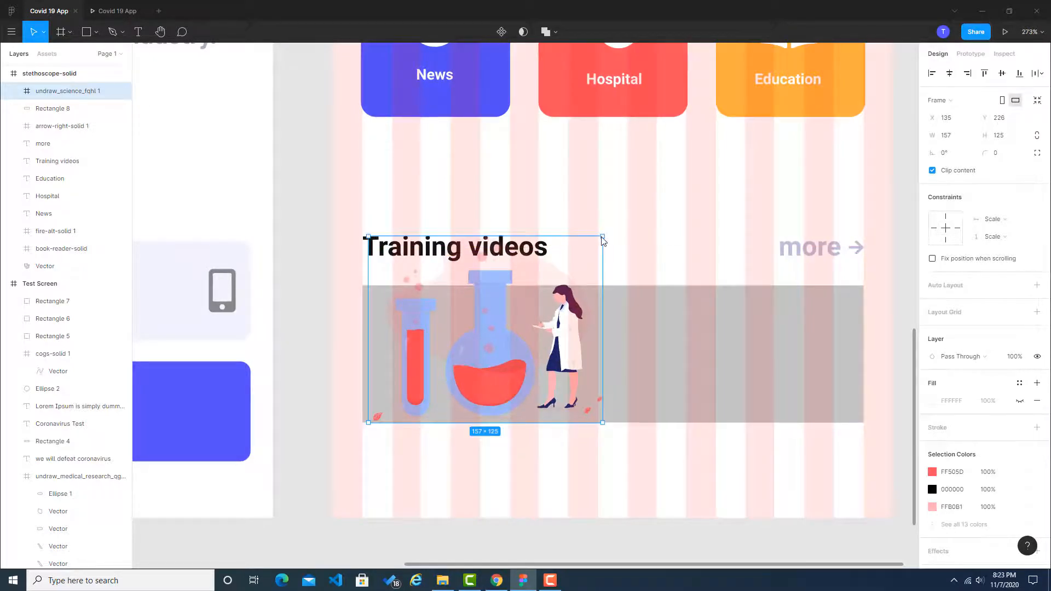
drag(600, 243, 508, 335)
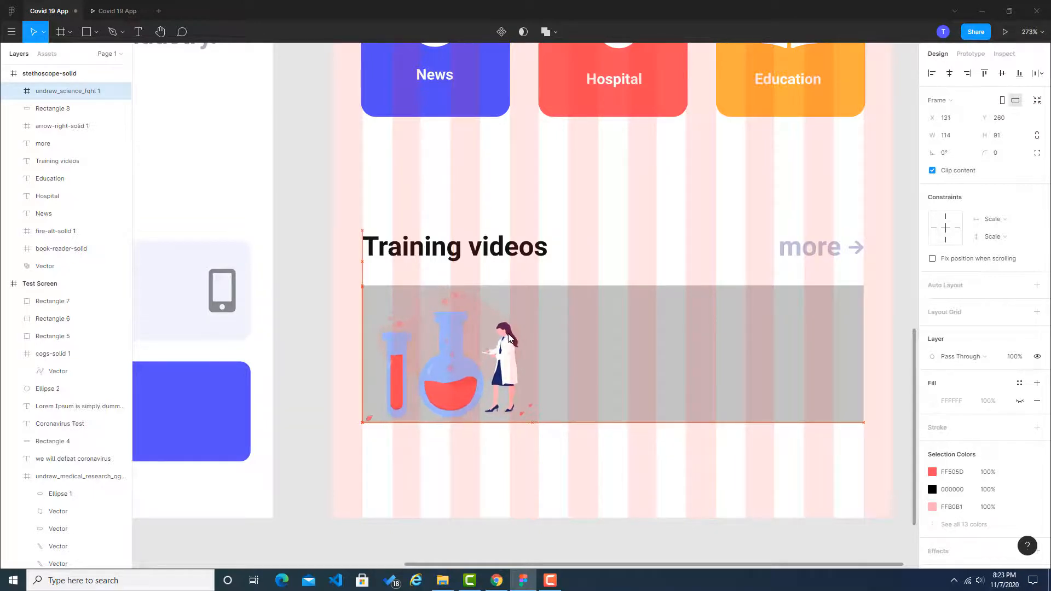
Step: Switch to the Dribbble reference in Chrome, sample the training card's background colour #f5f5ff and copy its hex code
click(904, 325)
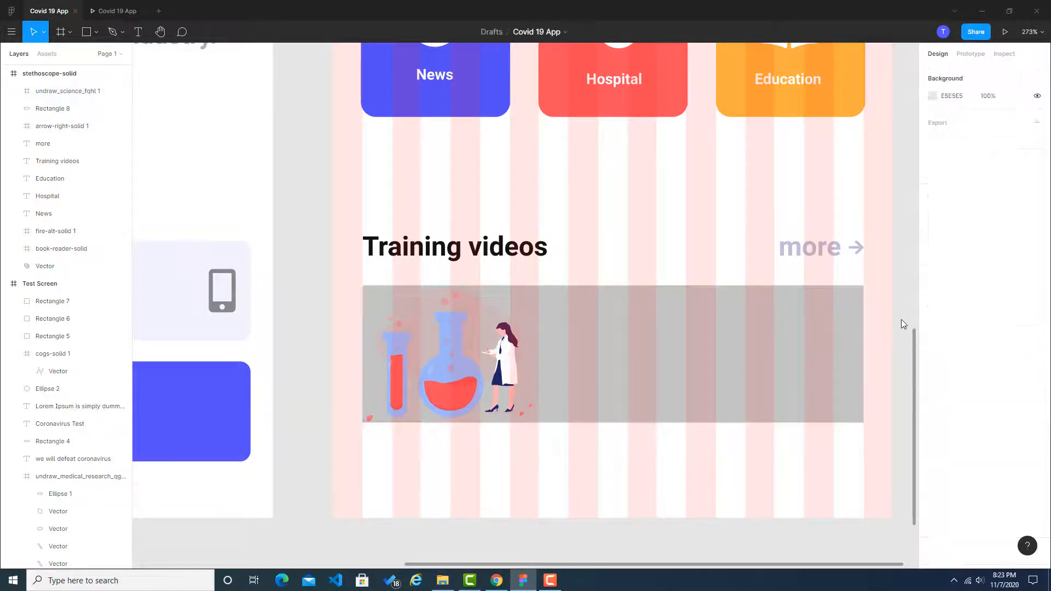
click(497, 581)
click(62, 8)
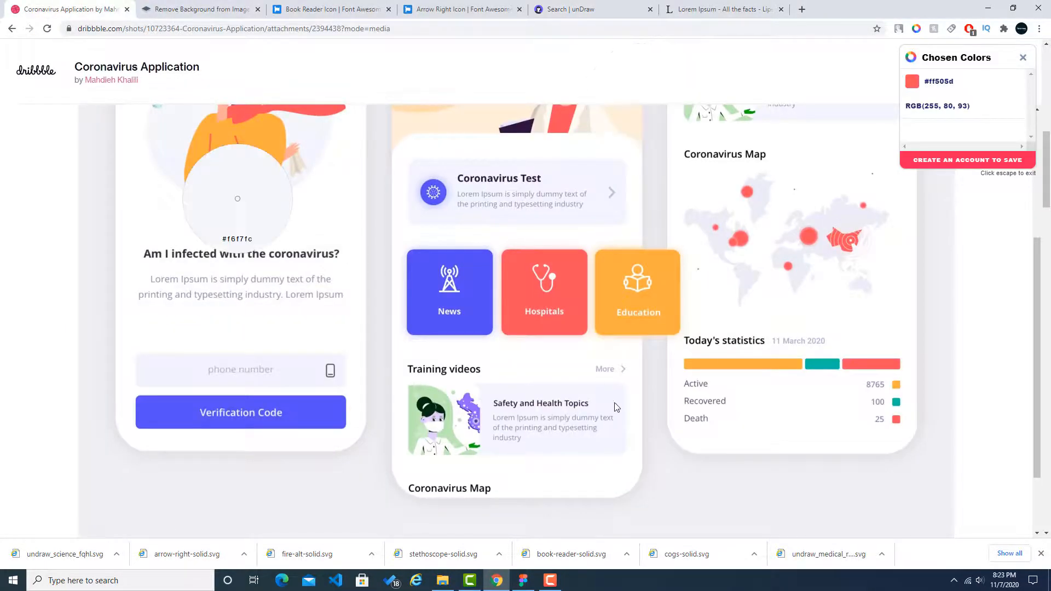
key(Escape)
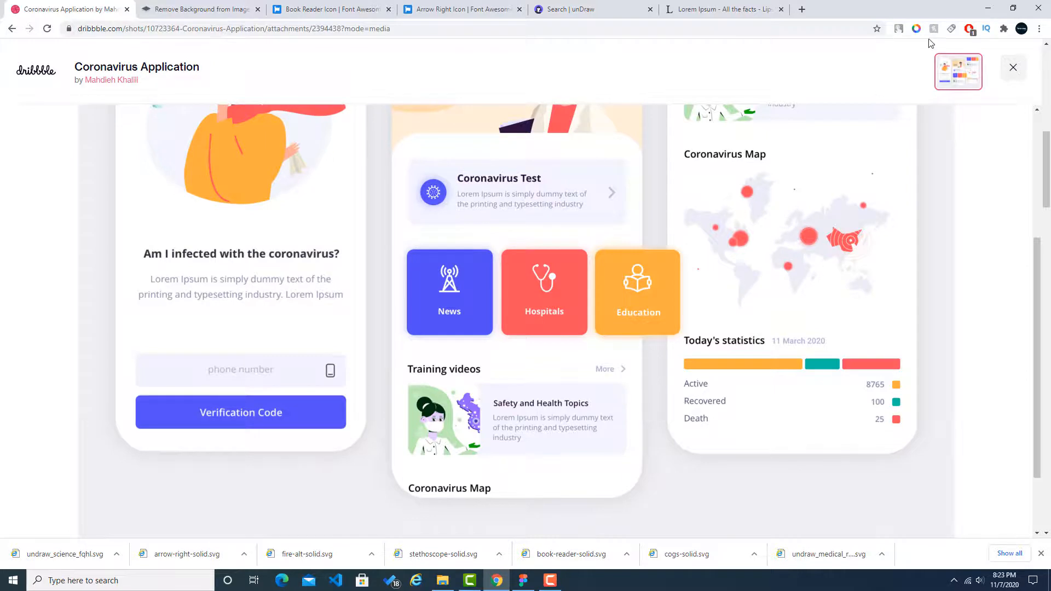
click(916, 29)
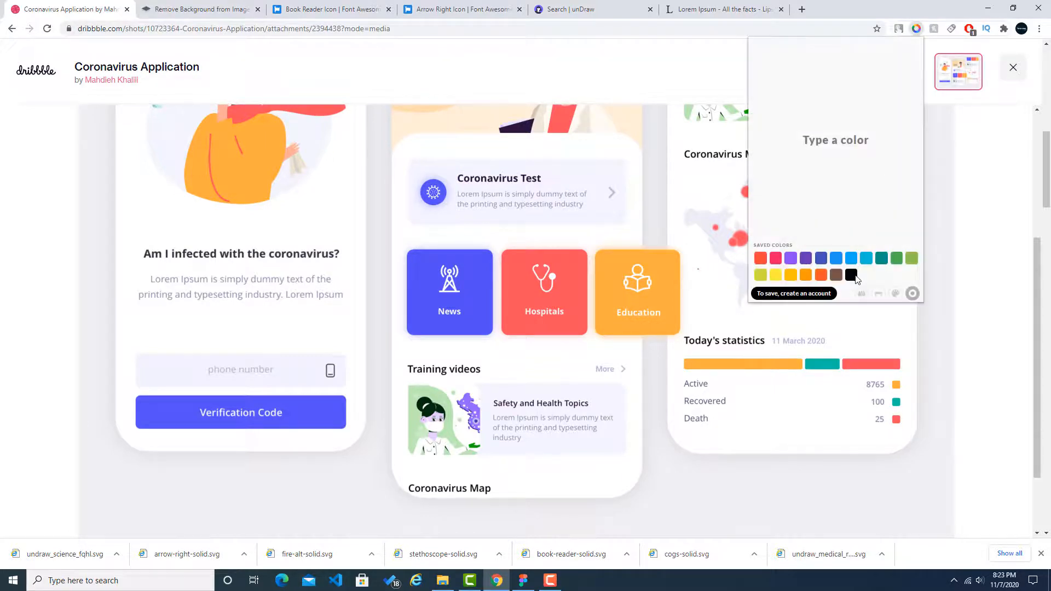
click(860, 292)
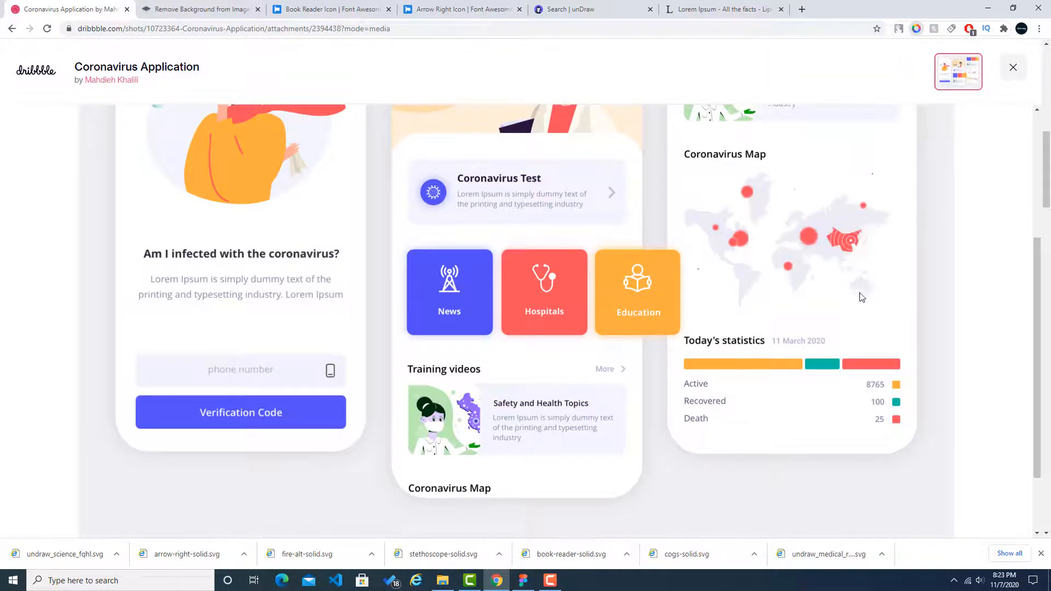
click(607, 402)
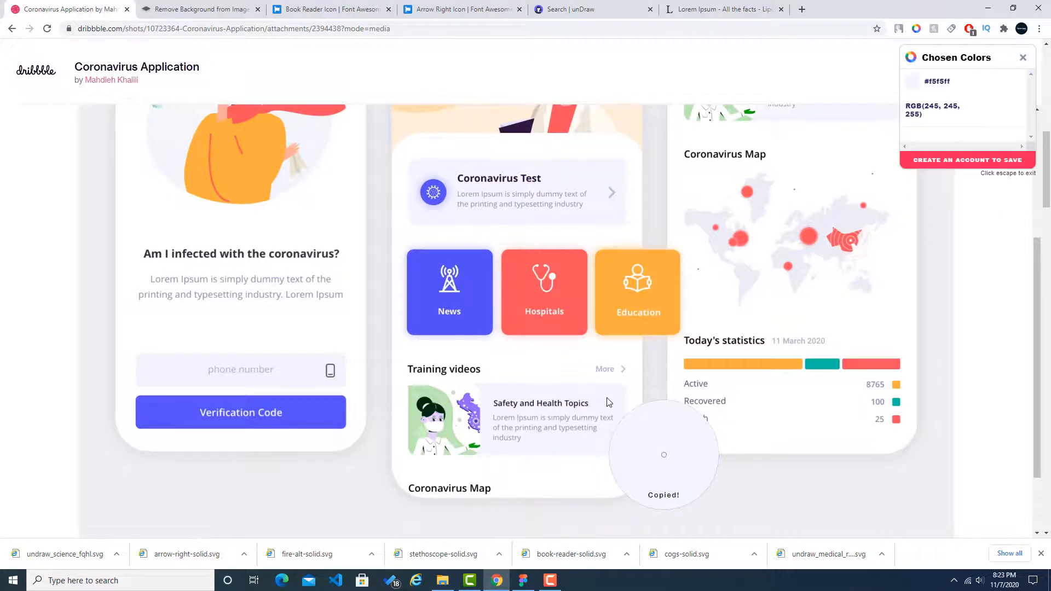
click(947, 82)
Step: Switch to Figma and fill the training card rectangle with the copied colour #f5f5ff
click(523, 581)
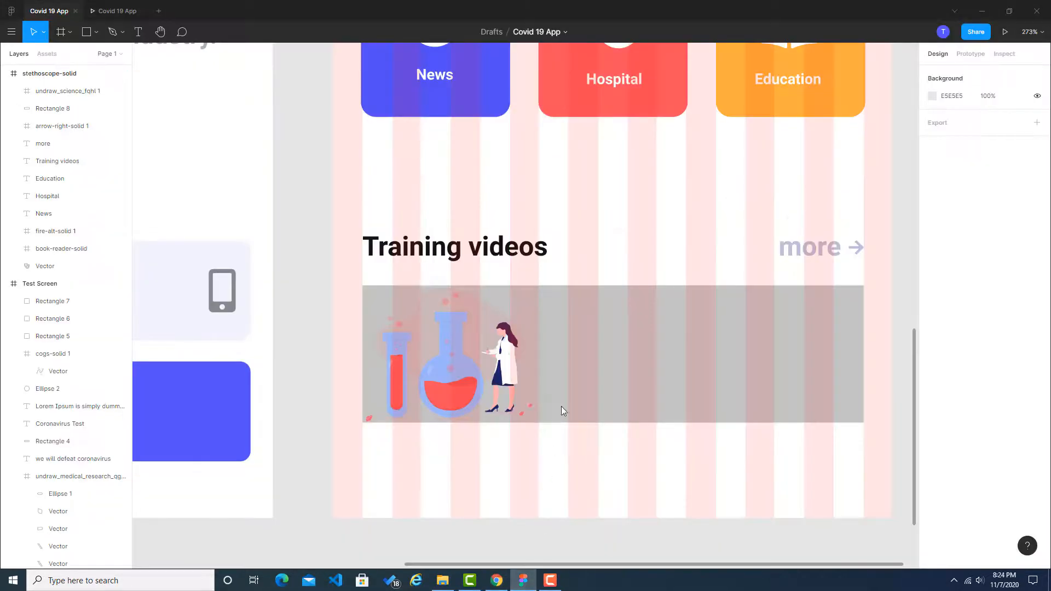
click(661, 326)
click(948, 316)
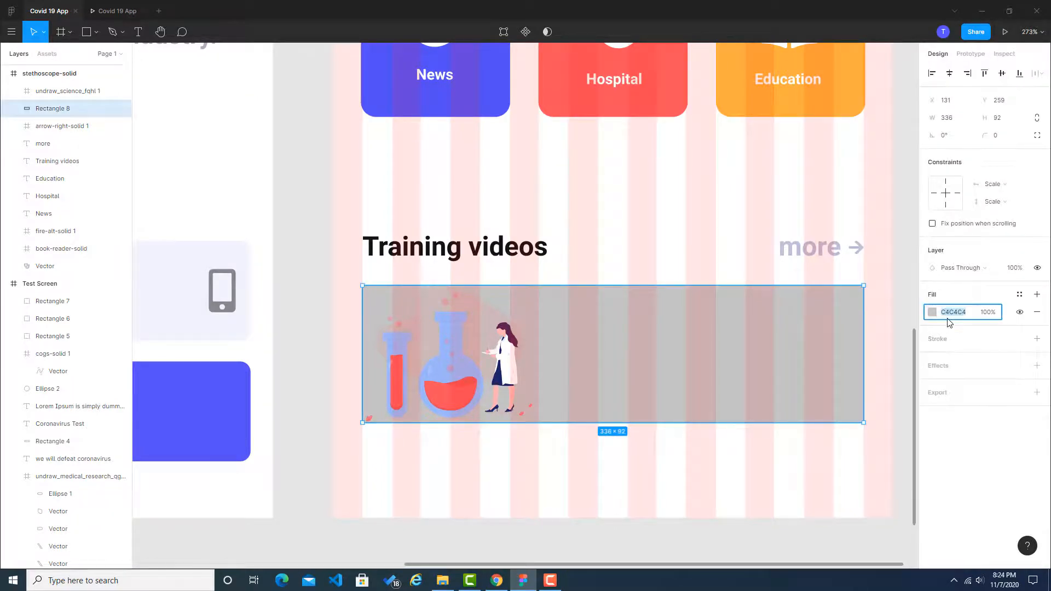
text(#f5f5ff)
click(902, 323)
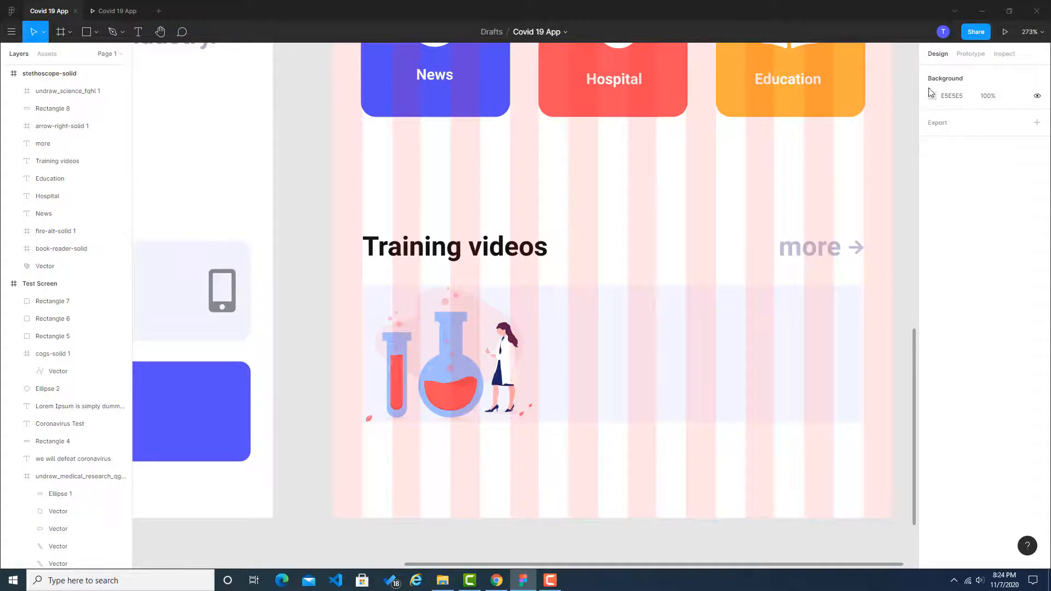
Step: Hide the 10-column layout grid on the Test Screen frame
scroll(564, 337, down, 10)
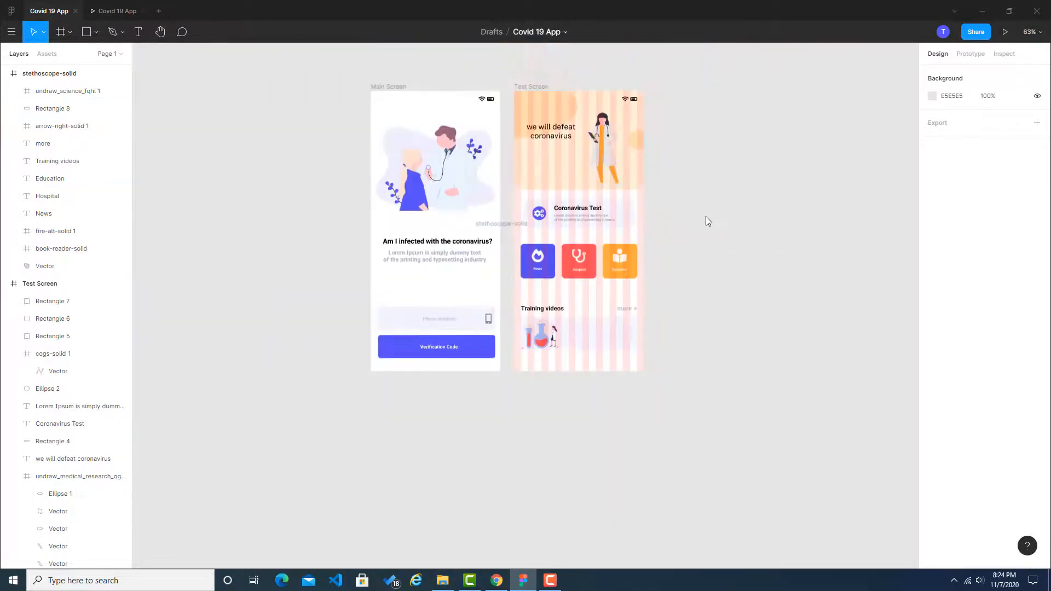
click(515, 226)
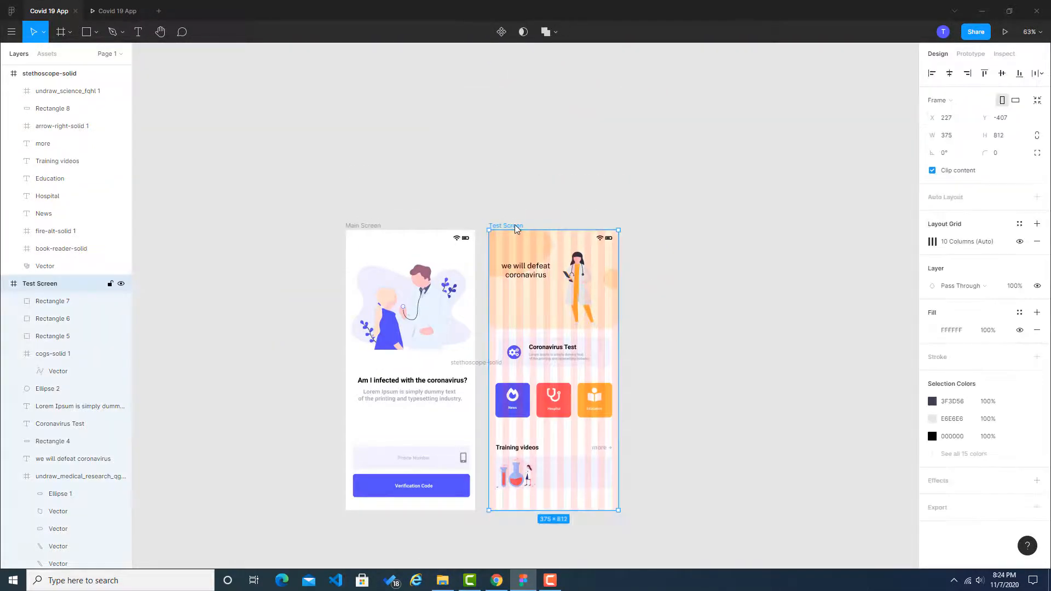
click(1020, 243)
Step: Select the Coronavirus Test heading together with the Lorem Ipsum description below it
scroll(559, 465, up, 6)
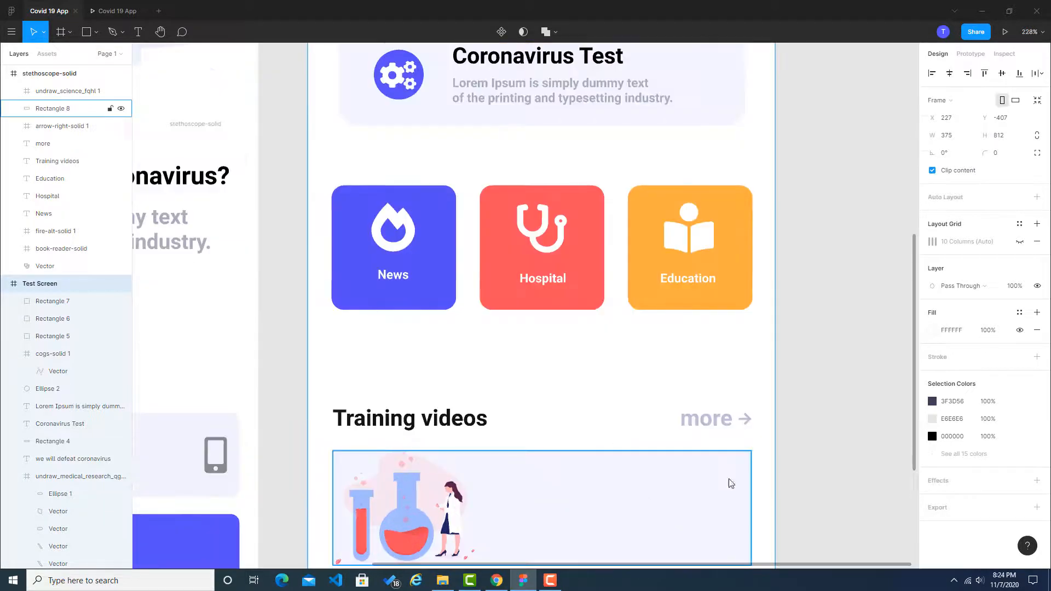
scroll(827, 427, down, 1)
scroll(513, 352, up, 2)
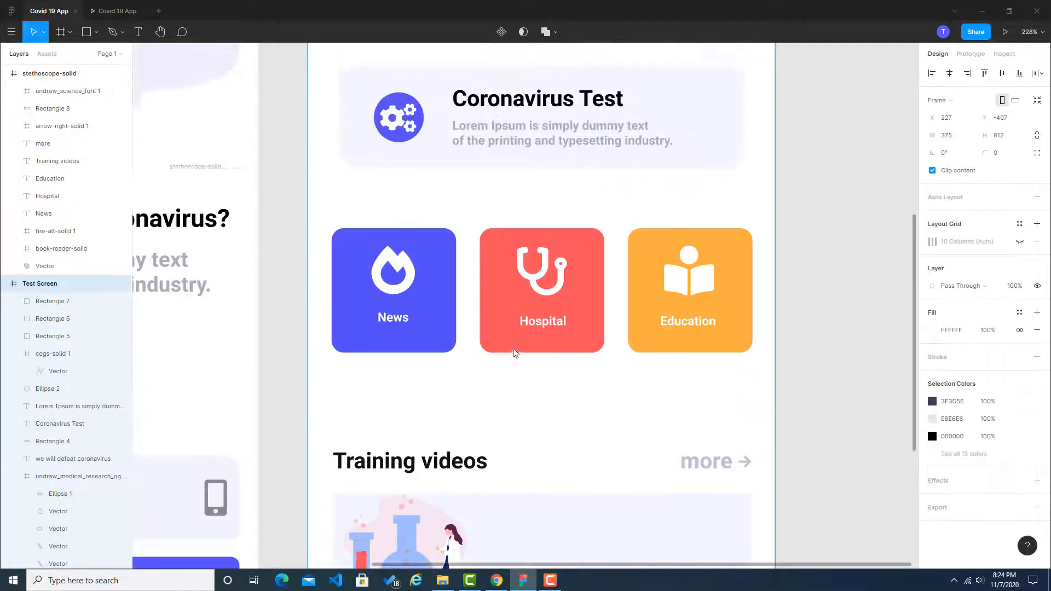
click(515, 105)
shift+click(514, 136)
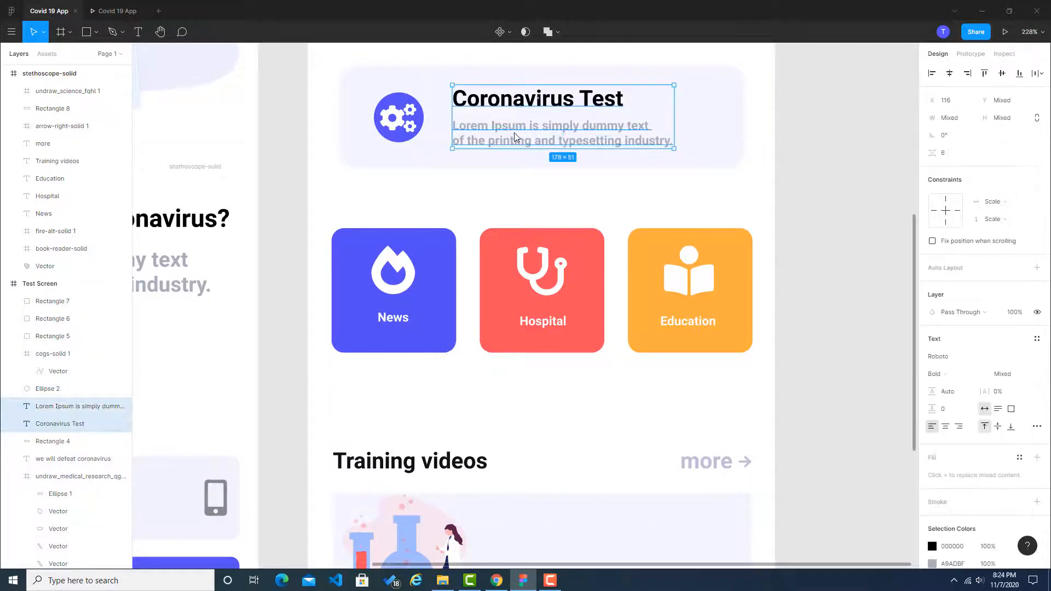
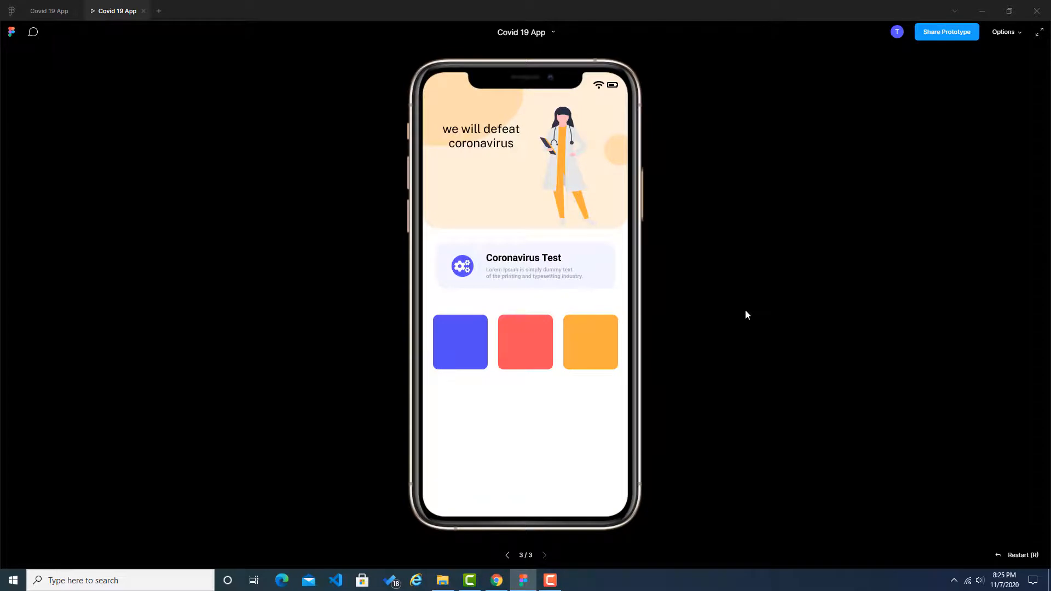
Step: Restart the prototype preview, return to the design file and nest the stethoscope-solid frame inside the Test Screen frame
key(r)
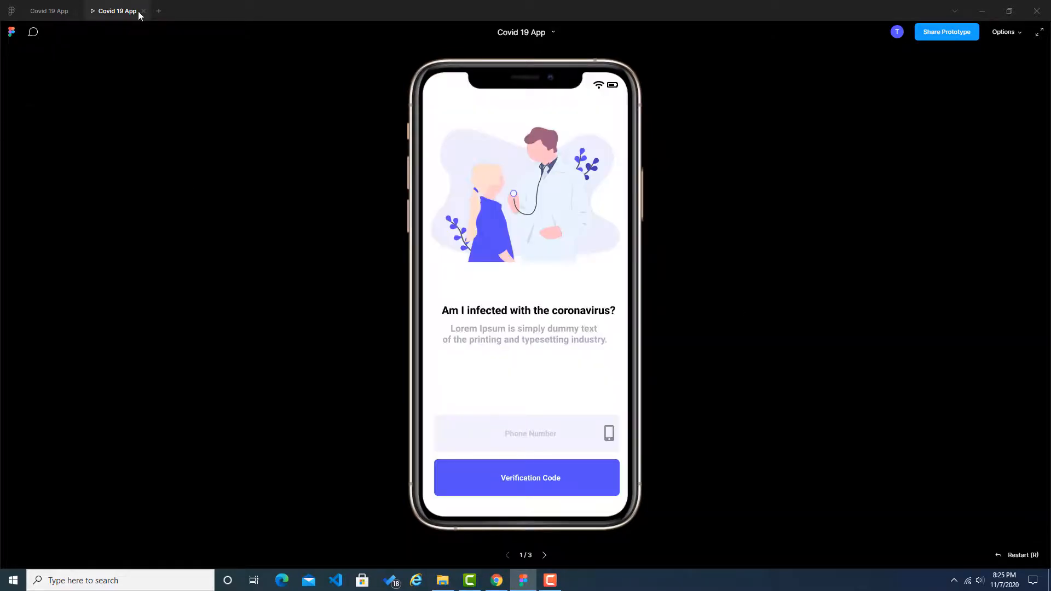
click(43, 11)
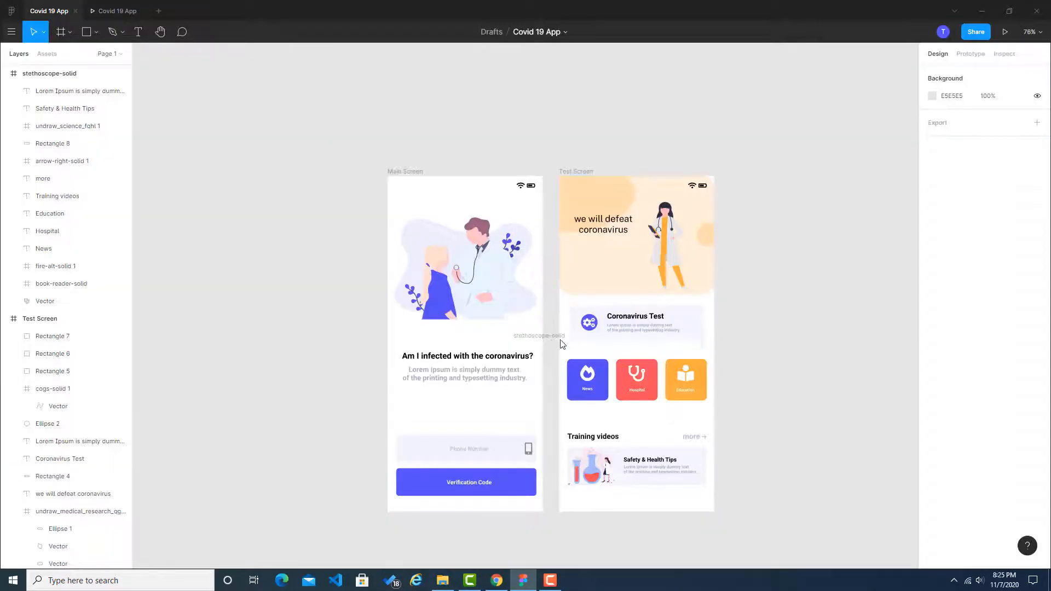
click(552, 338)
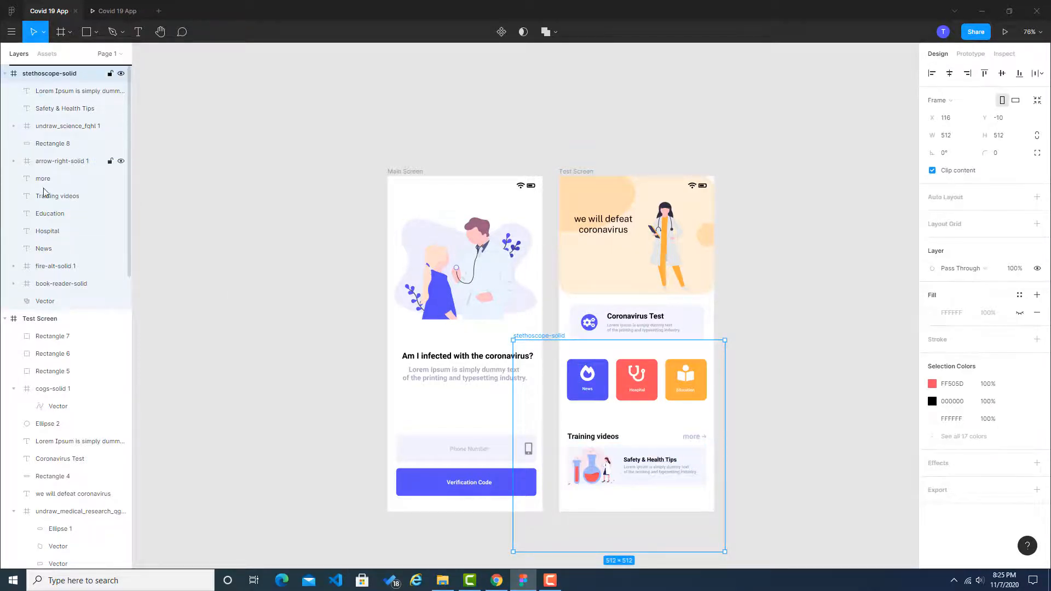
drag(45, 315, 50, 328)
click(245, 312)
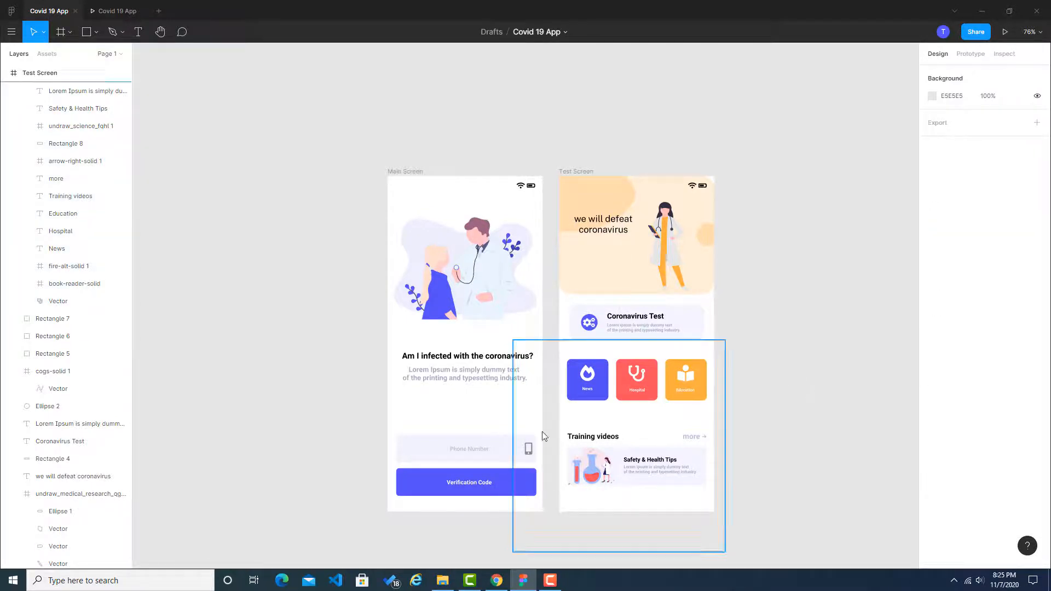
Step: Preview the prototype, advance to the Test Screen to check its icons and training videos, and return to the design file
click(1005, 32)
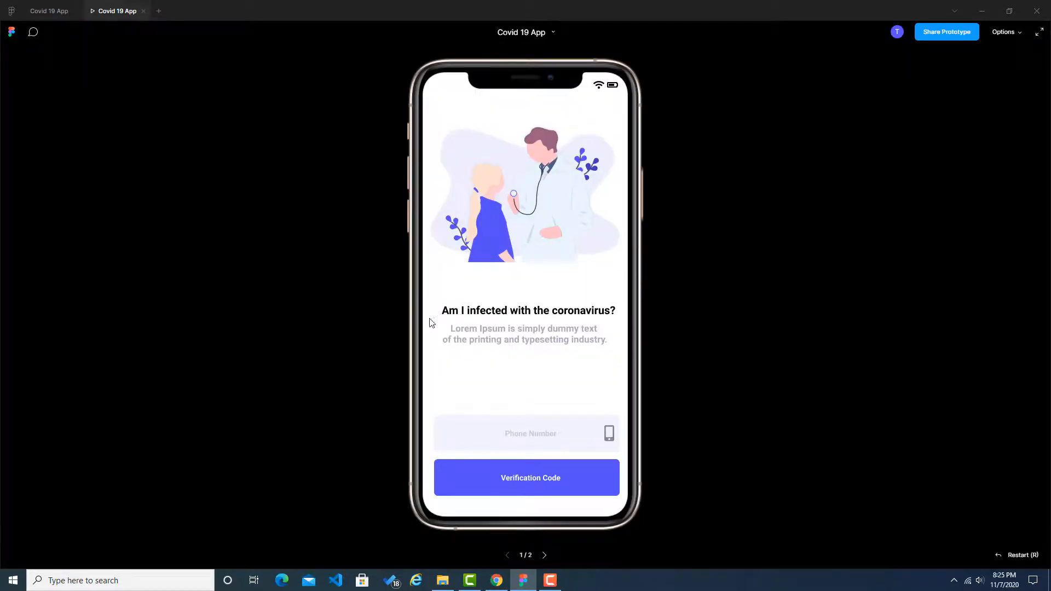
key(Right)
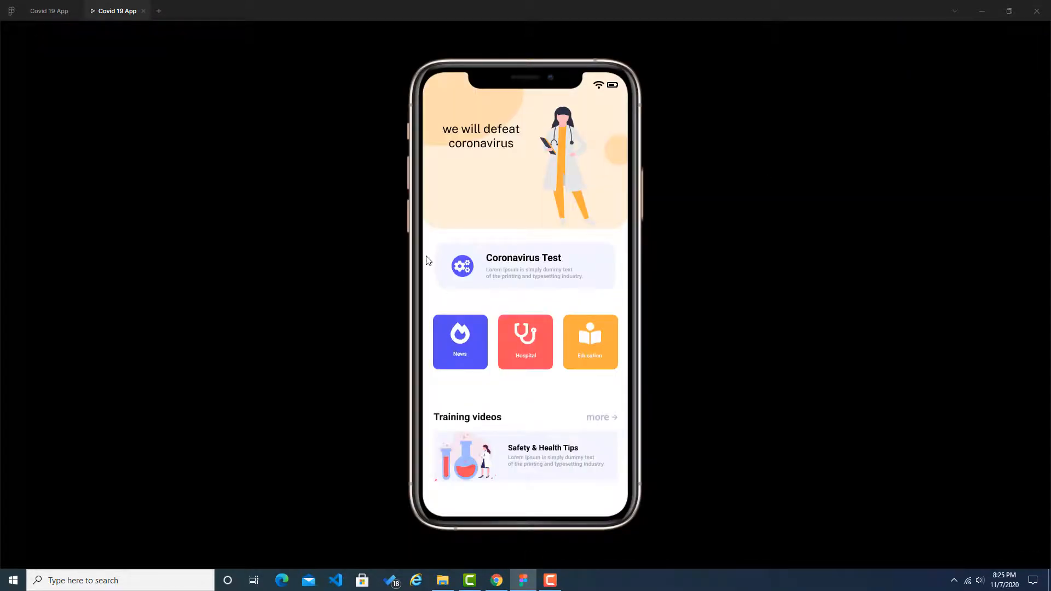
click(44, 11)
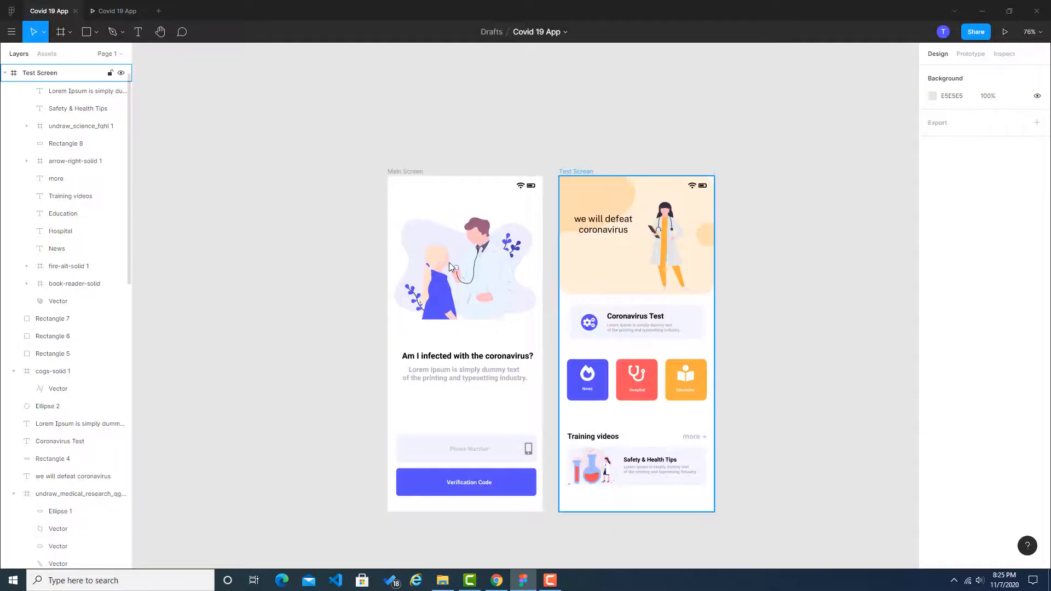
Step: Duplicate the Test Screen frame beside the original and collapse the expanded frames in the layer list
click(574, 172)
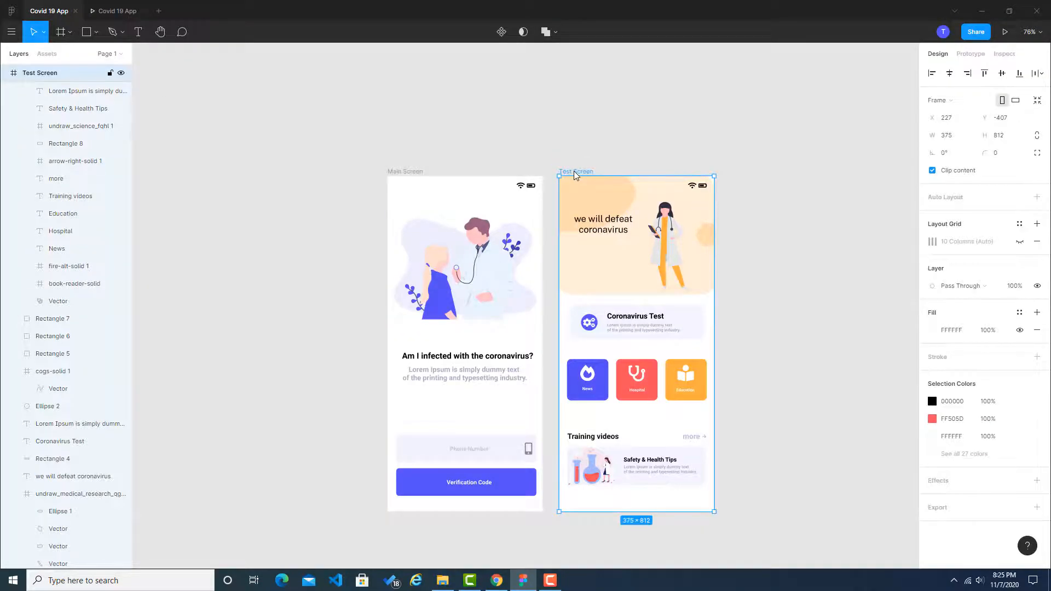
key(ctrl+c)
key(ctrl+v)
click(682, 144)
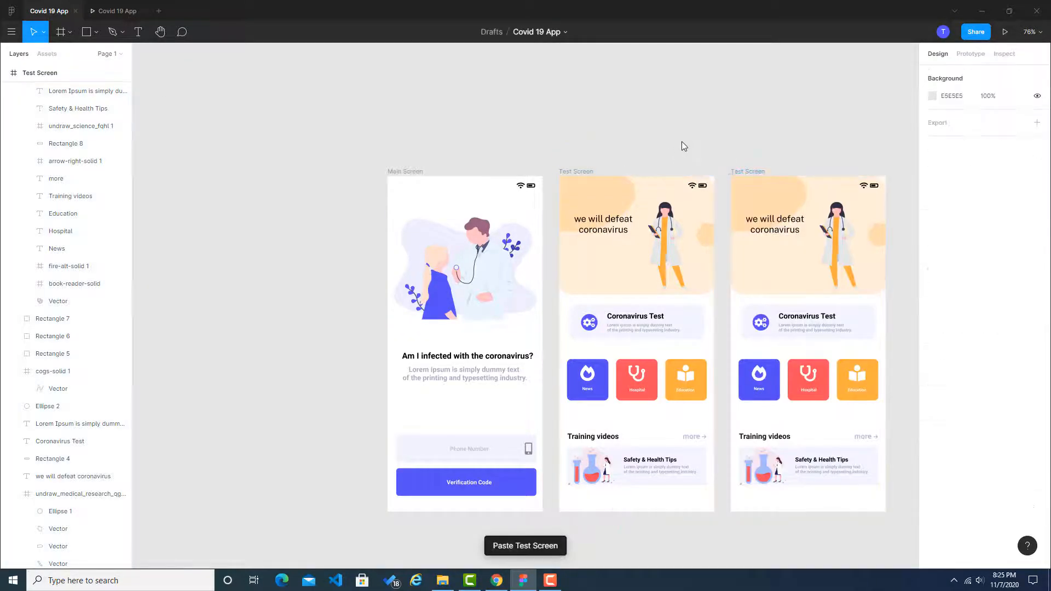
click(5, 73)
click(5, 90)
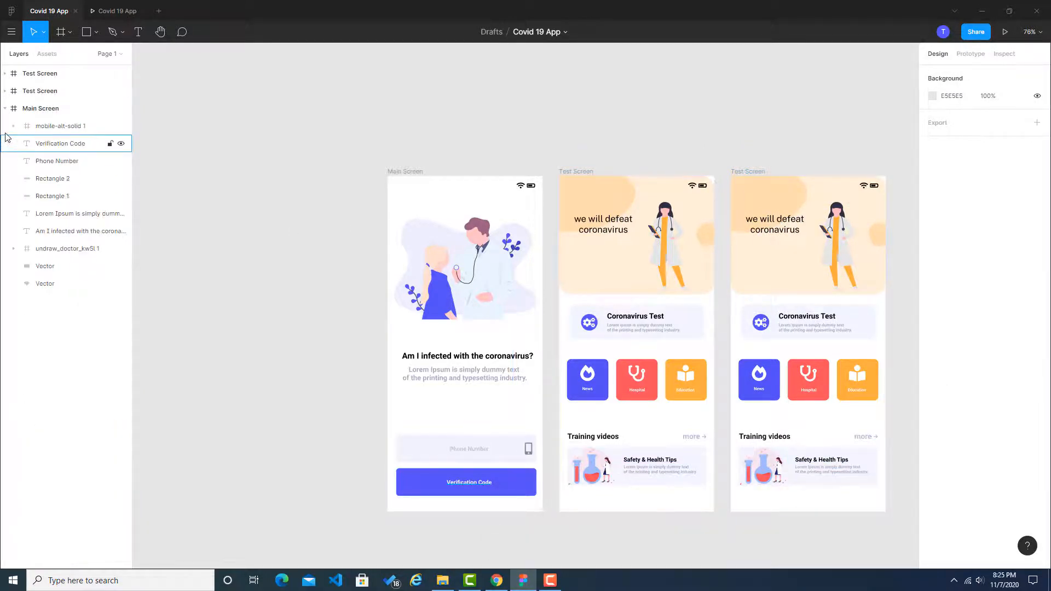
click(5, 108)
Step: Switch to Chrome and examine the Coronavirus Map and Today's statistics sections of the Dribbble reference design
click(497, 581)
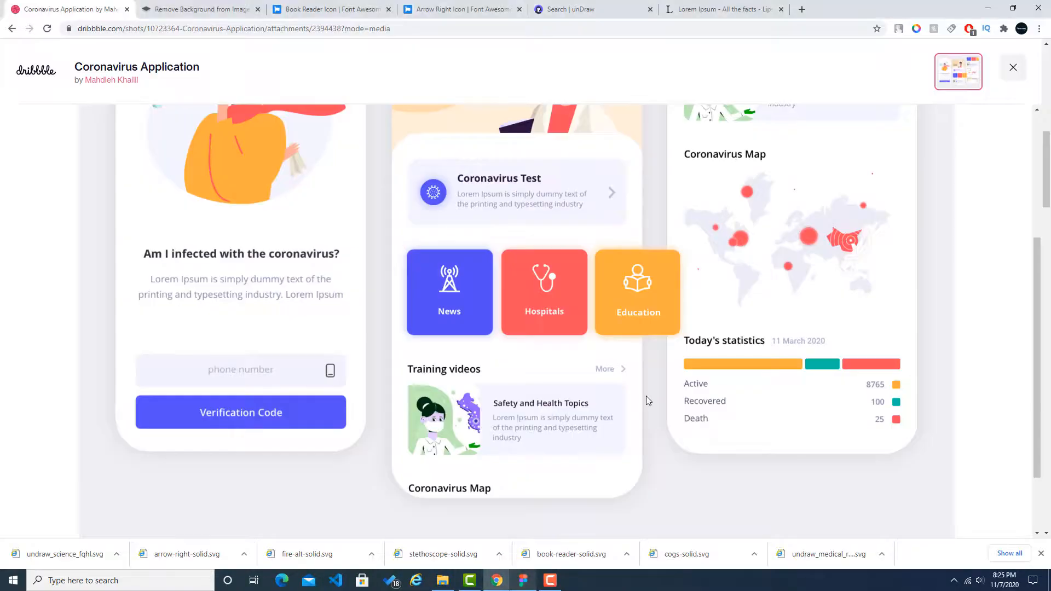
scroll(735, 306, down, 2)
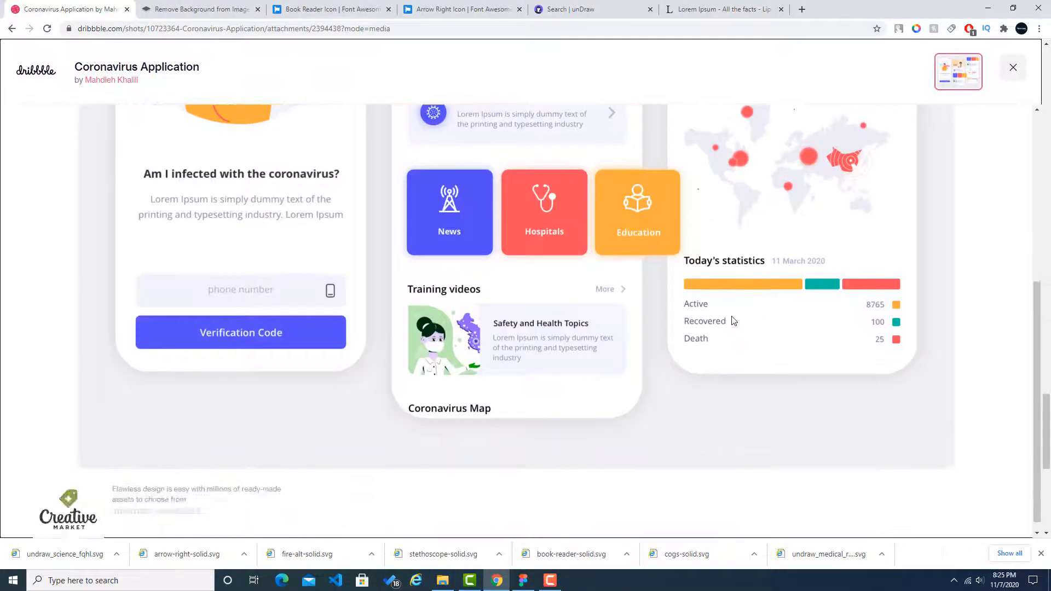
scroll(734, 320, up, 6)
scroll(734, 320, down, 1)
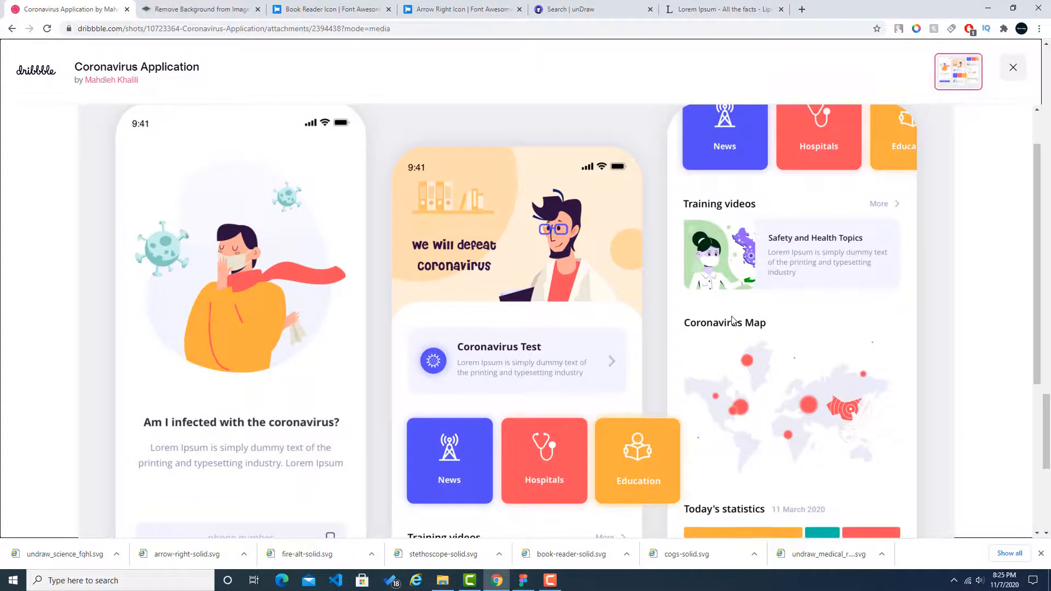
scroll(733, 317, down, 2)
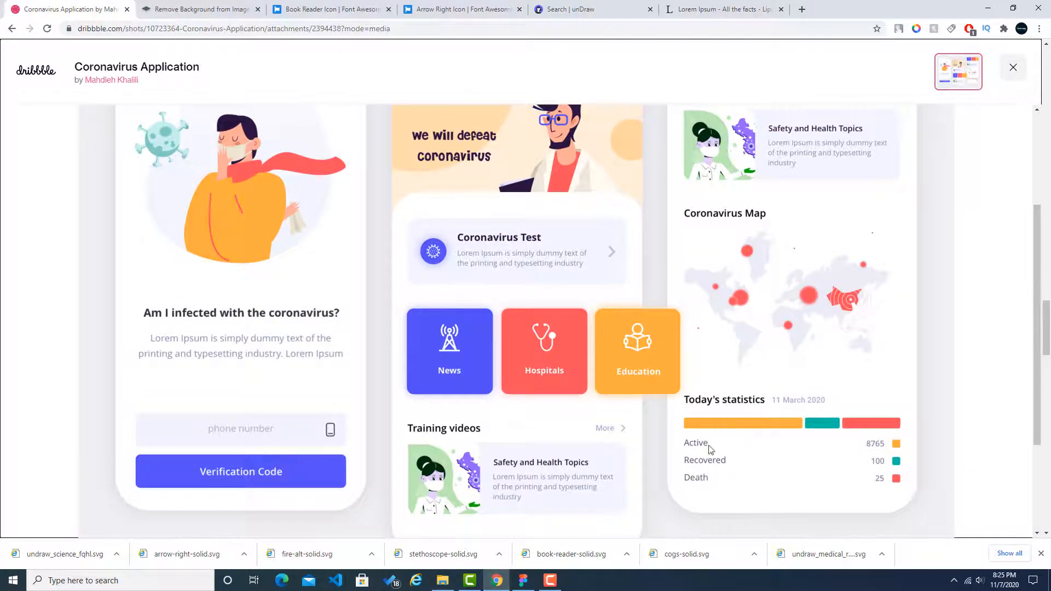
scroll(797, 378, up, 3)
scroll(794, 382, down, 2)
Step: Search the unDraw illustrations for "map"
click(492, 9)
click(630, 7)
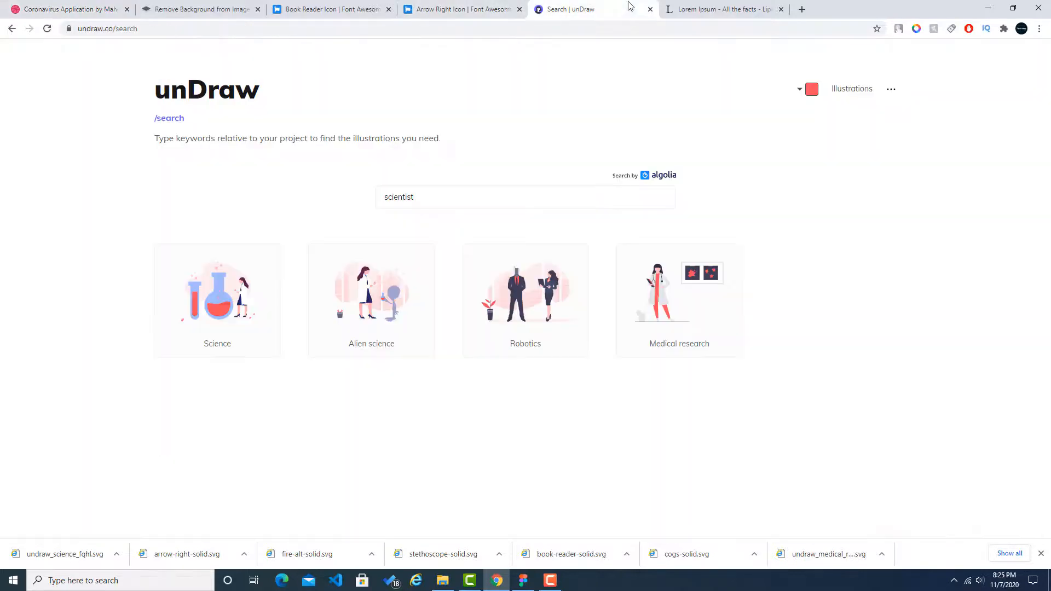
click(445, 197)
text(map)
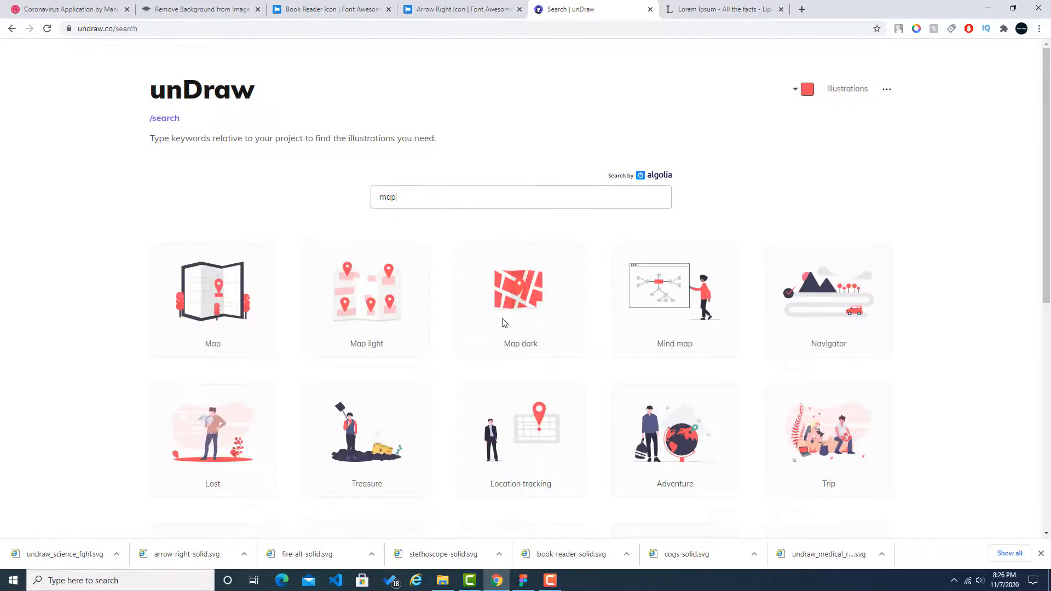
Step: Return to the Dribbble reference design and study the third screen's layout from the training videos through the statistics
click(76, 5)
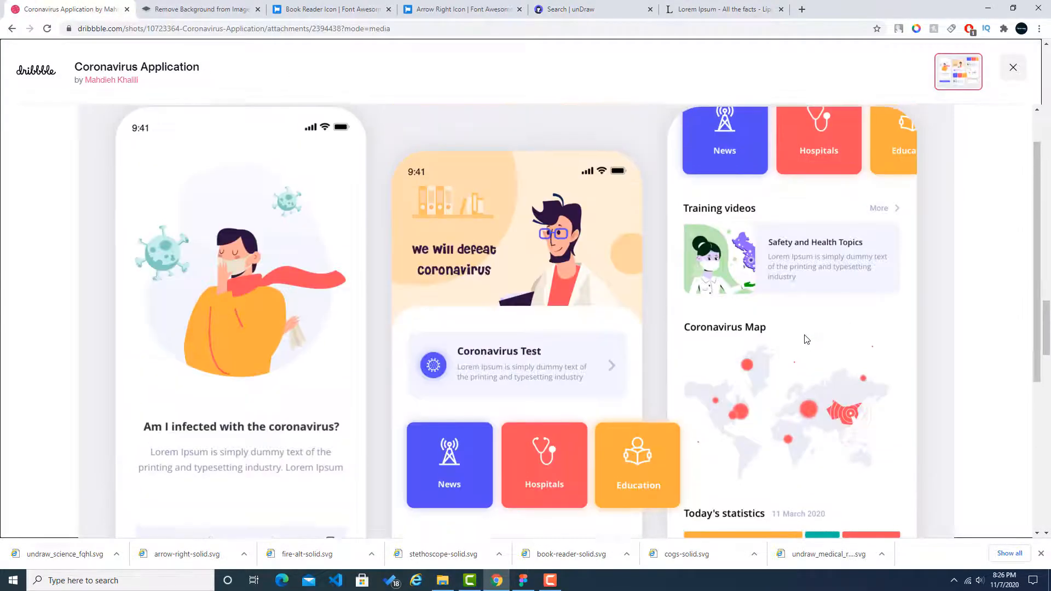
scroll(805, 344, down, 1)
scroll(797, 350, up, 1)
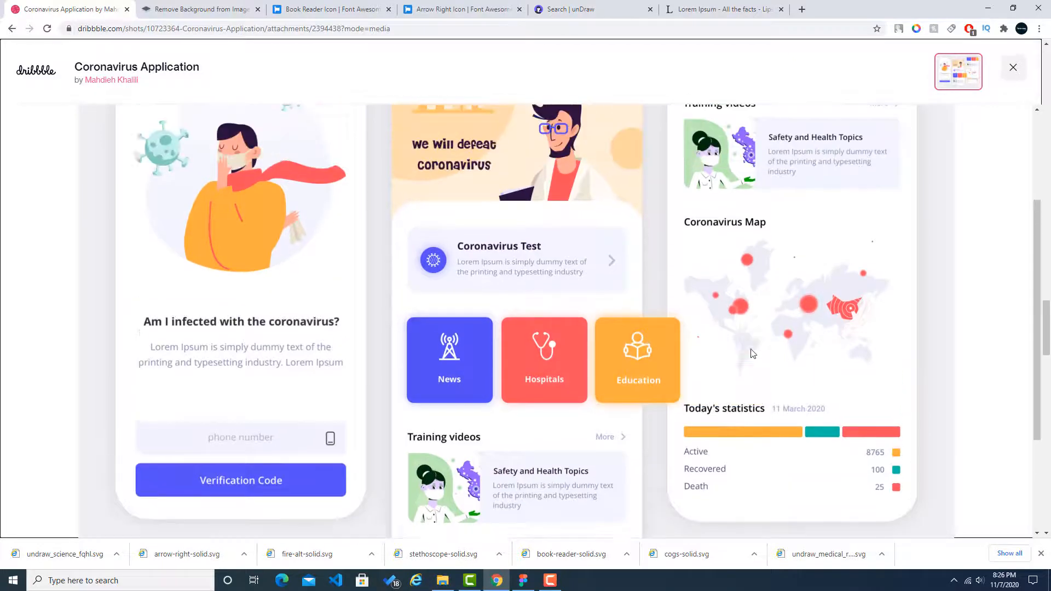
scroll(430, 378, down, 1)
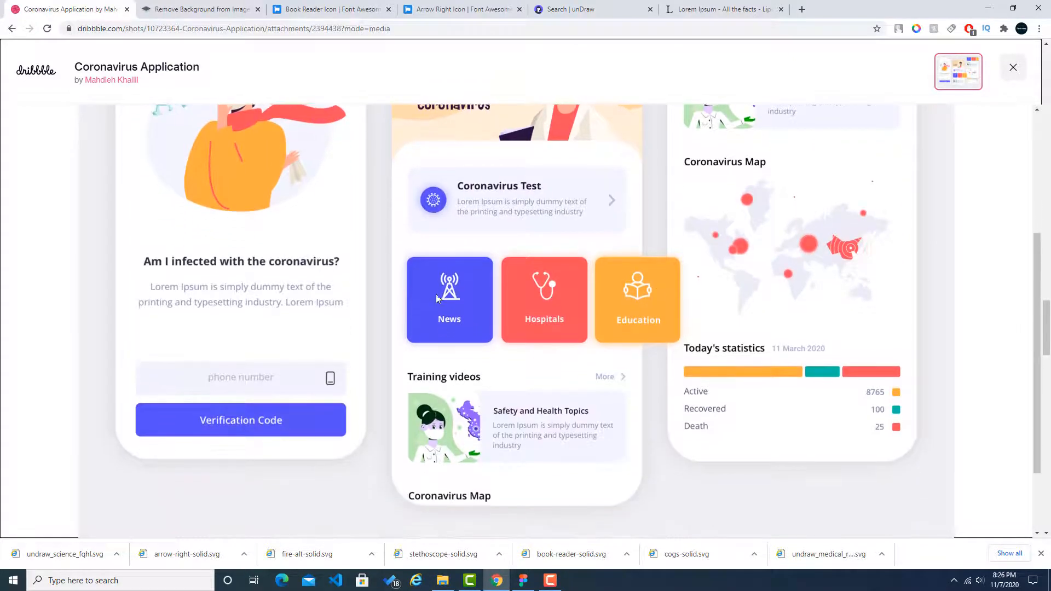
scroll(647, 403, up, 2)
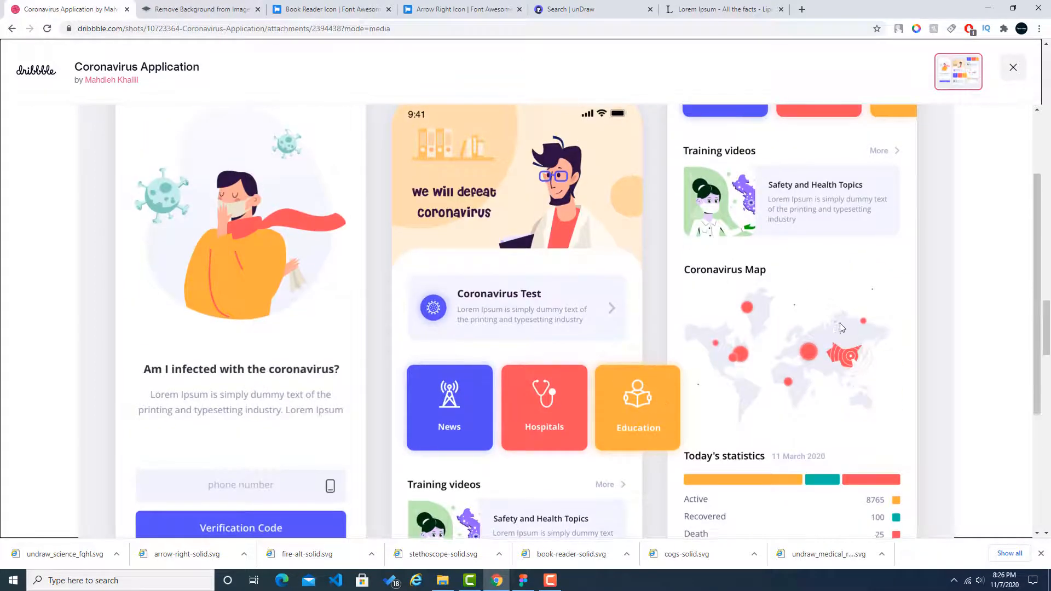
scroll(830, 300, down, 1)
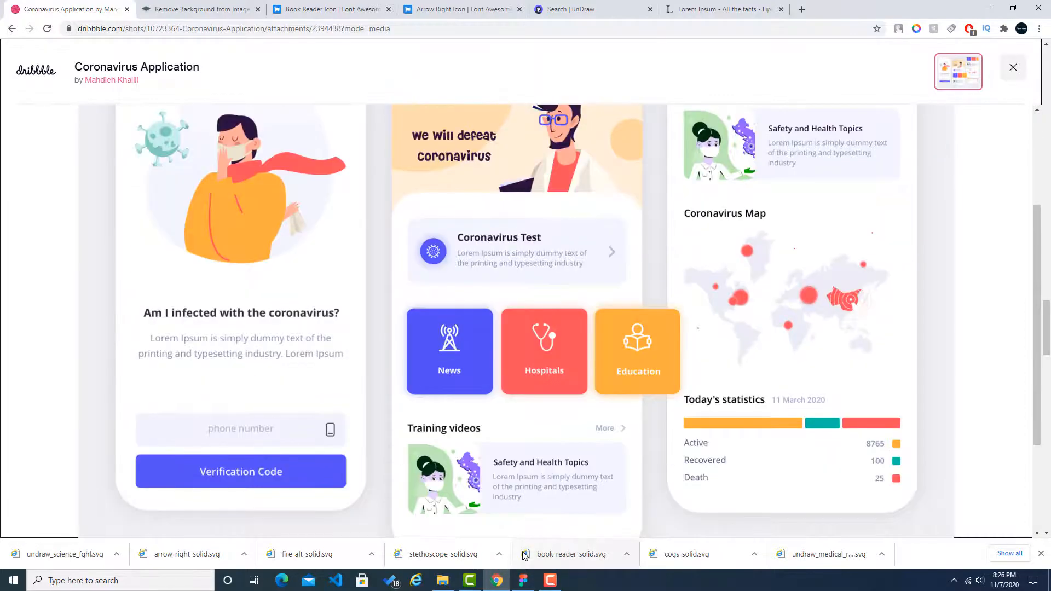
Step: Switch to Figma and delete the orange header with its headline and doctor illustration from the duplicated Test Screen
click(523, 580)
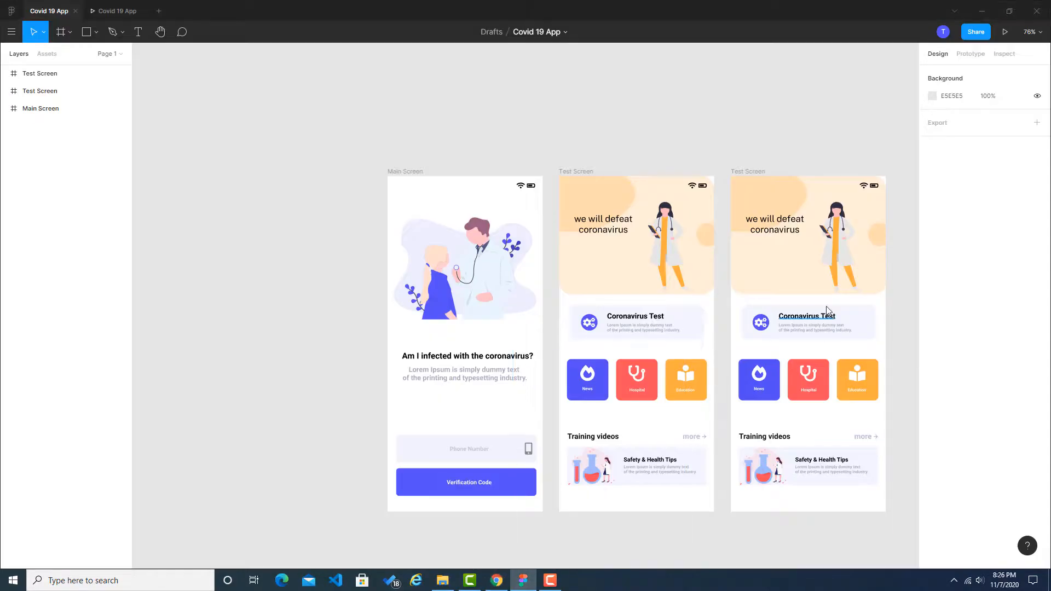
scroll(821, 408, down, 1)
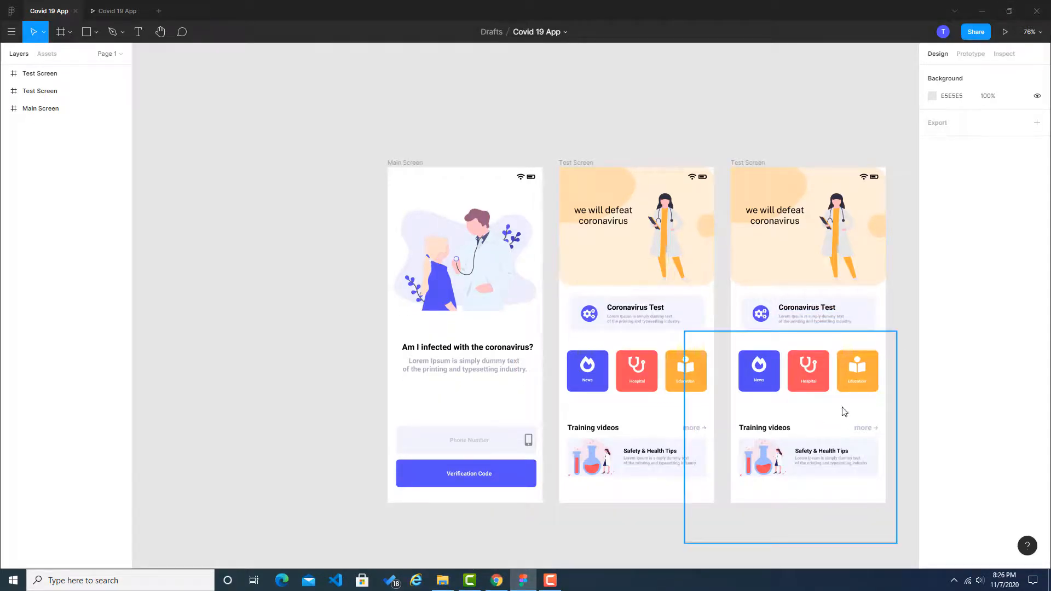
scroll(766, 383, right, 5)
scroll(507, 404, up, 5)
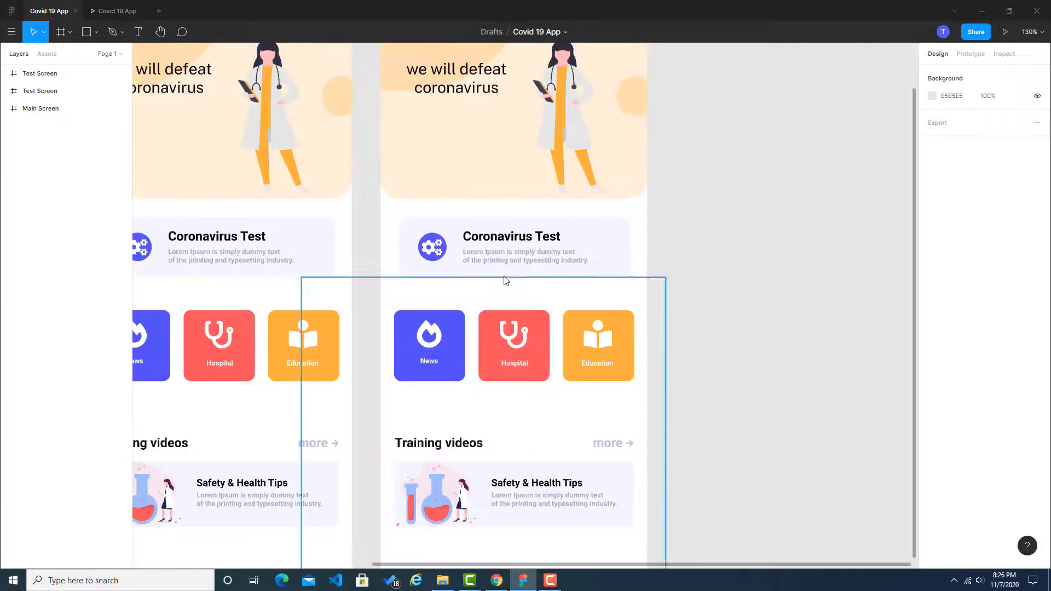
scroll(502, 279, down, 2)
scroll(507, 263, up, 3)
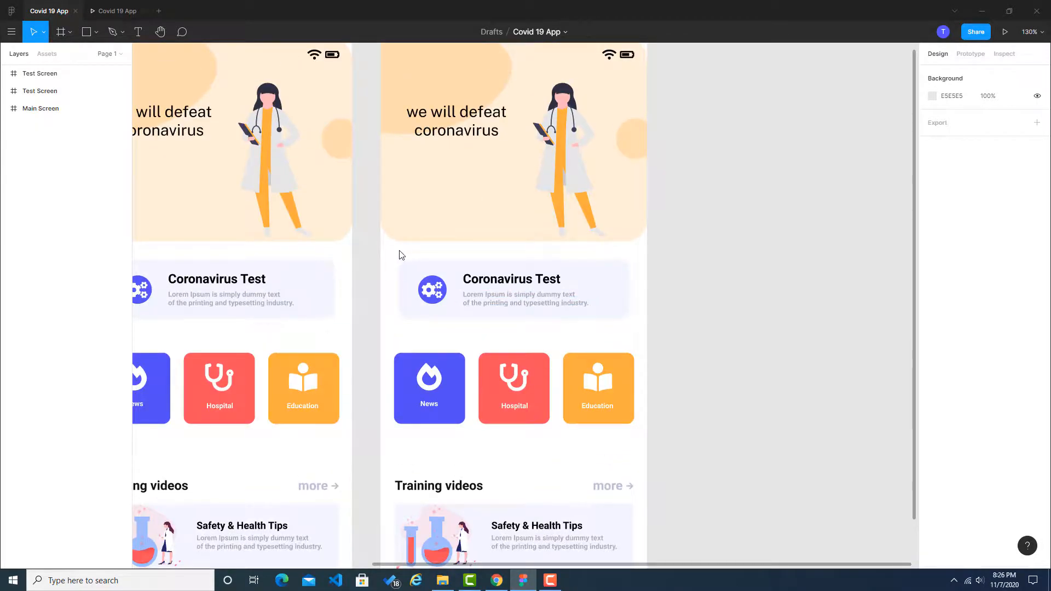
drag(399, 251, 598, 117)
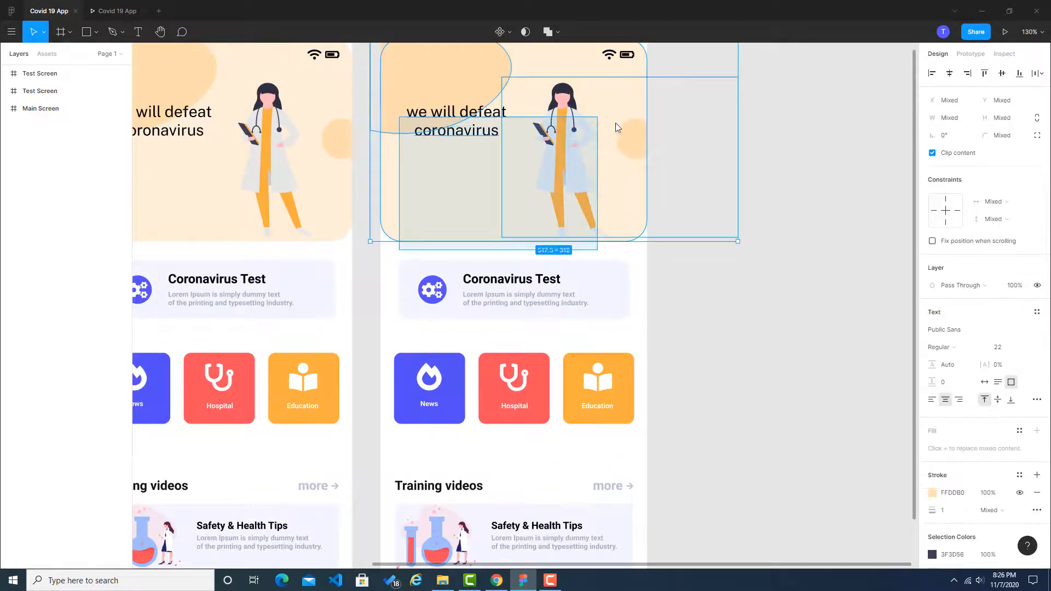
key(Delete)
Step: Delete the Coronavirus Test card with its icon and texts from the duplicated Test Screen
scroll(469, 307, down, 2)
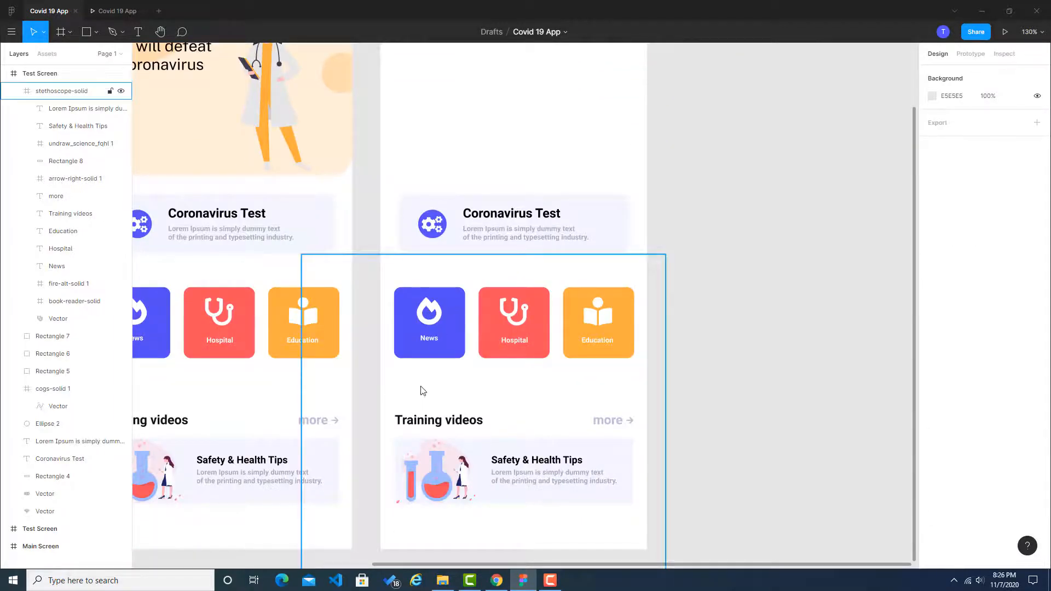
drag(421, 163, 633, 254)
key(Delete)
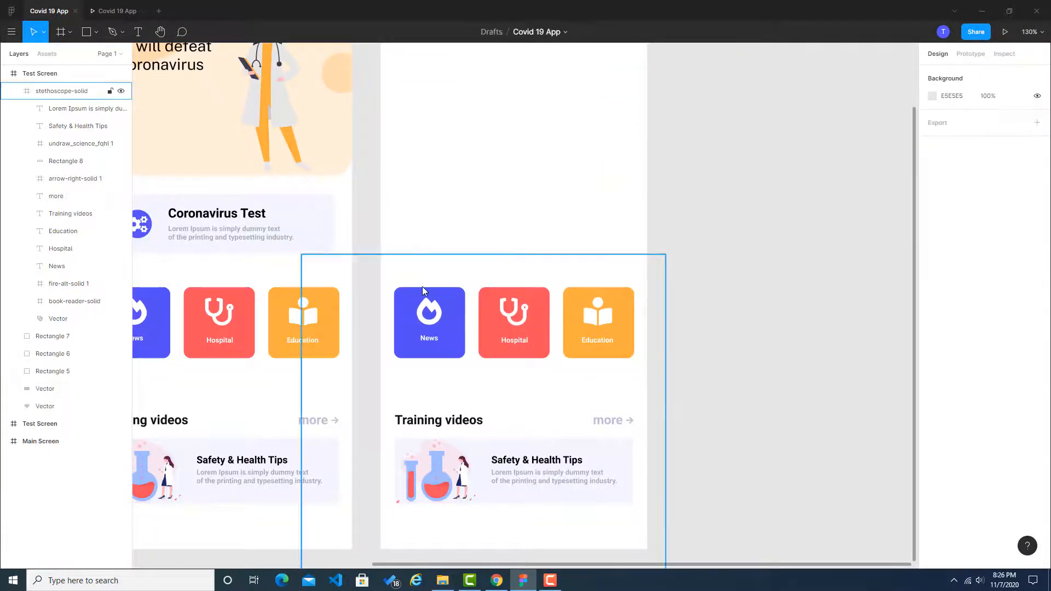
drag(432, 263, 437, 195)
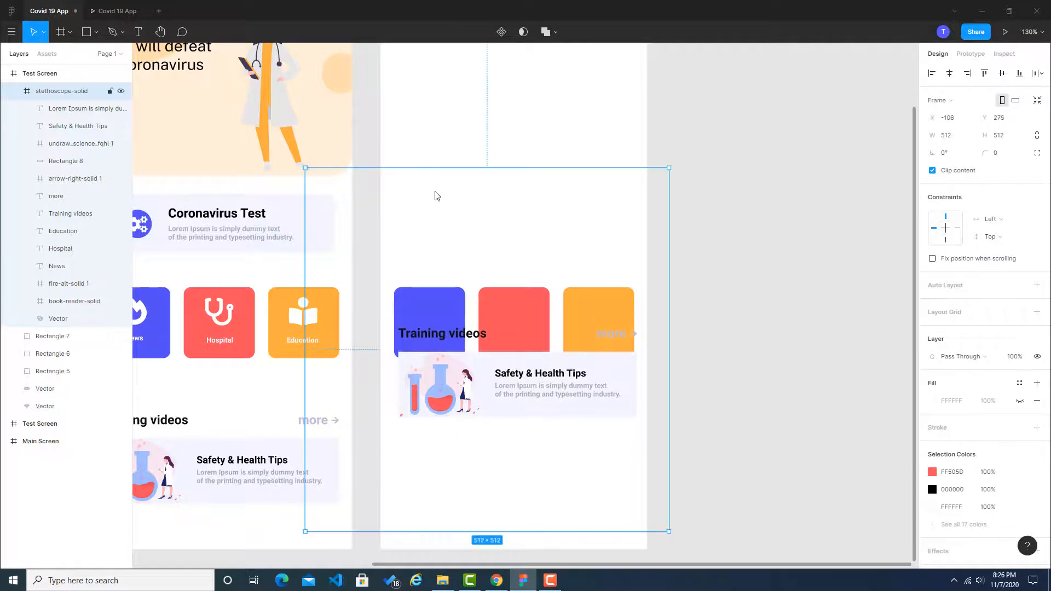
key(ctrl+z)
click(431, 314)
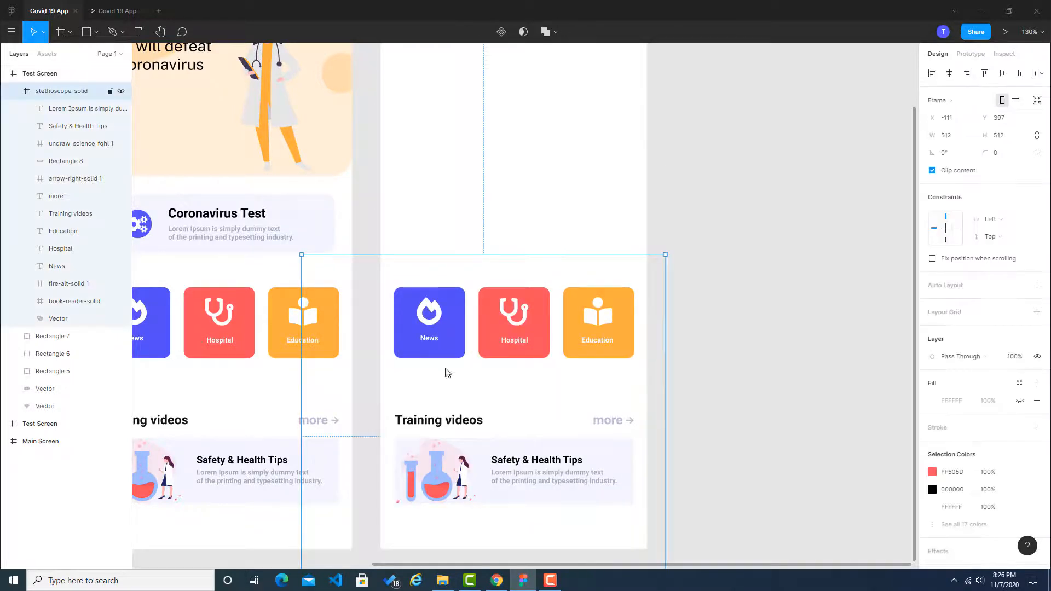
scroll(500, 351, down, 2)
key(Escape)
click(483, 268)
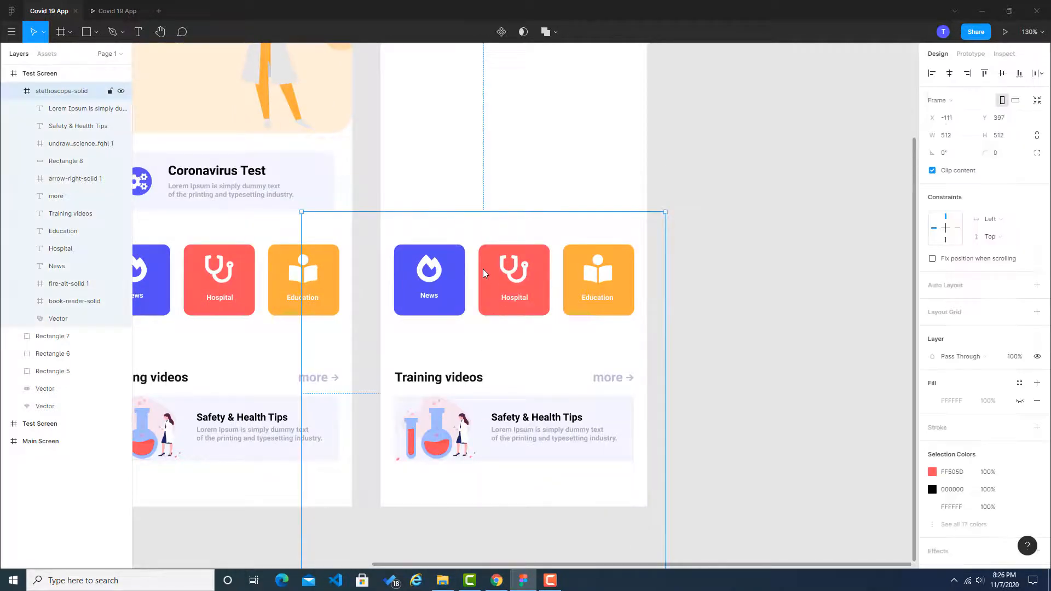
scroll(706, 294, down, 1)
click(709, 297)
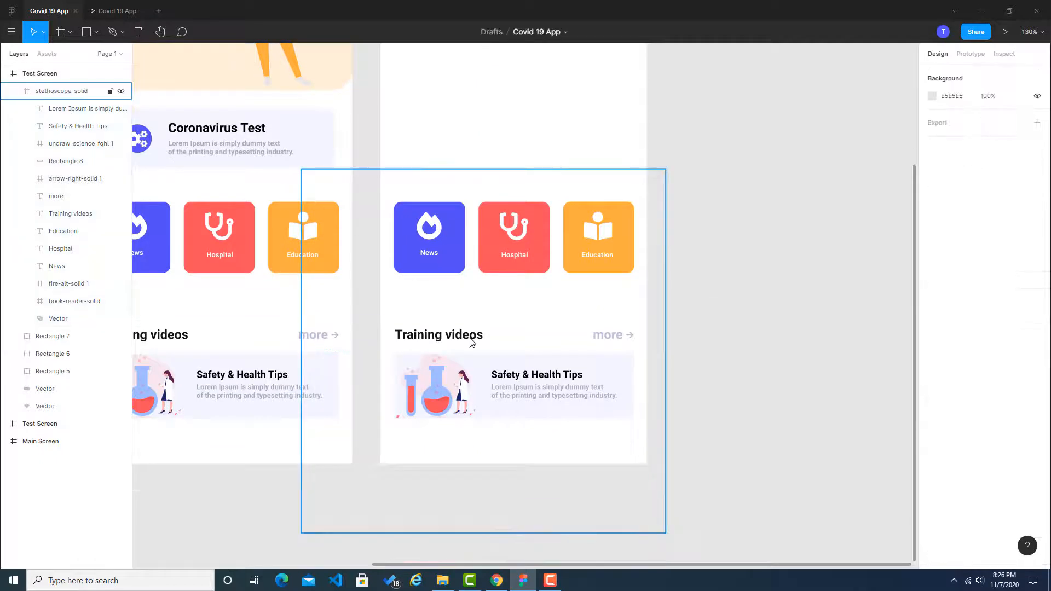
Step: Move the News, Hospital and Education tiles together with the Training videos section up beneath the status icons of the duplicated screen
scroll(471, 329, up, 4)
drag(400, 322, 631, 520)
drag(443, 316, 446, 169)
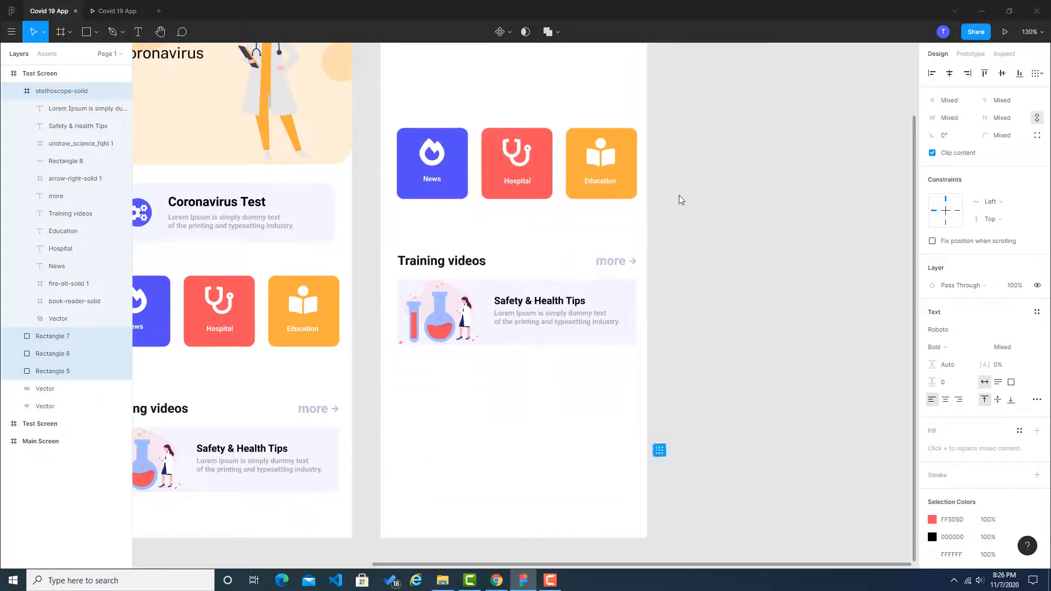
scroll(510, 240, up, 3)
drag(439, 284, 436, 146)
click(791, 261)
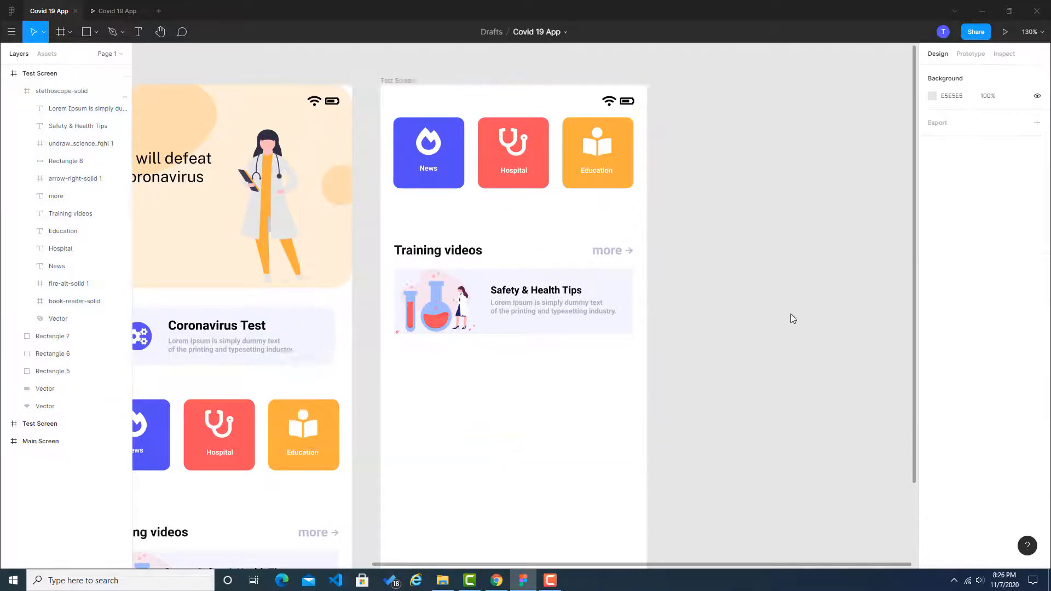
scroll(662, 310, down, 2)
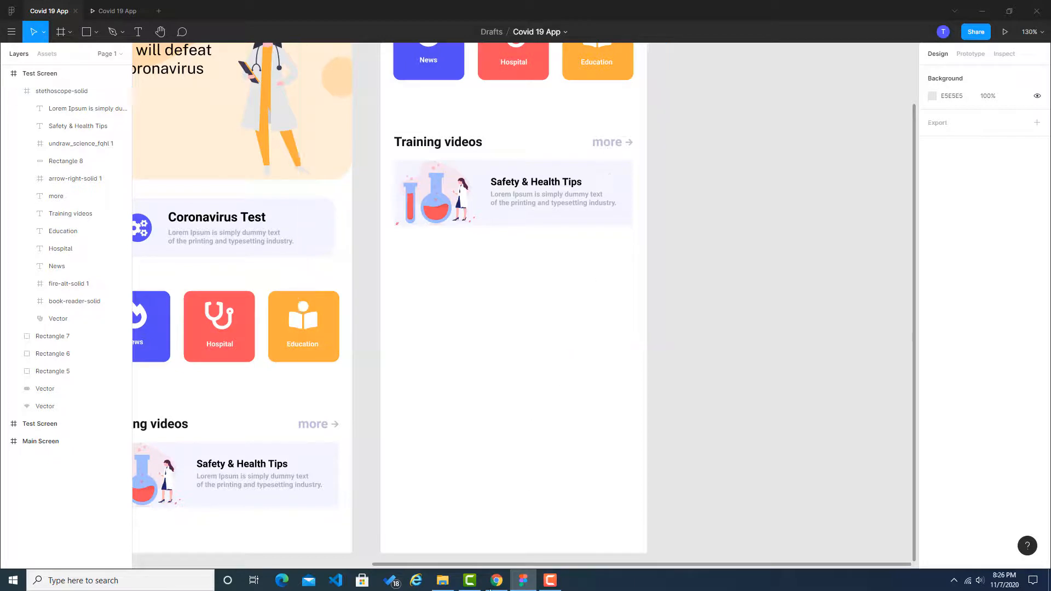
Step: Check the Dribbble reference, then set the Training videos "more" label's font size to 14 on the duplicated screen in Figma
click(496, 580)
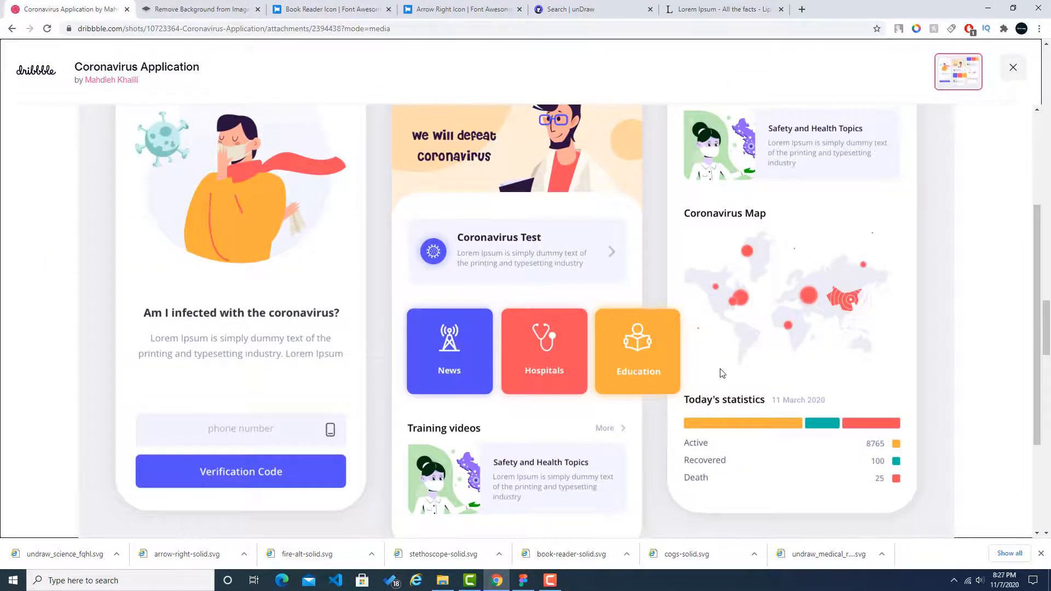
key(alt+Tab)
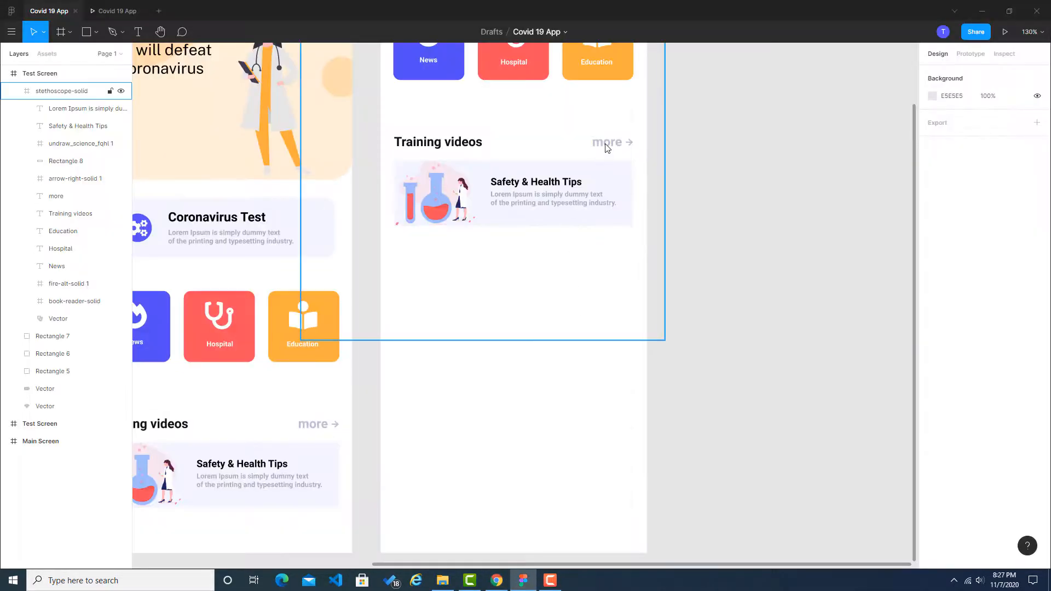
click(606, 145)
click(606, 145)
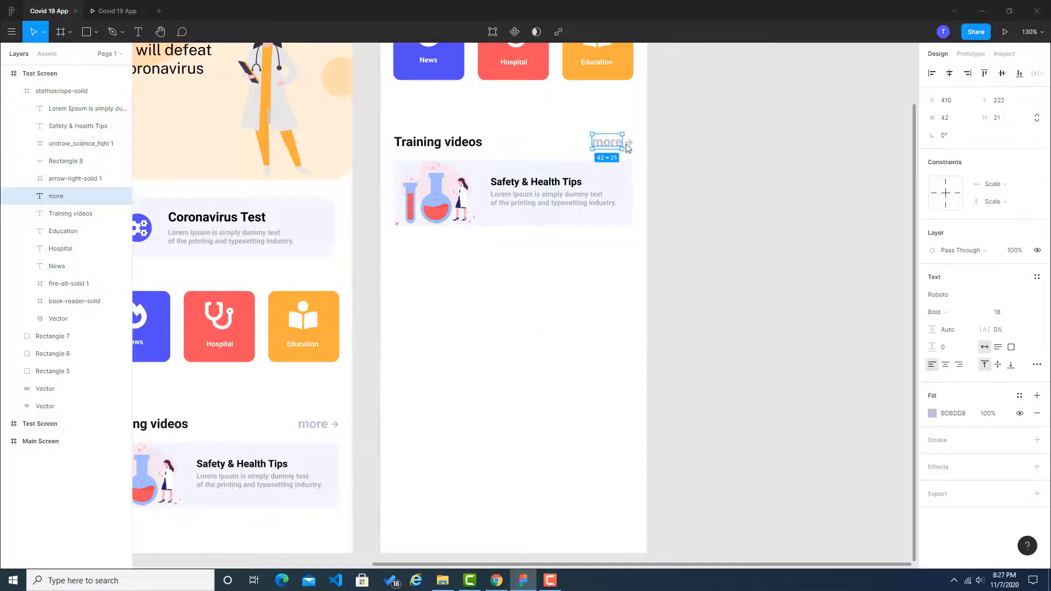
shift+click(628, 144)
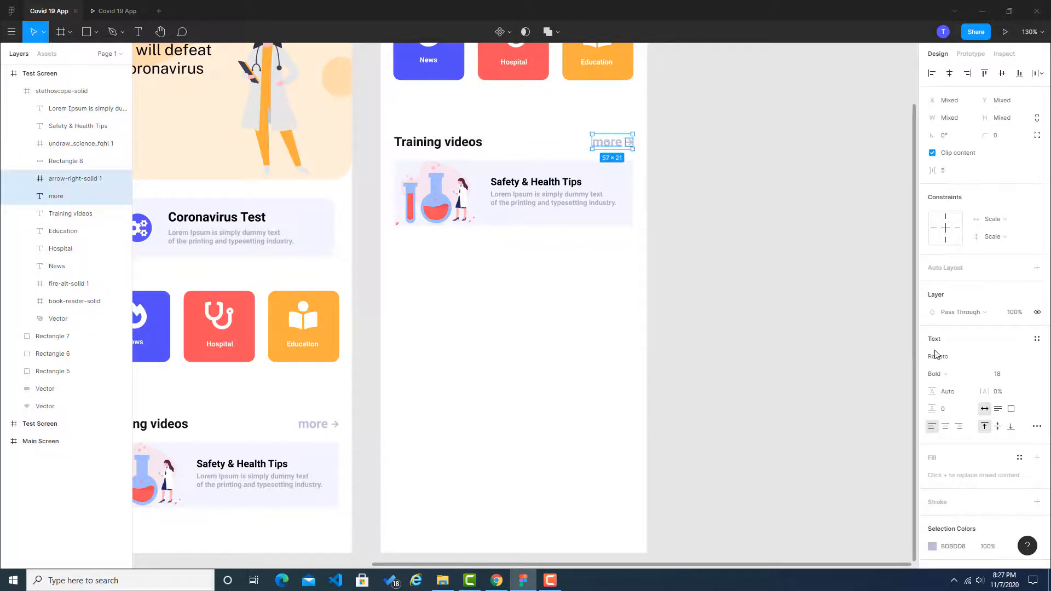
click(1004, 376)
key(Return)
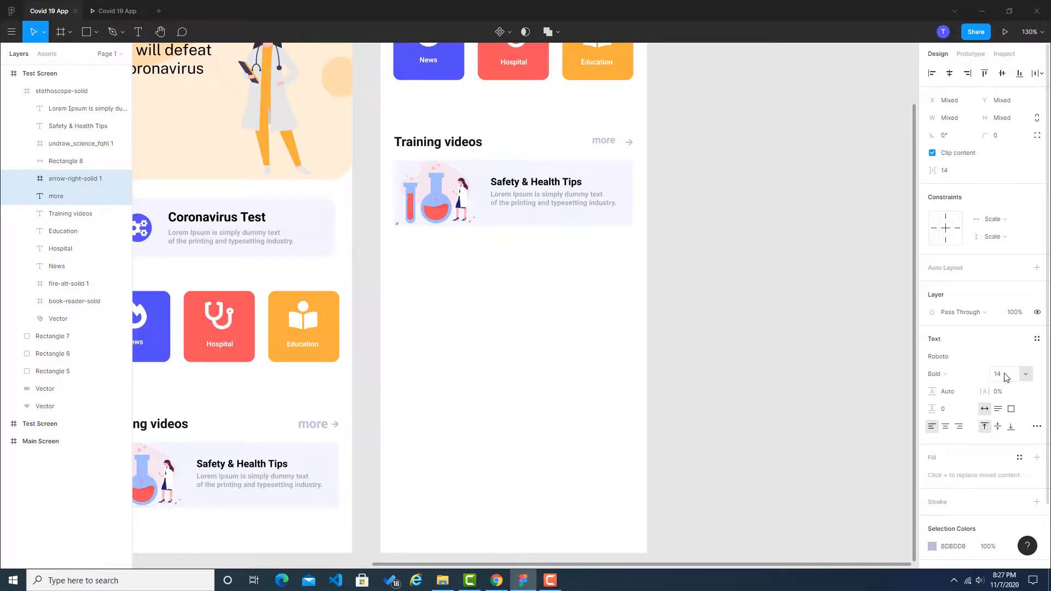
Step: Move the duplicated screen's "more" label close beside its arrow and centre it vertically on the arrow
click(637, 141)
scroll(630, 154, up, 3)
scroll(629, 150, up, 3)
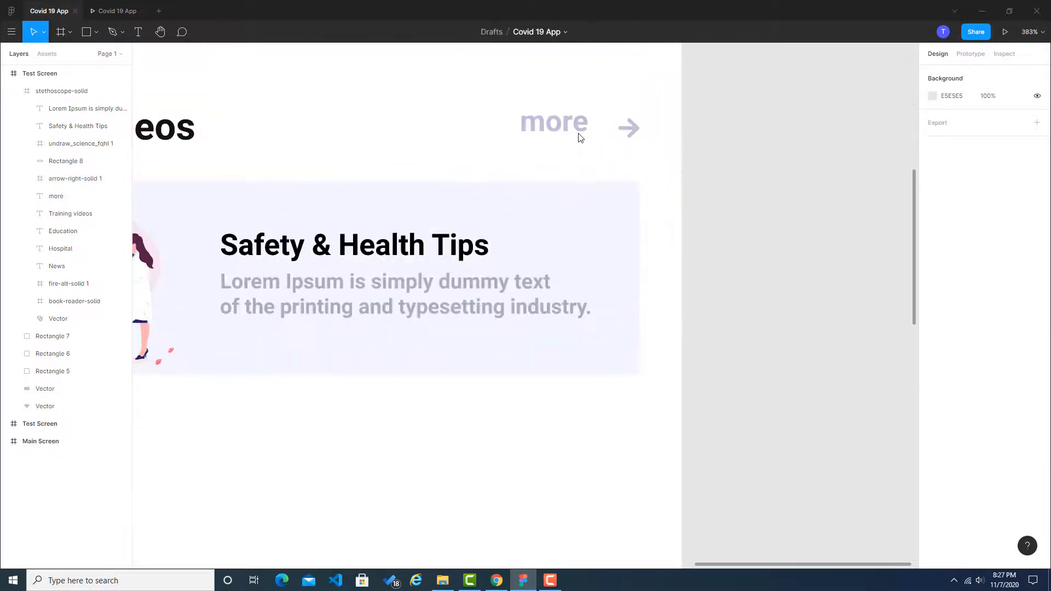
drag(579, 123, 588, 126)
key(ctrl+z)
click(581, 130)
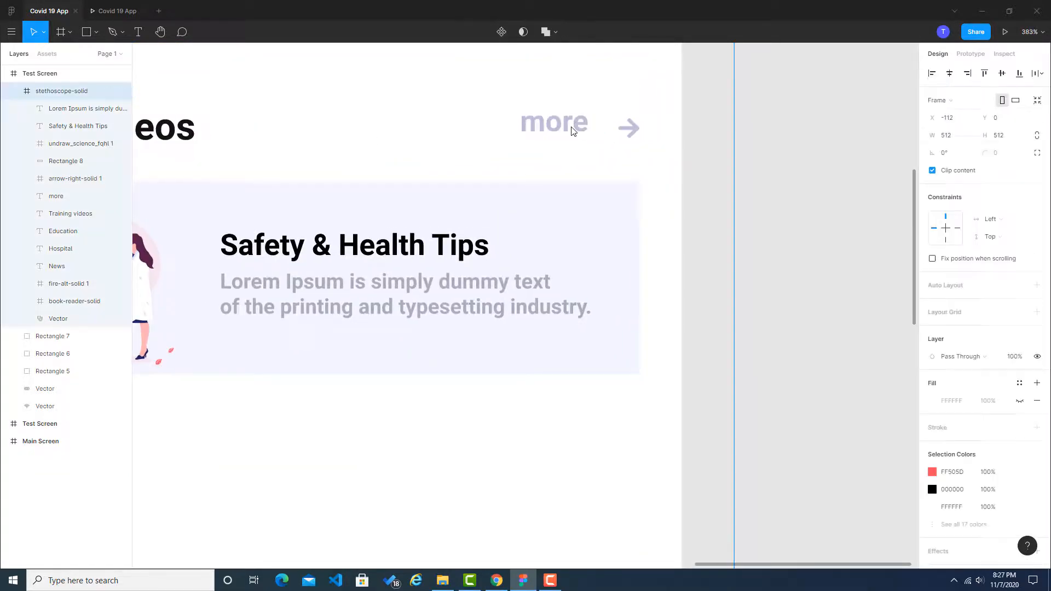
double_click(579, 129)
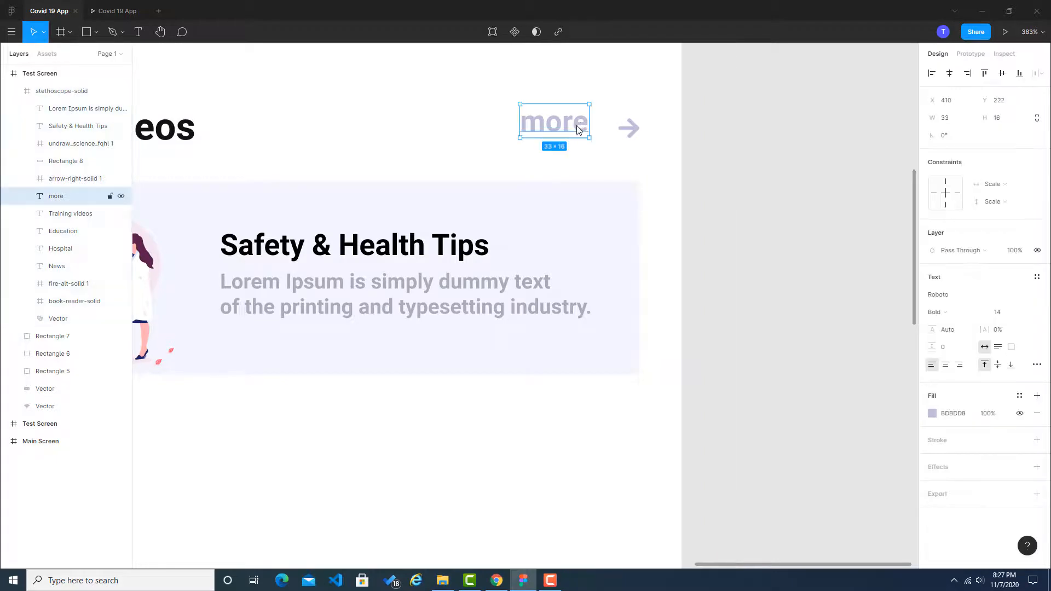
double_click(581, 127)
key(Escape)
drag(540, 127, 561, 133)
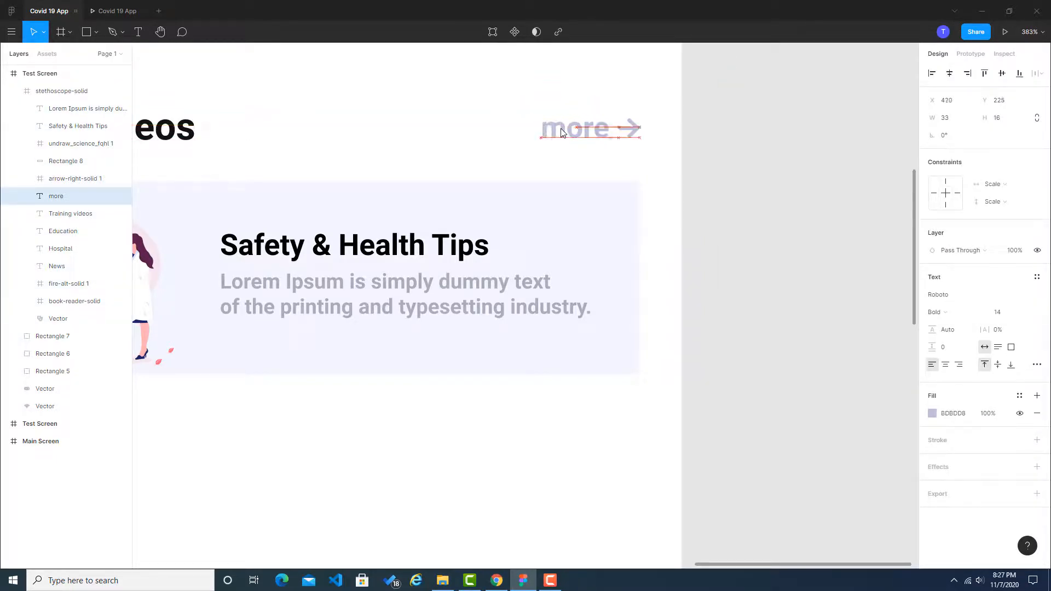
click(781, 157)
Step: Set the font size of the "more" label in the original Test Screen's Training videos heading to 14
scroll(688, 248, down, 10)
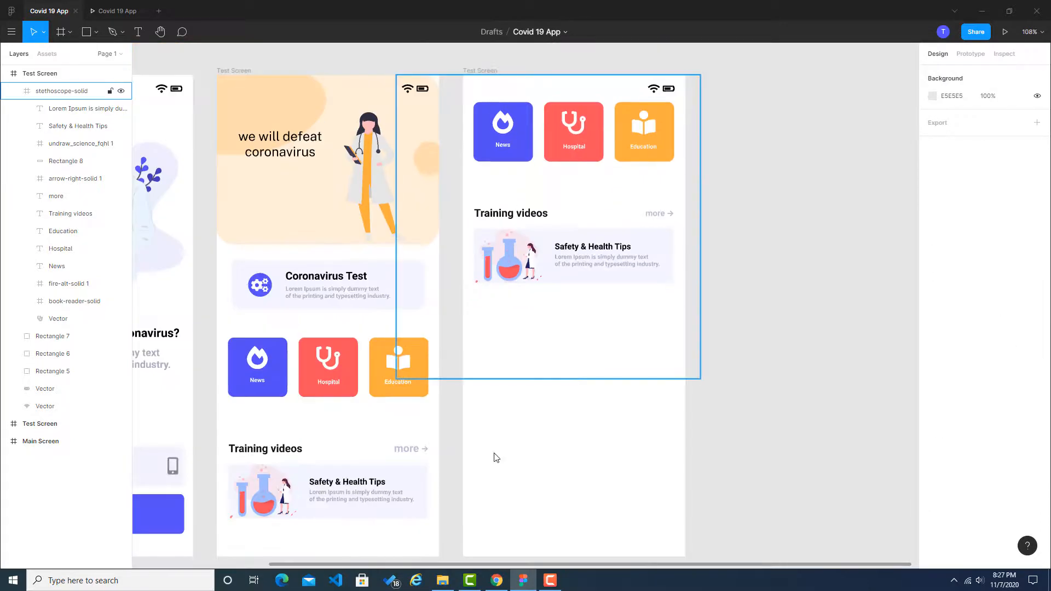
drag(444, 409, 461, 334)
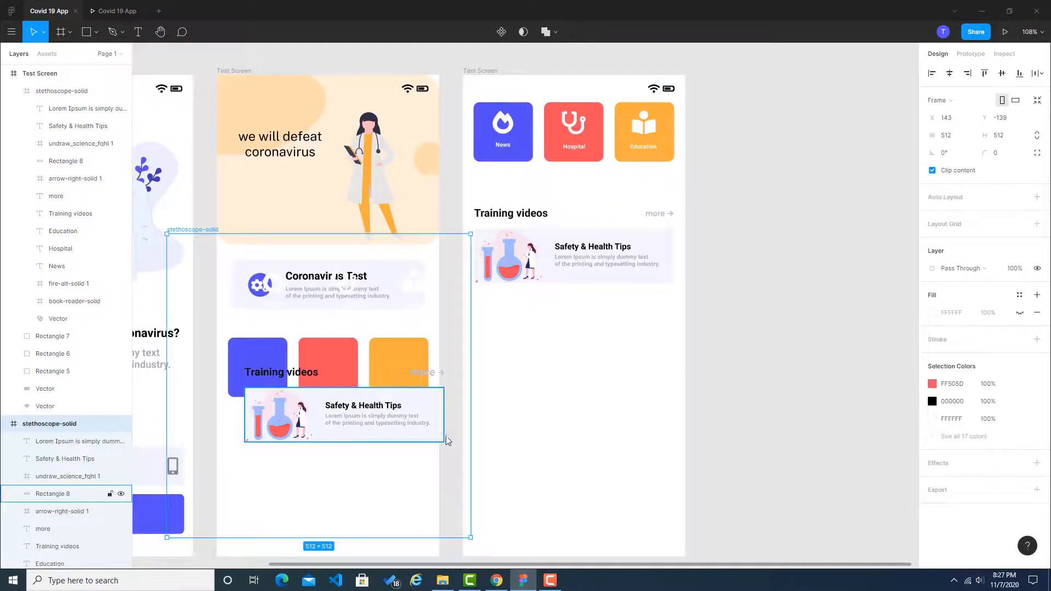
key(ctrl+z)
scroll(413, 453, up, 7)
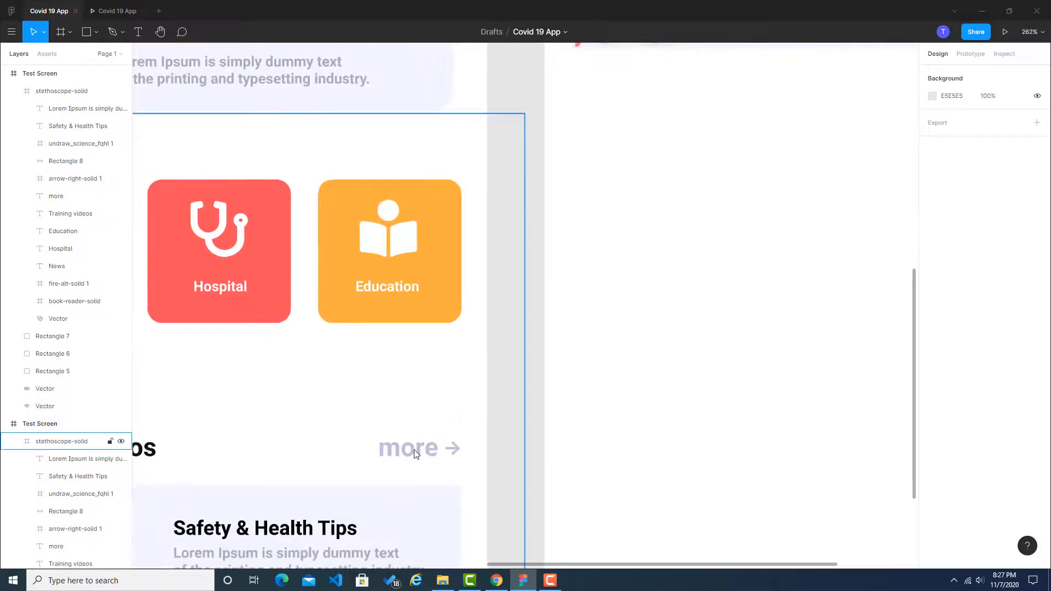
click(415, 453)
double_click(454, 450)
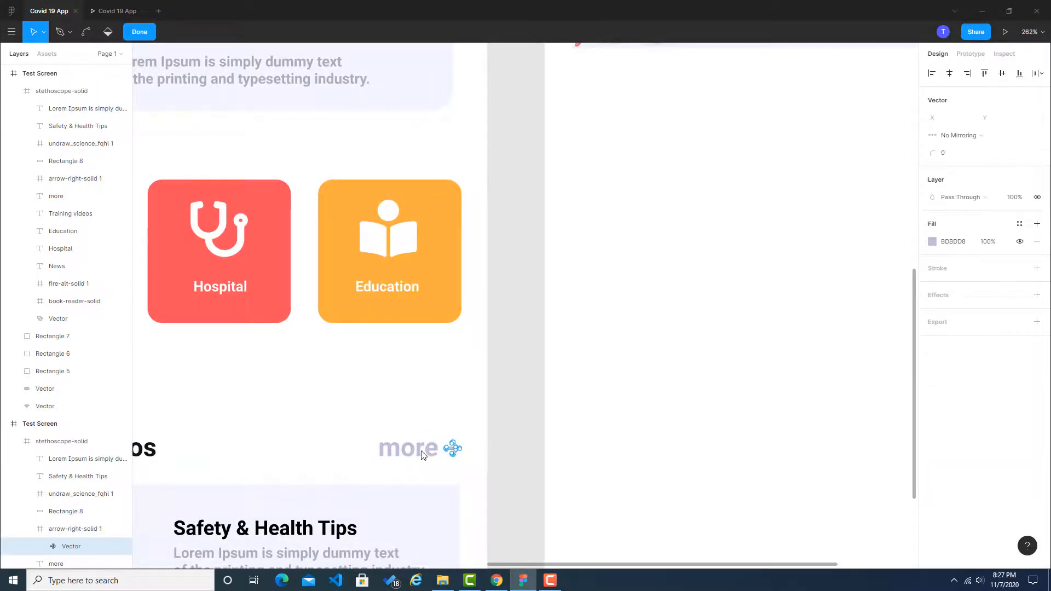
click(424, 455)
shift+click(455, 454)
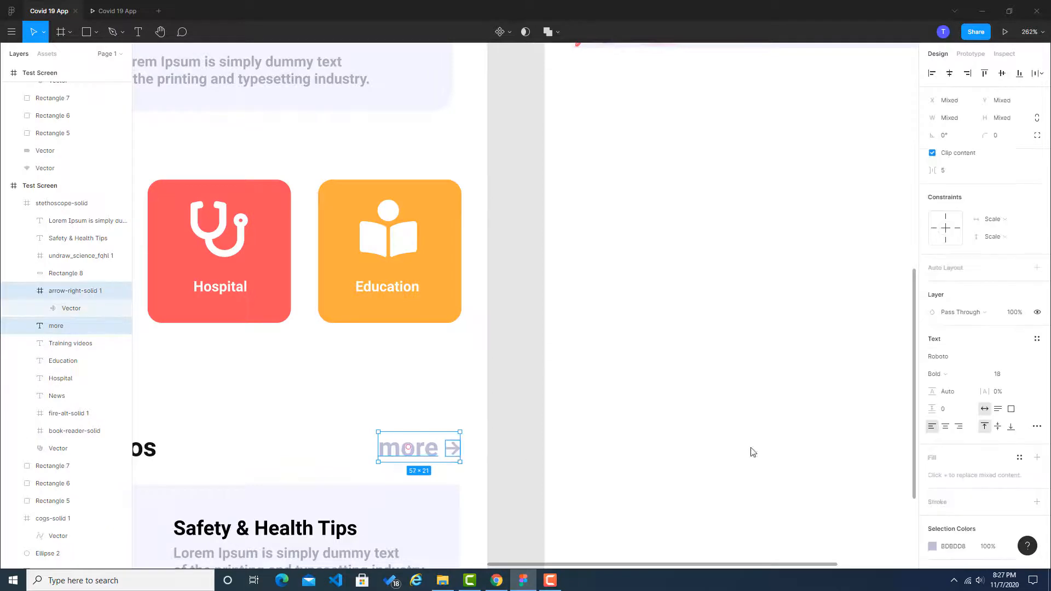
click(1003, 377)
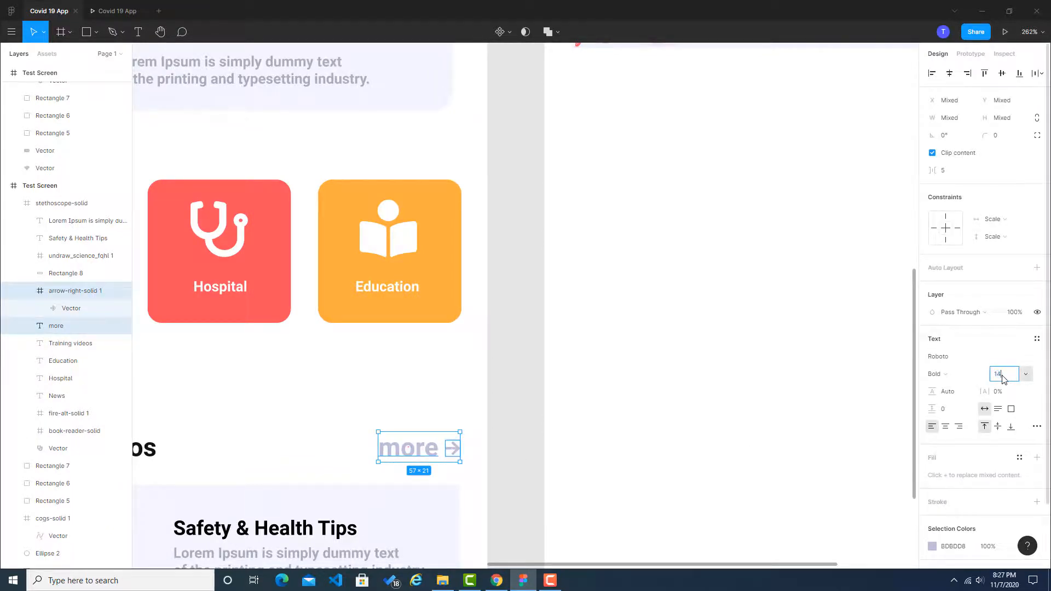
key(Return)
click(509, 425)
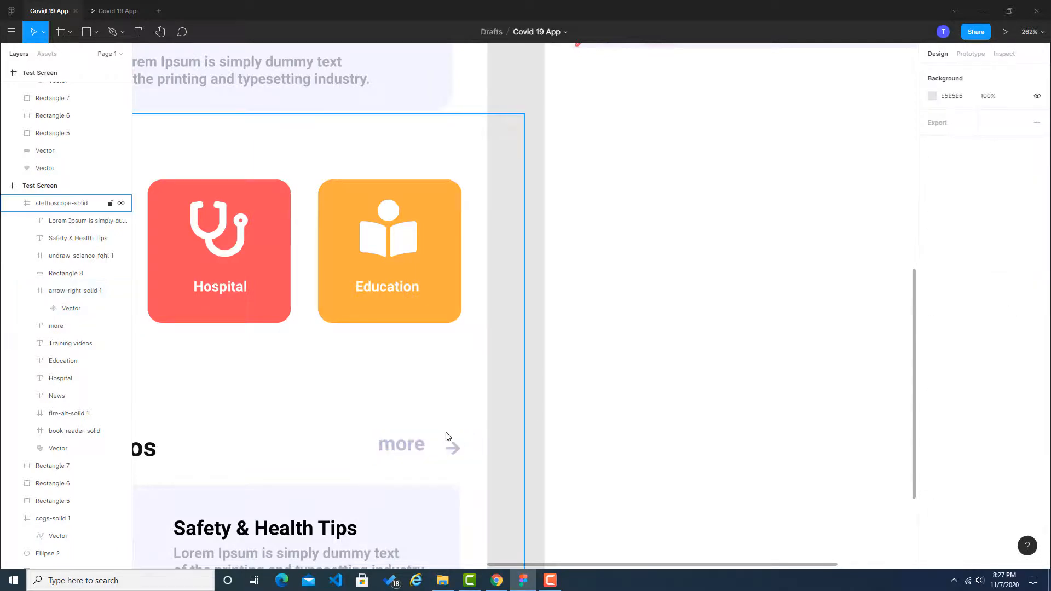
Step: Move the original Test Screen's "more" label close beside its arrow, aligned vertically with it
click(408, 443)
drag(408, 443, 428, 450)
click(517, 435)
scroll(516, 434, down, 5)
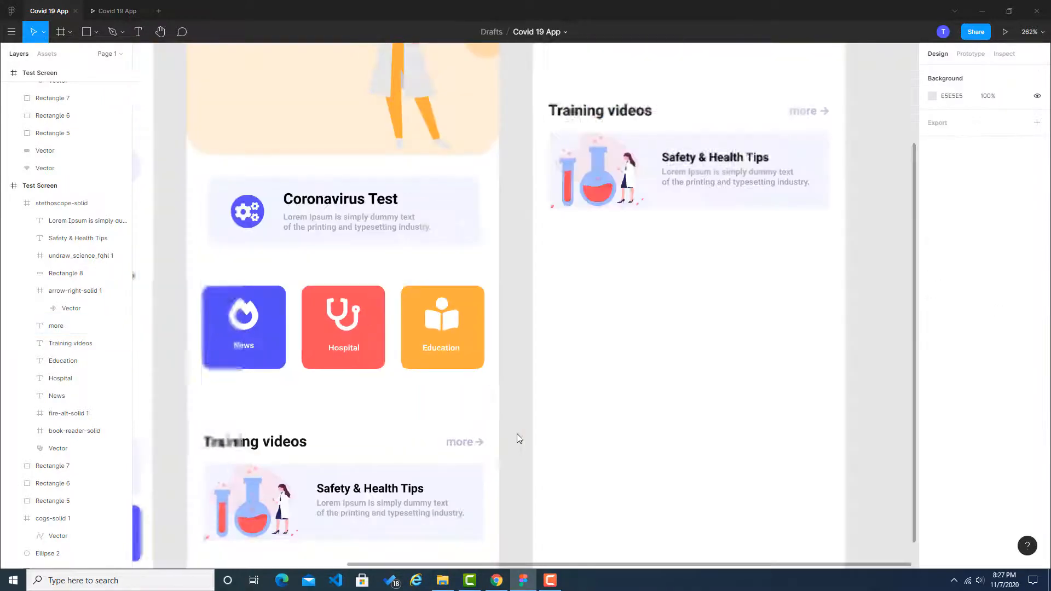
scroll(465, 444, up, 8)
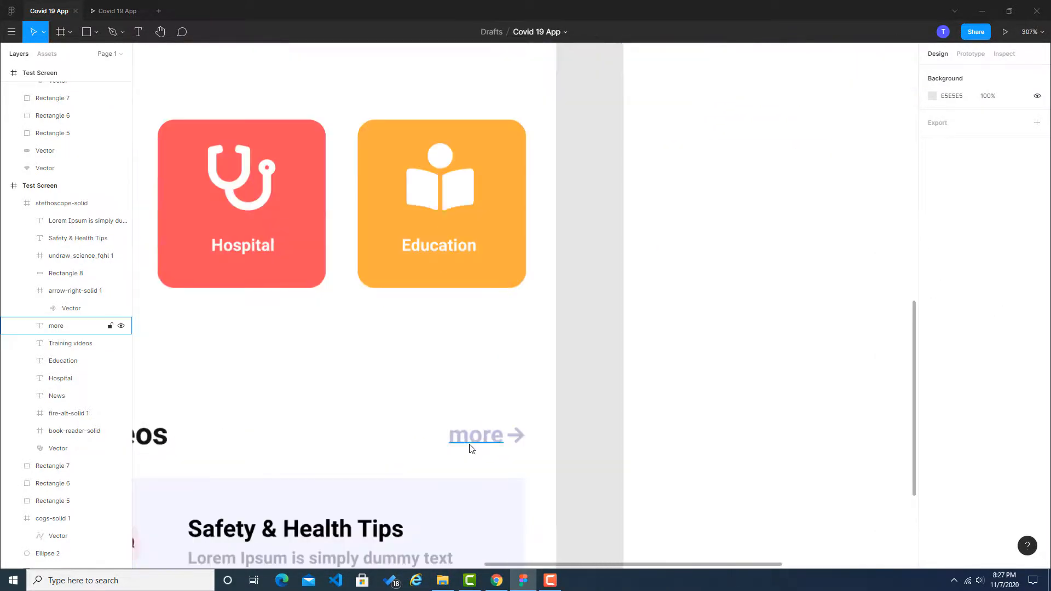
click(515, 434)
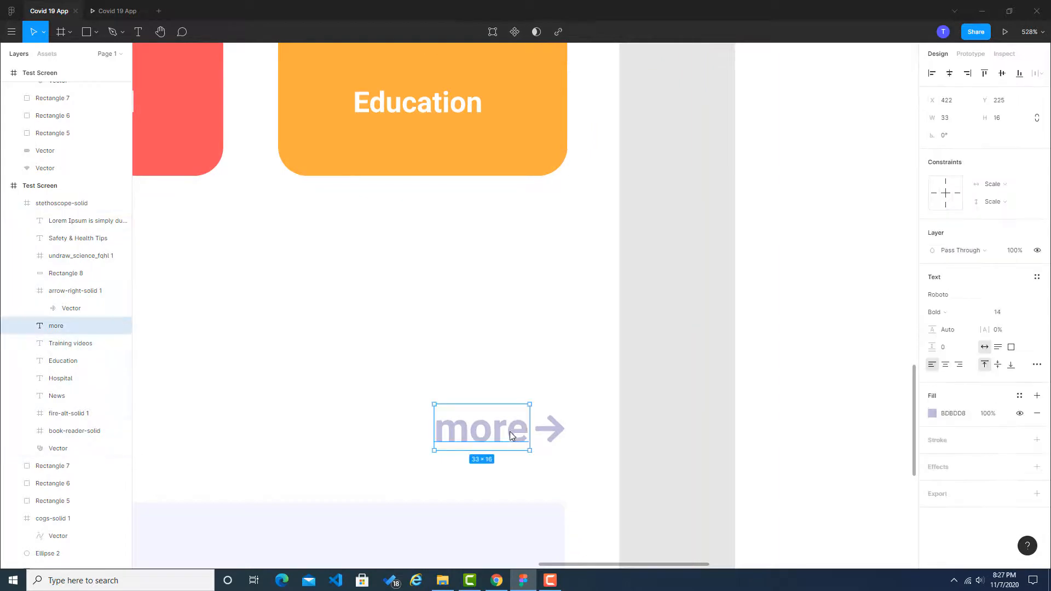
click(661, 434)
scroll(661, 433, down, 2)
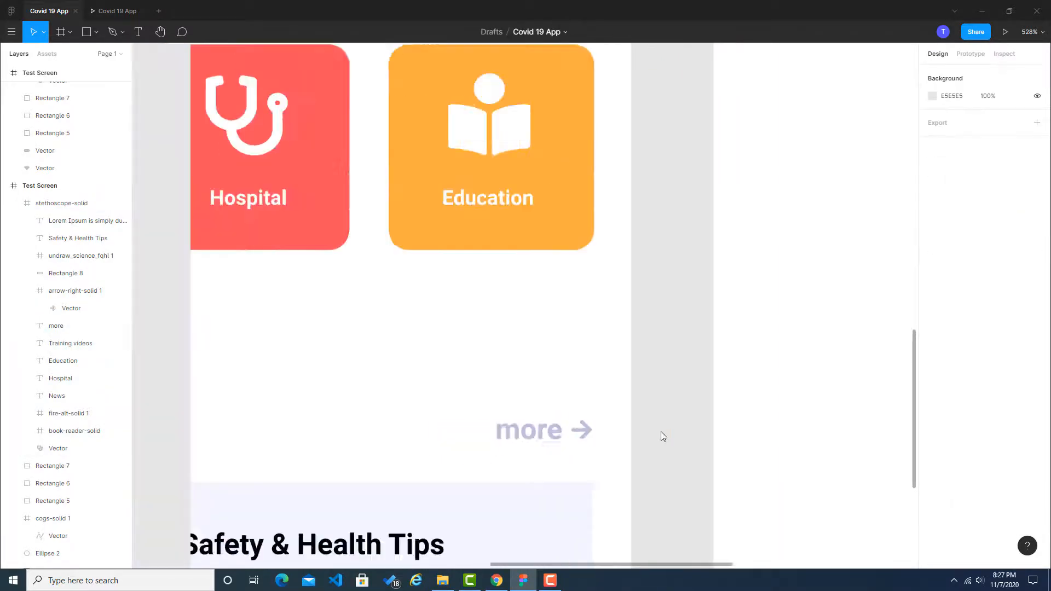
scroll(660, 433, down, 7)
drag(834, 367, 686, 354)
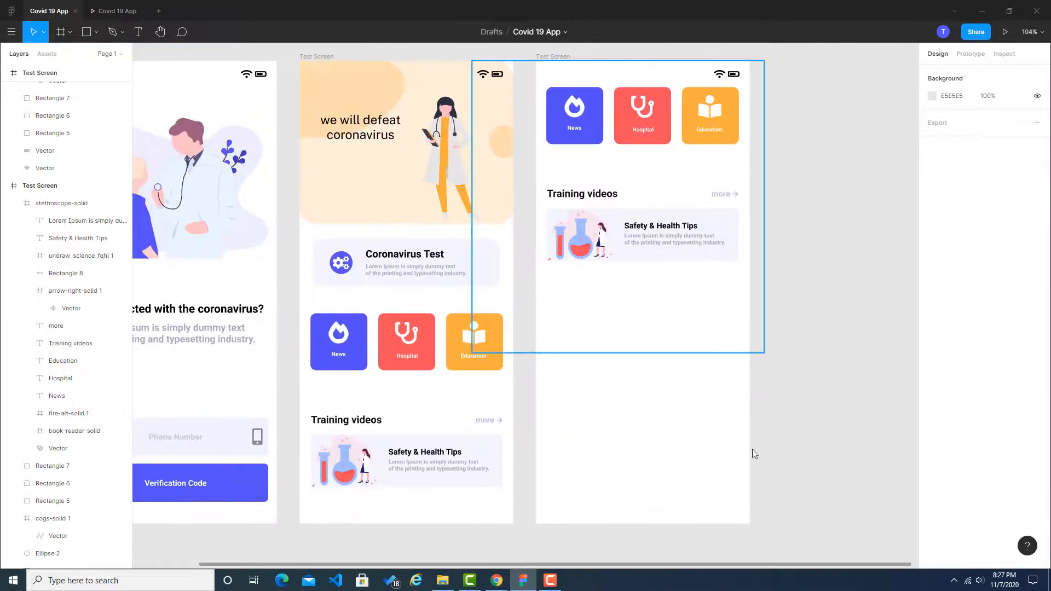
Step: Switch to the Dribbble reference and sample the red #ff505d from a Coronavirus Map marker with the colour picker extension
click(496, 581)
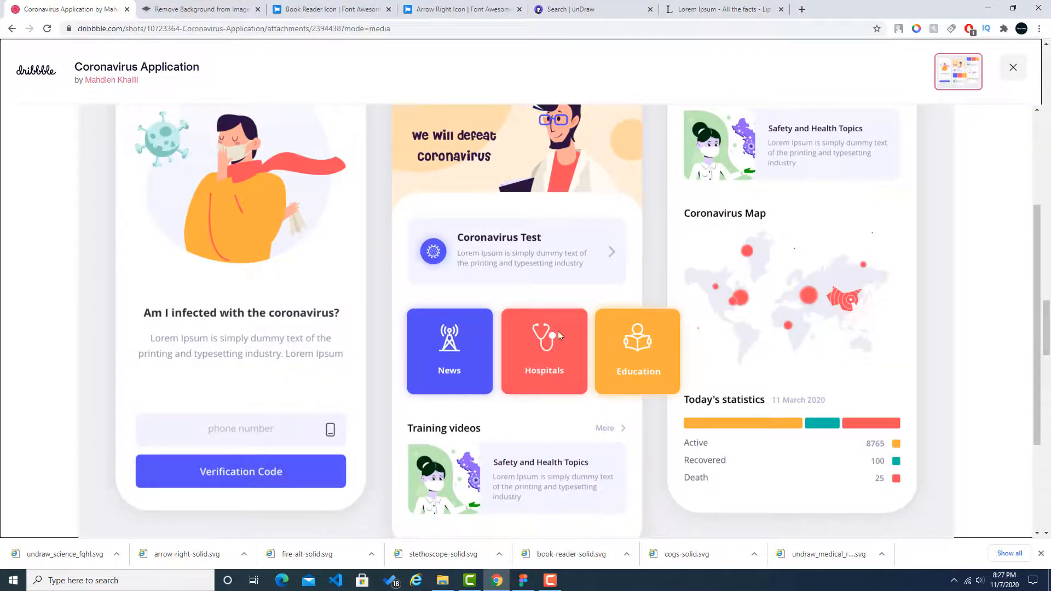
scroll(805, 306, up, 2)
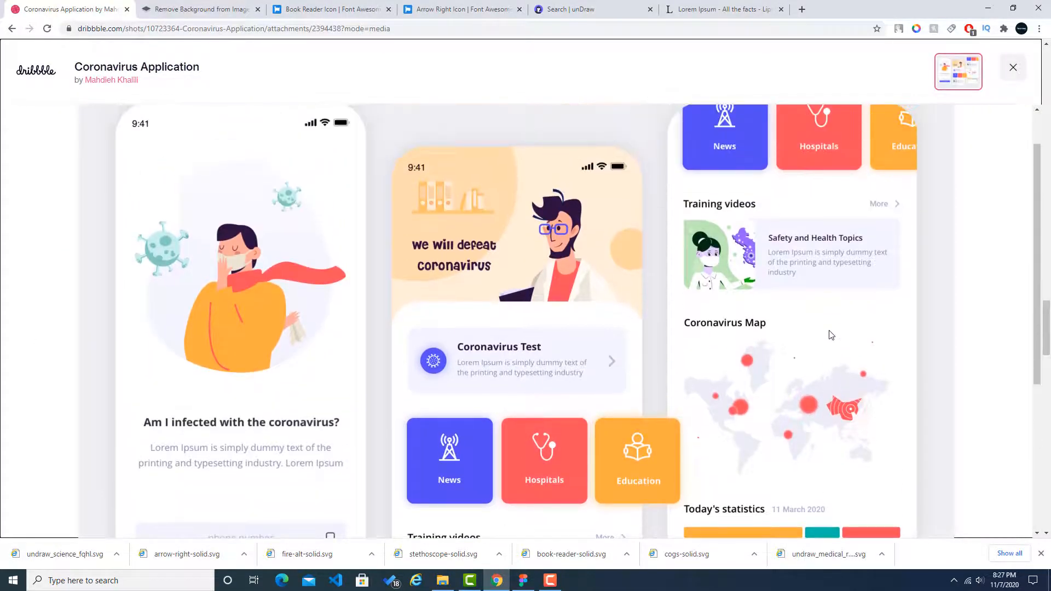
scroll(812, 337, down, 1)
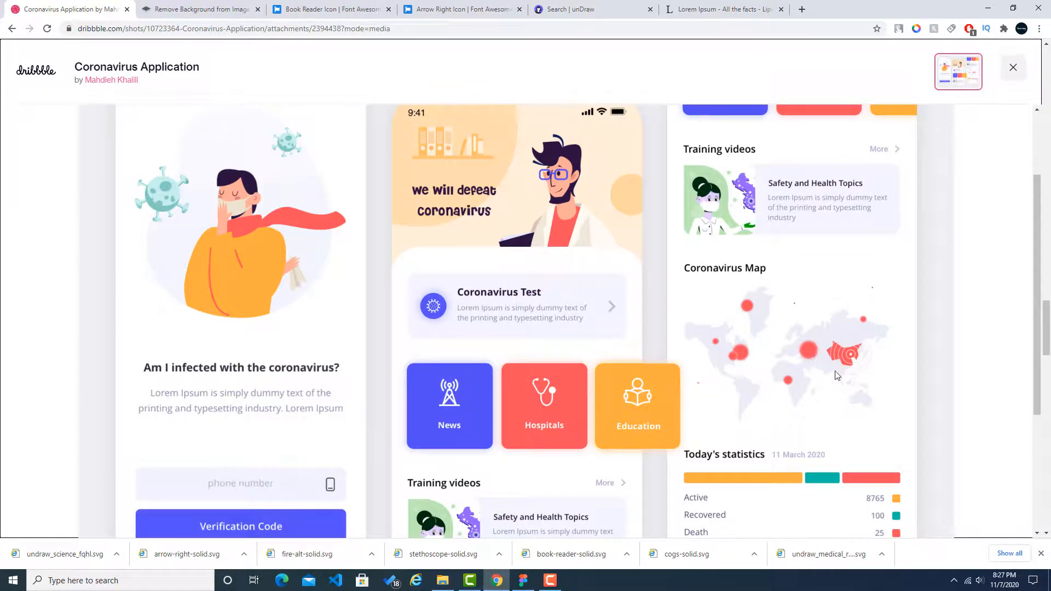
click(916, 29)
click(860, 294)
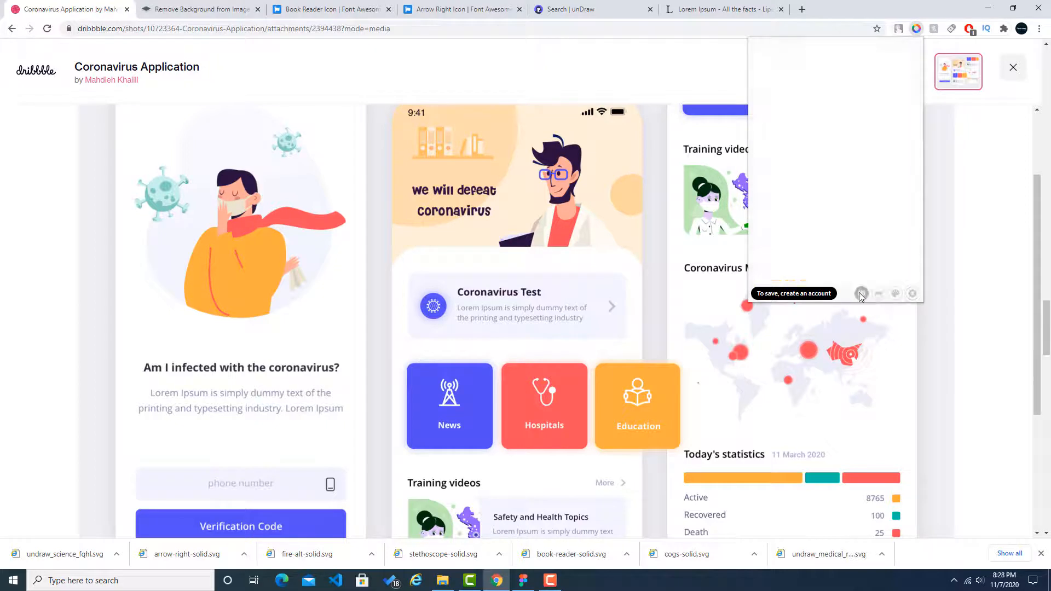
click(809, 352)
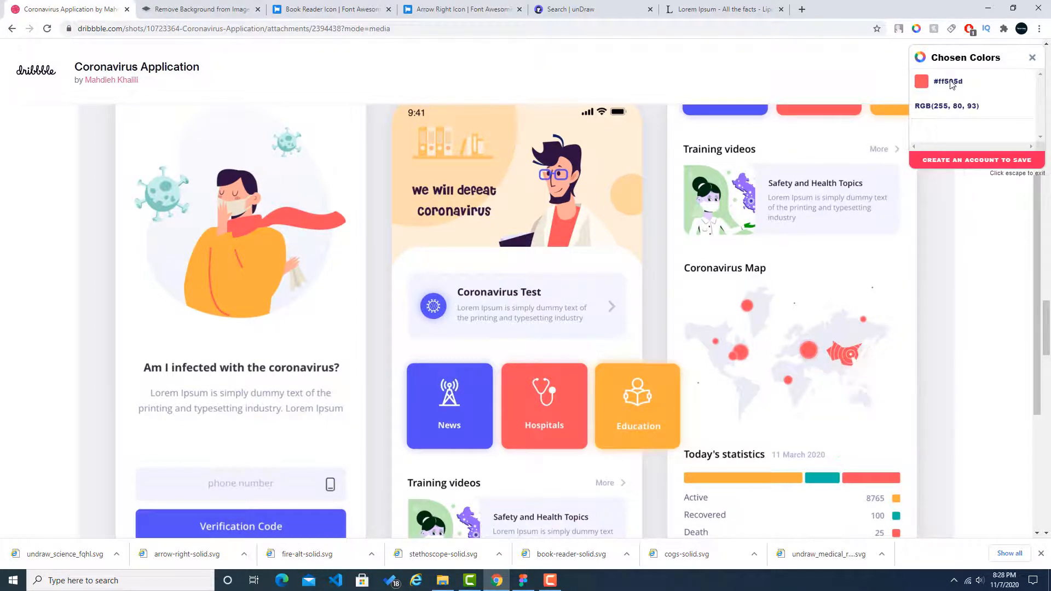
Step: Switch to the unDraw search page and set the illustration colour to #FF505D
click(755, 5)
click(554, 6)
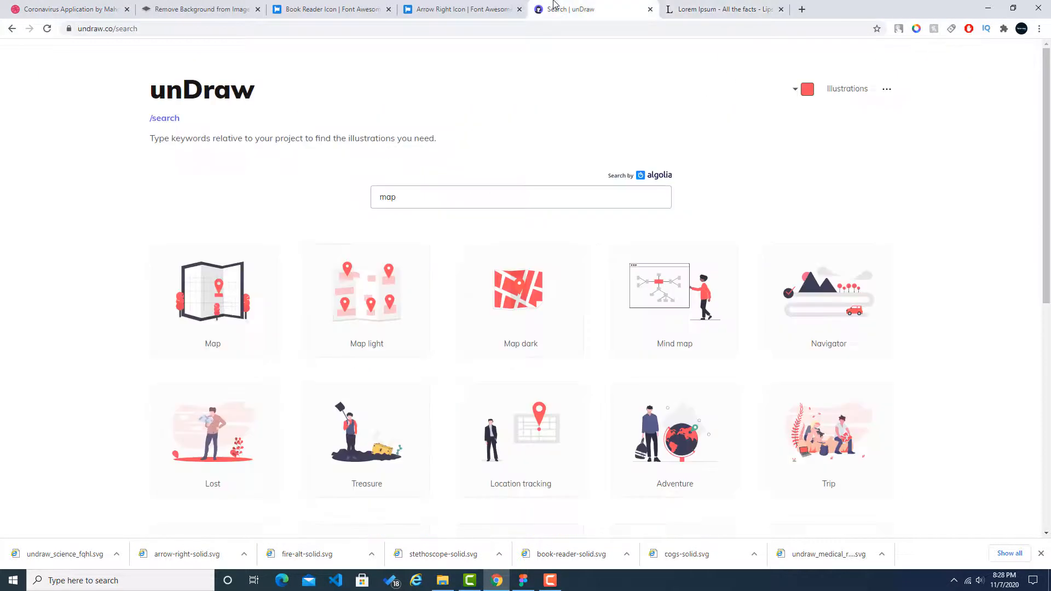
click(809, 91)
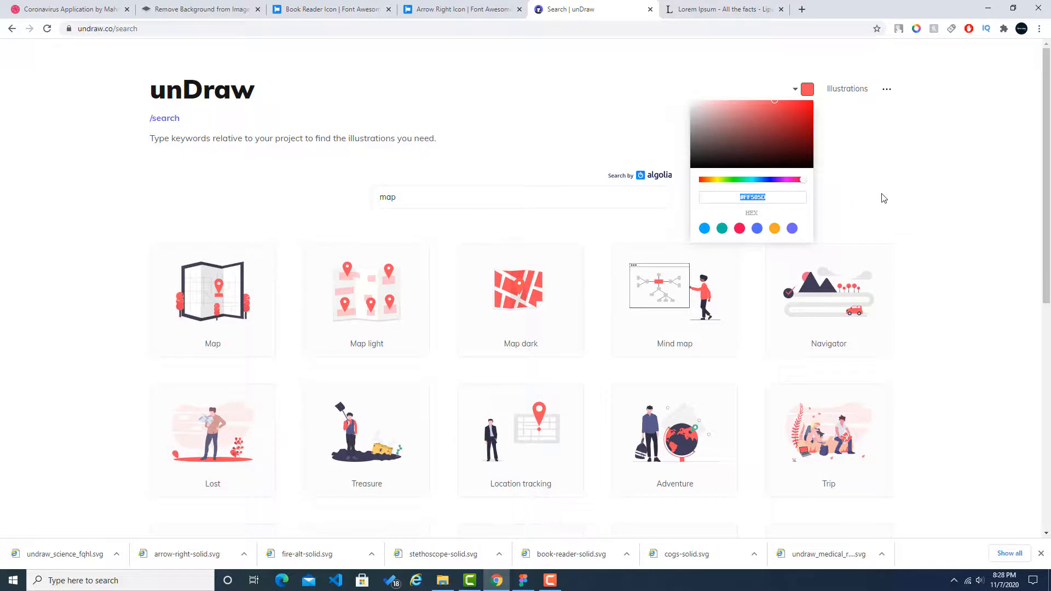
click(934, 198)
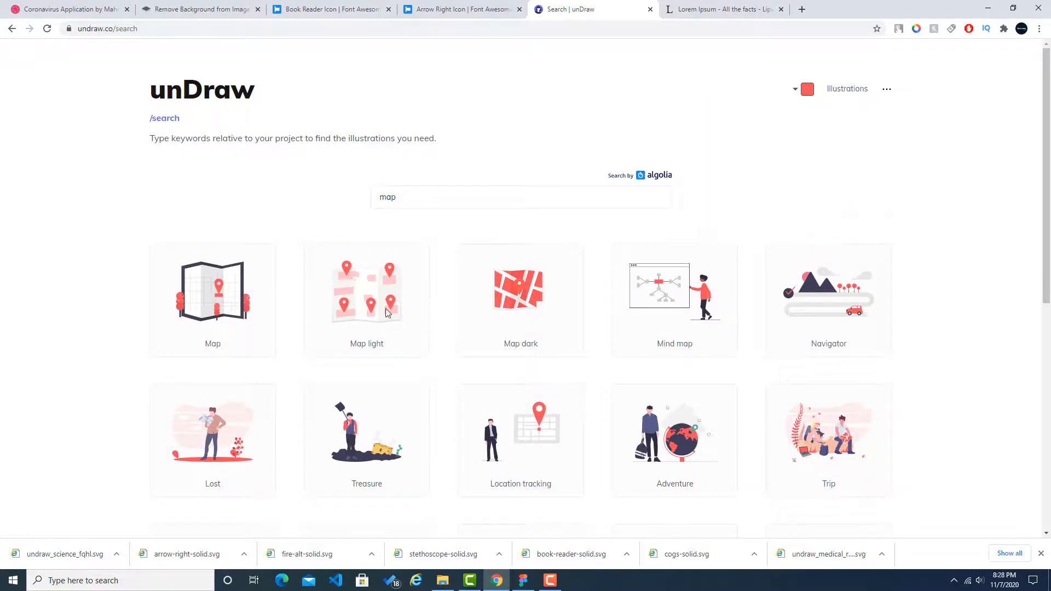
Step: Browse the unDraw map illustrations, open Connected world, and return to the Dribbble reference to compare it with the Coronavirus Map
scroll(679, 312, down, 4)
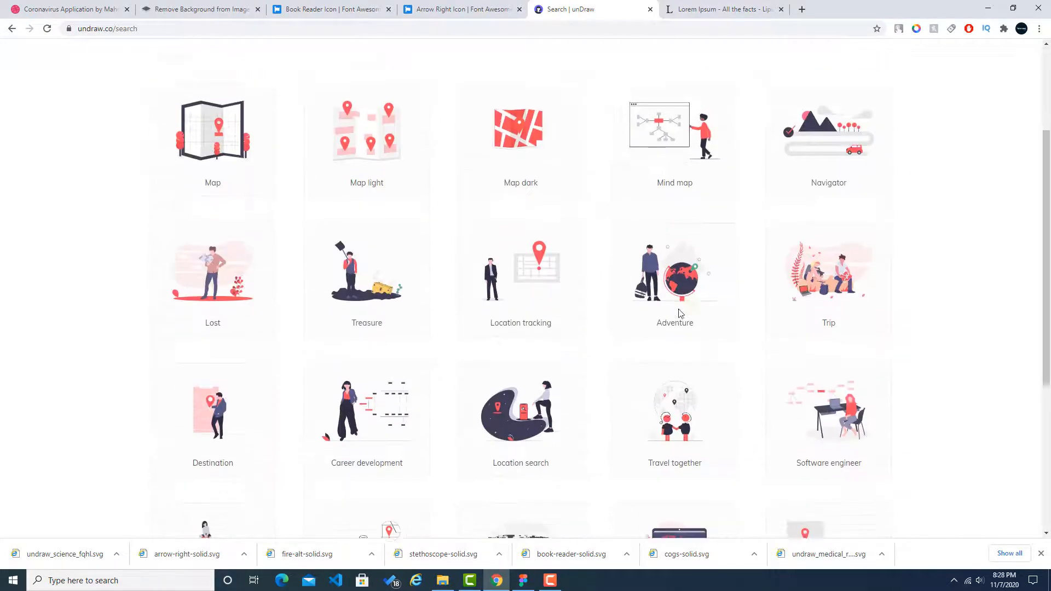
scroll(153, 340, down, 2)
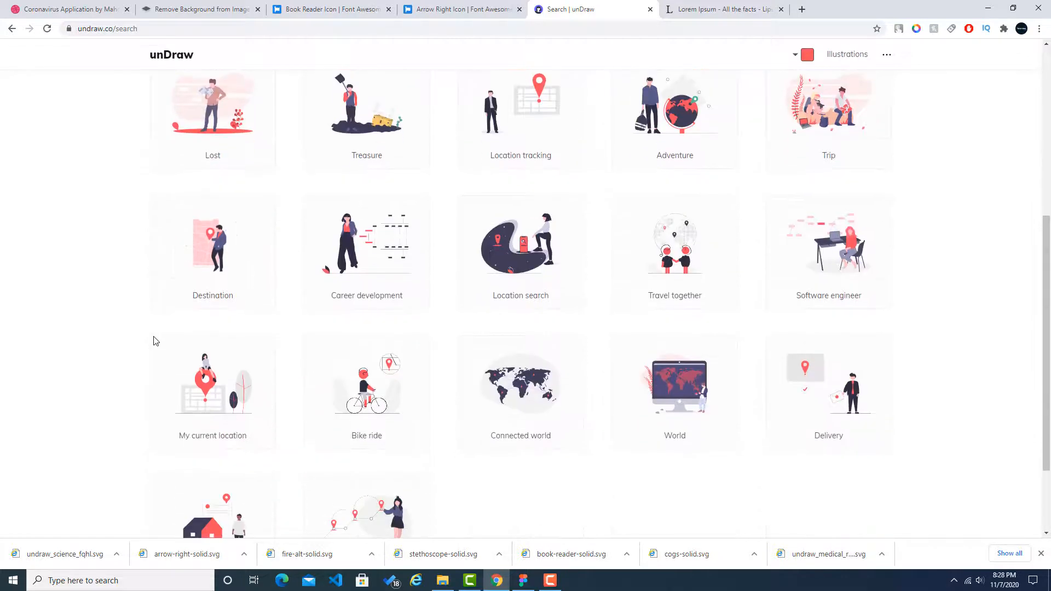
scroll(153, 340, up, 5)
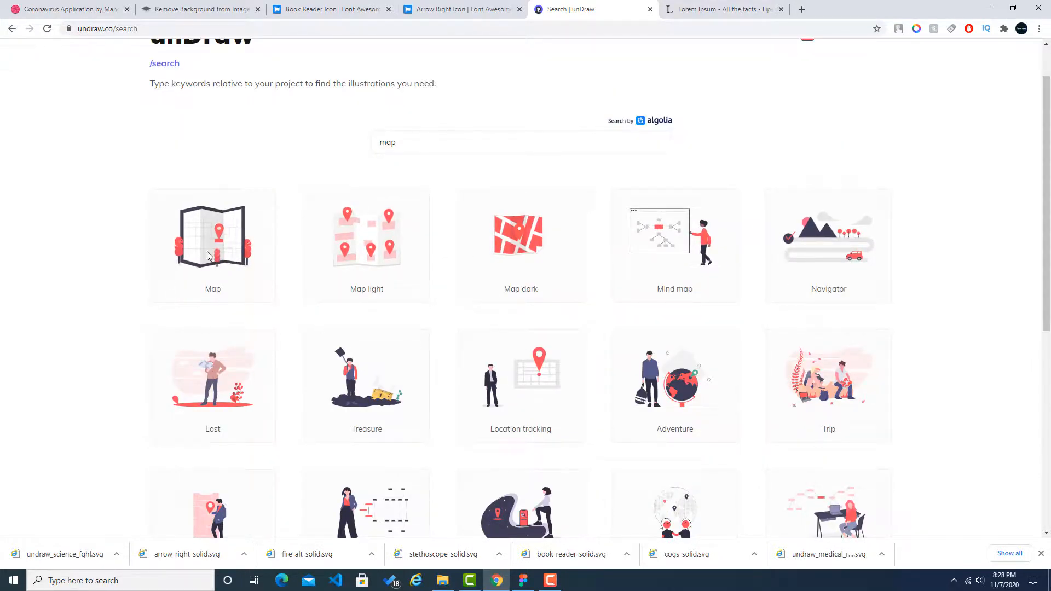
scroll(161, 263, down, 8)
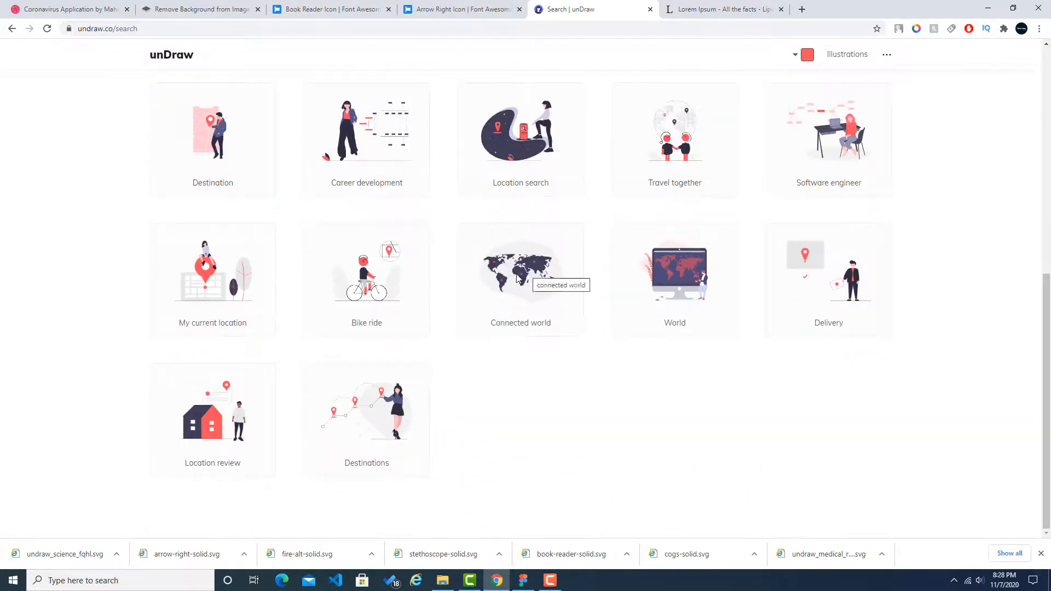
click(521, 282)
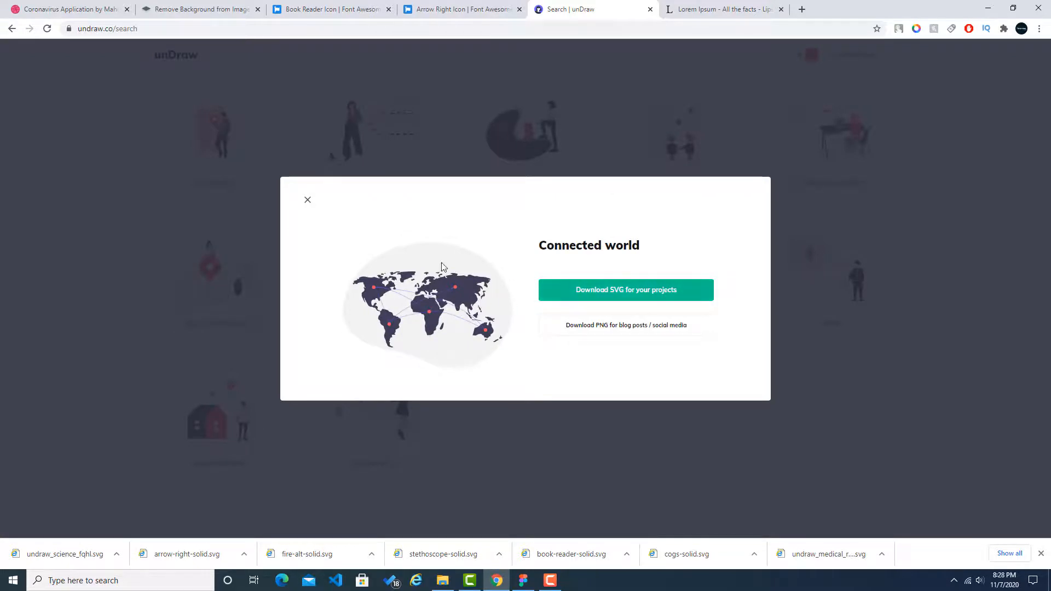
click(87, 6)
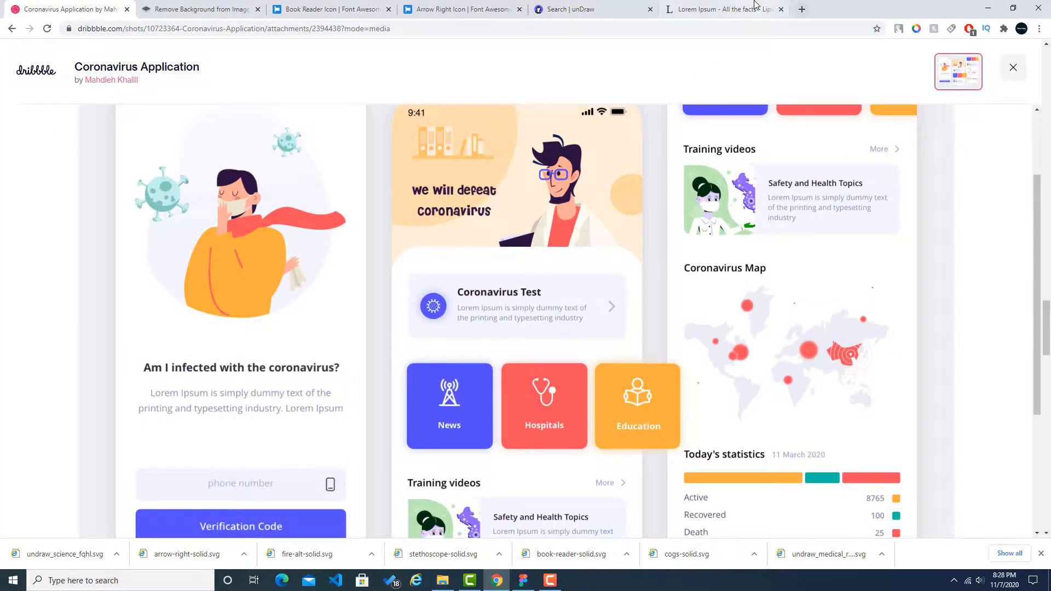
Step: Return to the unDraw search page from the Dribbble reference and download the Connected world illustration as SVG
click(728, 9)
click(109, 8)
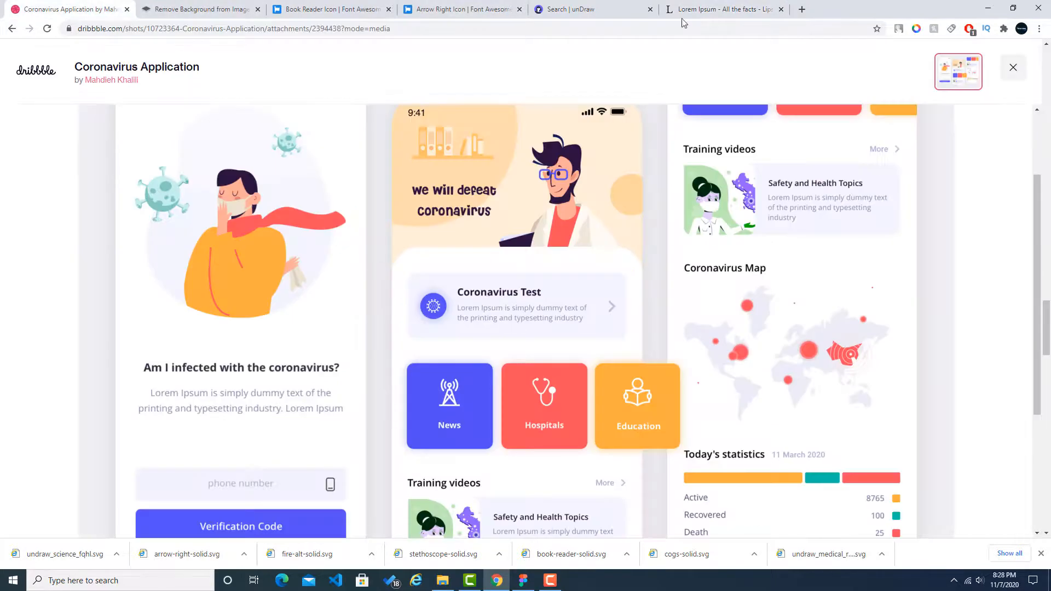
click(655, 7)
click(705, 4)
click(500, 5)
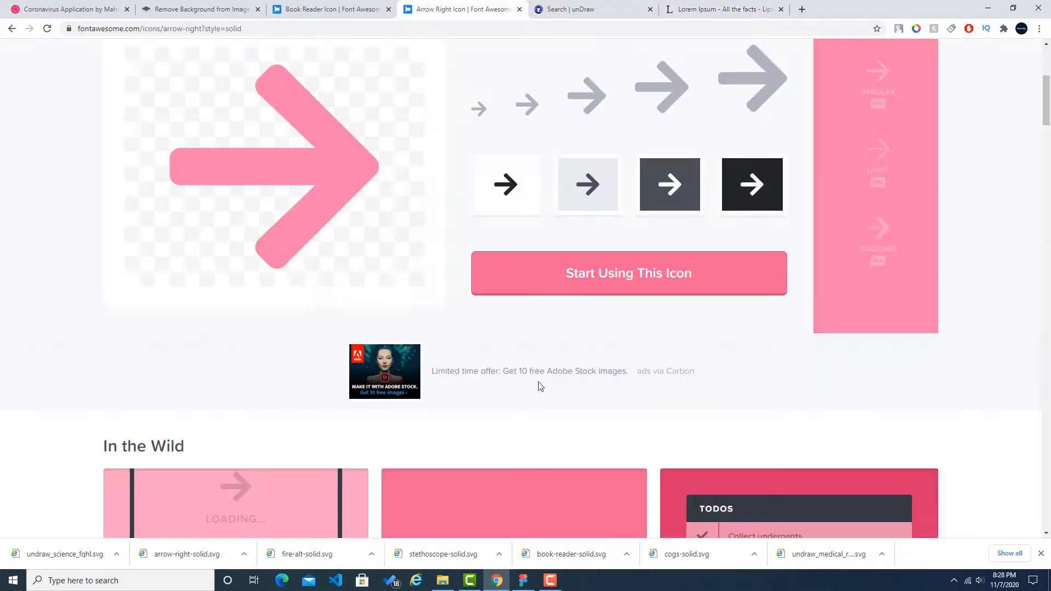
click(317, 6)
click(591, 5)
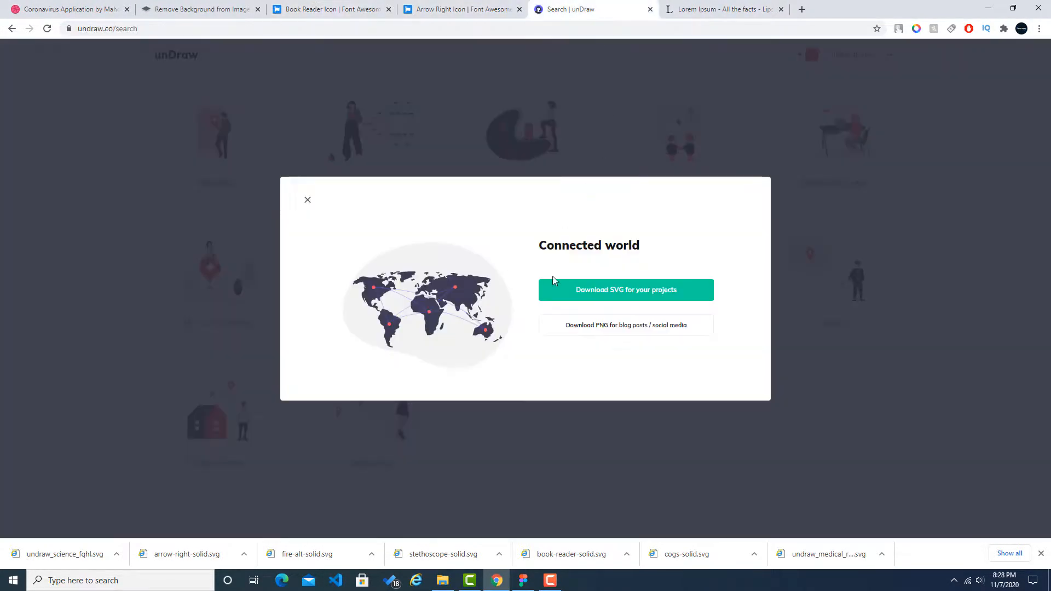
click(602, 289)
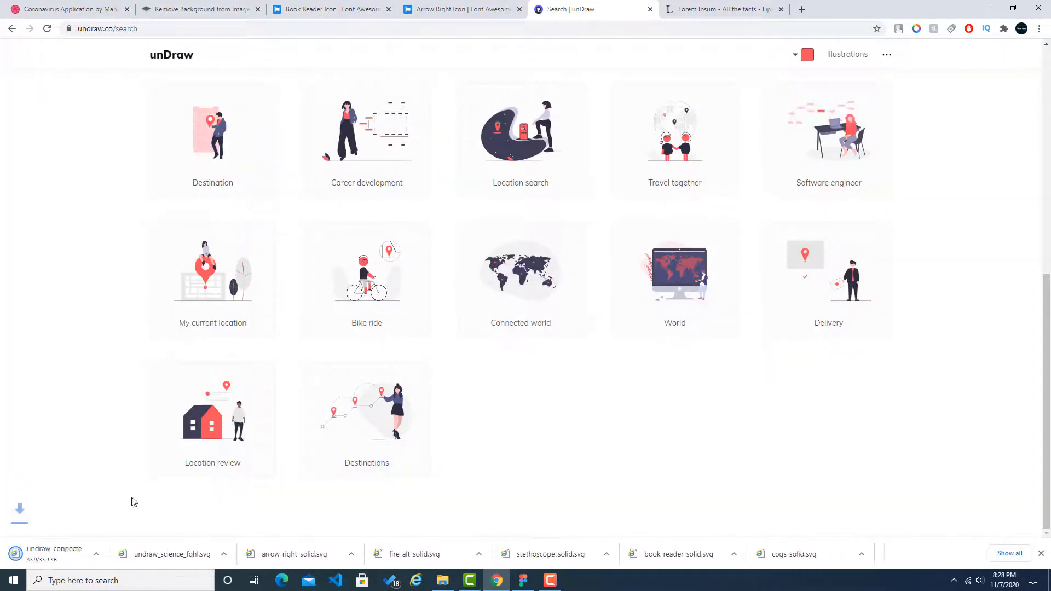
Step: Show the downloaded Connected world SVG in its folder and import it onto the third Test Screen in Figma
click(117, 554)
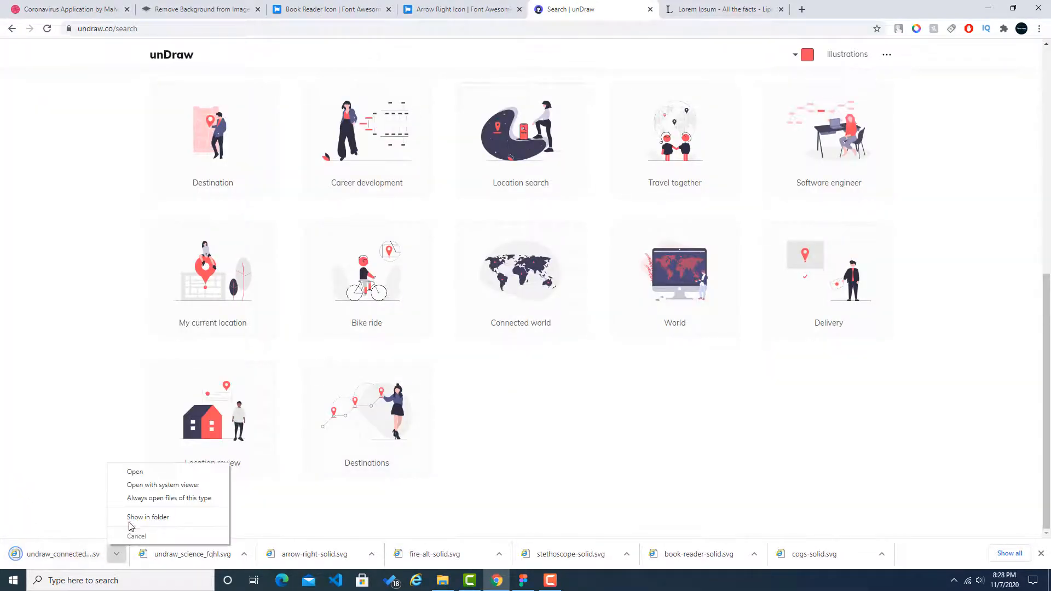
click(132, 517)
drag(122, 98, 677, 307)
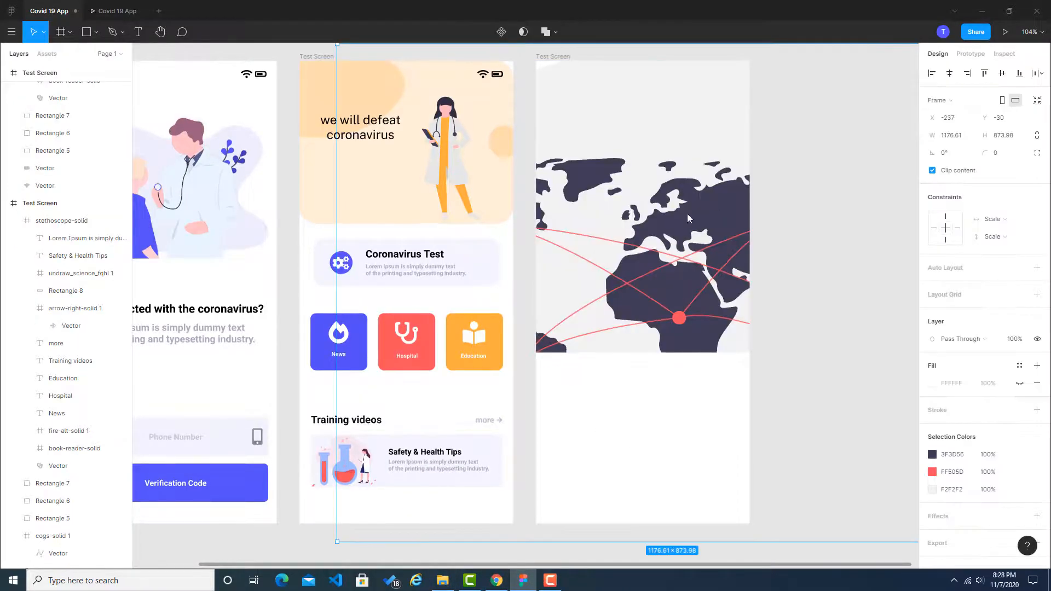
Step: Shrink the world map illustration to 362 × 269 and place it below the Safety & Health Tips card on the third screen
drag(688, 213, 660, 394)
drag(870, 207, 646, 173)
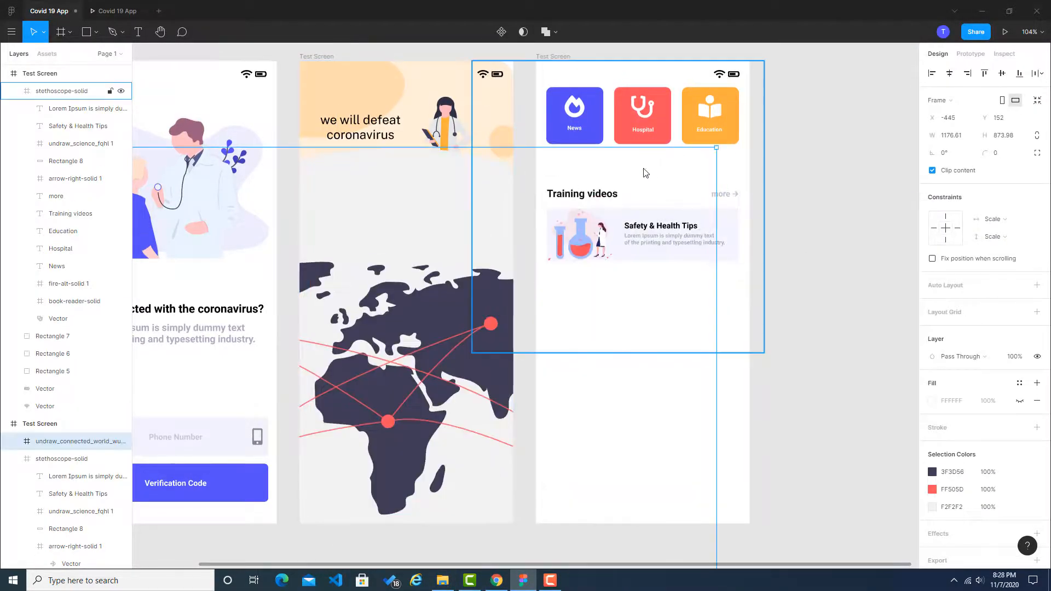
drag(717, 148, 421, 367)
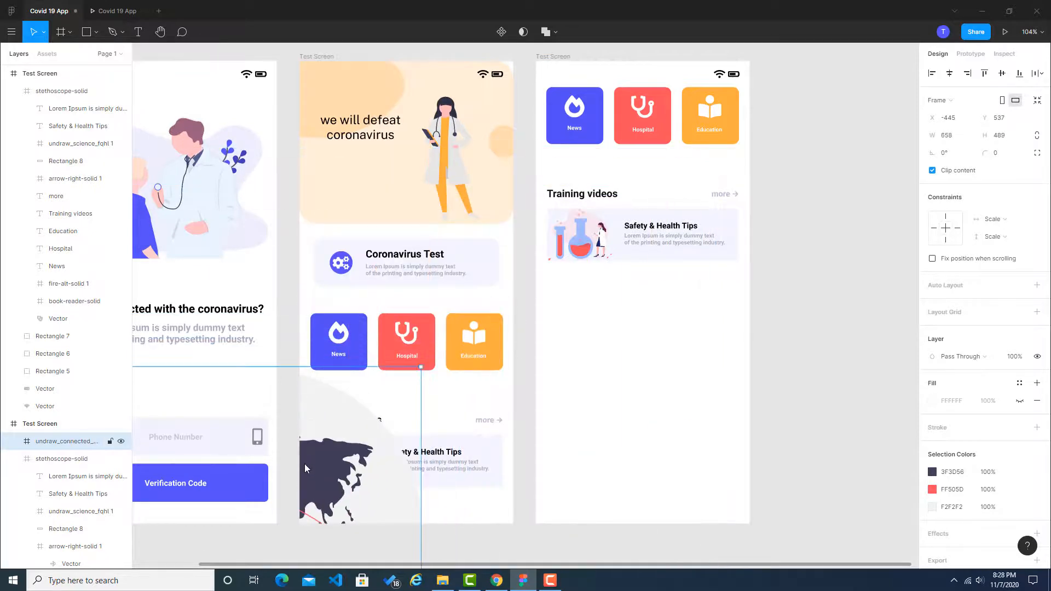
drag(304, 465, 692, 352)
drag(687, 392, 747, 332)
drag(697, 386, 697, 350)
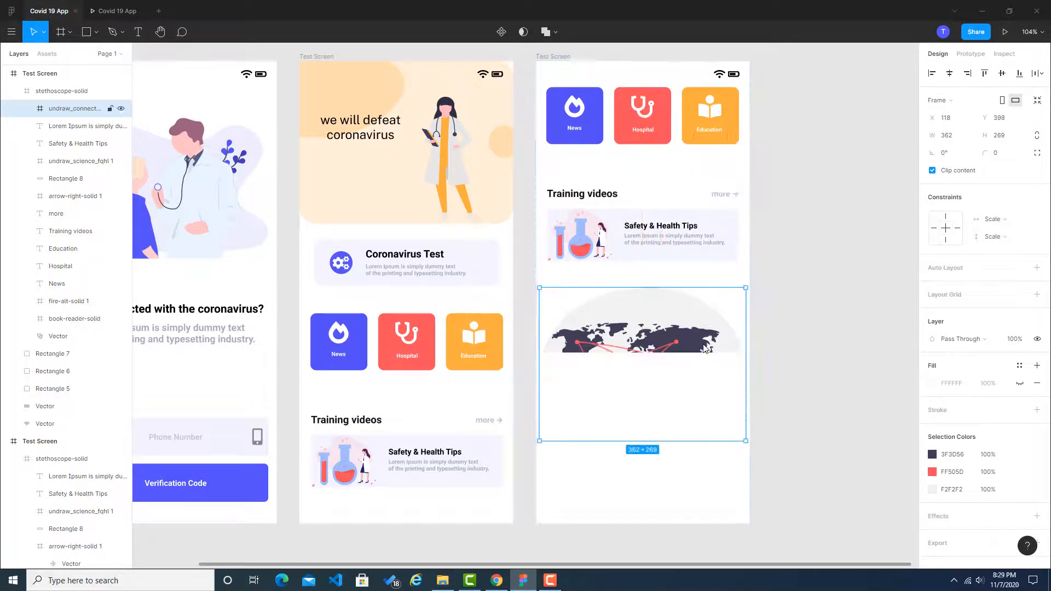
click(820, 340)
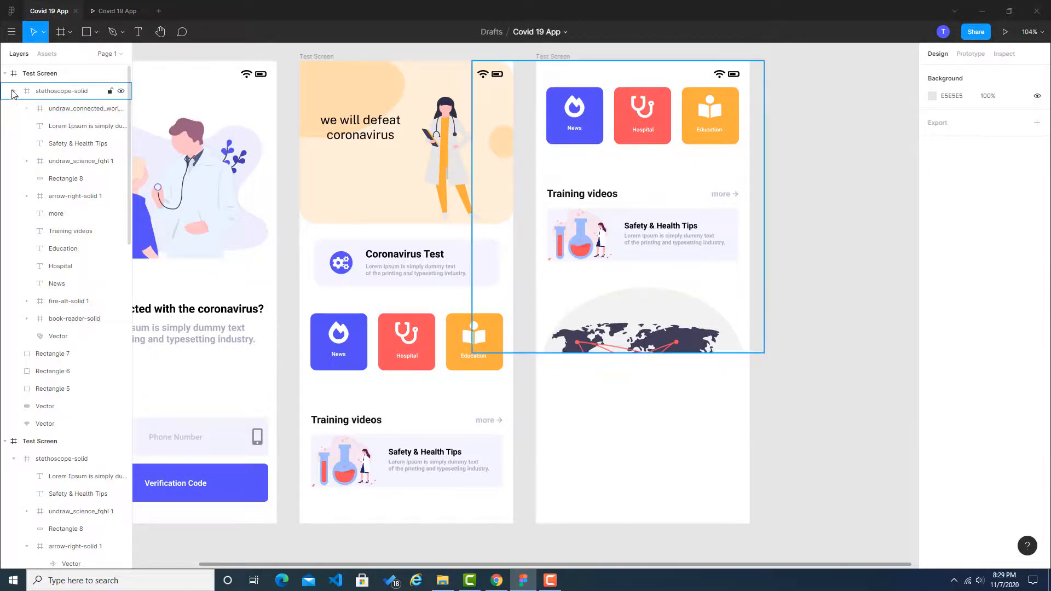
Step: Move the connected world layer out of the stethoscope-solid frame, directly into the third Test Screen, and shift the map slightly up
click(667, 349)
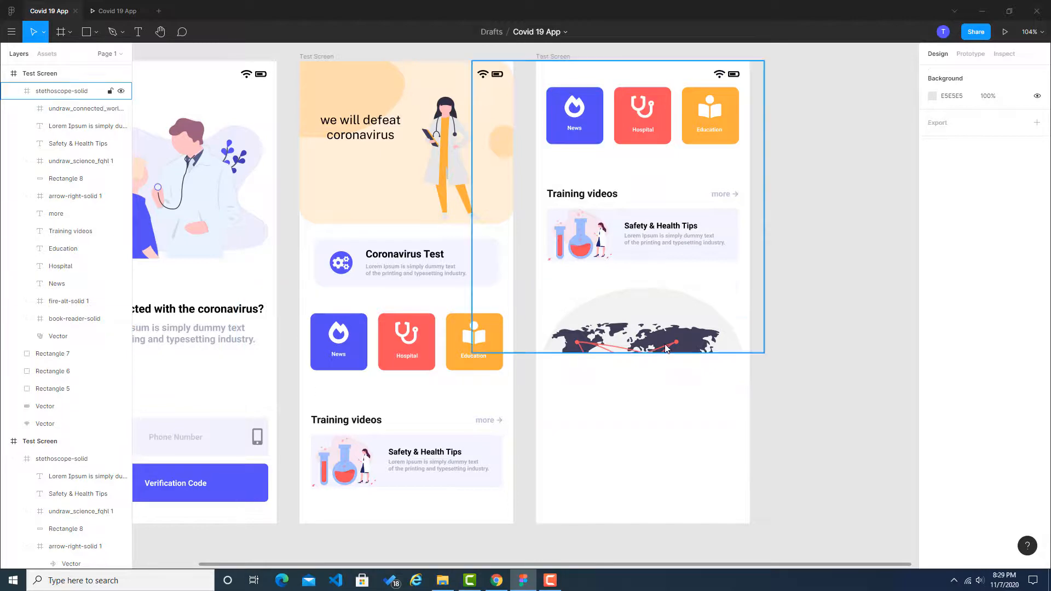
click(875, 382)
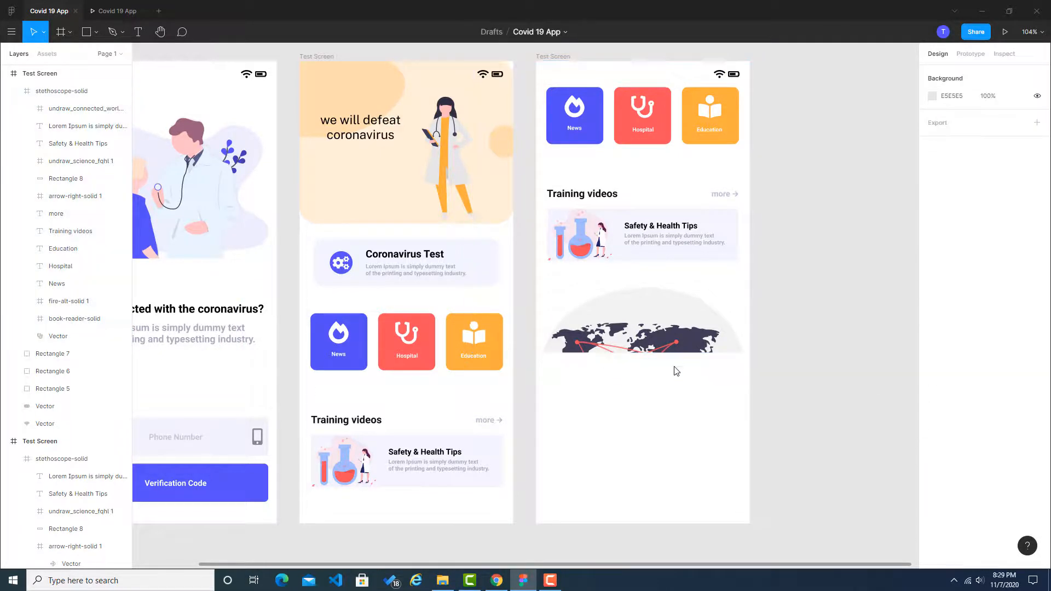
ctrl+click(661, 319)
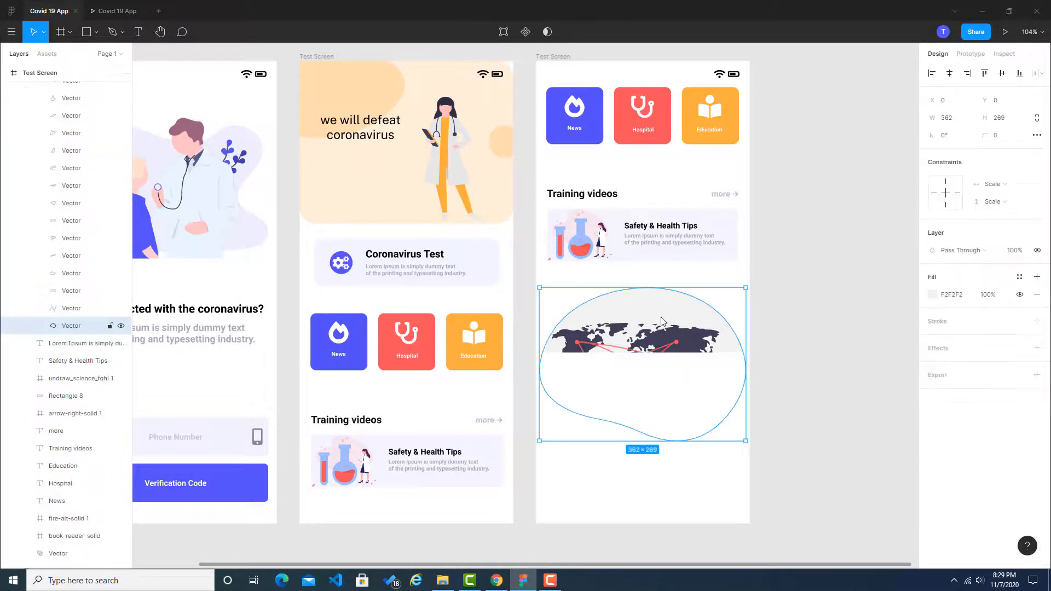
scroll(90, 328, up, 5)
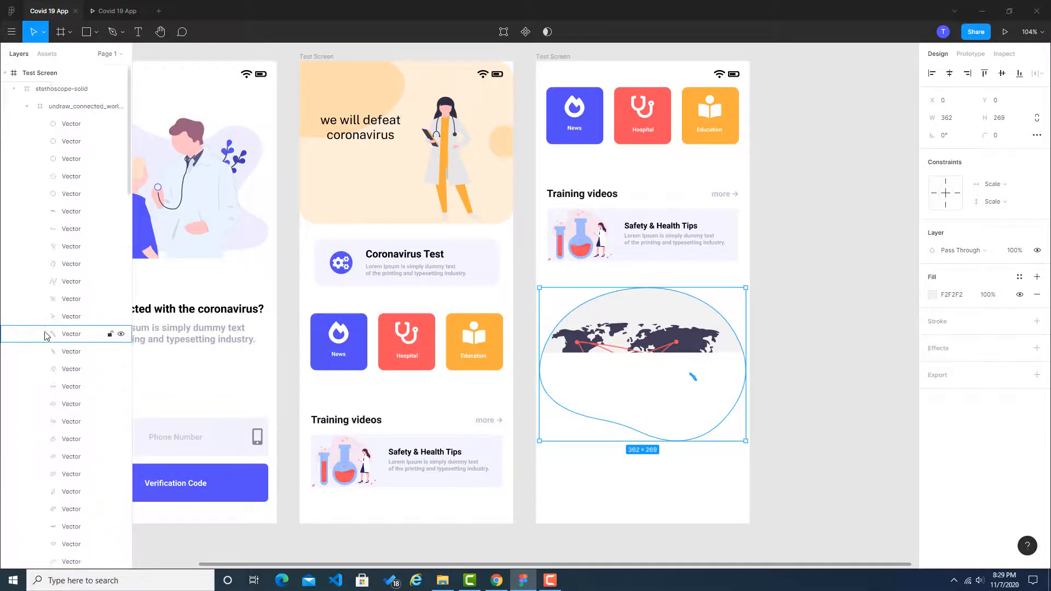
click(28, 109)
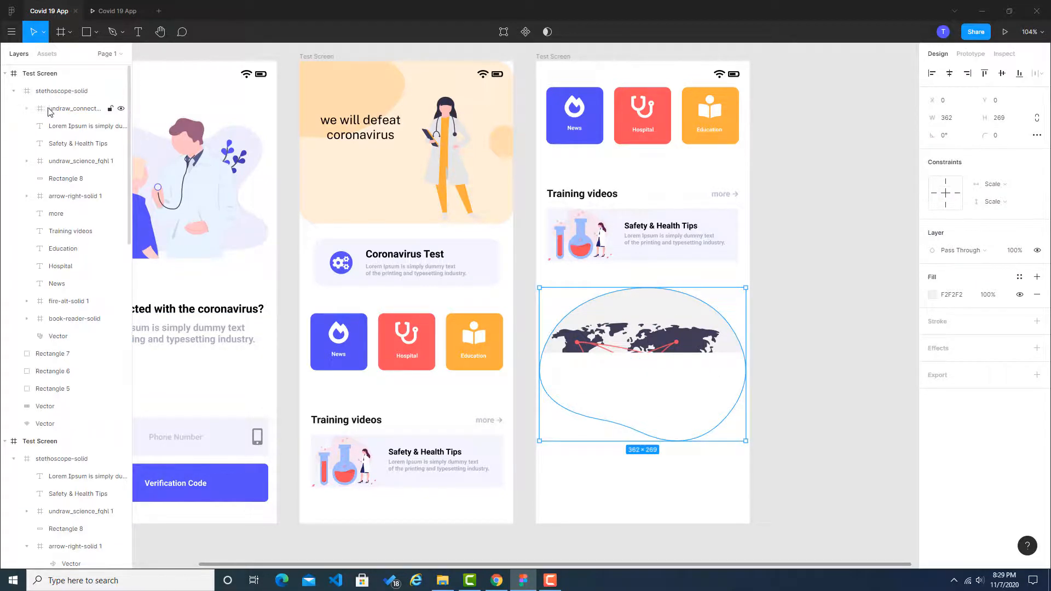
drag(60, 114, 31, 86)
click(809, 310)
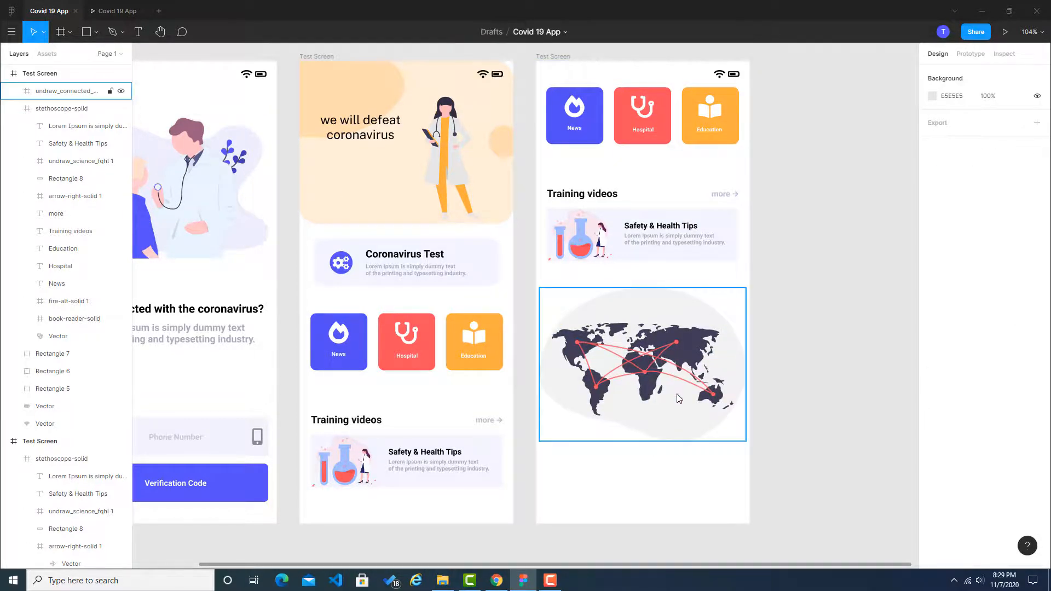
drag(679, 390, 681, 353)
click(837, 350)
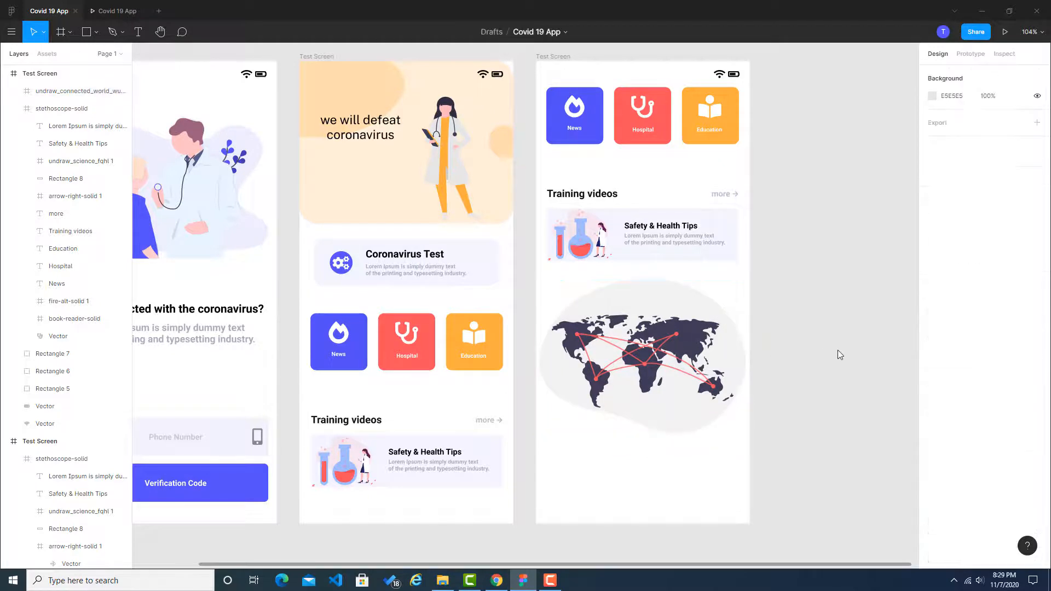
Step: Inspect the Americas shape in the world map and compare the map with the Dribbble reference's Coronavirus Map
scroll(715, 359, up, 5)
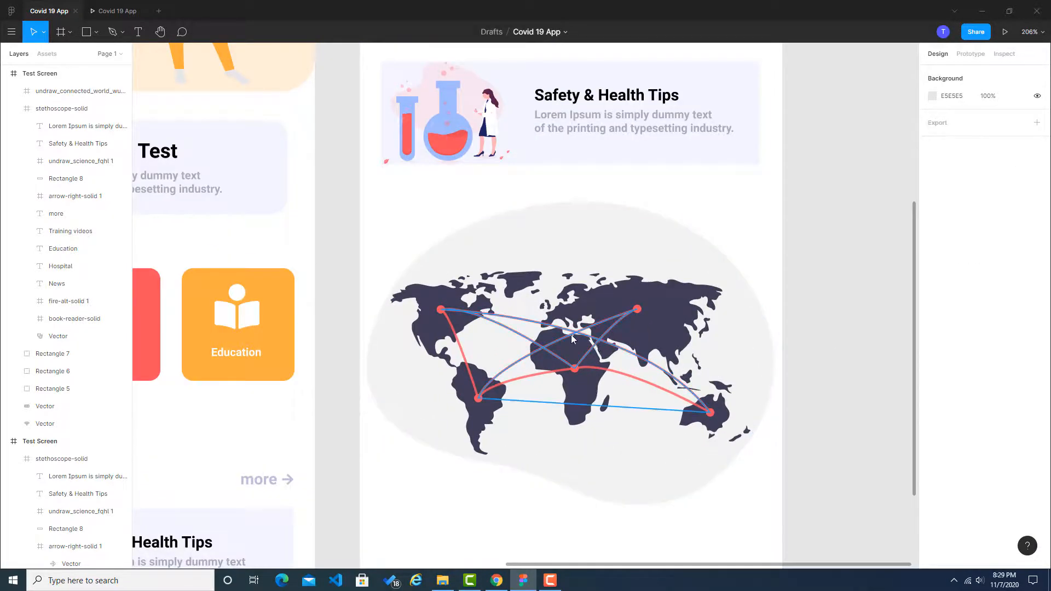
click(426, 321)
double_click(426, 322)
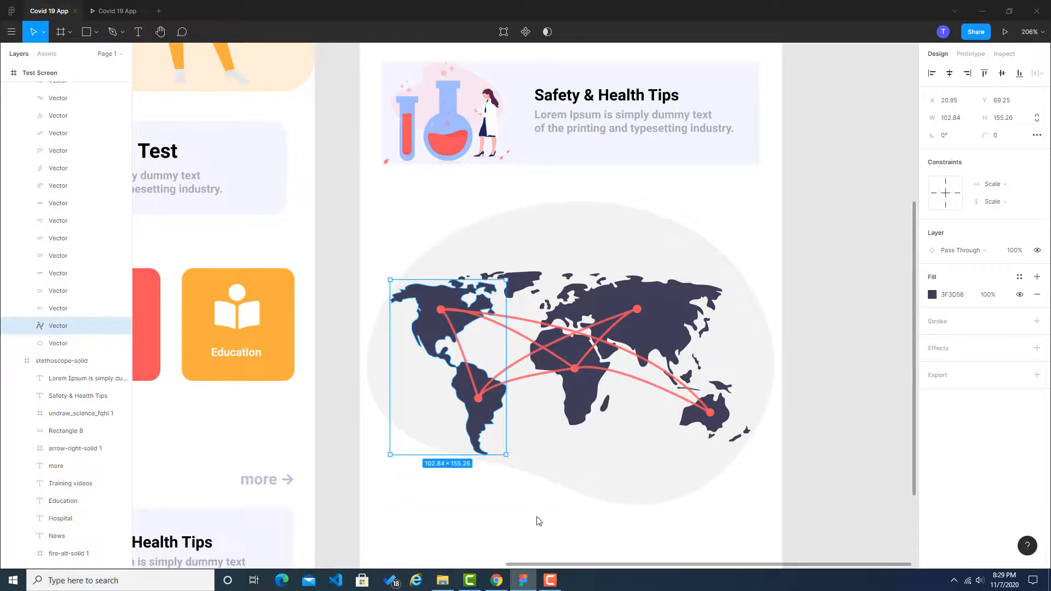
click(497, 581)
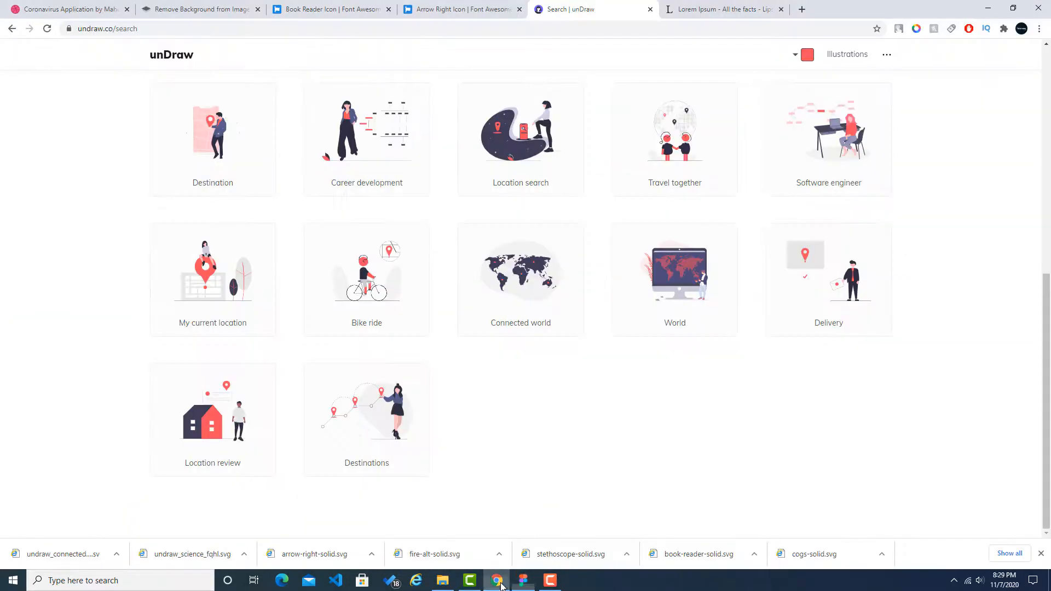
click(82, 9)
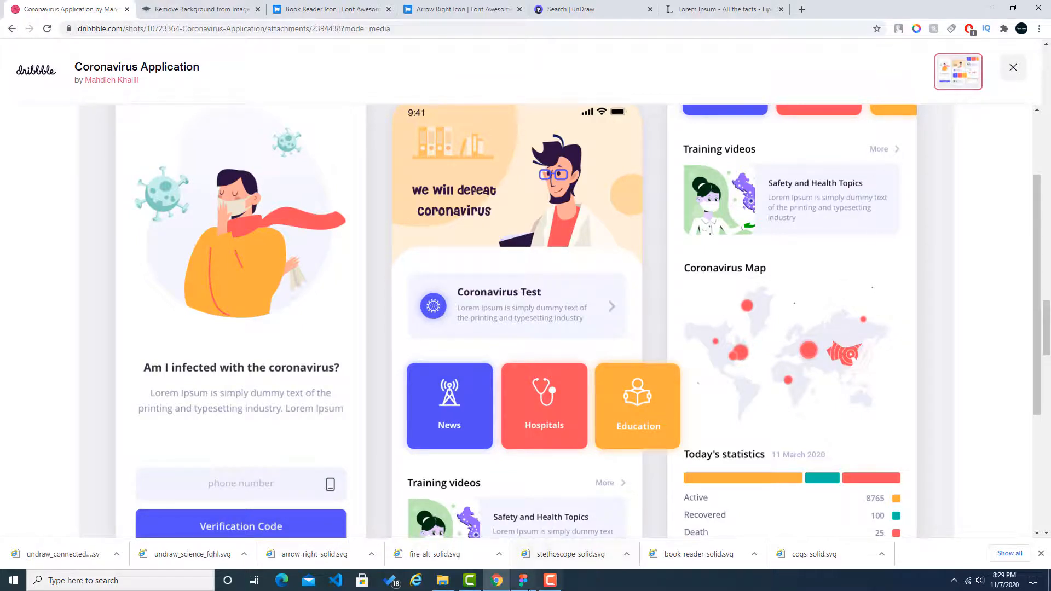
click(524, 581)
click(814, 307)
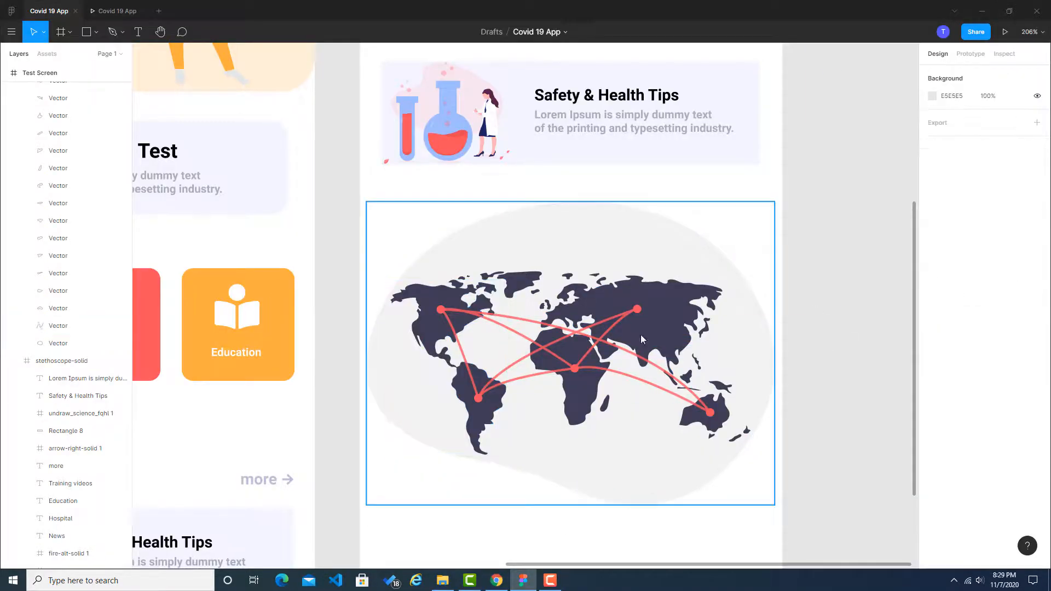
Step: Move the world map down to X 7, Y 415, leaving room for a heading above it
scroll(601, 363, down, 5)
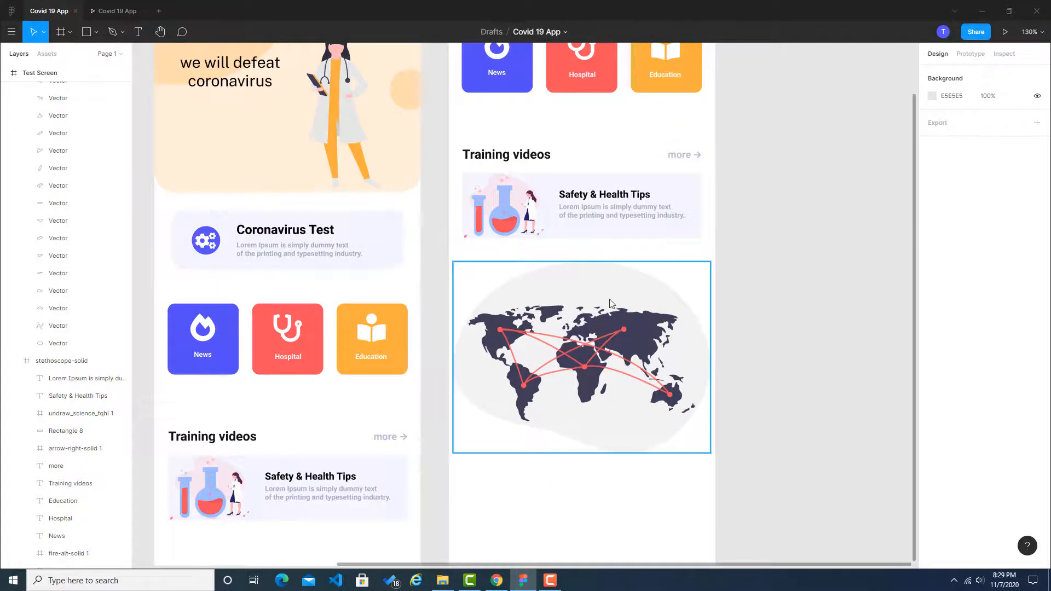
drag(610, 314, 612, 336)
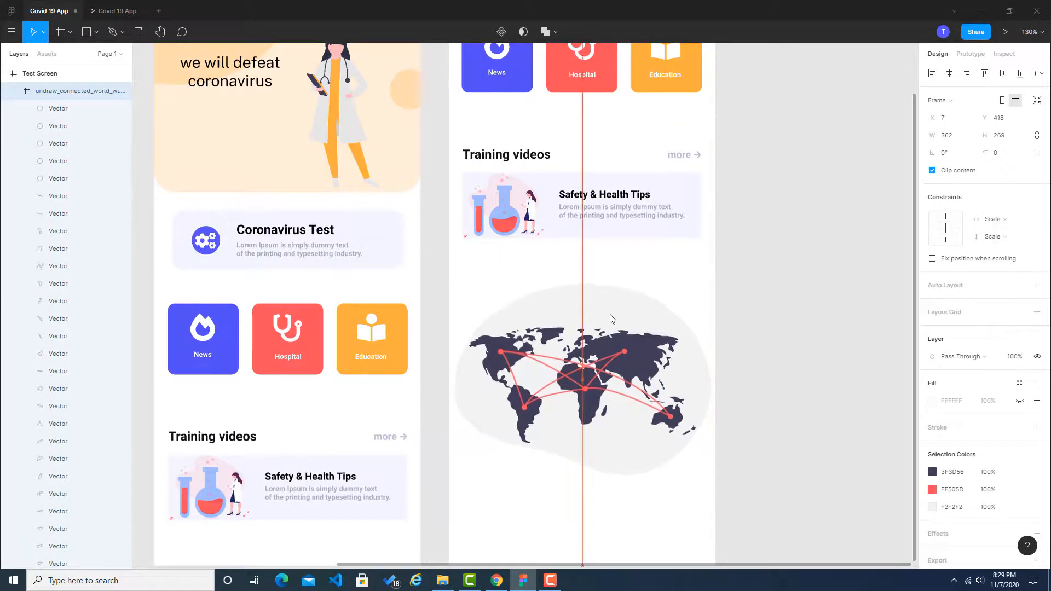
click(790, 326)
Step: Select the stethoscope-solid frame that holds the third screen's Training videos heading
click(502, 254)
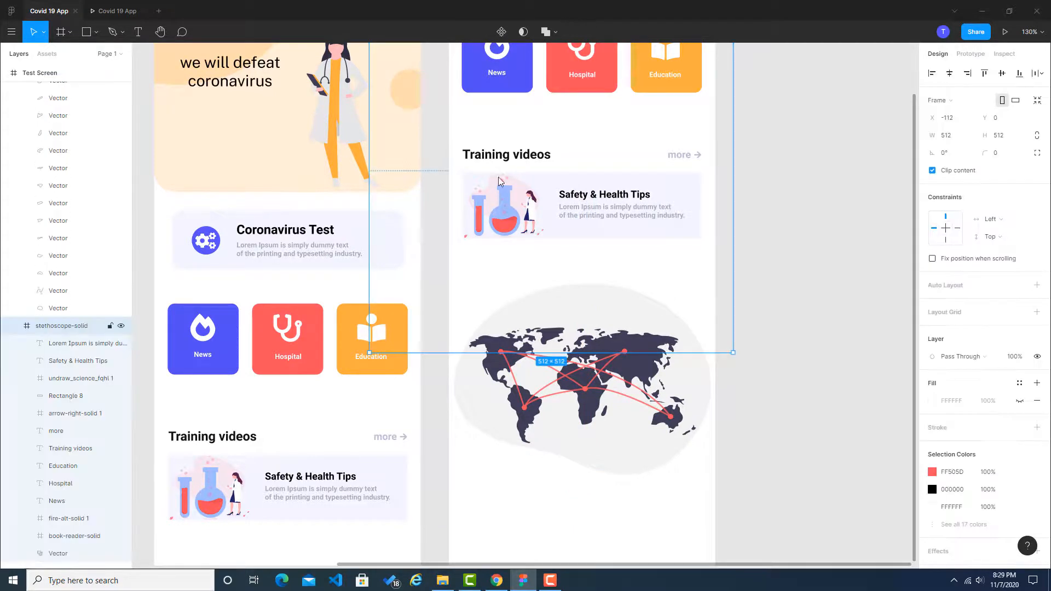
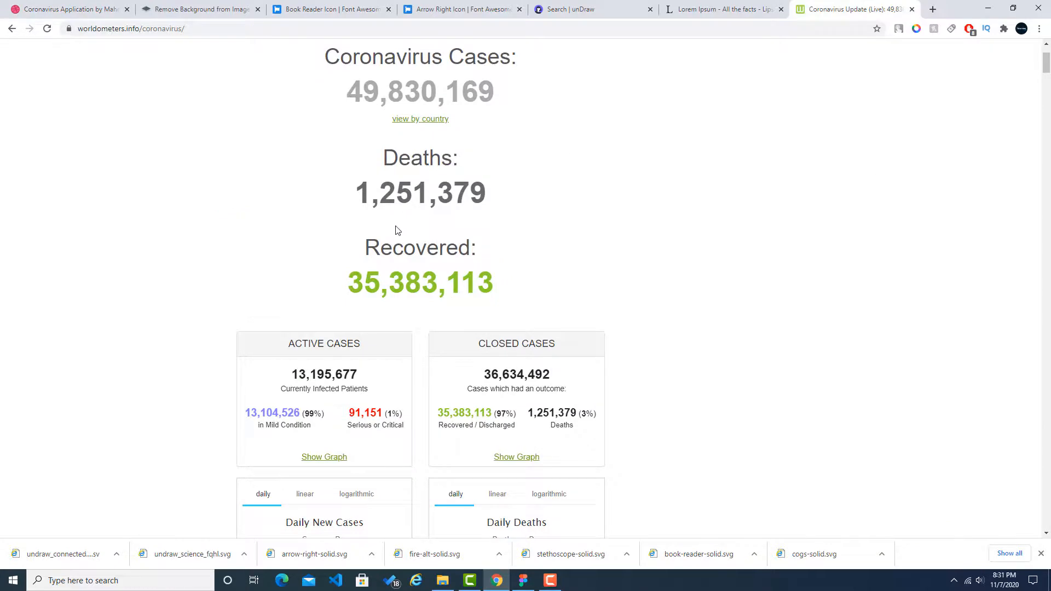
Step: Switch to Figma and rename the third Test Screen frame, the one with the world map, as Final Screen
click(523, 580)
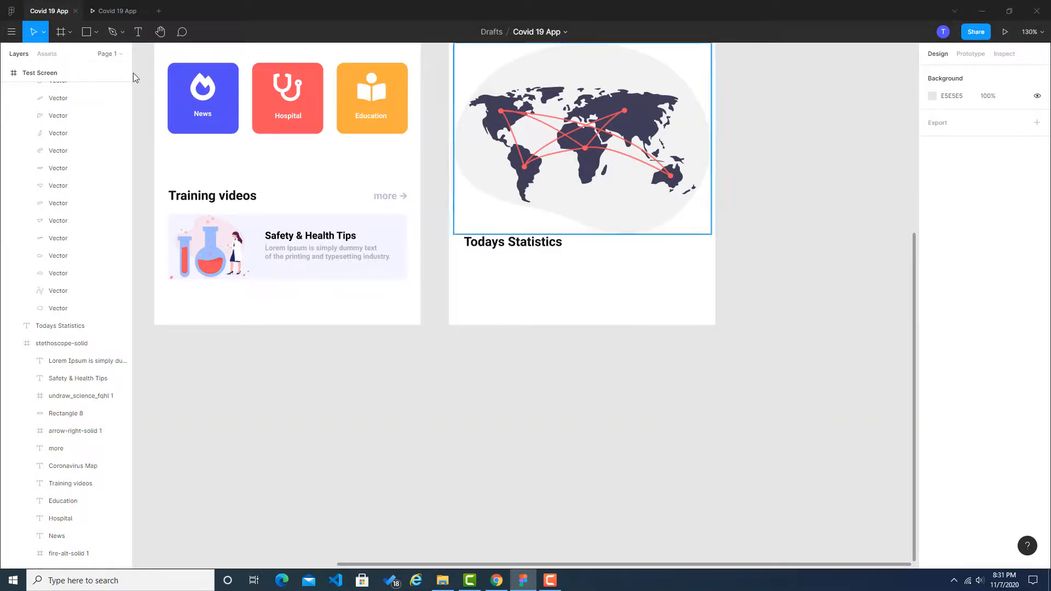
scroll(492, 135, up, 6)
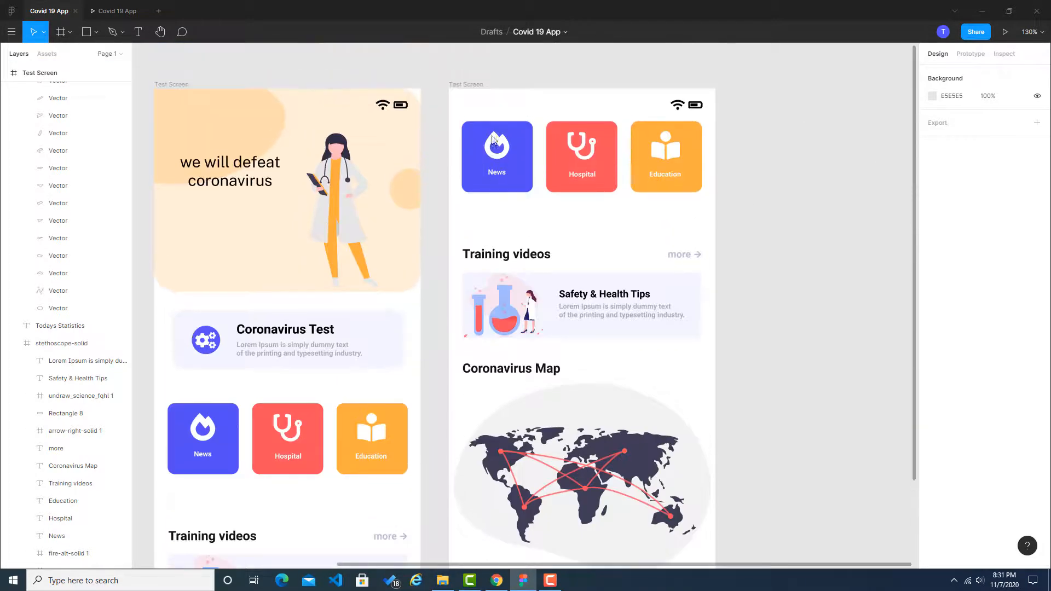
double_click(476, 85)
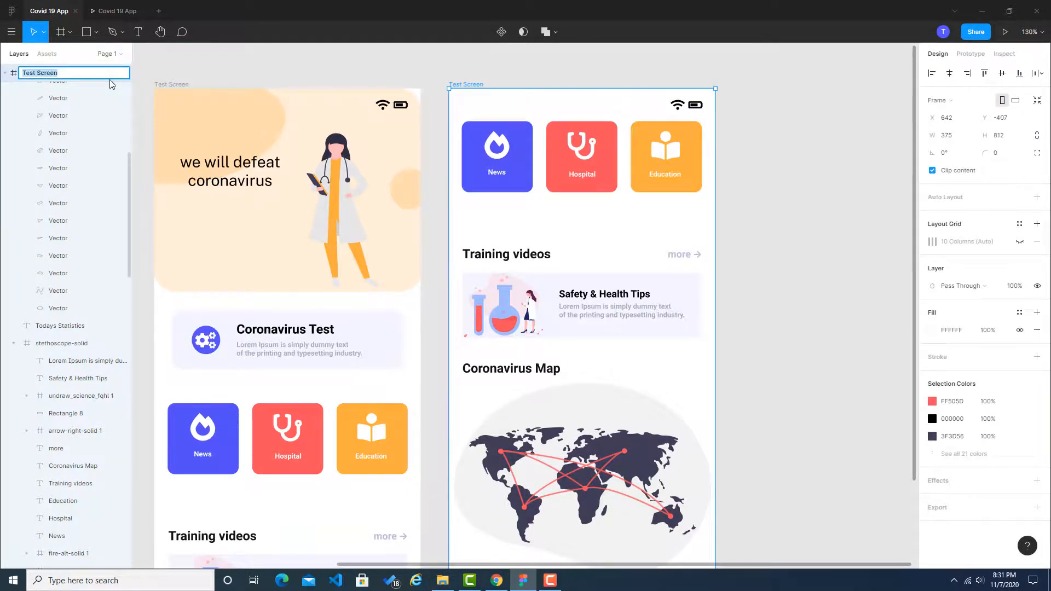
text(Final)
key(Return)
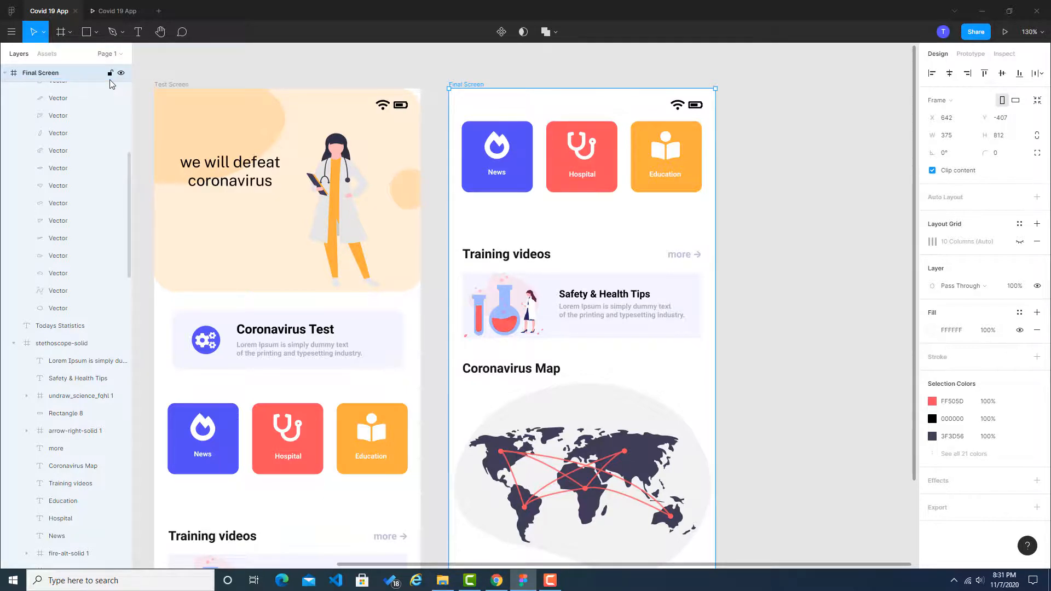
Step: Show the 10-column layout grid on the Final Screen frame
scroll(672, 180, up, 1)
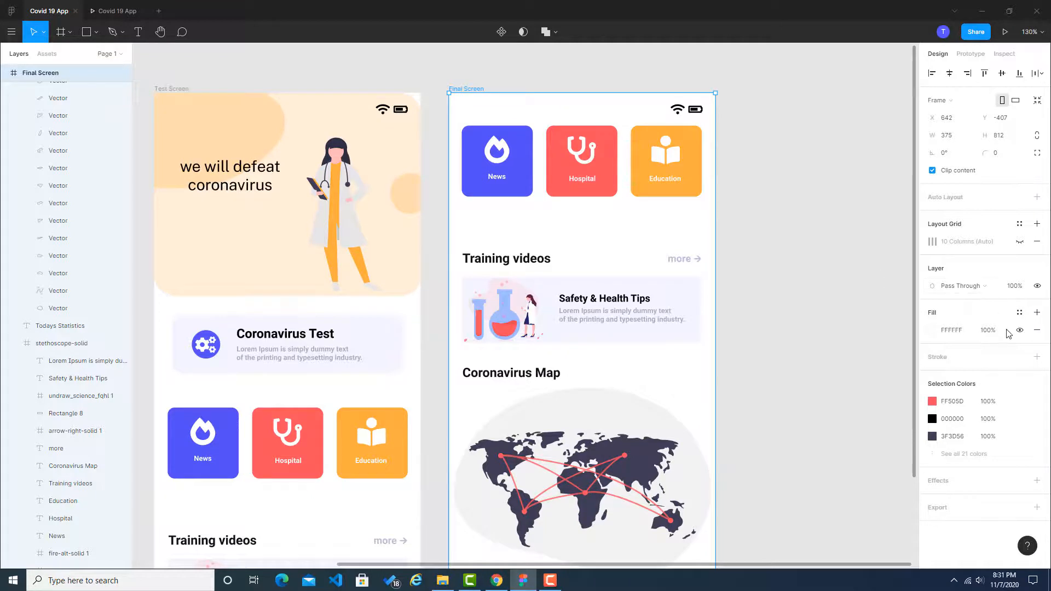
click(885, 277)
click(479, 93)
click(1019, 242)
scroll(881, 355, down, 5)
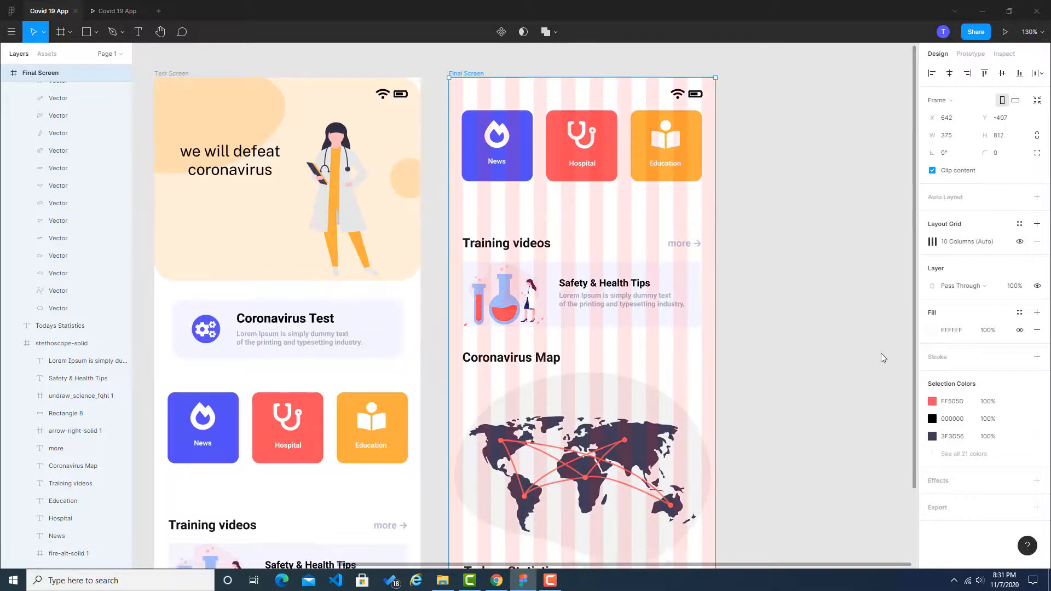
Step: Draw a rectangle about 217 × 18 below the Todays Statistics heading, starting at X 20, Y 718
scroll(513, 409, up, 5)
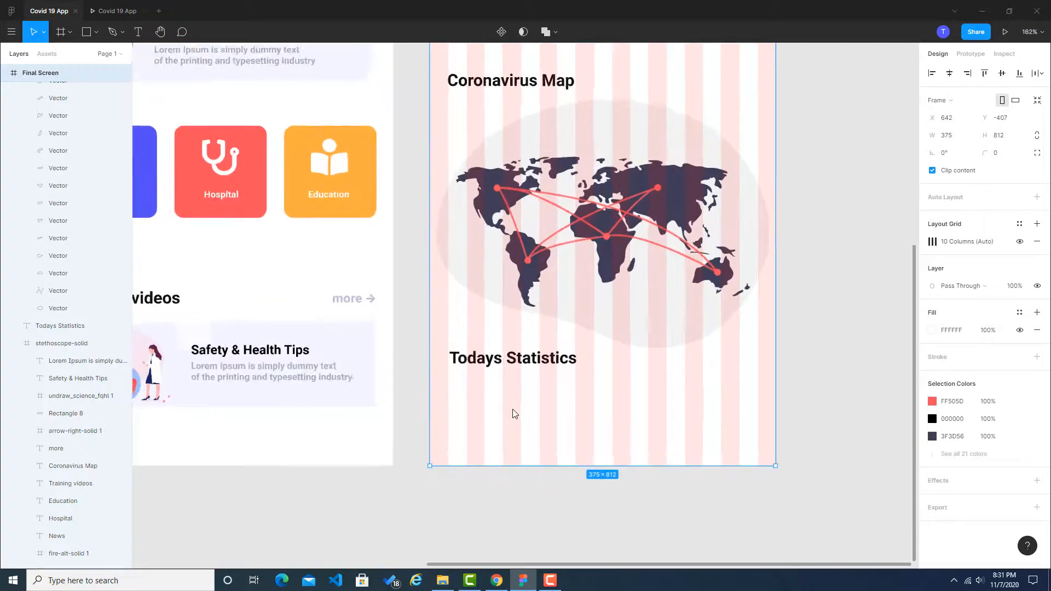
click(123, 32)
click(92, 34)
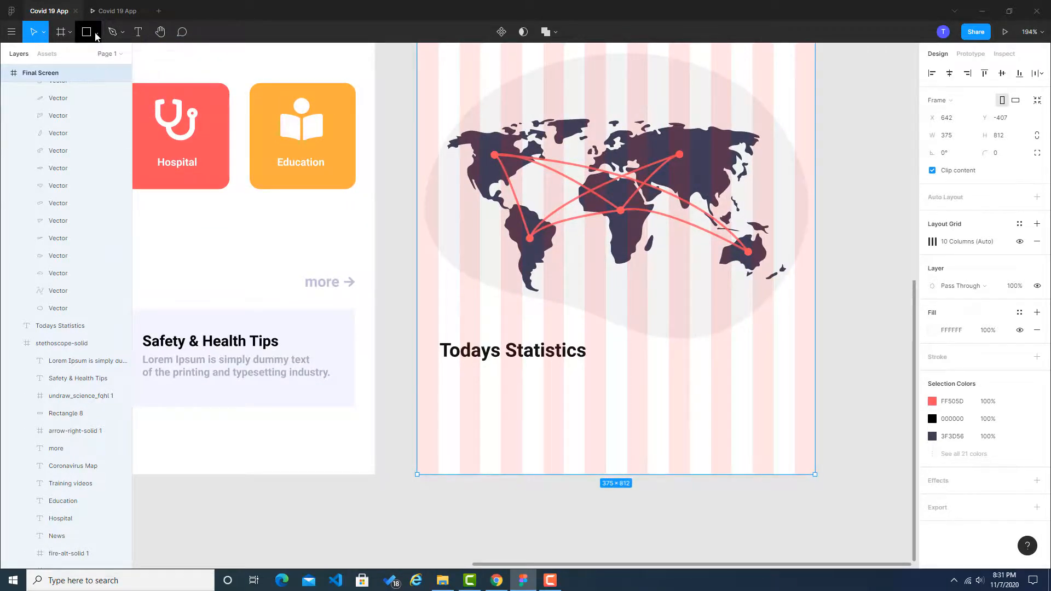
click(93, 34)
click(91, 55)
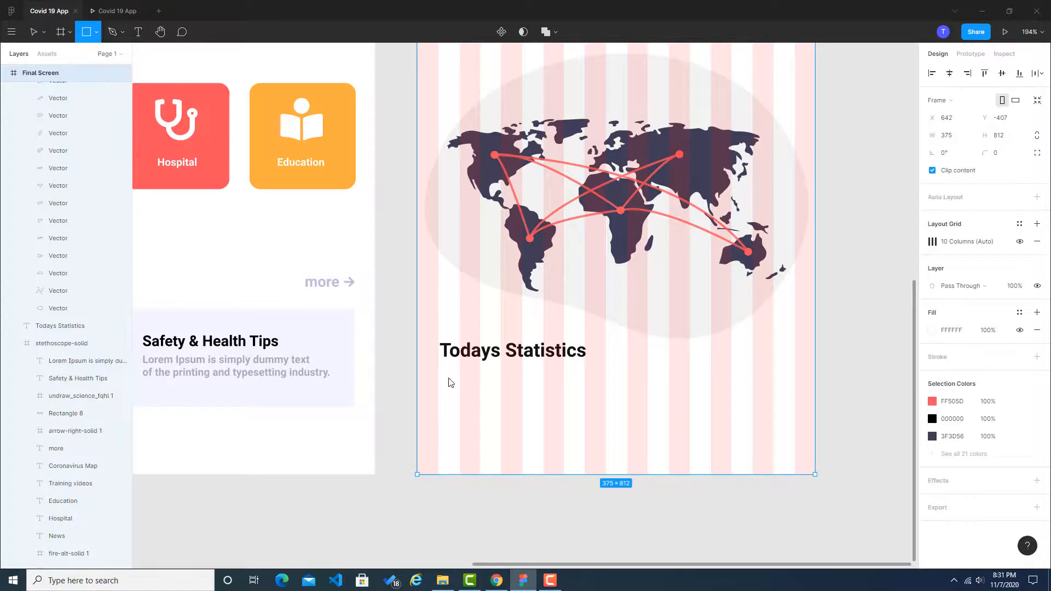
drag(439, 375, 669, 394)
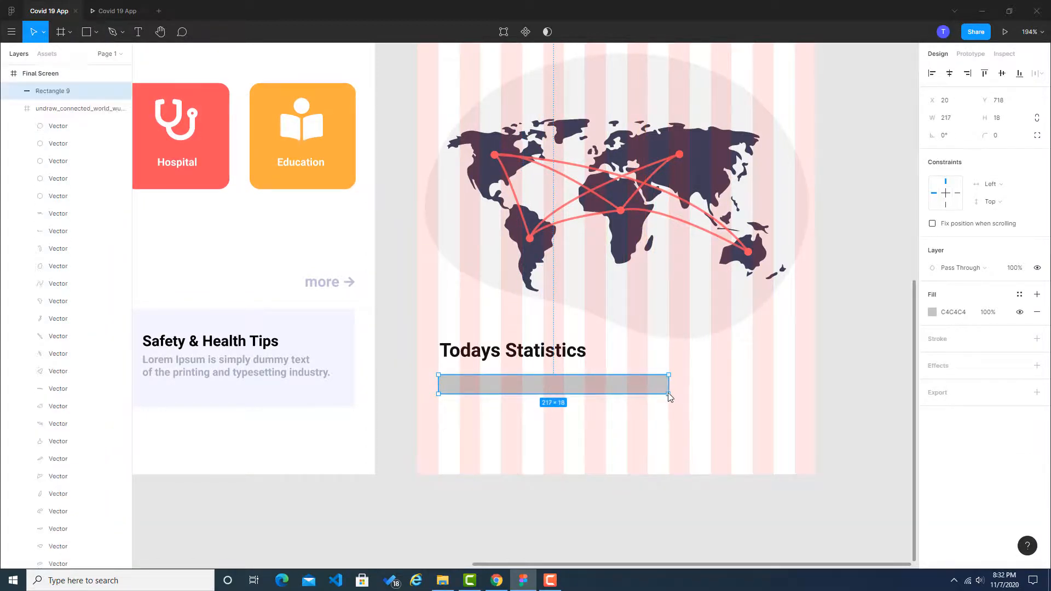
Step: Draw a second rectangle about 71 × 18 in line with the first statistics bar, leaving a small gap between them
ctrl+scroll(675, 386, up, 5)
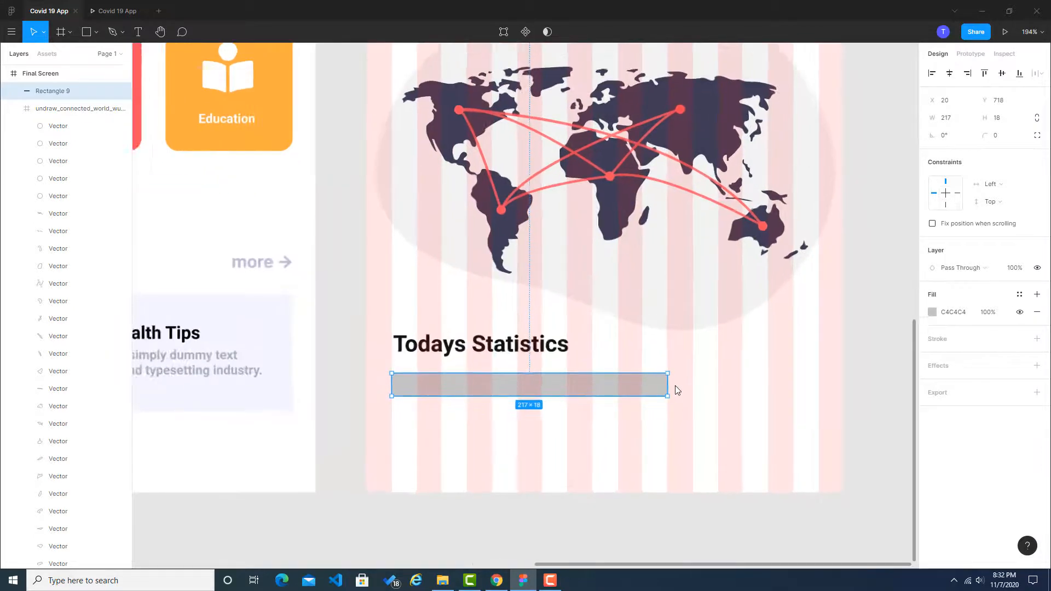
click(675, 382)
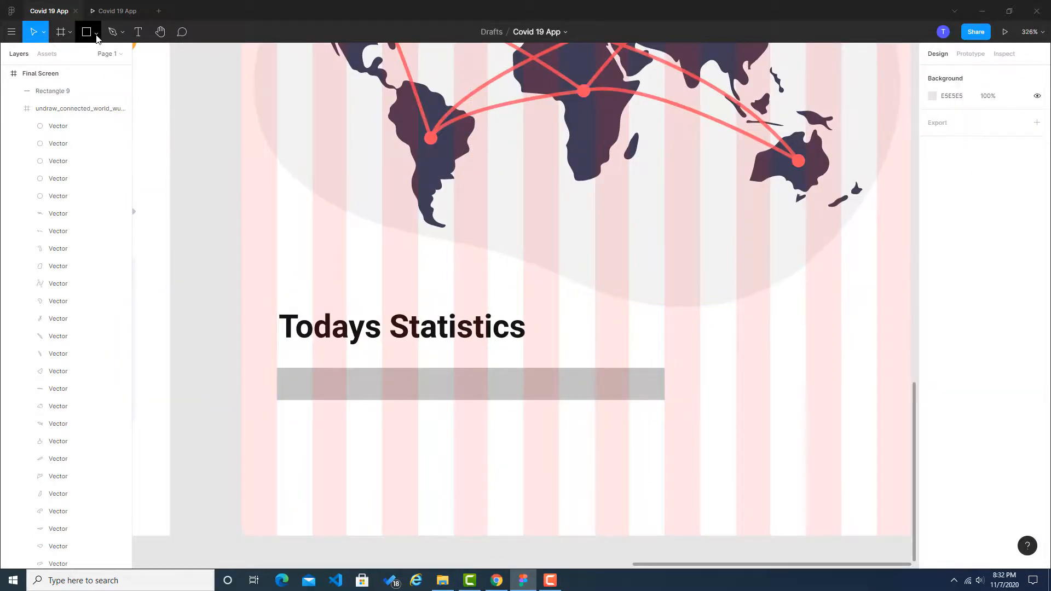
key(r)
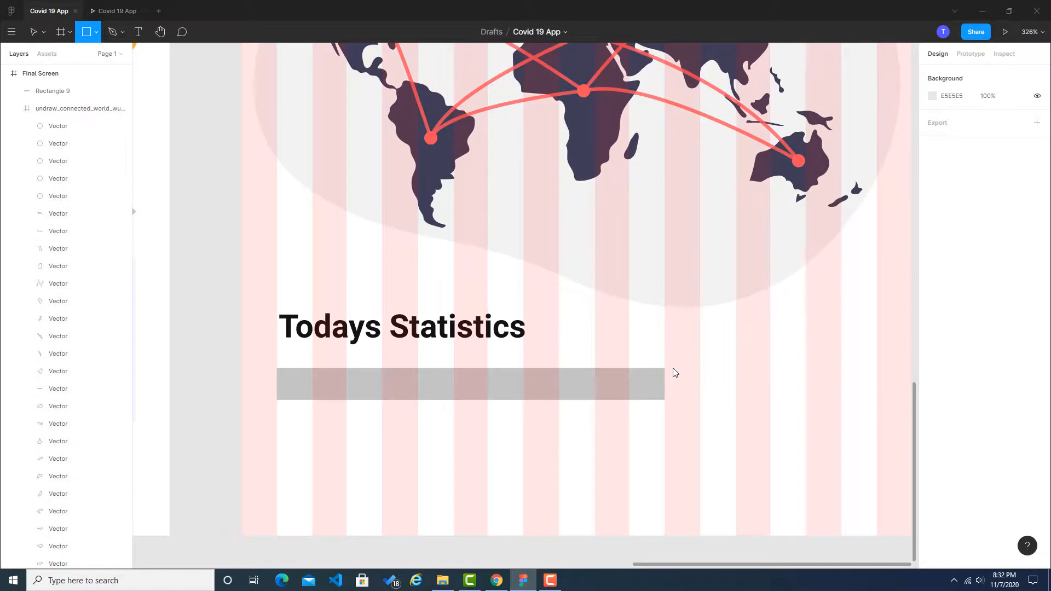
drag(674, 368, 801, 404)
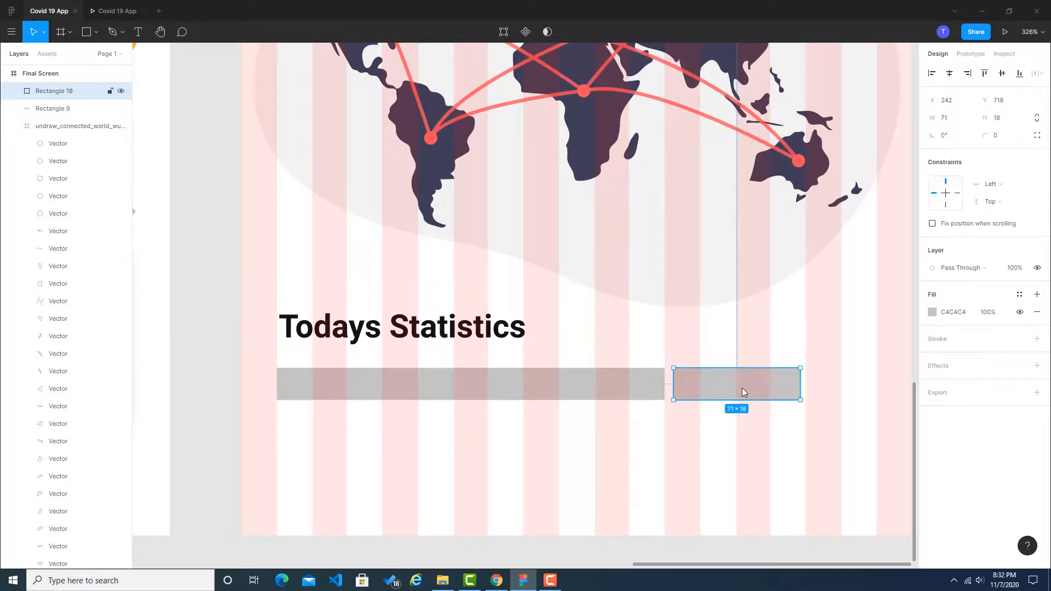
click(812, 387)
Step: Duplicate the second statistics bar as a third one beside it, about 55 wide, and leave small gaps between the bars
click(783, 378)
key(ctrl+c)
key(ctrl+v)
drag(788, 387, 878, 383)
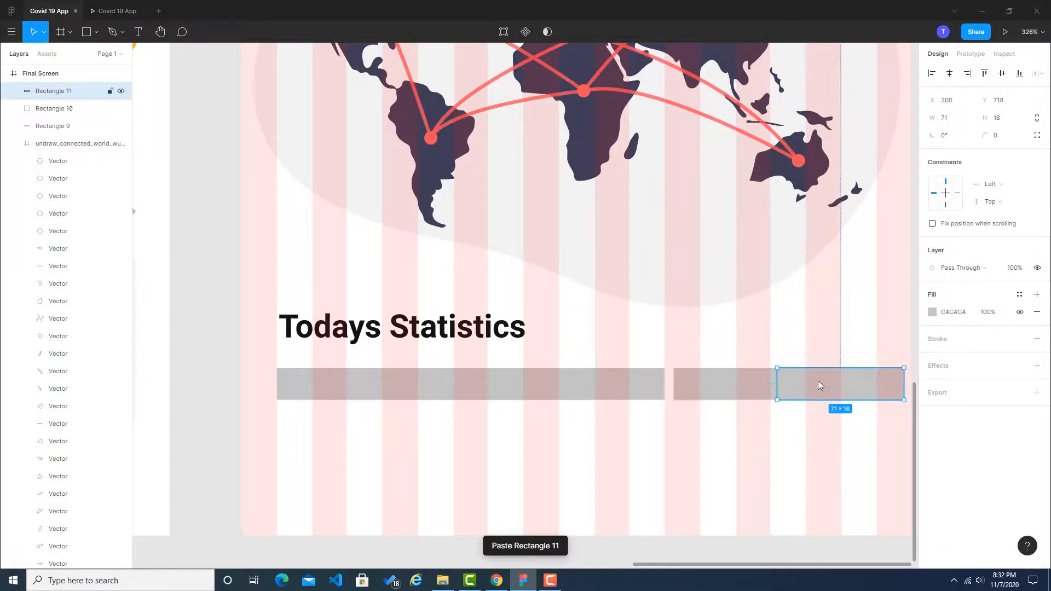
mouse_move(777, 381)
mouse_down()
mouse_move(820, 385)
mouse_move(771, 390)
mouse_up()
click(777, 420)
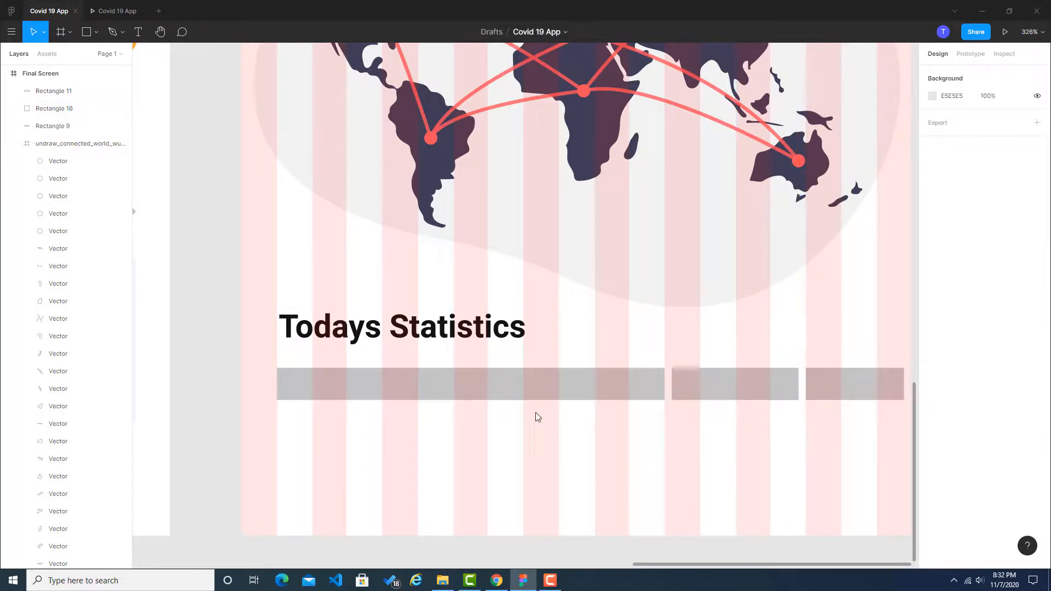
Step: Compare the Dribbble reference's Today's statistics bar with the Active Cases figure on Worldometers, then return to the Figma bars
click(544, 386)
click(497, 581)
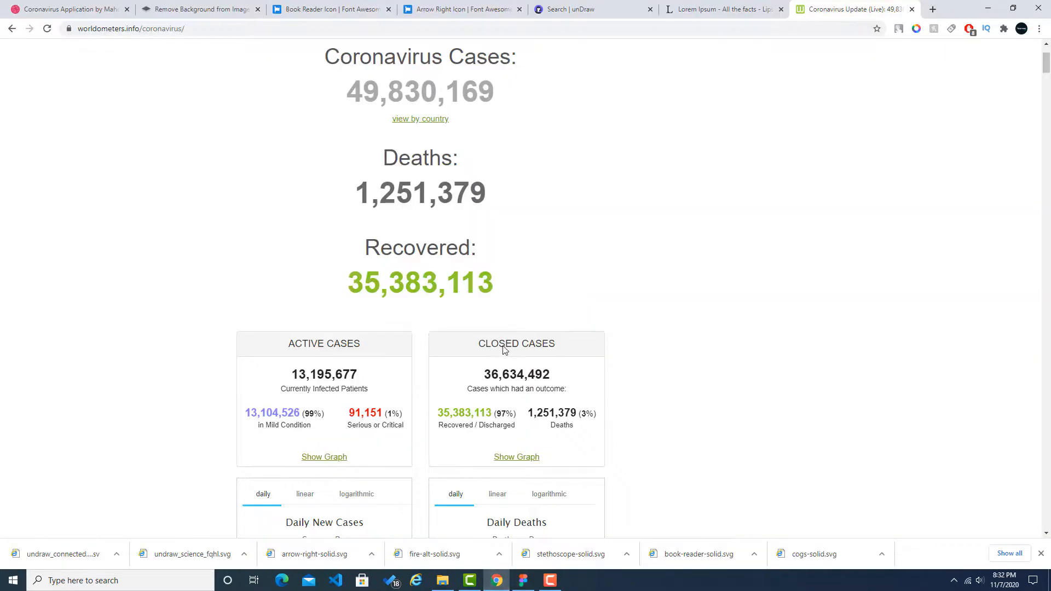
click(80, 8)
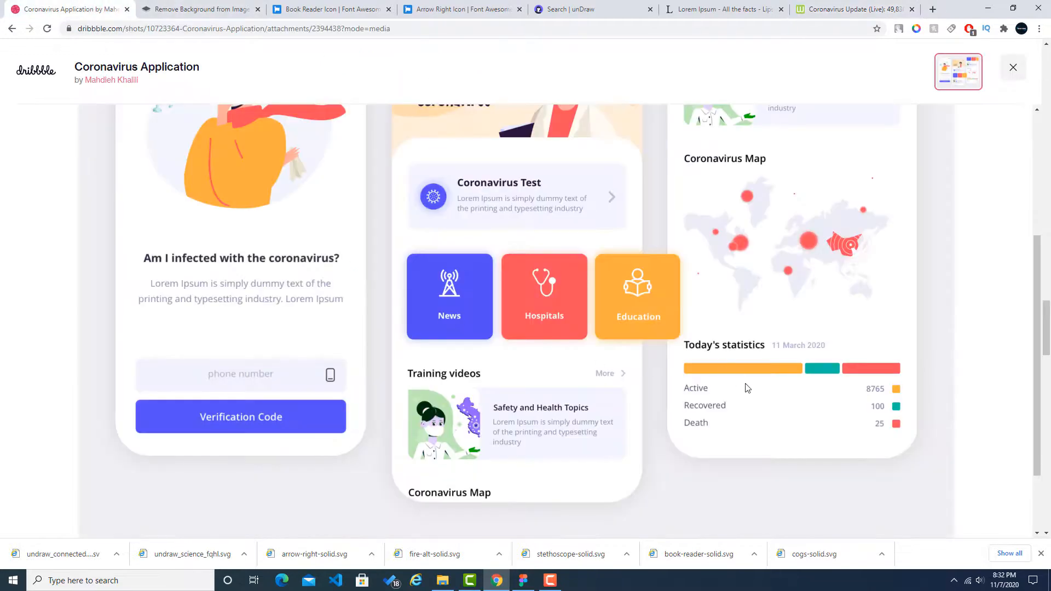
click(842, 9)
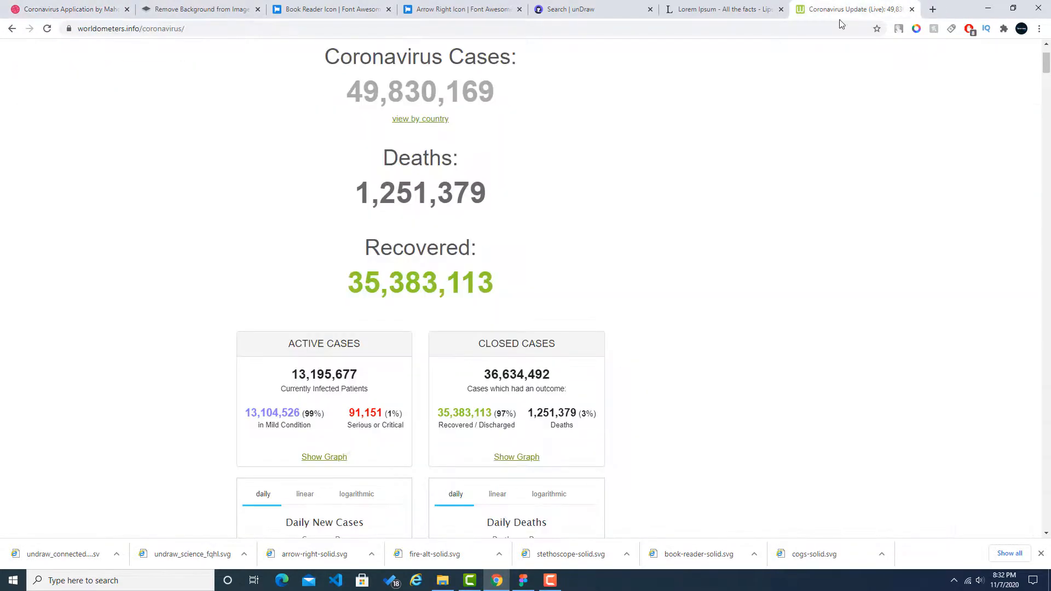
scroll(397, 325, down, 2)
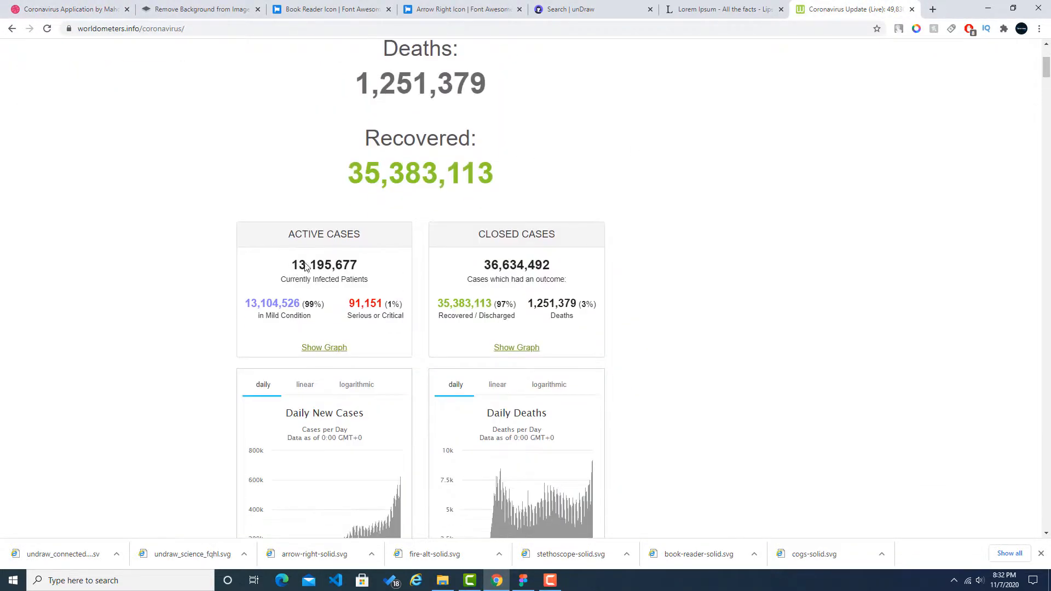
drag(291, 266, 363, 267)
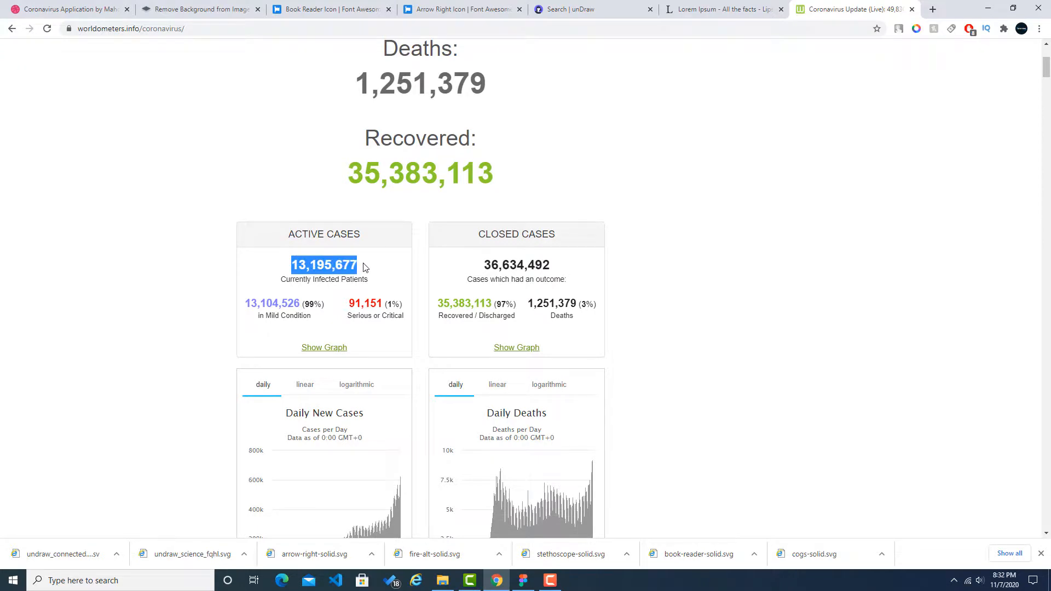
click(523, 579)
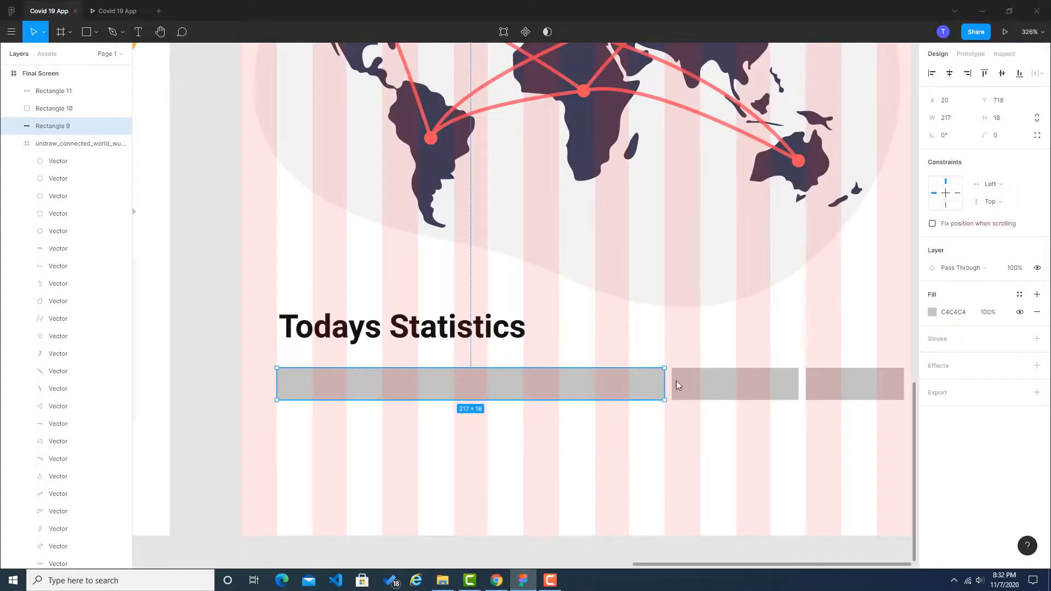
Step: Examine the Recovered figure on Worldometers alongside the categories in the Dribbble reference's statistics section
click(497, 580)
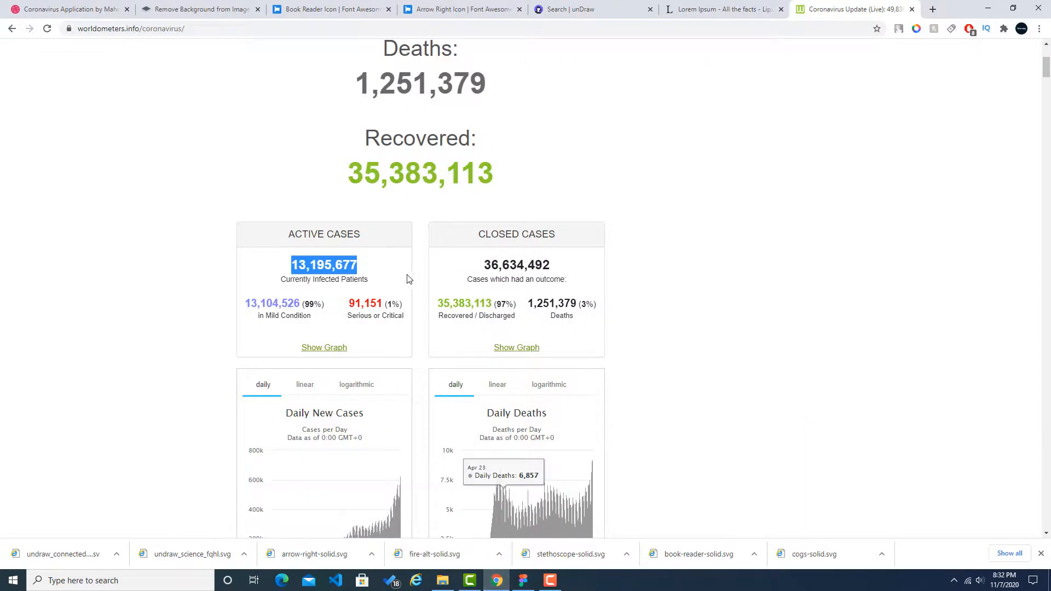
scroll(405, 285, up, 2)
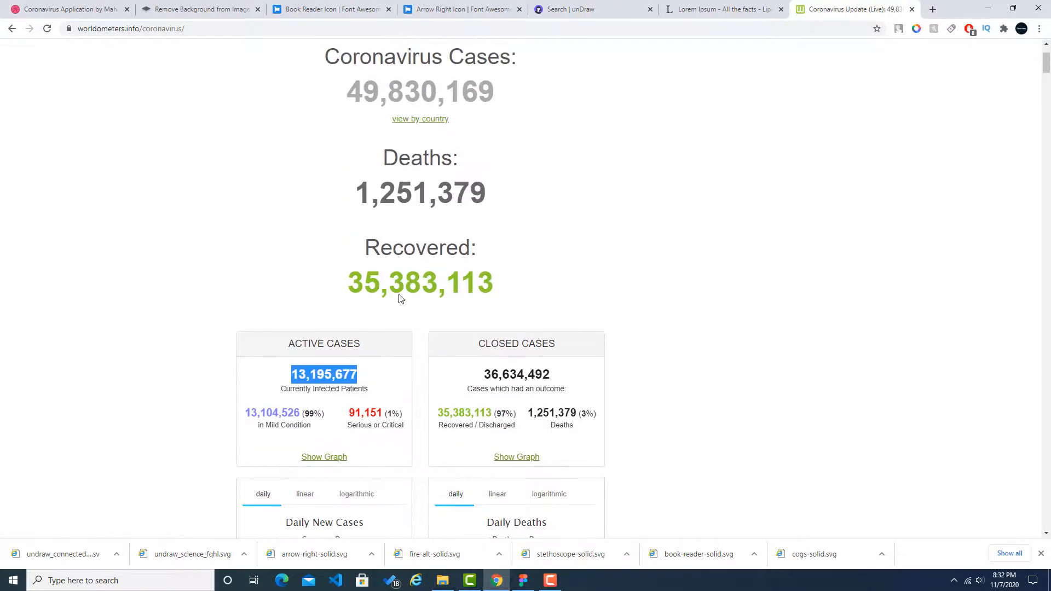
click(92, 7)
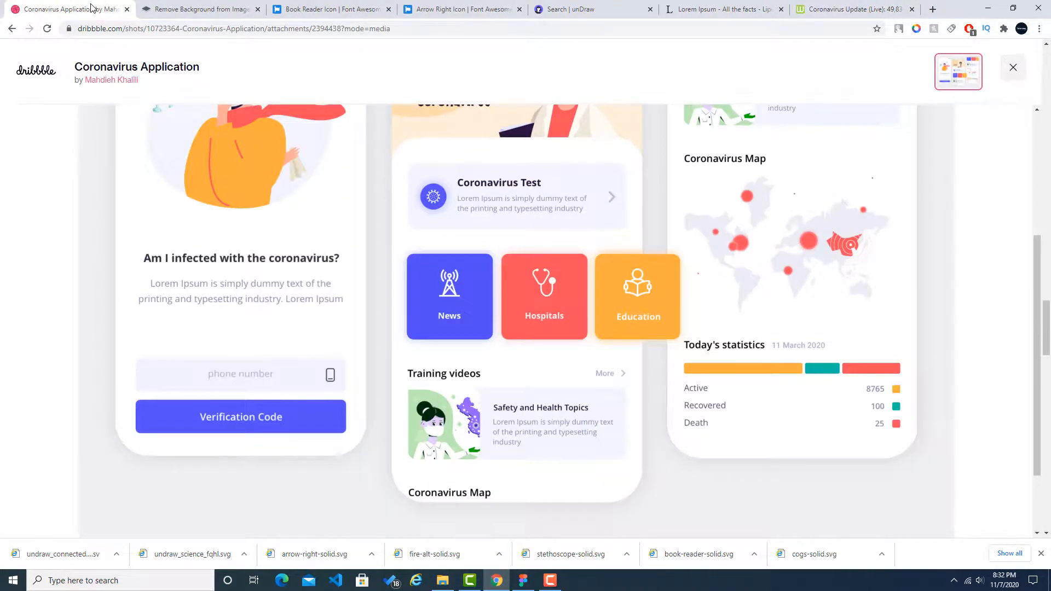
click(893, 6)
click(312, 279)
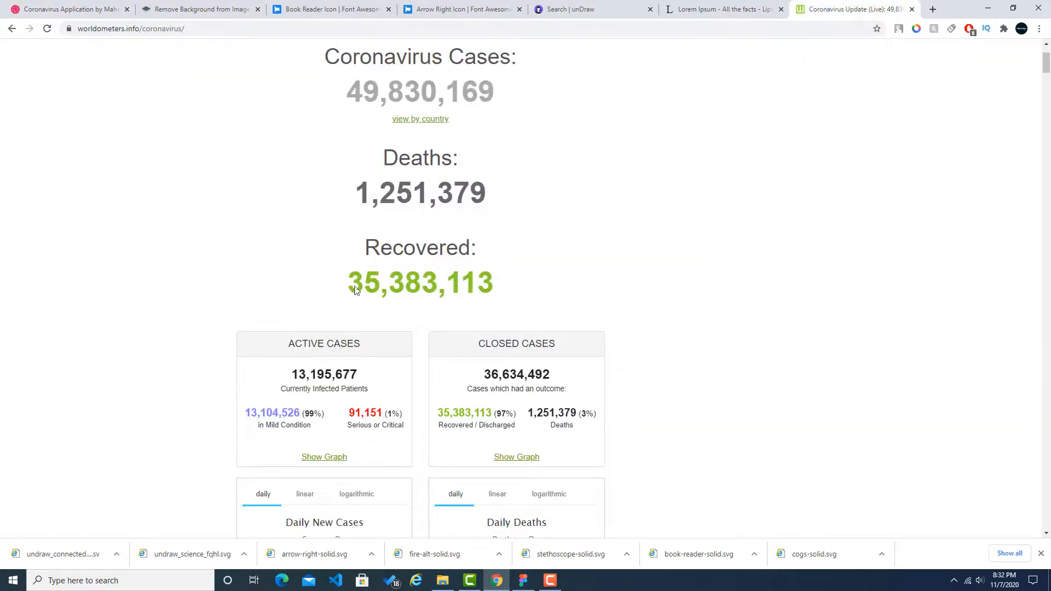
double_click(418, 285)
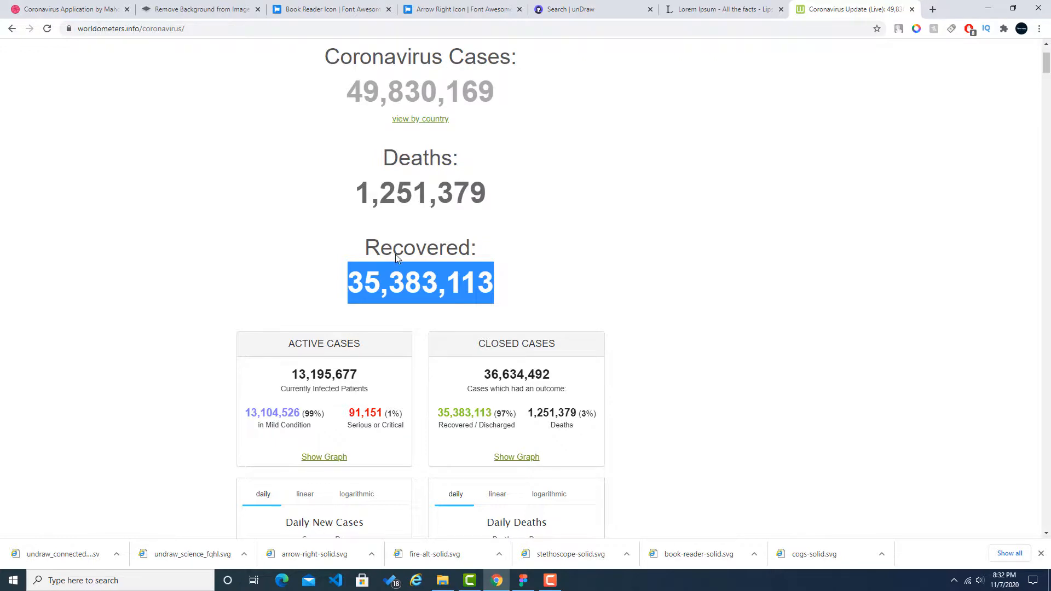
Step: Back in Figma, shorten the first statistics bar to about 172 wide and extend the second to about 114, leaving 5 px gaps
click(523, 580)
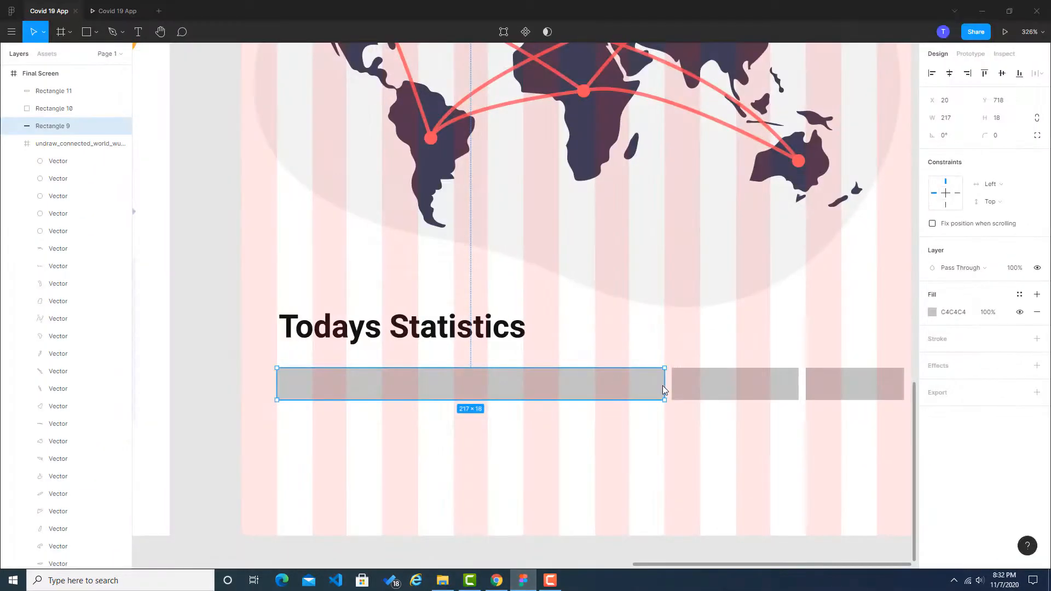
drag(664, 390, 584, 389)
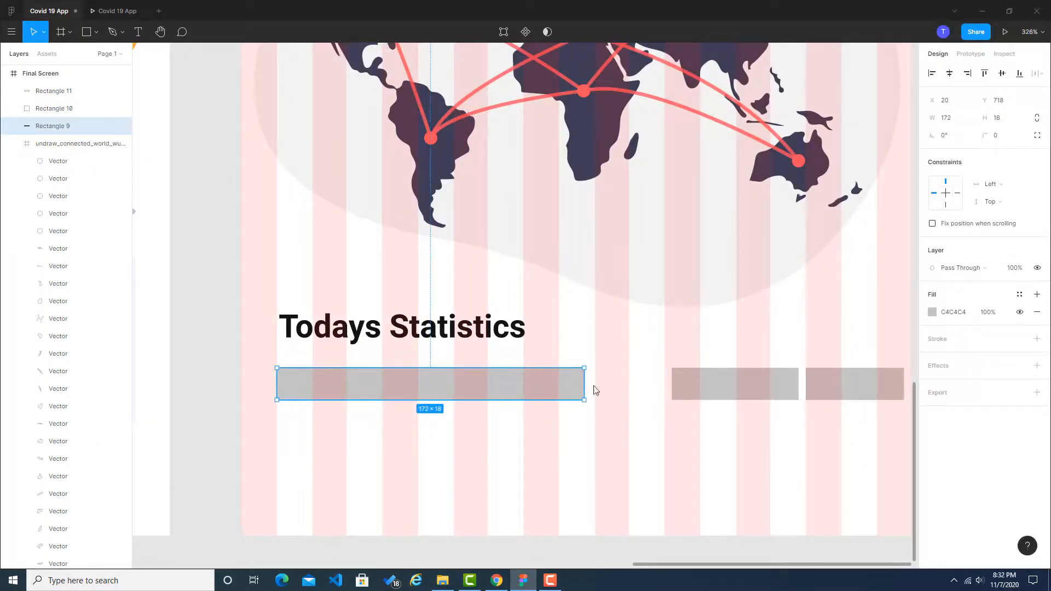
click(684, 386)
drag(670, 383, 619, 389)
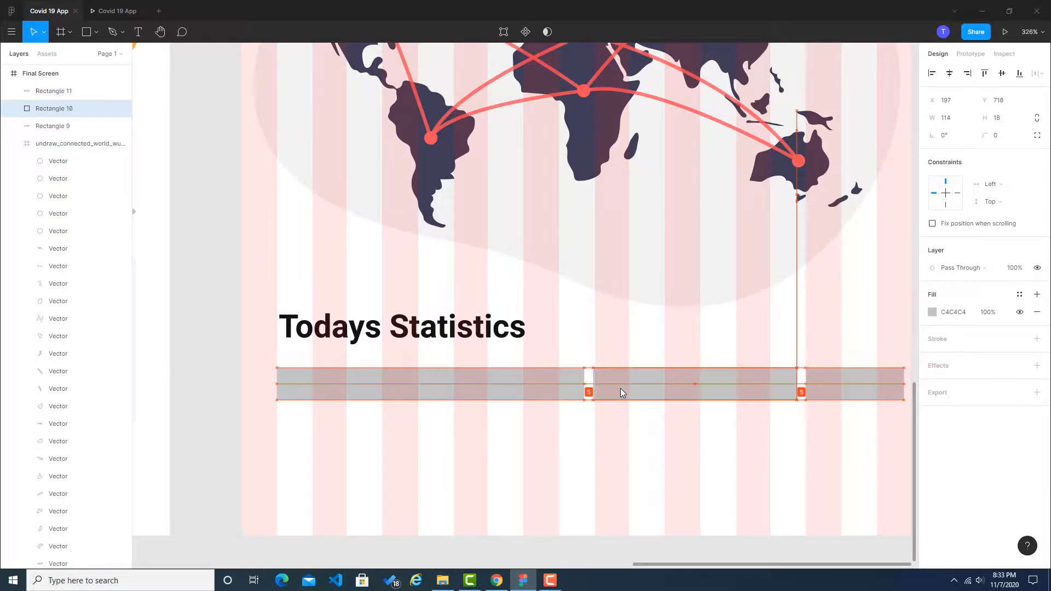
Step: Narrow the third statistics bar from its inner edge and widen the second bar to about 129, keeping a small gap between them
click(261, 387)
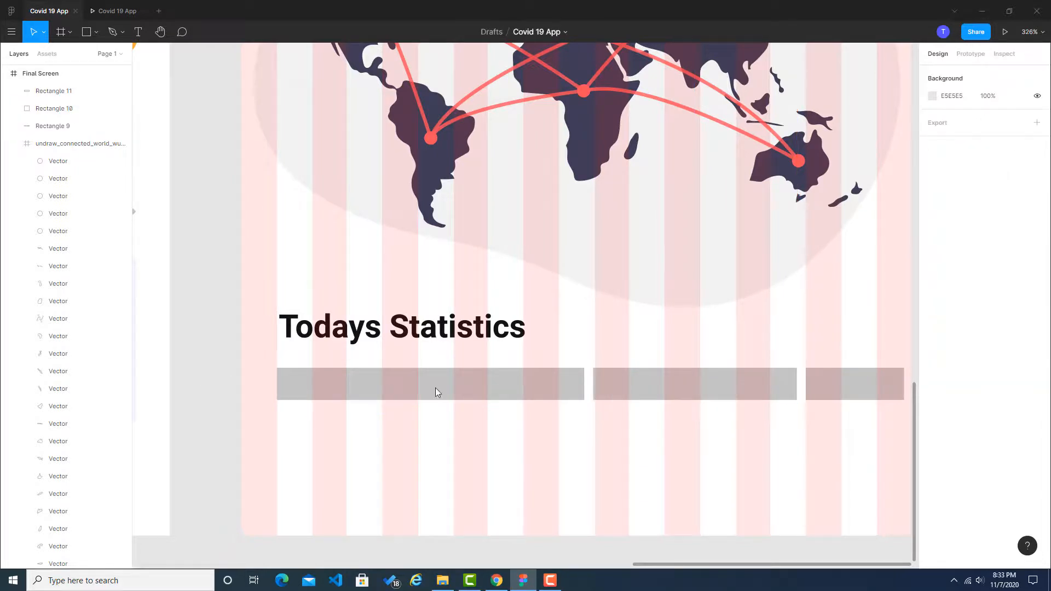
click(469, 389)
click(698, 393)
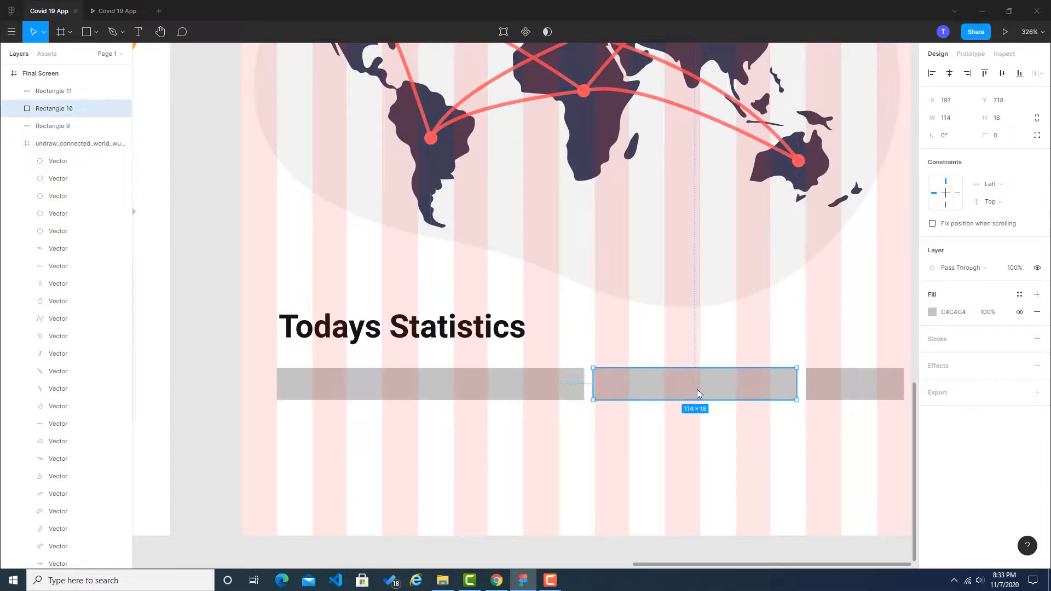
click(833, 389)
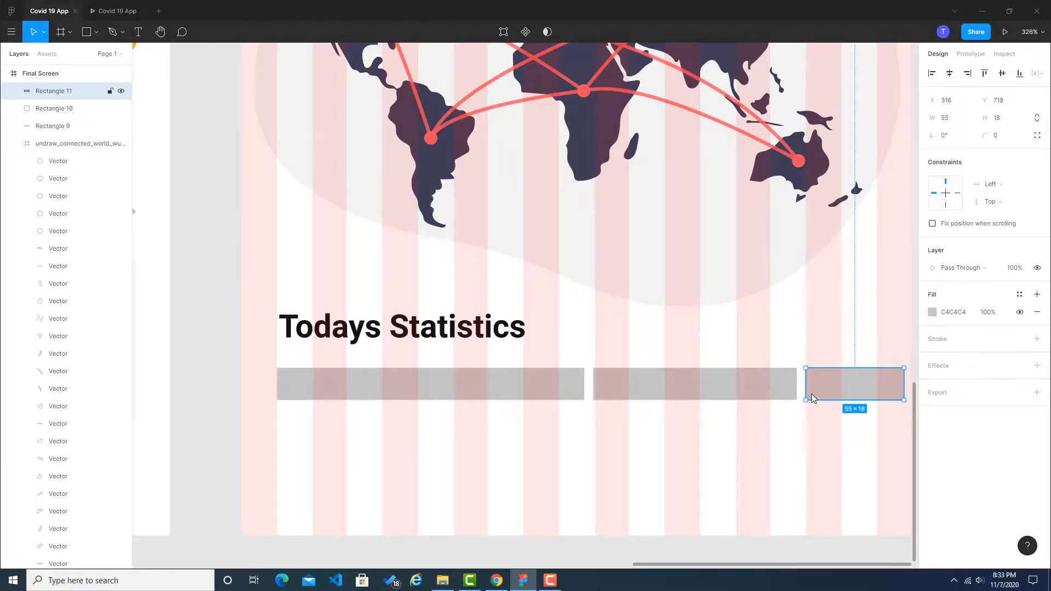
mouse_move(807, 383)
mouse_down()
mouse_move(833, 383)
mouse_move(814, 392)
mouse_move(824, 389)
mouse_up()
click(788, 387)
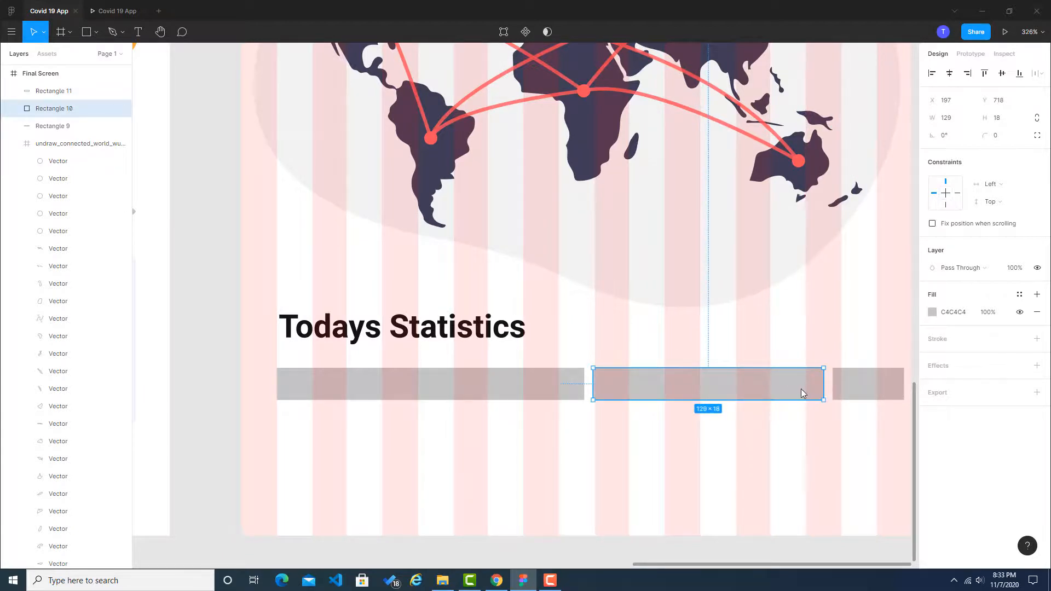
key(alt)
click(221, 353)
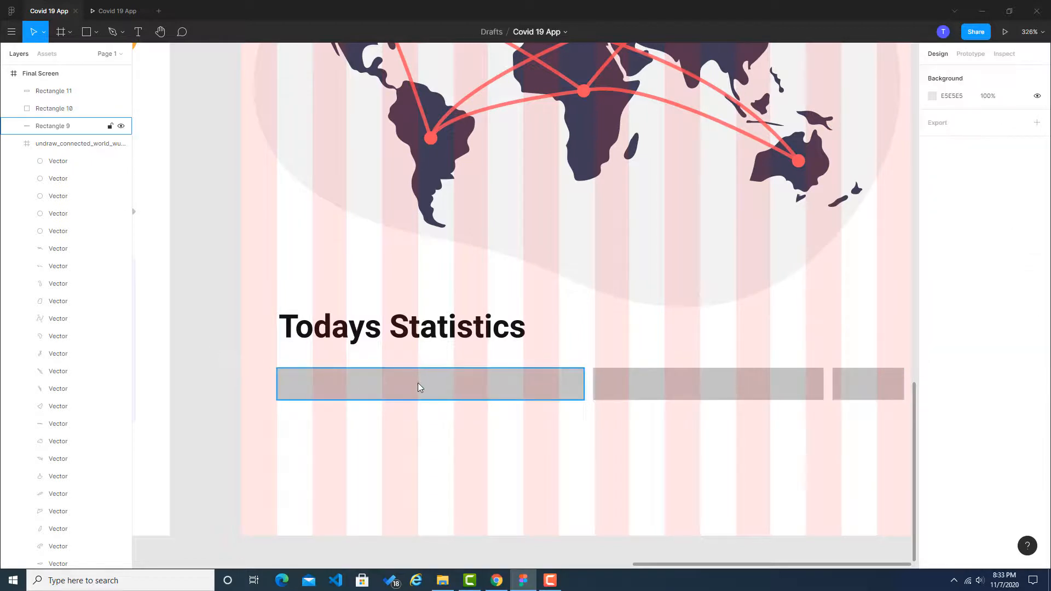
Step: Select all three statistics bars and shift them together until the first bar sits at X 12, Y 717
click(471, 395)
shift+click(653, 394)
shift+click(863, 395)
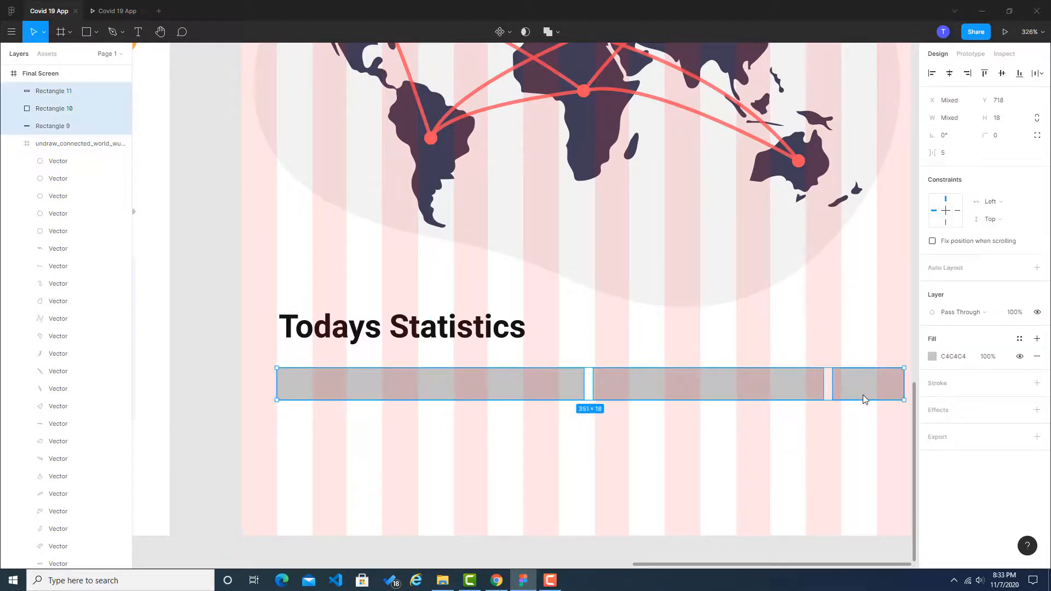
drag(615, 393, 602, 389)
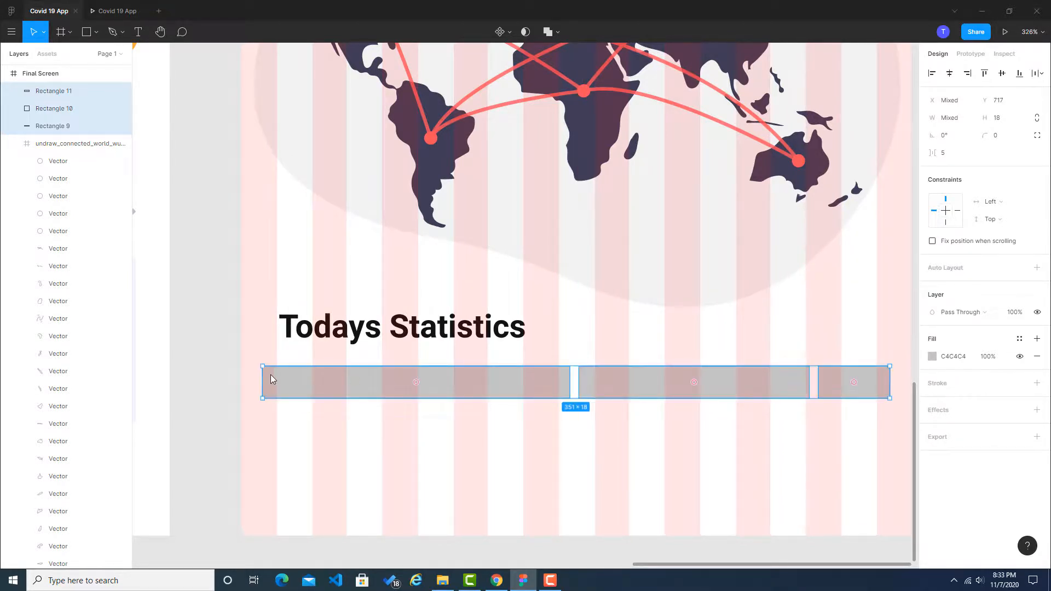
click(179, 369)
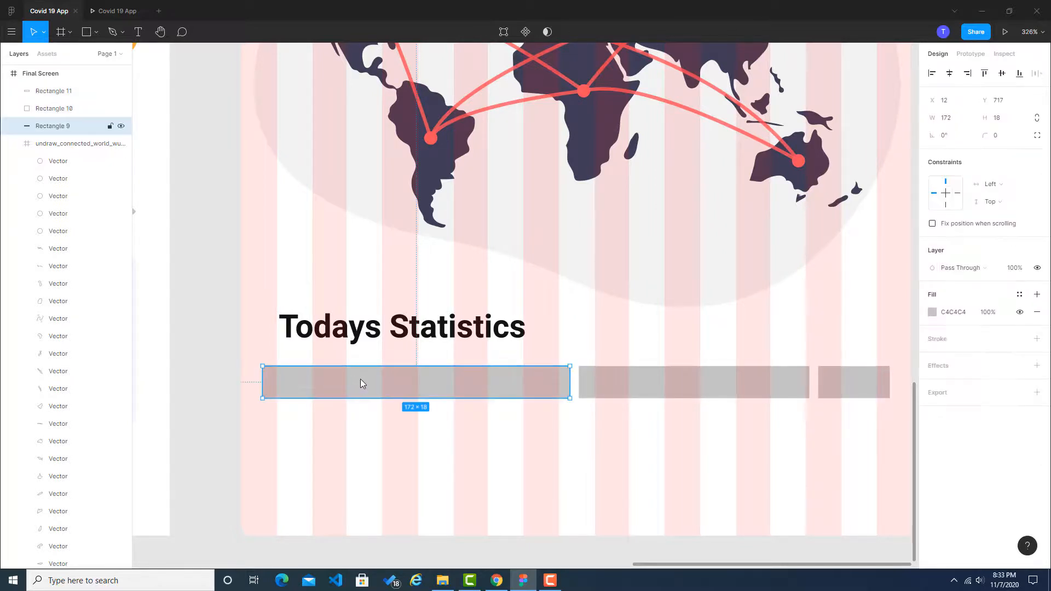
Step: Align the first statistics bar to the grid at X 20, the third at X 316, and shift the second to X 182
drag(364, 383, 378, 383)
click(838, 391)
drag(838, 390, 836, 391)
drag(757, 386, 726, 378)
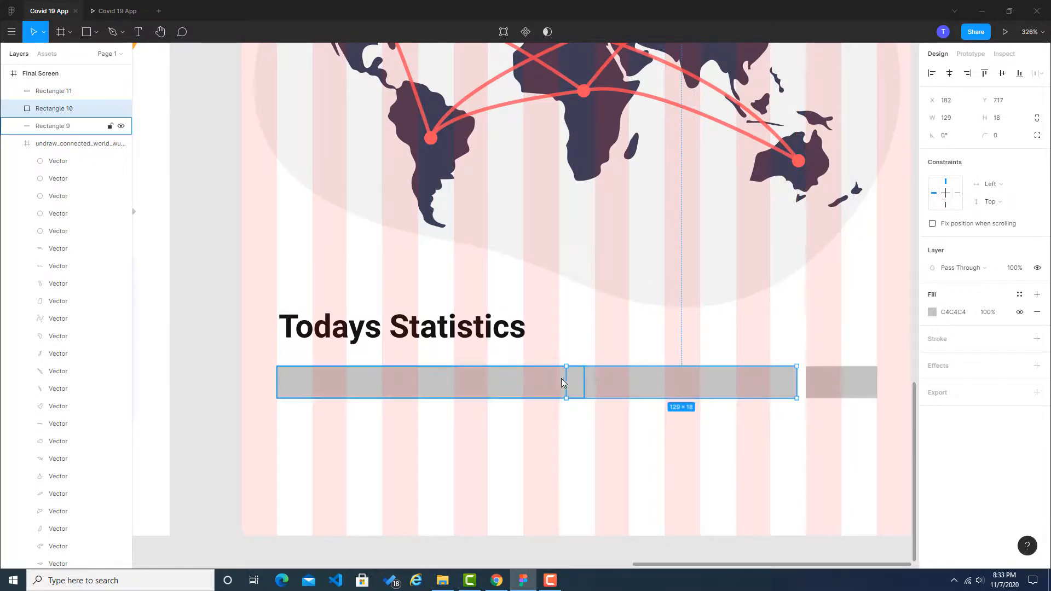
Step: Narrow the second statistics bar to 113 wide from its inner edge beside the first bar and nudge it to X 197
drag(565, 383, 593, 380)
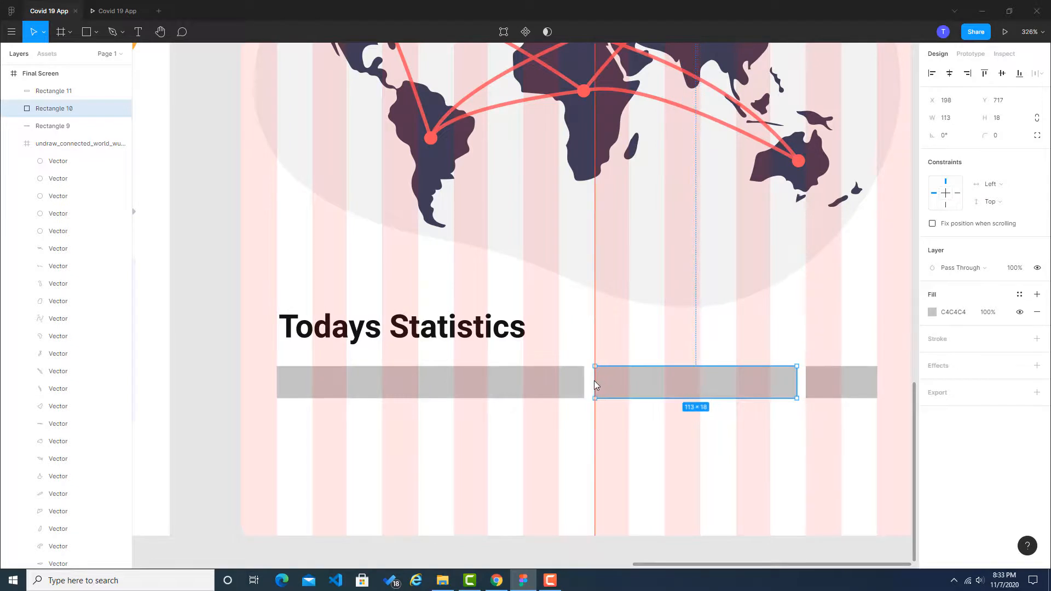
click(561, 379)
click(612, 385)
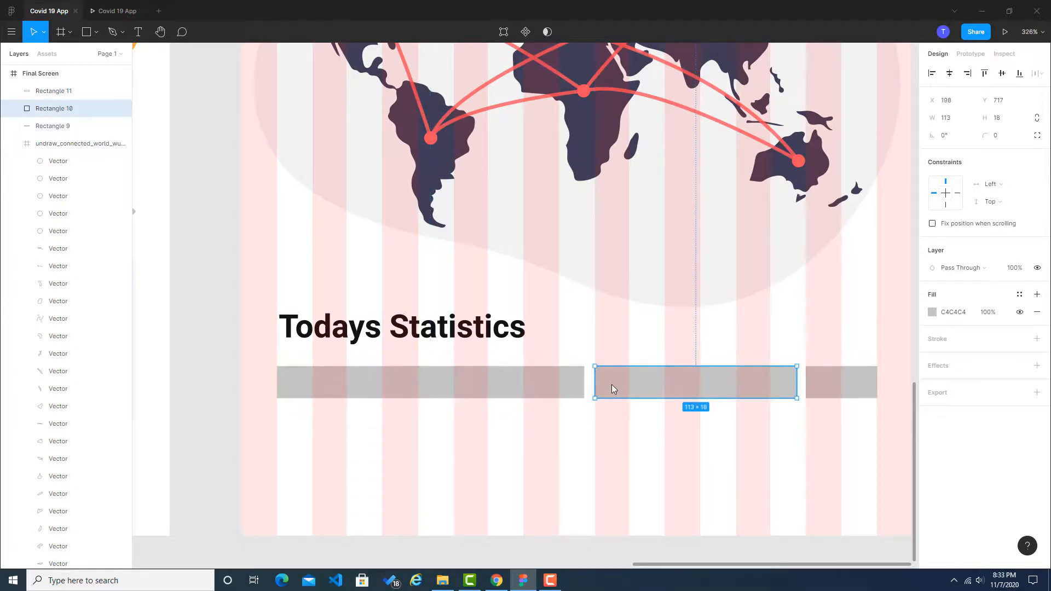
key(alt)
key(Left)
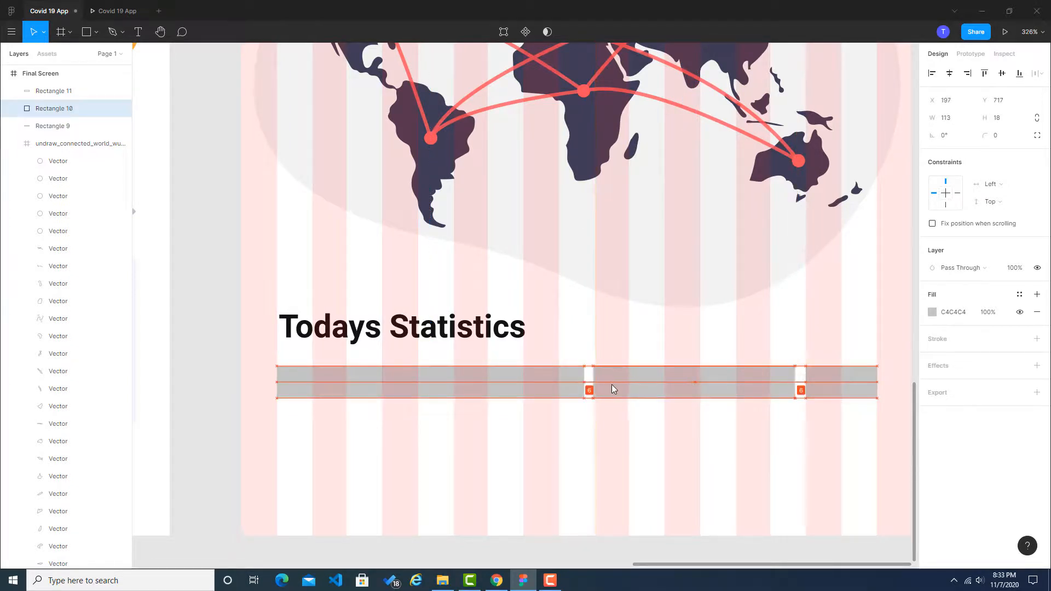
click(202, 343)
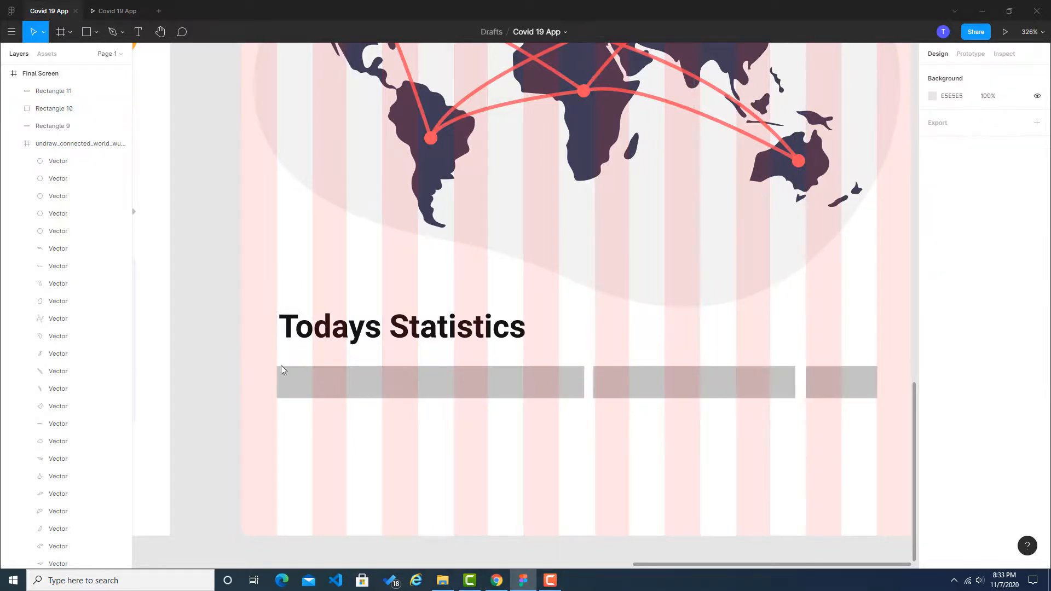
Step: Sample the orange from the Dribbble statistics bar and apply #ffad3d as the first Figma bar's fill
click(403, 379)
click(496, 580)
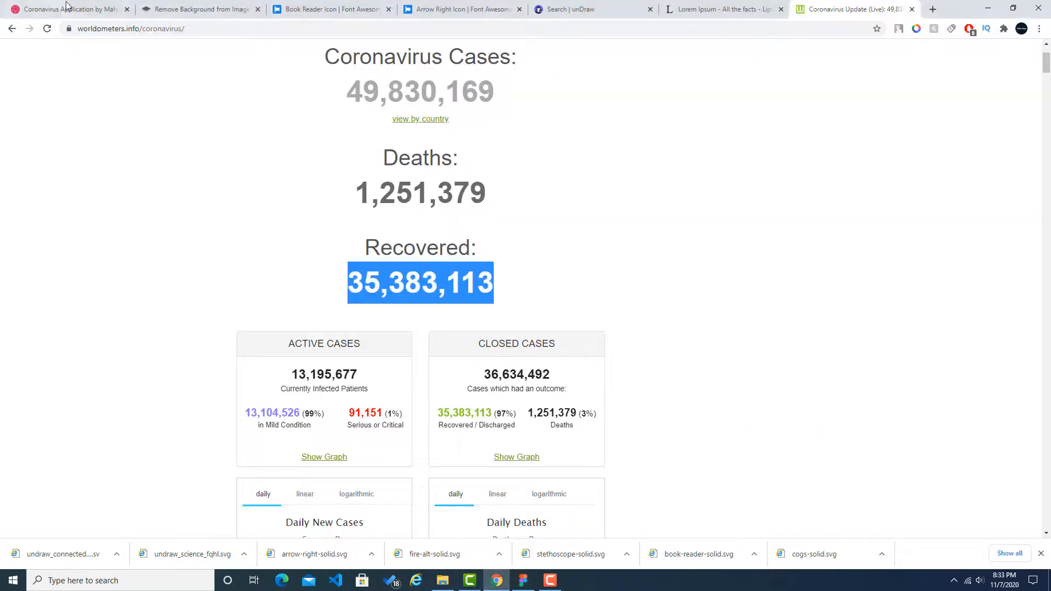
click(69, 7)
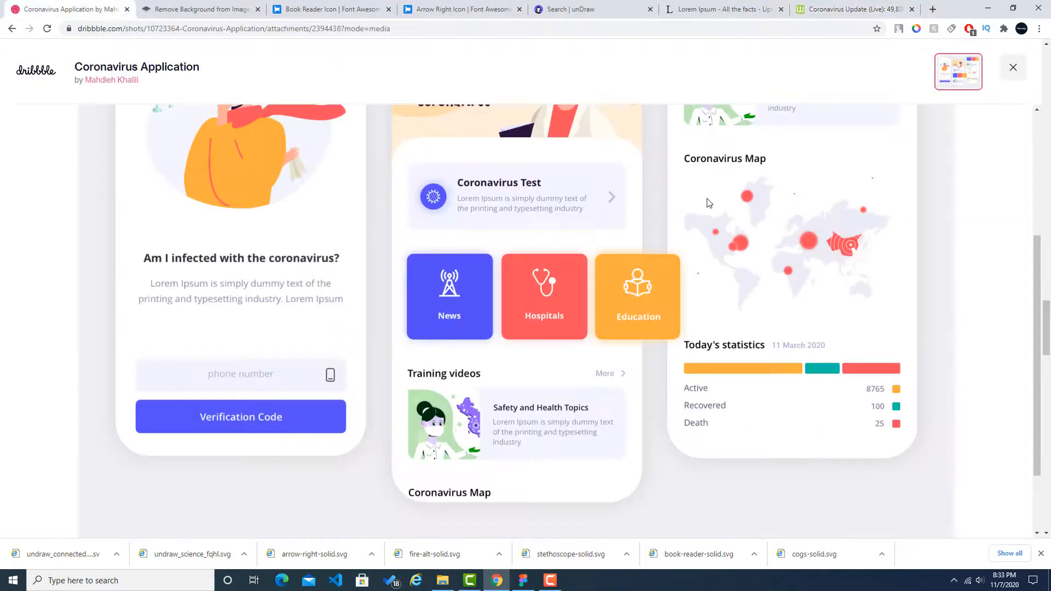
click(914, 32)
click(862, 294)
click(750, 376)
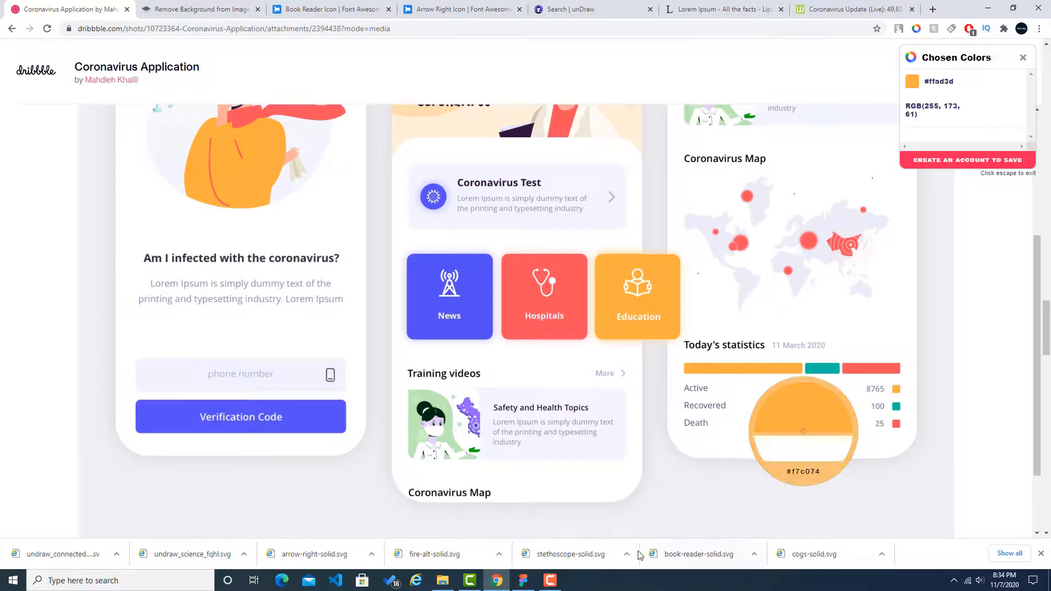
click(522, 580)
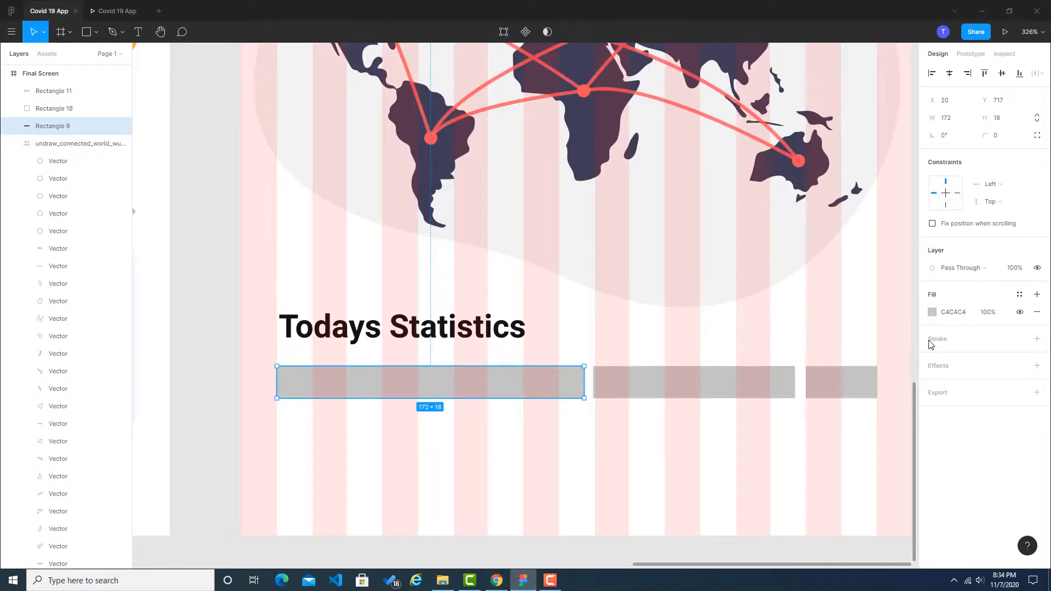
click(952, 312)
text(#ffad3d)
click(912, 341)
Step: Sample the teal from the Dribbble statistics bar and apply #01bfa5 as the second Figma bar's fill
click(496, 580)
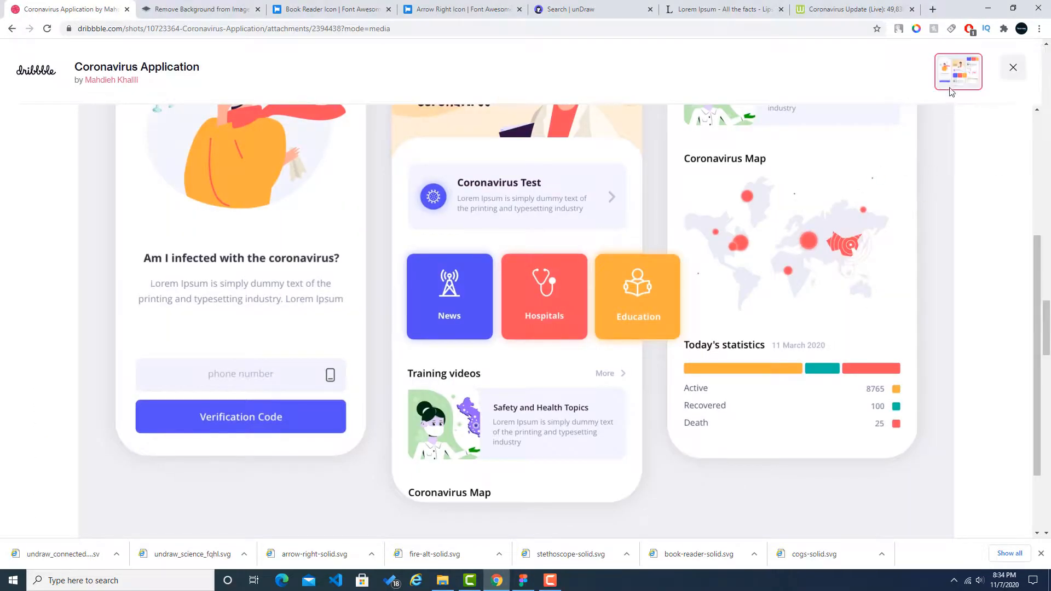
click(916, 28)
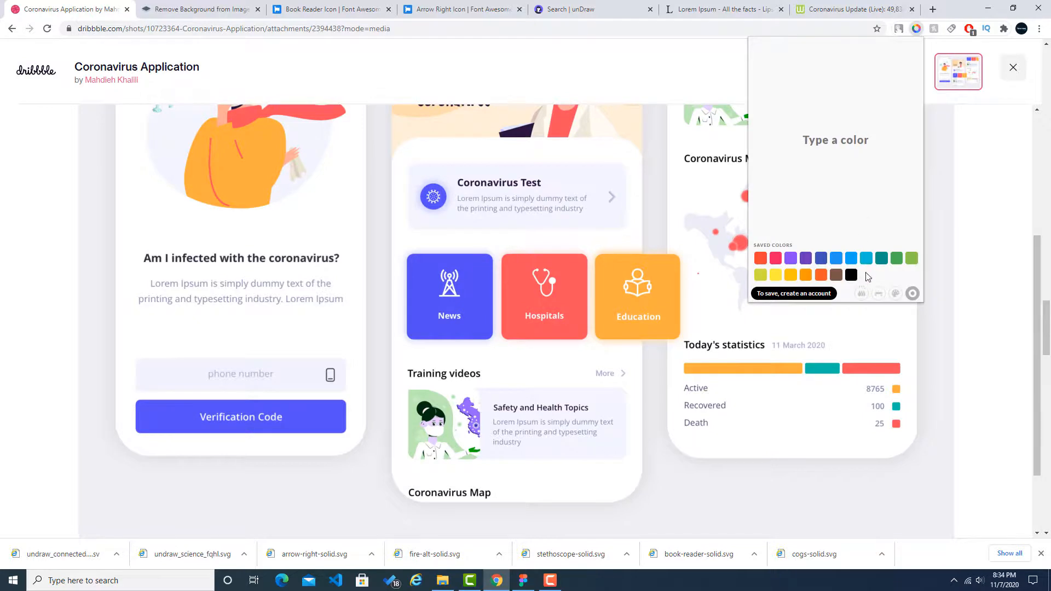
click(861, 296)
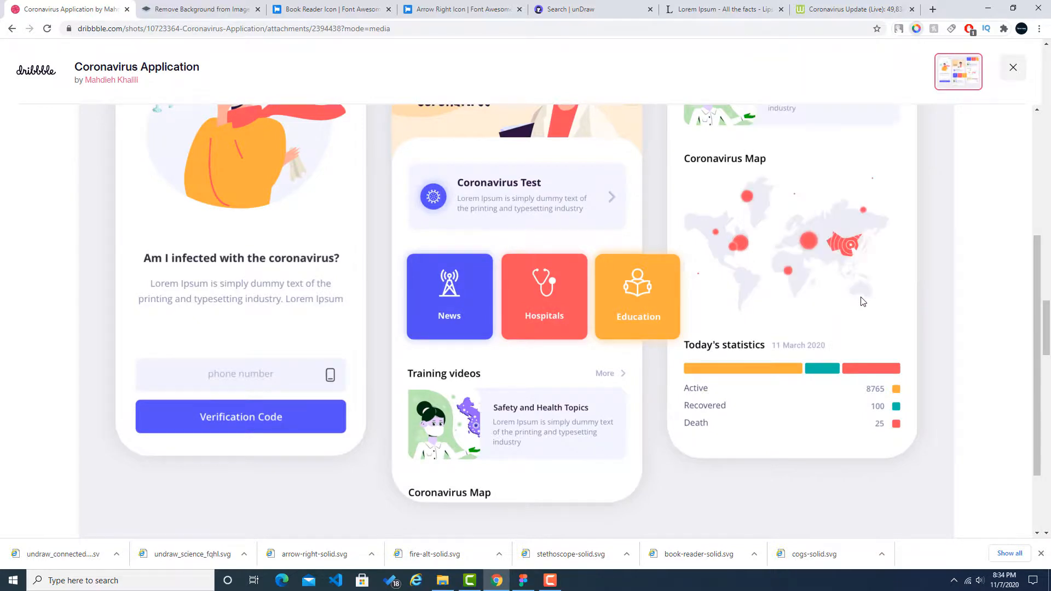
click(824, 374)
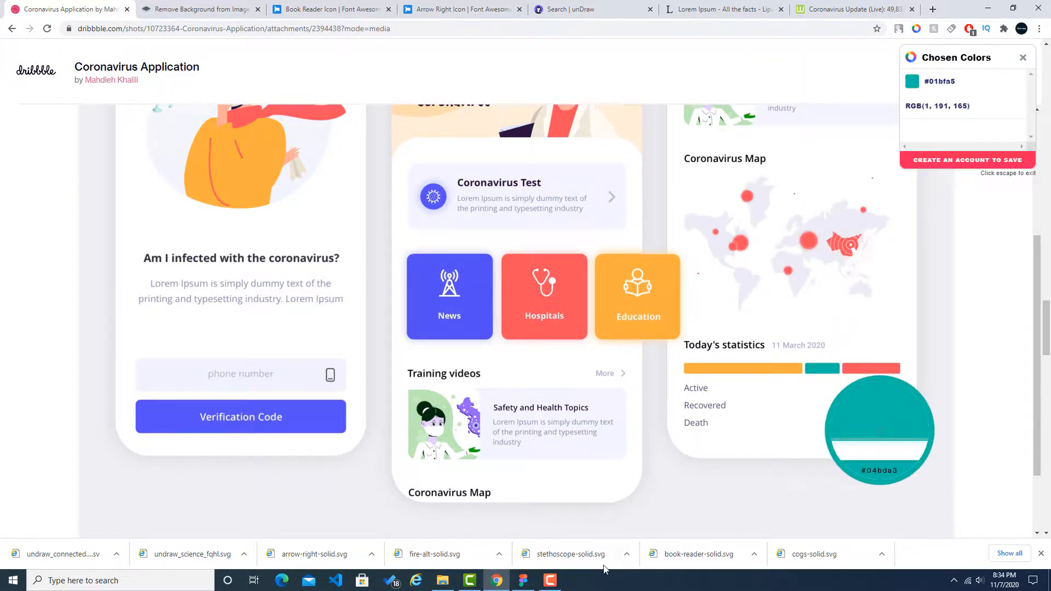
click(522, 581)
click(642, 386)
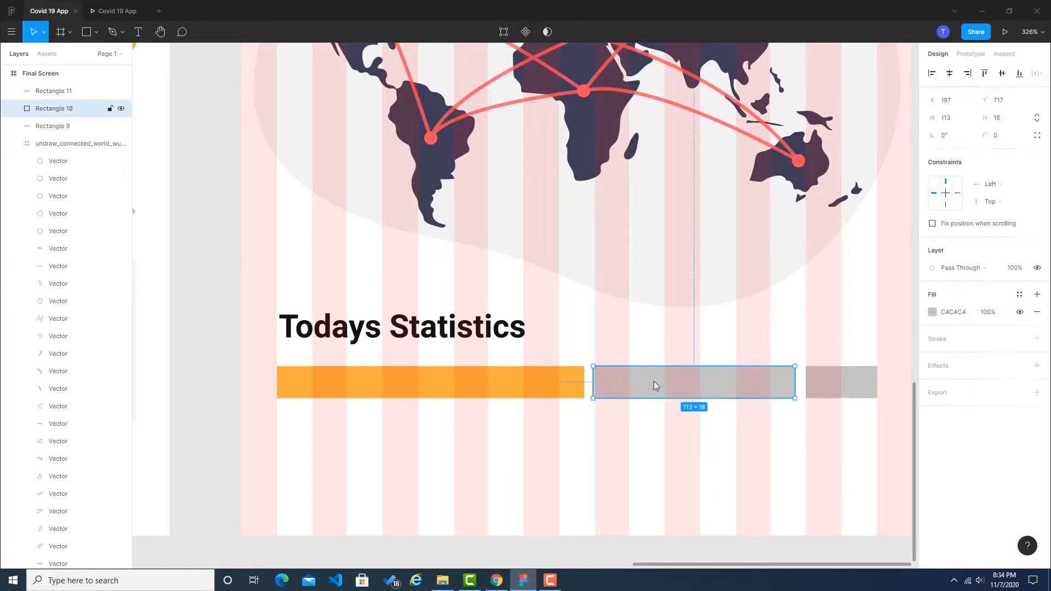
click(944, 313)
text(#01bfa5)
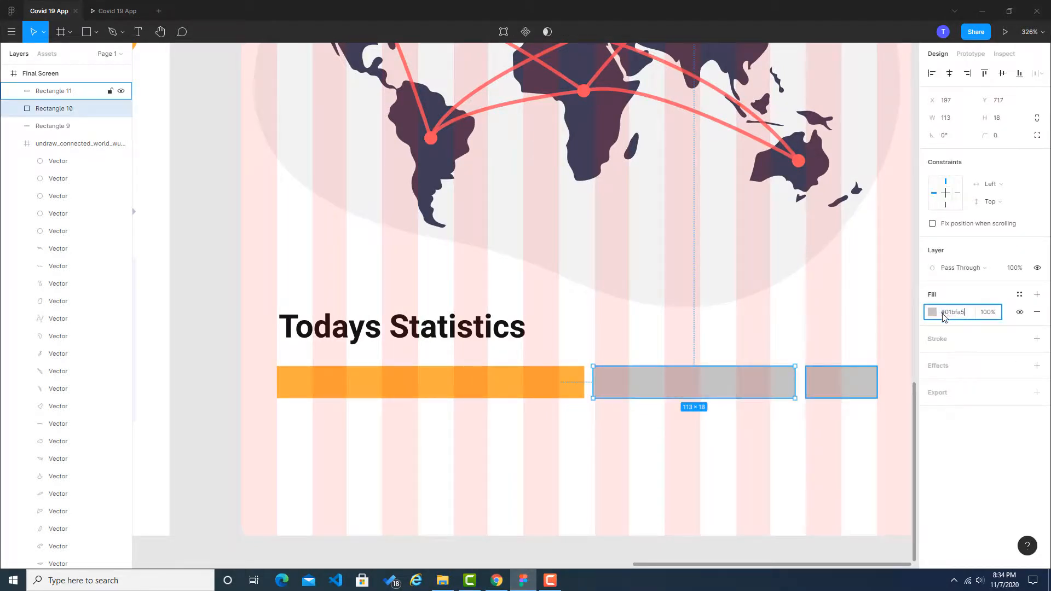
click(229, 311)
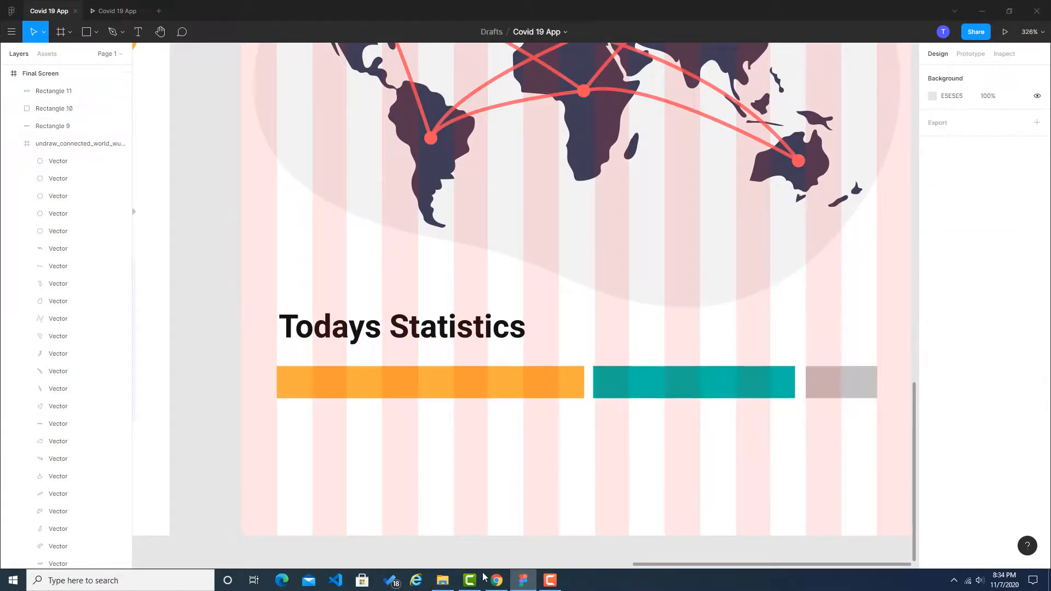
Step: Sample the red from the Dribbble statistics bar and apply #ff505d as the third Figma bar's fill
click(496, 580)
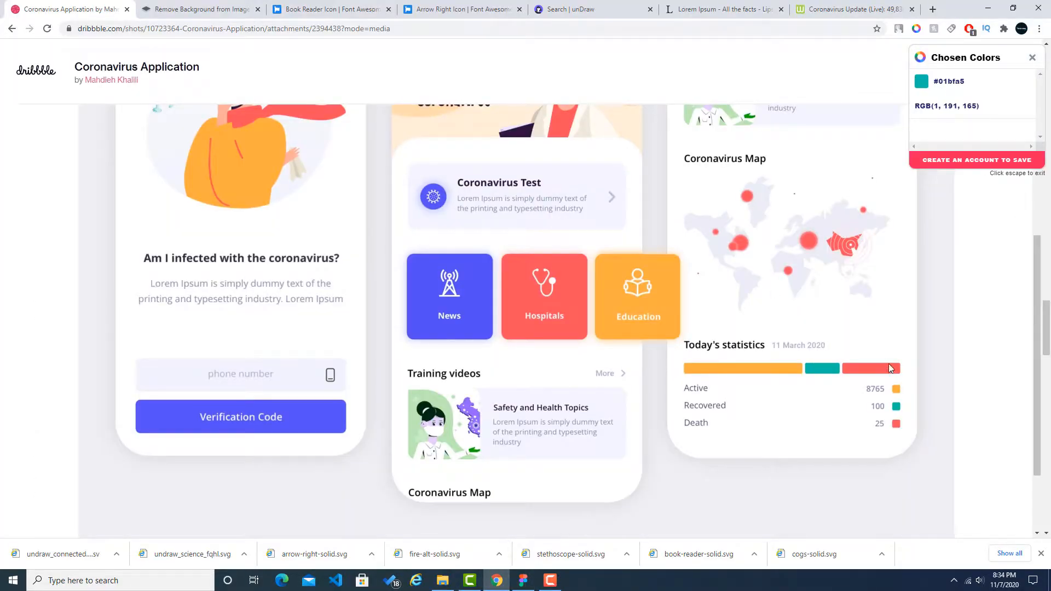
key(Escape)
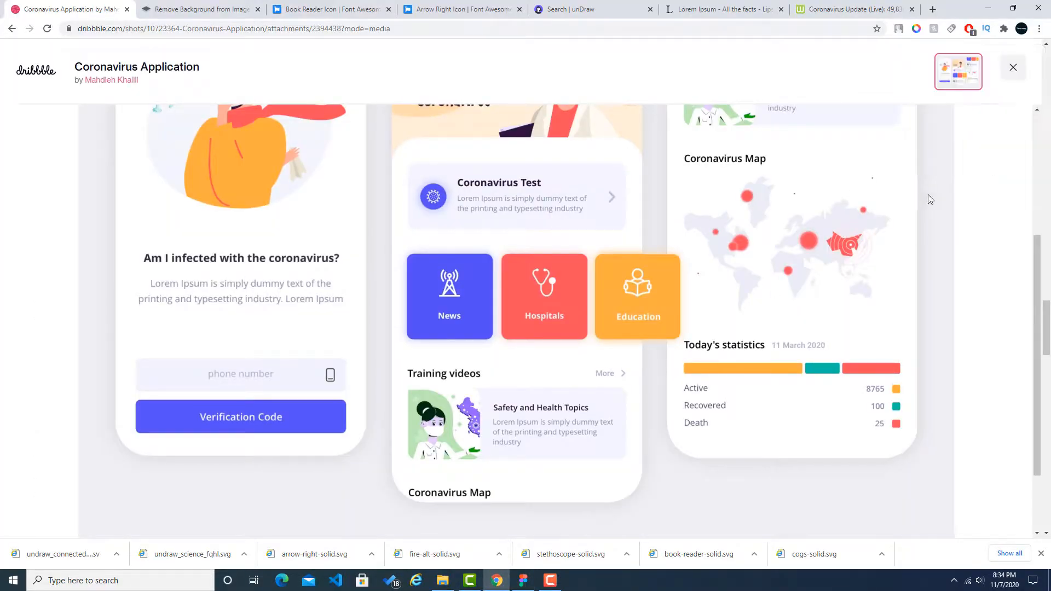
click(916, 29)
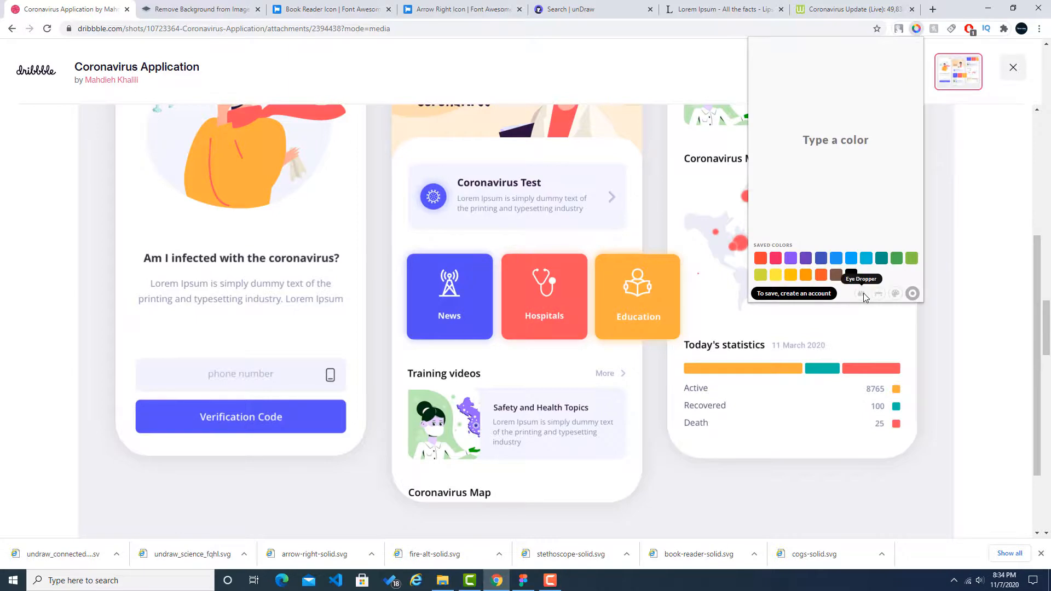
click(862, 294)
click(872, 373)
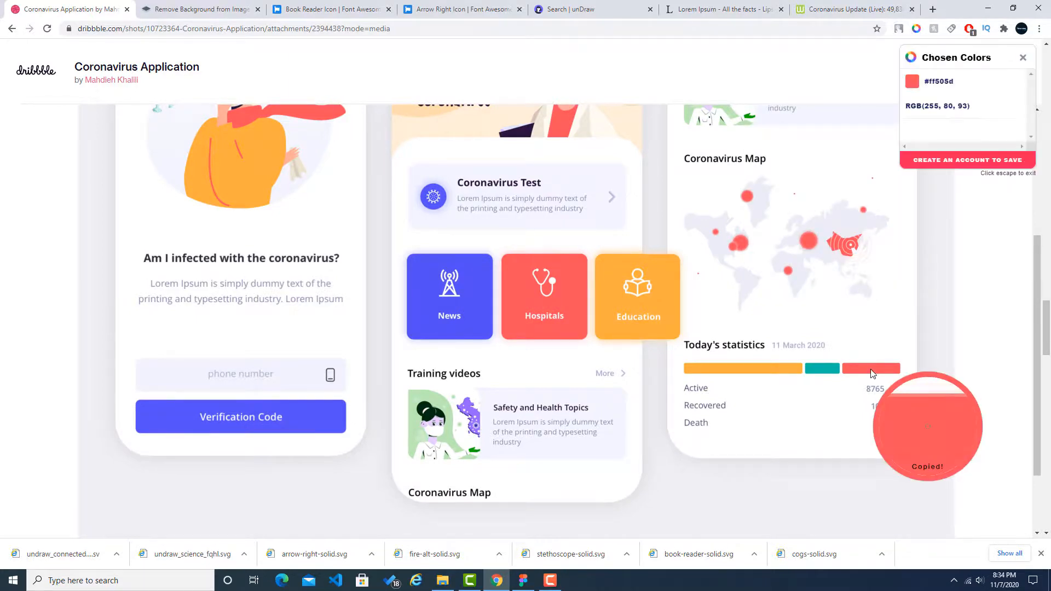
click(946, 82)
click(523, 581)
click(845, 380)
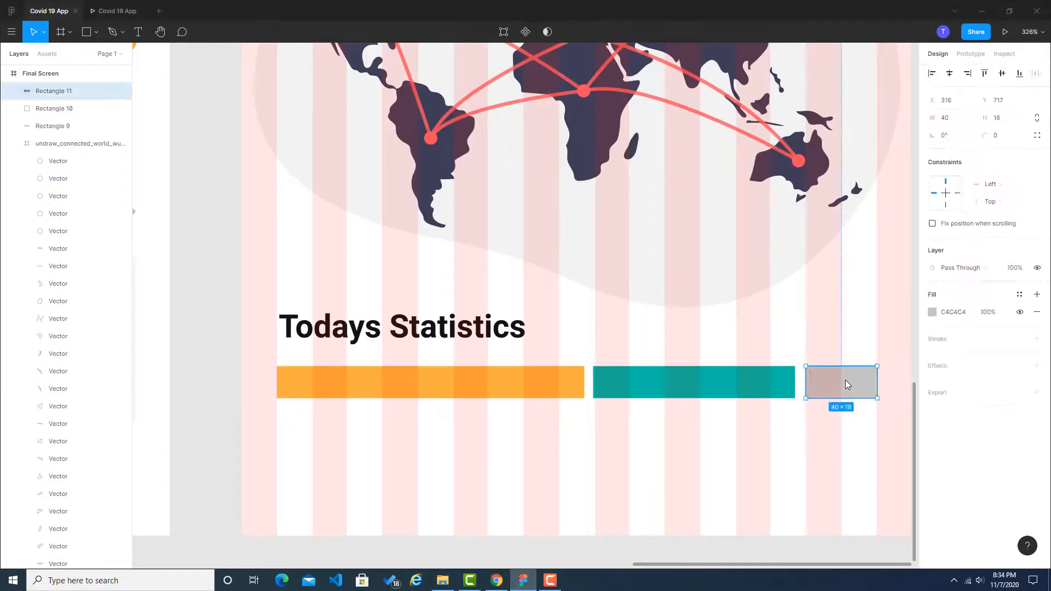
click(953, 313)
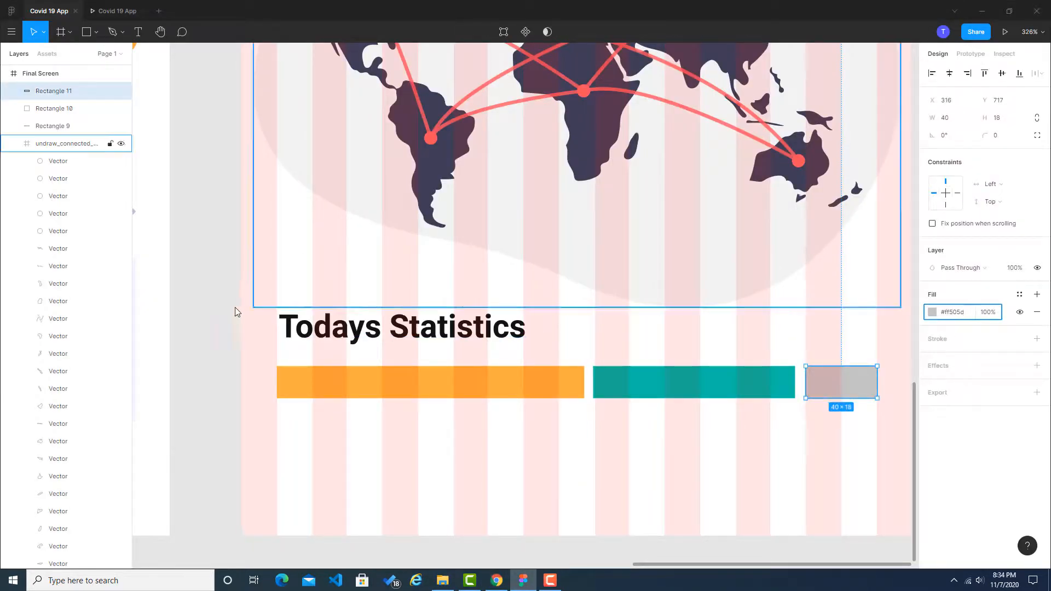
click(203, 306)
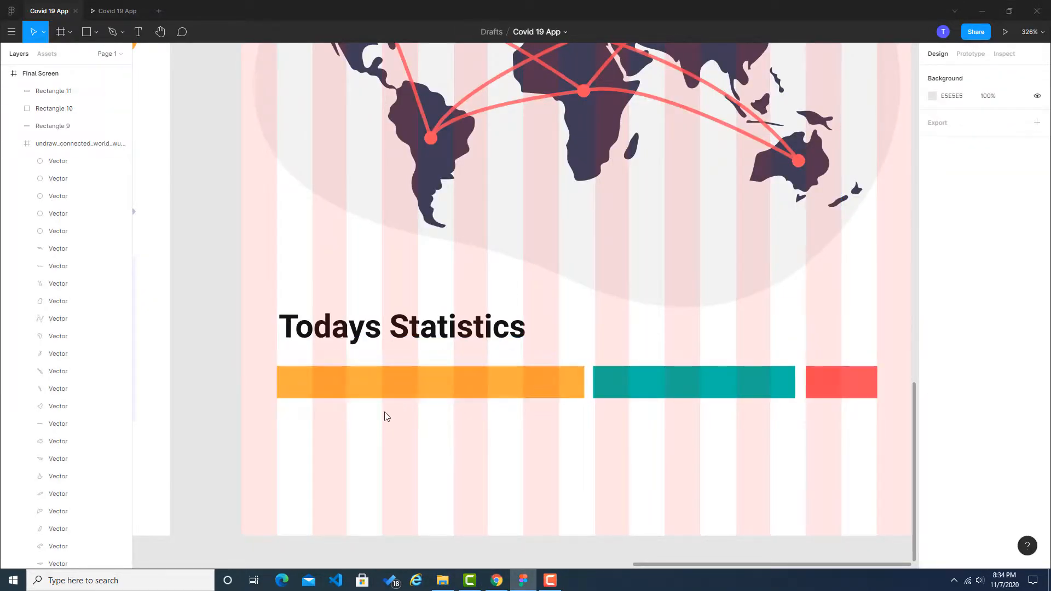
Step: Check the labels under the Dribbble statistics bar, then try to select the Safety & Health Tips description in Figma
key(alt+Tab)
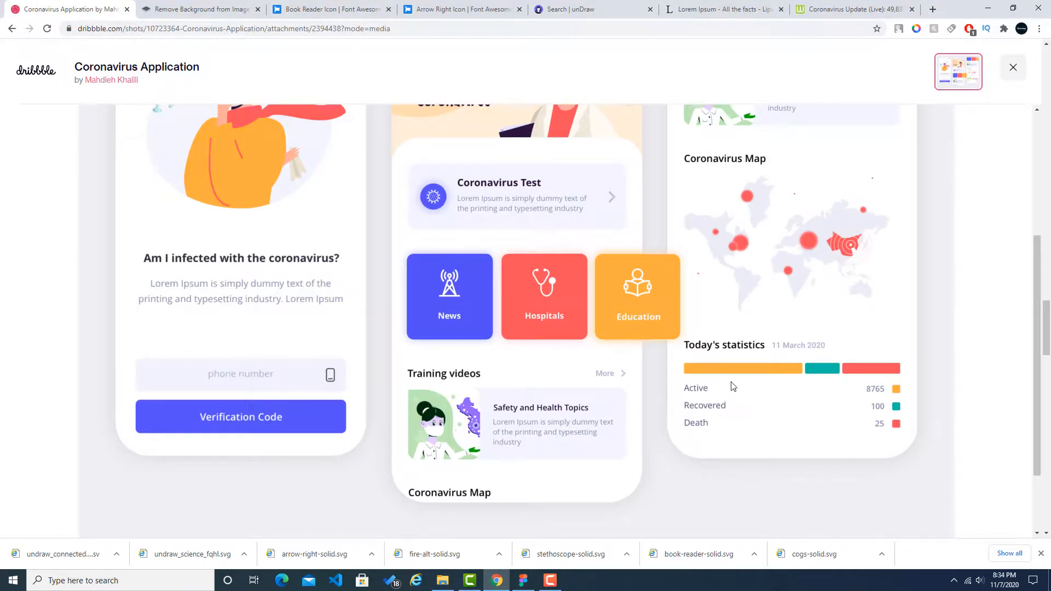
key(alt+Tab)
scroll(483, 282, down, 6)
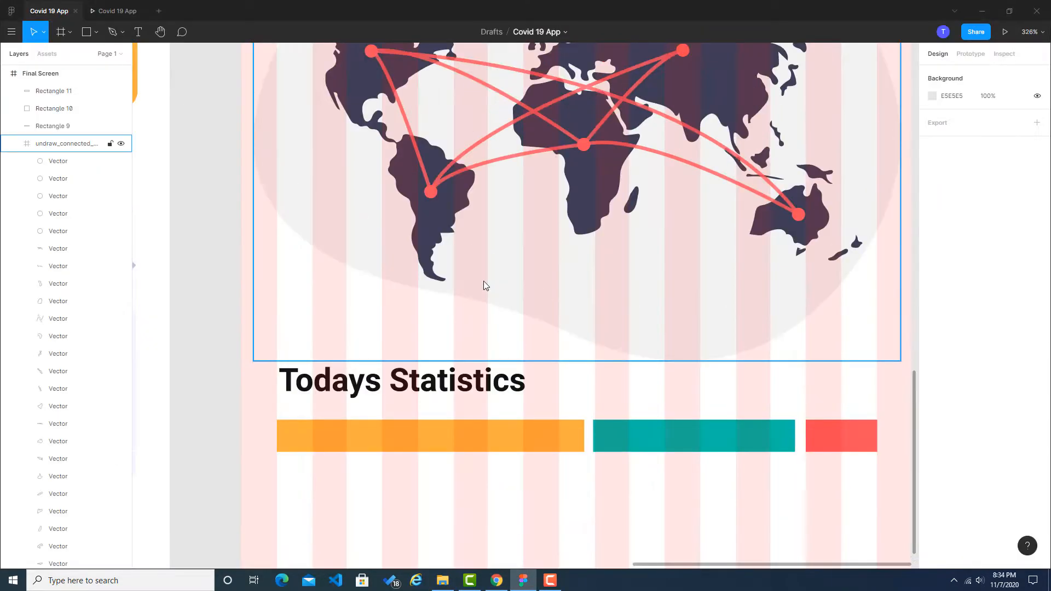
scroll(506, 204, up, 3)
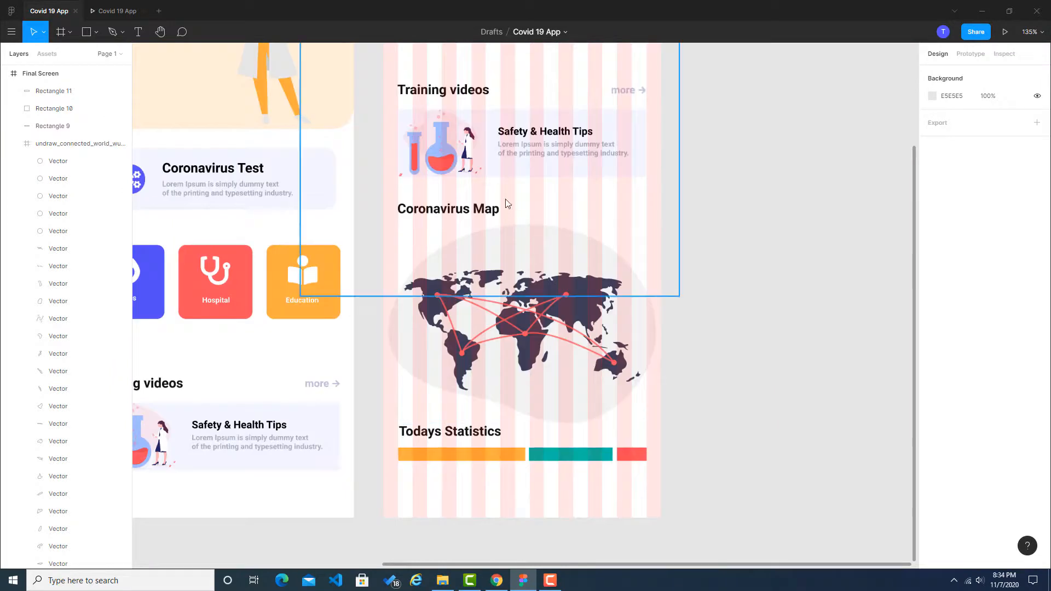
click(533, 149)
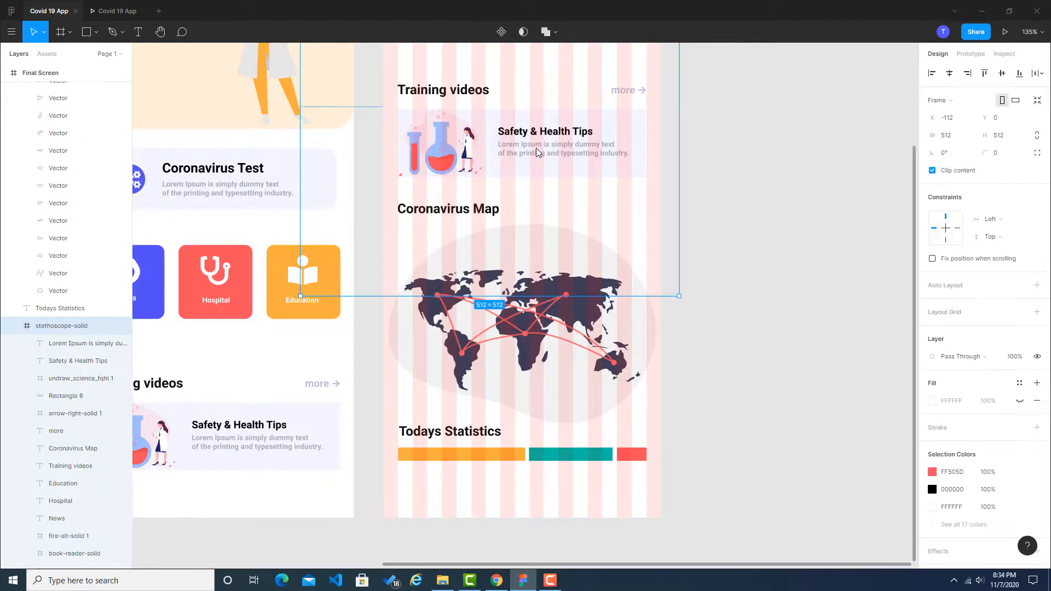